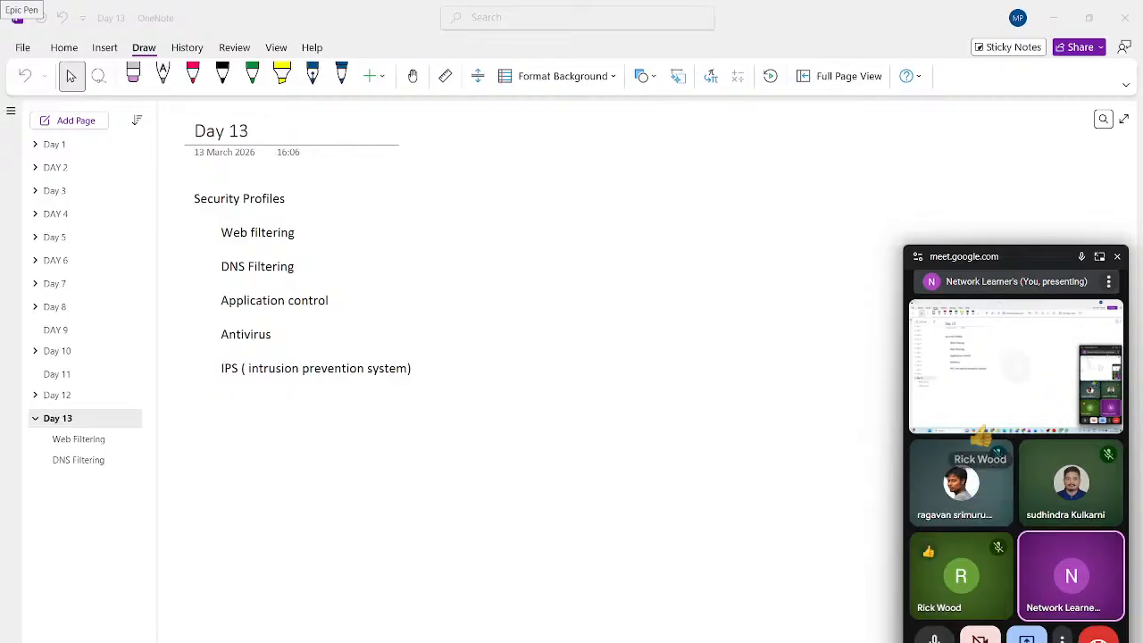
# - Close the floating Meet window and show the Day 12 SSL Inspection notes page
pyautogui.click(1117, 258)
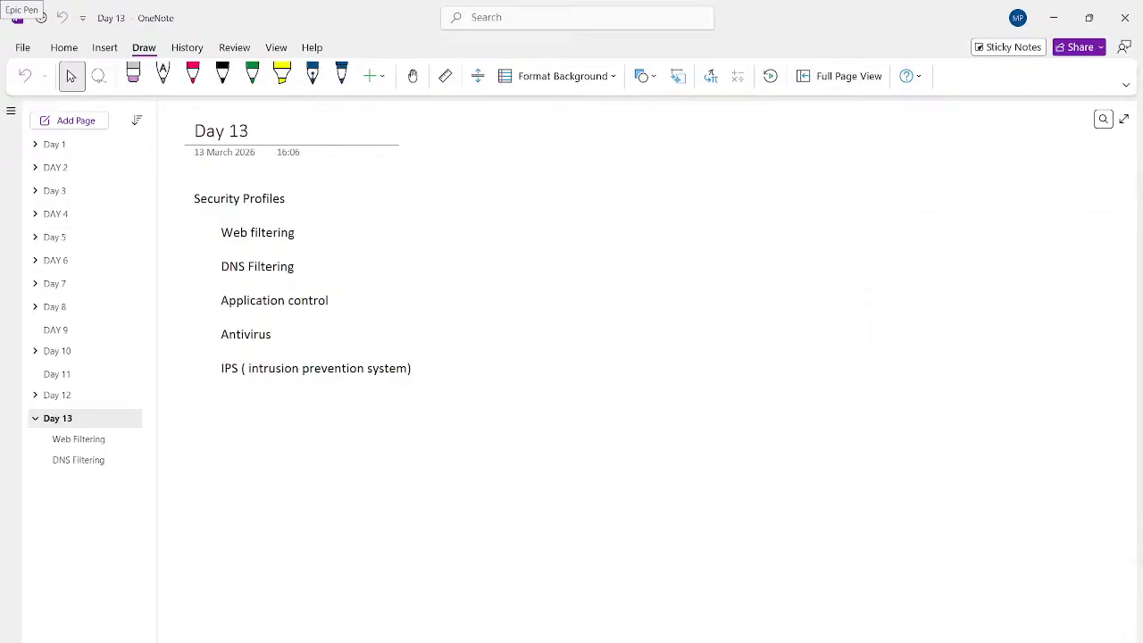
pyautogui.click(80, 396)
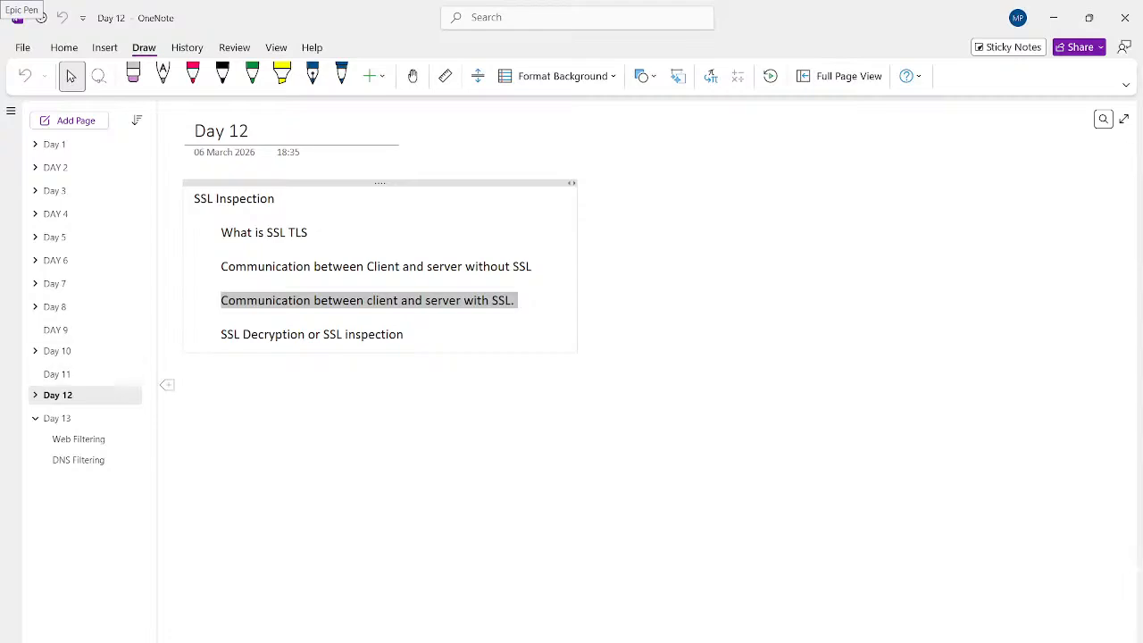
# - Return to the Day 13 security profiles page and pick the dark blue pen
pyautogui.click(71, 418)
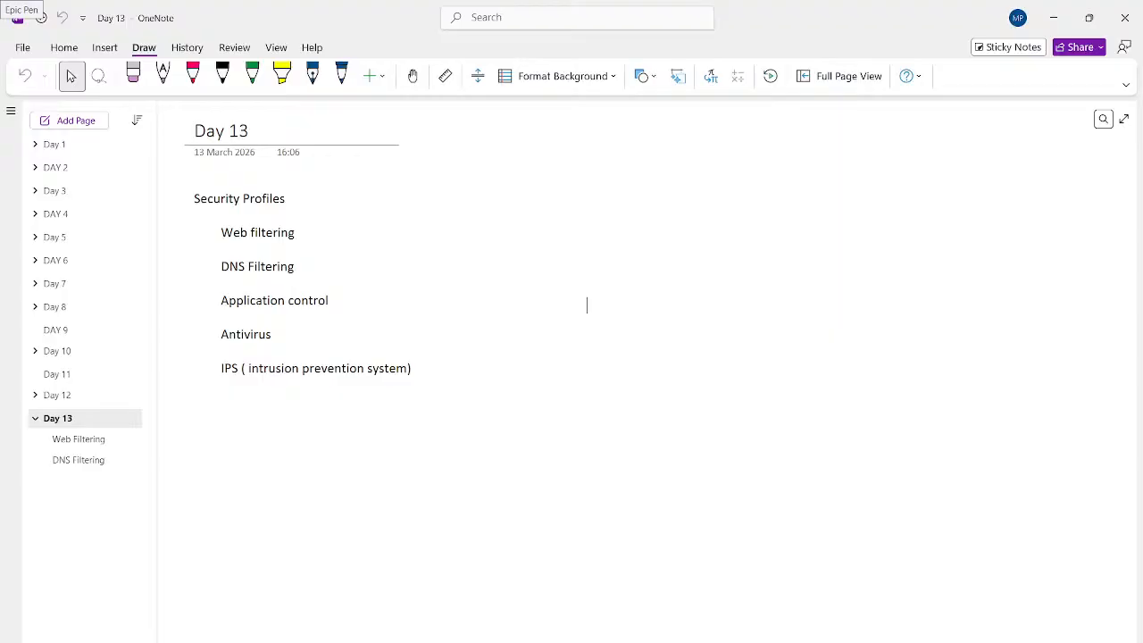
pyautogui.click(341, 76)
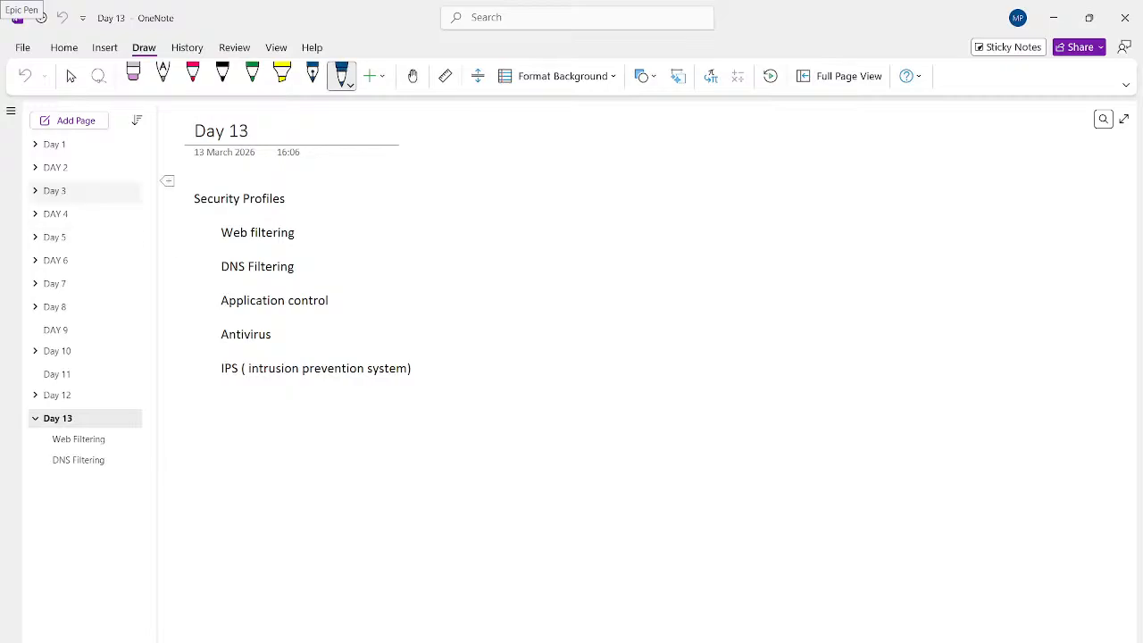
# - Tick off Web filtering in black ink, open the empty Web Filtering subpage, then switch to Meet
pyautogui.click(223, 76)
pyautogui.moveTo(319, 226); pyautogui.dragTo(351, 221)
pyautogui.click(80, 439)
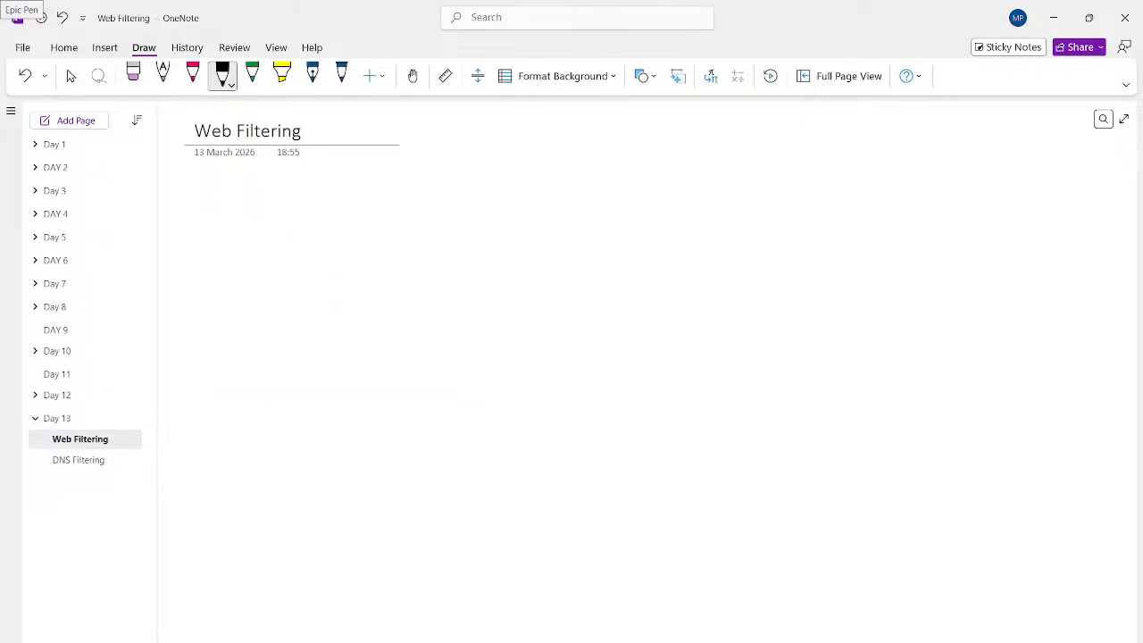
pyautogui.click(71, 76)
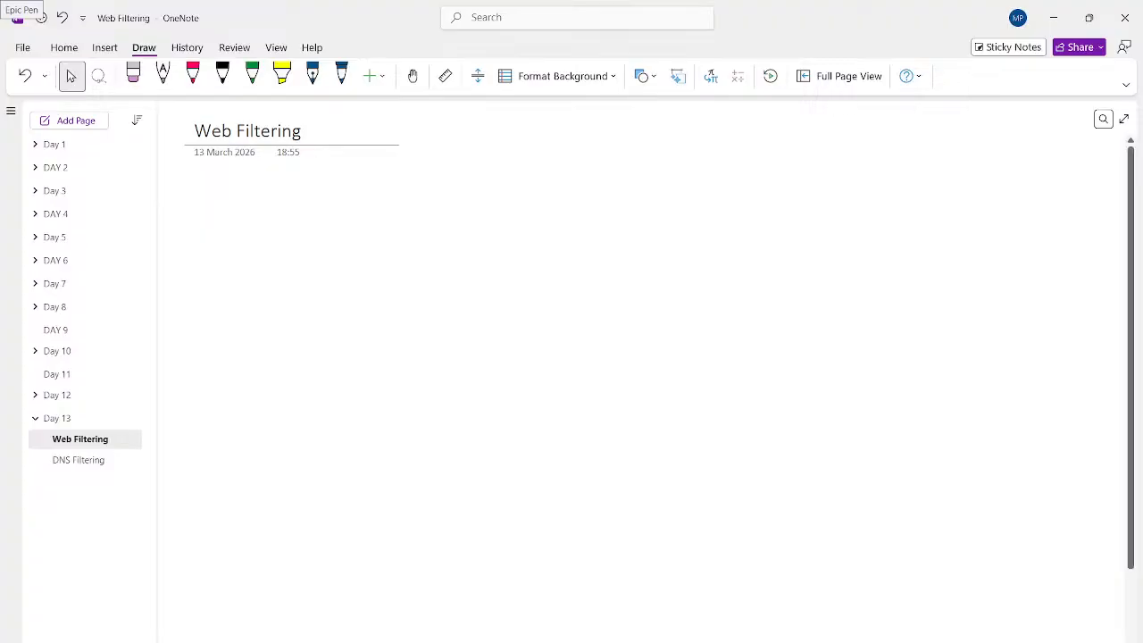
pyautogui.hotkey('alt', 'Tab')
pyautogui.hotkey('alt', 'Tab')
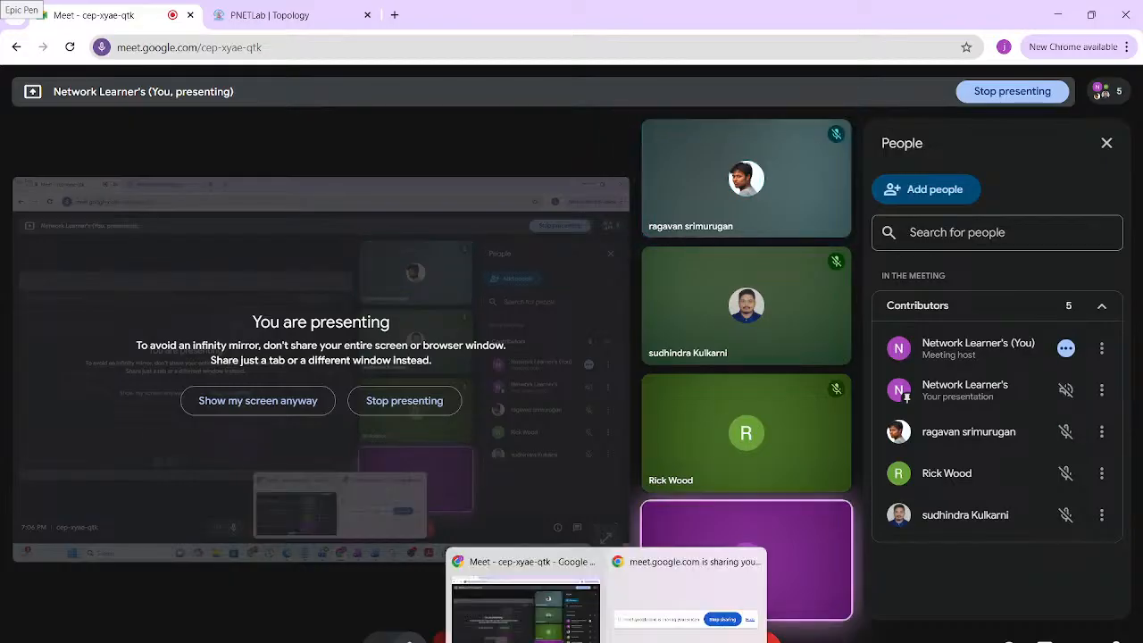
# - Add the note 'URL control - Website' below the Web Filtering page title
pyautogui.click(639, 638)
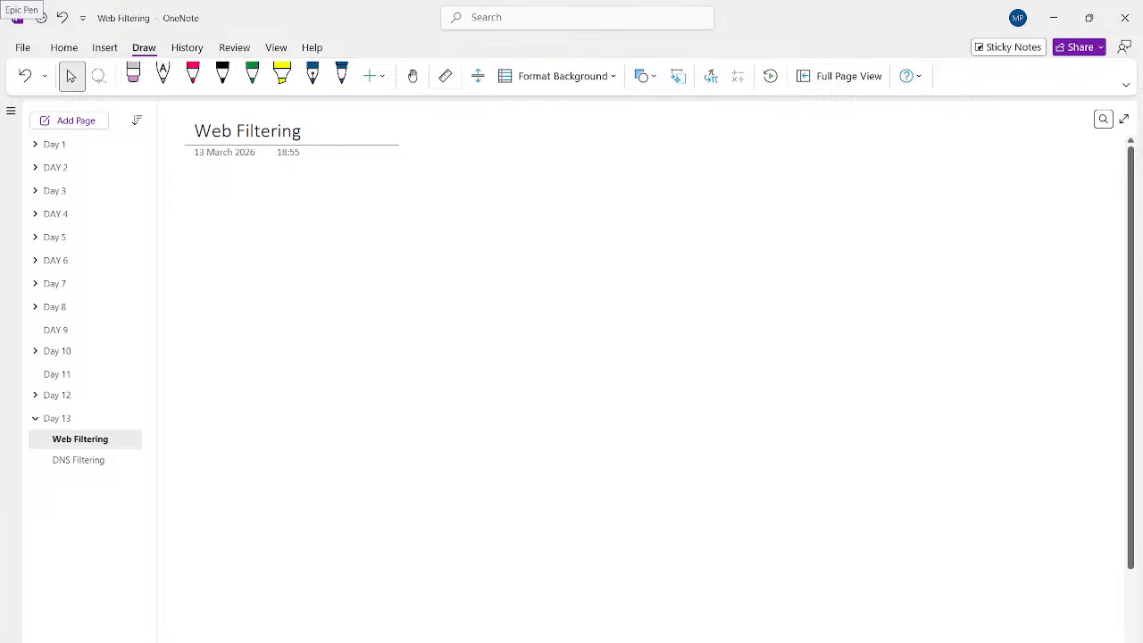
pyautogui.write('URL')
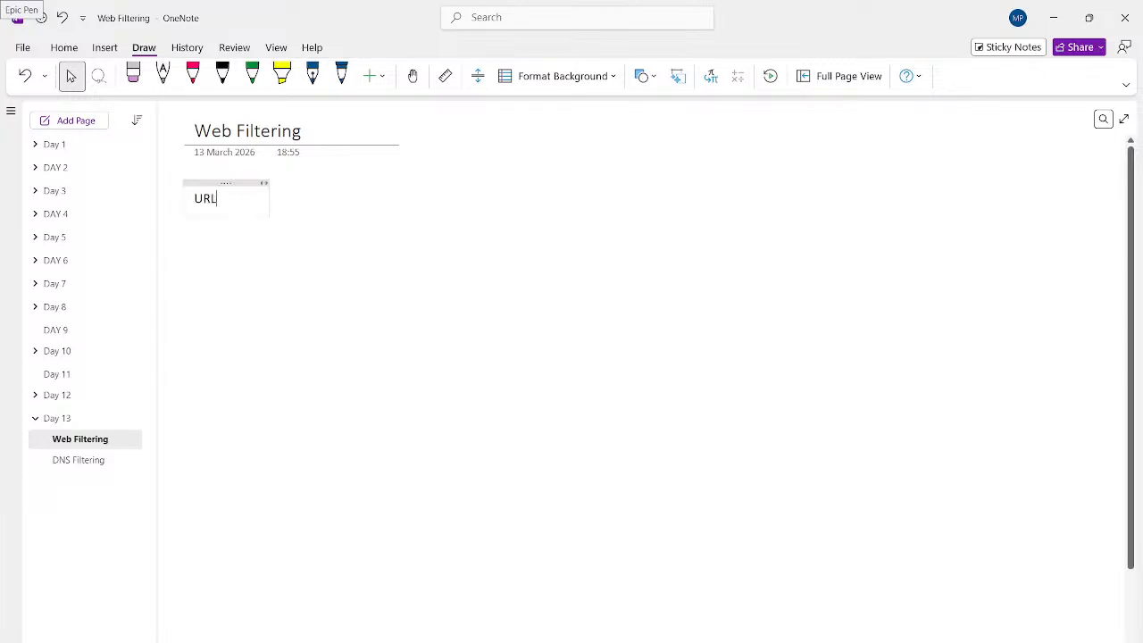
pyautogui.write(' control - Website')
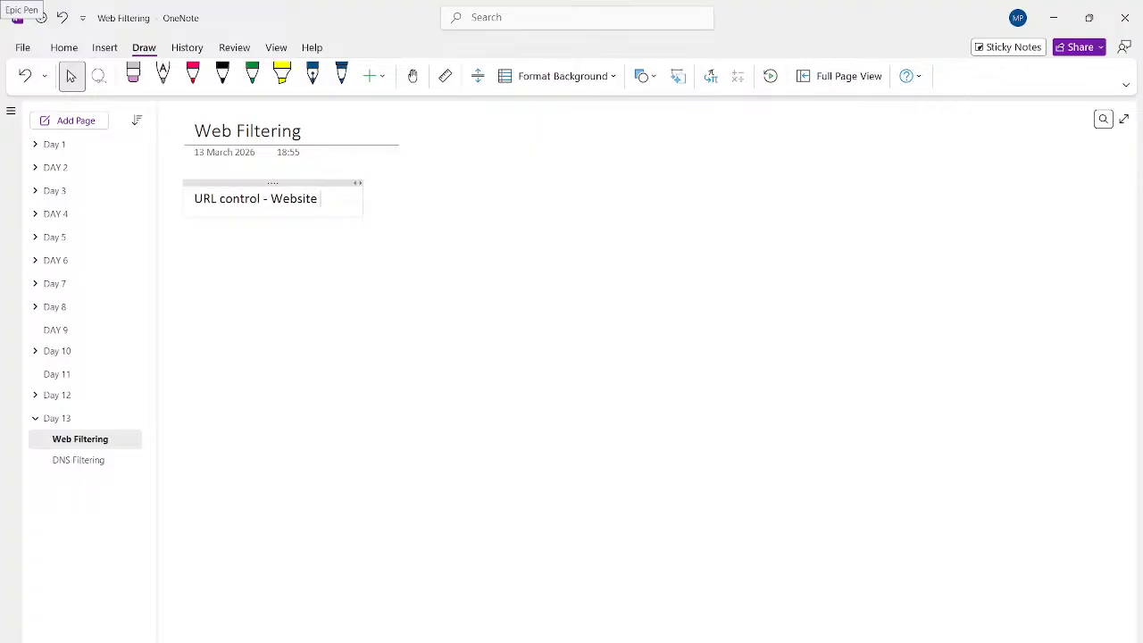
pyautogui.press('Return')
# - Sketch in black ink an FW box linked to a switch feeding PC boxes VS1 and VS 2
pyautogui.click(223, 76)
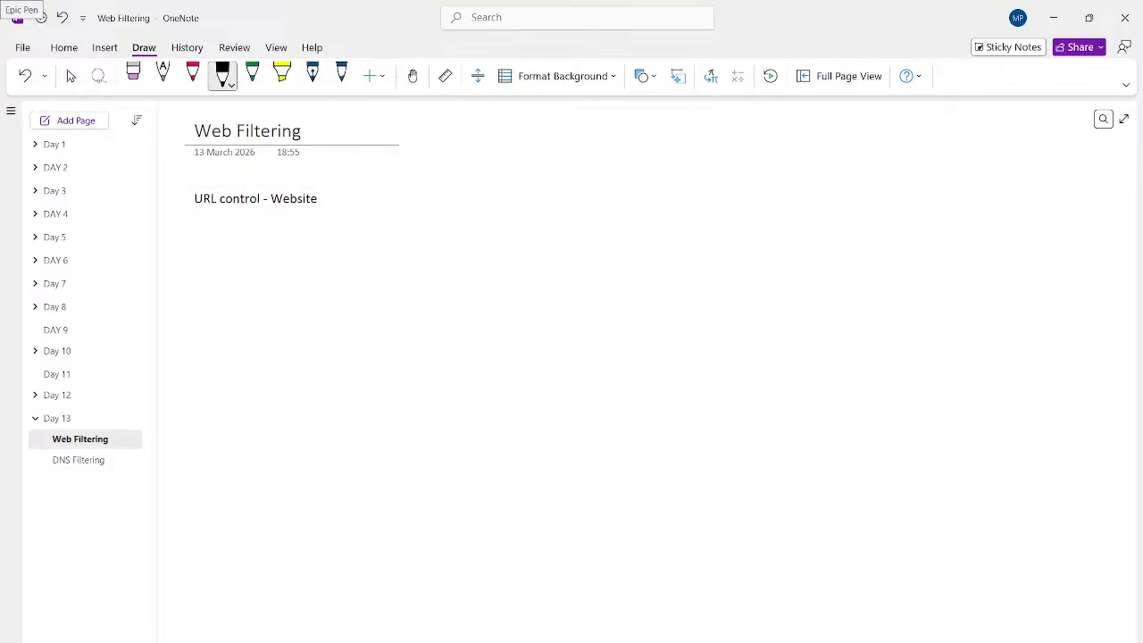
pyautogui.moveTo(561, 318)
pyautogui.mouseDown()
pyautogui.moveTo(655, 286)
pyautogui.moveTo(679, 316)
pyautogui.moveTo(562, 319)
pyautogui.moveTo(618, 289)
pyautogui.moveTo(611, 303)
pyautogui.mouseUp()
pyautogui.moveTo(620, 301)
pyautogui.mouseDown()
pyautogui.moveTo(633, 307)
pyautogui.moveTo(642, 294)
pyautogui.moveTo(623, 334)
pyautogui.moveTo(624, 393)
pyautogui.moveTo(657, 397)
pyautogui.moveTo(625, 432)
pyautogui.moveTo(589, 433)
pyautogui.moveTo(656, 414)
pyautogui.moveTo(625, 429)
pyautogui.moveTo(636, 423)
pyautogui.mouseUp()
pyautogui.click(616, 411)
pyautogui.moveTo(634, 408); pyautogui.dragTo(581, 508)
pyautogui.moveTo(581, 486)
pyautogui.mouseDown()
pyautogui.moveTo(621, 484)
pyautogui.moveTo(621, 509)
pyautogui.mouseUp()
pyautogui.moveTo(621, 508)
pyautogui.mouseDown()
pyautogui.moveTo(580, 508)
pyautogui.moveTo(615, 517)
pyautogui.moveTo(603, 502)
pyautogui.mouseUp()
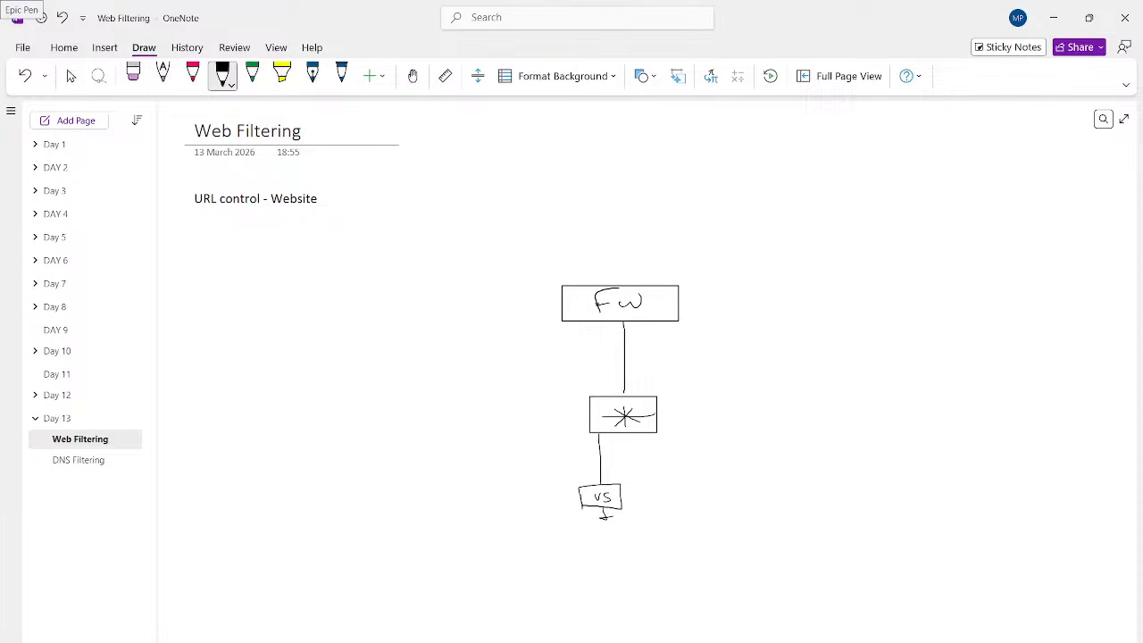
pyautogui.moveTo(676, 452)
pyautogui.mouseDown()
pyautogui.moveTo(702, 474)
pyautogui.moveTo(691, 494)
pyautogui.mouseUp()
pyautogui.moveTo(686, 476)
pyautogui.mouseDown()
pyautogui.moveTo(739, 474)
pyautogui.moveTo(690, 494)
pyautogui.moveTo(712, 496)
pyautogui.moveTo(715, 509)
pyautogui.moveTo(702, 480)
pyautogui.moveTo(728, 485)
pyautogui.mouseUp()
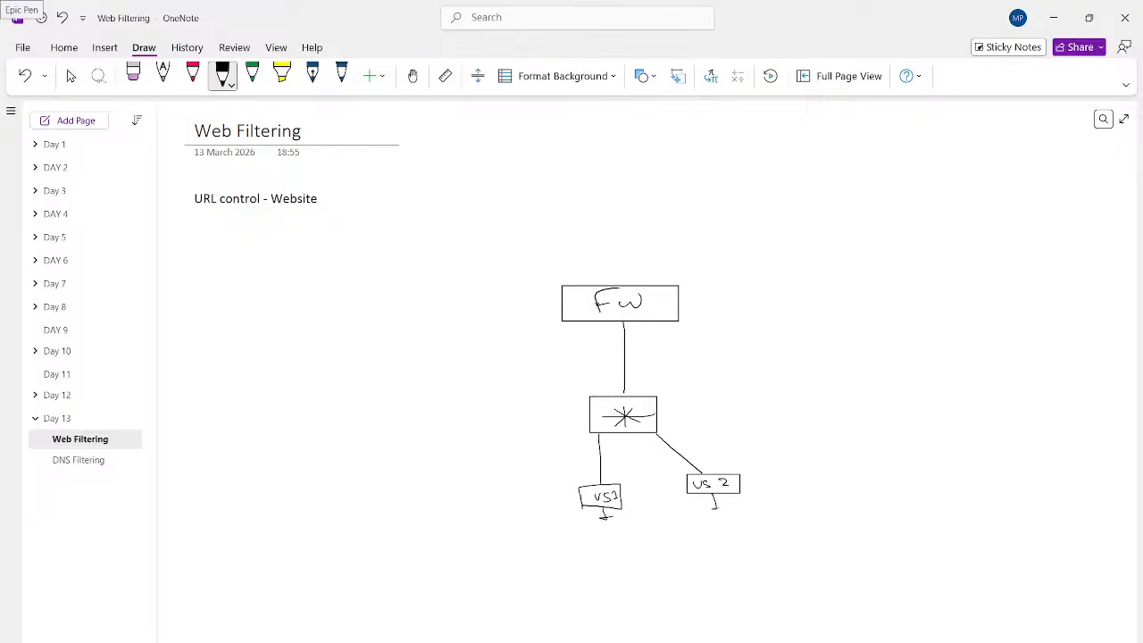
pyautogui.click(370, 76)
# - Draw a dark blue ISP cloud above FW with a link labelled youtube
pyautogui.click(341, 76)
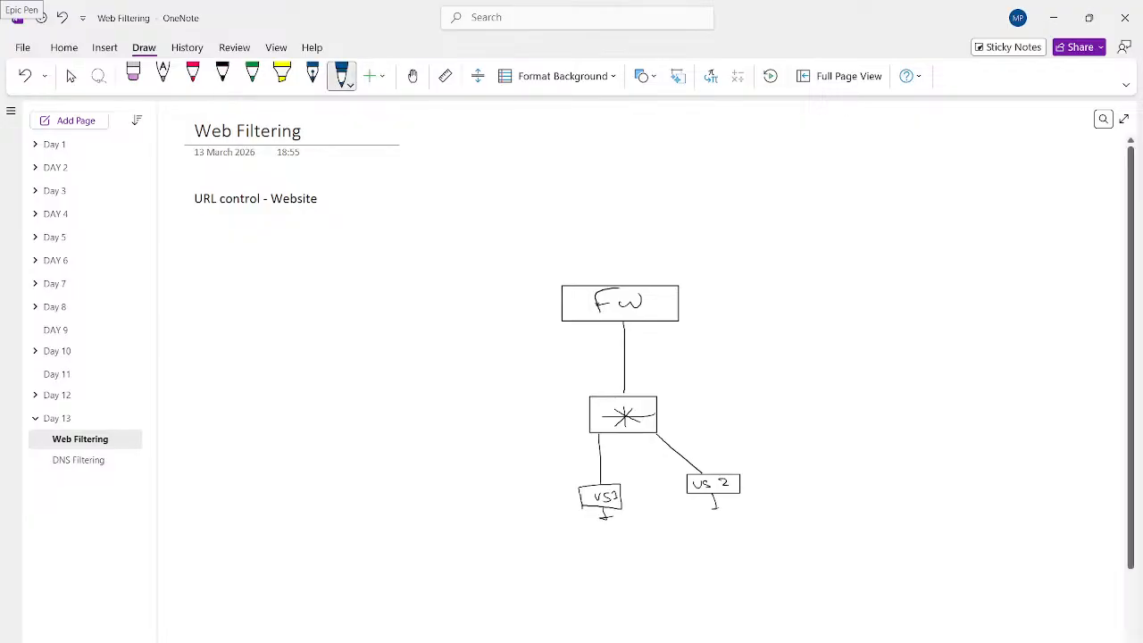
pyautogui.moveTo(628, 285)
pyautogui.mouseDown()
pyautogui.moveTo(634, 222)
pyautogui.moveTo(616, 182)
pyautogui.moveTo(677, 204)
pyautogui.moveTo(633, 214)
pyautogui.moveTo(600, 207)
pyautogui.moveTo(649, 207)
pyautogui.mouseUp()
pyautogui.moveTo(649, 194)
pyautogui.mouseDown()
pyautogui.moveTo(753, 164)
pyautogui.moveTo(761, 150)
pyautogui.moveTo(768, 163)
pyautogui.mouseUp()
pyautogui.moveTo(596, 179)
pyautogui.mouseDown()
pyautogui.moveTo(573, 146)
pyautogui.moveTo(533, 152)
pyautogui.mouseUp()
pyautogui.moveTo(537, 144)
pyautogui.mouseDown()
pyautogui.moveTo(533, 159)
pyautogui.moveTo(594, 131)
pyautogui.moveTo(574, 146)
pyautogui.mouseUp()
# - Add further cloud links labelled Google, FB and anydesk
pyautogui.moveTo(646, 173); pyautogui.dragTo(667, 129)
pyautogui.moveTo(673, 126); pyautogui.dragTo(683, 123)
pyautogui.moveTo(695, 120)
pyautogui.mouseDown()
pyautogui.moveTo(693, 129)
pyautogui.moveTo(720, 127)
pyautogui.mouseUp()
pyautogui.moveTo(711, 121); pyautogui.dragTo(718, 120)
pyautogui.moveTo(585, 193)
pyautogui.mouseDown()
pyautogui.moveTo(481, 206)
pyautogui.moveTo(497, 197)
pyautogui.mouseUp()
pyautogui.moveTo(500, 191); pyautogui.dragTo(509, 229)
pyautogui.moveTo(520, 181)
pyautogui.mouseDown()
pyautogui.moveTo(519, 193)
pyautogui.moveTo(545, 185)
pyautogui.mouseUp()
pyautogui.moveTo(522, 202); pyautogui.dragTo(458, 218)
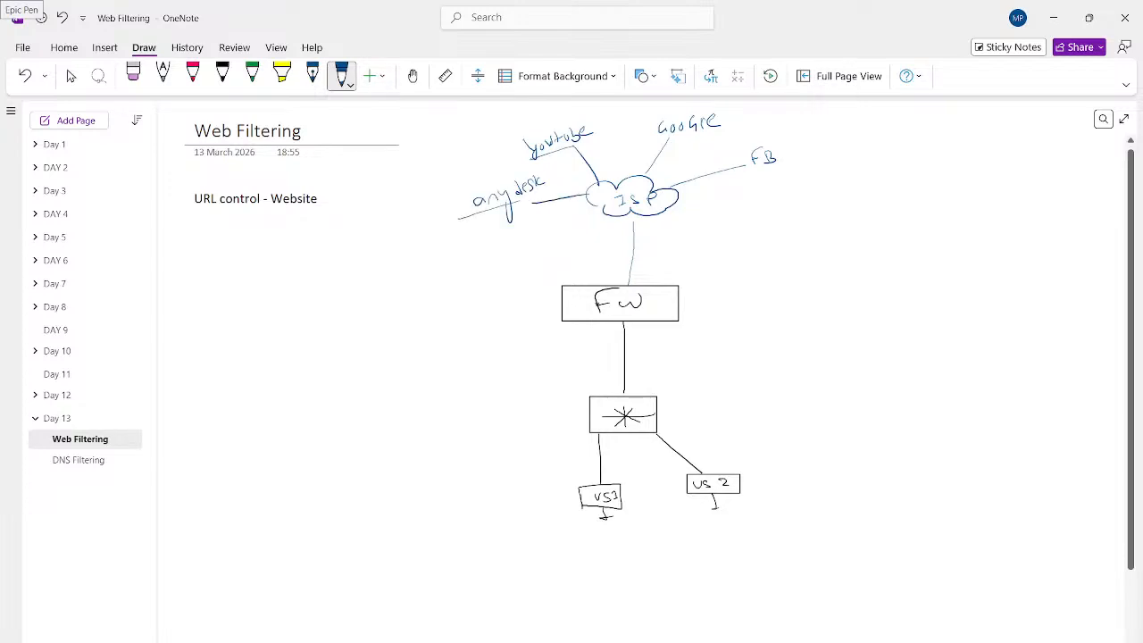
pyautogui.click(192, 76)
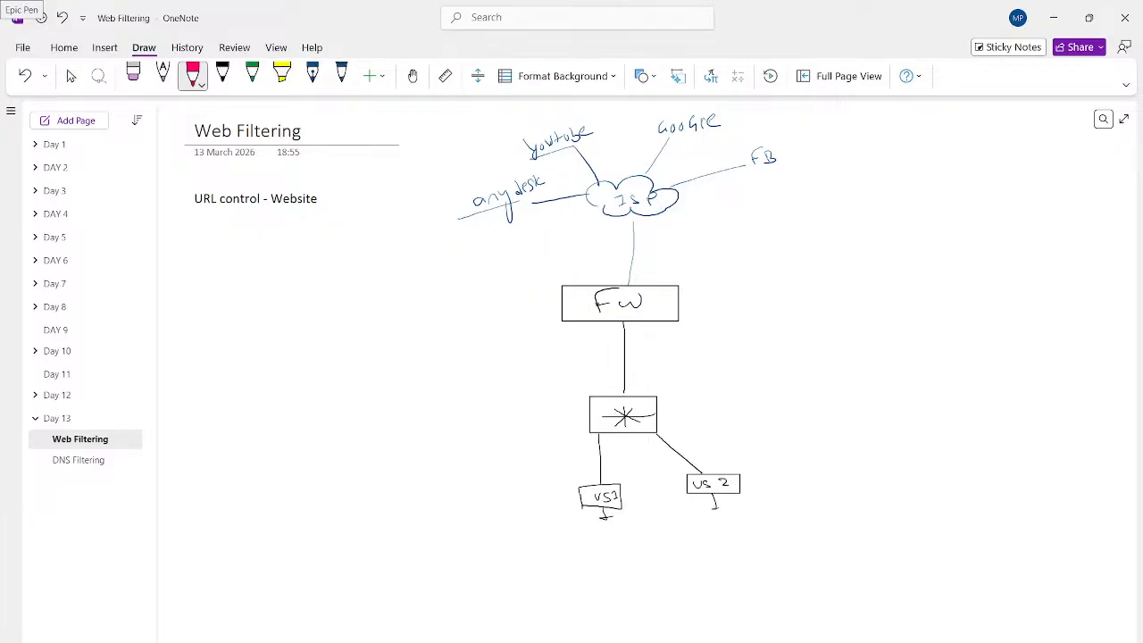
# - Draw a red LAN boundary around firewall and PCs, labelling the uplink WAN and the box LAN
pyautogui.moveTo(562, 306)
pyautogui.mouseDown()
pyautogui.moveTo(536, 306)
pyautogui.moveTo(533, 547)
pyautogui.mouseUp()
pyautogui.moveTo(679, 306)
pyautogui.mouseDown()
pyautogui.moveTo(788, 354)
pyautogui.moveTo(795, 523)
pyautogui.moveTo(757, 539)
pyautogui.moveTo(533, 544)
pyautogui.mouseUp()
pyautogui.moveTo(655, 243)
pyautogui.mouseDown()
pyautogui.moveTo(680, 250)
pyautogui.moveTo(695, 228)
pyautogui.mouseUp()
pyautogui.moveTo(683, 362)
pyautogui.mouseDown()
pyautogui.moveTo(681, 375)
pyautogui.moveTo(693, 373)
pyautogui.mouseUp()
pyautogui.moveTo(698, 370); pyautogui.dragTo(727, 349)
pyautogui.moveTo(718, 372); pyautogui.dragTo(681, 385)
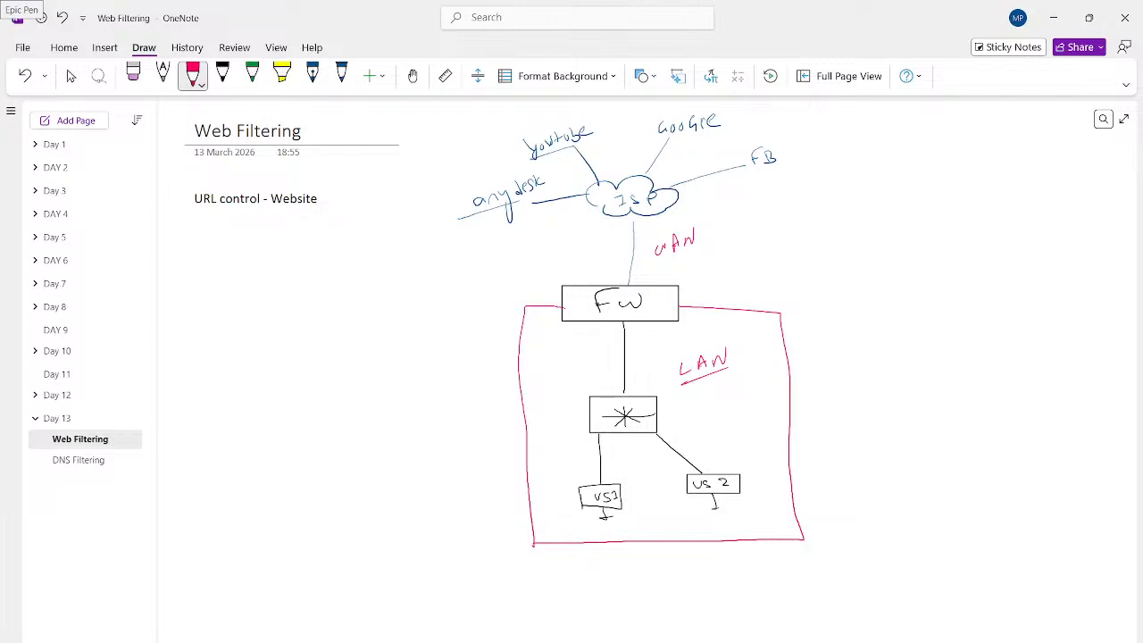
# - Write 'websites' with an arrow toward the LAN box and cross out anydesk with a red X
pyautogui.moveTo(822, 329); pyautogui.dragTo(866, 334)
pyautogui.moveTo(882, 319); pyautogui.dragTo(873, 332)
pyautogui.moveTo(887, 320)
pyautogui.mouseDown()
pyautogui.moveTo(888, 332)
pyautogui.moveTo(898, 329)
pyautogui.mouseUp()
pyautogui.moveTo(889, 319); pyautogui.dragTo(913, 325)
pyautogui.moveTo(920, 309); pyautogui.dragTo(927, 304)
pyautogui.moveTo(806, 354); pyautogui.dragTo(918, 333)
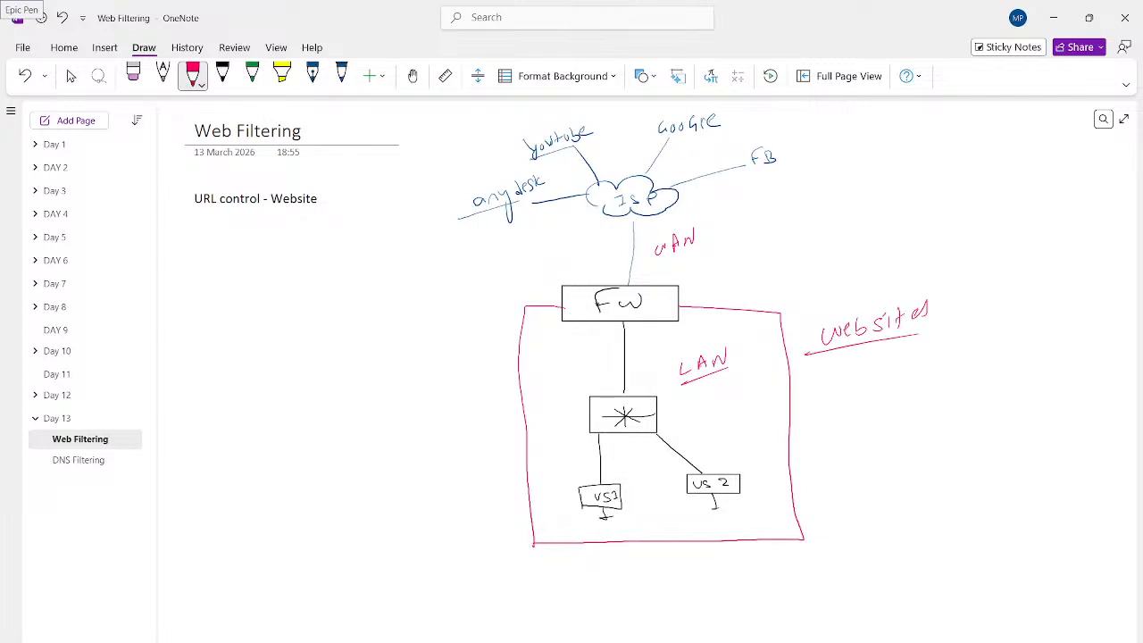
pyautogui.moveTo(442, 195)
pyautogui.mouseDown()
pyautogui.moveTo(430, 216)
pyautogui.moveTo(455, 206)
pyautogui.mouseUp()
pyautogui.click(444, 639)
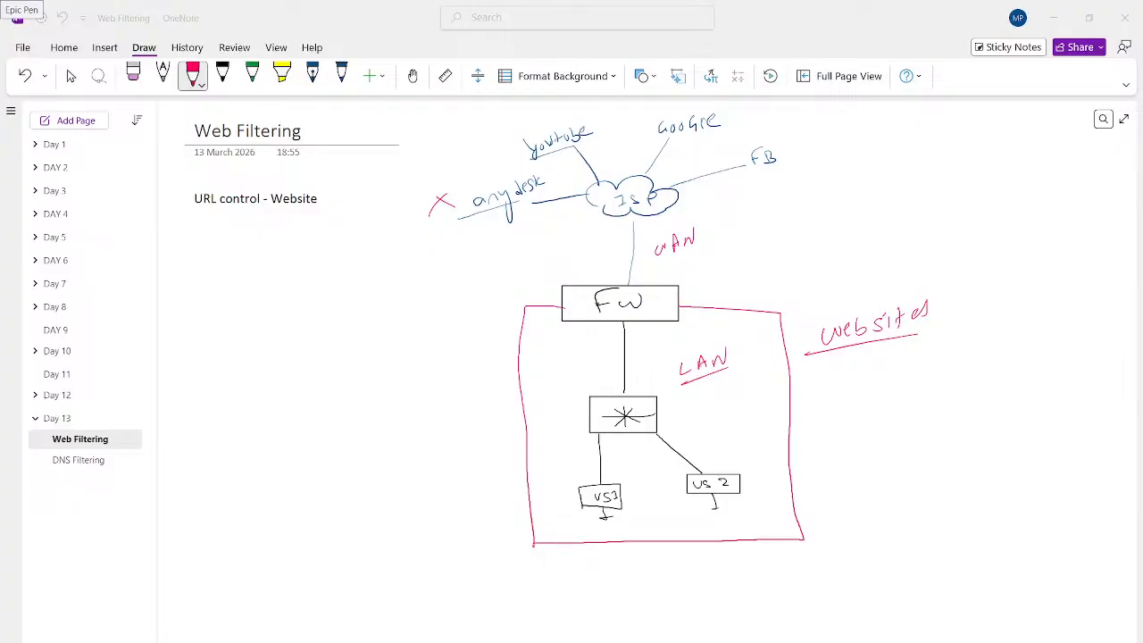
# - In Chrome, load anydesk.com in a new tab to test access
pyautogui.moveTo(607, 640)
pyautogui.click(526, 623)
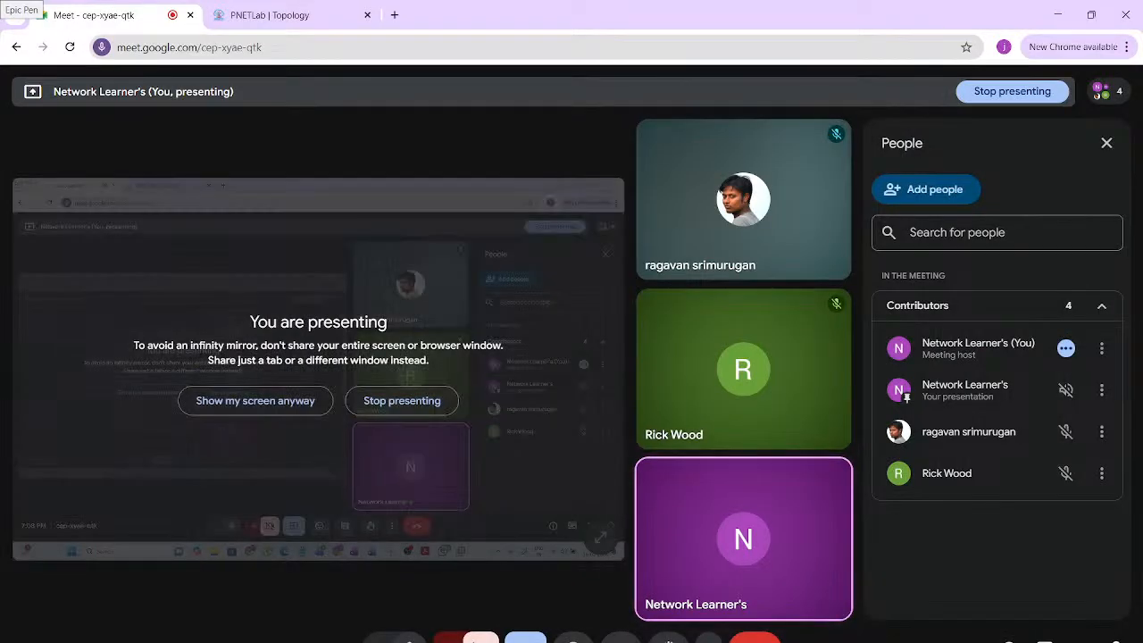
pyautogui.hotkey('ctrl', 't')
pyautogui.write('anydesk')
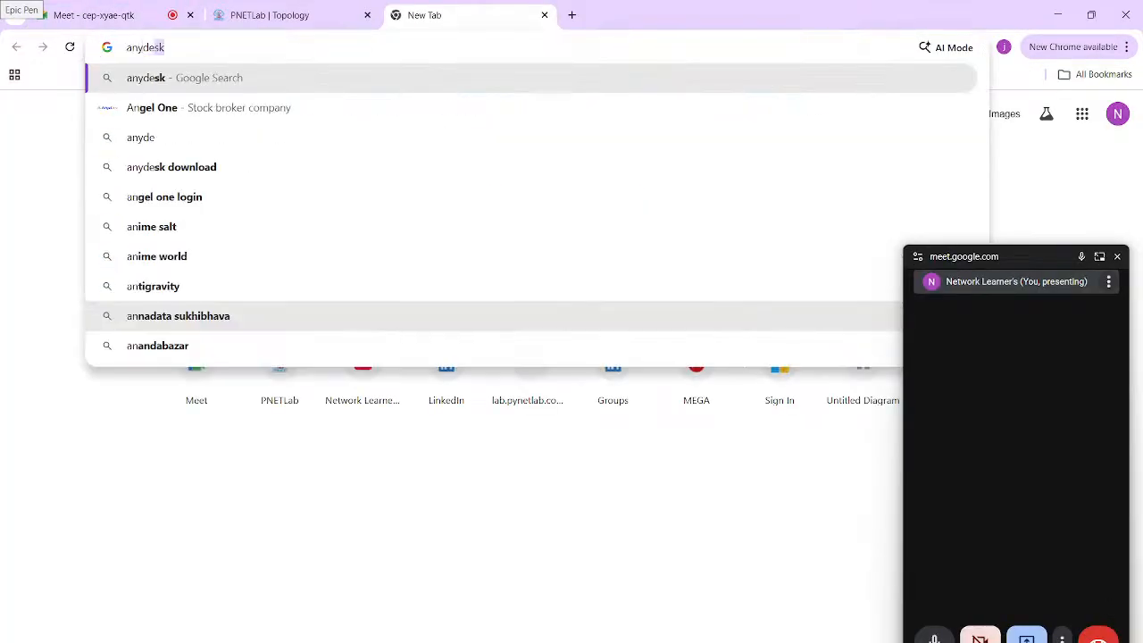
pyautogui.write('.com')
pyautogui.press('Return')
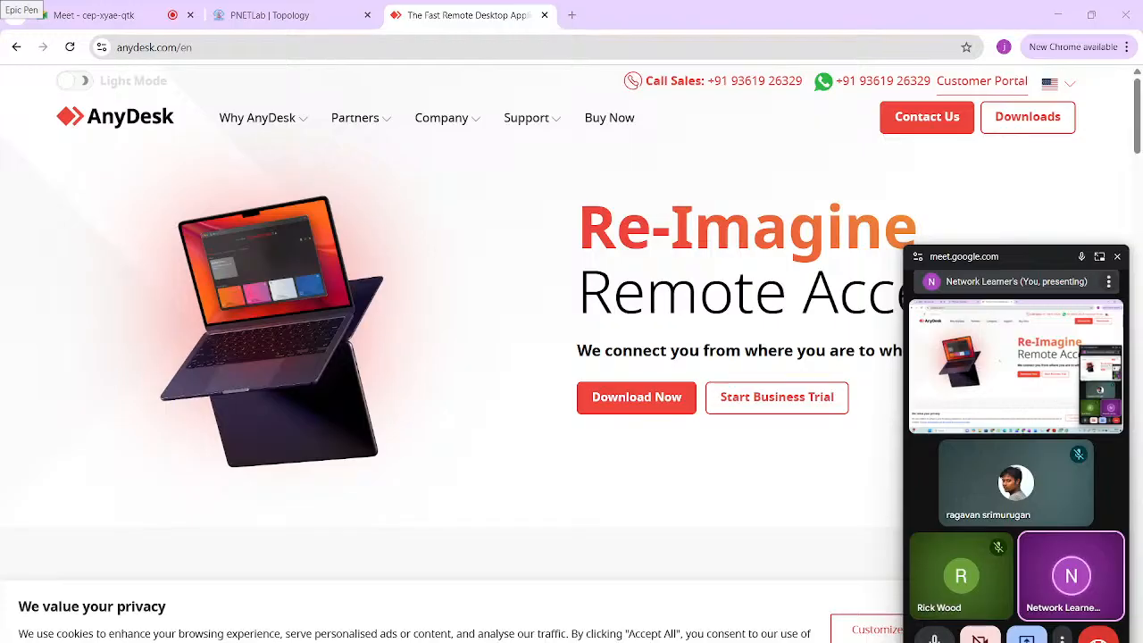
# - Open YouTube in another tab, close that tab, and return to OneNote
pyautogui.click(571, 15)
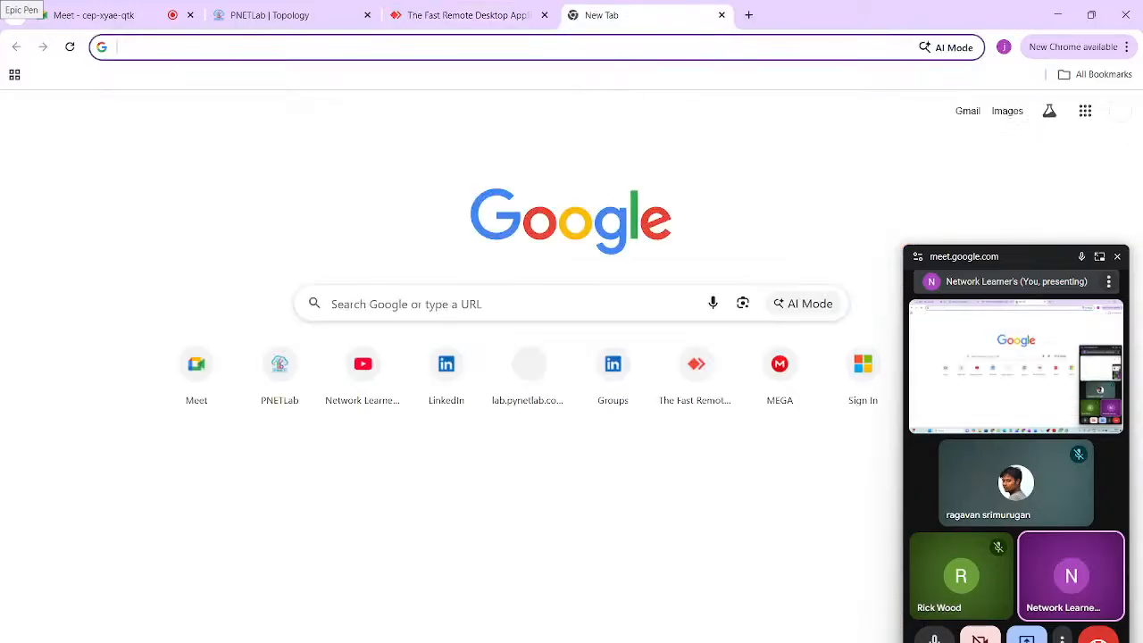
pyautogui.write('youtube.com/@NetworkLearners/live')
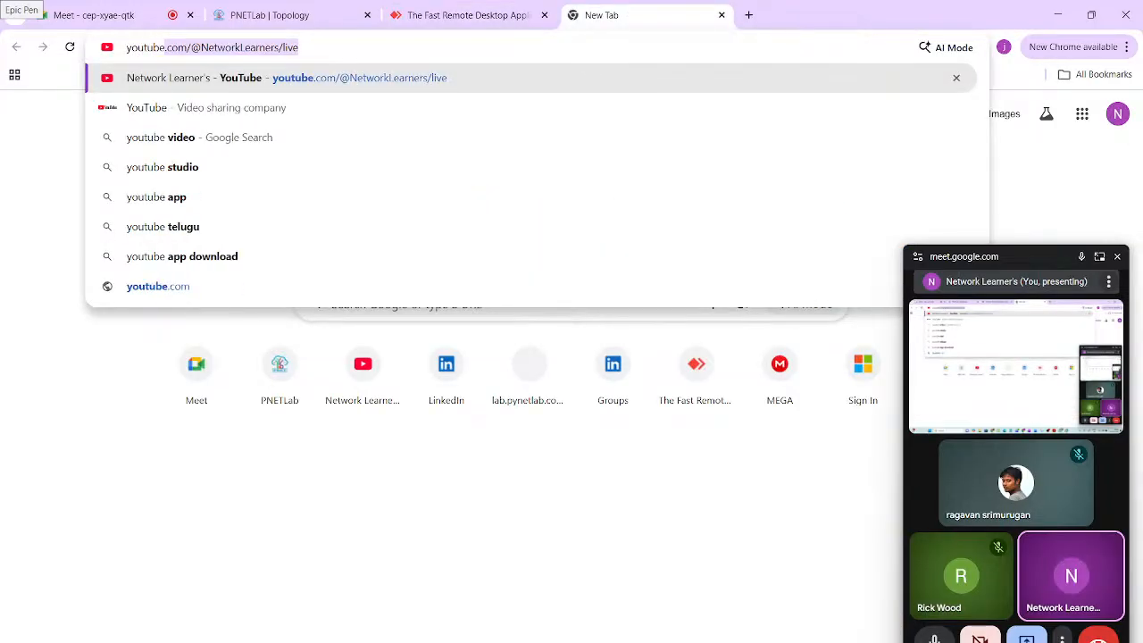
pyautogui.press('Return')
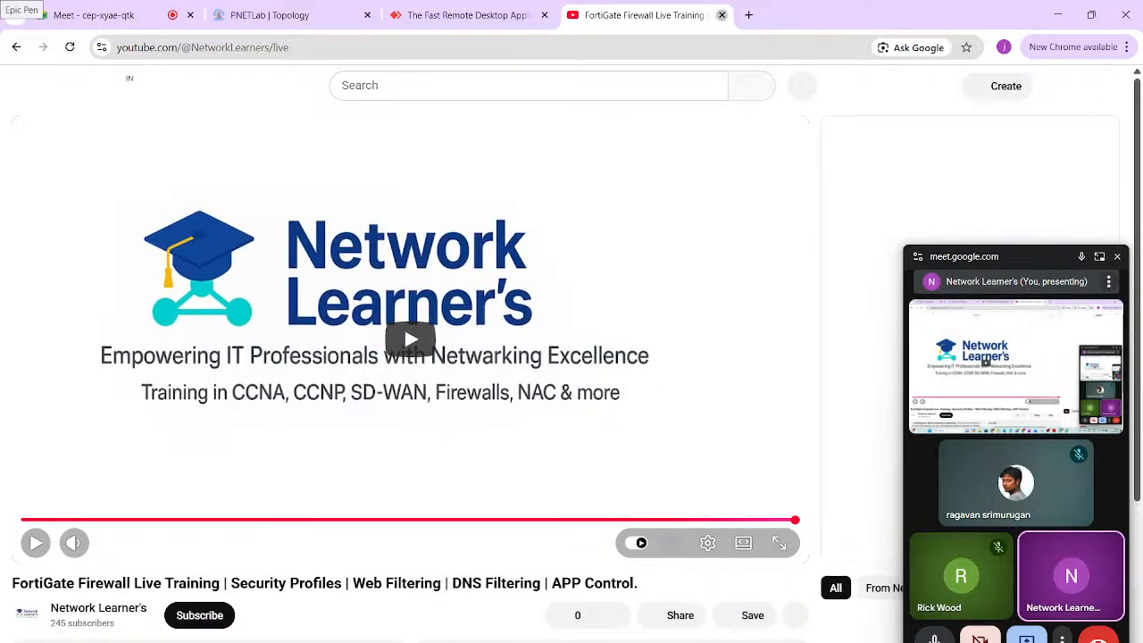
pyautogui.hotkey('ctrl', 'w')
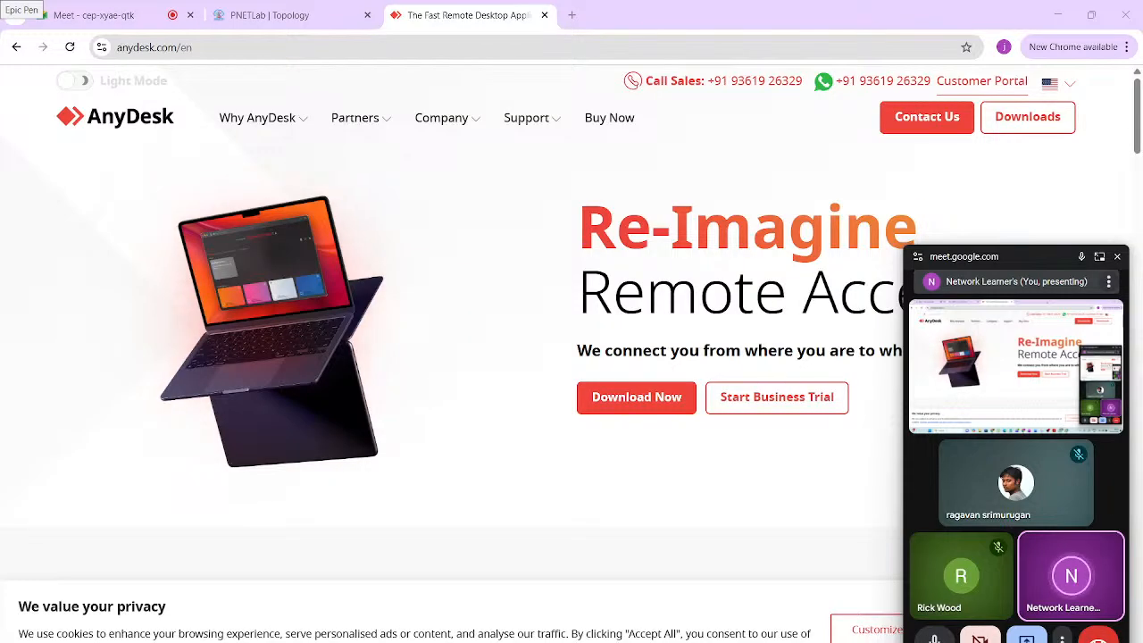
pyautogui.hotkey('alt', 'Tab')
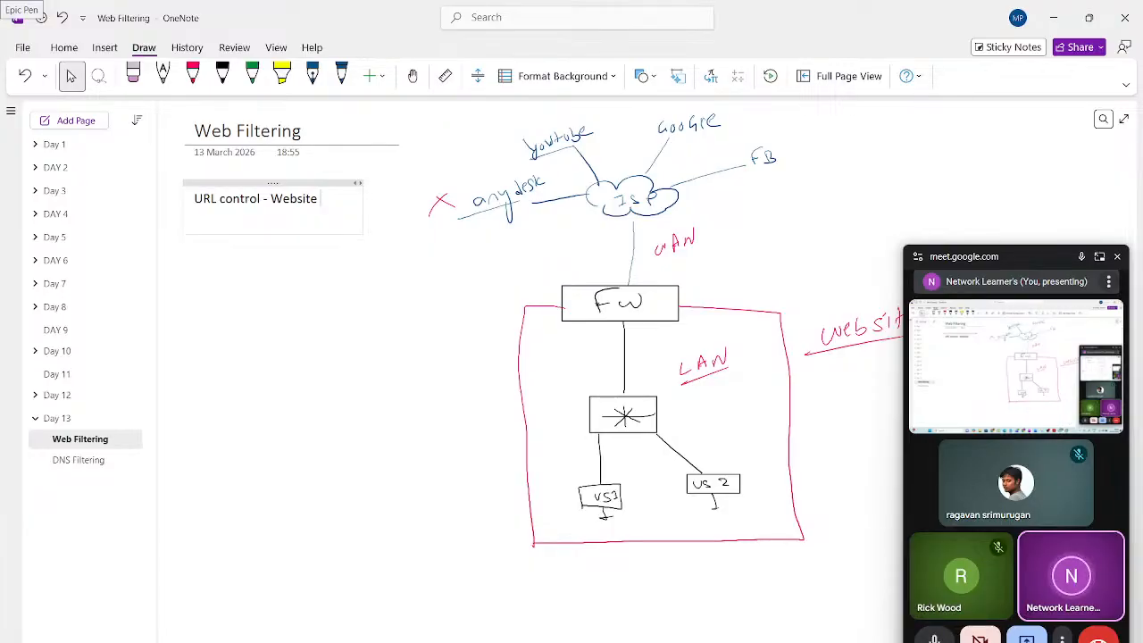
# - Bring the Fortigate Web Filtering PDF forward from the Acrobat taskbar preview
pyautogui.moveTo(772, 642)
pyautogui.click(684, 615)
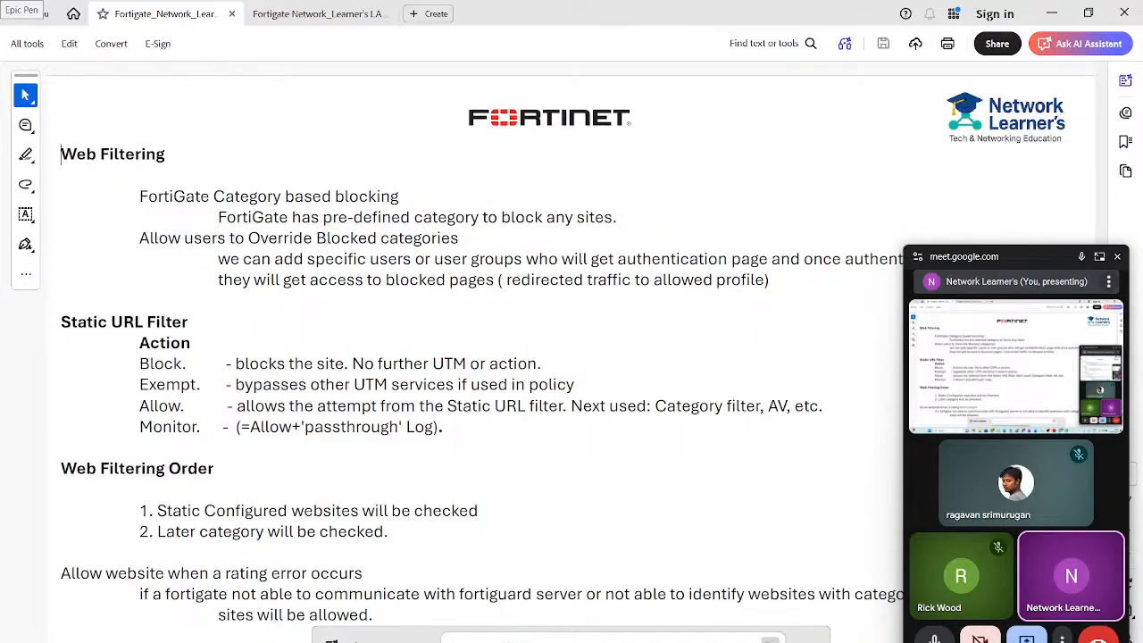
pyautogui.click(907, 641)
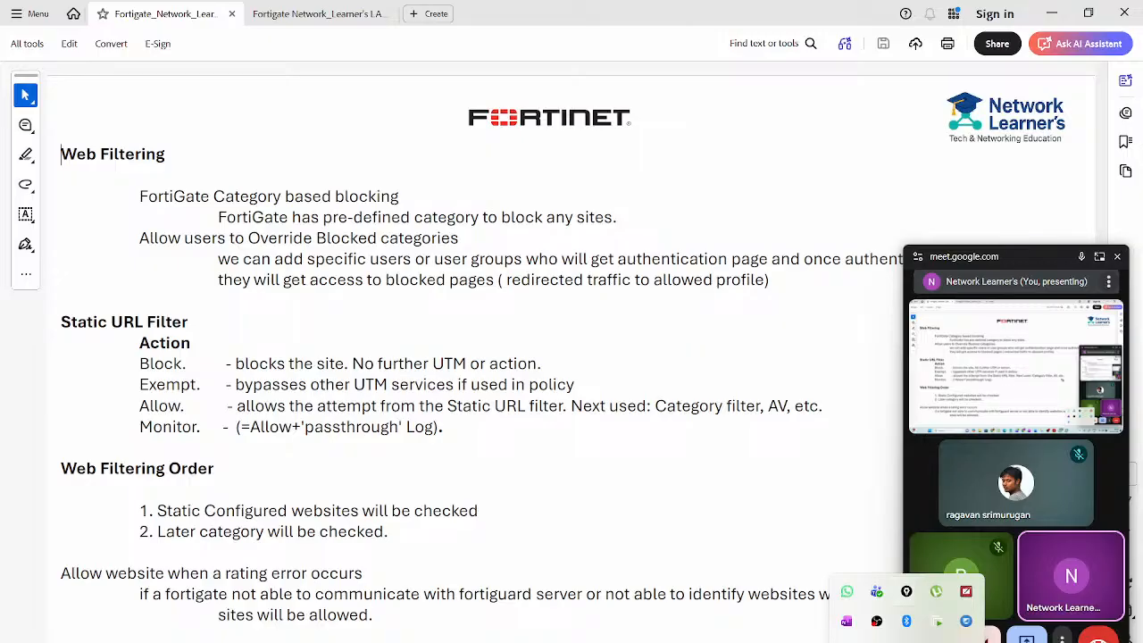
pyautogui.click(733, 319)
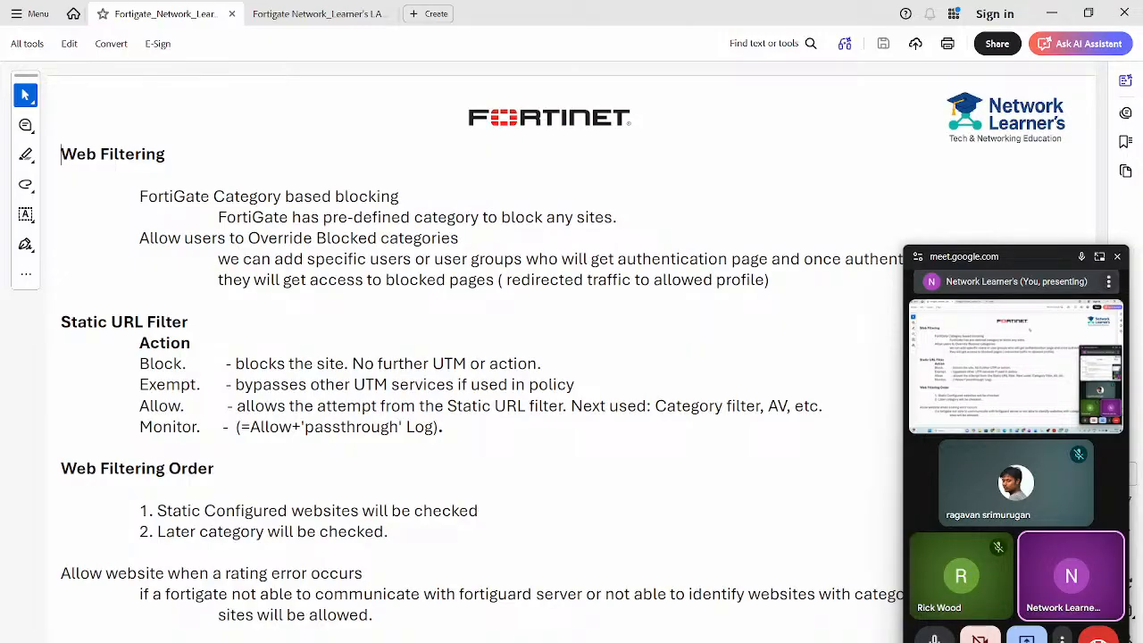
pyautogui.moveTo(638, 154)
pyautogui.mouseDown()
pyautogui.moveTo(643, 169)
pyautogui.moveTo(645, 147)
pyautogui.moveTo(689, 157)
pyautogui.moveTo(698, 141)
pyautogui.moveTo(749, 141)
pyautogui.moveTo(786, 122)
pyautogui.mouseUp()
pyautogui.moveTo(670, 169); pyautogui.dragTo(779, 154)
pyautogui.moveTo(632, 194)
pyautogui.mouseDown()
pyautogui.moveTo(645, 204)
pyautogui.moveTo(646, 181)
pyautogui.moveTo(679, 199)
pyautogui.moveTo(727, 177)
pyautogui.moveTo(735, 186)
pyautogui.mouseUp()
pyautogui.moveTo(750, 168); pyautogui.dragTo(762, 176)
pyautogui.moveTo(666, 211); pyautogui.dragTo(778, 181)
pyautogui.moveTo(806, 166)
pyautogui.mouseDown()
pyautogui.moveTo(808, 178)
pyautogui.moveTo(830, 171)
pyautogui.mouseUp()
pyautogui.moveTo(833, 150)
pyautogui.mouseDown()
pyautogui.moveTo(835, 170)
pyautogui.moveTo(852, 161)
pyautogui.mouseUp()
pyautogui.moveTo(862, 155); pyautogui.dragTo(871, 165)
pyautogui.moveTo(801, 183); pyautogui.dragTo(870, 170)
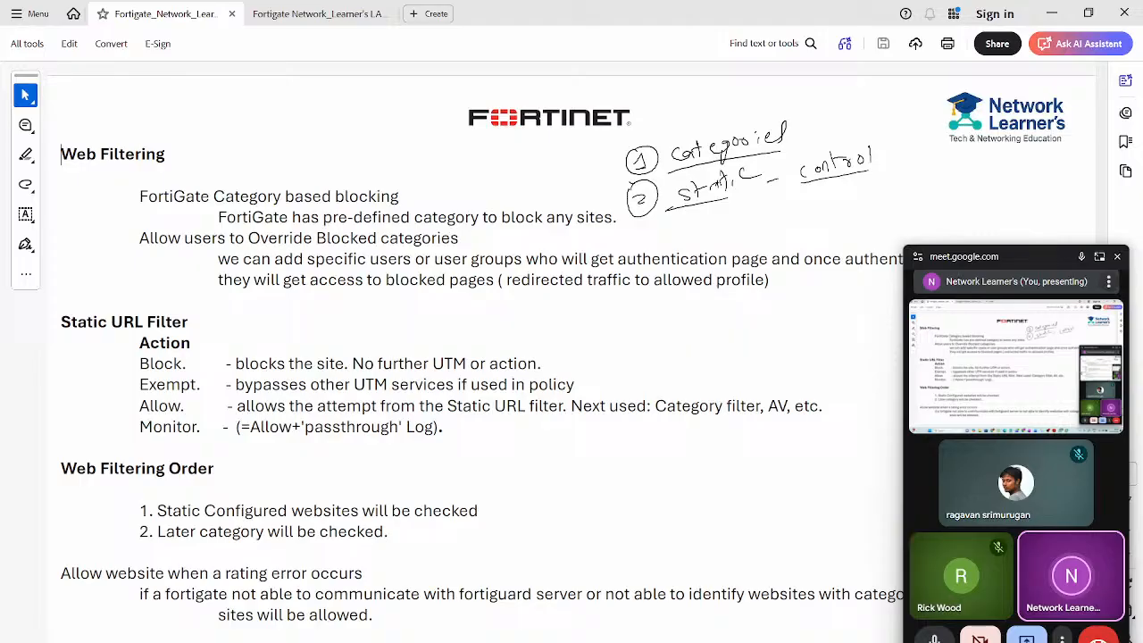
pyautogui.moveTo(795, 127)
pyautogui.mouseDown()
pyautogui.moveTo(833, 126)
pyautogui.moveTo(820, 133)
pyautogui.mouseUp()
pyautogui.moveTo(566, 324)
pyautogui.mouseDown()
pyautogui.moveTo(571, 346)
pyautogui.moveTo(587, 328)
pyautogui.moveTo(670, 322)
pyautogui.mouseUp()
pyautogui.moveTo(565, 348); pyautogui.dragTo(757, 314)
pyautogui.moveTo(772, 307)
pyautogui.mouseDown()
pyautogui.moveTo(770, 294)
pyautogui.moveTo(822, 309)
pyautogui.mouseUp()
pyautogui.moveTo(823, 298)
pyautogui.mouseDown()
pyautogui.moveTo(813, 314)
pyautogui.moveTo(835, 304)
pyautogui.mouseUp()
pyautogui.moveTo(839, 296)
pyautogui.mouseDown()
pyautogui.moveTo(829, 324)
pyautogui.moveTo(884, 301)
pyautogui.mouseUp()
pyautogui.moveTo(634, 355)
pyautogui.mouseDown()
pyautogui.moveTo(627, 375)
pyautogui.moveTo(756, 354)
pyautogui.mouseUp()
pyautogui.moveTo(776, 351); pyautogui.dragTo(782, 355)
pyautogui.moveTo(800, 348); pyautogui.dragTo(802, 354)
pyautogui.moveTo(676, 422); pyautogui.dragTo(690, 421)
pyautogui.moveTo(686, 423)
pyautogui.mouseDown()
pyautogui.moveTo(687, 433)
pyautogui.moveTo(720, 431)
pyautogui.mouseUp()
pyautogui.moveTo(729, 411); pyautogui.dragTo(729, 431)
pyautogui.moveTo(722, 421); pyautogui.dragTo(783, 420)
pyautogui.moveTo(769, 412)
pyautogui.mouseDown()
pyautogui.moveTo(795, 426)
pyautogui.moveTo(817, 417)
pyautogui.mouseUp()
pyautogui.moveTo(832, 413); pyautogui.dragTo(838, 420)
pyautogui.moveTo(854, 410); pyautogui.dragTo(847, 415)
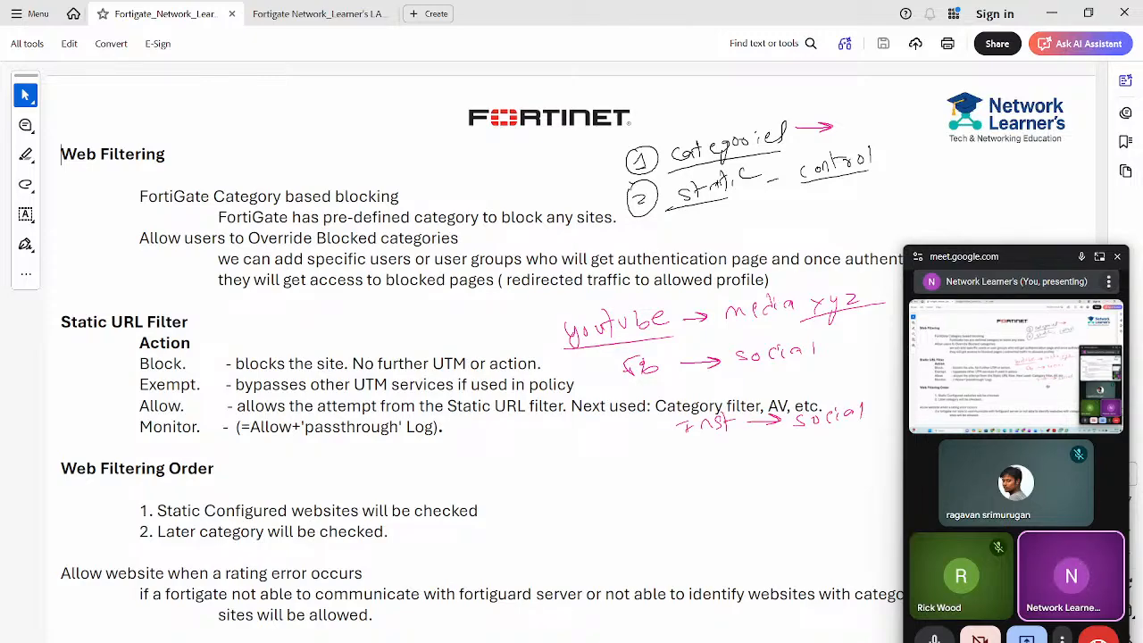
pyautogui.moveTo(659, 470); pyautogui.dragTo(677, 479)
pyautogui.moveTo(685, 468); pyautogui.dragTo(684, 487)
pyautogui.moveTo(705, 470); pyautogui.dragTo(734, 469)
pyautogui.moveTo(749, 470); pyautogui.dragTo(803, 458)
pyautogui.moveTo(808, 441)
pyautogui.mouseDown()
pyautogui.moveTo(809, 459)
pyautogui.moveTo(830, 452)
pyautogui.mouseUp()
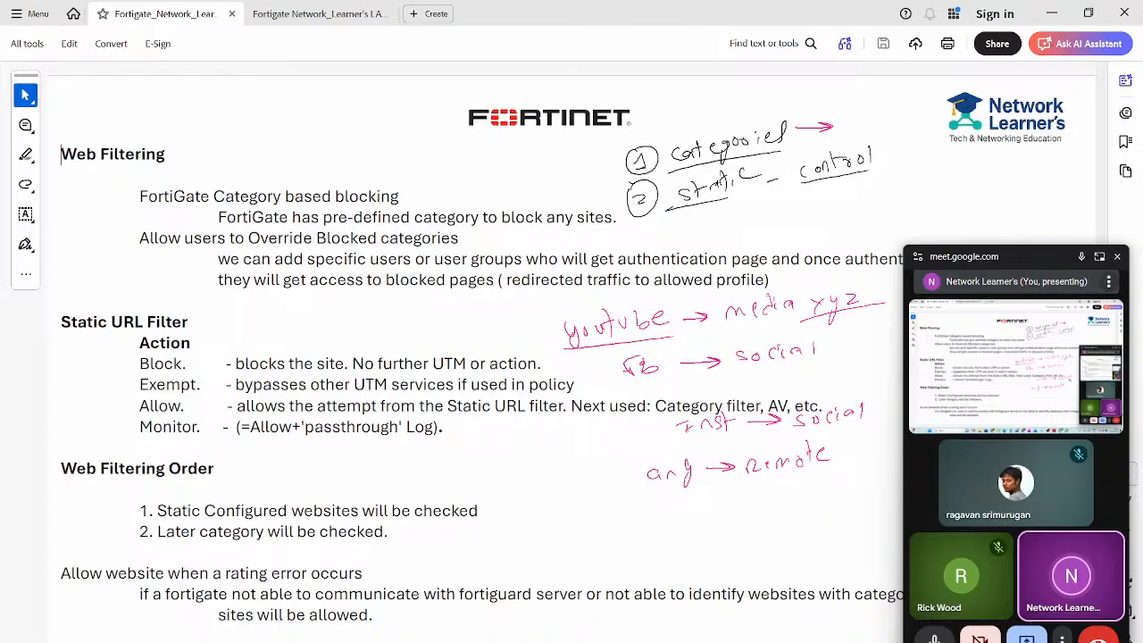
pyautogui.press('Escape')
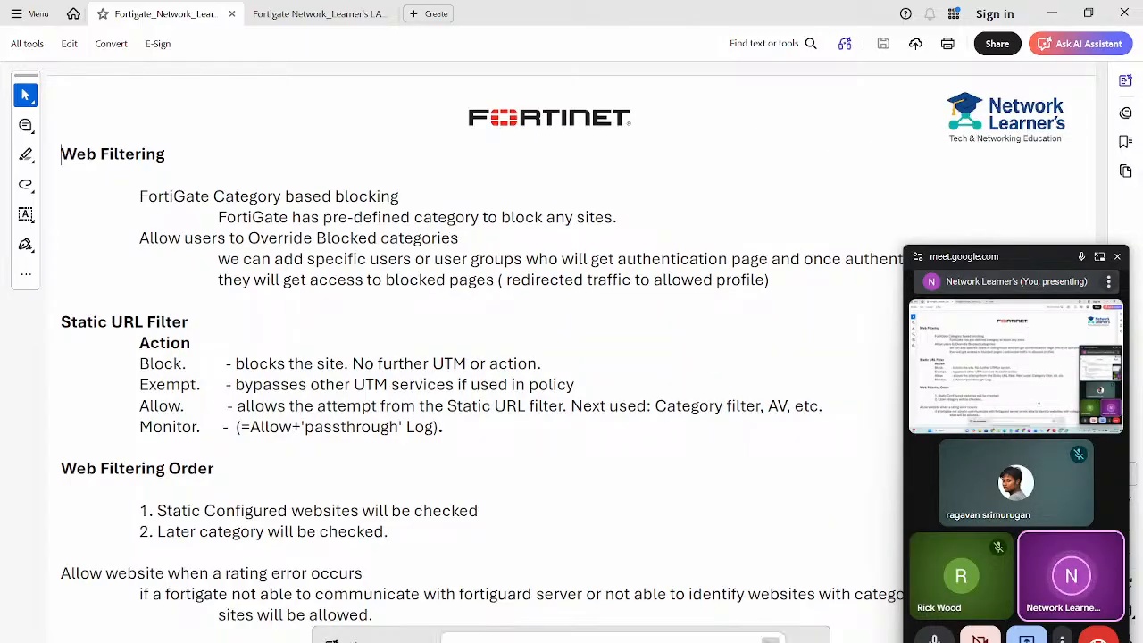
# - Add 'Social network - Category - Block' with FB and Insta beneath, then return to the Fortigate PDF
pyautogui.hotkey('alt', 'Tab')
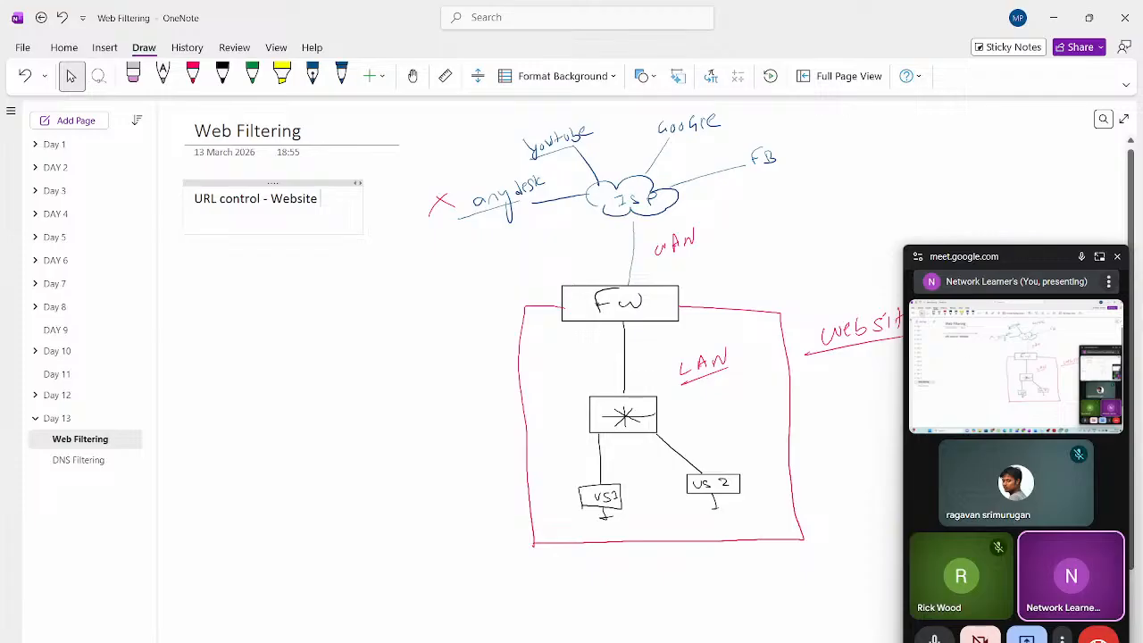
pyautogui.press('Return')
pyautogui.press('Return')
pyautogui.write('so')
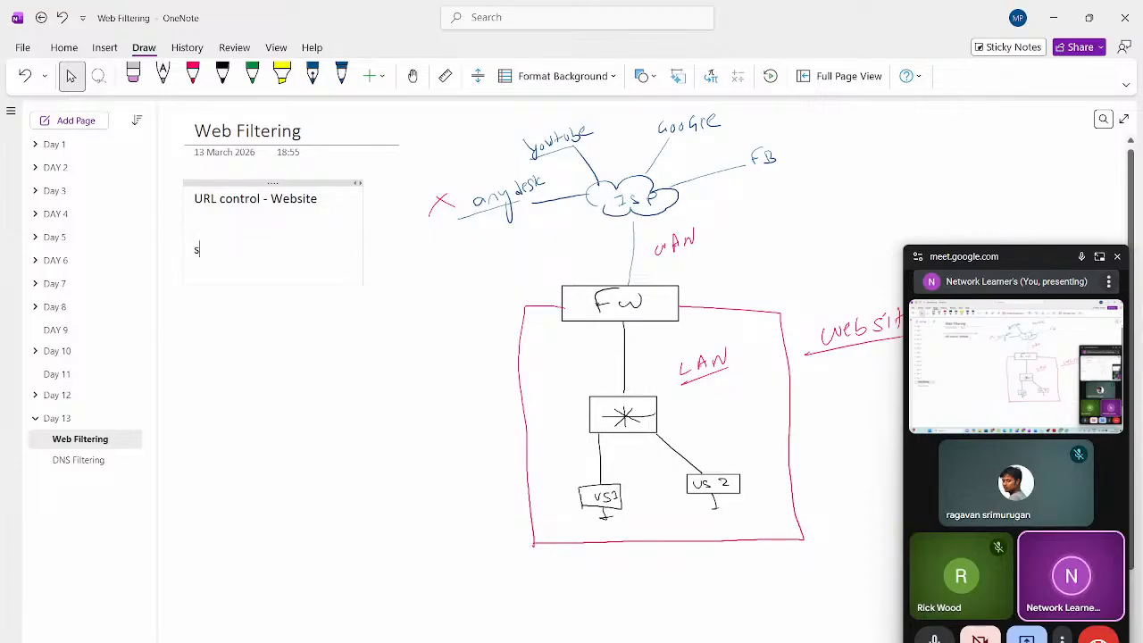
pyautogui.write('network')
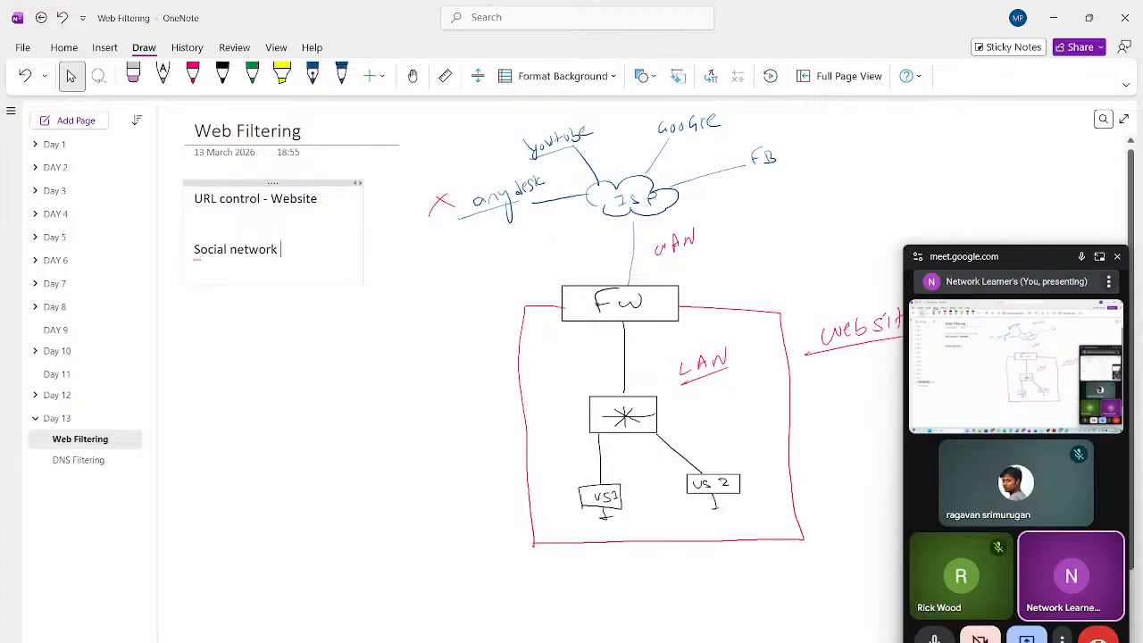
pyautogui.press('Return')
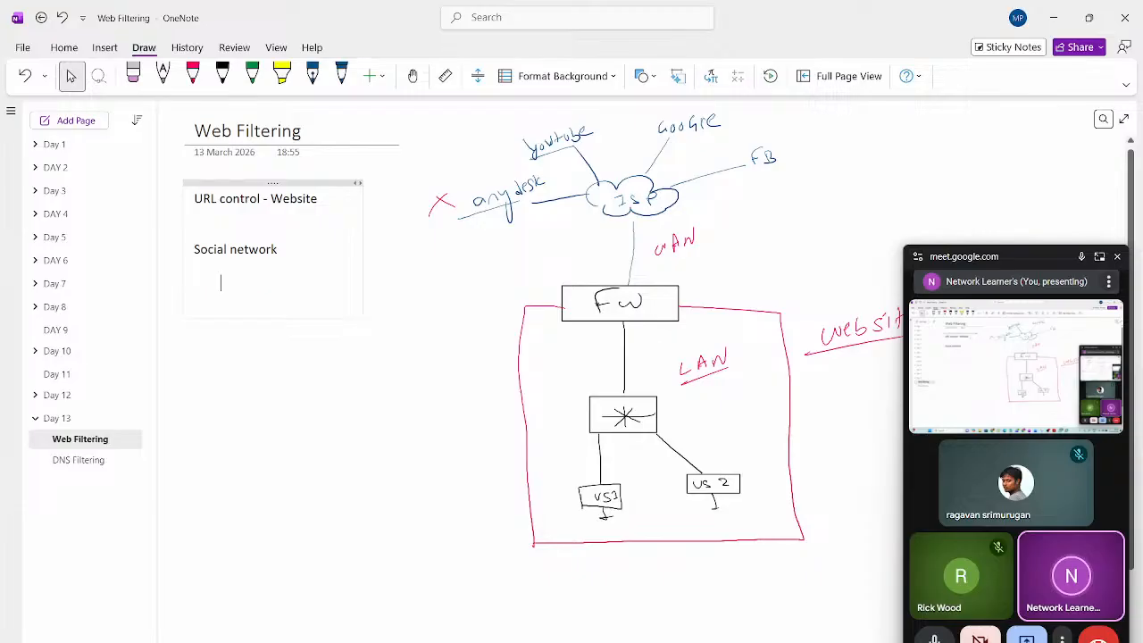
pyautogui.write('FB')
pyautogui.press('Return')
pyautogui.write('Insta')
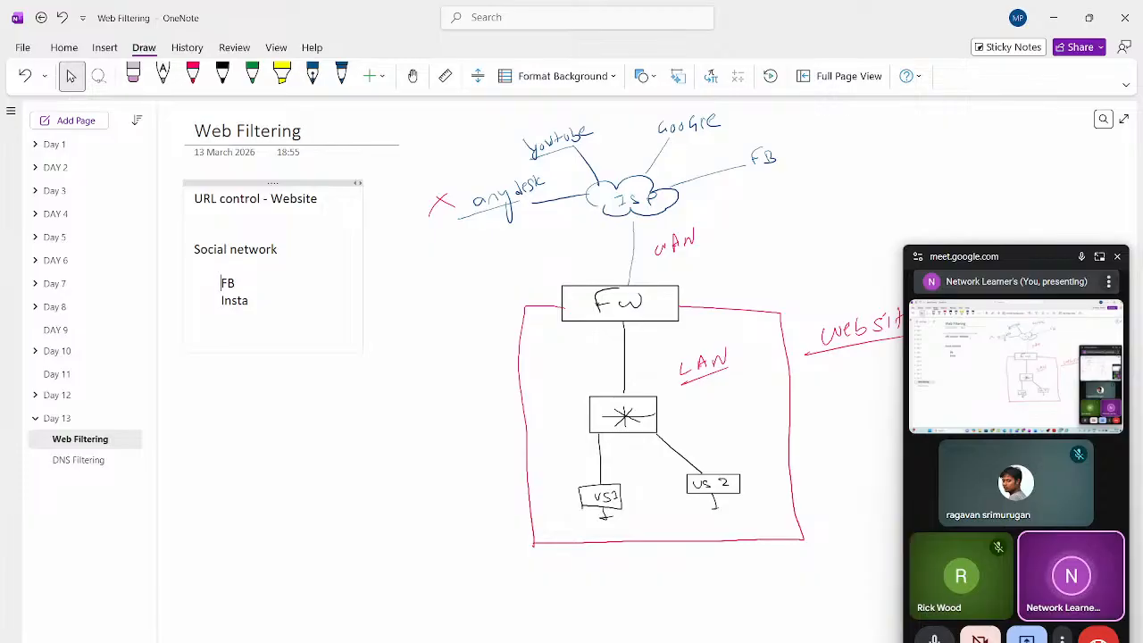
pyautogui.write('- Category - Block')
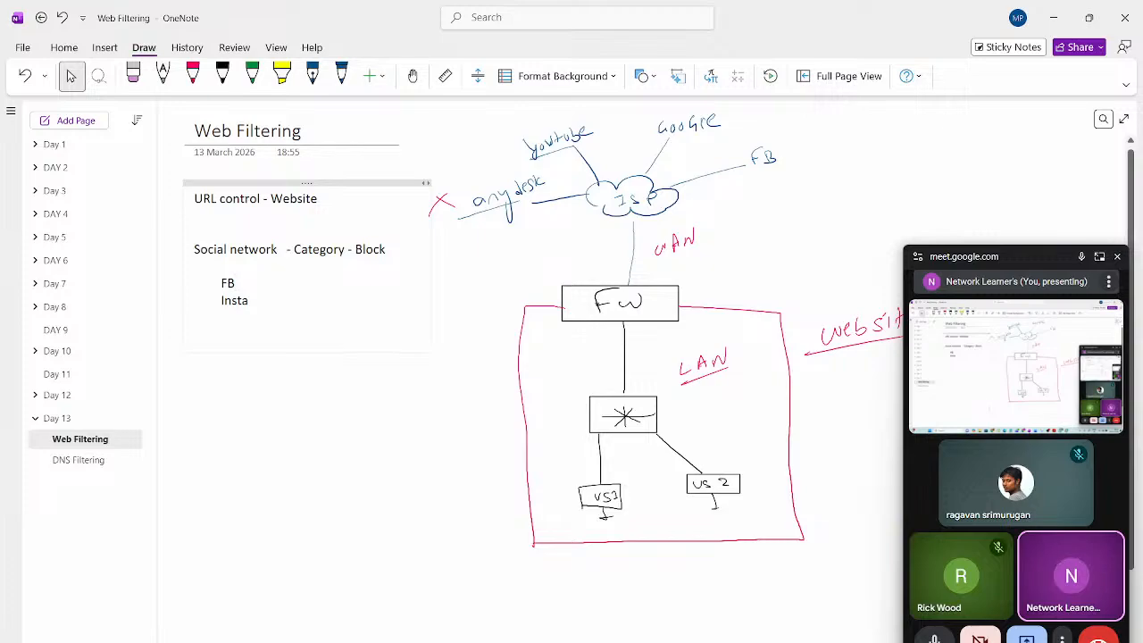
pyautogui.hotkey('alt', 'Tab')
pyautogui.hotkey('alt', 'Tab')
pyautogui.hotkey('alt', 'Tab')
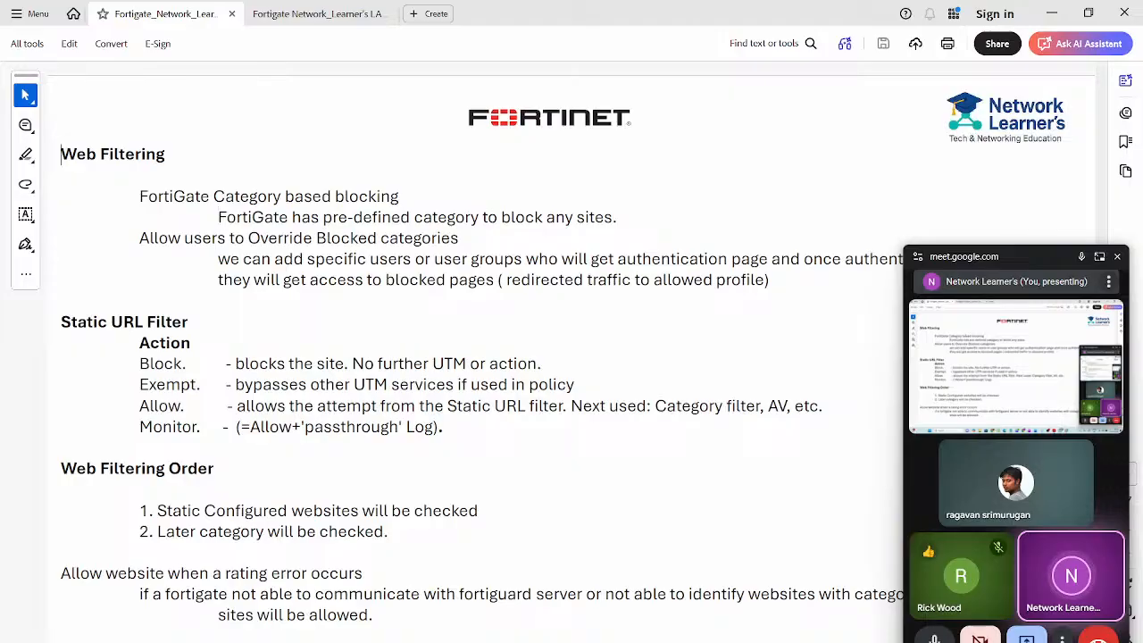
# - Highlight the 'FortiGate Category based blocking' line and nearby words in the PDF, then return to OneNote
pyautogui.tripleClick(305, 198)
pyautogui.doubleClick(268, 217)
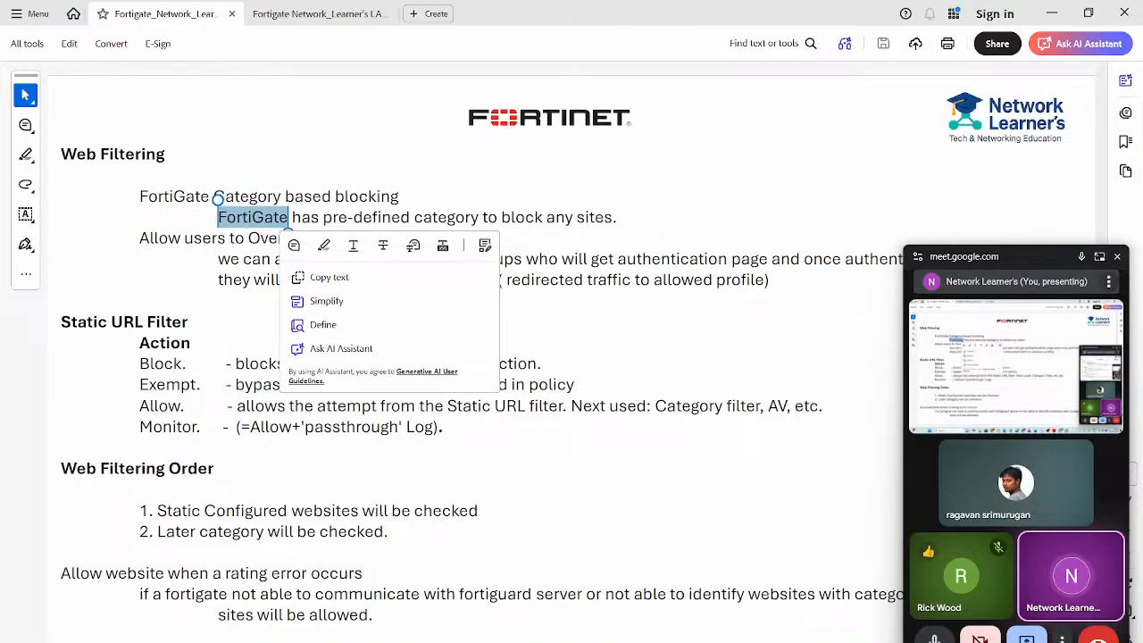
pyautogui.click(556, 217)
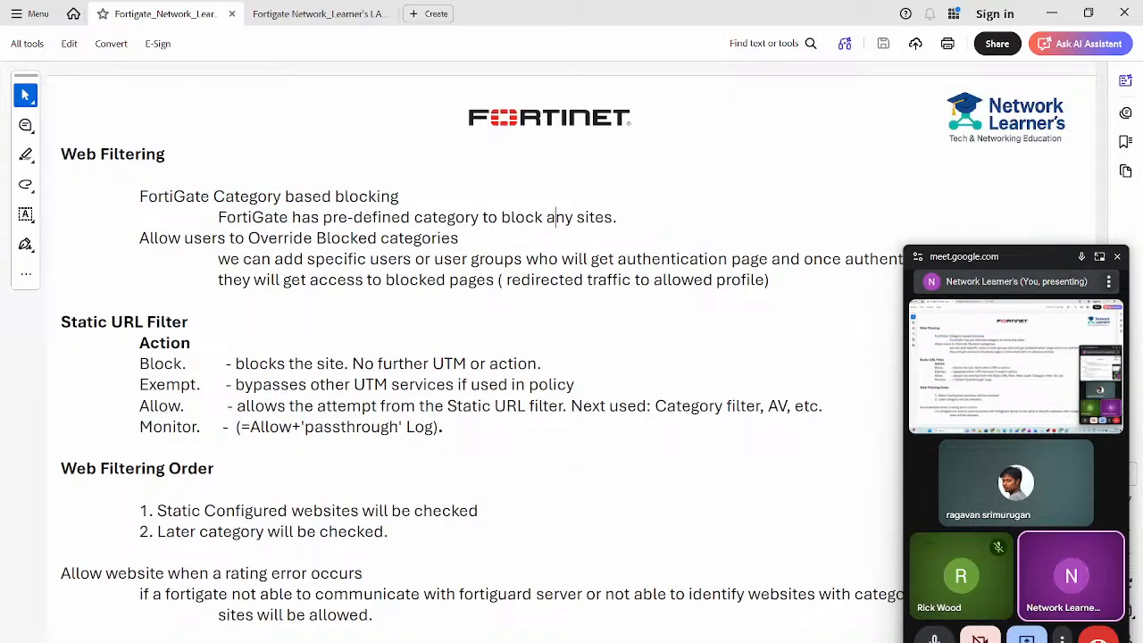
pyautogui.doubleClick(355, 216)
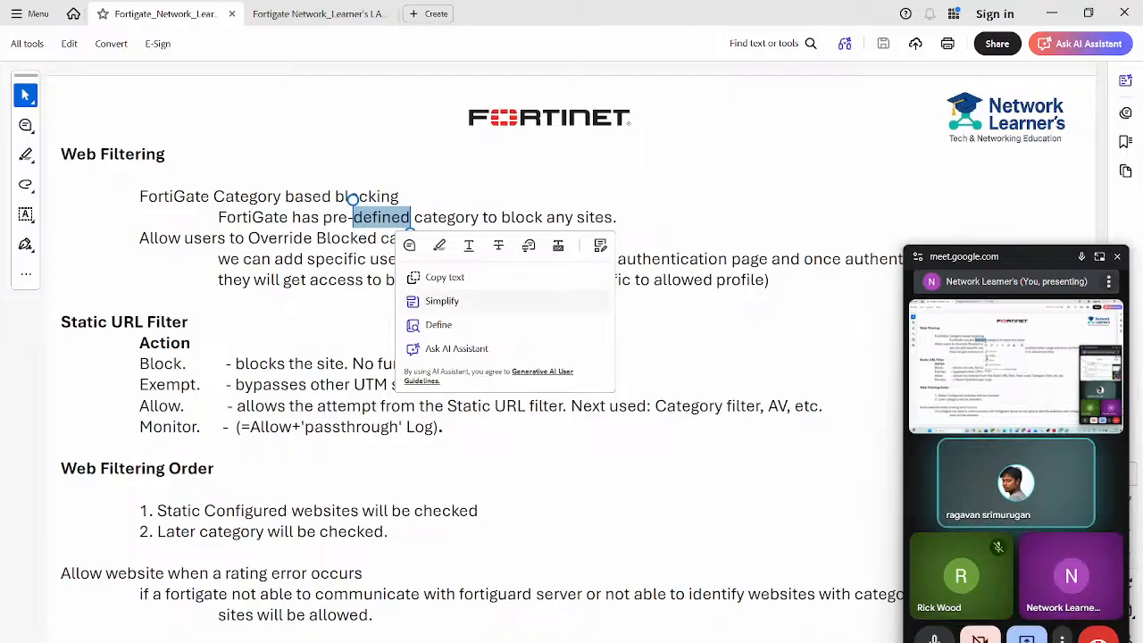
pyautogui.hotkey('alt', 'Tab')
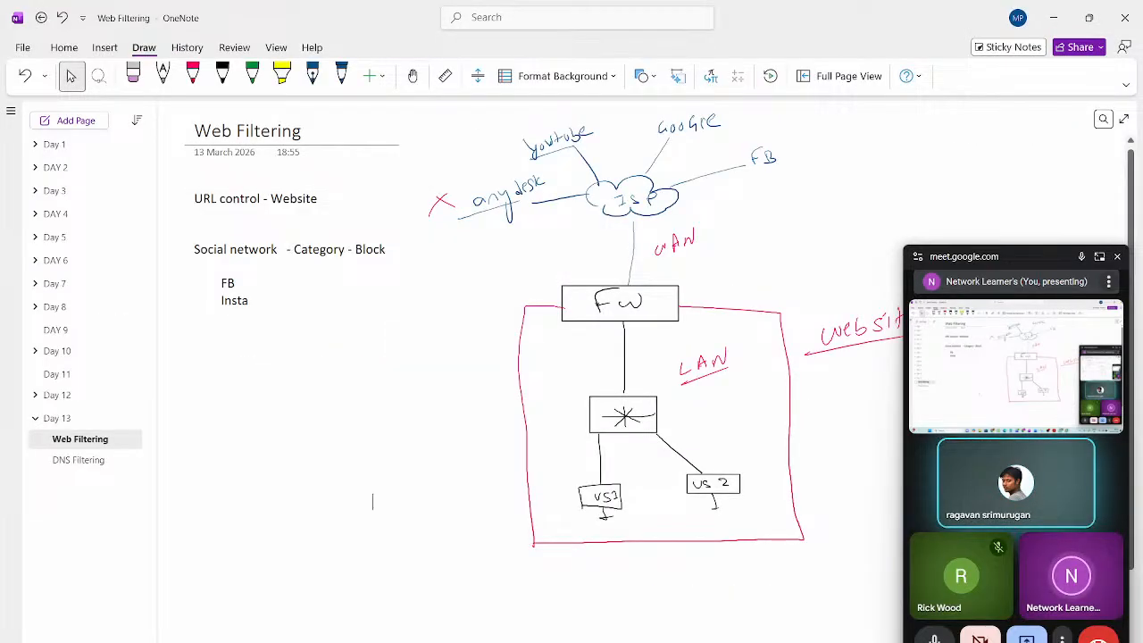
# - In the AnyDesk tab, Google 'fortigate web filter categories' and open FortiGuard's Web Filter Lookup page
pyautogui.moveTo(607, 642)
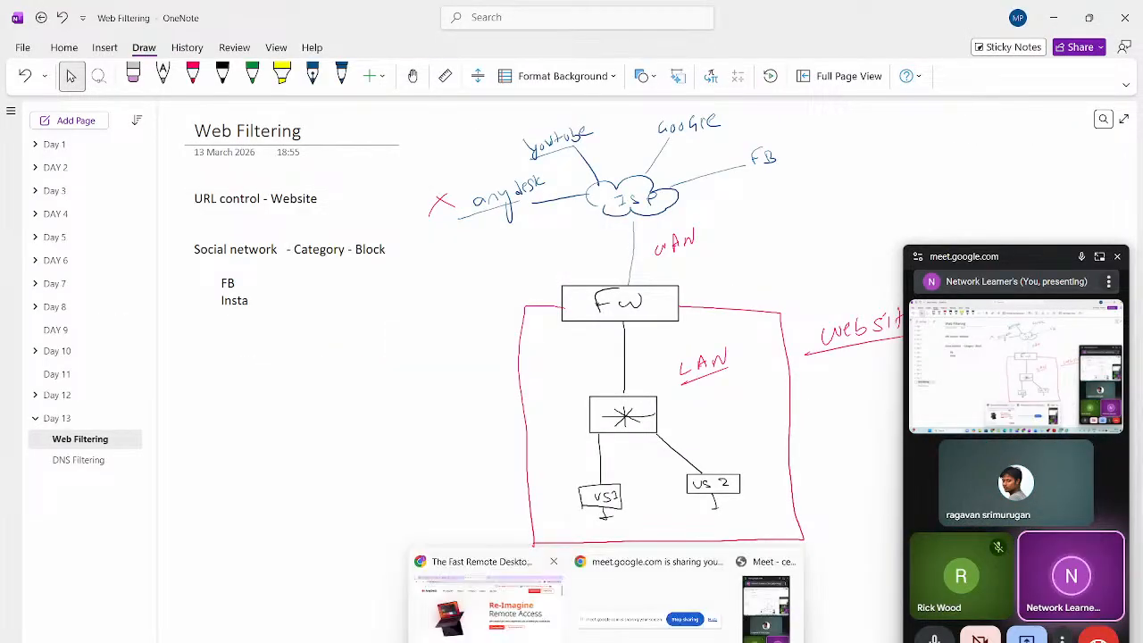
pyautogui.click(483, 594)
pyautogui.click(163, 47)
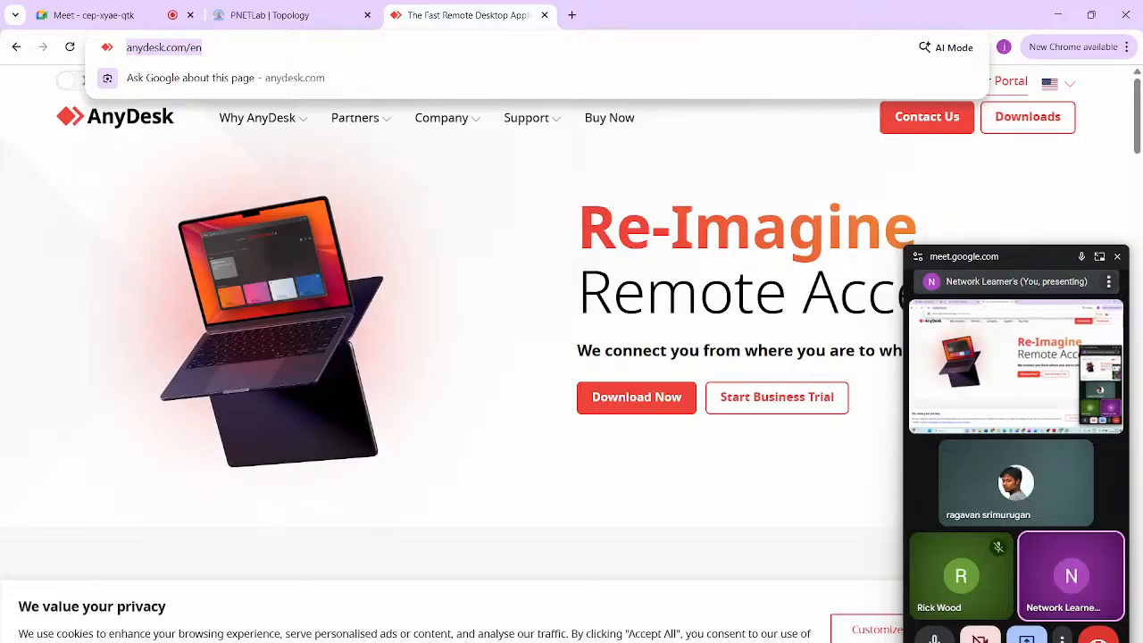
pyautogui.click(1117, 257)
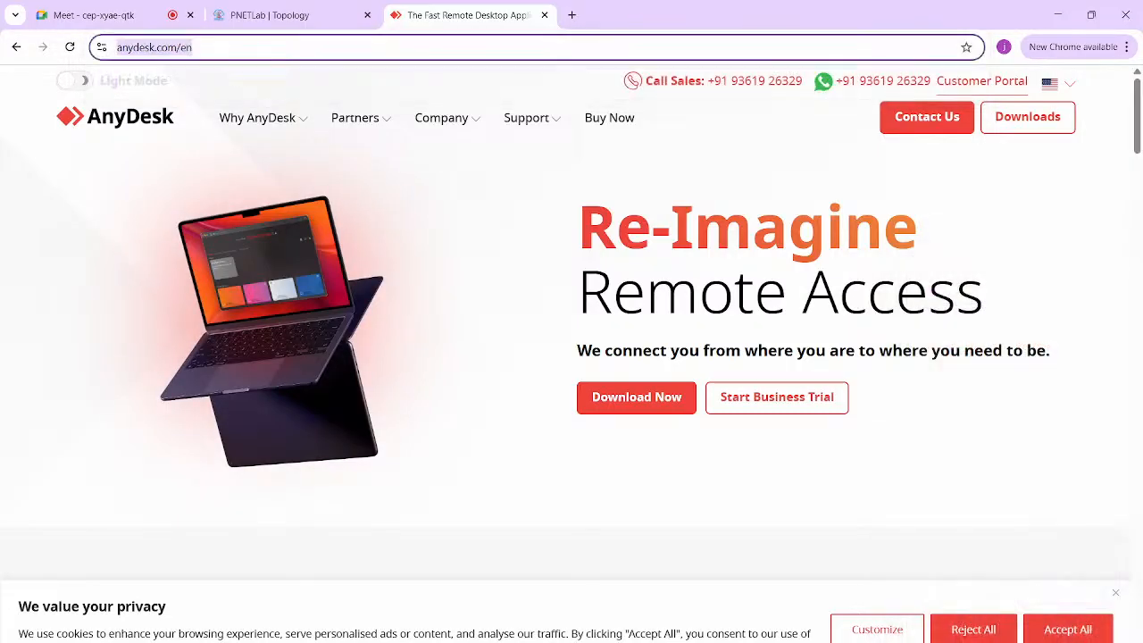
pyautogui.write('forti')
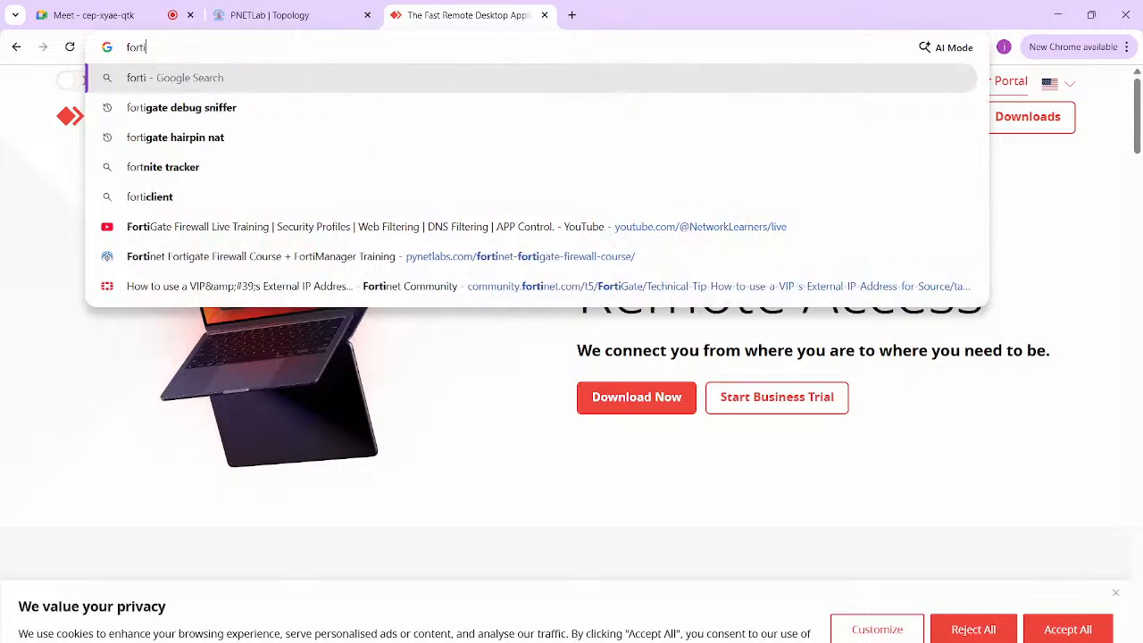
pyautogui.write('gate wen')
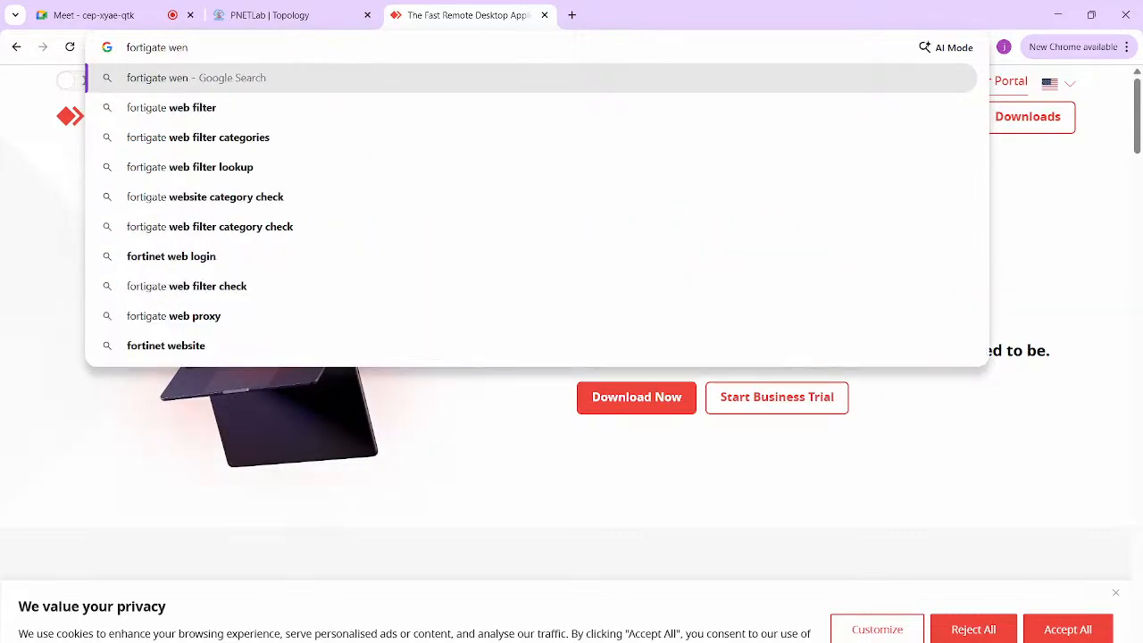
pyautogui.press('Down')
pyautogui.press('Down')
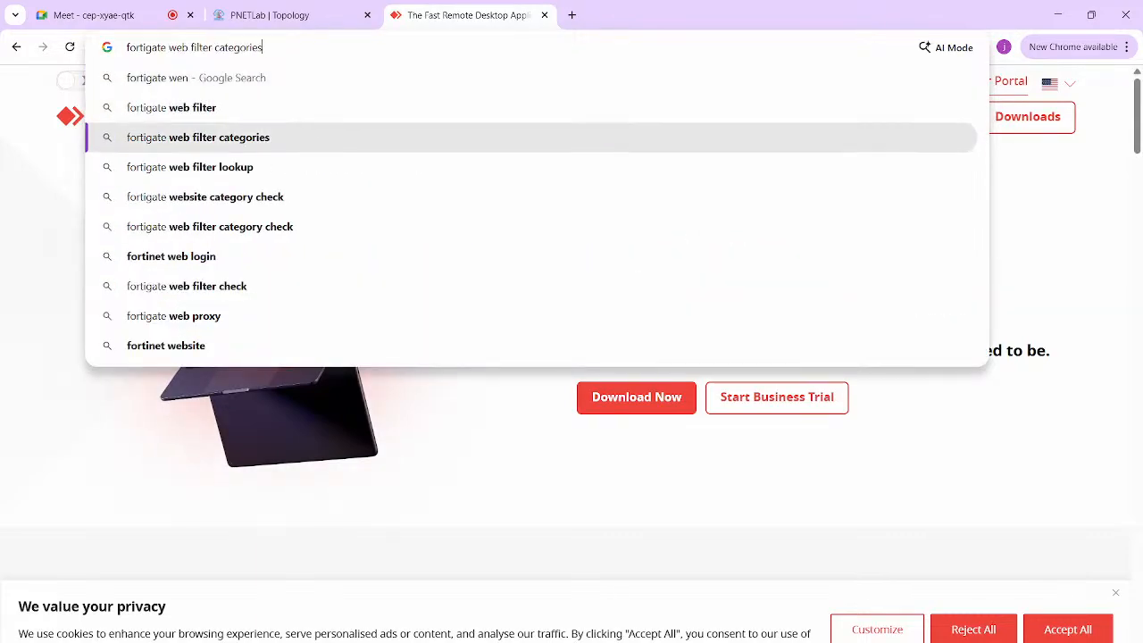
pyautogui.press('Return')
pyautogui.click(216, 232)
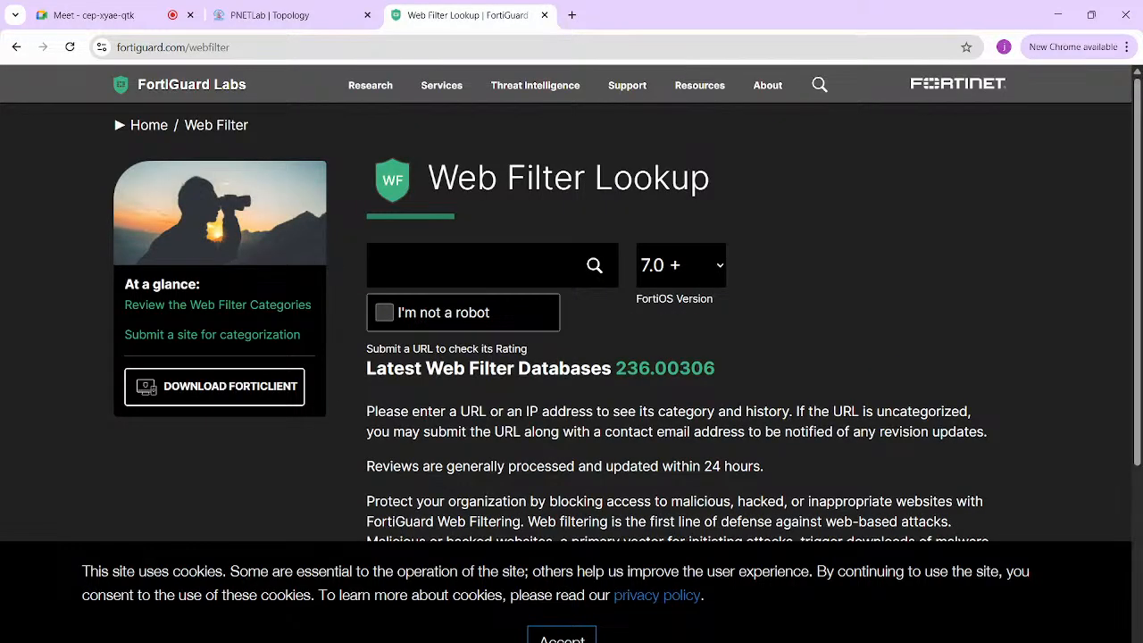
# - Look up anydesk.com in FortiGuard, dismissing the cookie notice and submitting the verification code
pyautogui.click(473, 265)
pyautogui.write('anydesk.com')
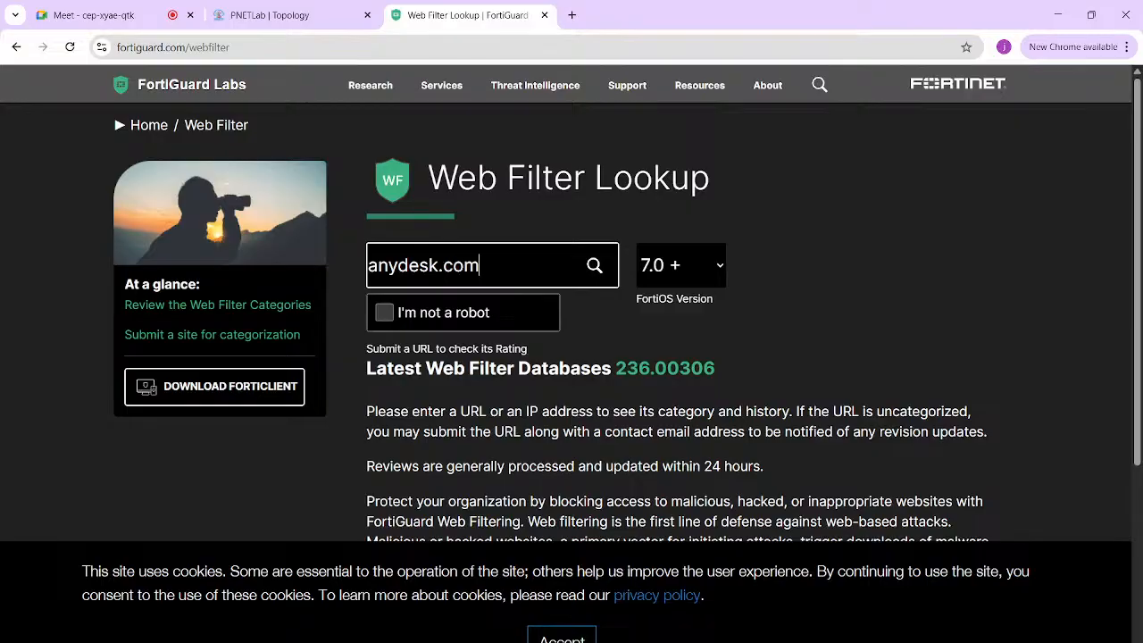
pyautogui.press('Return')
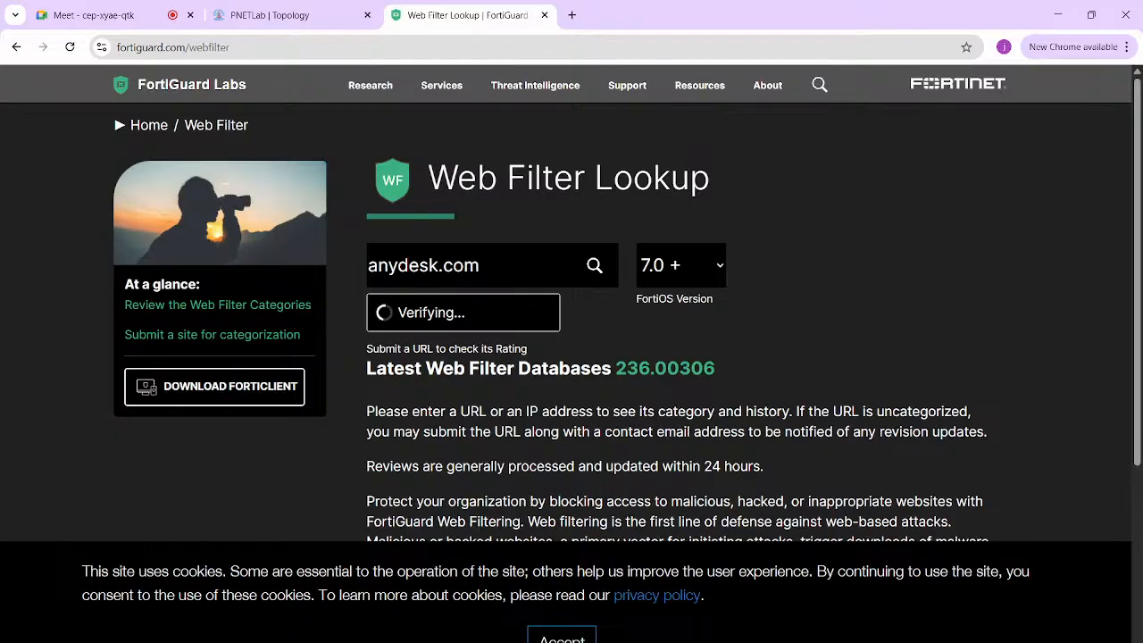
pyautogui.moveTo(574, 642)
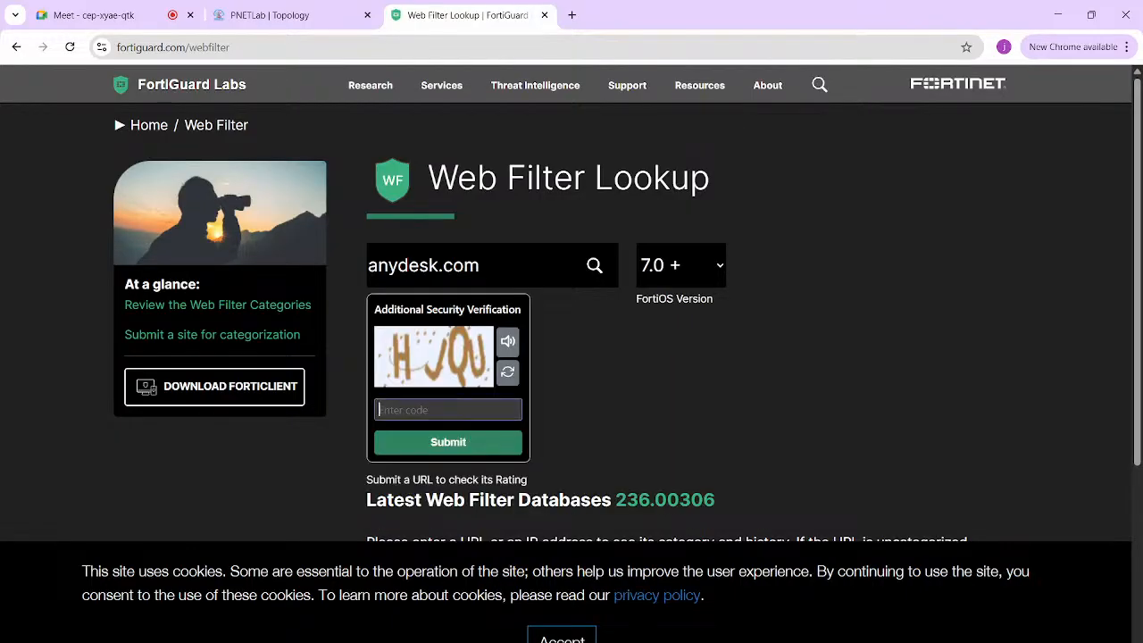
pyautogui.click(562, 636)
pyautogui.click(449, 410)
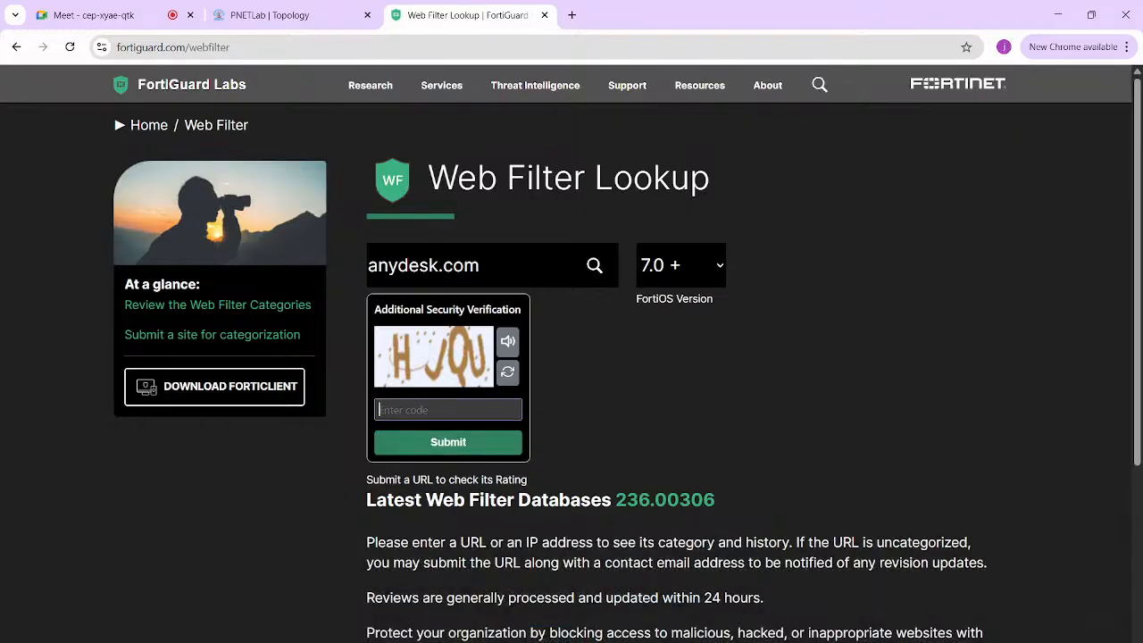
pyautogui.write('HJQU')
pyautogui.press('Return')
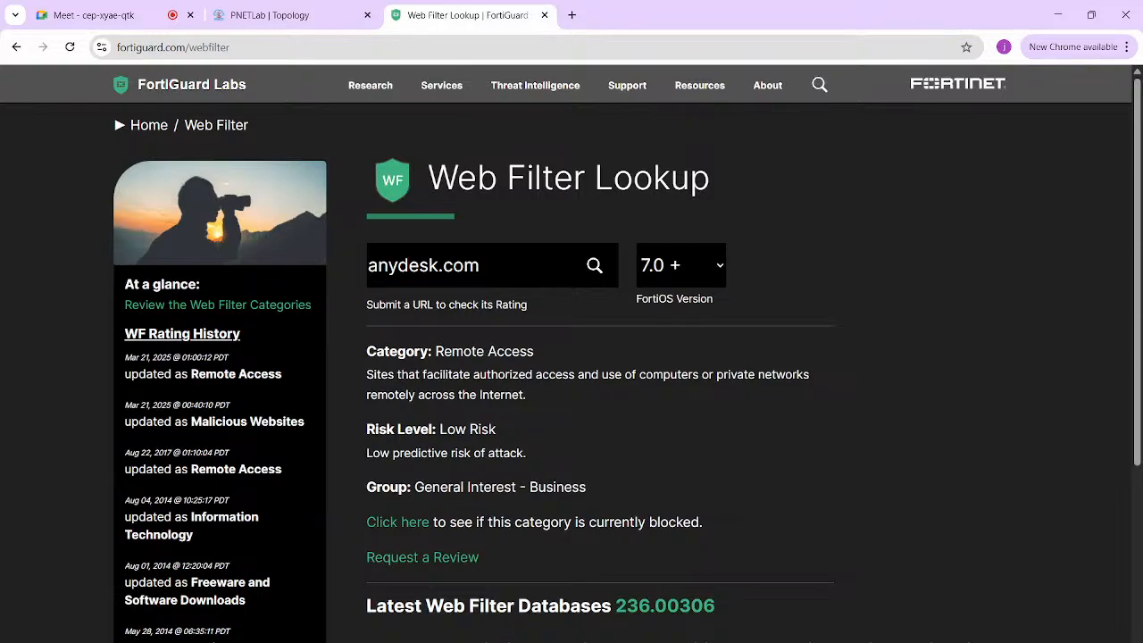
# - Highlight the Remote Access category result and replace the lookup URL with ultraviewer.com
pyautogui.tripleClick(486, 352)
pyautogui.doubleClick(487, 265)
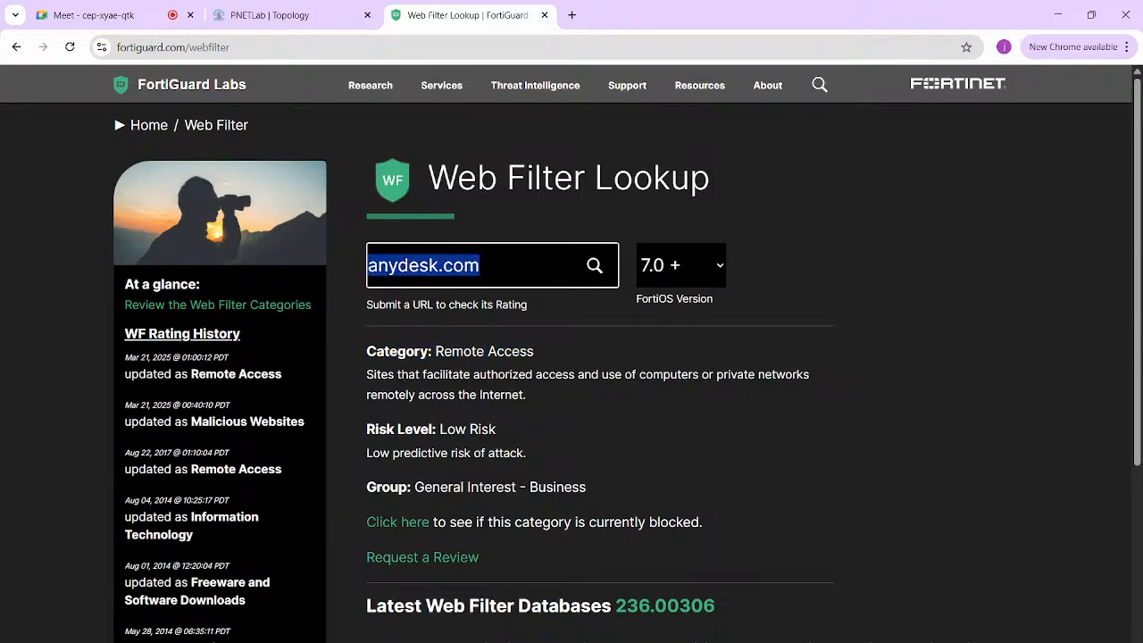
pyautogui.write('ultrav')
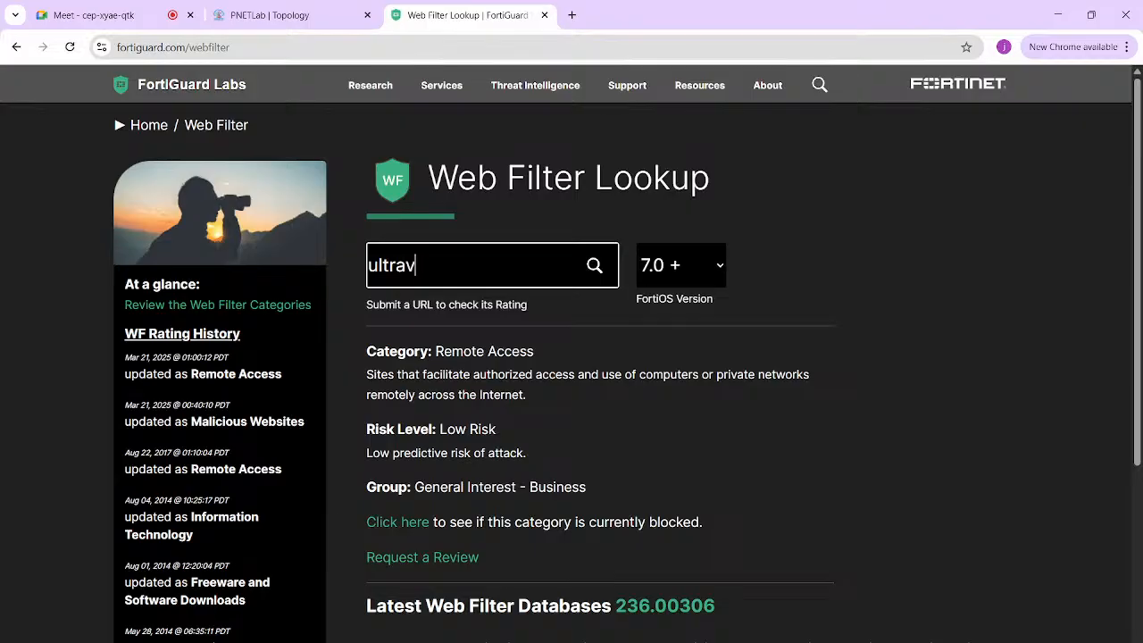
pyautogui.write('iewer.com')
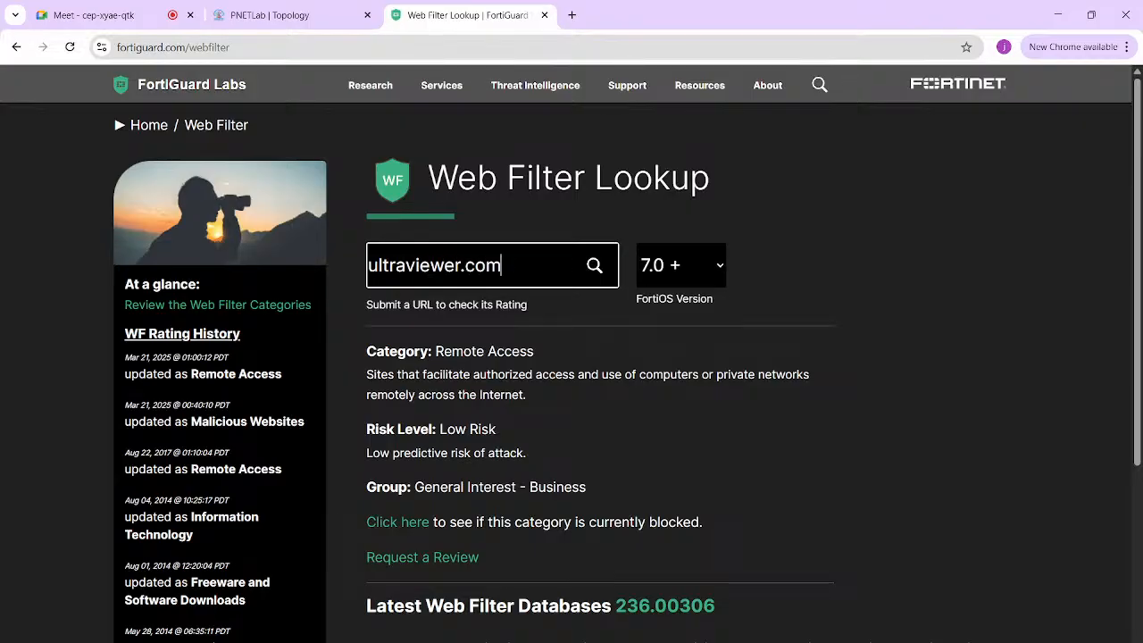
# - Run the ultraviewer.com lookup and highlight its Information Technology category line
pyautogui.press('Return')
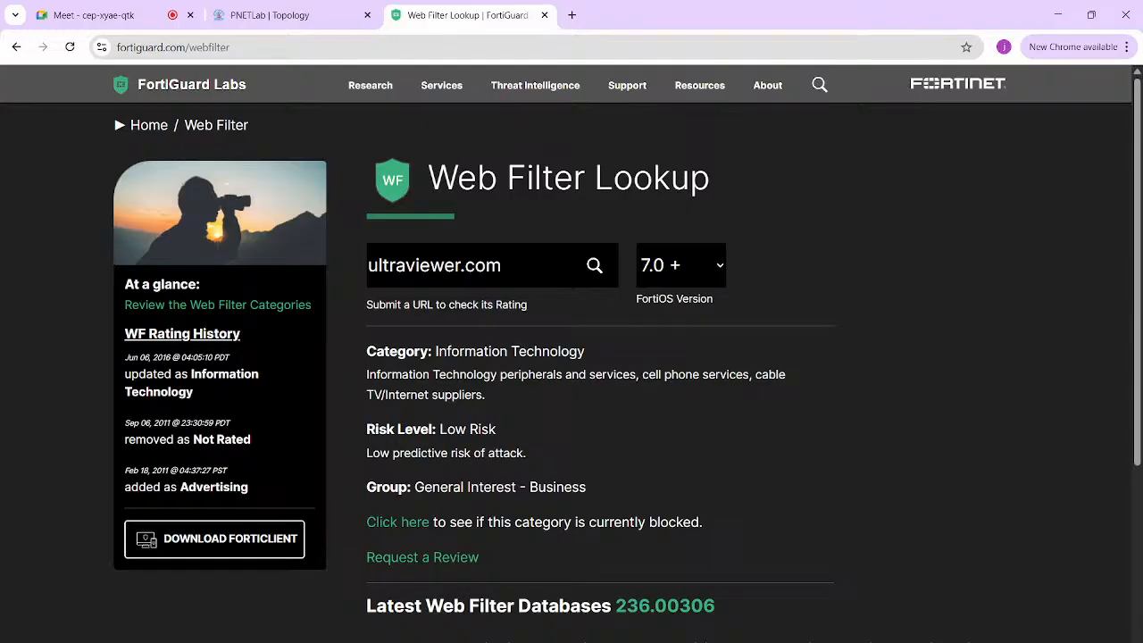
pyautogui.tripleClick(509, 352)
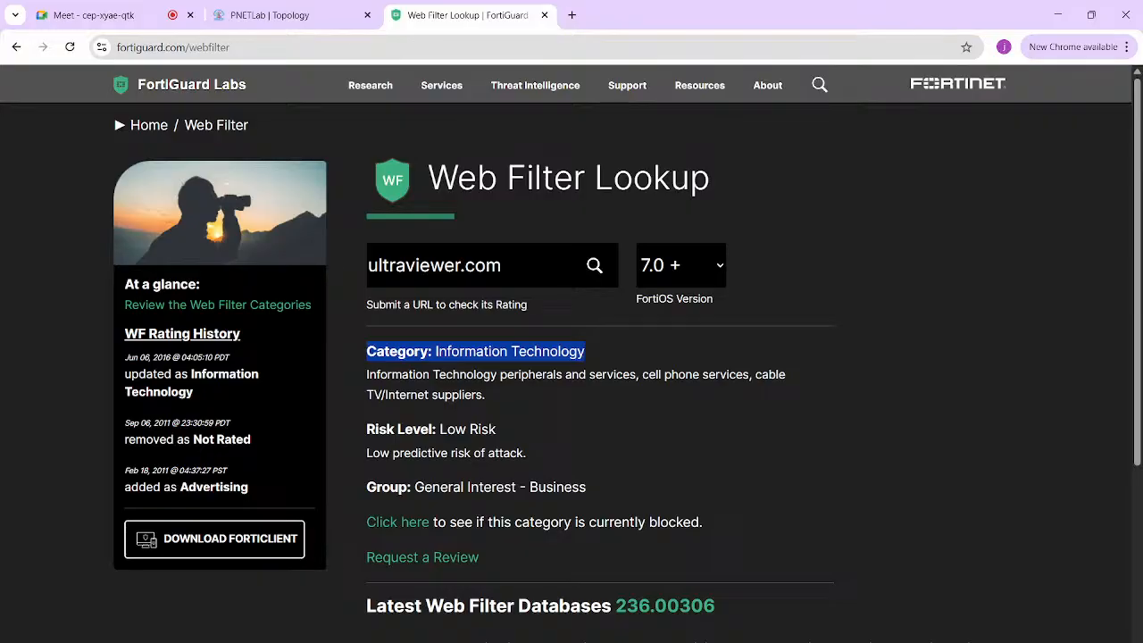
# - With the black pen, ink an arrow and an underlined 'Licensed' after Category - Block
pyautogui.hotkey('alt', 'Tab')
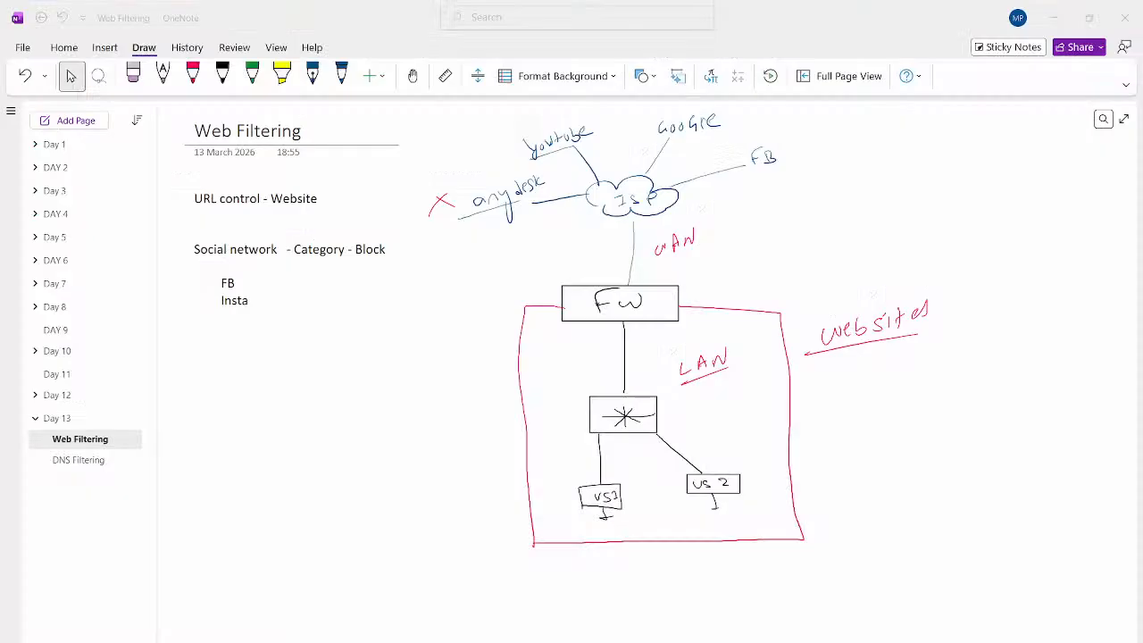
pyautogui.click(192, 76)
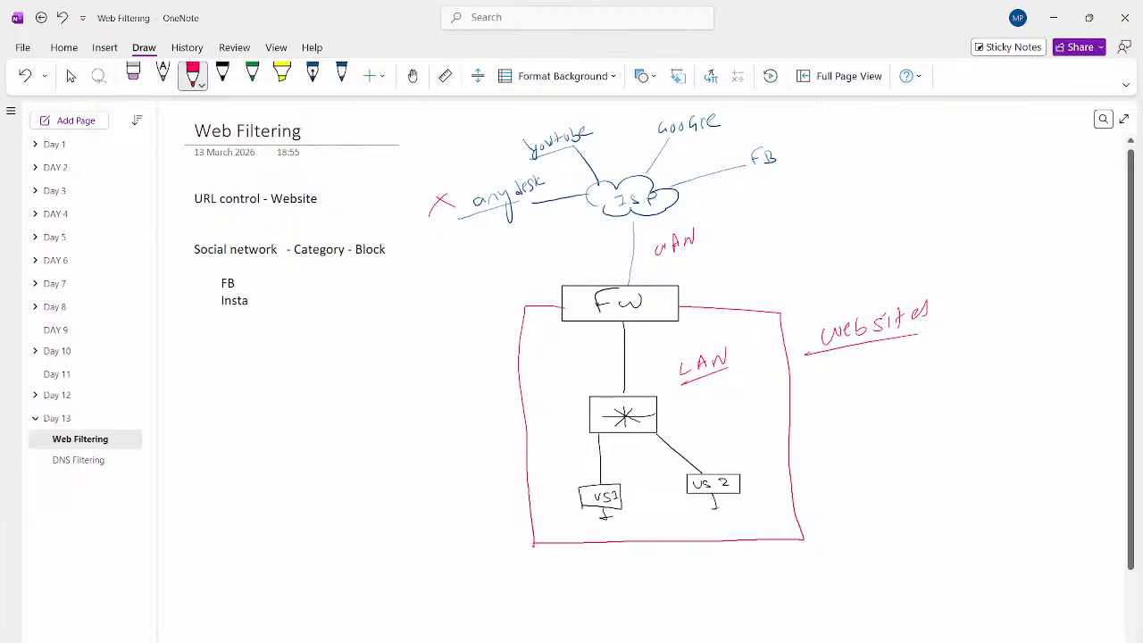
pyautogui.click(223, 76)
pyautogui.moveTo(406, 246); pyautogui.dragTo(444, 252)
pyautogui.moveTo(452, 248); pyautogui.dragTo(469, 246)
pyautogui.moveTo(481, 242); pyautogui.dragTo(497, 227)
pyautogui.moveTo(412, 264); pyautogui.dragTo(520, 247)
pyautogui.moveTo(523, 233); pyautogui.dragTo(506, 247)
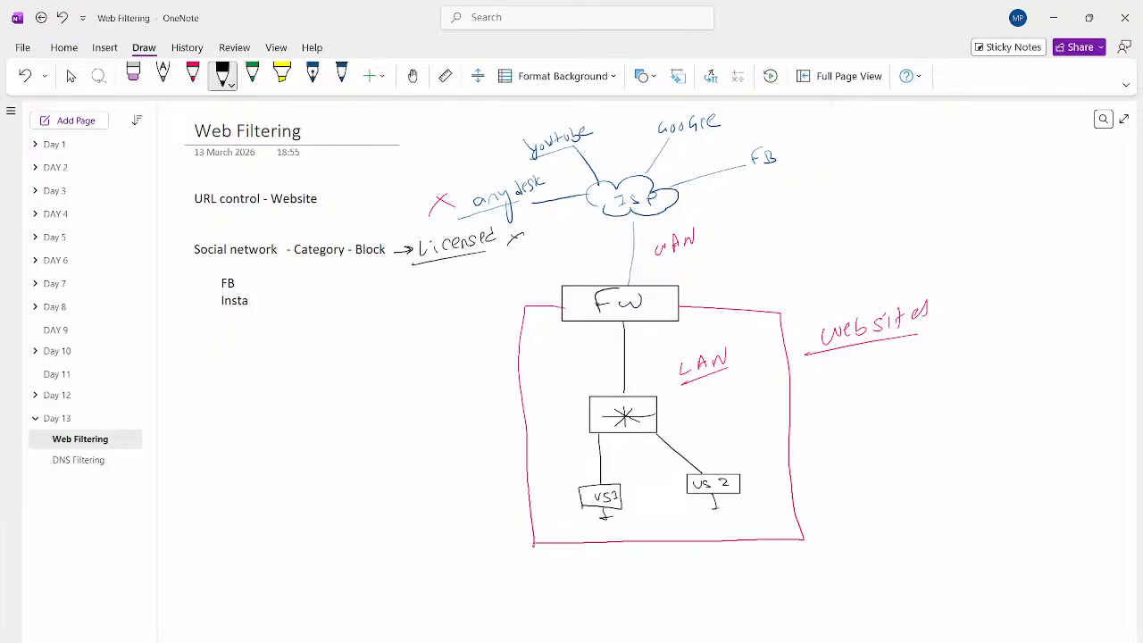
# - Ink an arrow before Category and an underlined 'down' below LAN
pyautogui.moveTo(284, 247); pyautogui.dragTo(297, 244)
pyautogui.moveTo(721, 393)
pyautogui.mouseDown()
pyautogui.moveTo(711, 401)
pyautogui.moveTo(756, 385)
pyautogui.mouseUp()
pyautogui.moveTo(763, 401); pyautogui.dragTo(705, 411)
# - Handwrite an underlined 'Static' below Insta with arrows branching from it
pyautogui.moveTo(257, 329); pyautogui.dragTo(245, 343)
pyautogui.moveTo(262, 322)
pyautogui.mouseDown()
pyautogui.moveTo(260, 341)
pyautogui.moveTo(266, 332)
pyautogui.mouseUp()
pyautogui.moveTo(273, 332); pyautogui.dragTo(283, 342)
pyautogui.moveTo(278, 333); pyautogui.dragTo(288, 332)
pyautogui.moveTo(293, 334); pyautogui.dragTo(313, 338)
pyautogui.moveTo(218, 359); pyautogui.dragTo(348, 335)
pyautogui.moveTo(336, 328); pyautogui.dragTo(337, 342)
pyautogui.moveTo(285, 376); pyautogui.dragTo(332, 385)
# - Ink 'Block' and an underlined 'Allow' under Static, then leave inking mode
pyautogui.moveTo(340, 370)
pyautogui.mouseDown()
pyautogui.moveTo(340, 383)
pyautogui.moveTo(350, 376)
pyautogui.mouseUp()
pyautogui.moveTo(366, 372)
pyautogui.mouseDown()
pyautogui.moveTo(360, 382)
pyautogui.moveTo(371, 382)
pyautogui.mouseUp()
pyautogui.moveTo(380, 376); pyautogui.dragTo(390, 371)
pyautogui.moveTo(306, 410); pyautogui.dragTo(327, 410)
pyautogui.moveTo(322, 407); pyautogui.dragTo(340, 402)
pyautogui.moveTo(340, 400)
pyautogui.mouseDown()
pyautogui.moveTo(345, 413)
pyautogui.moveTo(369, 410)
pyautogui.mouseUp()
pyautogui.moveTo(382, 399); pyautogui.dragTo(395, 394)
pyautogui.moveTo(300, 436); pyautogui.dragTo(402, 423)
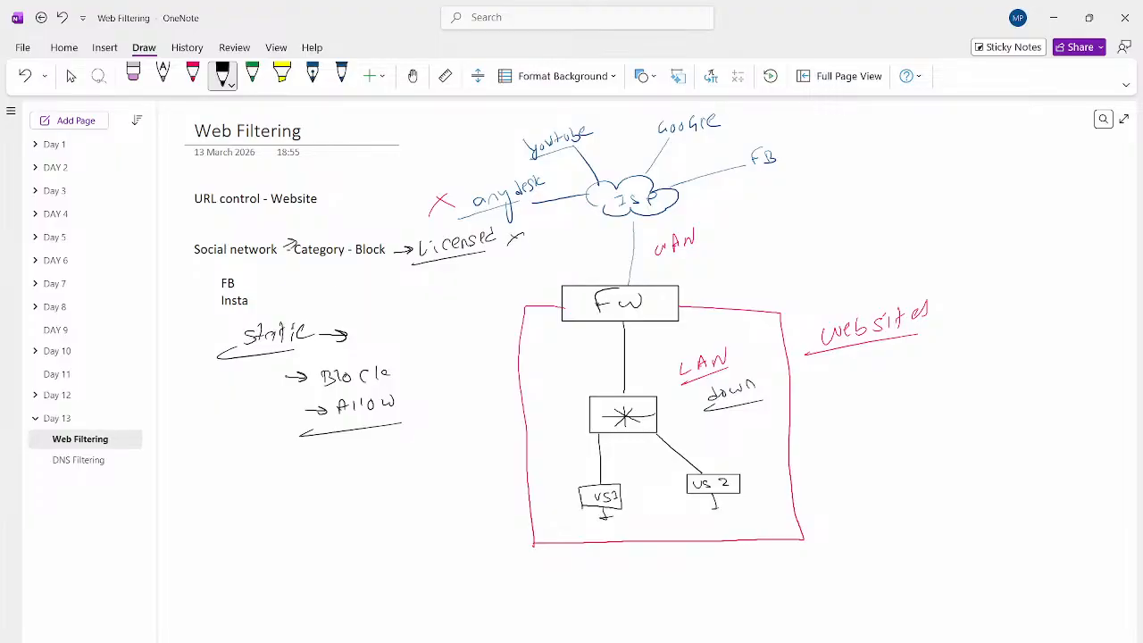
pyautogui.press('Escape')
# - Bring the Fortigate PDF forward and clear the selected word 'defined'
pyautogui.moveTo(770, 642)
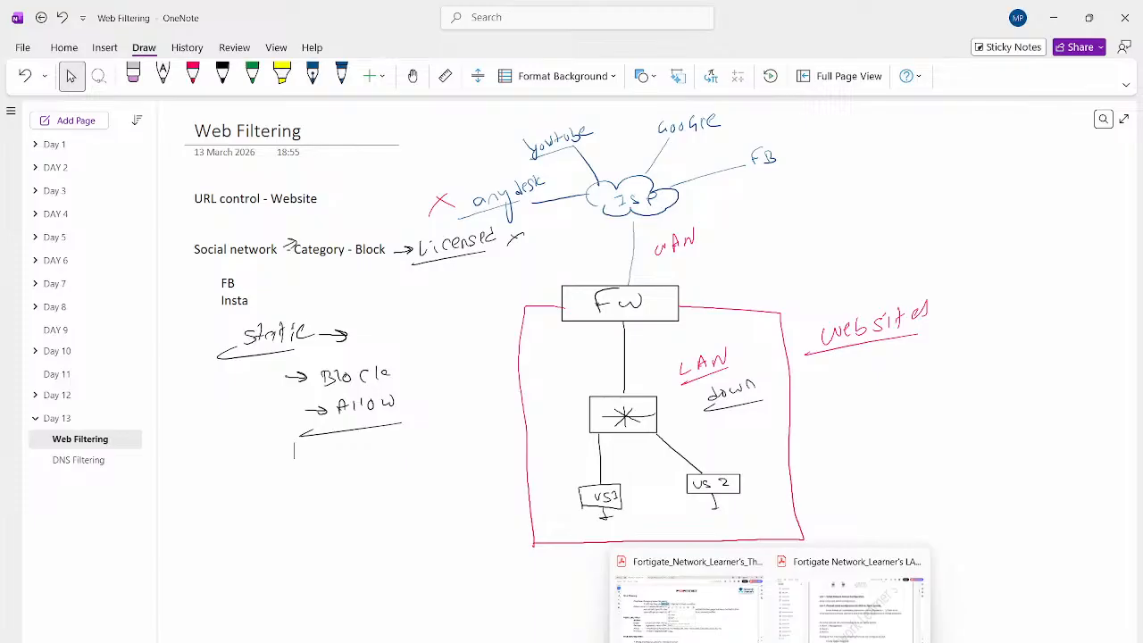
pyautogui.click(688, 598)
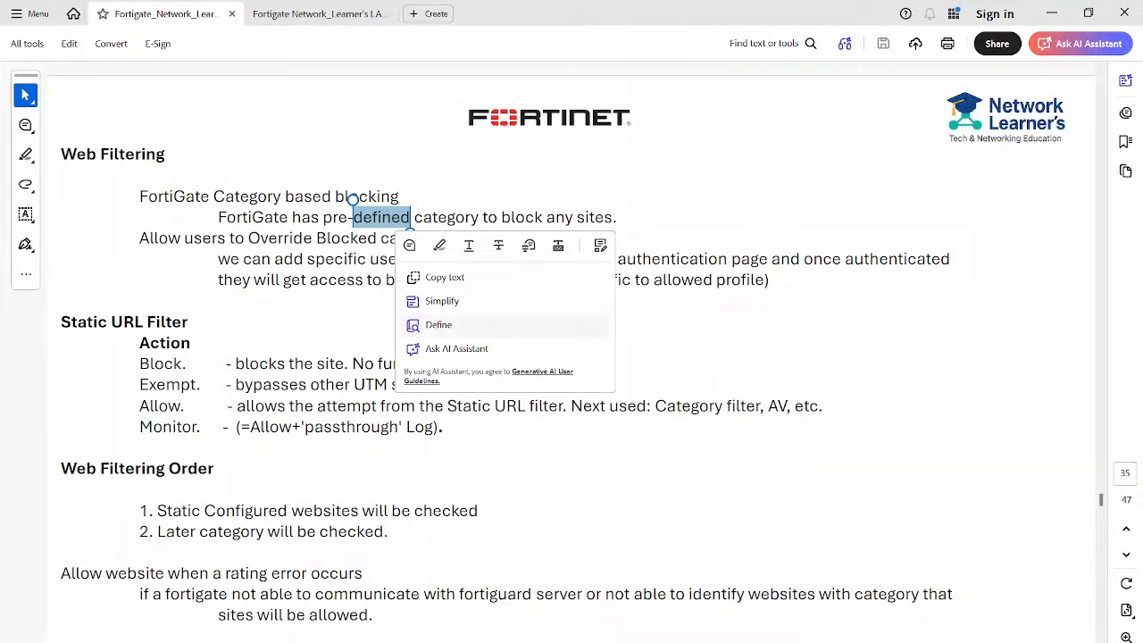
pyautogui.press('Escape')
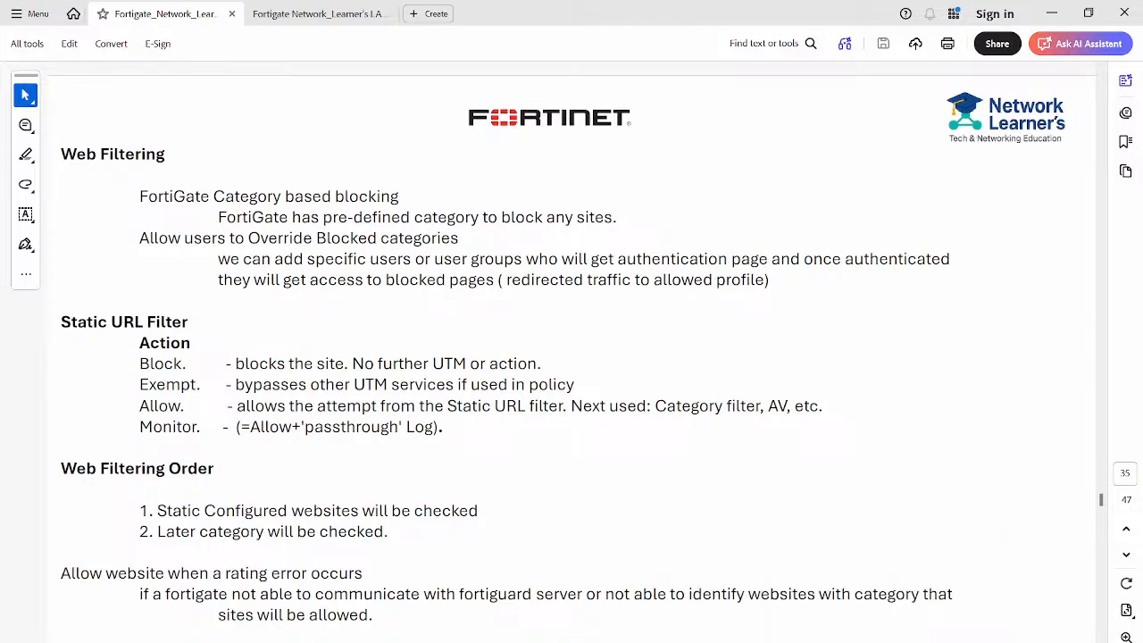
# - Sketch temporary marks on the Block and Exempt actions and a 'Static' label, then discard them
pyautogui.moveTo(118, 356); pyautogui.dragTo(141, 355)
pyautogui.moveTo(327, 341); pyautogui.dragTo(349, 339)
pyautogui.moveTo(112, 386)
pyautogui.mouseDown()
pyautogui.moveTo(136, 387)
pyautogui.moveTo(128, 394)
pyautogui.mouseUp()
pyautogui.moveTo(601, 377); pyautogui.dragTo(602, 384)
pyautogui.moveTo(860, 288); pyautogui.dragTo(850, 306)
pyautogui.moveTo(866, 283)
pyautogui.mouseDown()
pyautogui.moveTo(867, 305)
pyautogui.moveTo(889, 301)
pyautogui.mouseUp()
pyautogui.moveTo(899, 291)
pyautogui.mouseDown()
pyautogui.moveTo(900, 302)
pyautogui.moveTo(929, 299)
pyautogui.mouseUp()
pyautogui.moveTo(851, 318); pyautogui.dragTo(929, 309)
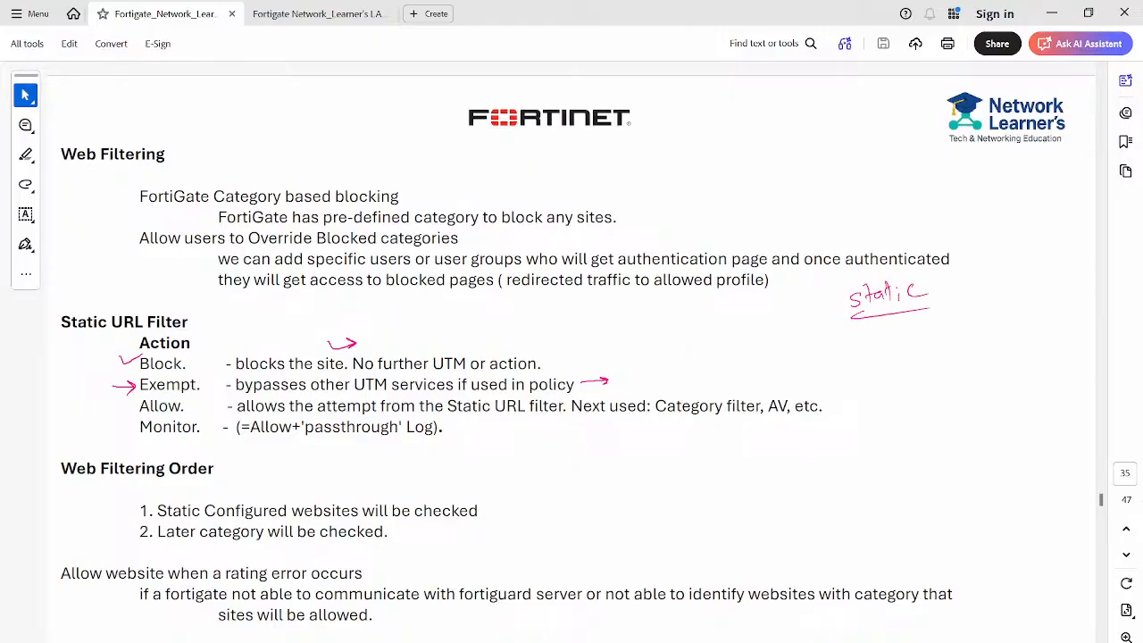
pyautogui.press('Escape')
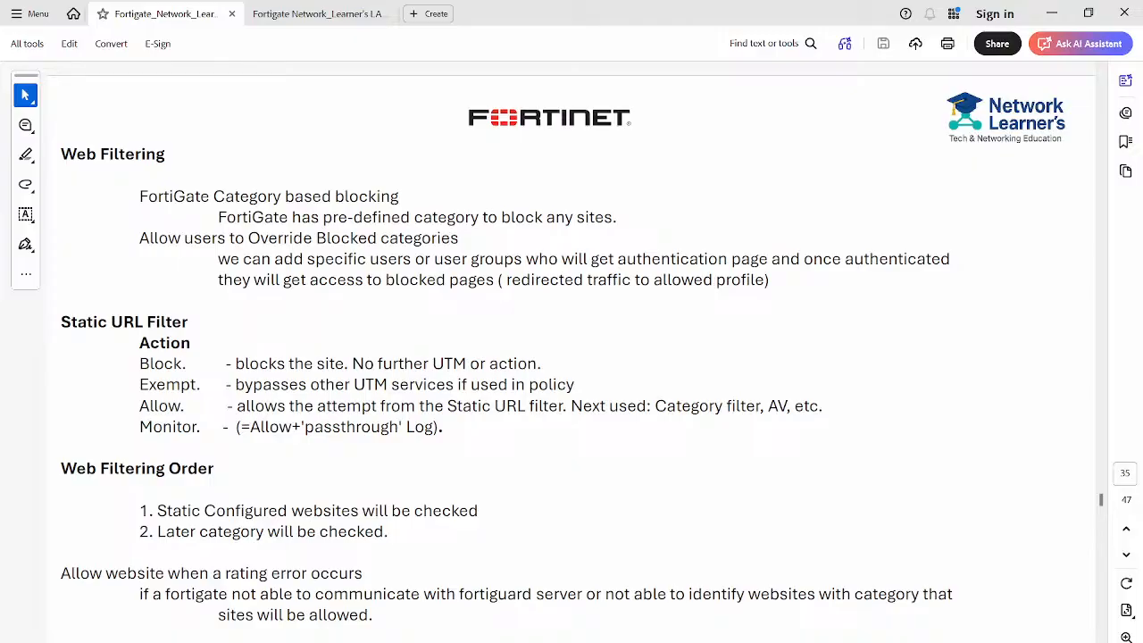
pyautogui.moveTo(689, 171)
pyautogui.mouseDown()
pyautogui.moveTo(697, 185)
pyautogui.moveTo(728, 186)
pyautogui.mouseUp()
pyautogui.moveTo(725, 175); pyautogui.dragTo(781, 179)
pyautogui.moveTo(793, 171); pyautogui.dragTo(816, 173)
pyautogui.moveTo(727, 190); pyautogui.dragTo(811, 185)
pyautogui.moveTo(748, 201)
pyautogui.mouseDown()
pyautogui.moveTo(738, 210)
pyautogui.moveTo(756, 213)
pyautogui.mouseUp()
pyautogui.moveTo(752, 203); pyautogui.dragTo(771, 211)
pyautogui.moveTo(782, 191); pyautogui.dragTo(789, 207)
pyautogui.moveTo(808, 196); pyautogui.dragTo(801, 207)
pyautogui.moveTo(729, 218); pyautogui.dragTo(813, 209)
pyautogui.moveTo(765, 239); pyautogui.dragTo(777, 225)
pyautogui.moveTo(784, 224)
pyautogui.mouseDown()
pyautogui.moveTo(784, 240)
pyautogui.moveTo(793, 236)
pyautogui.mouseUp()
pyautogui.moveTo(802, 227); pyautogui.dragTo(824, 224)
pyautogui.moveTo(764, 244); pyautogui.dragTo(849, 232)
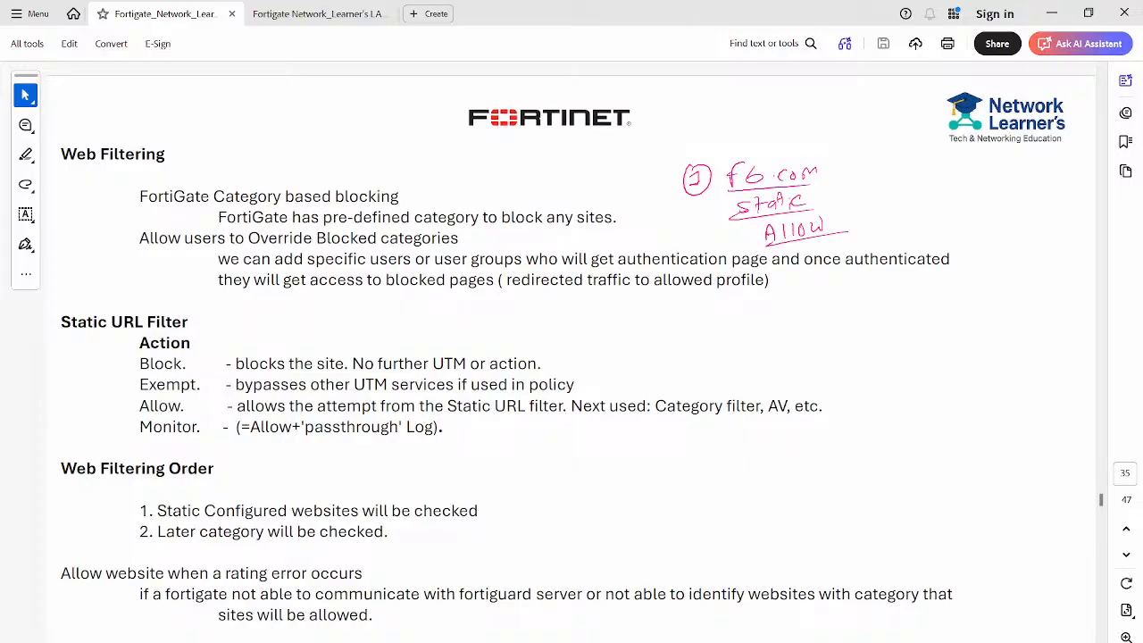
pyautogui.moveTo(925, 166); pyautogui.dragTo(936, 177)
pyautogui.moveTo(938, 161)
pyautogui.mouseDown()
pyautogui.moveTo(940, 177)
pyautogui.moveTo(967, 192)
pyautogui.mouseUp()
pyautogui.moveTo(982, 161); pyautogui.dragTo(988, 168)
pyautogui.moveTo(1006, 161); pyautogui.dragTo(1004, 182)
pyautogui.moveTo(911, 188); pyautogui.dragTo(1013, 173)
pyautogui.moveTo(942, 201)
pyautogui.mouseDown()
pyautogui.moveTo(932, 212)
pyautogui.moveTo(970, 211)
pyautogui.mouseUp()
pyautogui.moveTo(979, 202)
pyautogui.mouseDown()
pyautogui.moveTo(989, 221)
pyautogui.moveTo(1063, 207)
pyautogui.mouseUp()
pyautogui.moveTo(940, 245); pyautogui.dragTo(1086, 229)
pyautogui.moveTo(986, 254)
pyautogui.mouseDown()
pyautogui.moveTo(998, 266)
pyautogui.moveTo(1017, 253)
pyautogui.moveTo(1054, 258)
pyautogui.mouseUp()
pyautogui.moveTo(961, 289)
pyautogui.mouseDown()
pyautogui.moveTo(1050, 275)
pyautogui.moveTo(1039, 261)
pyautogui.mouseUp()
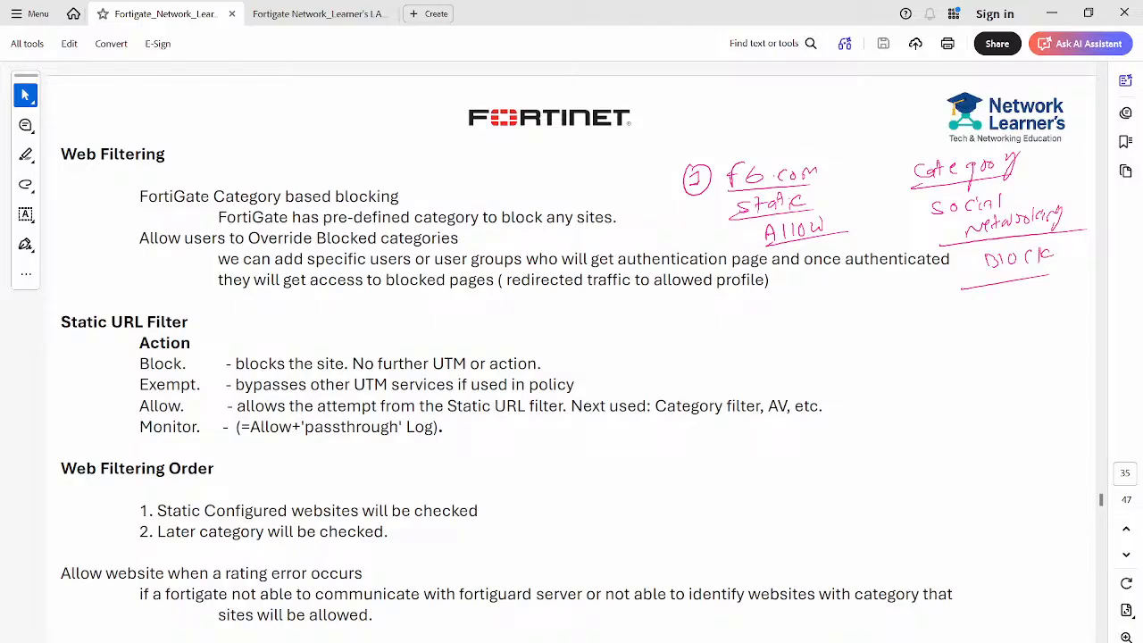
pyautogui.moveTo(834, 217)
pyautogui.mouseDown()
pyautogui.moveTo(849, 227)
pyautogui.moveTo(827, 232)
pyautogui.mouseUp()
pyautogui.moveTo(852, 209); pyautogui.dragTo(855, 235)
pyautogui.moveTo(451, 418)
pyautogui.mouseDown()
pyautogui.moveTo(551, 417)
pyautogui.moveTo(539, 422)
pyautogui.moveTo(613, 438)
pyautogui.mouseUp()
pyautogui.moveTo(608, 438); pyautogui.dragTo(638, 436)
pyautogui.moveTo(652, 428); pyautogui.dragTo(667, 433)
pyautogui.moveTo(590, 462); pyautogui.dragTo(683, 444)
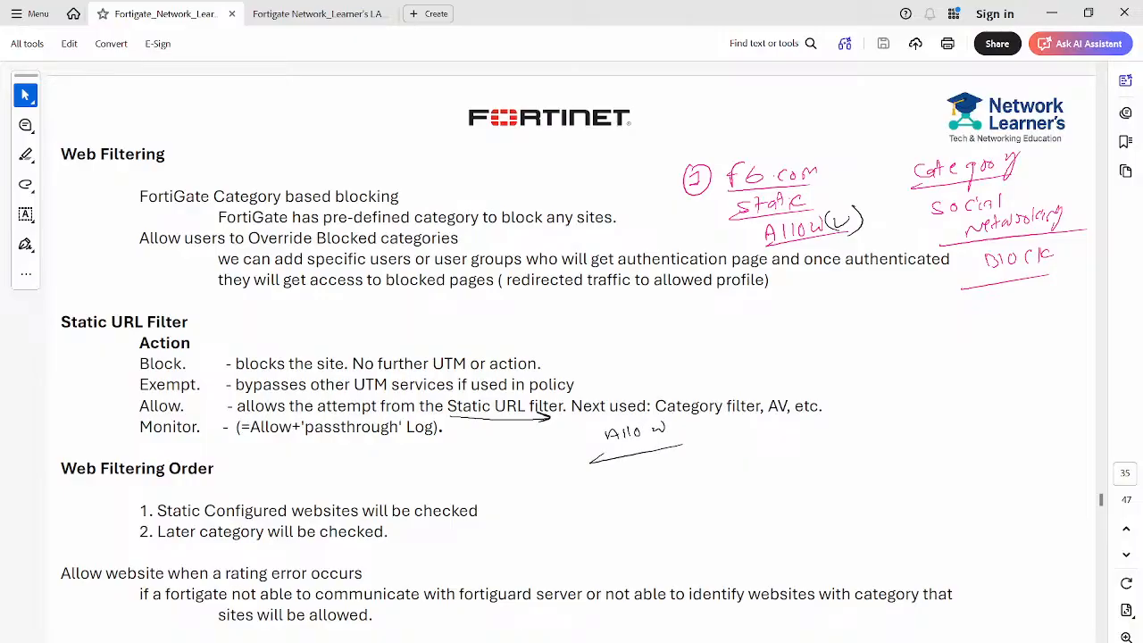
pyautogui.moveTo(708, 386)
pyautogui.mouseDown()
pyautogui.moveTo(742, 377)
pyautogui.moveTo(741, 364)
pyautogui.mouseUp()
pyautogui.moveTo(751, 358); pyautogui.dragTo(783, 365)
pyautogui.moveTo(120, 407); pyautogui.dragTo(143, 400)
pyautogui.moveTo(577, 377); pyautogui.dragTo(637, 338)
pyautogui.moveTo(637, 333); pyautogui.dragTo(650, 335)
pyautogui.moveTo(653, 323); pyautogui.dragTo(669, 330)
pyautogui.moveTo(666, 321); pyautogui.dragTo(685, 315)
pyautogui.moveTo(599, 362); pyautogui.dragTo(714, 315)
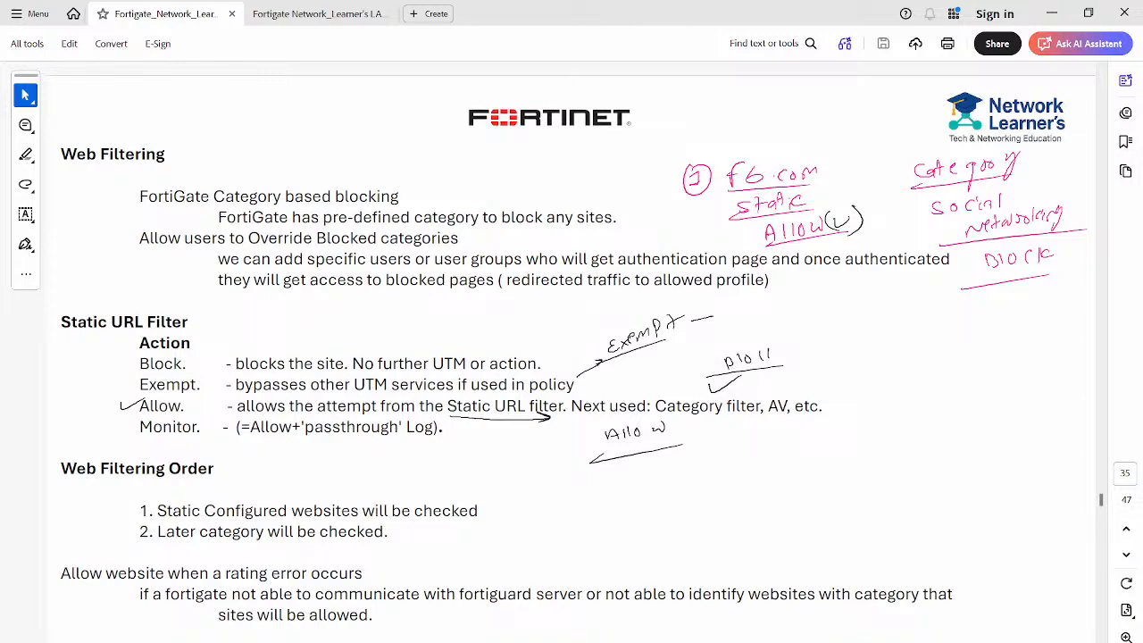
pyautogui.press('Escape')
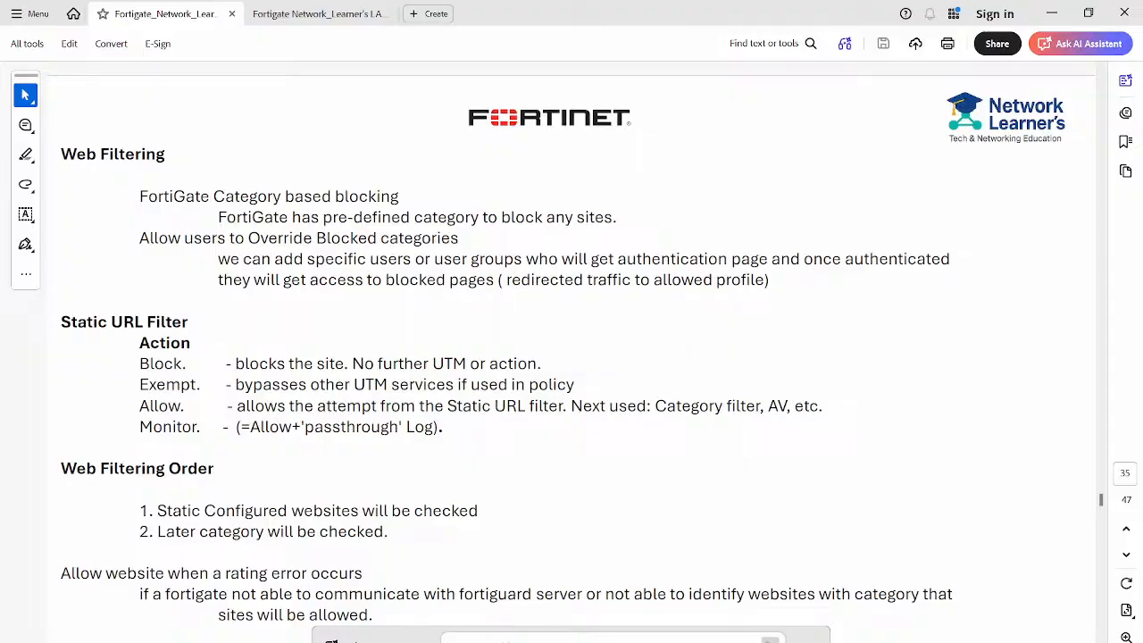
pyautogui.hotkey('alt', 'Tab')
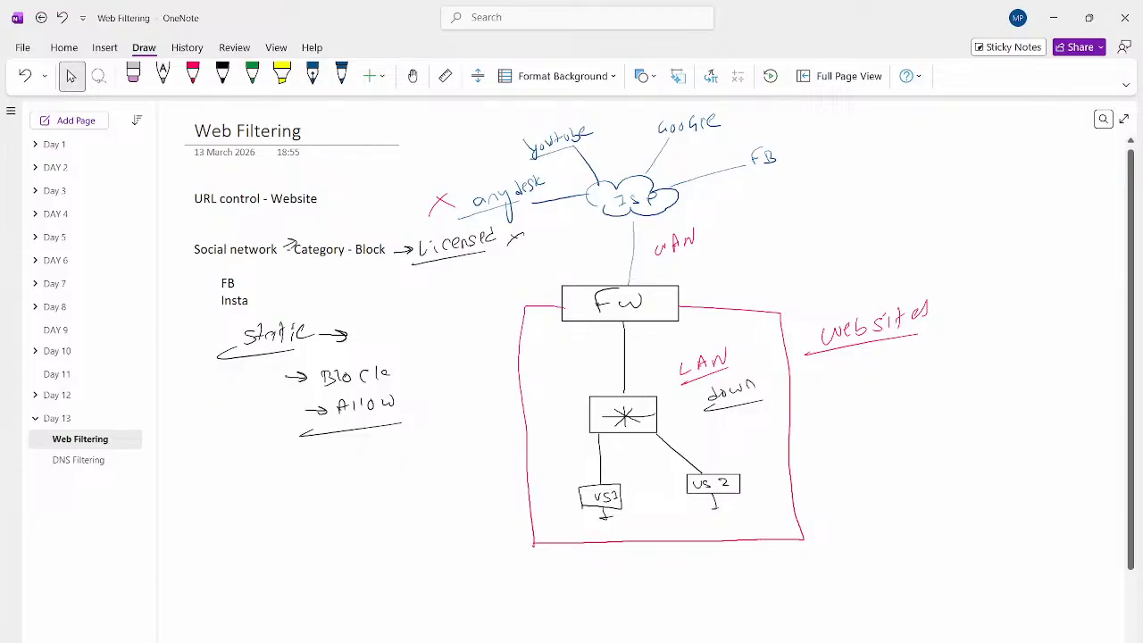
# - Type 'Block - Website blocked' and 'Exempt - Allowed and no other checks - Final result allowed site'
pyautogui.click(194, 485)
pyautogui.write('Block - ')
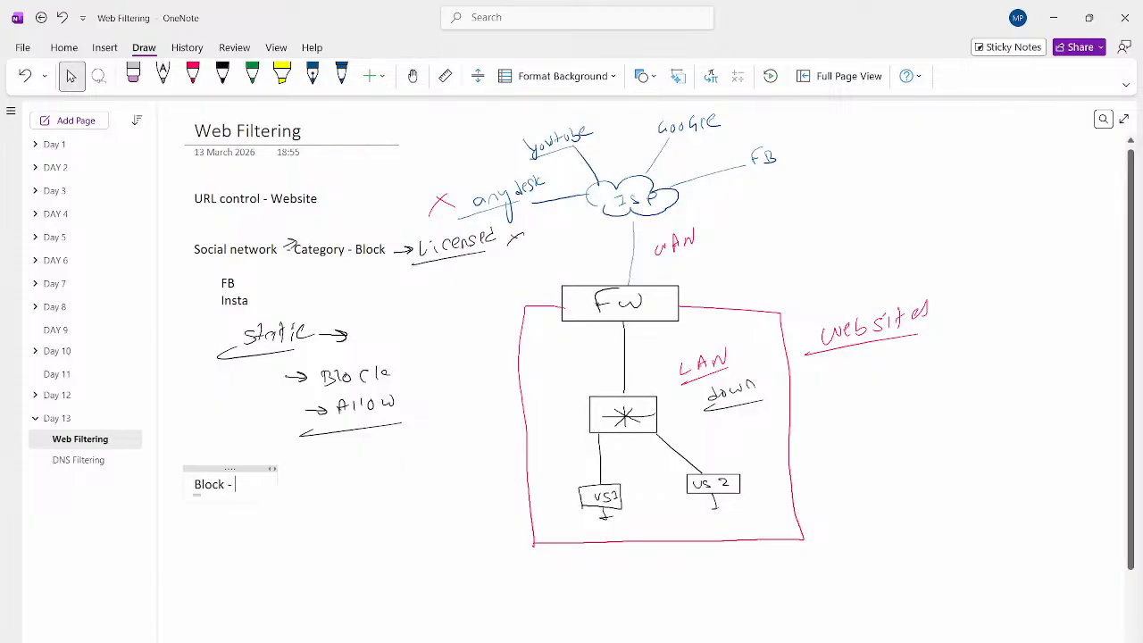
pyautogui.write('Website blocked')
pyautogui.press('Return')
pyautogui.press('Return')
pyautogui.write('Expee')
pyautogui.press('BackSpace')
pyautogui.press('BackSpace')
pyautogui.press('BackSpace')
pyautogui.write('empt')
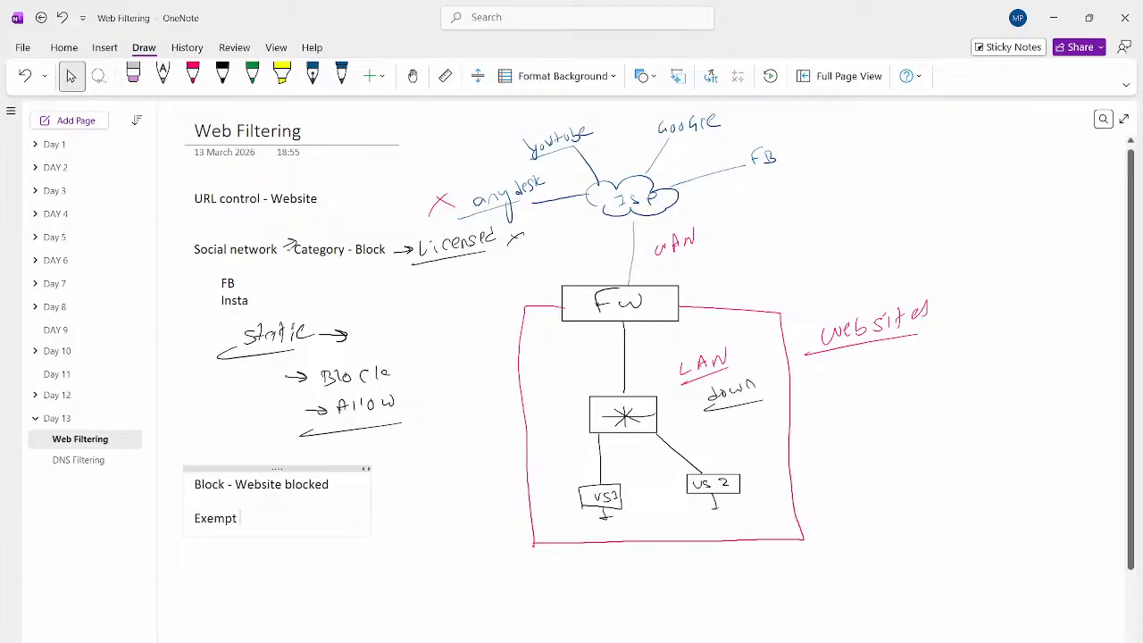
pyautogui.write(' - Allowed and no other')
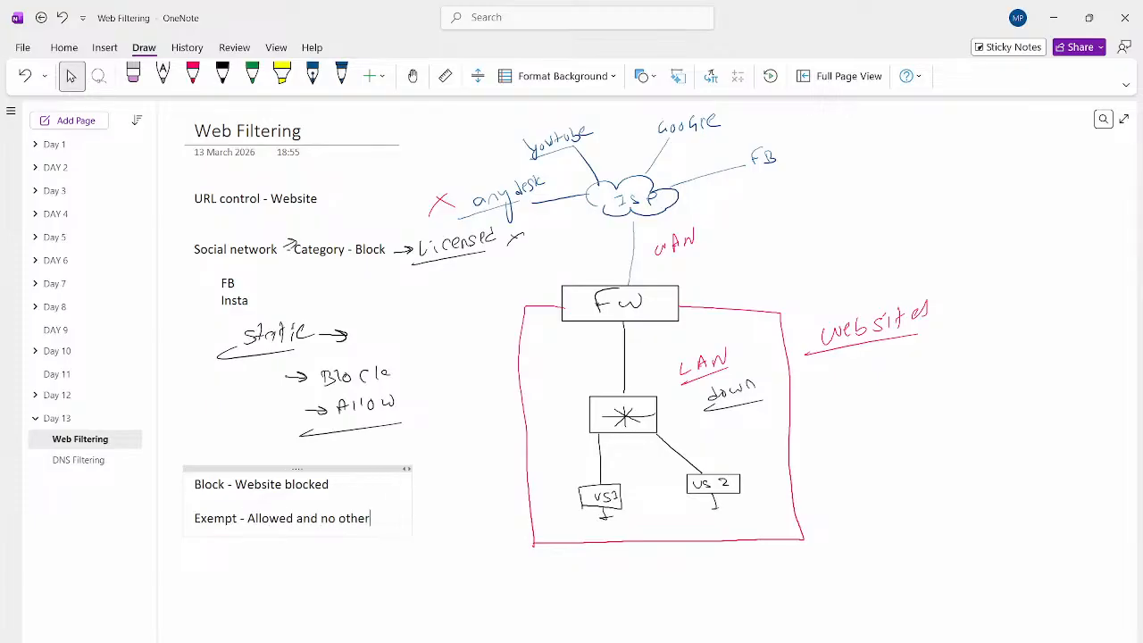
pyautogui.write(' checks - Final resutl')
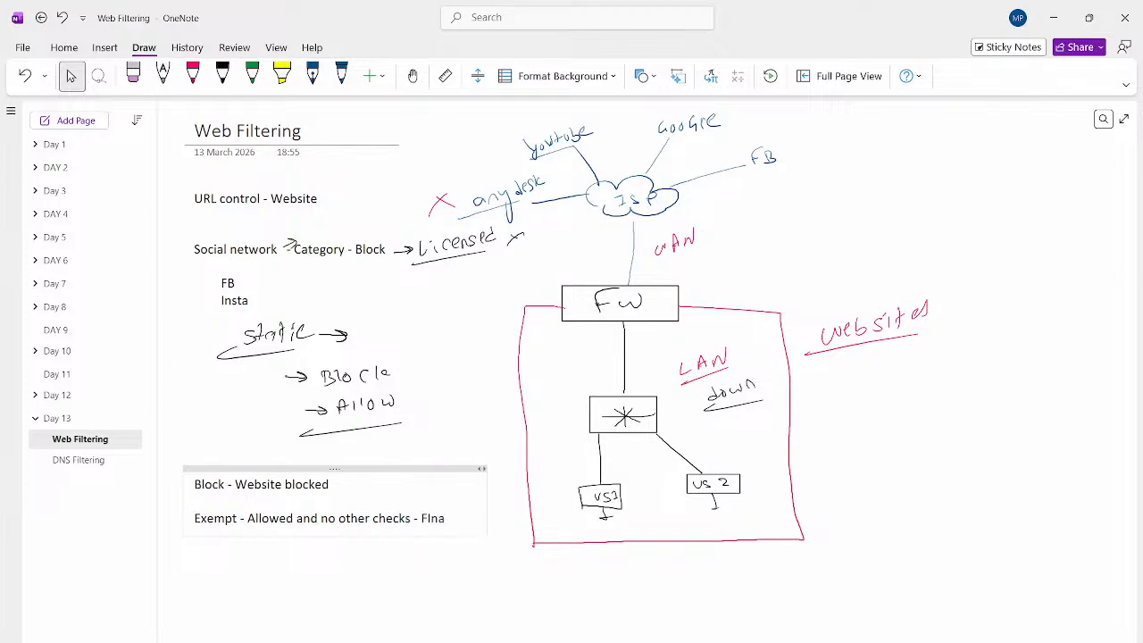
pyautogui.press('BackSpace')
pyautogui.press('BackSpace')
pyautogui.write('lt allowed site')
# - Begin the Allow line: 'Allow - First result allowed then check for category (if in category action is block)'
pyautogui.press('Return')
pyautogui.write('Alo')
pyautogui.press('BackSpace')
pyautogui.write('low ')
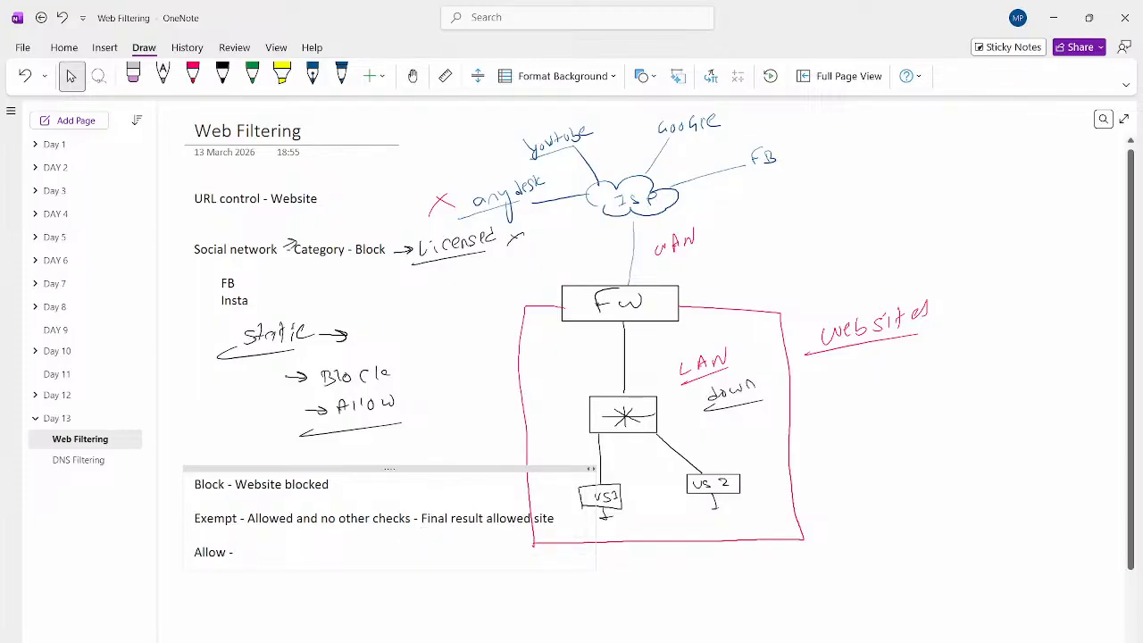
pyautogui.write('- First result all')
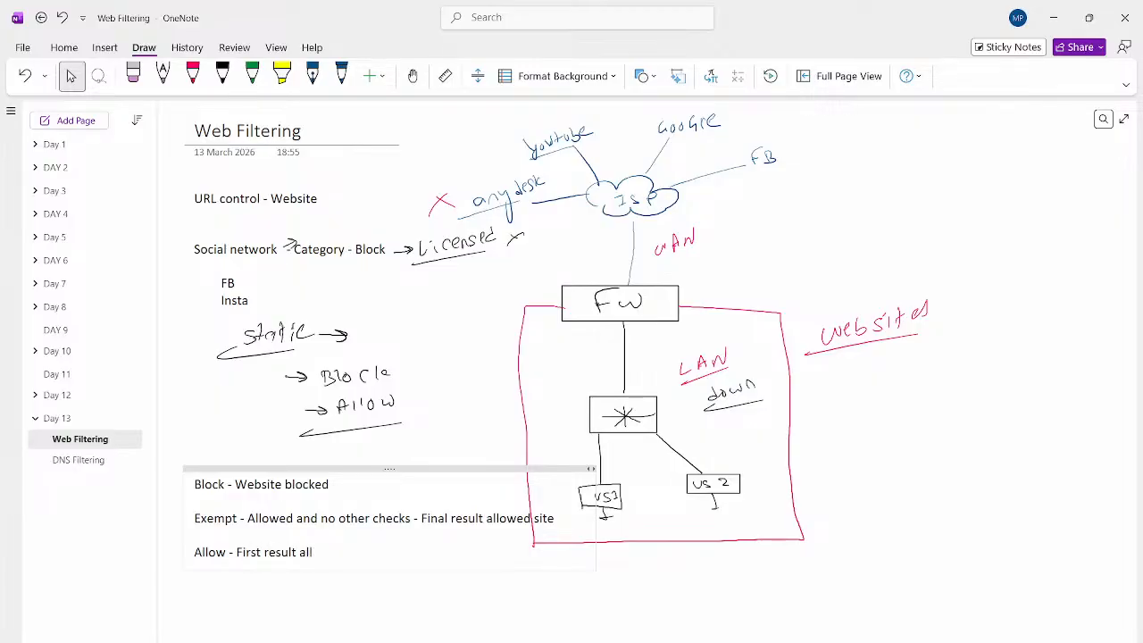
pyautogui.write('owed then check for category ( if in c')
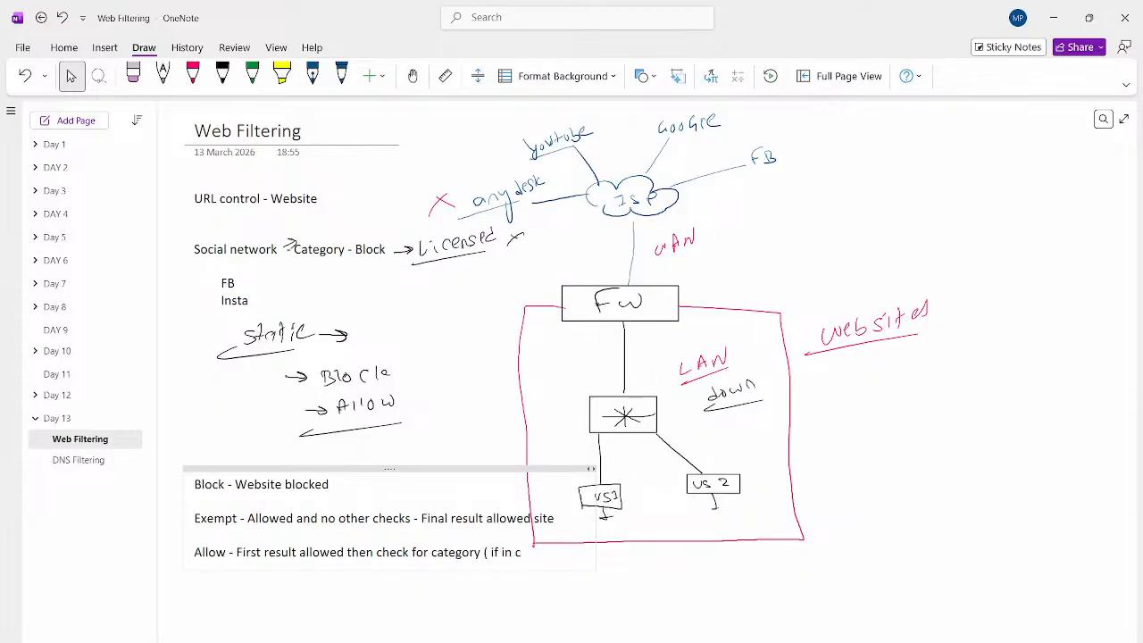
pyautogui.write('ategory ')
pyautogui.write('action')
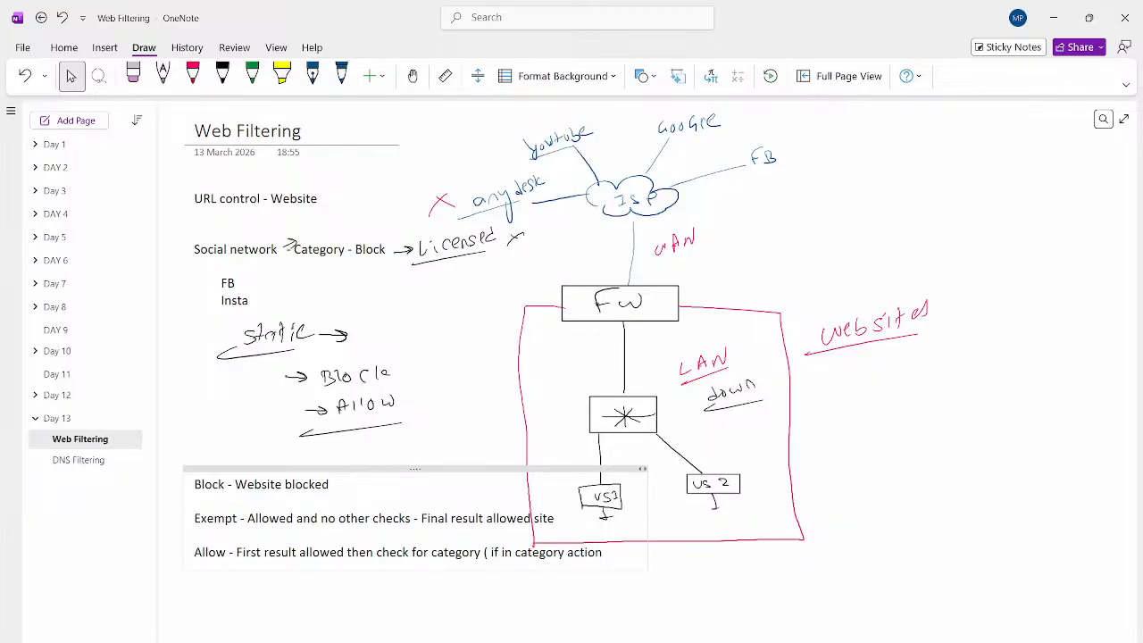
pyautogui.write(' is block ) then fir')
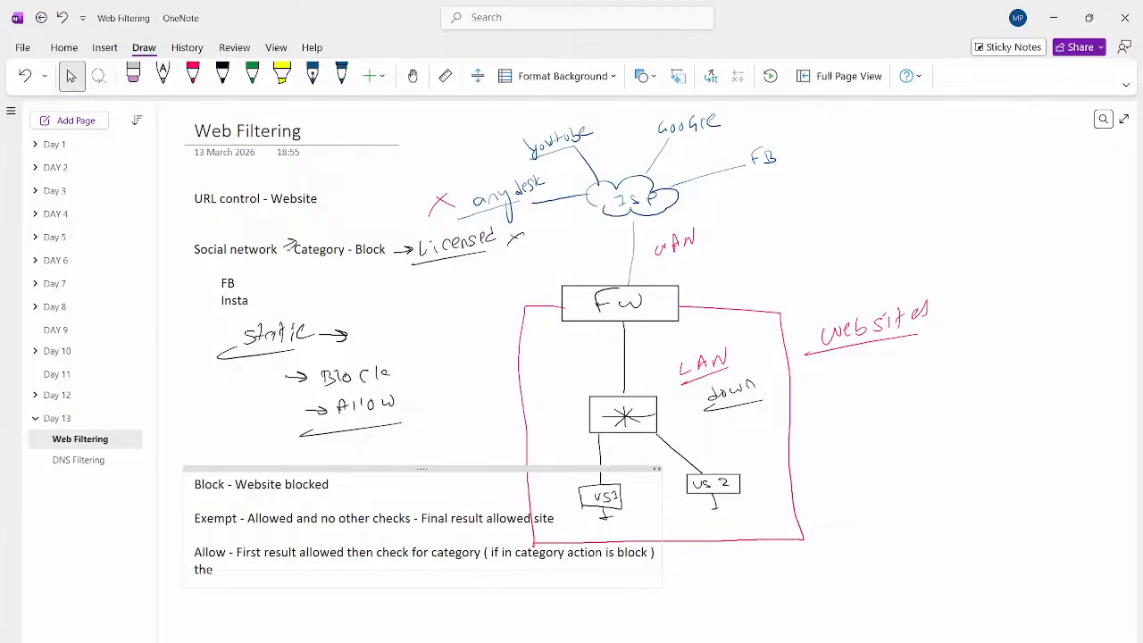
# - Finish Allow with 'final result is block' and add 'Monitor - Site is allowed but will get alert or logs for this site.'
pyautogui.press('BackSpace')
pyautogui.write('nal result is block')
pyautogui.press('Return')
pyautogui.press('Return')
pyautogui.write('Monitor - ')
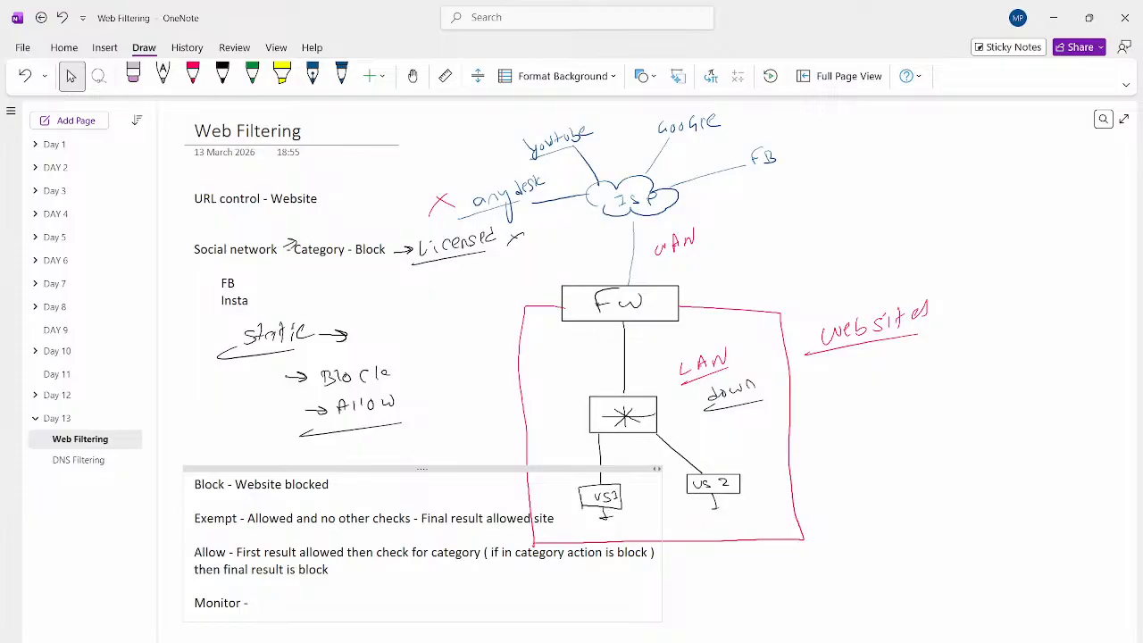
pyautogui.write('Site is allowed but will')
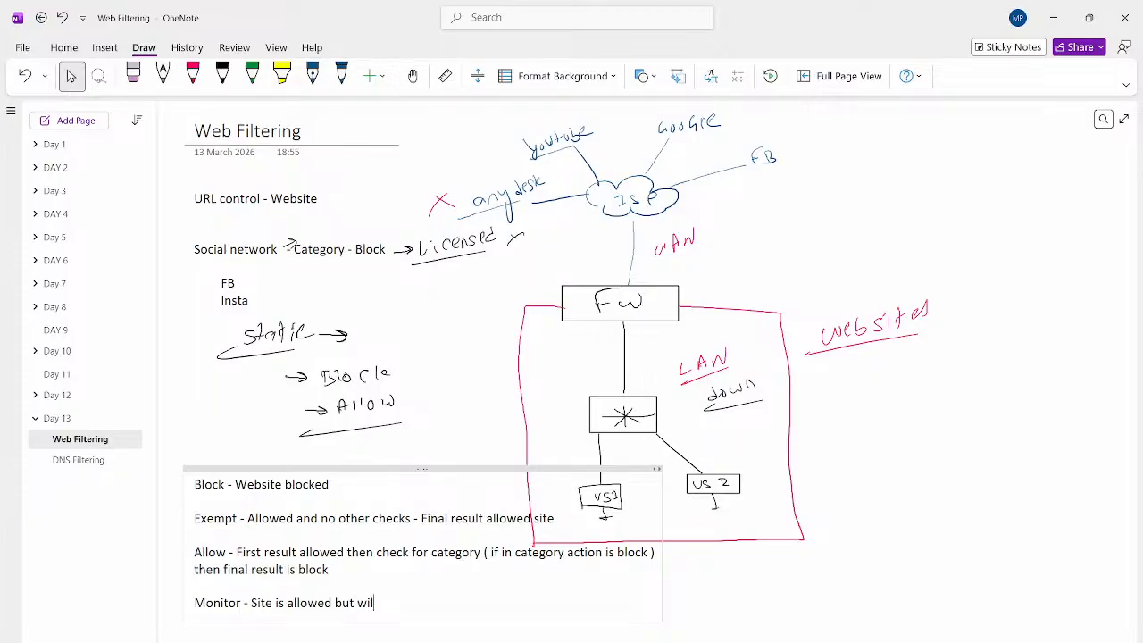
pyautogui.write(' get alert or logs for this site.')
pyautogui.press('Return')
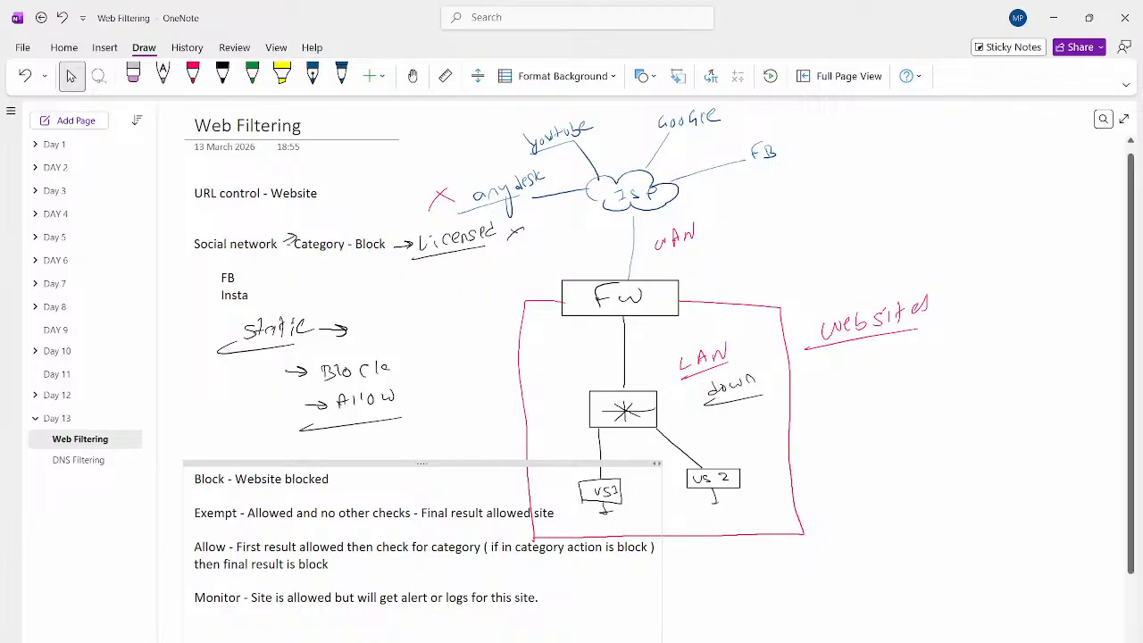
# - Select and deselect the four action paragraphs, then switch to the Fortigate PDF in Acrobat
pyautogui.moveTo(540, 598); pyautogui.dragTo(194, 479)
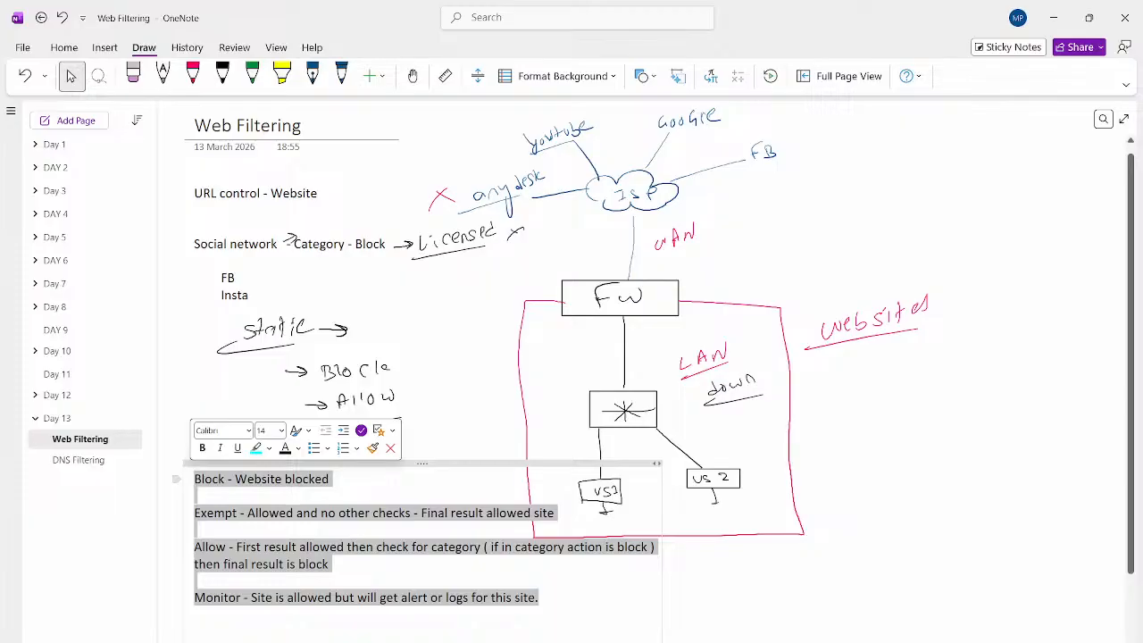
pyautogui.click(438, 402)
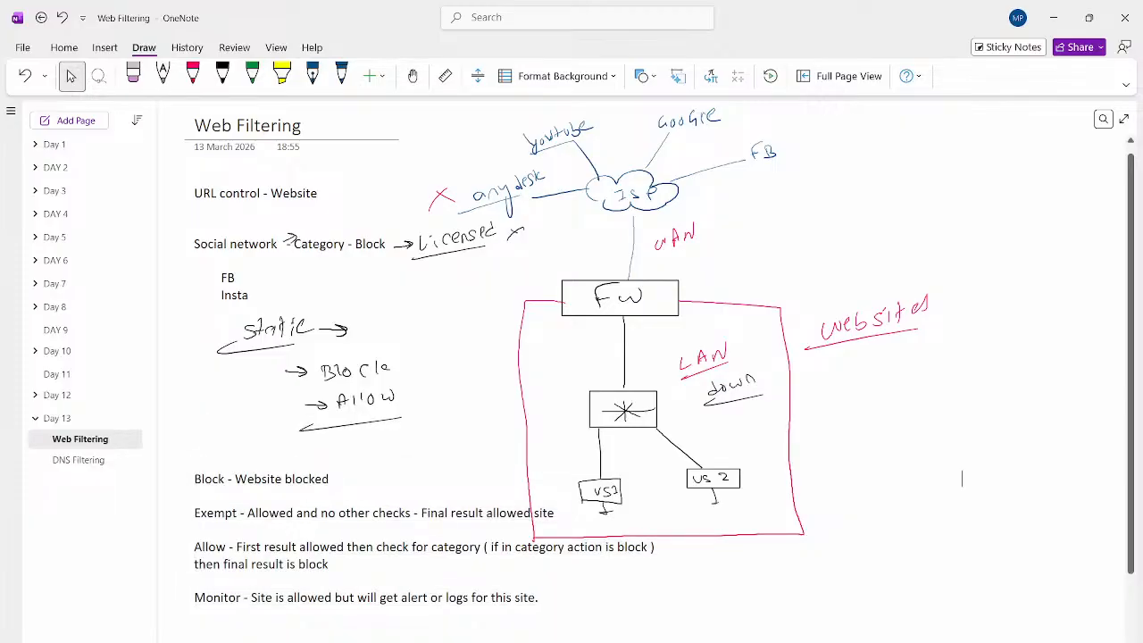
pyautogui.hotkey('alt', 'Tab')
pyautogui.press('Tab')
pyautogui.press('Tab')
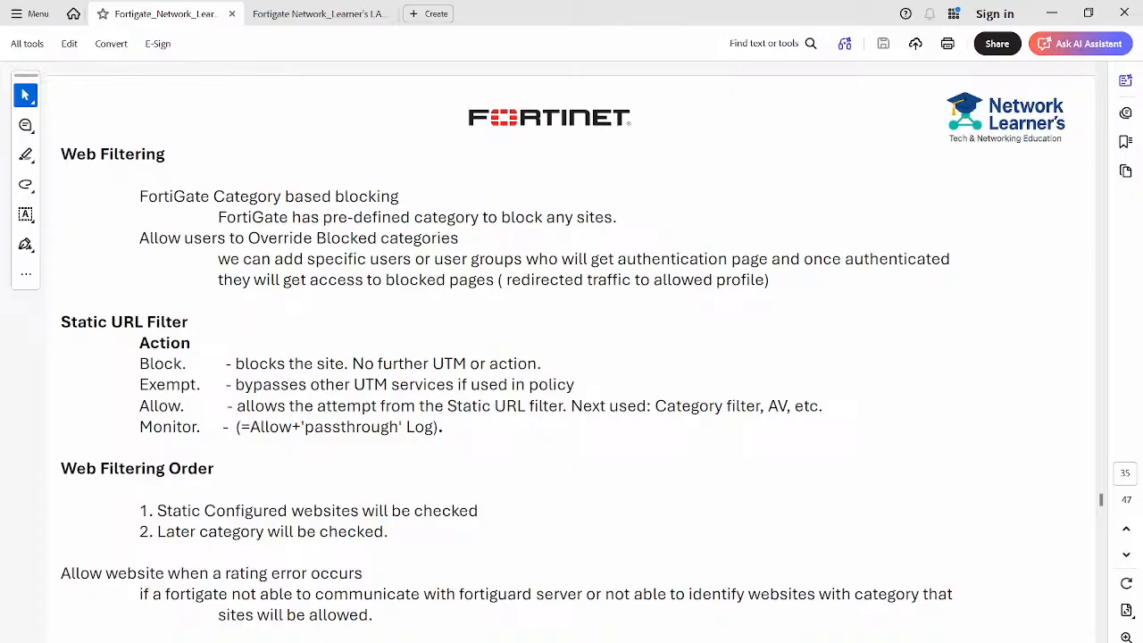
pyautogui.moveTo(225, 469)
pyautogui.mouseDown()
pyautogui.moveTo(254, 468)
pyautogui.moveTo(245, 472)
pyautogui.mouseUp()
pyautogui.moveTo(527, 470)
pyautogui.mouseDown()
pyautogui.moveTo(534, 481)
pyautogui.moveTo(536, 457)
pyautogui.mouseUp()
pyautogui.moveTo(621, 471)
pyautogui.mouseDown()
pyautogui.moveTo(720, 464)
pyautogui.moveTo(823, 488)
pyautogui.mouseUp()
pyautogui.moveTo(769, 452)
pyautogui.mouseDown()
pyautogui.moveTo(756, 477)
pyautogui.moveTo(766, 463)
pyautogui.mouseUp()
pyautogui.moveTo(773, 459)
pyautogui.mouseDown()
pyautogui.moveTo(786, 467)
pyautogui.moveTo(785, 428)
pyautogui.moveTo(816, 414)
pyautogui.mouseUp()
pyautogui.moveTo(777, 432); pyautogui.dragTo(823, 424)
pyautogui.moveTo(846, 354); pyautogui.dragTo(853, 366)
pyautogui.moveTo(858, 353); pyautogui.dragTo(874, 367)
pyautogui.moveTo(882, 354); pyautogui.dragTo(923, 362)
pyautogui.moveTo(491, 506); pyautogui.dragTo(513, 510)
pyautogui.moveTo(890, 430)
pyautogui.mouseDown()
pyautogui.moveTo(877, 441)
pyautogui.moveTo(899, 440)
pyautogui.mouseUp()
pyautogui.moveTo(894, 430); pyautogui.dragTo(904, 435)
pyautogui.moveTo(912, 414); pyautogui.dragTo(923, 432)
pyautogui.moveTo(938, 415); pyautogui.dragTo(932, 427)
pyautogui.moveTo(868, 455); pyautogui.dragTo(963, 439)
pyautogui.moveTo(904, 462); pyautogui.dragTo(899, 474)
pyautogui.moveTo(915, 467); pyautogui.dragTo(920, 472)
pyautogui.moveTo(921, 463); pyautogui.dragTo(943, 465)
pyautogui.moveTo(952, 455)
pyautogui.mouseDown()
pyautogui.moveTo(947, 479)
pyautogui.moveTo(961, 459)
pyautogui.mouseUp()
pyautogui.moveTo(965, 456); pyautogui.dragTo(993, 454)
pyautogui.moveTo(1003, 435); pyautogui.dragTo(996, 455)
pyautogui.moveTo(885, 491); pyautogui.dragTo(1008, 468)
pyautogui.moveTo(967, 394)
pyautogui.mouseDown()
pyautogui.moveTo(978, 406)
pyautogui.moveTo(968, 382)
pyautogui.moveTo(967, 412)
pyautogui.mouseUp()
pyautogui.moveTo(957, 421); pyautogui.dragTo(966, 413)
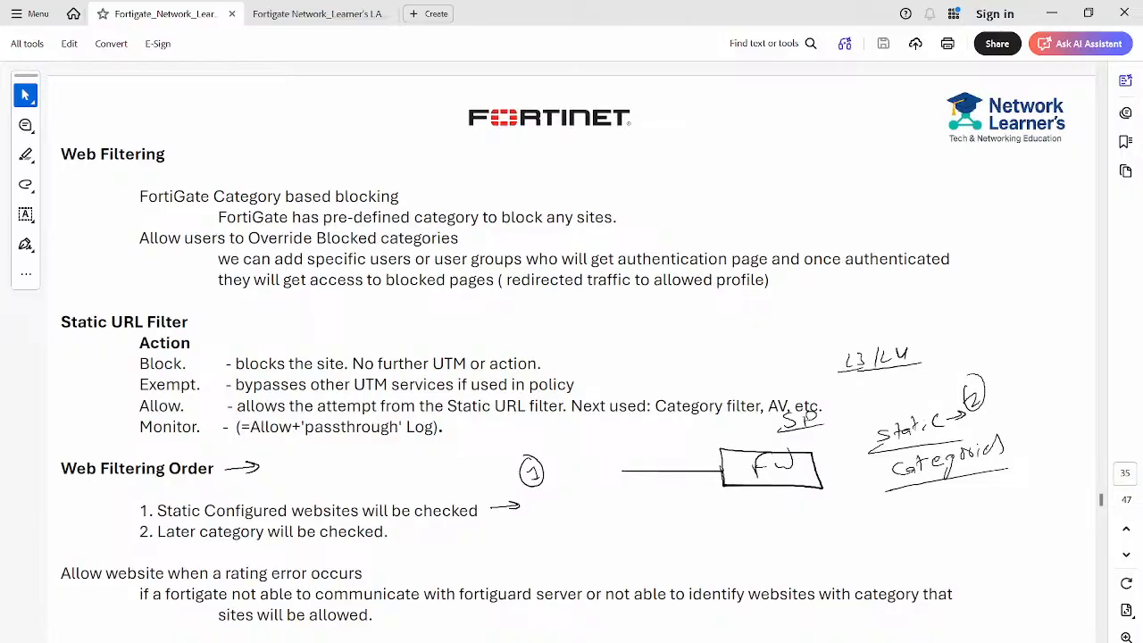
pyautogui.moveTo(879, 472); pyautogui.dragTo(857, 473)
pyautogui.moveTo(868, 465)
pyautogui.mouseDown()
pyautogui.moveTo(852, 482)
pyautogui.moveTo(845, 456)
pyautogui.mouseUp()
pyautogui.moveTo(150, 491); pyautogui.dragTo(178, 486)
pyautogui.moveTo(143, 506)
pyautogui.mouseDown()
pyautogui.moveTo(117, 539)
pyautogui.moveTo(146, 539)
pyautogui.moveTo(135, 546)
pyautogui.mouseUp()
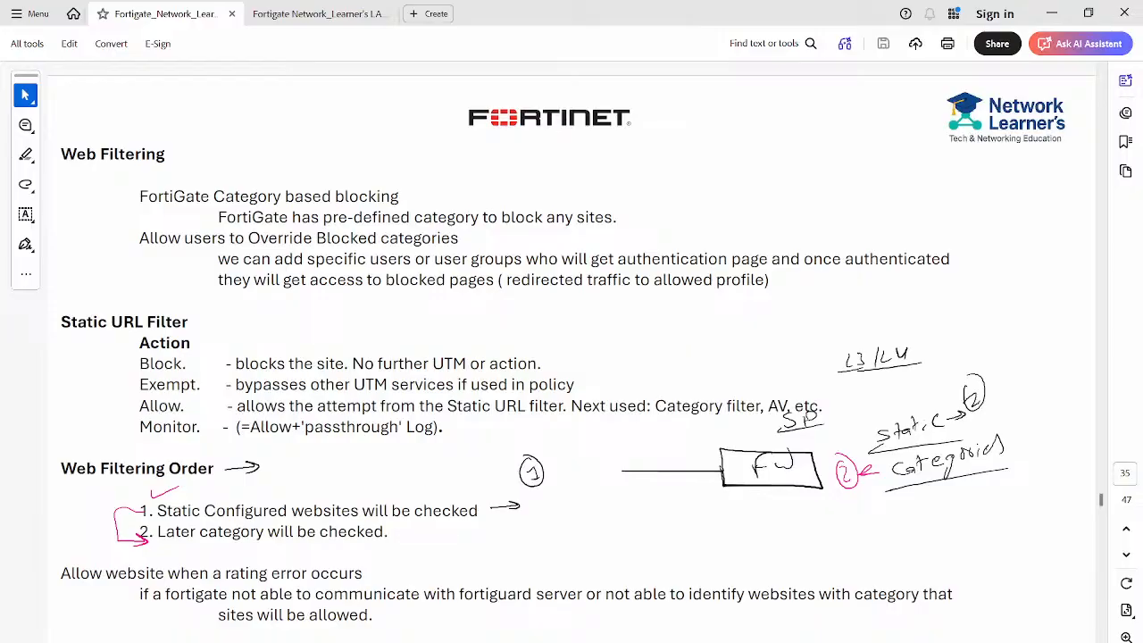
pyautogui.press('Escape')
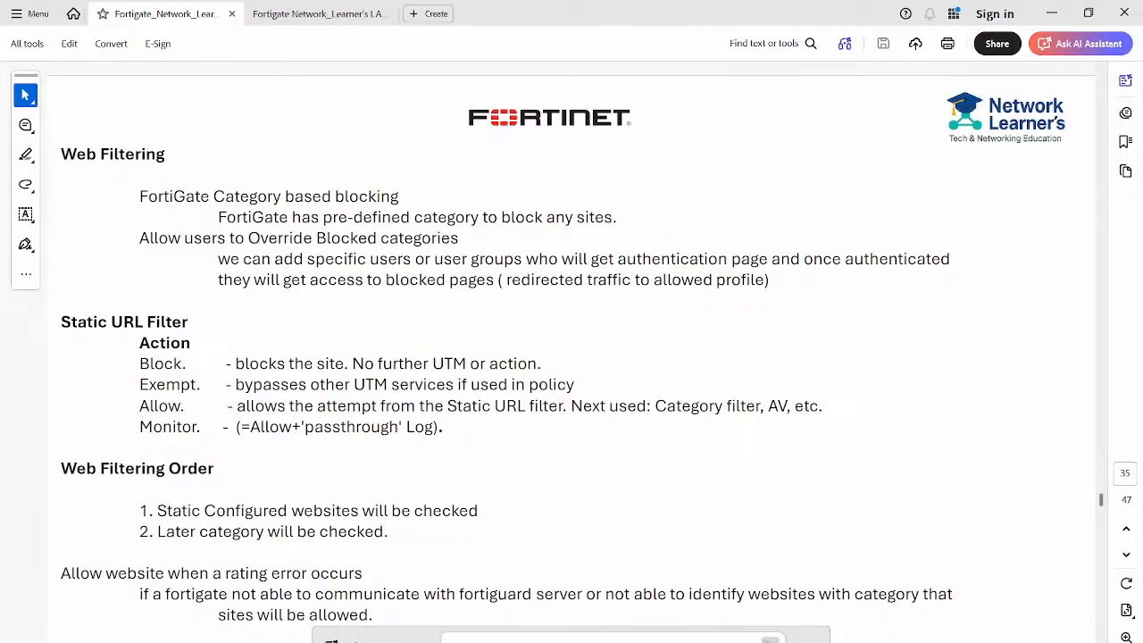
# - Briefly revisit OneNote's pen tools, then return to the FortiGuard lookup page in Chrome
pyautogui.click(643, 635)
pyautogui.click(223, 76)
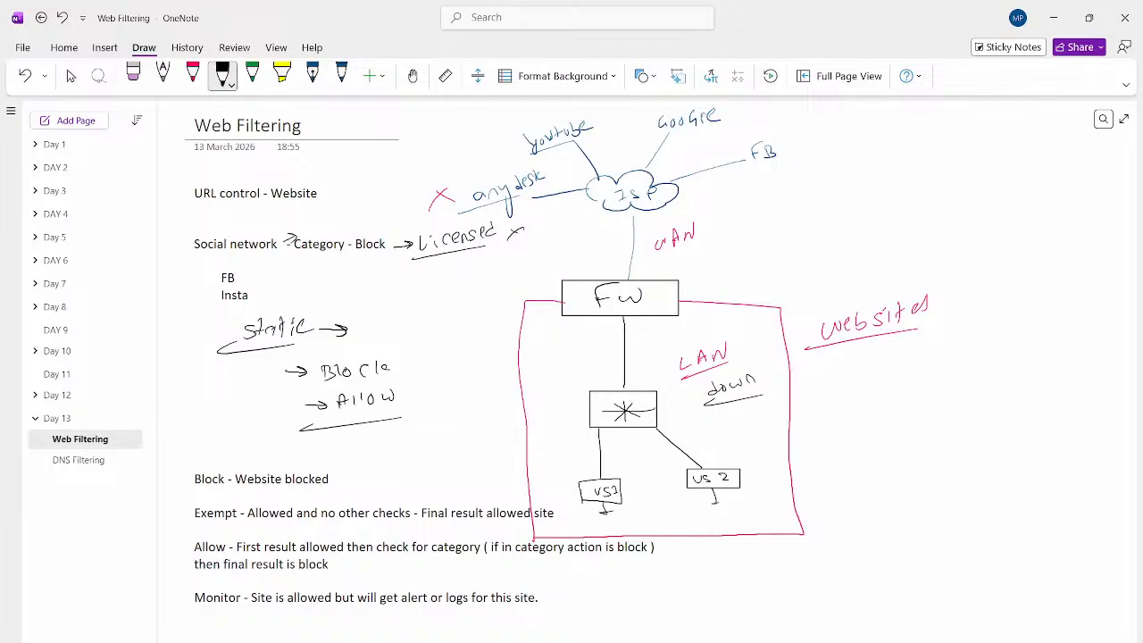
pyautogui.click(70, 75)
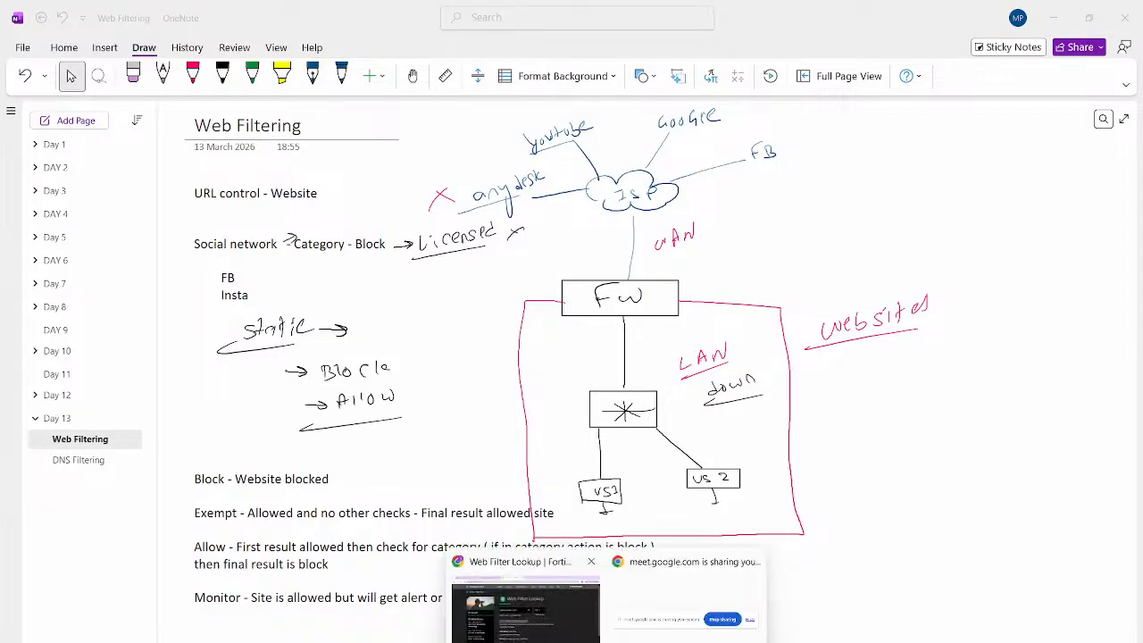
pyautogui.click(522, 607)
# - Open MGMT_PC's UltraVNC console from the PNETLab topology, trusting the unauthenticated connection
pyautogui.click(270, 15)
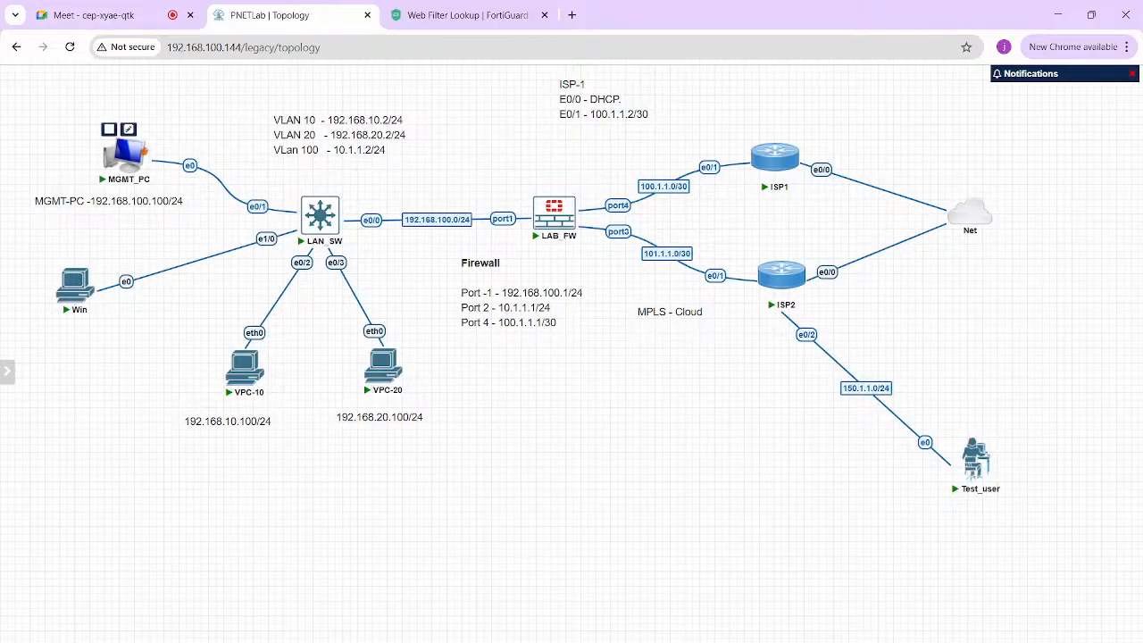
pyautogui.click(125, 154)
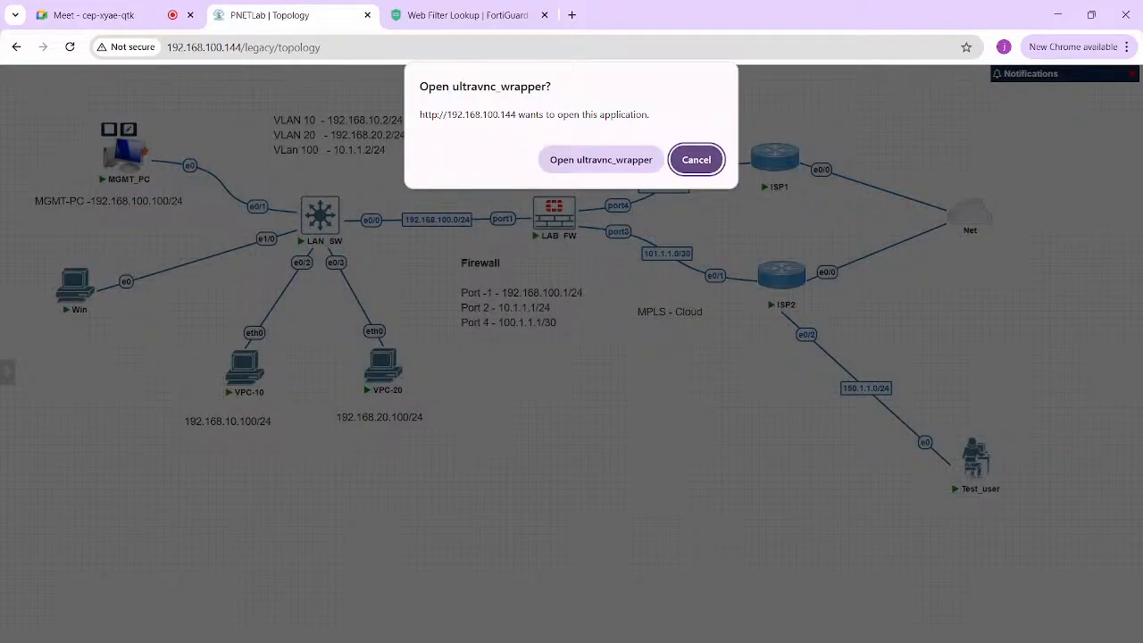
pyautogui.click(599, 158)
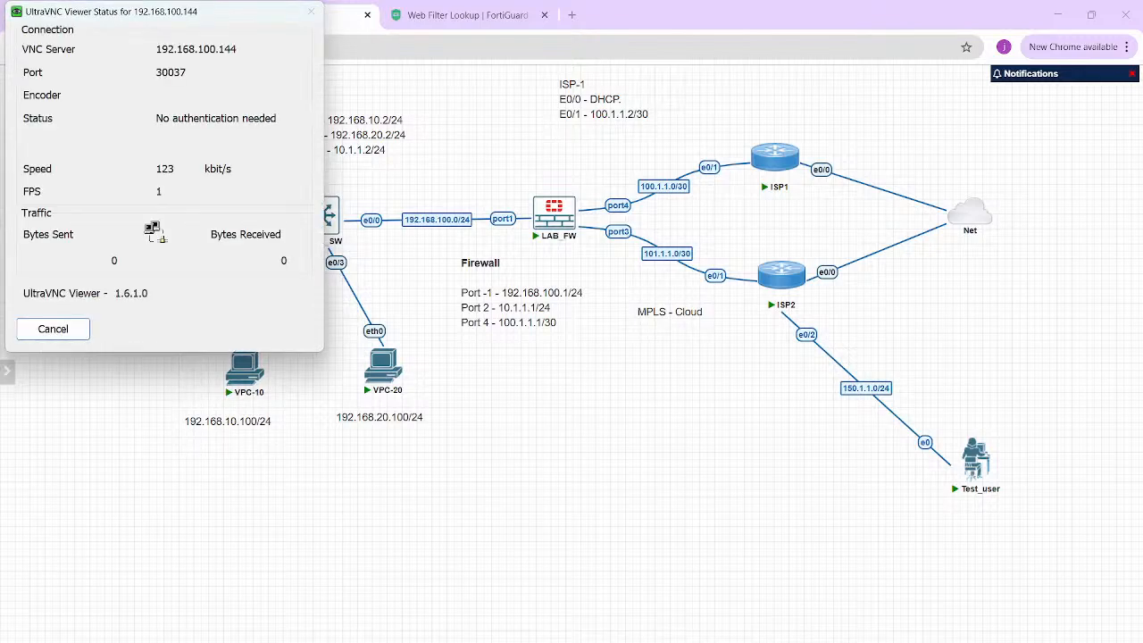
pyautogui.click(434, 397)
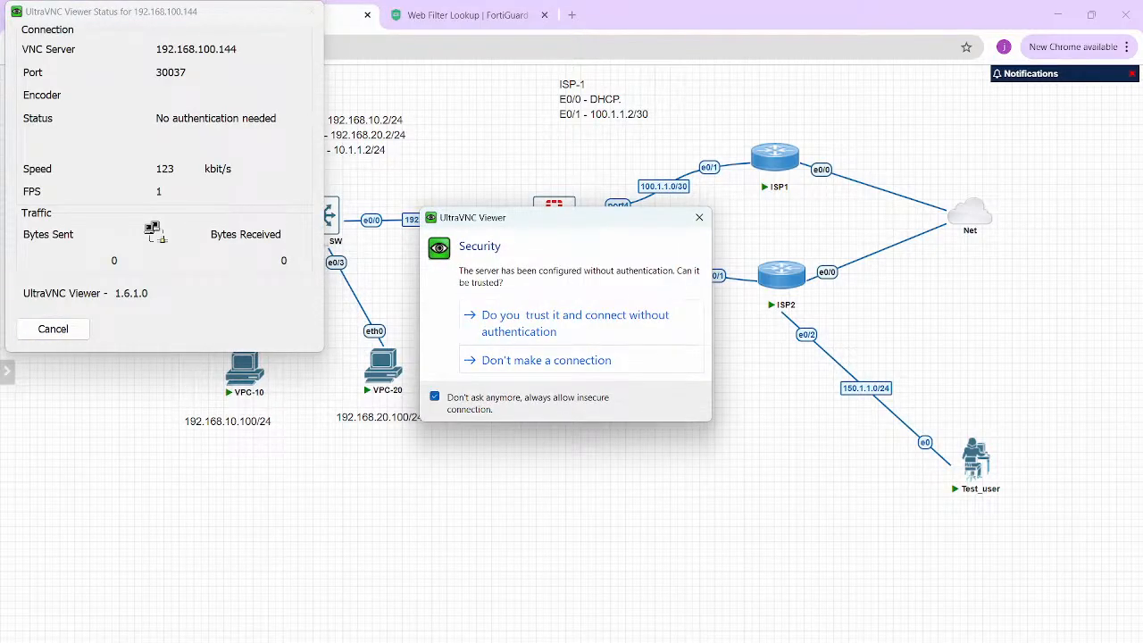
pyautogui.click(576, 322)
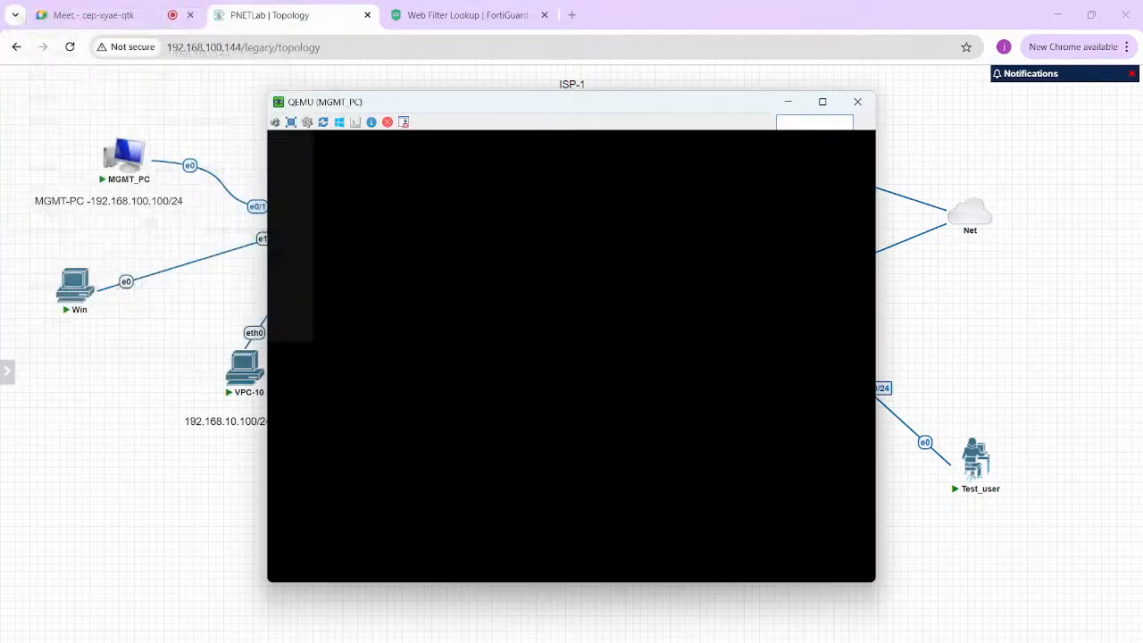
# - Open the LAB_FW firewall's telnet console from the topology
pyautogui.click(215, 460)
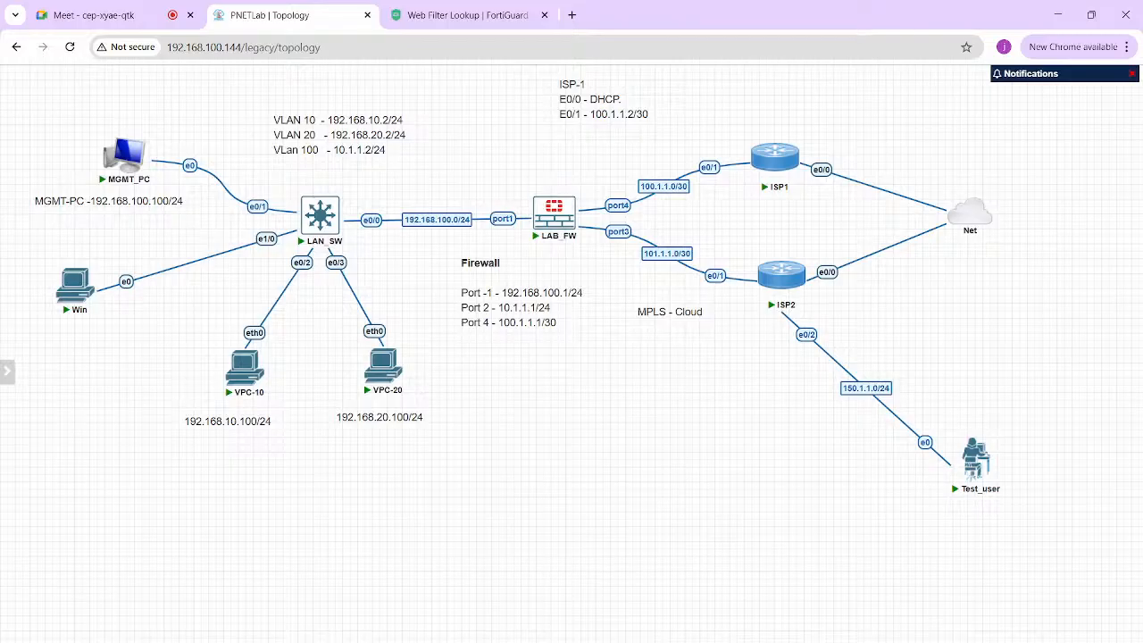
pyautogui.click(555, 214)
pyautogui.click(576, 158)
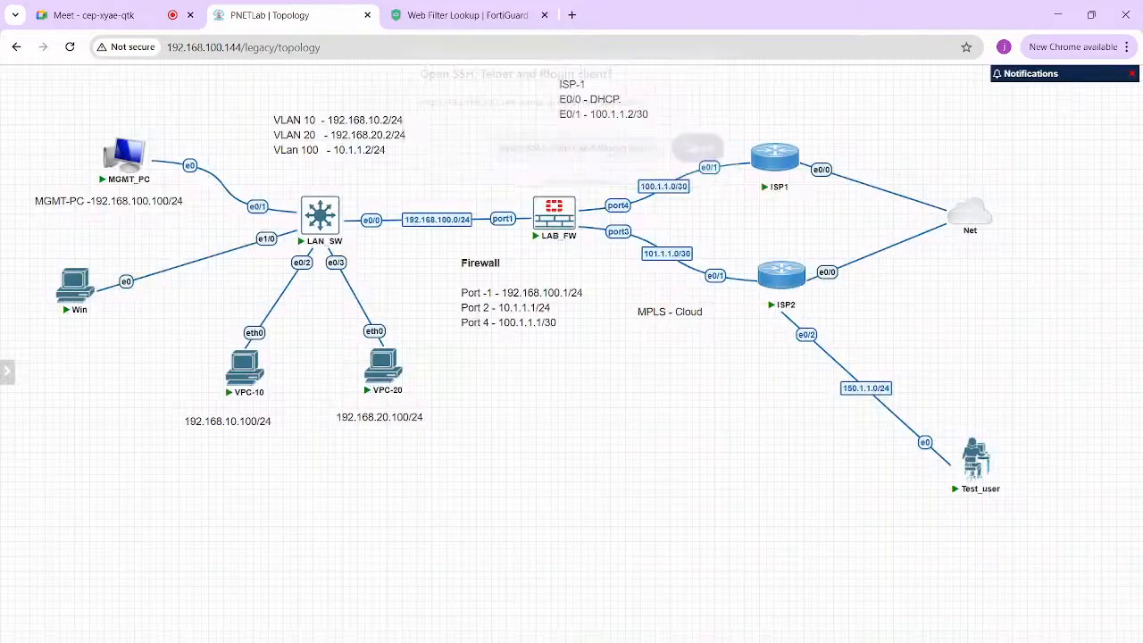
# - Log in to LAB_FW as admin and list the full 'get system status' output
pyautogui.press('Return')
pyautogui.press('Return')
pyautogui.press('Return')
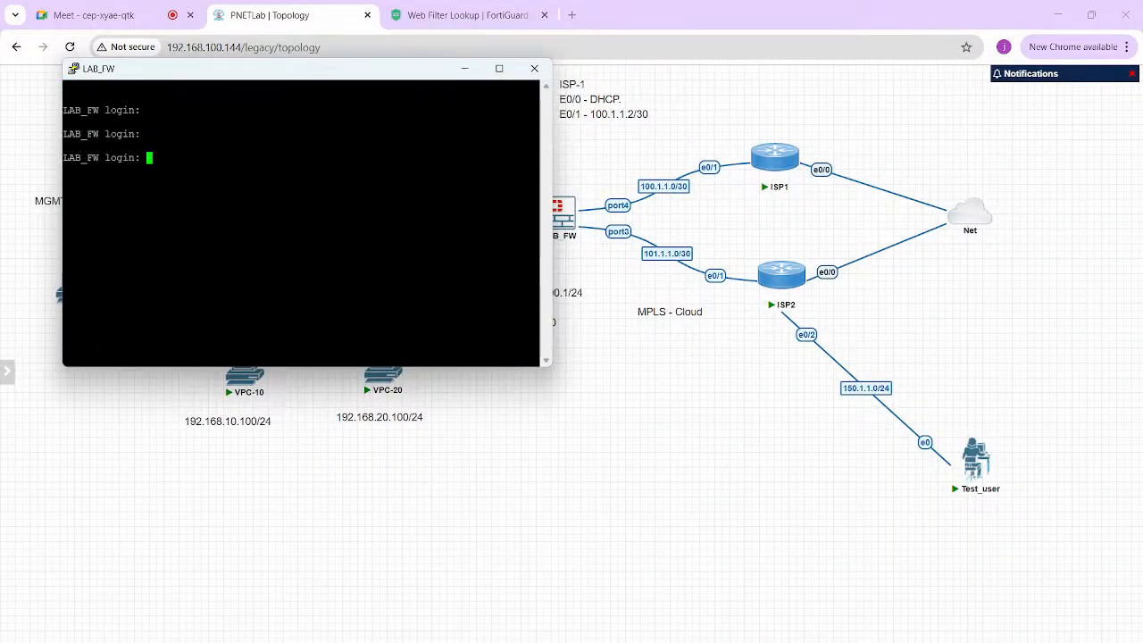
pyautogui.write('admin')
pyautogui.press('Return')
pyautogui.press('Return')
pyautogui.write('get system s')
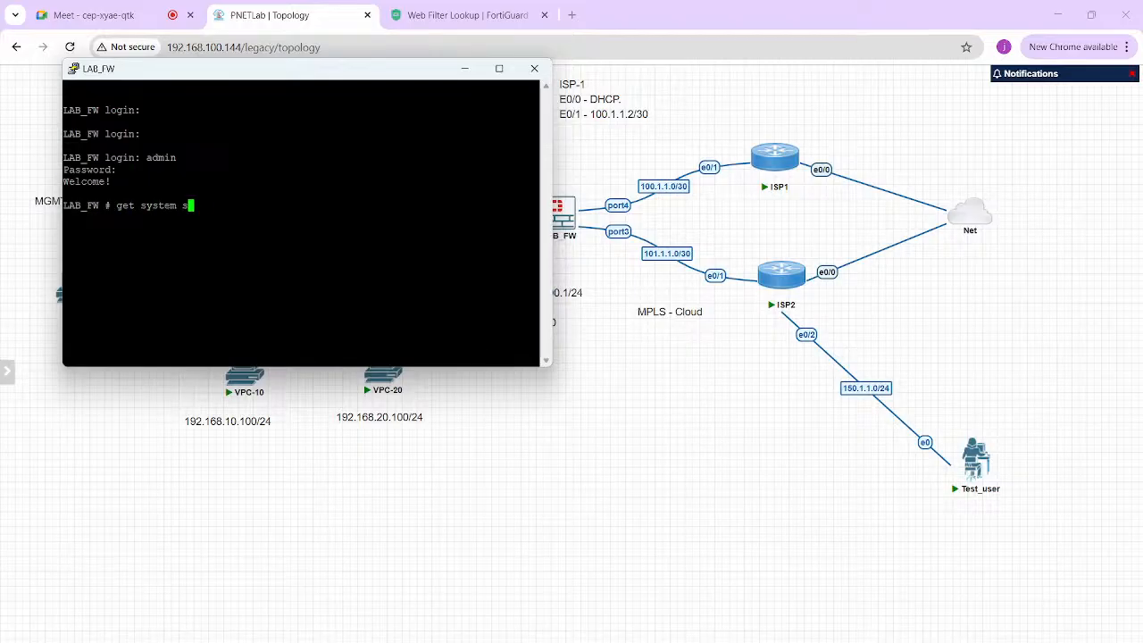
pyautogui.write('tatus')
pyautogui.press('Return')
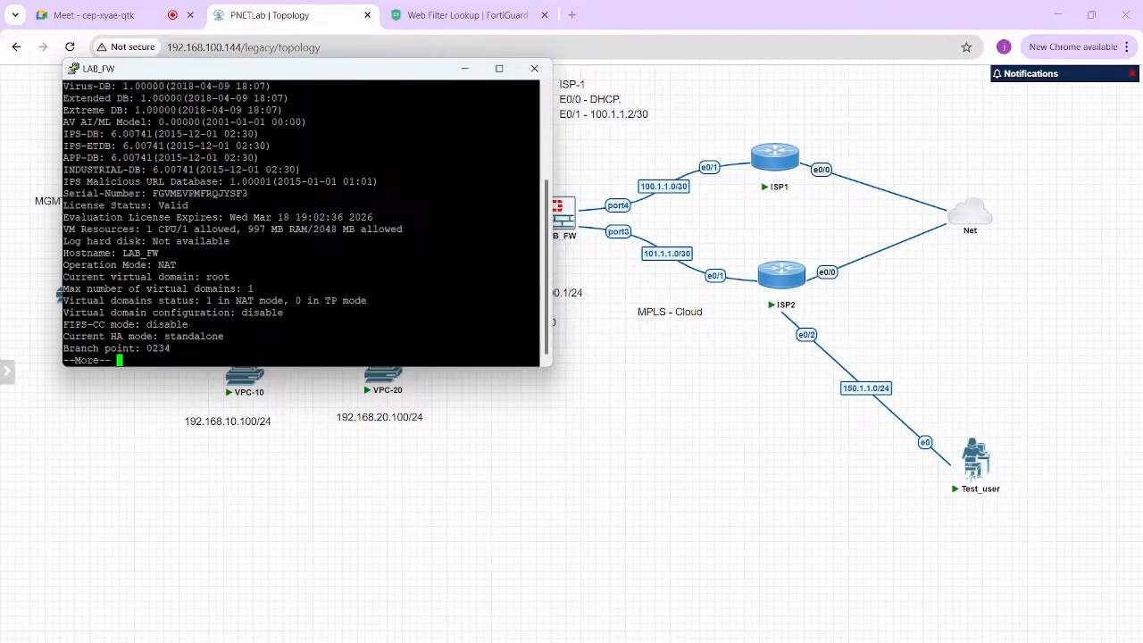
pyautogui.press('space')
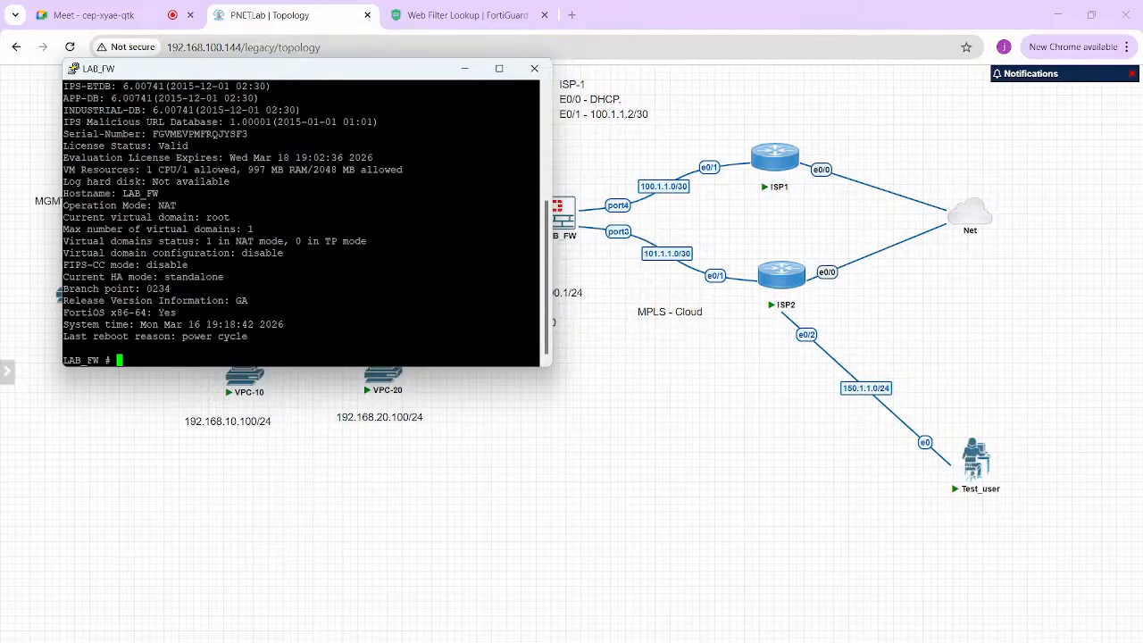
pyautogui.press('Return')
pyautogui.press('Return')
# - Ping 8.8.8.8 with 'execute ping 8.8.8.8' and stop it after a reply
pyautogui.write('execute ping')
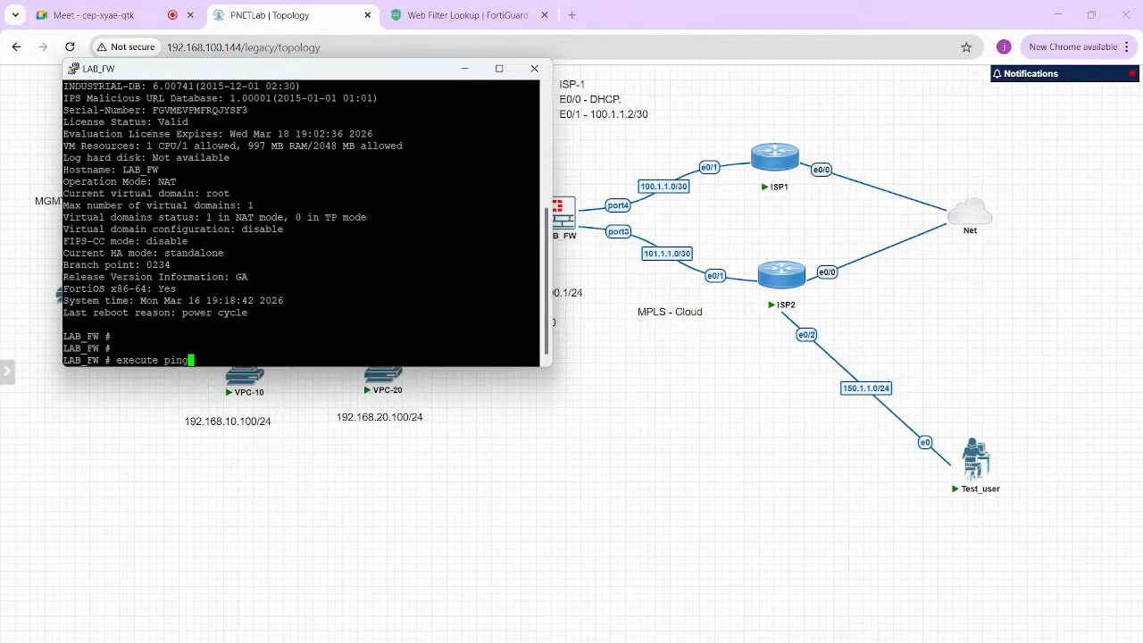
pyautogui.write(' 8.8.8.8')
pyautogui.press('Return')
pyautogui.hotkey('ctrl', 'c')
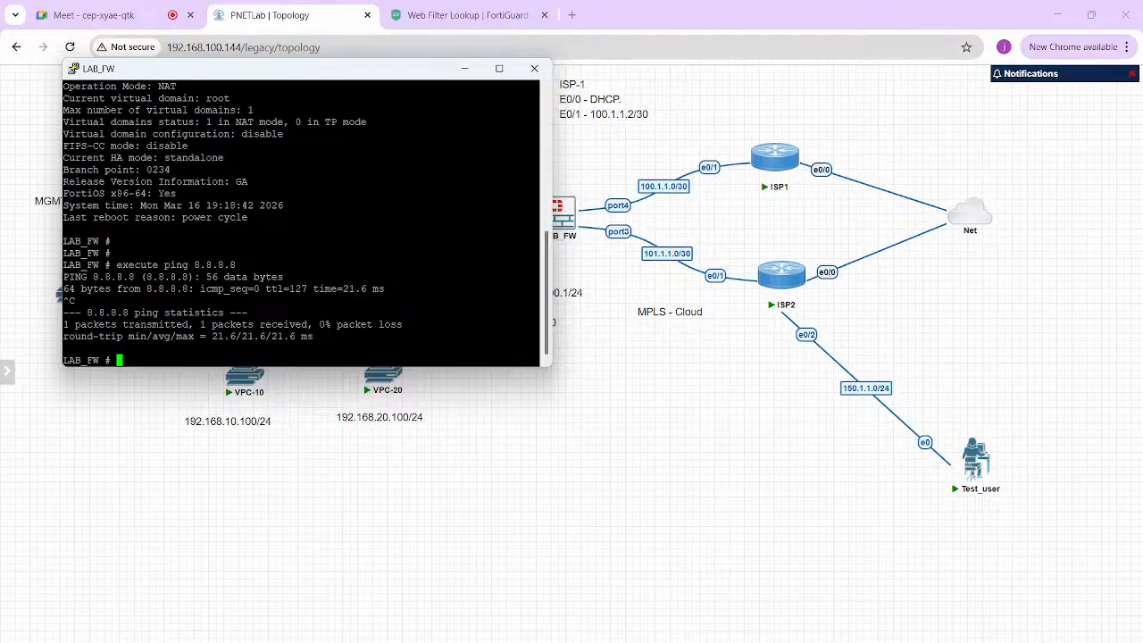
# - Close the LAB_FW console, bring up MGMT_PC and sign in to Windows with the account password
pyautogui.click(464, 69)
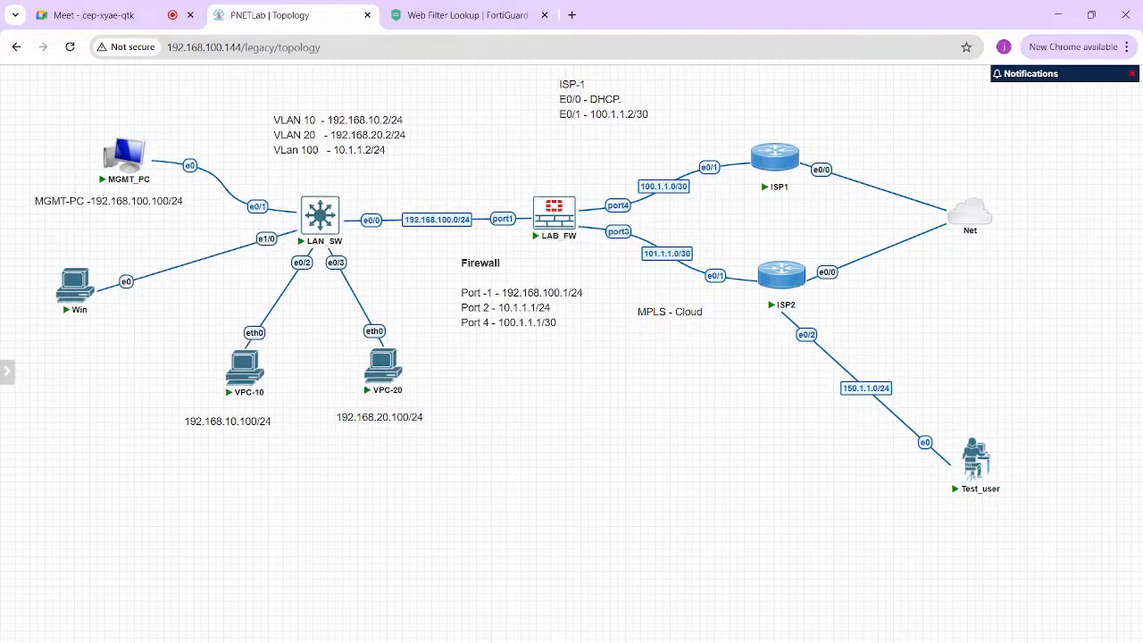
pyautogui.click(853, 641)
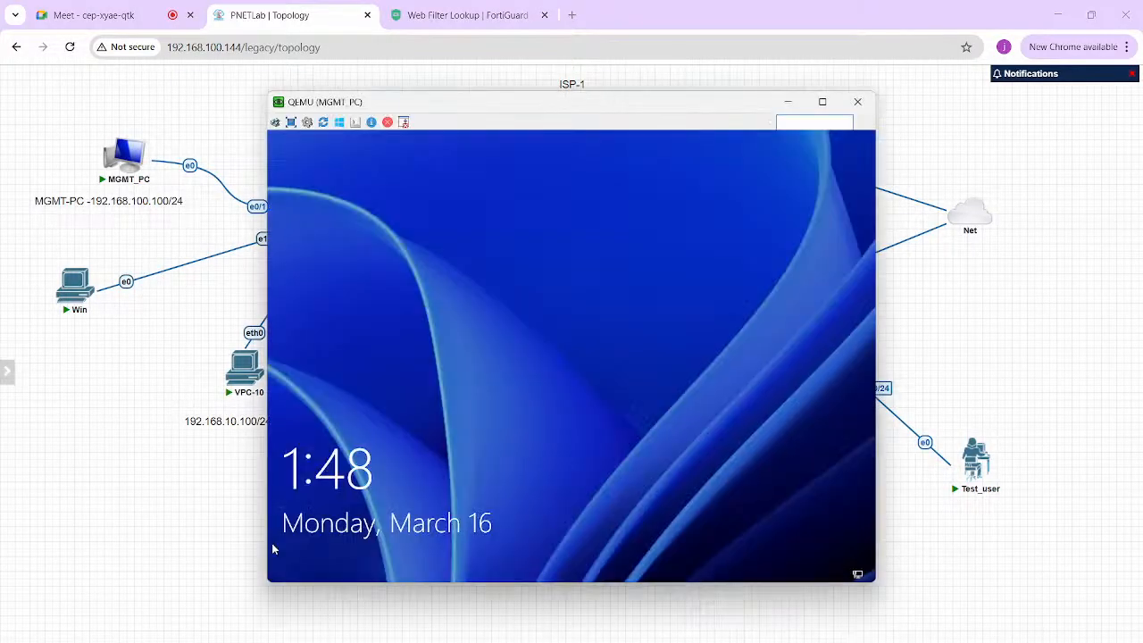
pyautogui.click(590, 319)
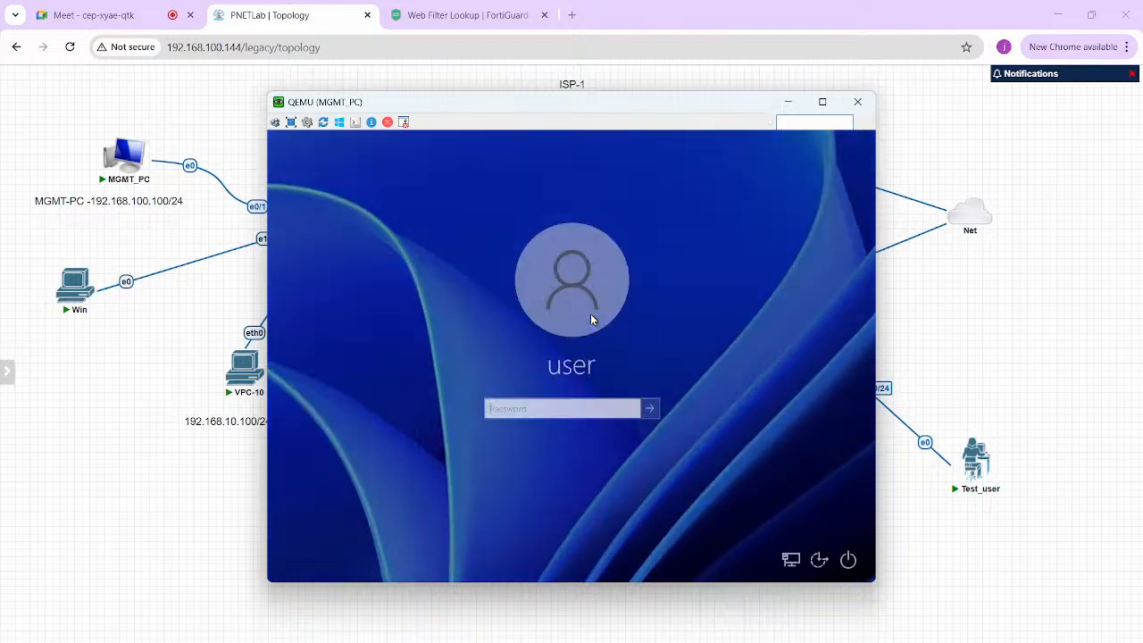
pyautogui.write('••••••')
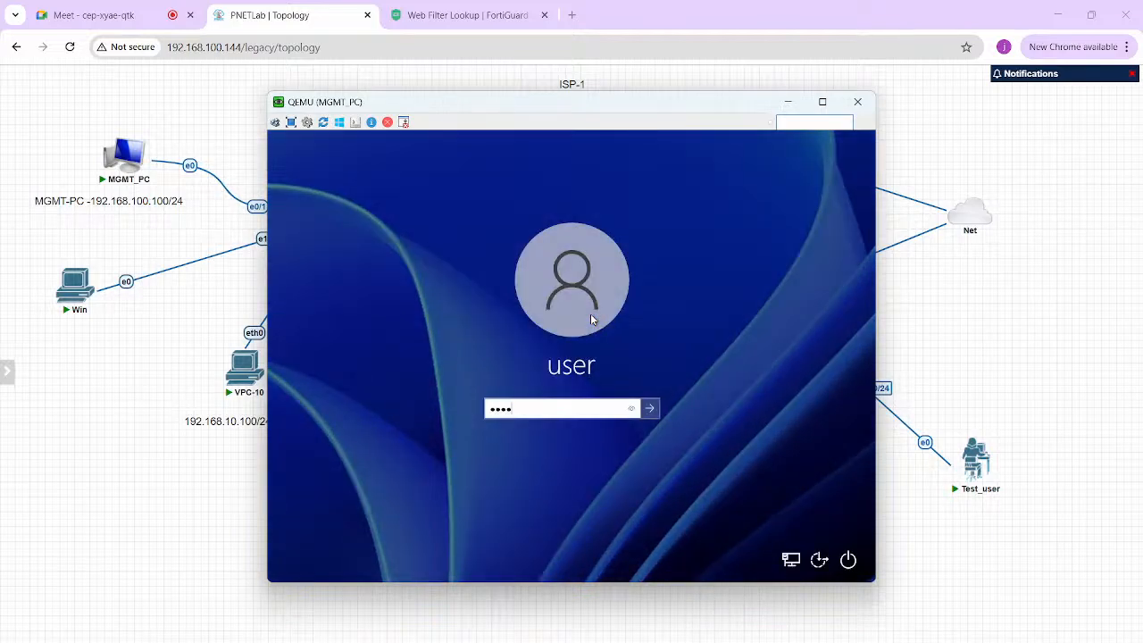
pyautogui.press('Return')
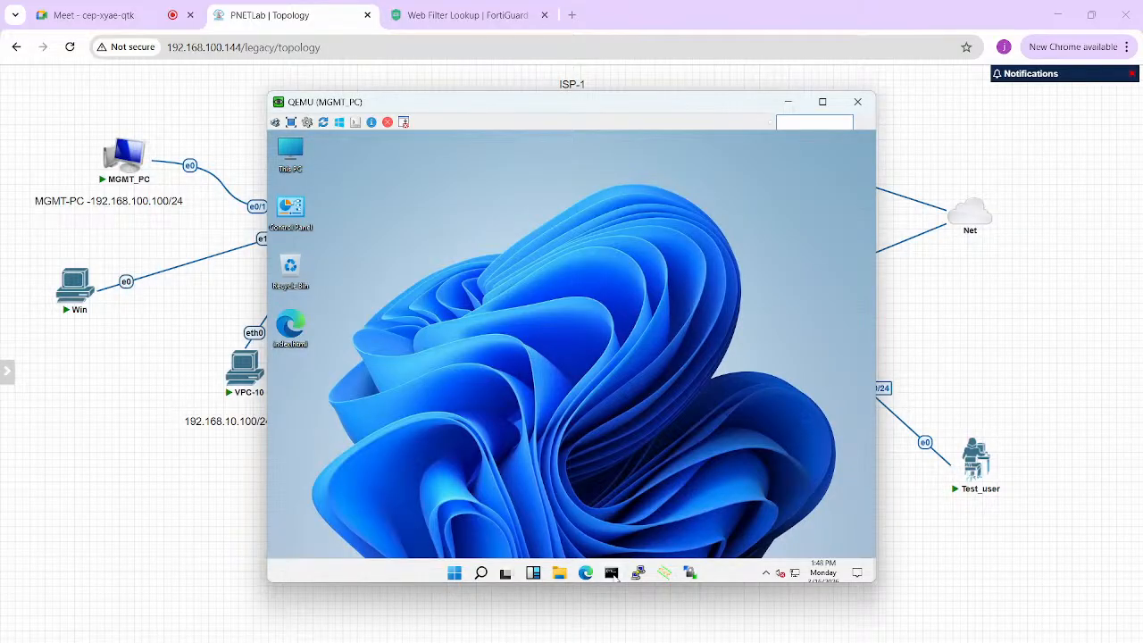
# - From a Command Prompt, ping 8.8.8.8 and google.com, close it, and launch Edge
pyautogui.click(614, 575)
pyautogui.write('ping 8.8.8.8')
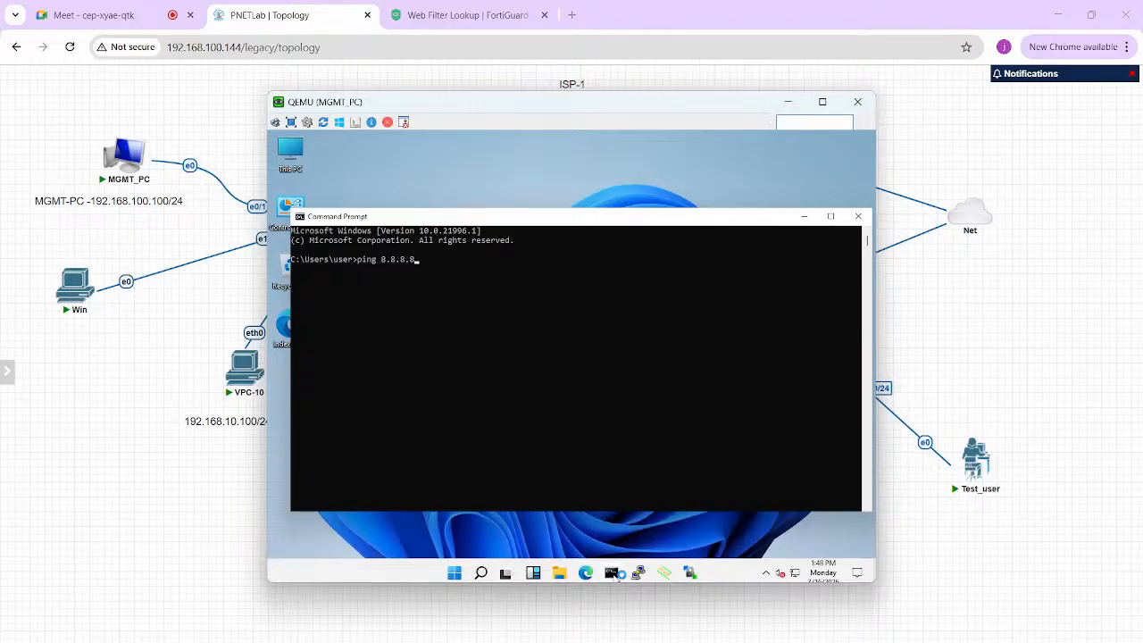
pyautogui.press('Return')
pyautogui.hotkey('ctrl', 'c')
pyautogui.write('pi')
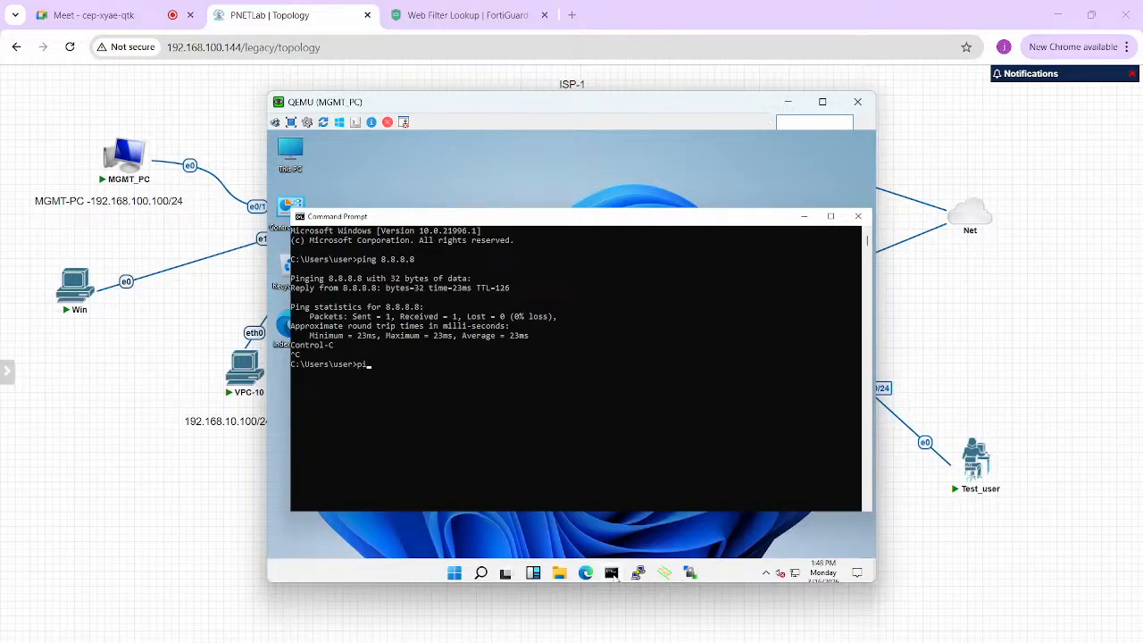
pyautogui.write('ng google.com')
pyautogui.press('Return')
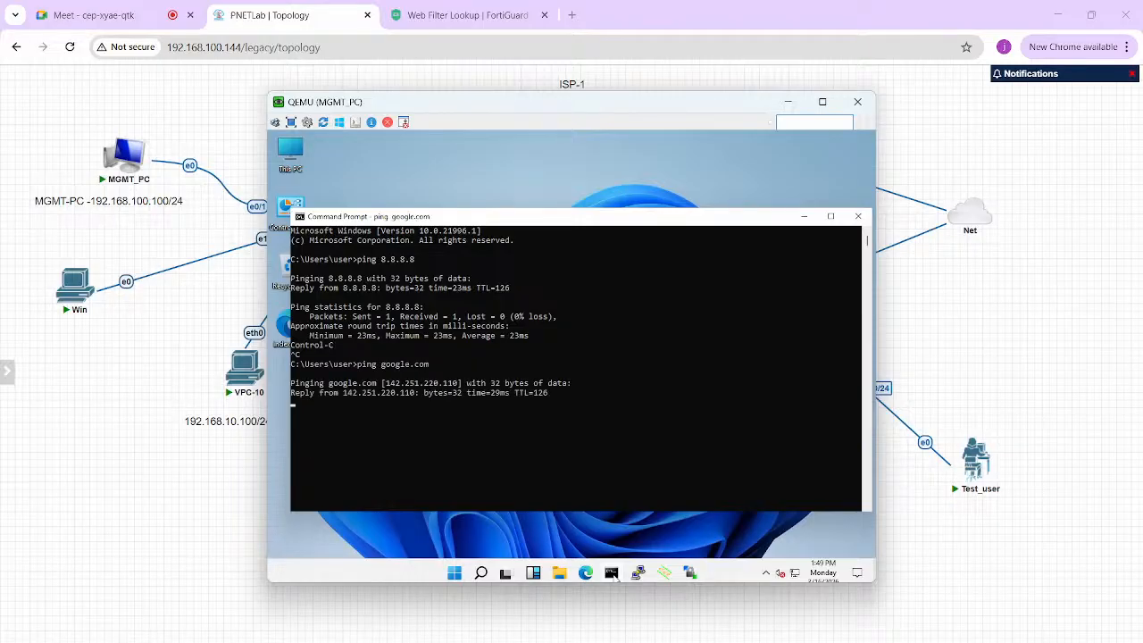
pyautogui.hotkey('ctrl', 'c')
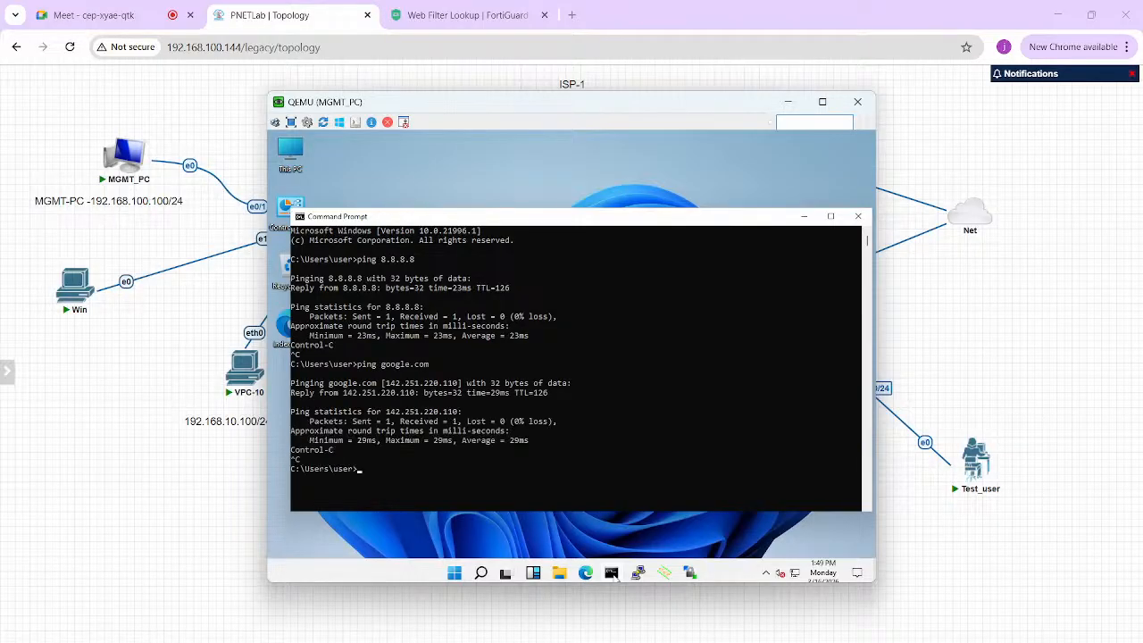
pyautogui.click(858, 217)
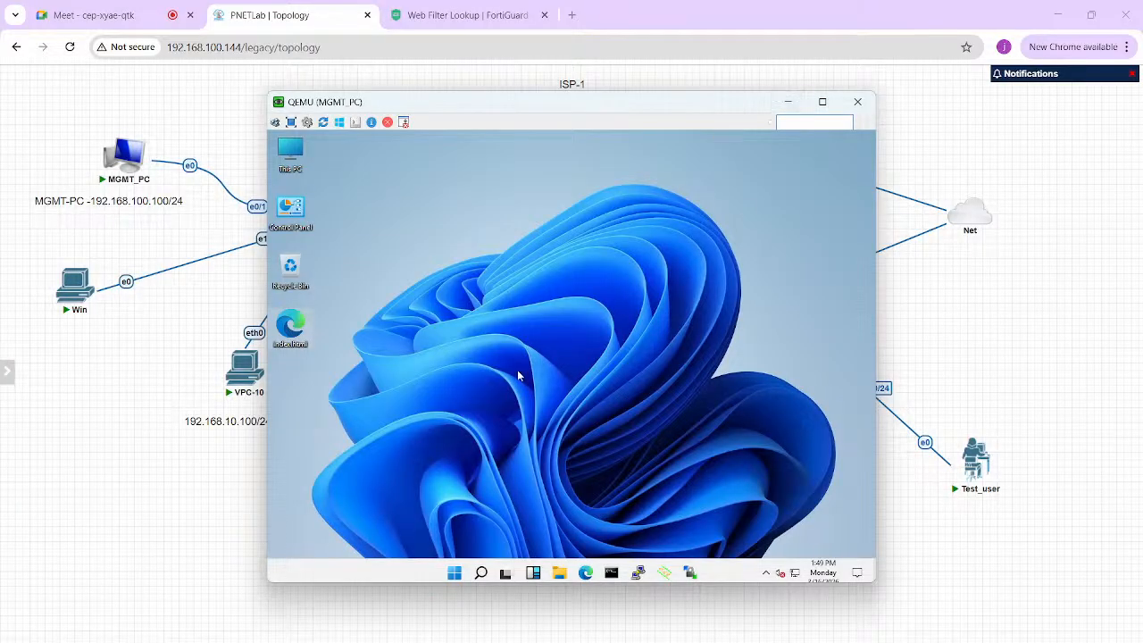
pyautogui.doubleClick(292, 326)
# - Stop the Test_user, VPC-20 and VPC-10 nodes in the lab topology, then return to MGMT_PC
pyautogui.click(921, 362)
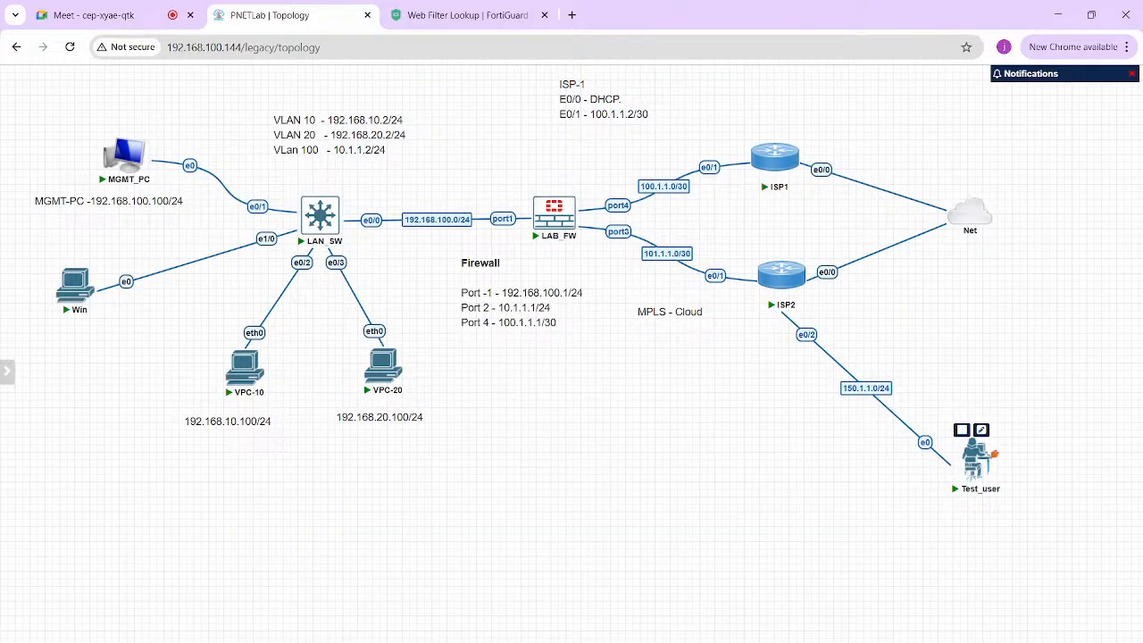
pyautogui.rightClick(978, 456)
pyautogui.click(1009, 428)
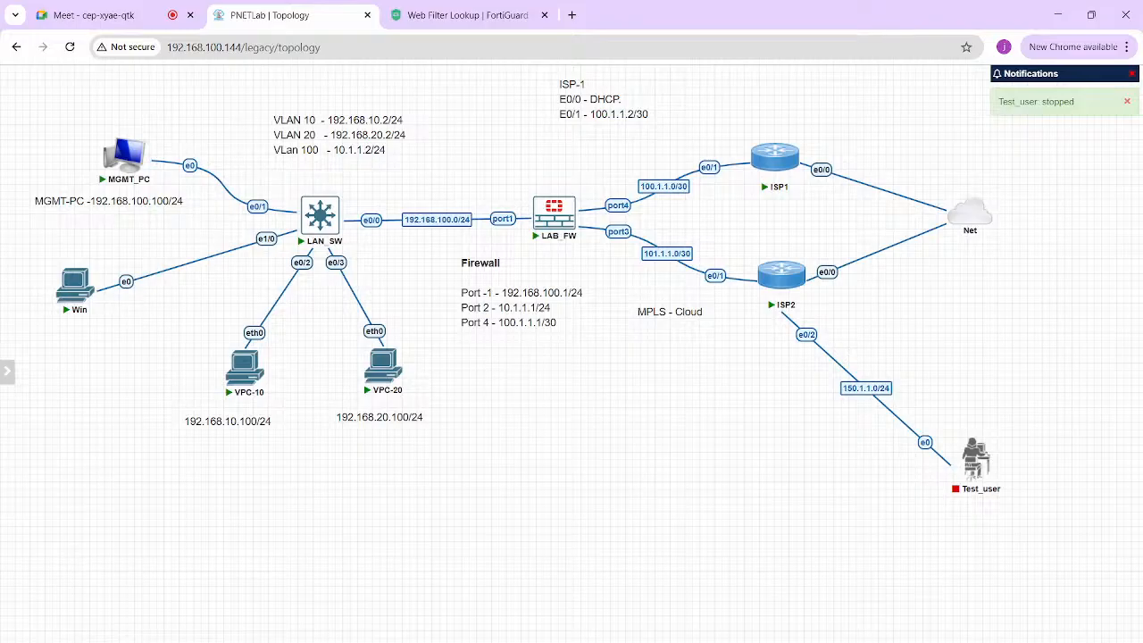
pyautogui.rightClick(379, 357)
pyautogui.click(420, 412)
pyautogui.rightClick(244, 362)
pyautogui.click(268, 414)
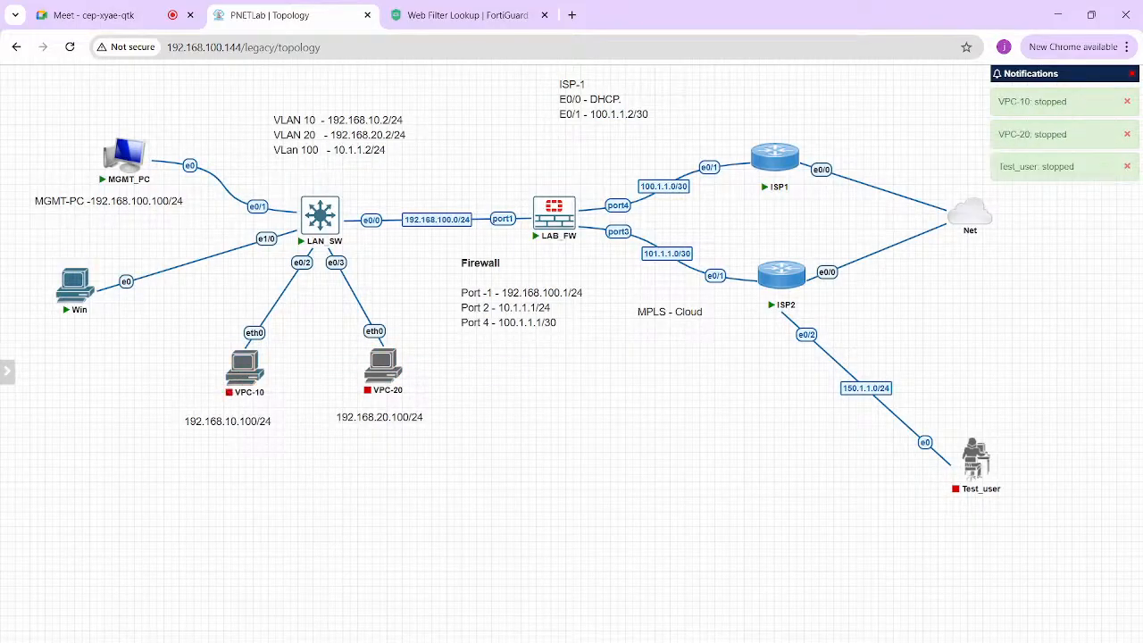
pyautogui.hotkey('alt', 'Tab')
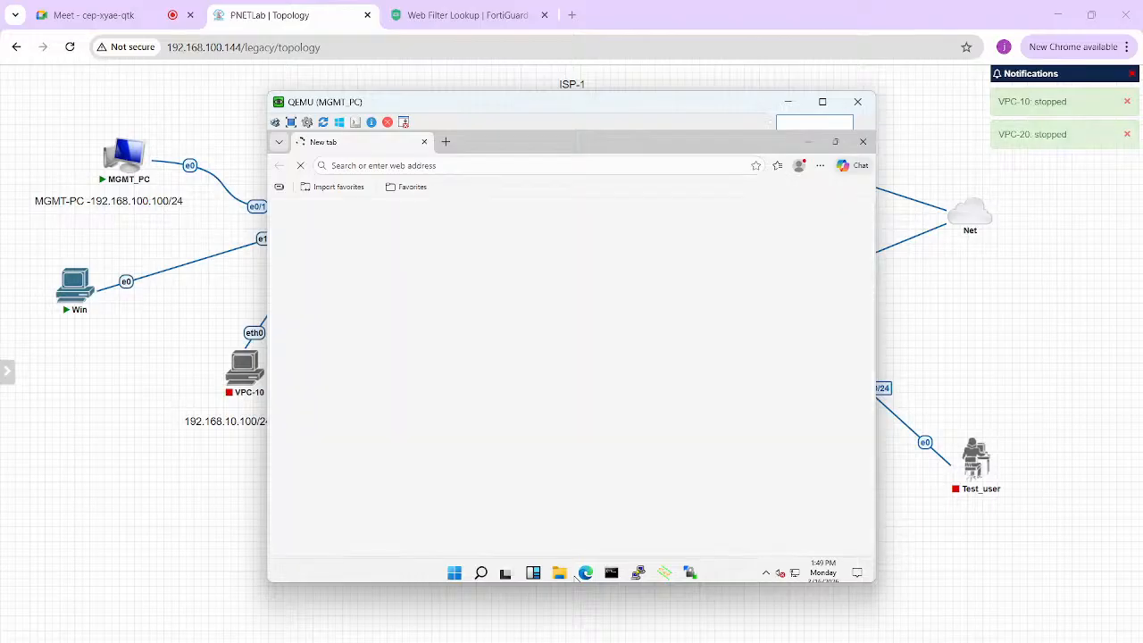
# - Load anydesk.com in MGMT_PC's Edge browser
pyautogui.hotkey('alt', 'Tab')
pyautogui.hotkey('alt', 'Tab')
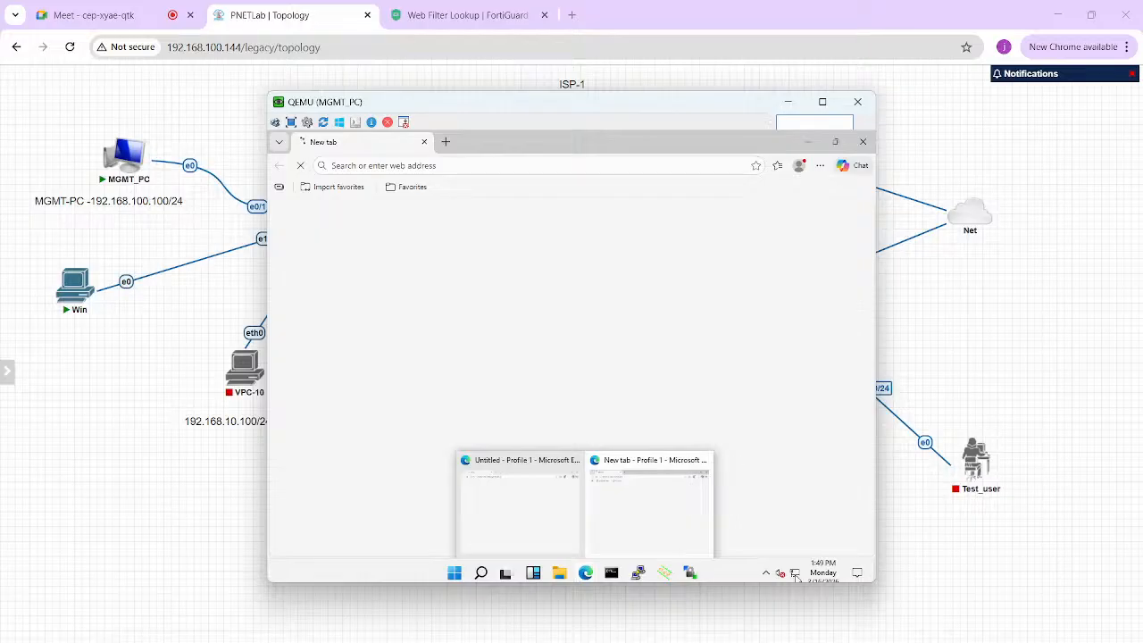
pyautogui.click(617, 167)
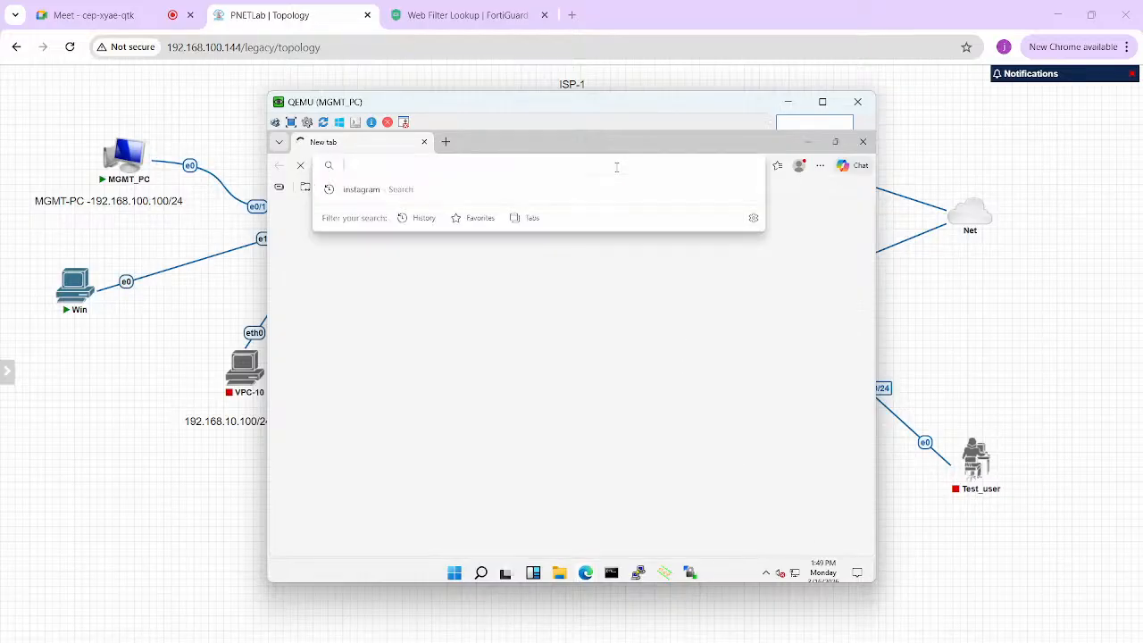
pyautogui.write('any')
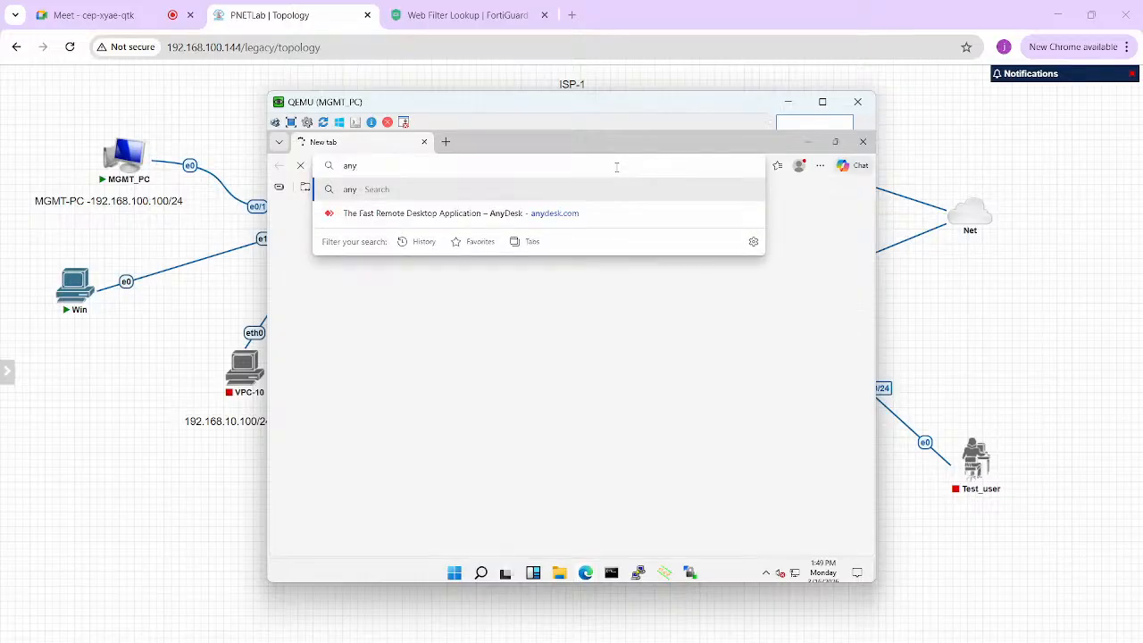
pyautogui.write('desk.com')
pyautogui.press('Return')
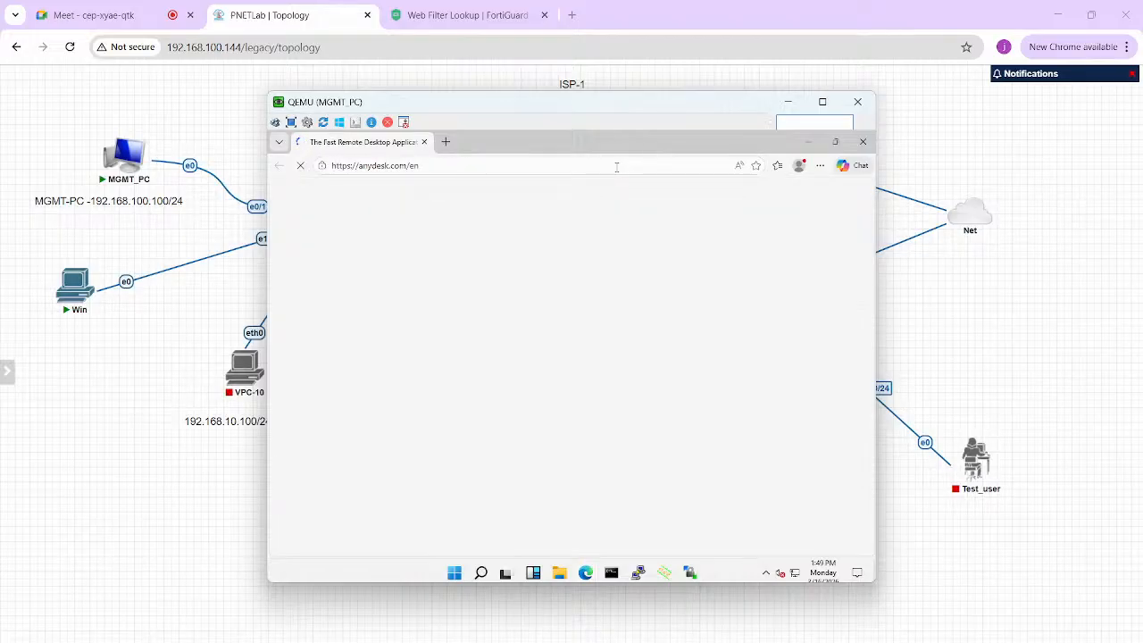
# - Open an InPrivate window and load the firewall page at 192.168.100.1 in a new tab
pyautogui.click(823, 167)
pyautogui.click(719, 225)
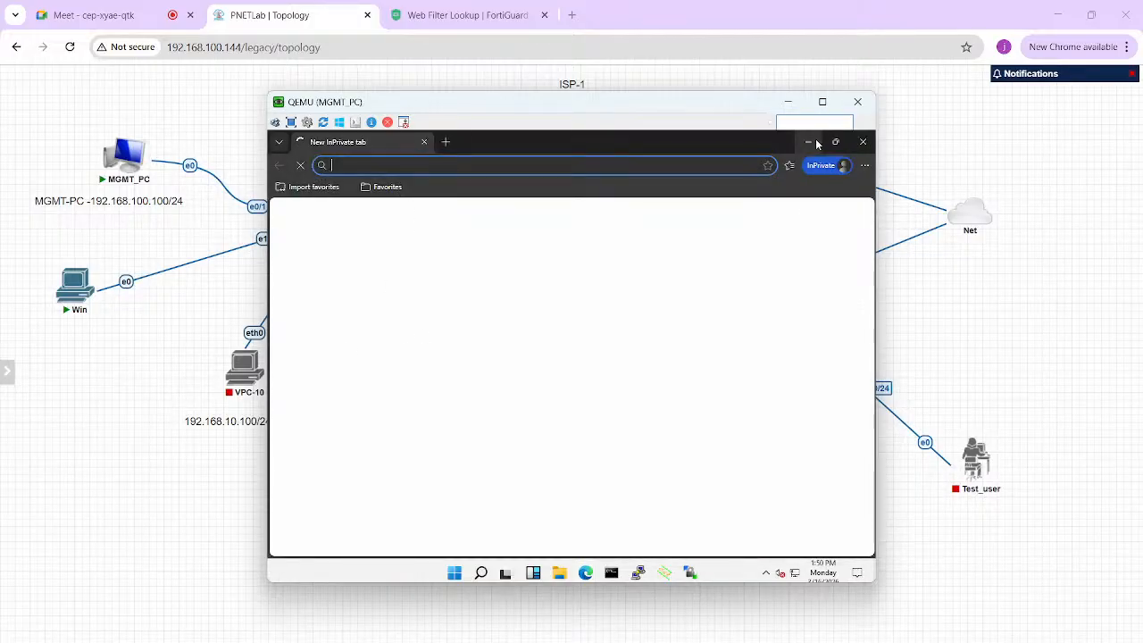
pyautogui.click(444, 142)
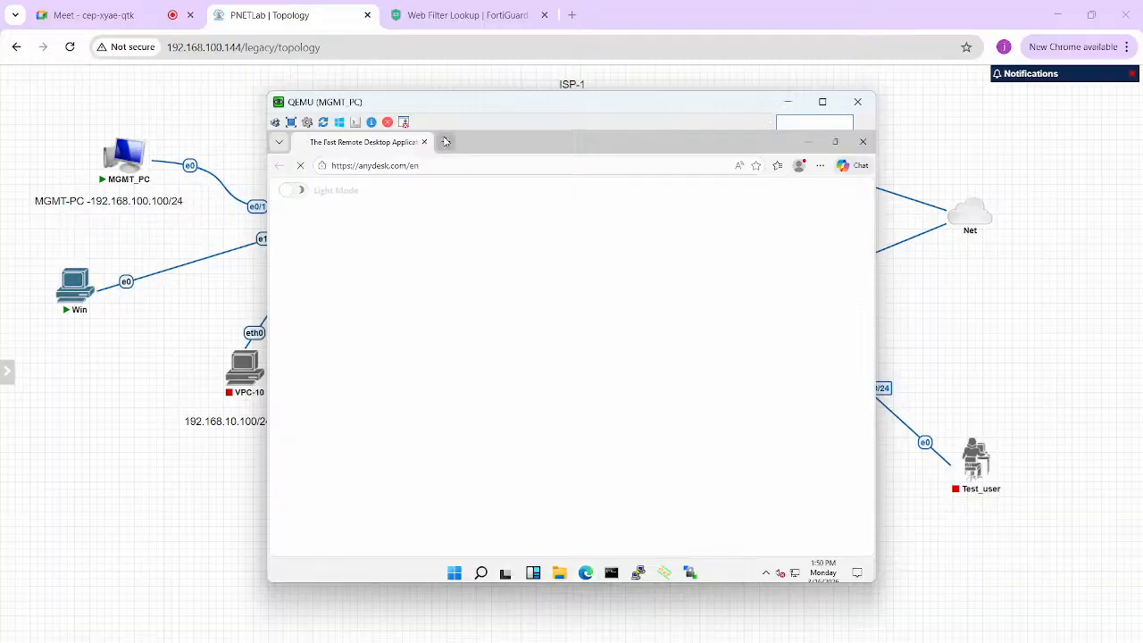
pyautogui.write('192.168.100.1')
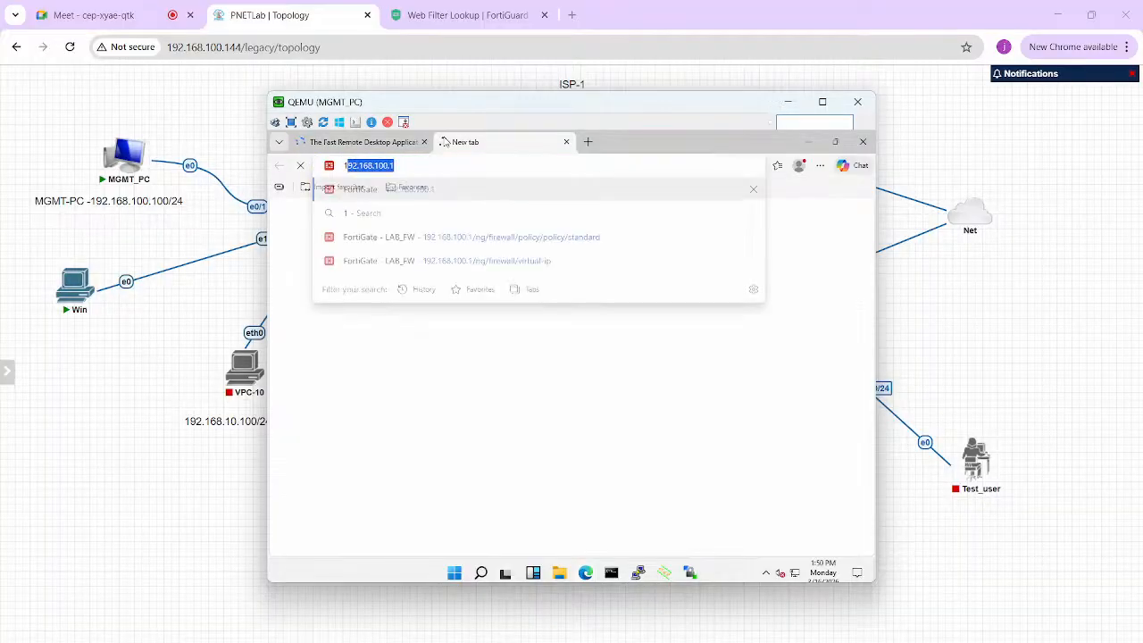
pyautogui.press('Return')
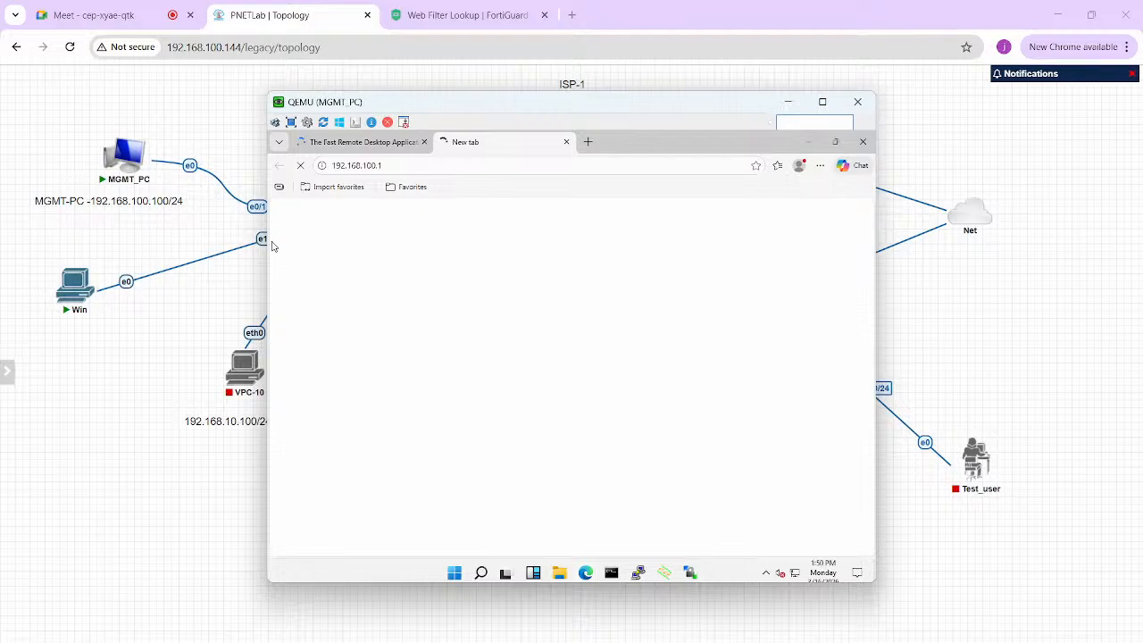
# - On the topology, handwrite 'anydesk.com' beside MGMT_PC with an arrow and underline
pyautogui.click(250, 257)
pyautogui.hotkey('alt', 'Tab')
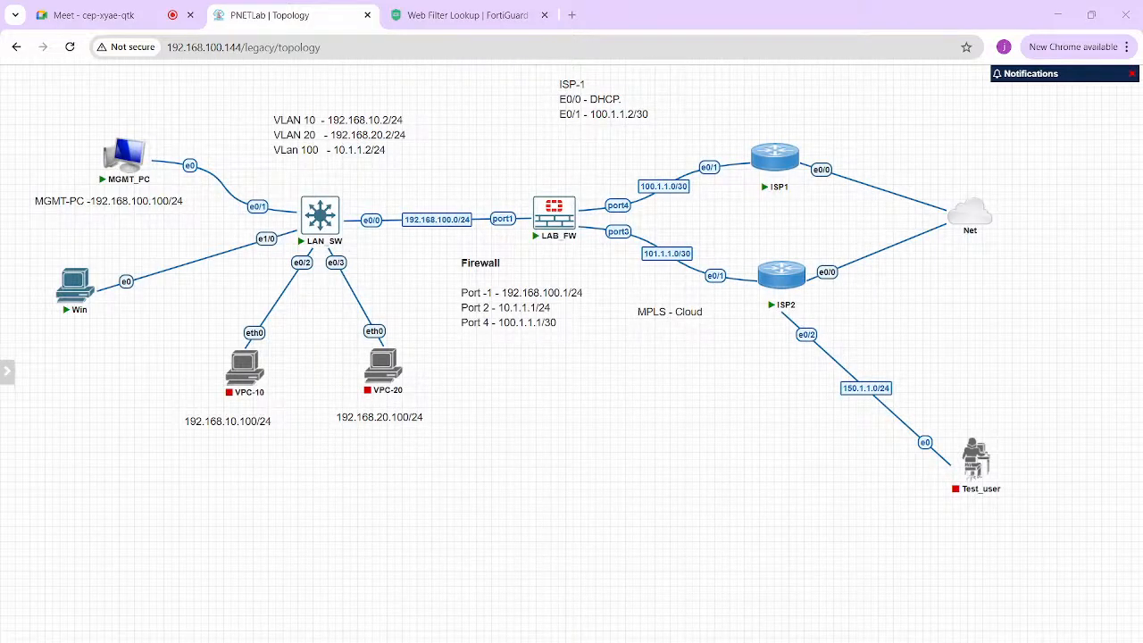
pyautogui.moveTo(141, 143)
pyautogui.mouseDown()
pyautogui.moveTo(165, 128)
pyautogui.moveTo(170, 102)
pyautogui.moveTo(186, 111)
pyautogui.moveTo(221, 83)
pyautogui.moveTo(238, 87)
pyautogui.mouseUp()
pyautogui.moveTo(250, 78); pyautogui.dragTo(270, 78)
pyautogui.moveTo(163, 106)
pyautogui.mouseDown()
pyautogui.moveTo(249, 98)
pyautogui.moveTo(309, 76)
pyautogui.mouseUp()
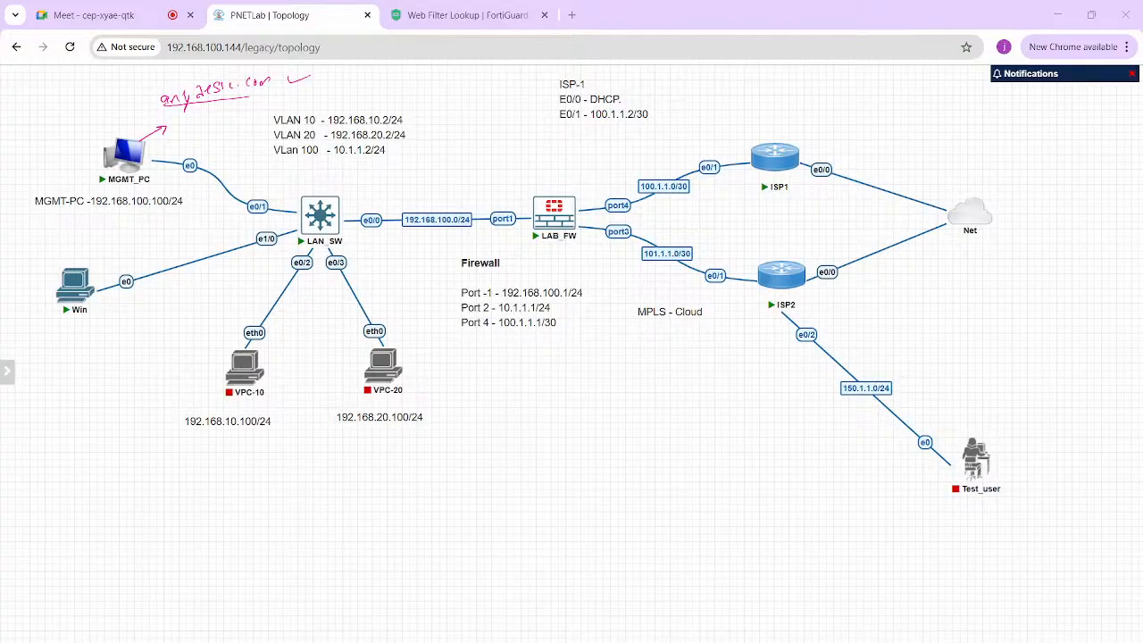
# - Write 'static' under VPC-10's address, then clear all handwritten notes and return to MGMT_PC
pyautogui.moveTo(211, 479)
pyautogui.mouseDown()
pyautogui.moveTo(229, 454)
pyautogui.moveTo(242, 464)
pyautogui.moveTo(288, 455)
pyautogui.mouseUp()
pyautogui.moveTo(211, 487)
pyautogui.mouseDown()
pyautogui.moveTo(202, 496)
pyautogui.moveTo(296, 484)
pyautogui.mouseUp()
pyautogui.press('Escape')
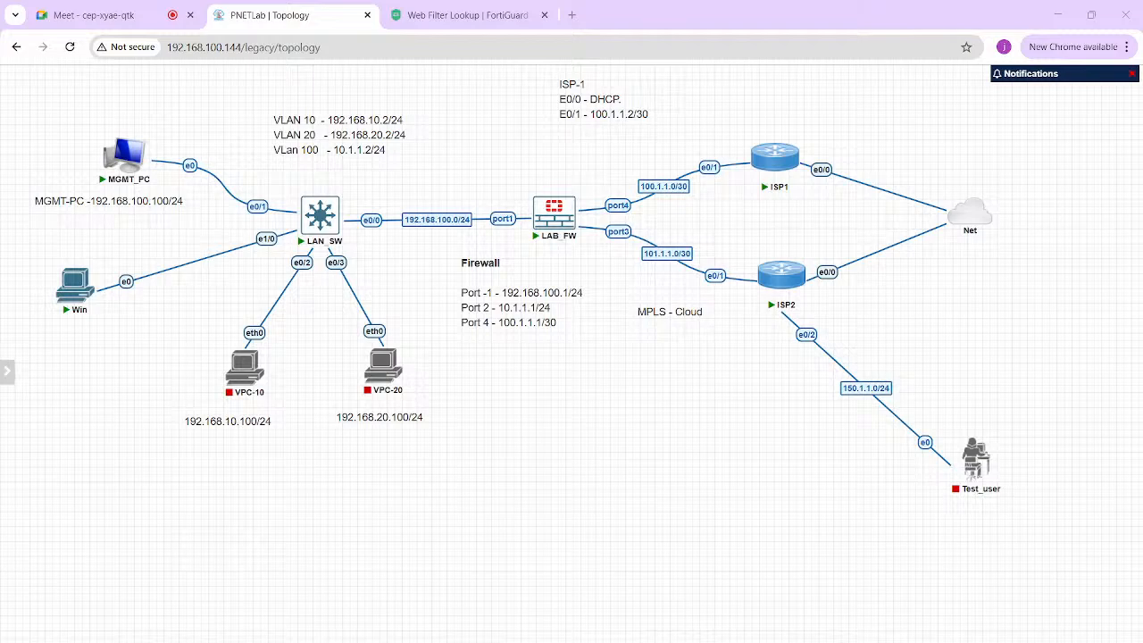
pyautogui.hotkey('alt', 'Tab')
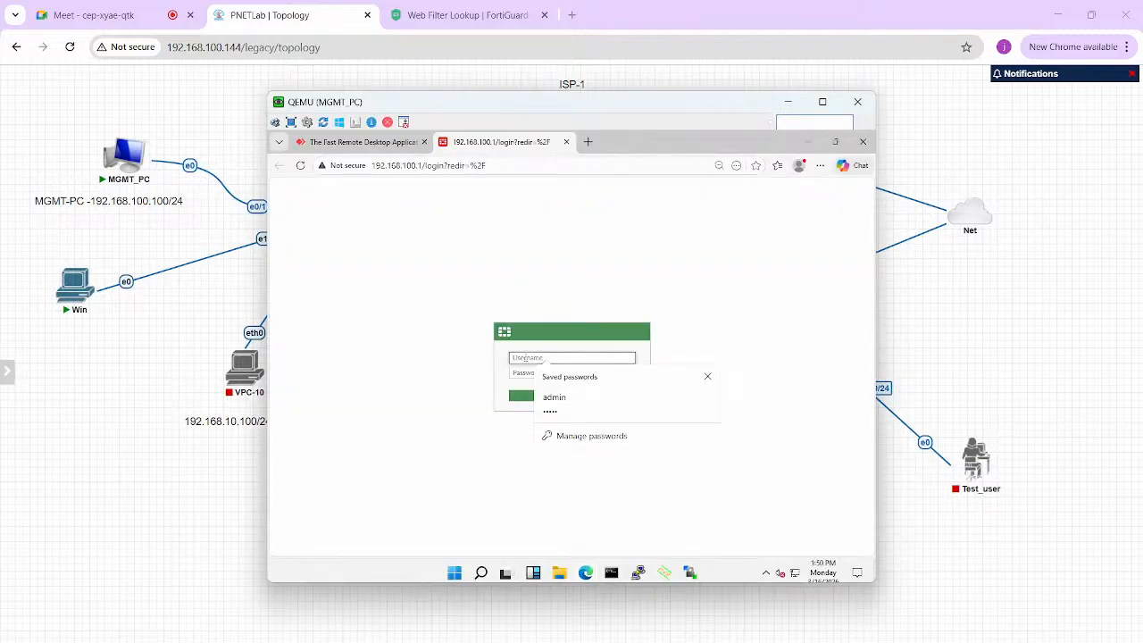
# - Log in to FortiGate with the saved admin credentials and open Security Profiles > Web Filter
pyautogui.press('Down')
pyautogui.press('Return')
pyautogui.press('Return')
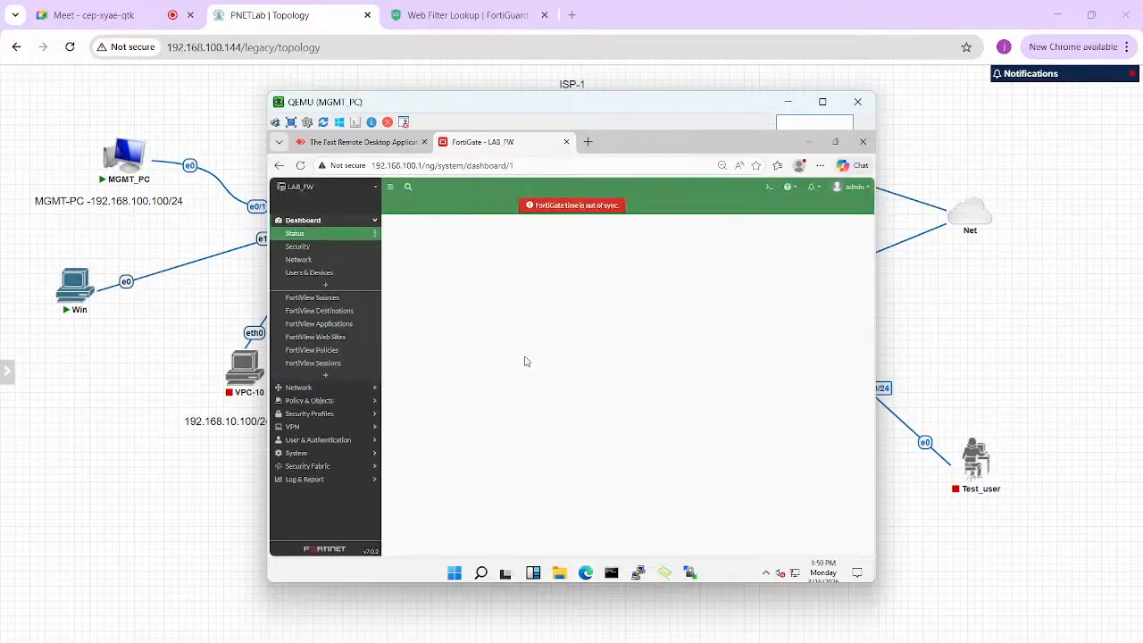
pyautogui.click(318, 417)
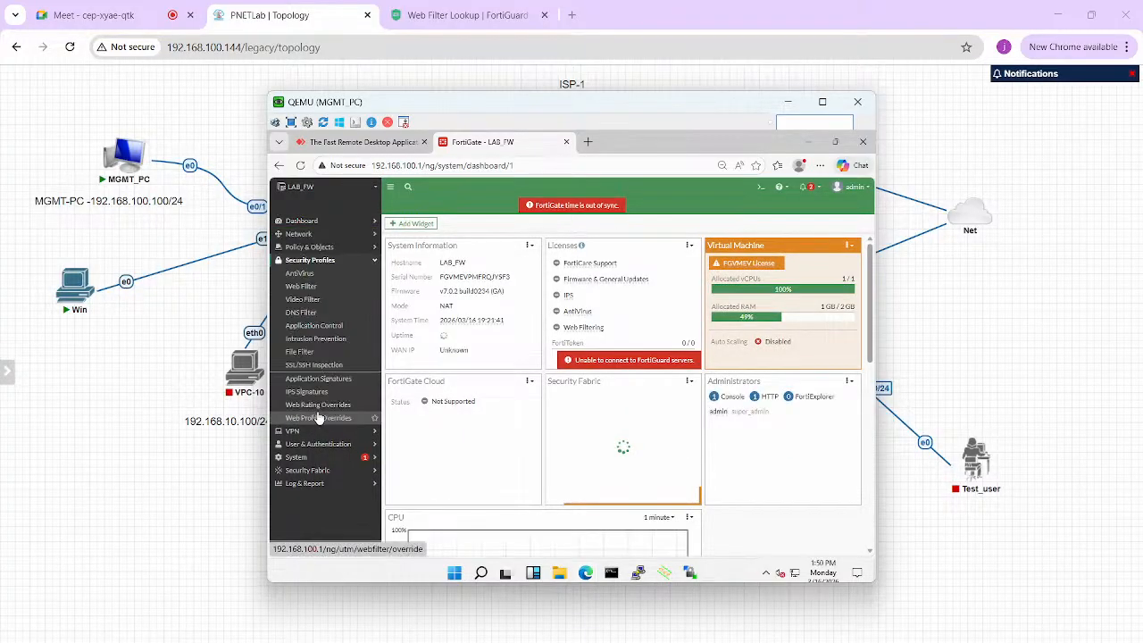
pyautogui.click(314, 288)
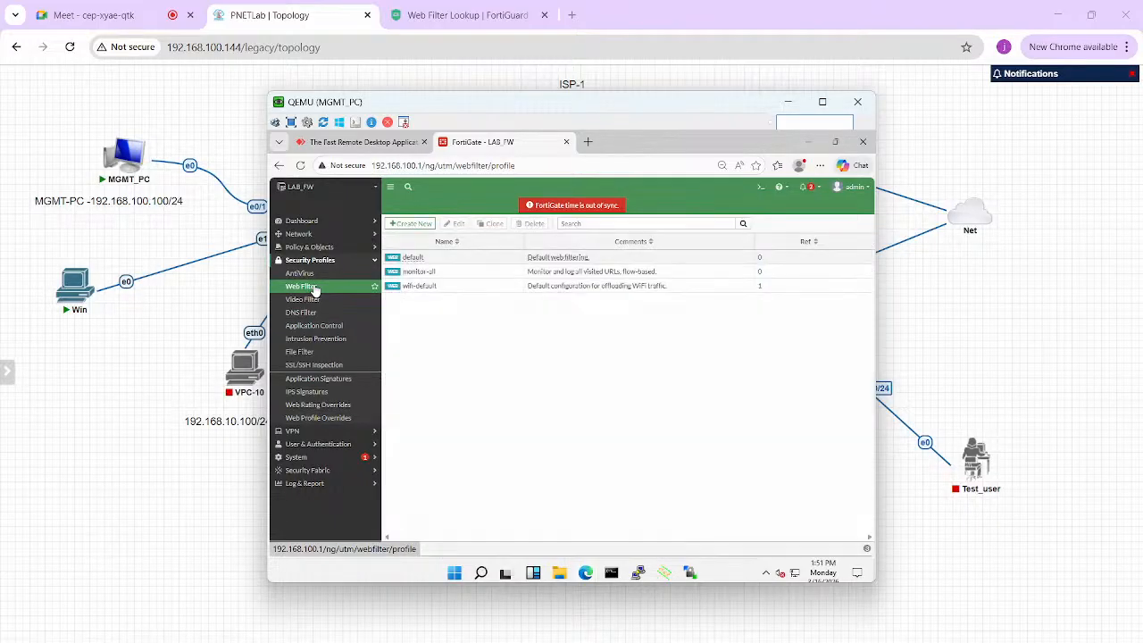
# - Create a new web filter profile named 'Web Filter' and make the remote desktop full screen
pyautogui.click(410, 226)
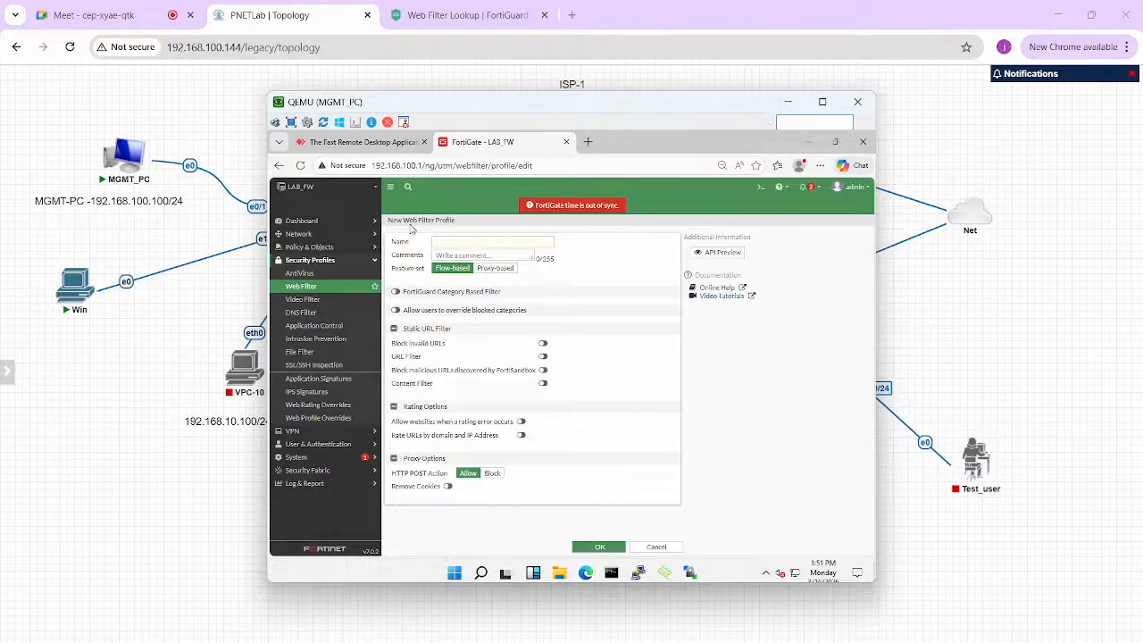
pyautogui.click(499, 241)
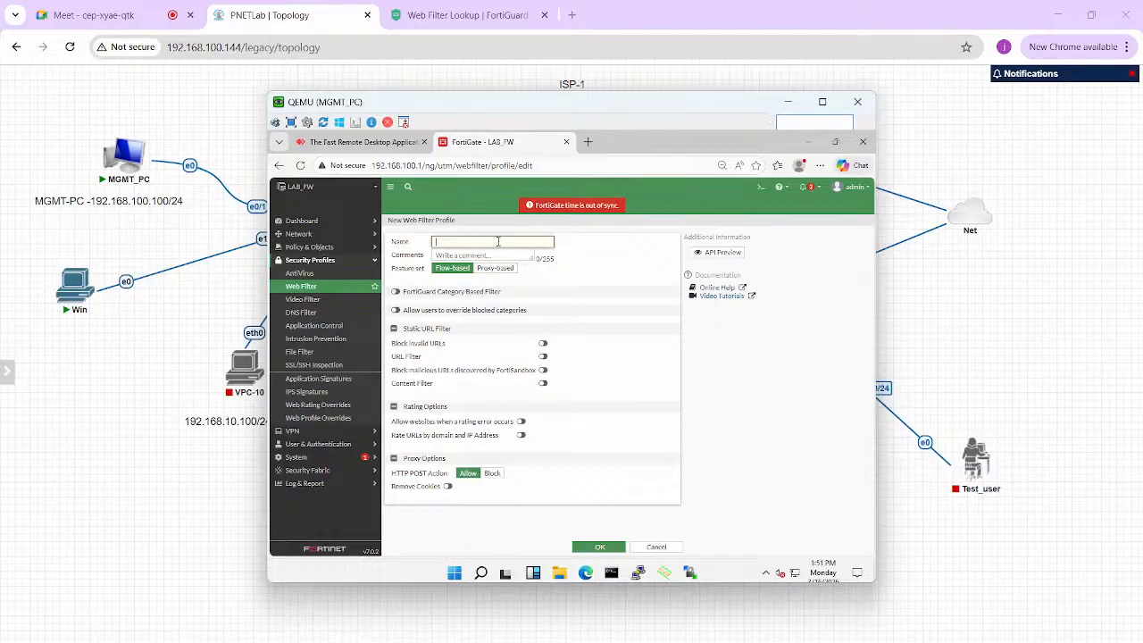
pyautogui.write('Web Filter')
pyautogui.click(823, 102)
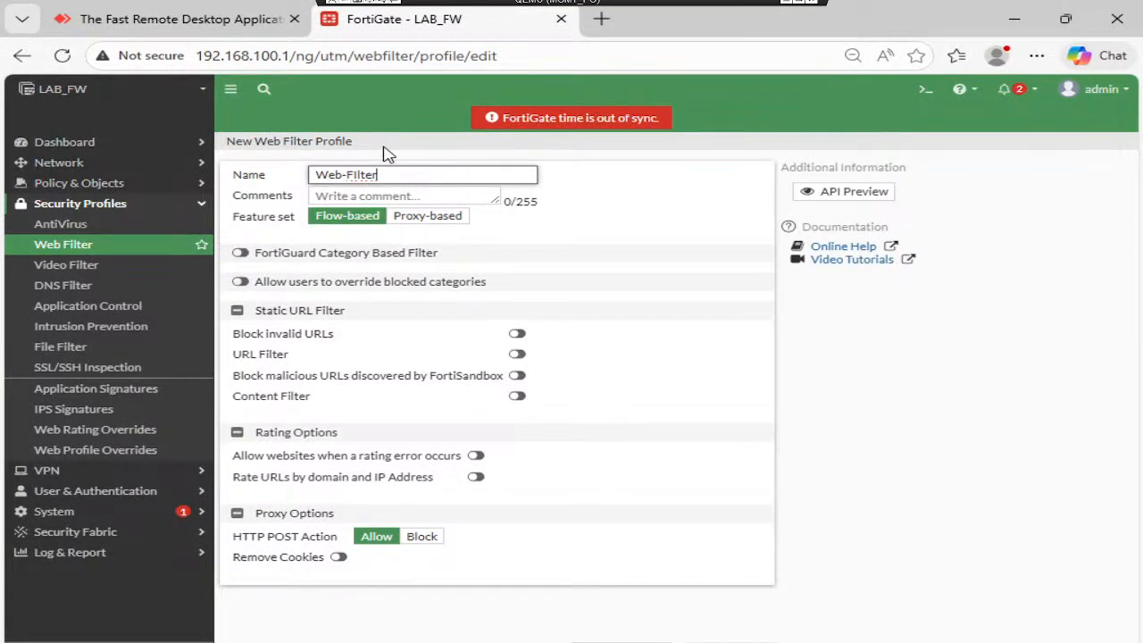
# - Enable FortiGuard category based filtering and select the Drug Abuse and Hacking categories
pyautogui.click(241, 254)
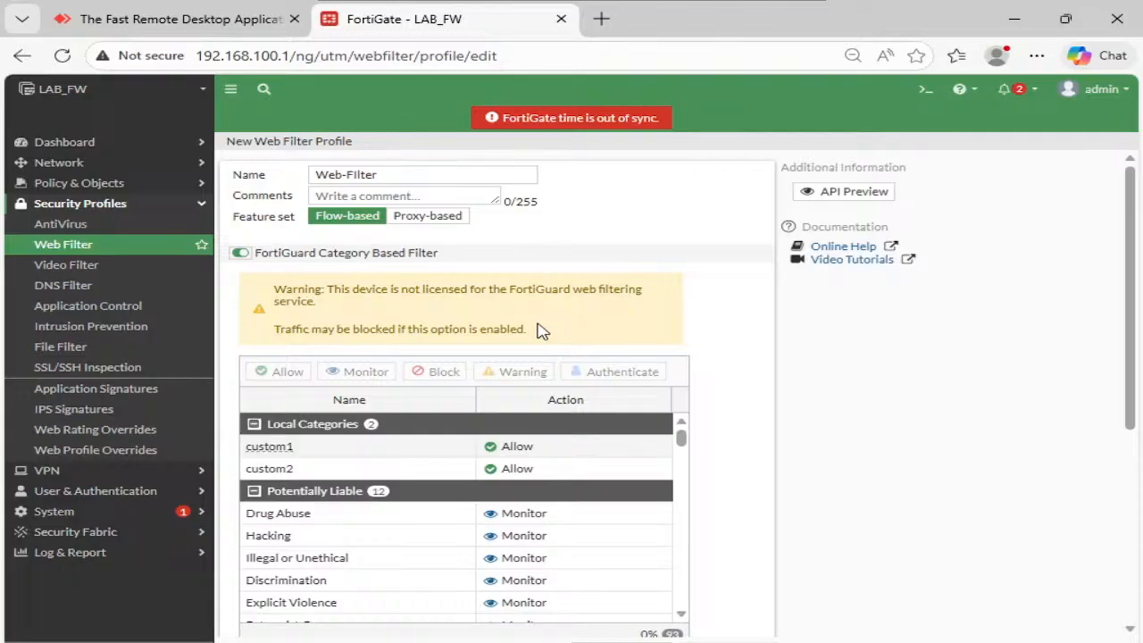
pyautogui.scroll(-1, 748, 292)
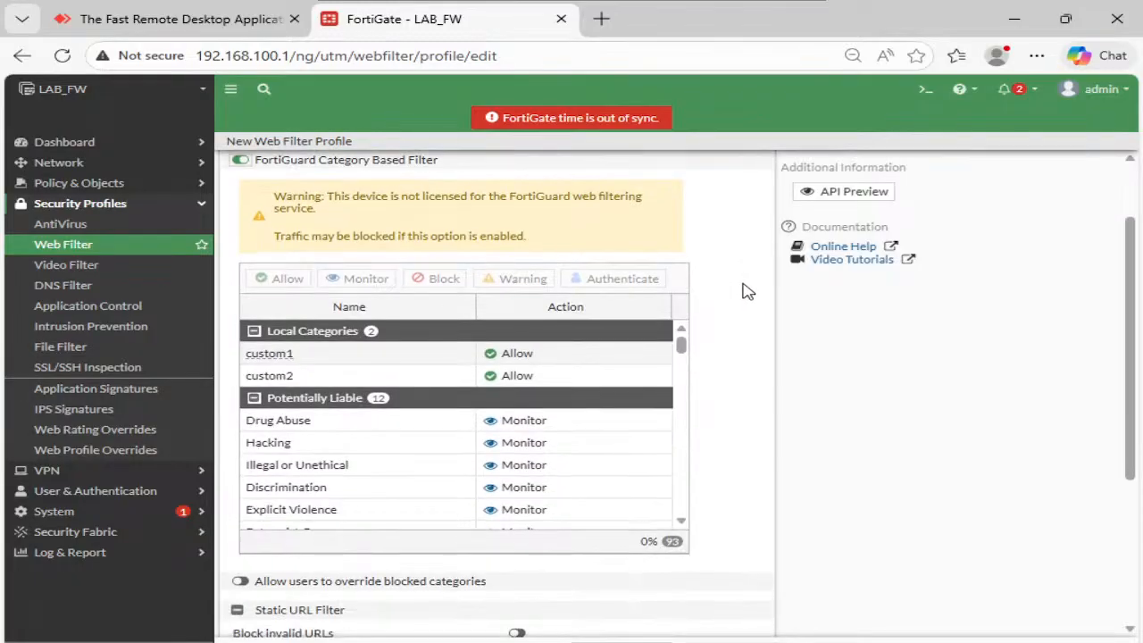
pyautogui.scroll(-1, 407, 378)
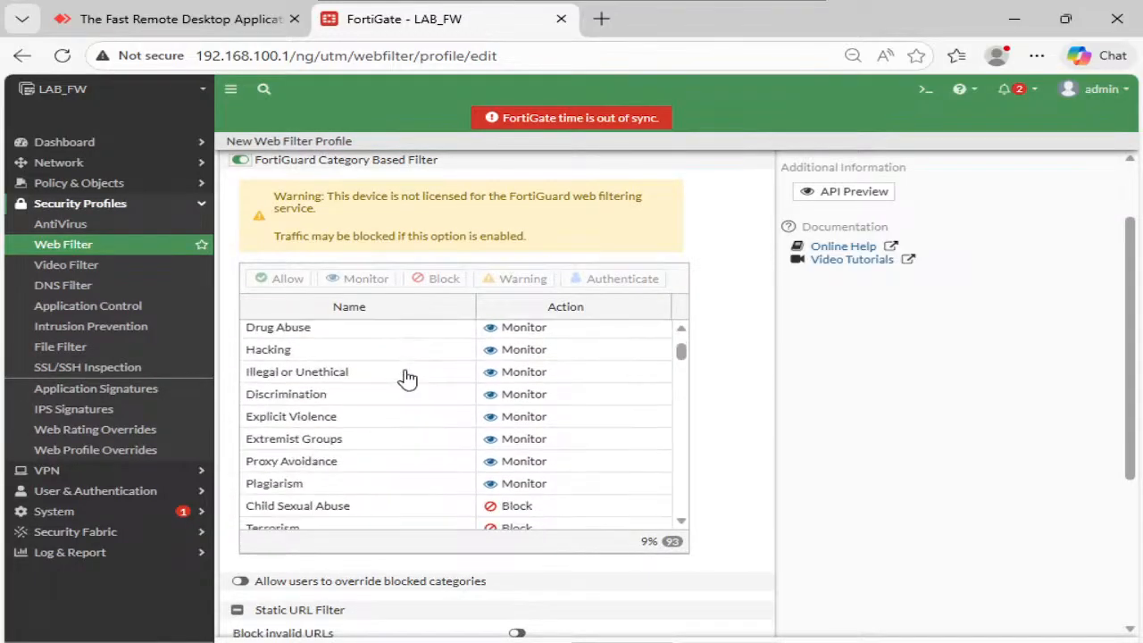
pyautogui.scroll(1, 312, 393)
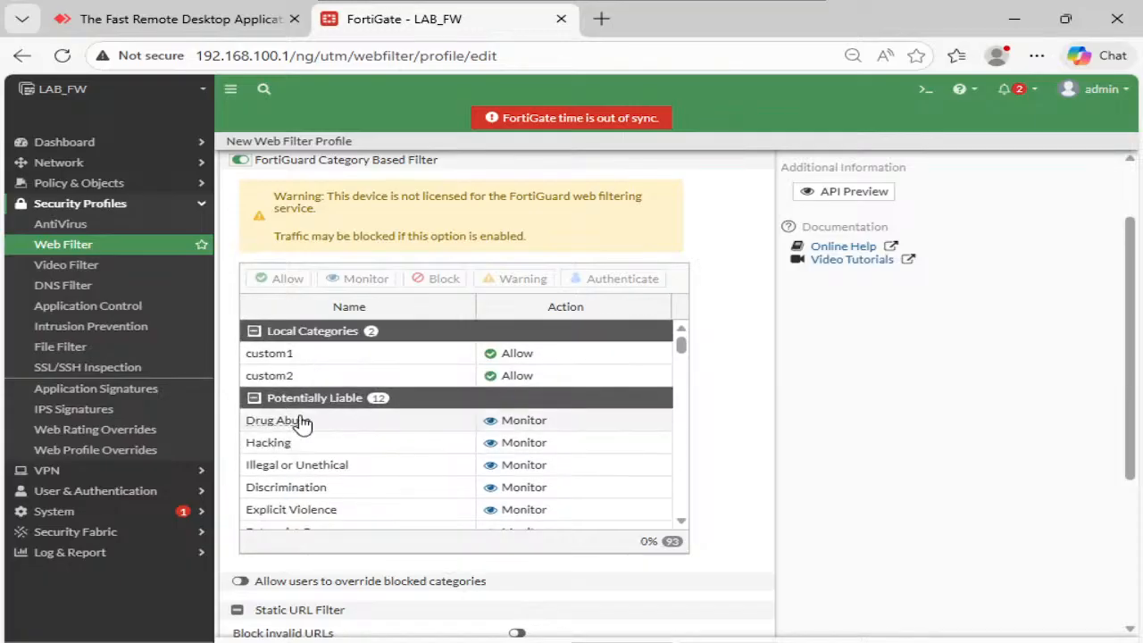
pyautogui.click(360, 424)
pyautogui.click(340, 441)
# - Select Illegal or Unethical, Proxy Avoidance and Child Sexual Abuse, then review the category list
pyautogui.scroll(-1, 362, 417)
pyautogui.click(366, 376)
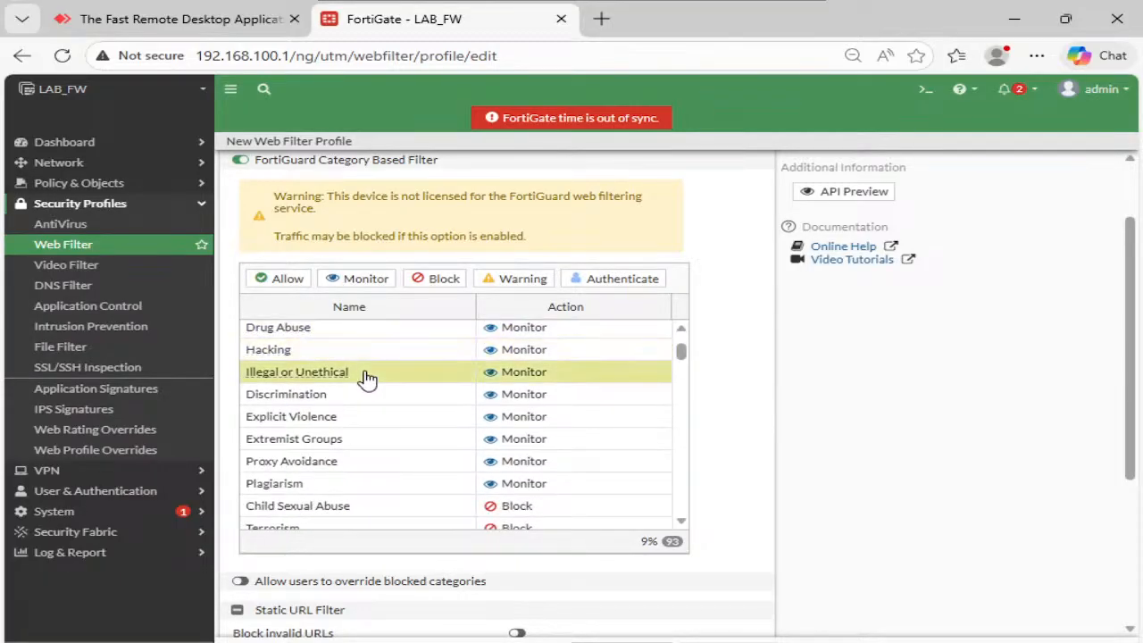
pyautogui.click(365, 462)
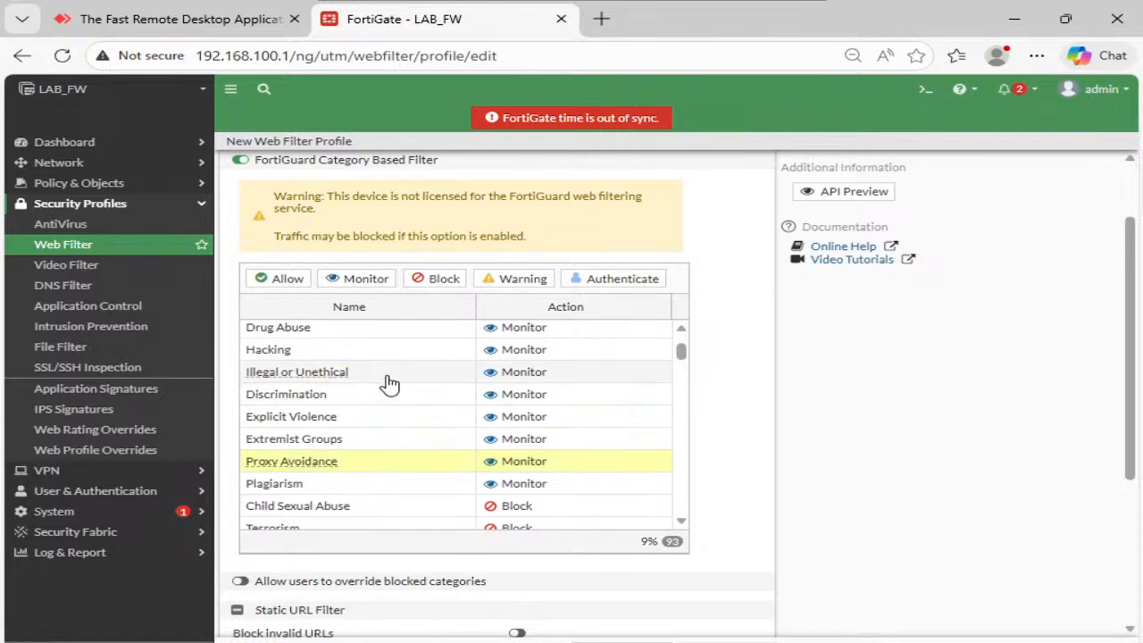
pyautogui.scroll(-1, 393, 411)
pyautogui.click(375, 415)
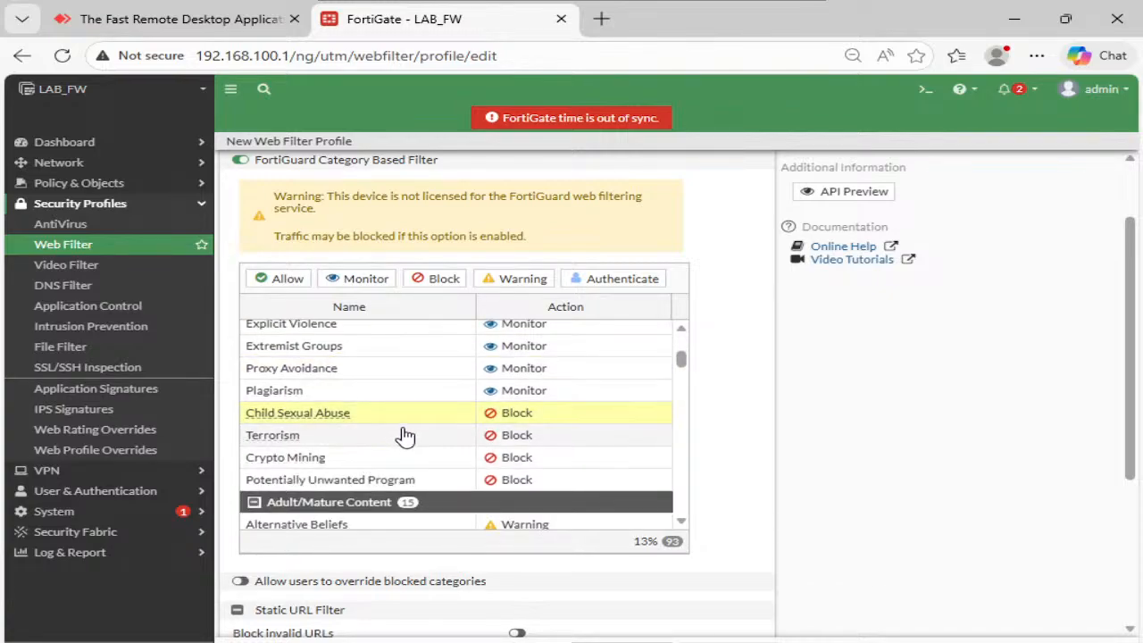
pyautogui.scroll(-1, 403, 425)
pyautogui.scroll(-1, 404, 424)
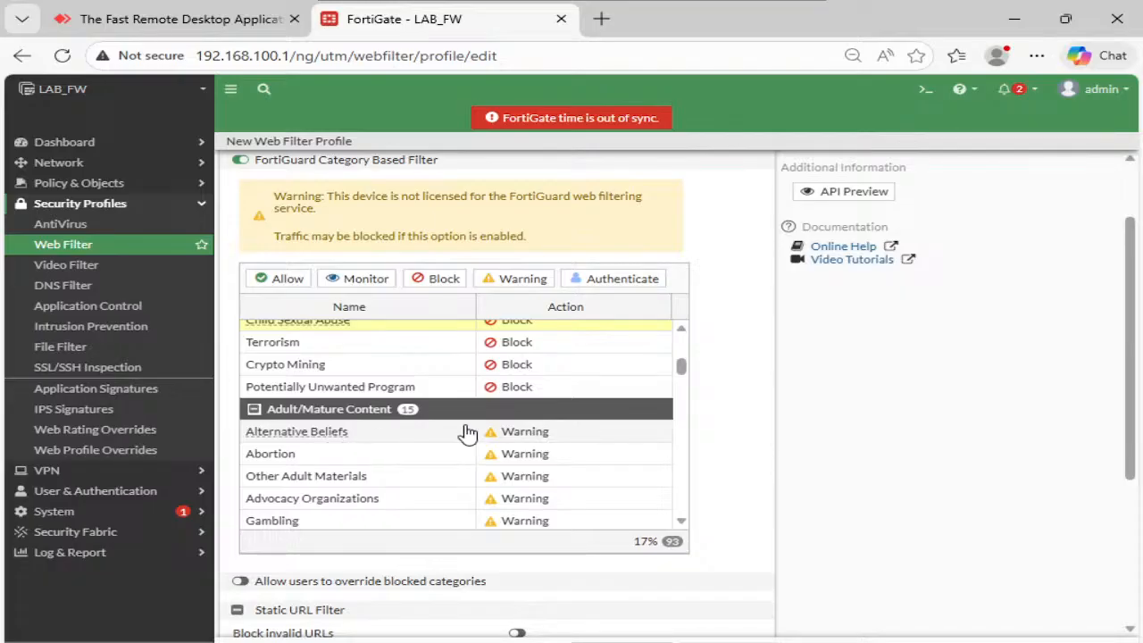
pyautogui.scroll(2, 396, 384)
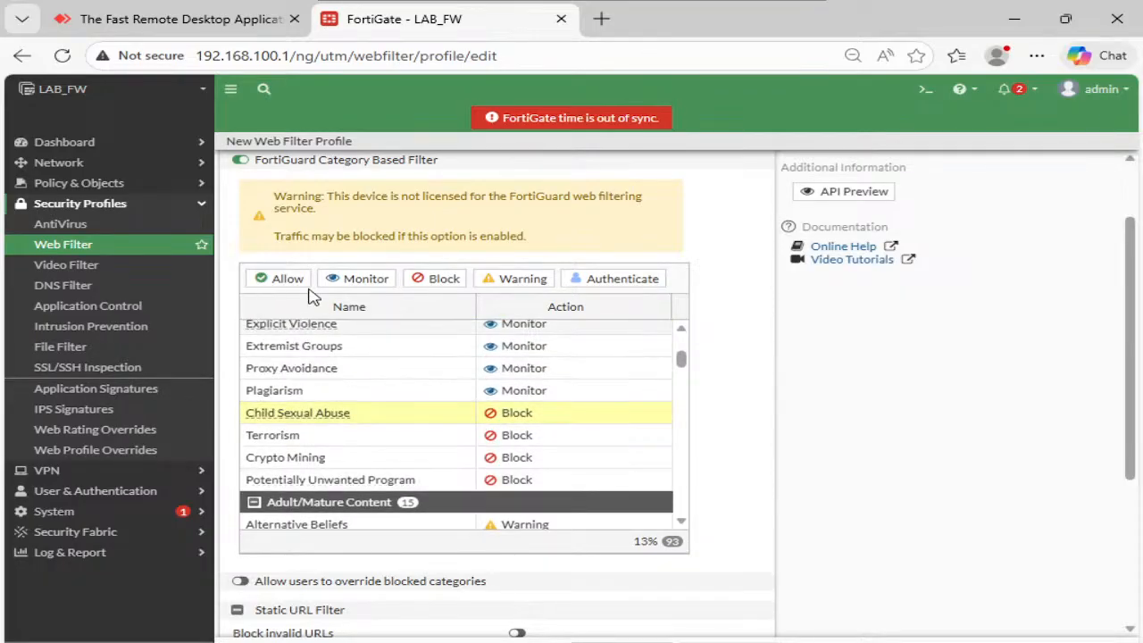
pyautogui.scroll(1, 310, 288)
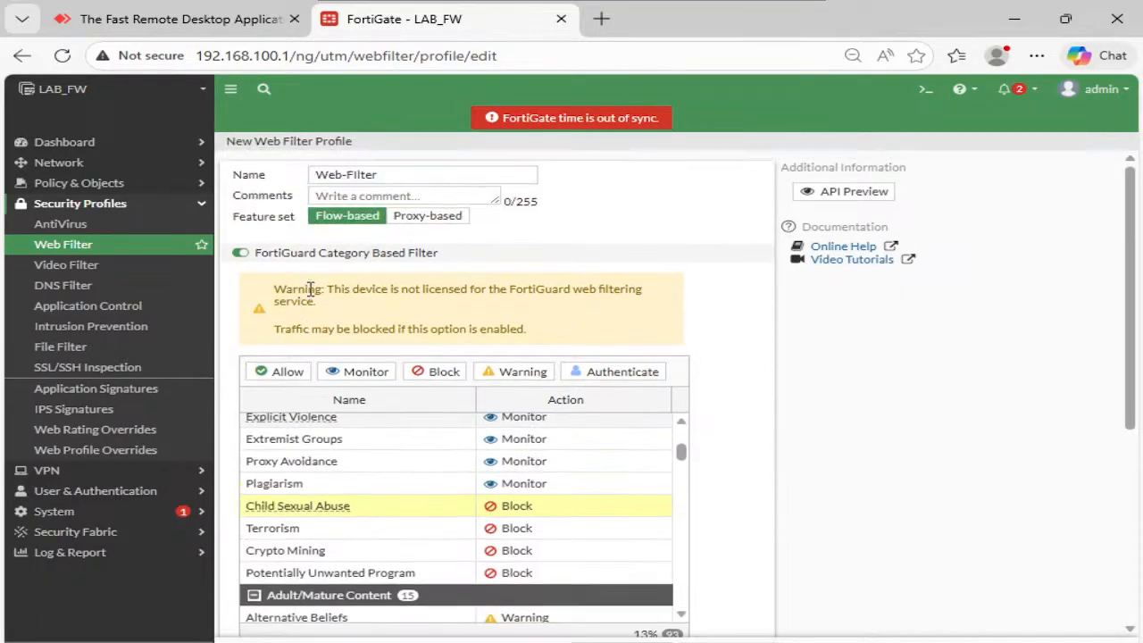
# - Turn FortiGuard category filtering off and URL Filter on, cancelling the new entry panel
pyautogui.click(241, 253)
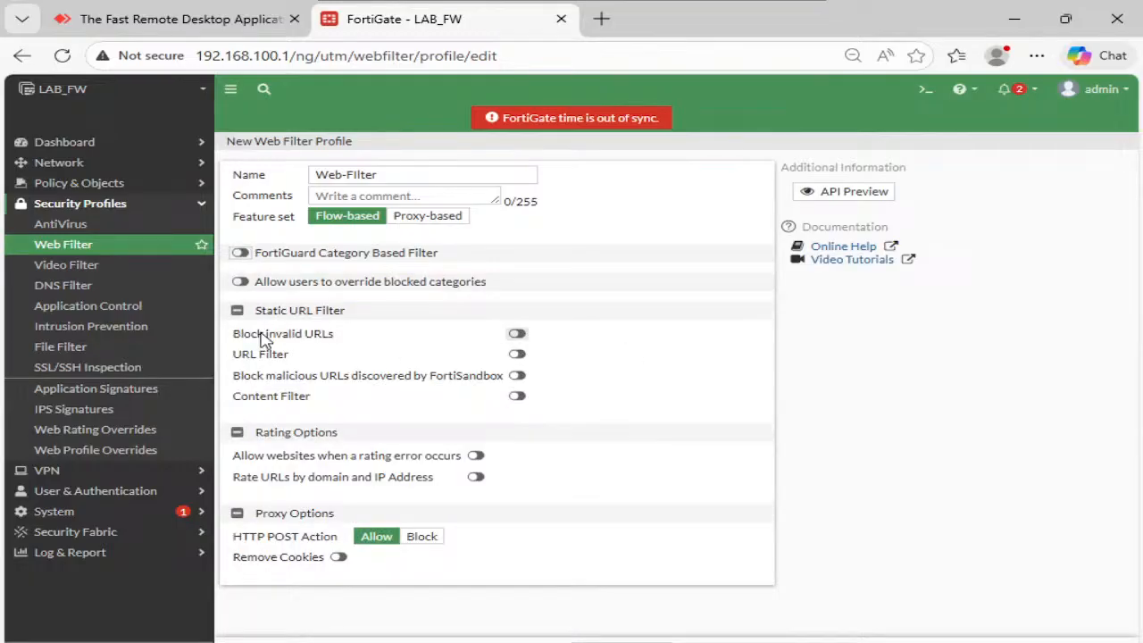
pyautogui.click(518, 356)
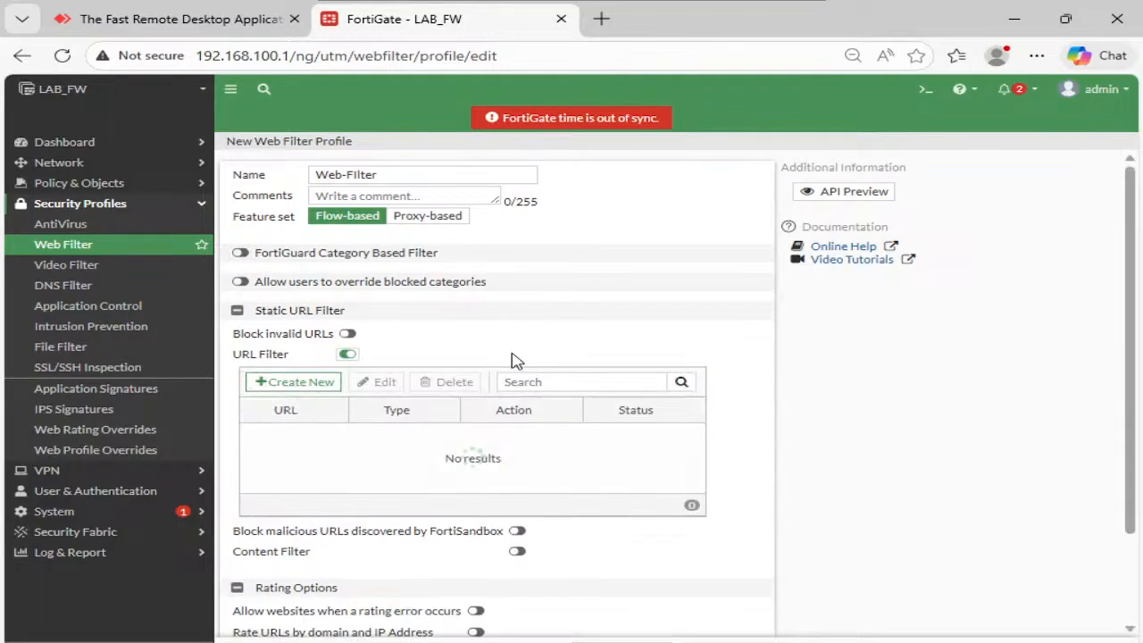
pyautogui.click(298, 382)
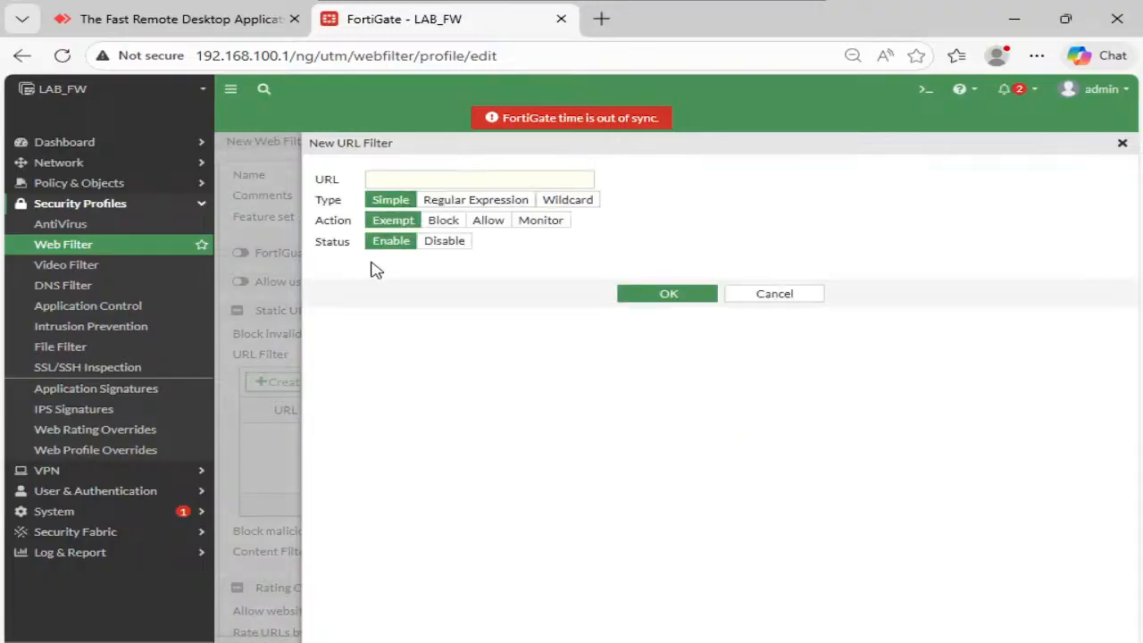
pyautogui.click(754, 296)
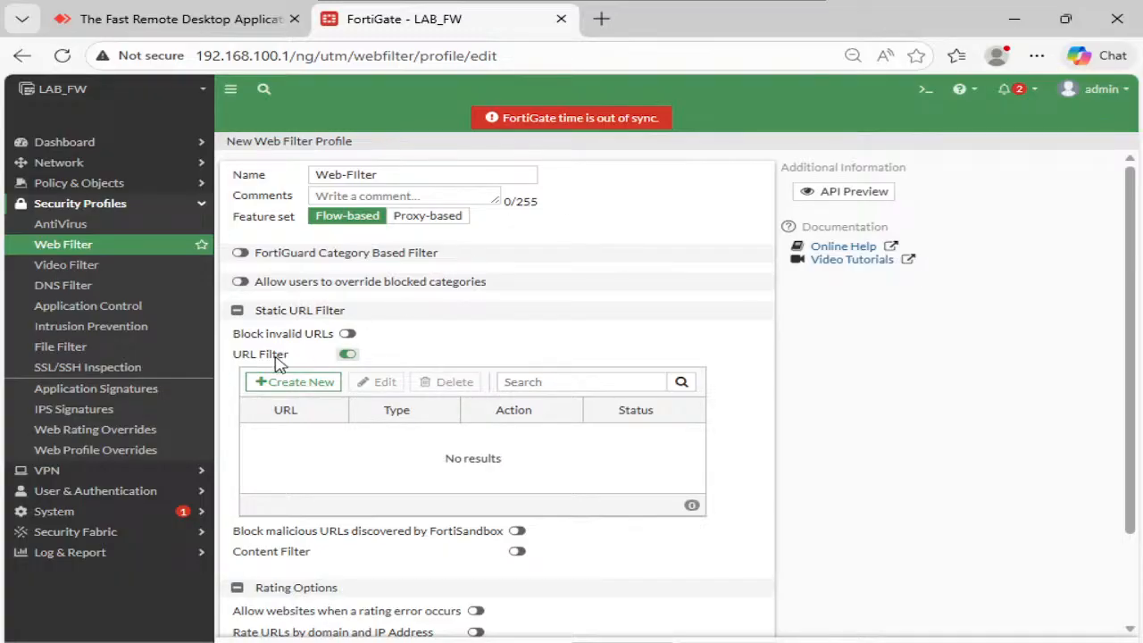
# - Add a Simple URL filter entry for anydesk.com with action Block and save it
pyautogui.click(310, 382)
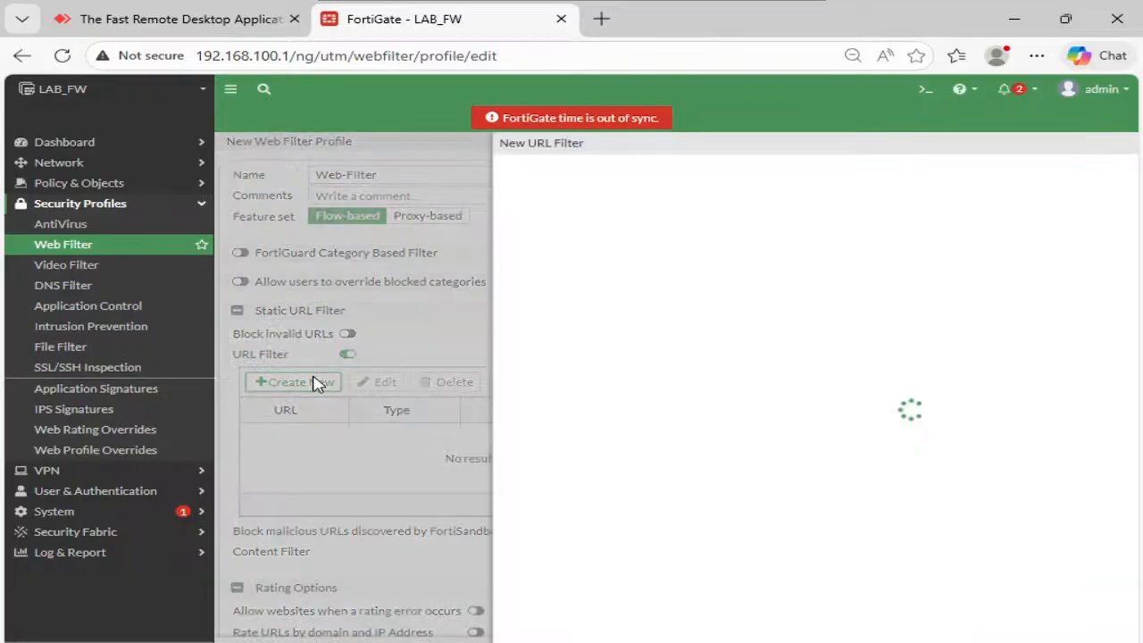
pyautogui.click(420, 175)
pyautogui.write('anydesk.com')
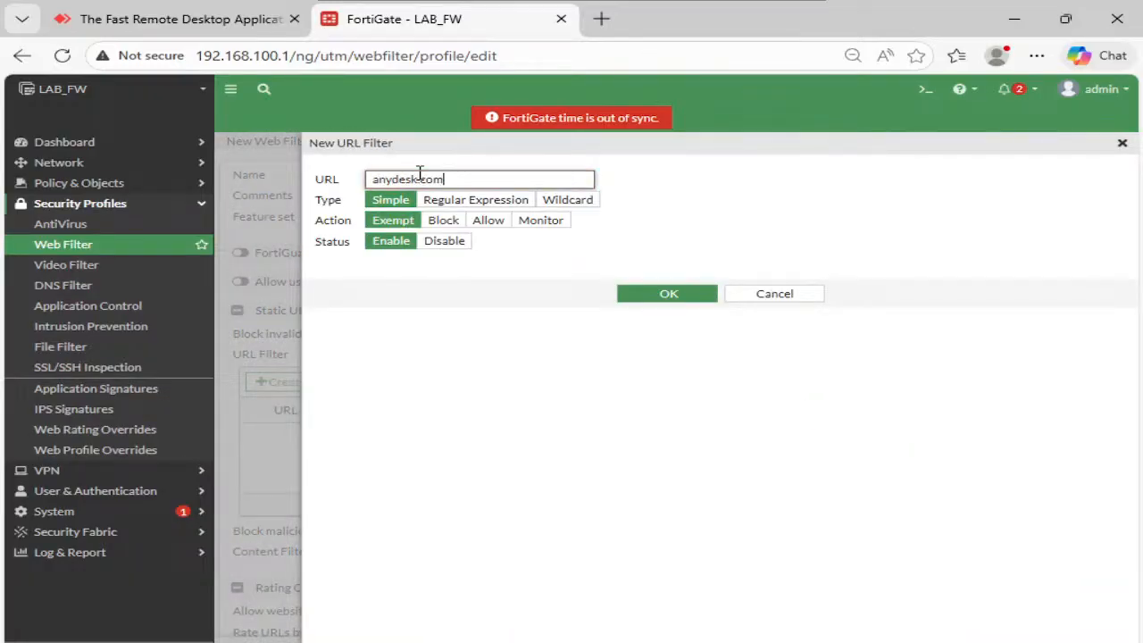
pyautogui.click(433, 223)
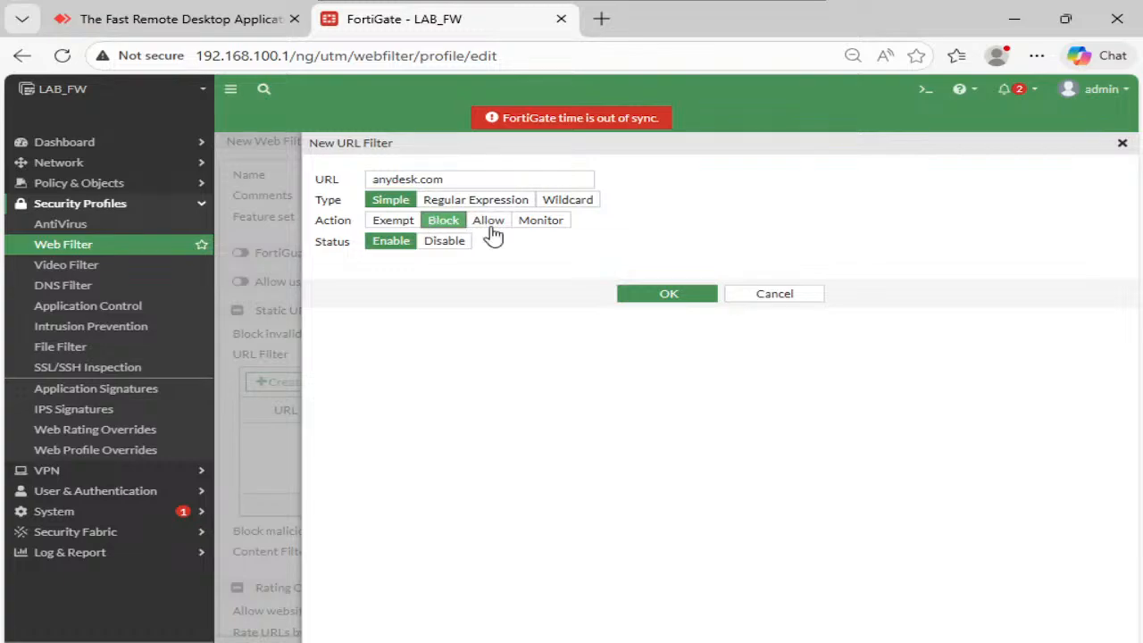
pyautogui.click(660, 293)
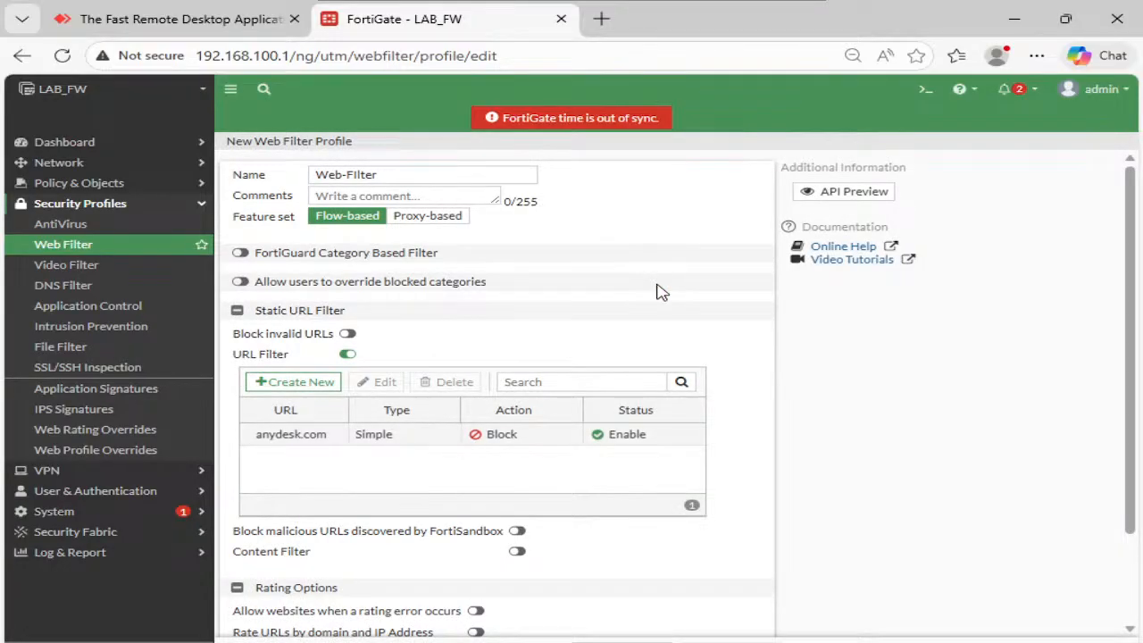
pyautogui.scroll(-2, 737, 294)
pyautogui.scroll(-1, 679, 464)
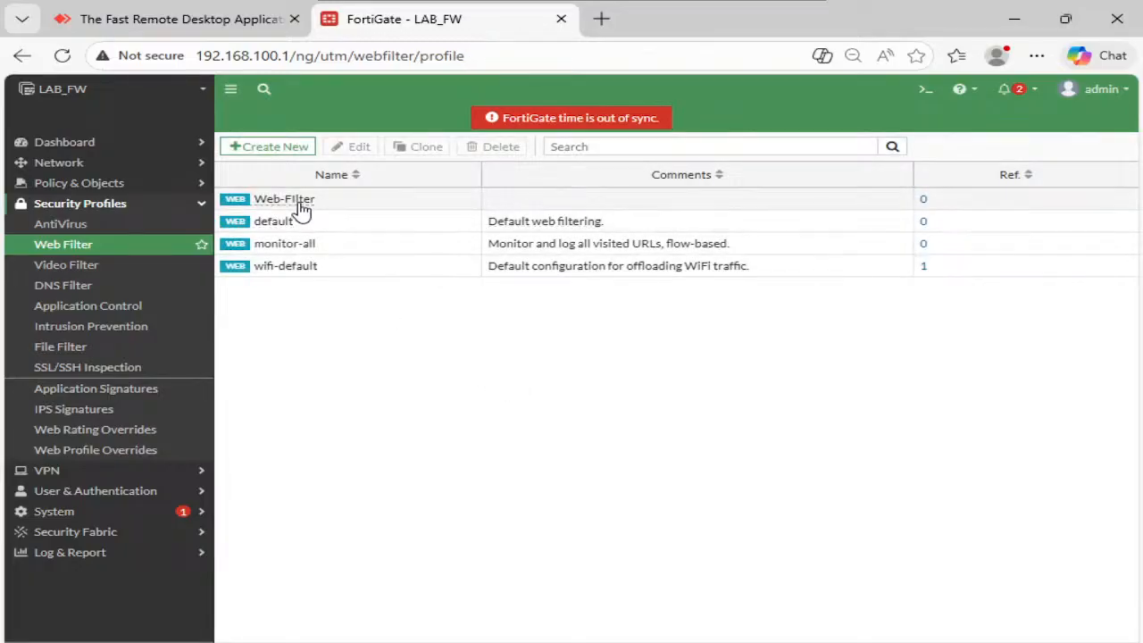
# - Select the Web-Filter profile, browse Security Fabric and Log & Report, then view Network > Interfaces
pyautogui.click(308, 208)
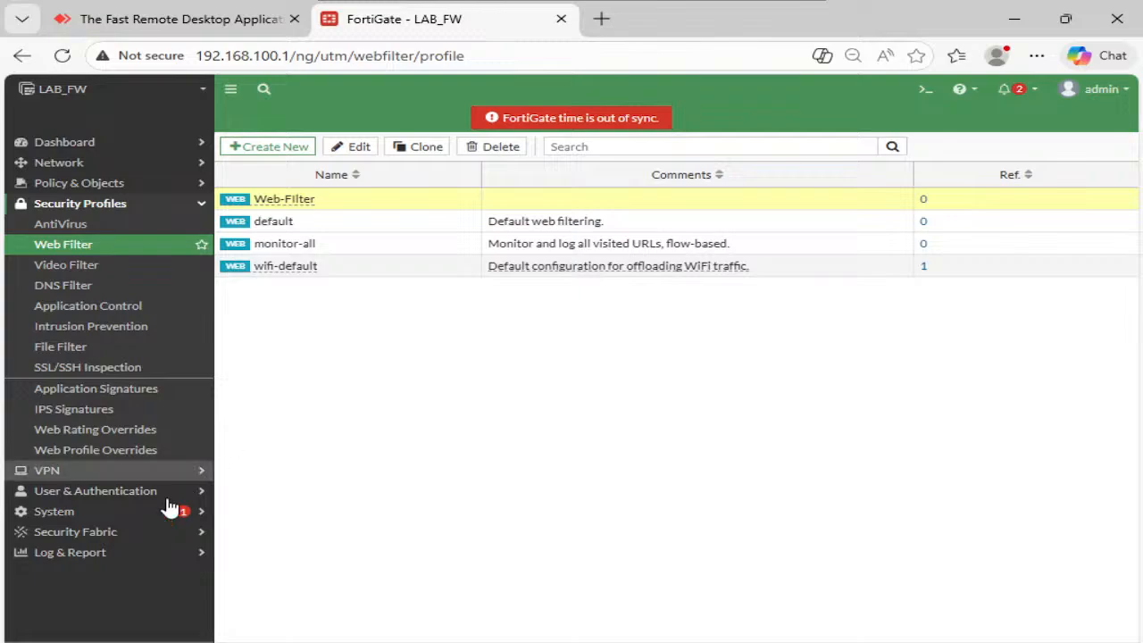
pyautogui.click(122, 534)
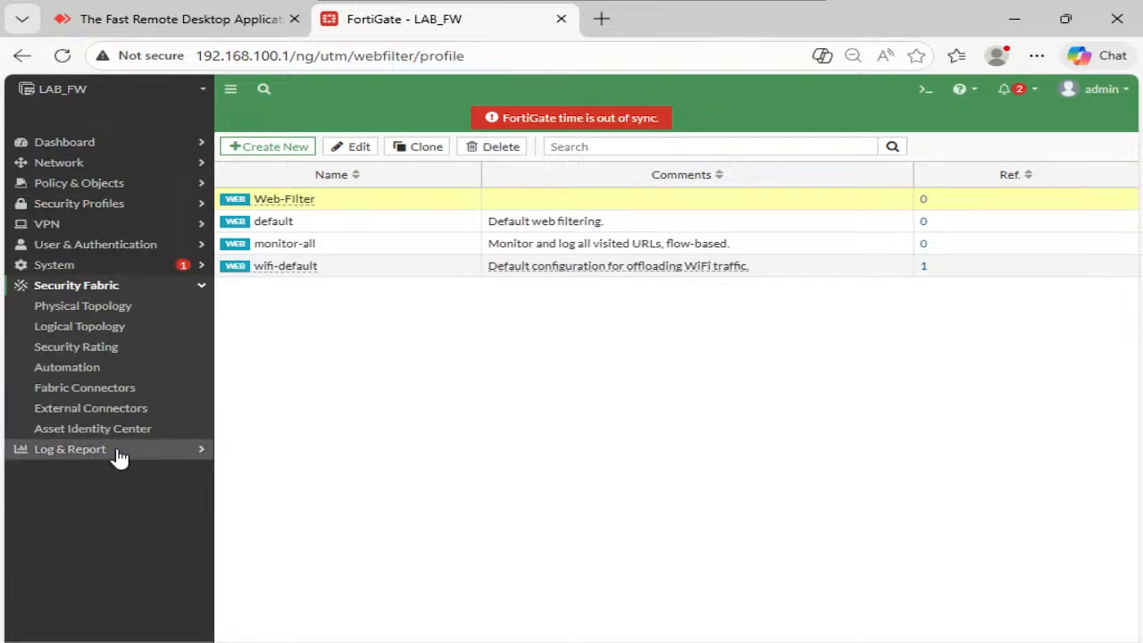
pyautogui.click(117, 450)
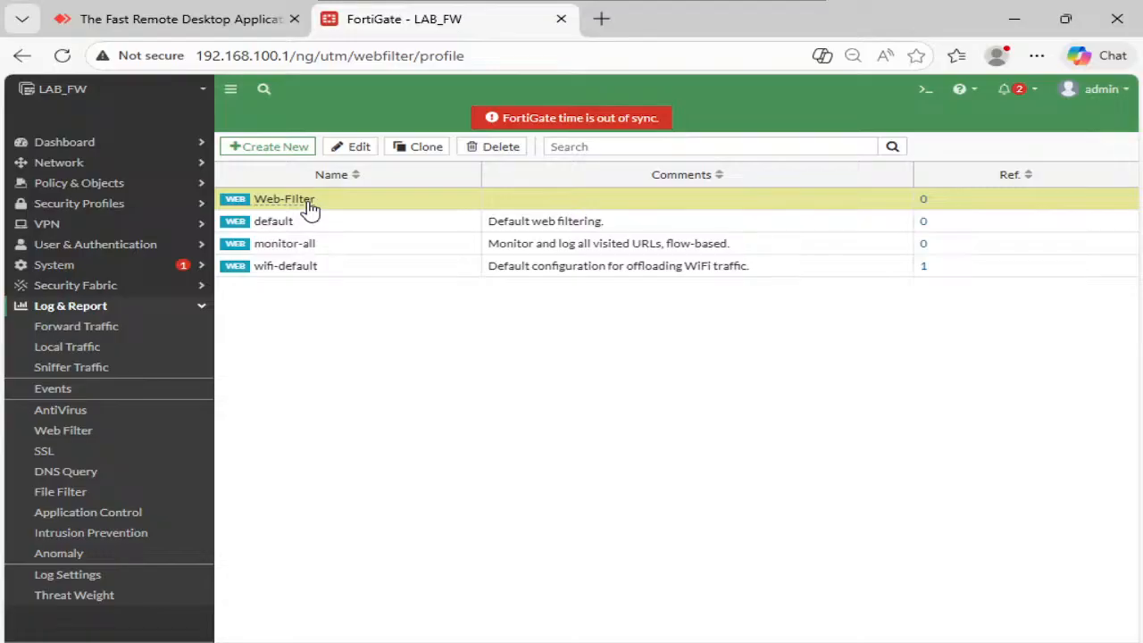
pyautogui.click(40, 167)
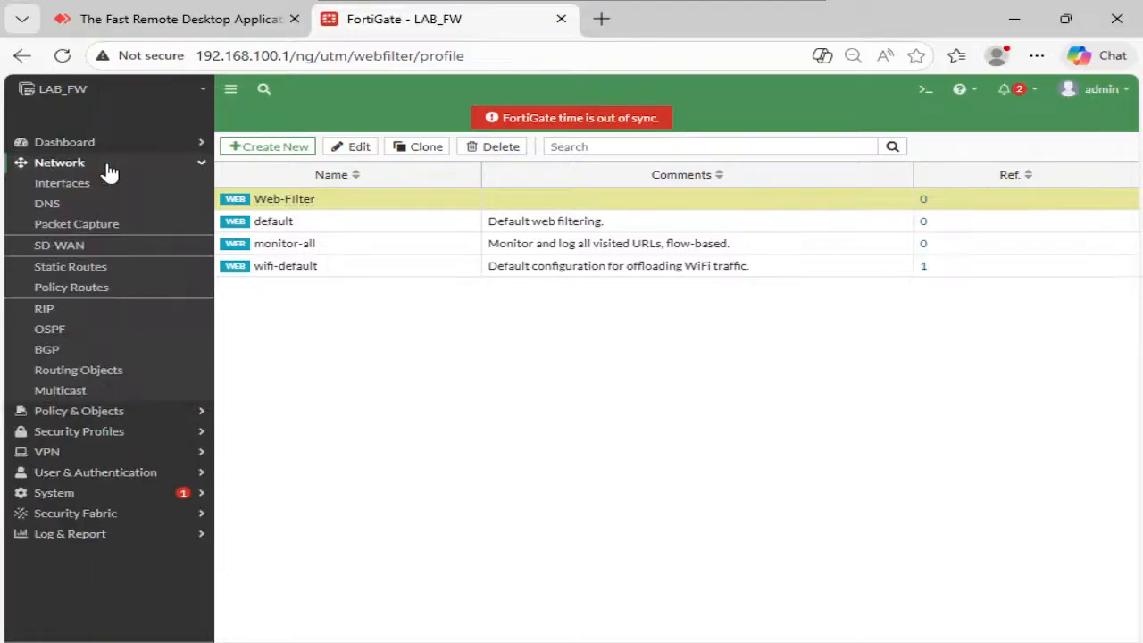
pyautogui.click(90, 184)
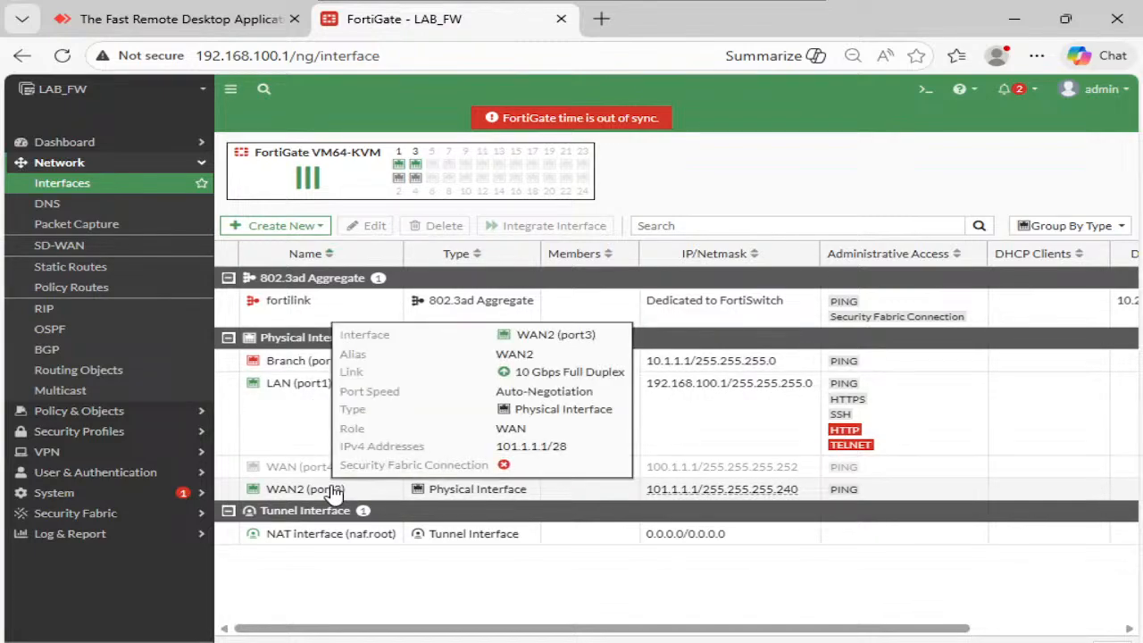
pyautogui.click(93, 414)
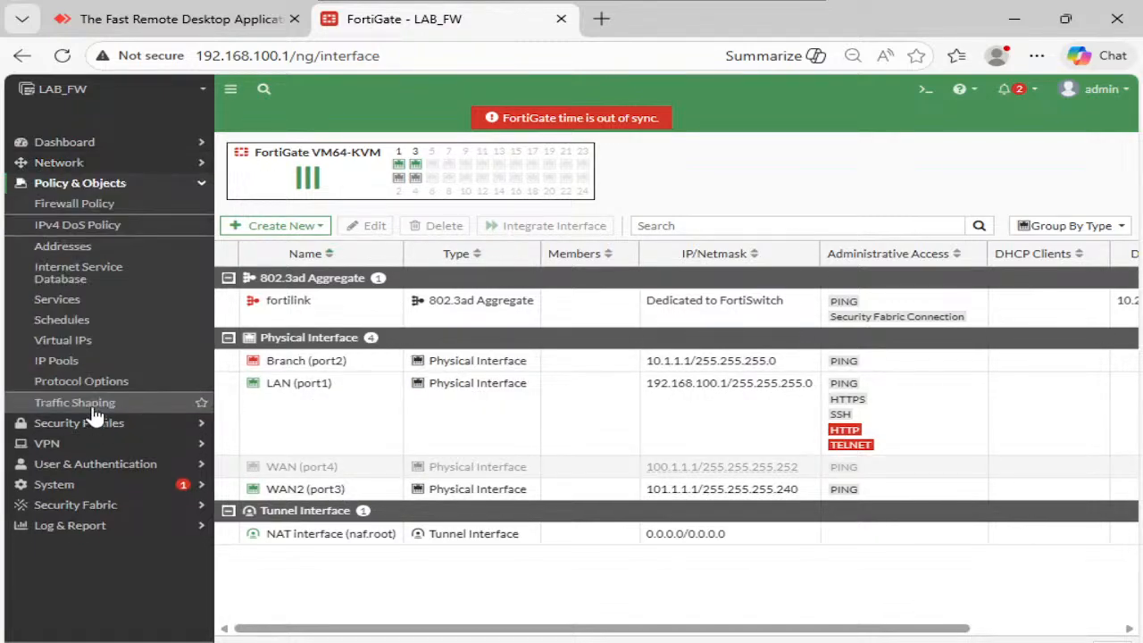
# - Show firewall policies in Interface Pair View and edit the WAN2 policy (ID 4)
pyautogui.click(72, 207)
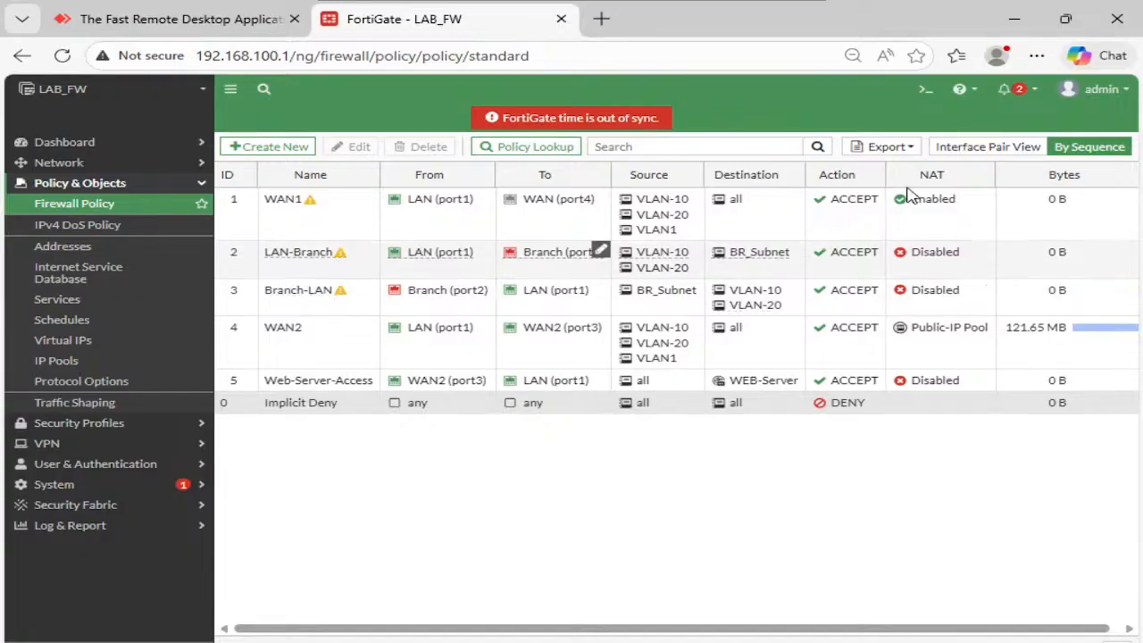
pyautogui.click(988, 148)
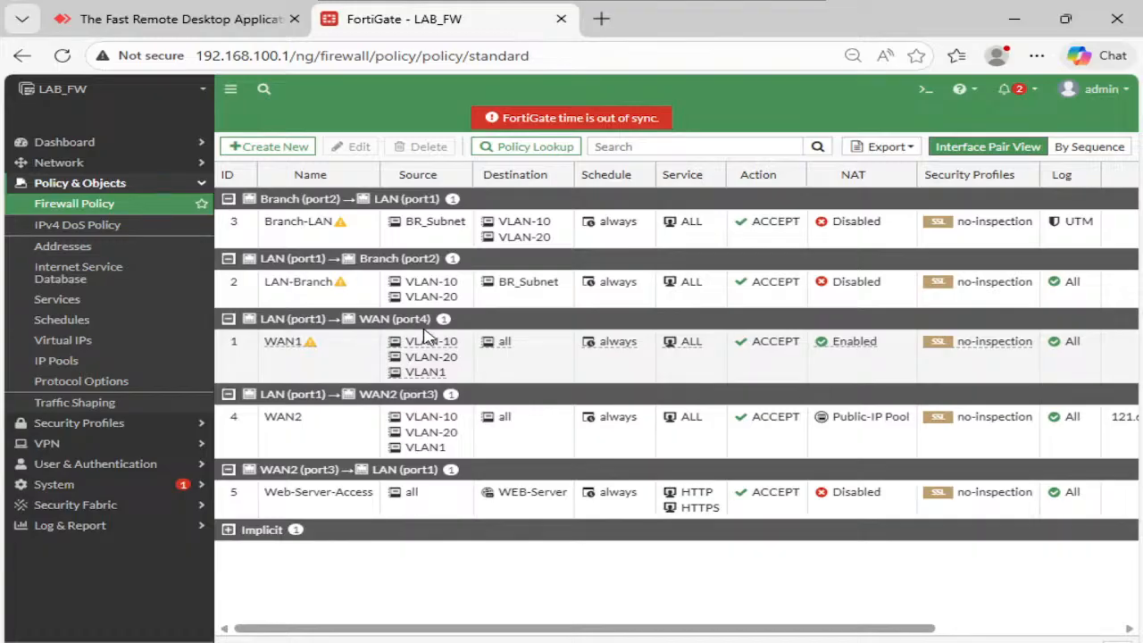
pyautogui.click(334, 436)
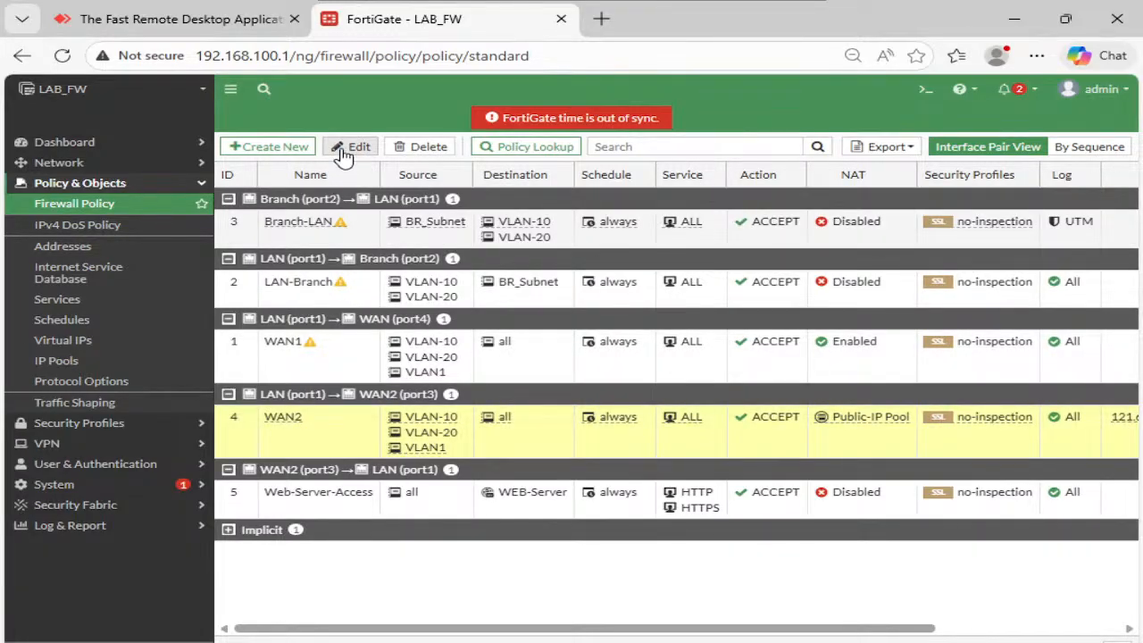
pyautogui.click(350, 146)
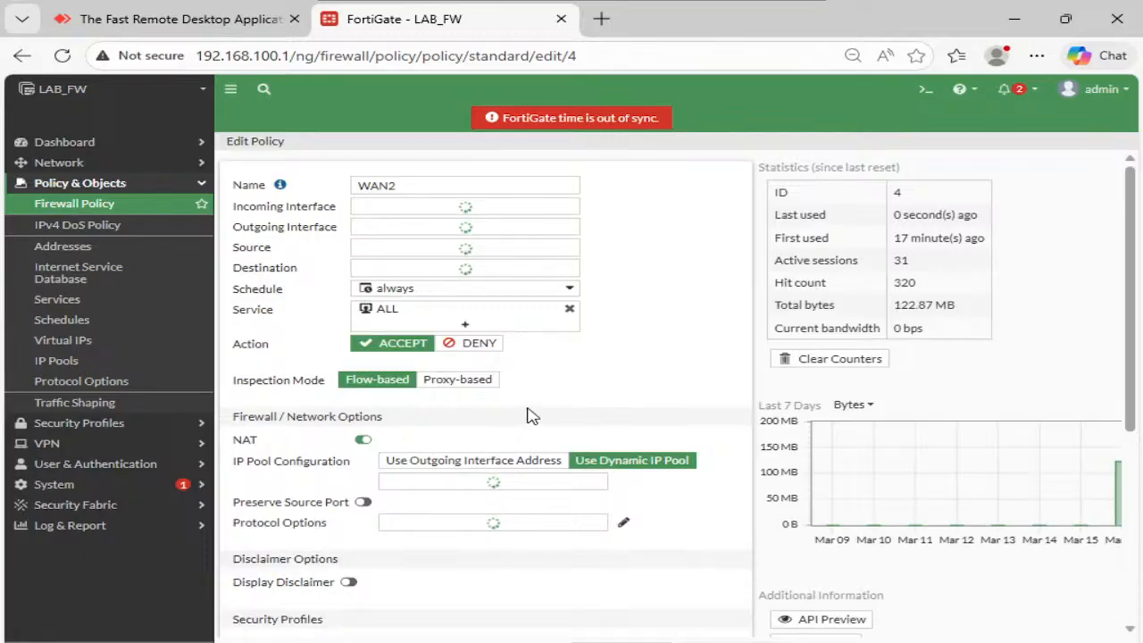
# - Enable Web Filter on the WAN2 policy with the Web-Filter profile and certificate-inspection SSL, then save
pyautogui.scroll(-3, 623, 392)
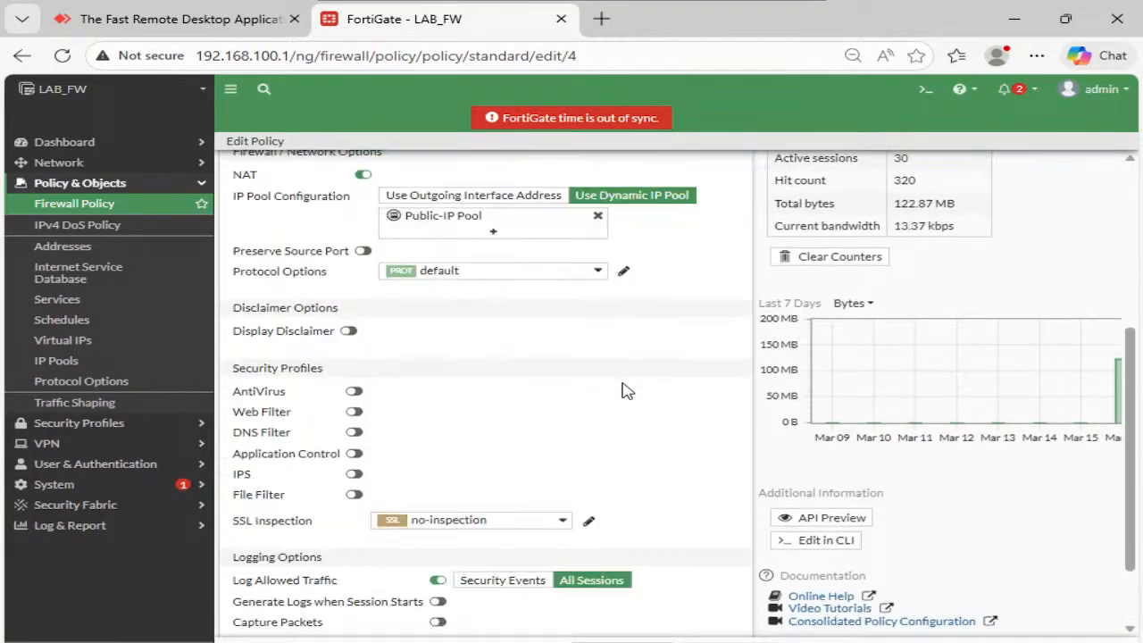
pyautogui.click(355, 413)
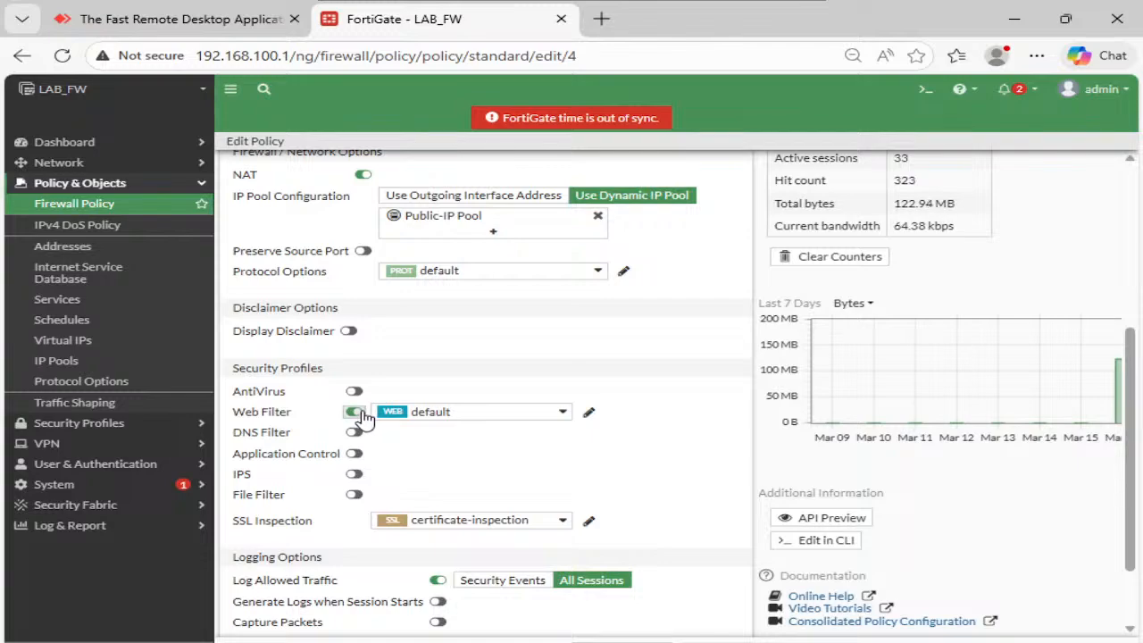
pyautogui.moveTo(461, 526)
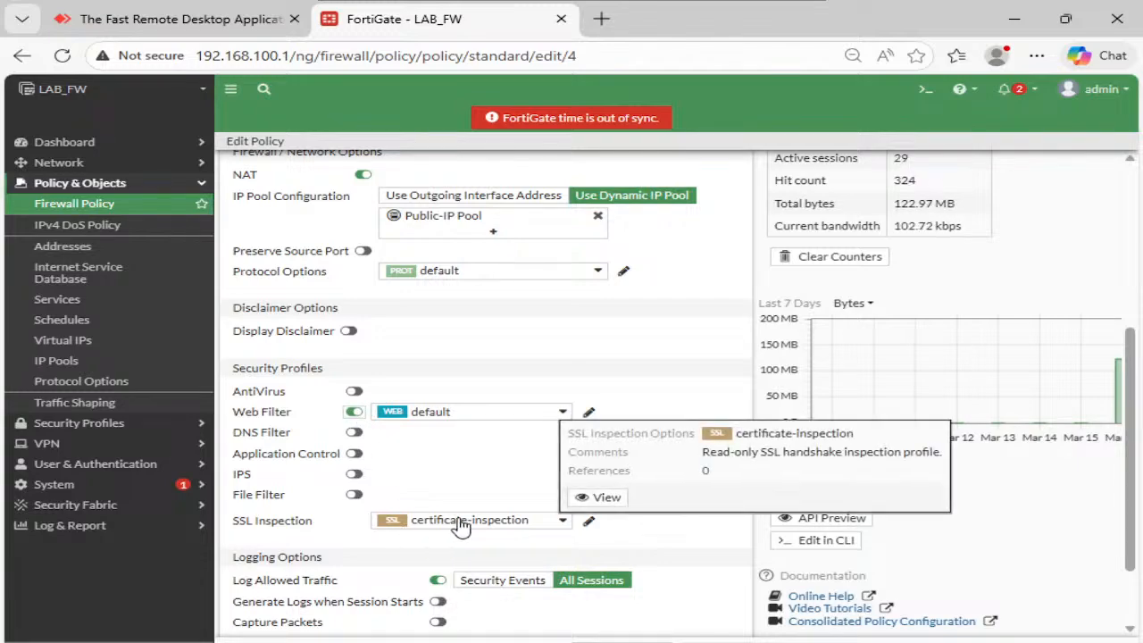
pyautogui.click(480, 415)
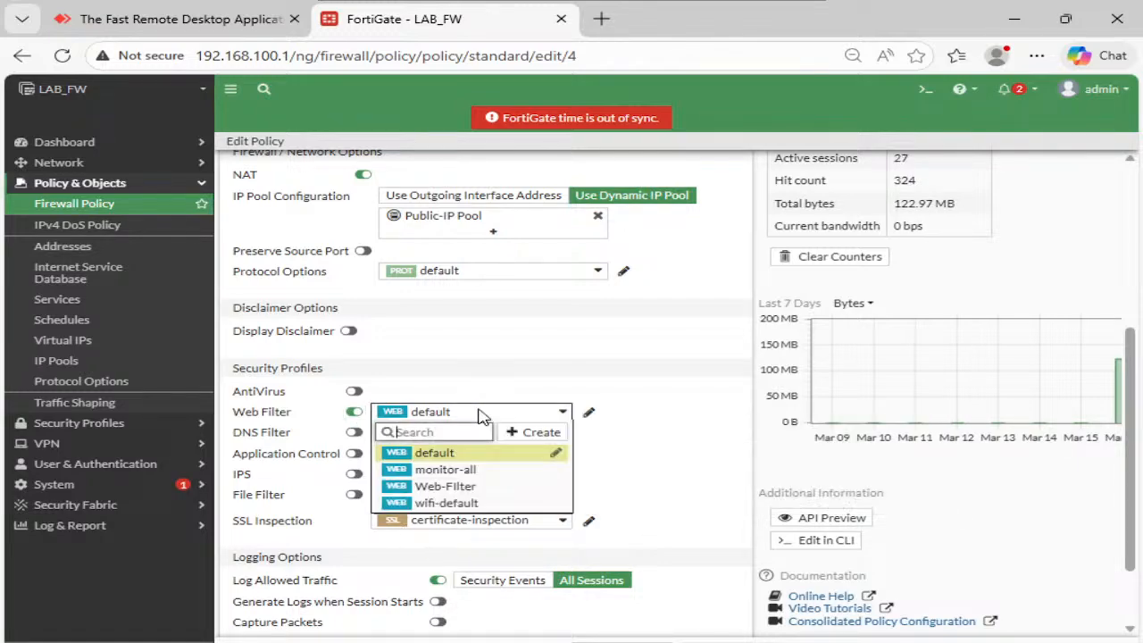
pyautogui.click(466, 490)
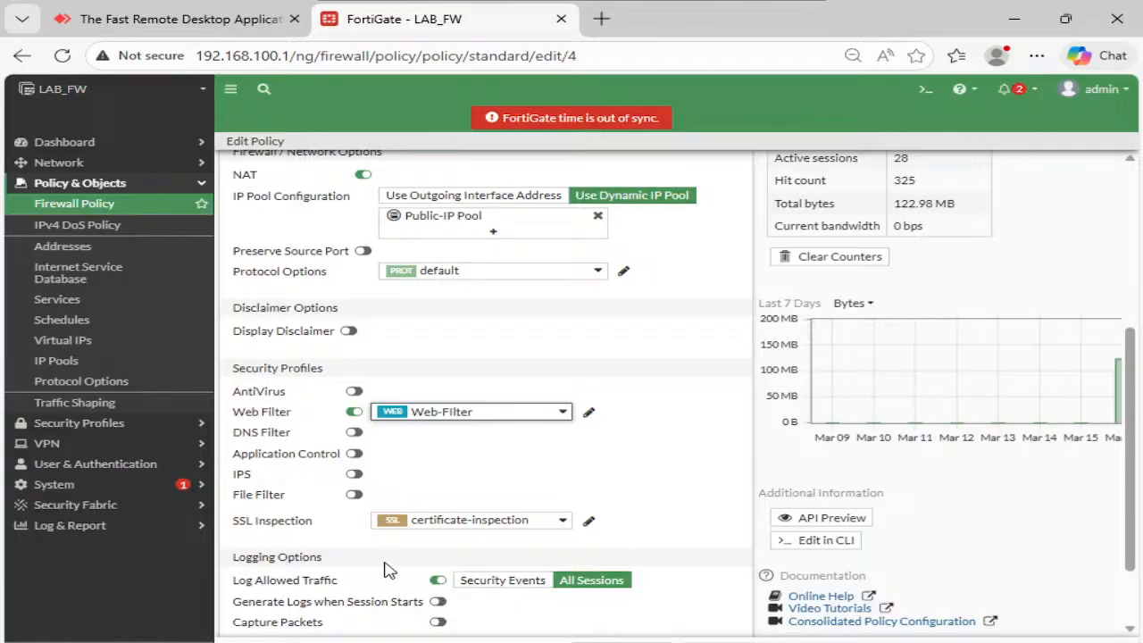
pyautogui.doubleClick(576, 332)
pyautogui.click(476, 492)
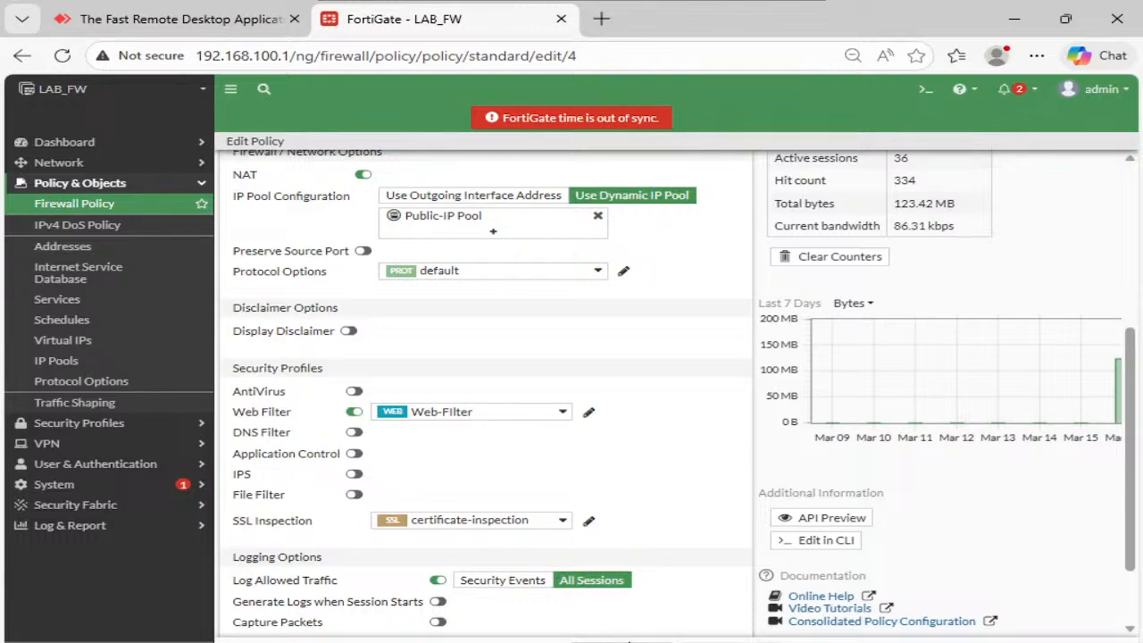
pyautogui.click(622, 641)
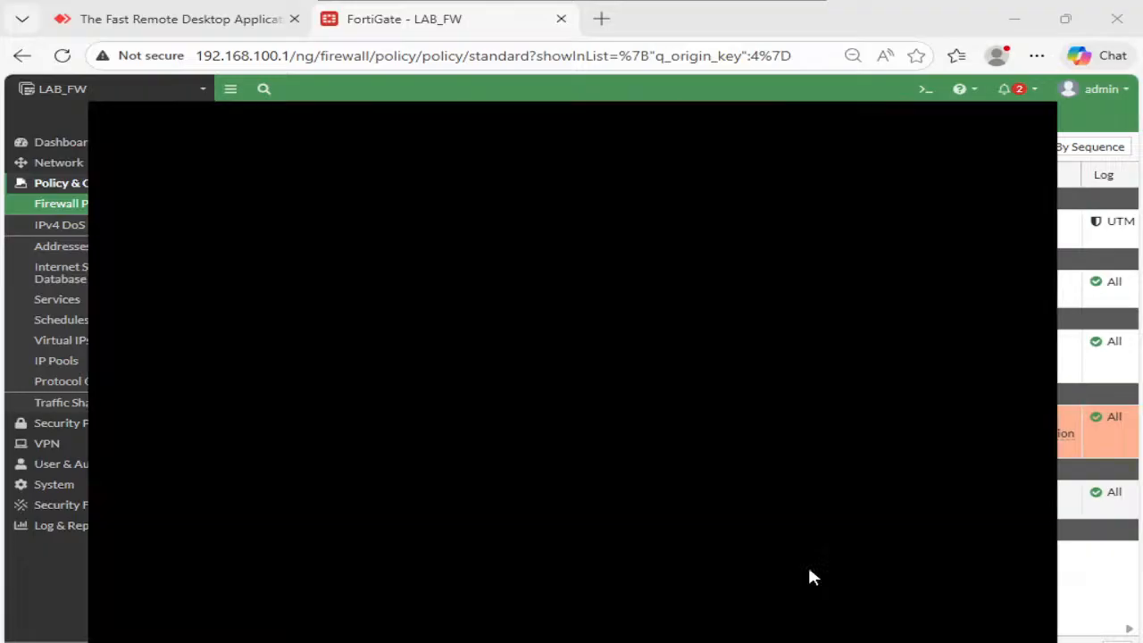
# - Load anydesk.com in the InPrivate tab and open a second blank InPrivate tab
pyautogui.write('anydesk.com')
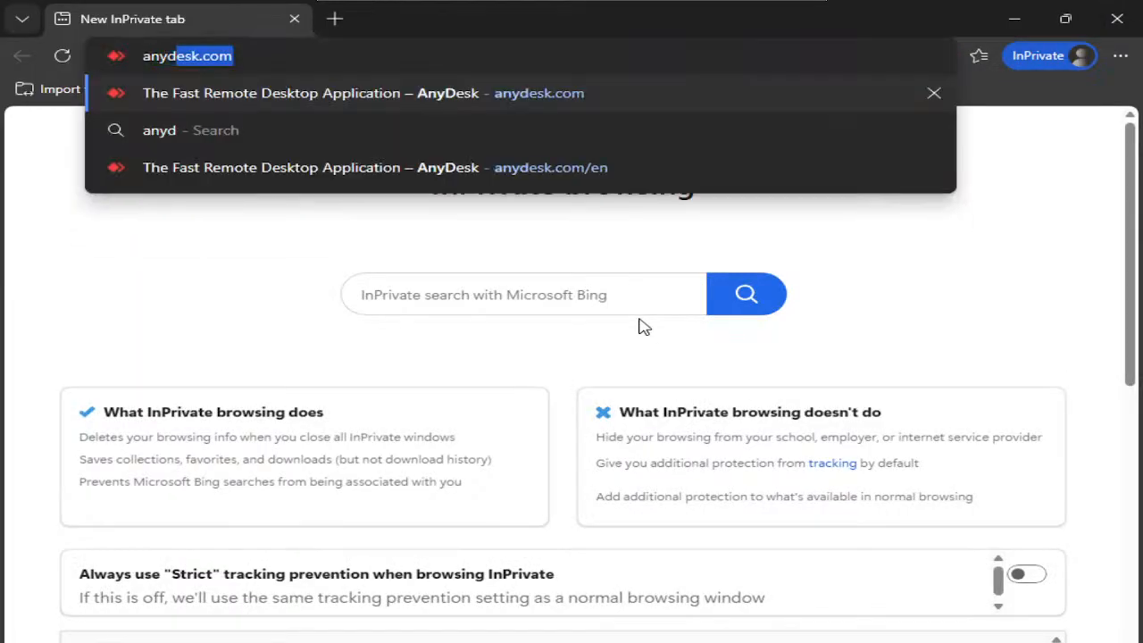
pyautogui.press('Return')
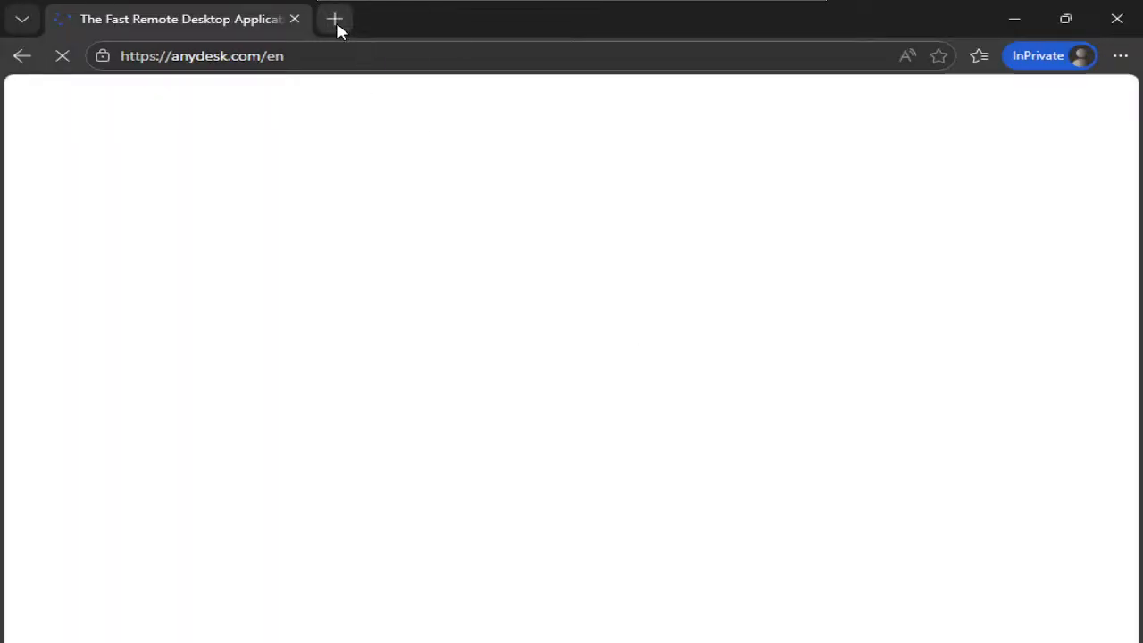
pyautogui.click(336, 21)
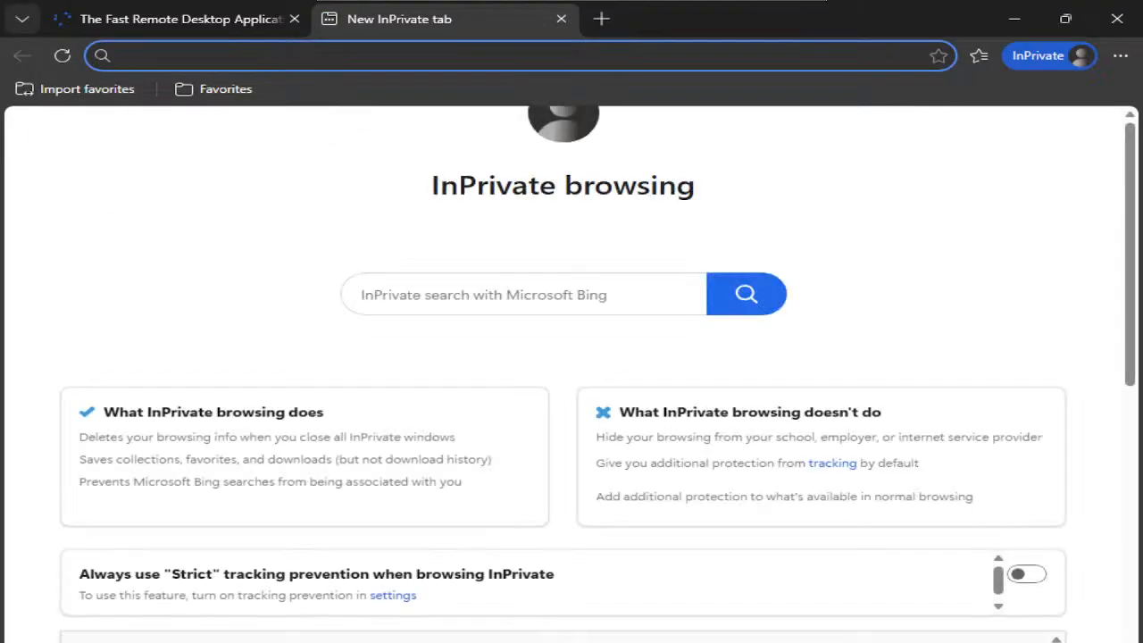
# - In FortiGate, refresh the Log & Report Web Filter log twice and close the Log Details panel
pyautogui.moveTo(595, 642)
pyautogui.click(521, 580)
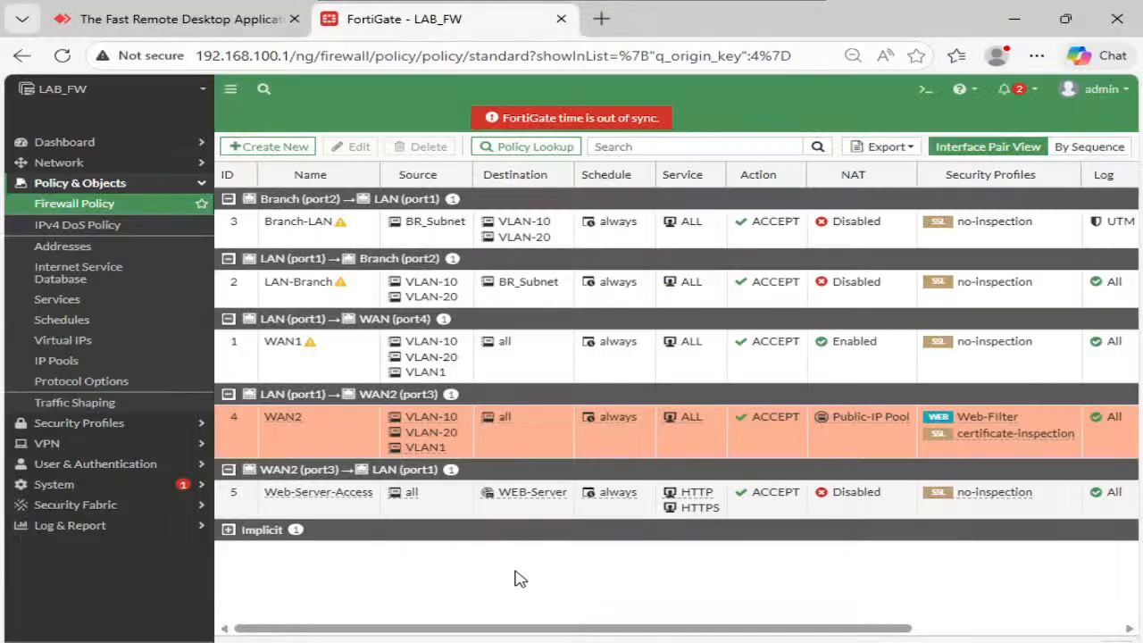
pyautogui.click(179, 529)
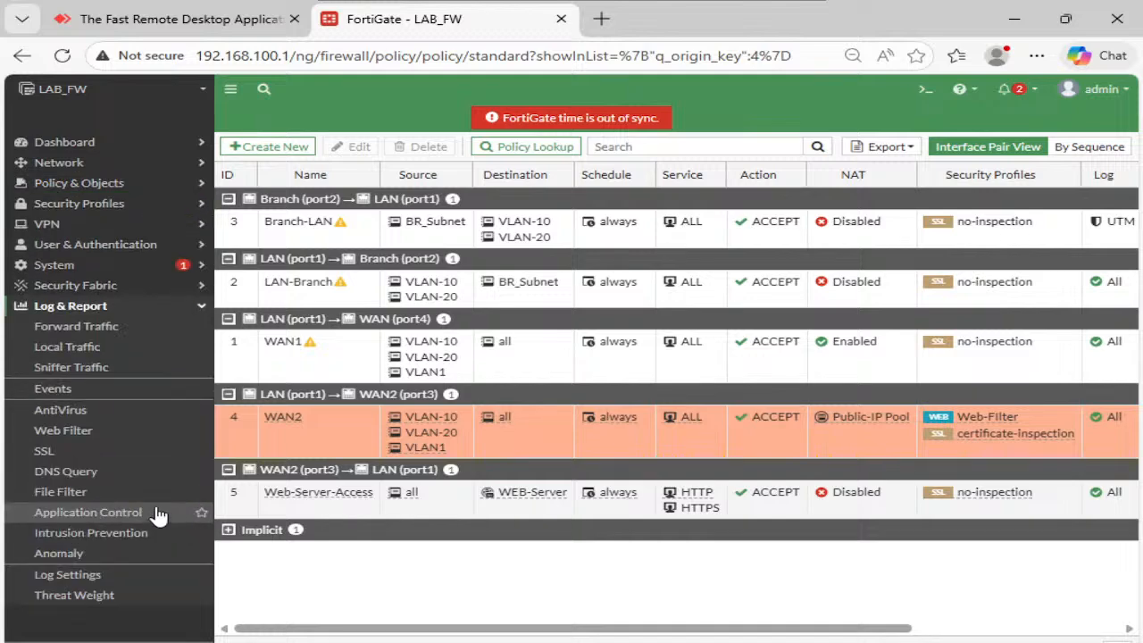
pyautogui.click(89, 433)
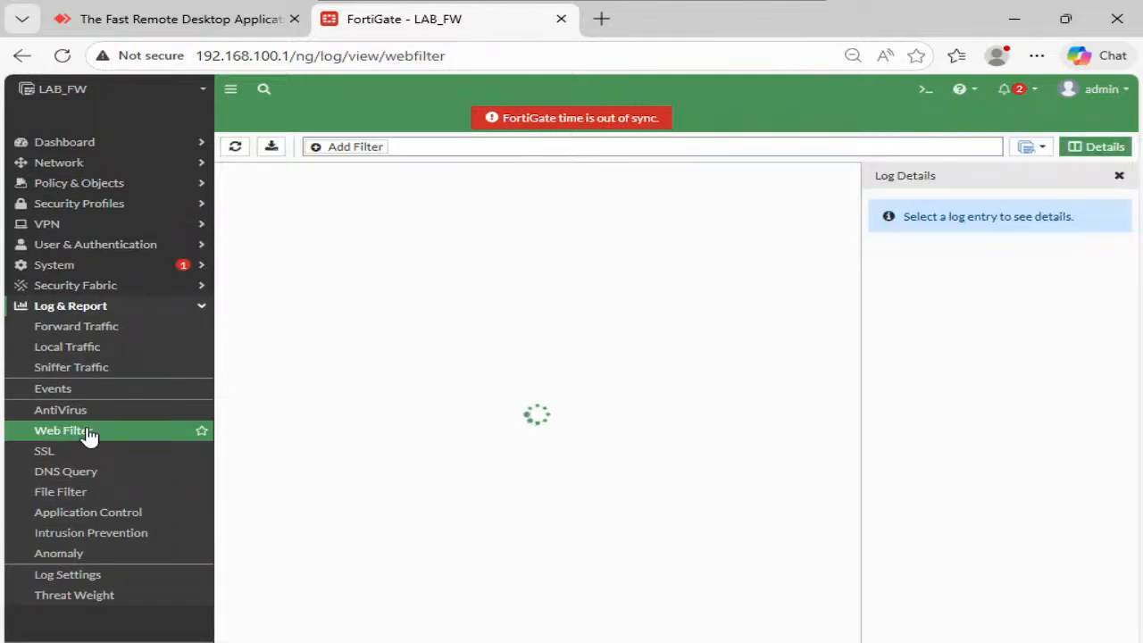
pyautogui.click(235, 148)
pyautogui.click(235, 150)
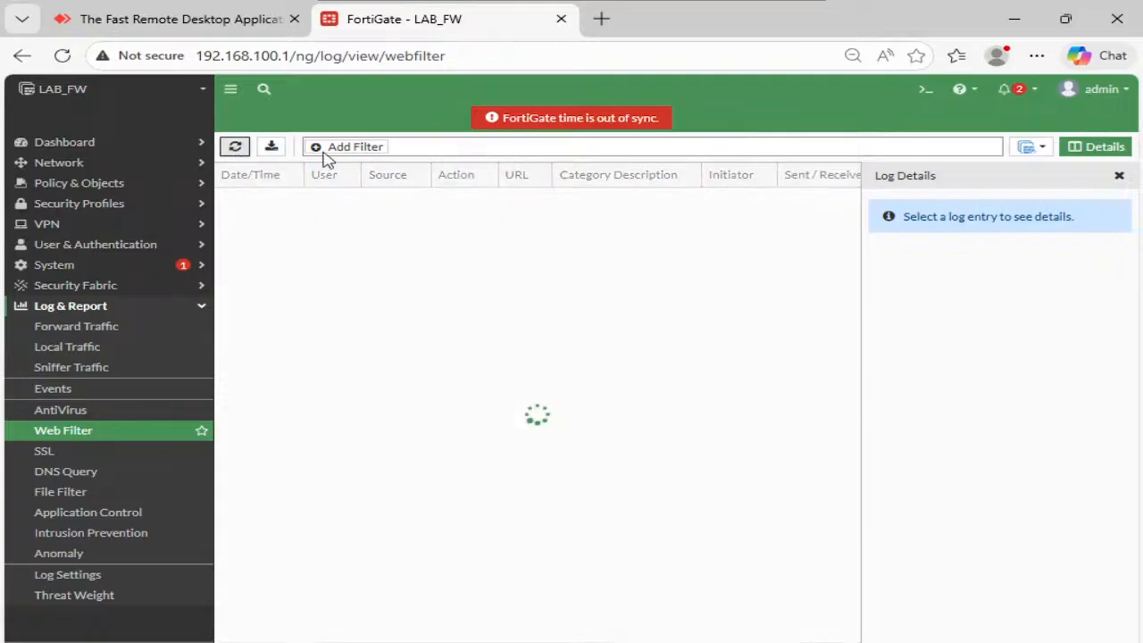
pyautogui.click(1120, 176)
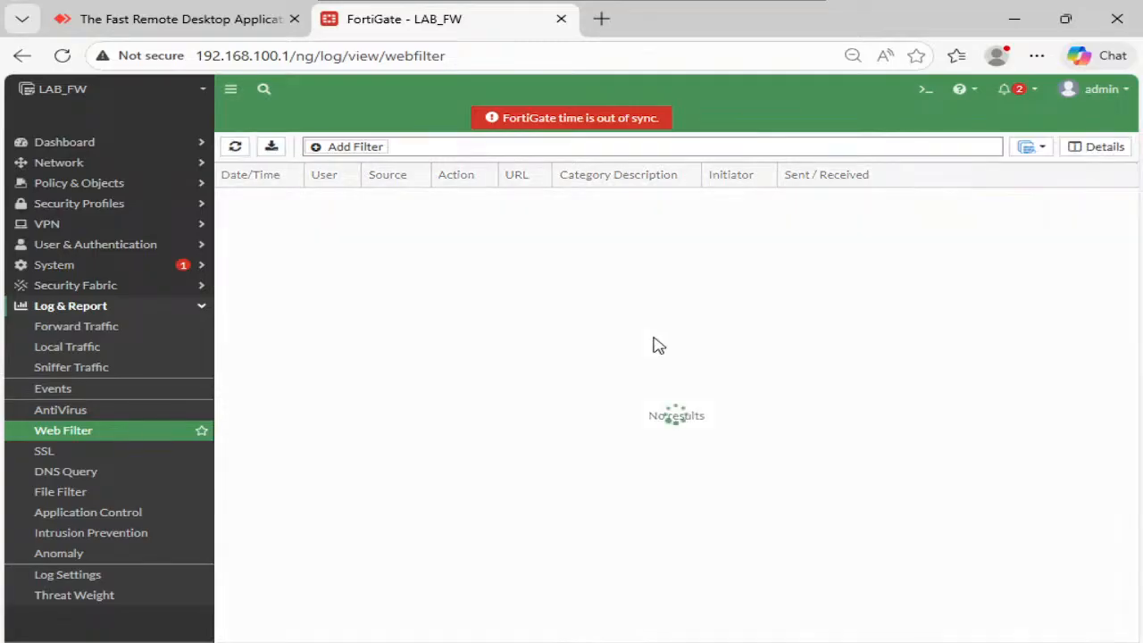
# - Return to the InPrivate window and confirm the AnyDesk homepage loaded unblocked
pyautogui.moveTo(596, 638)
pyautogui.click(779, 563)
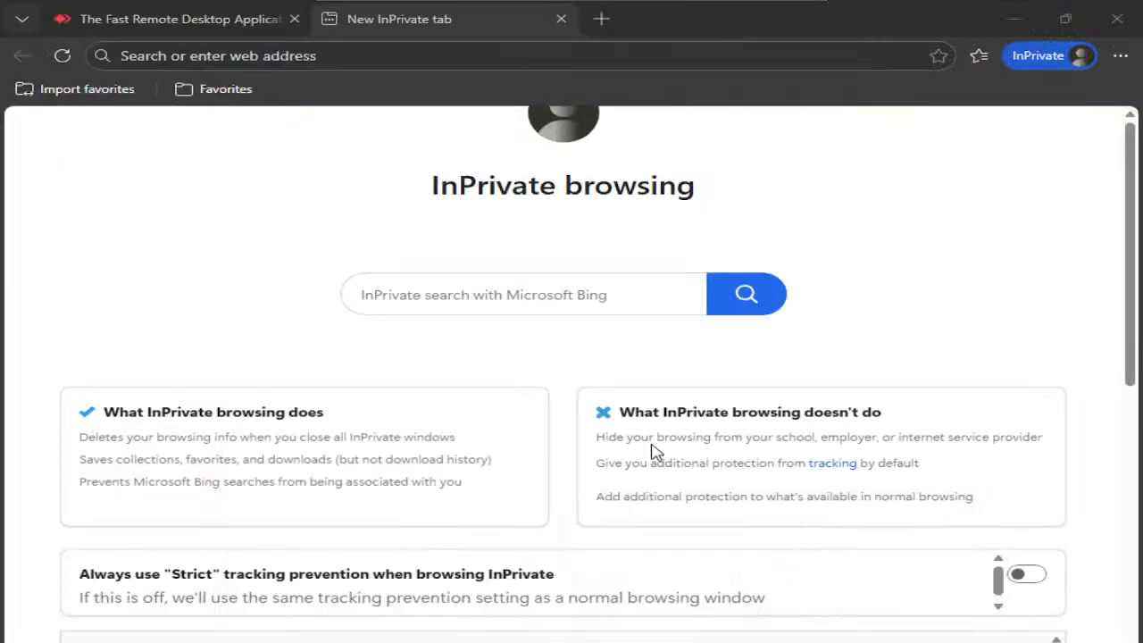
pyautogui.click(237, 32)
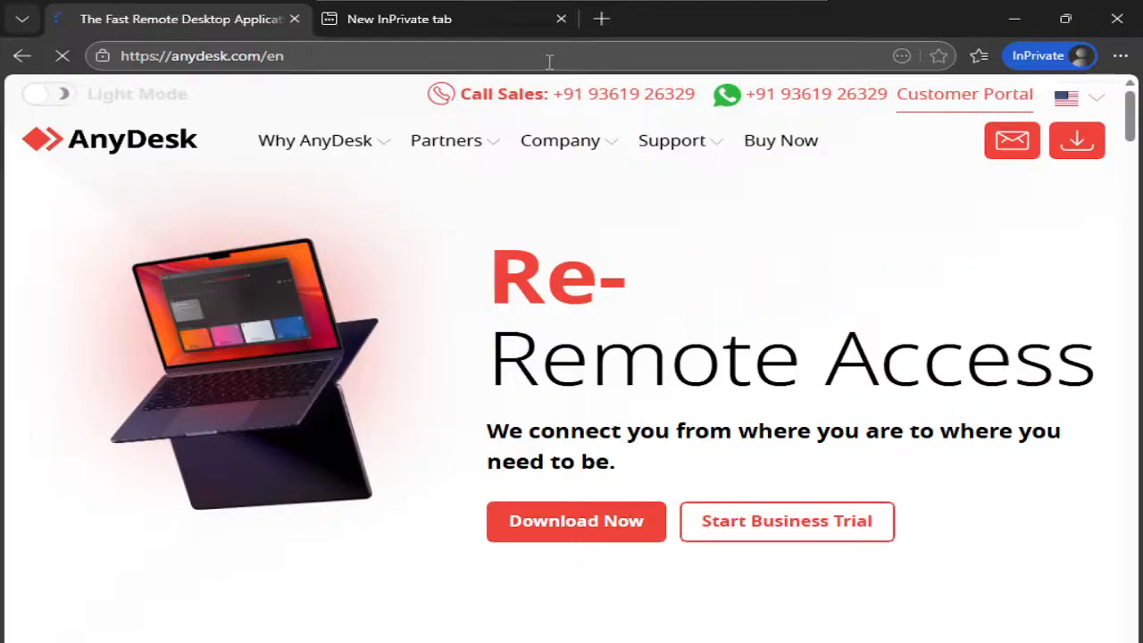
pyautogui.click(507, 20)
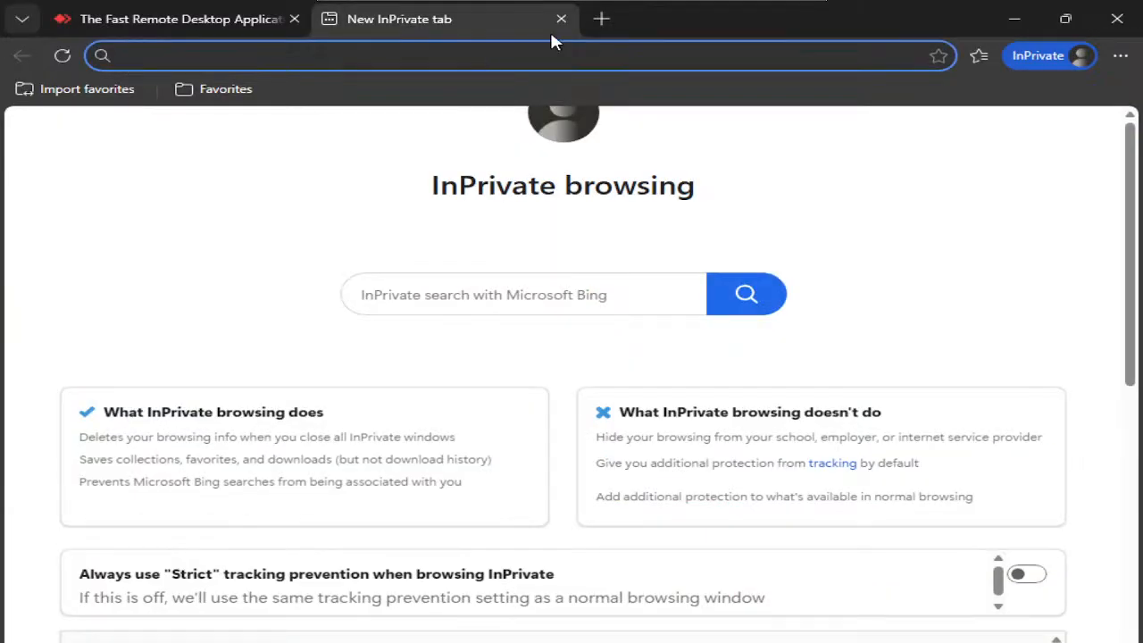
pyautogui.click(212, 22)
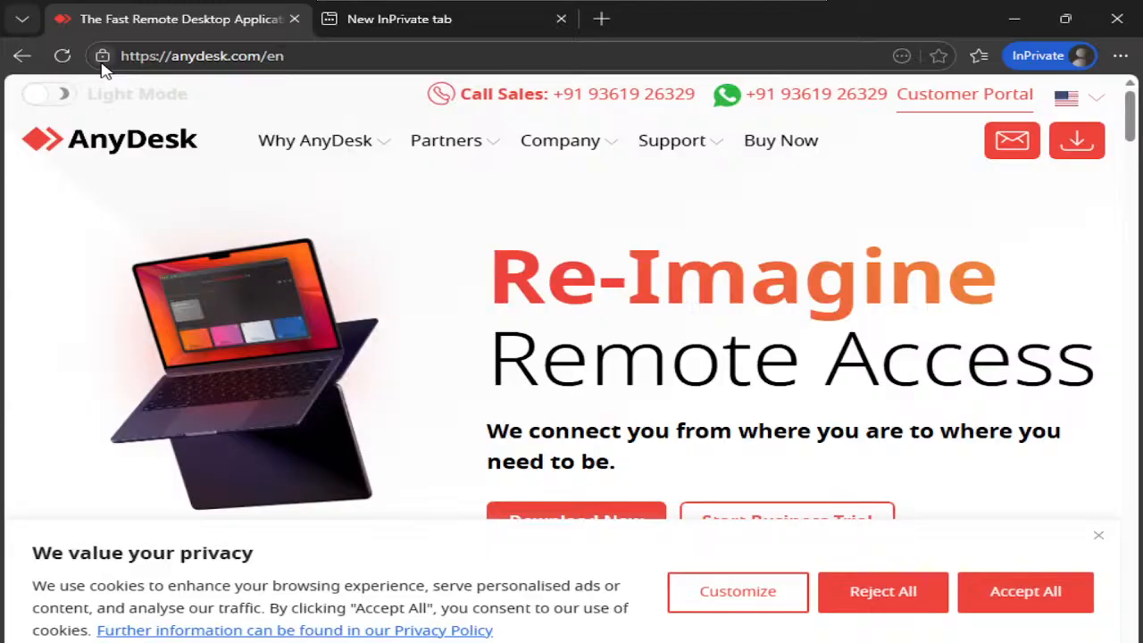
# - Inspect the anydesk.com certificate's Subject Alternative Name, highlighting *.anydesk.com, then close the viewer
pyautogui.click(102, 61)
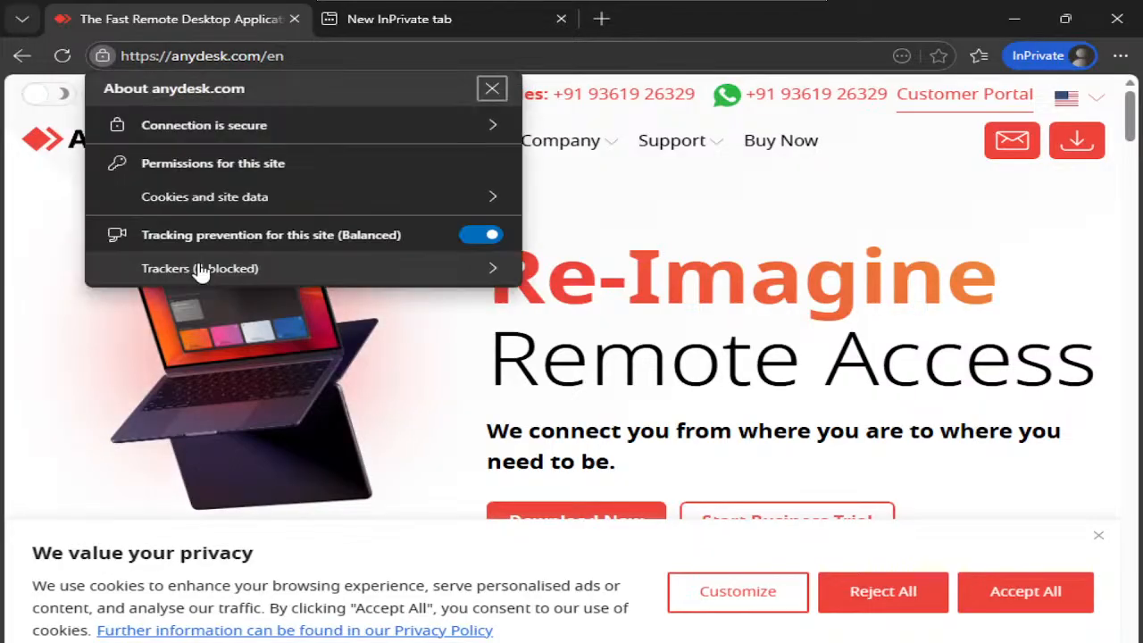
pyautogui.click(254, 126)
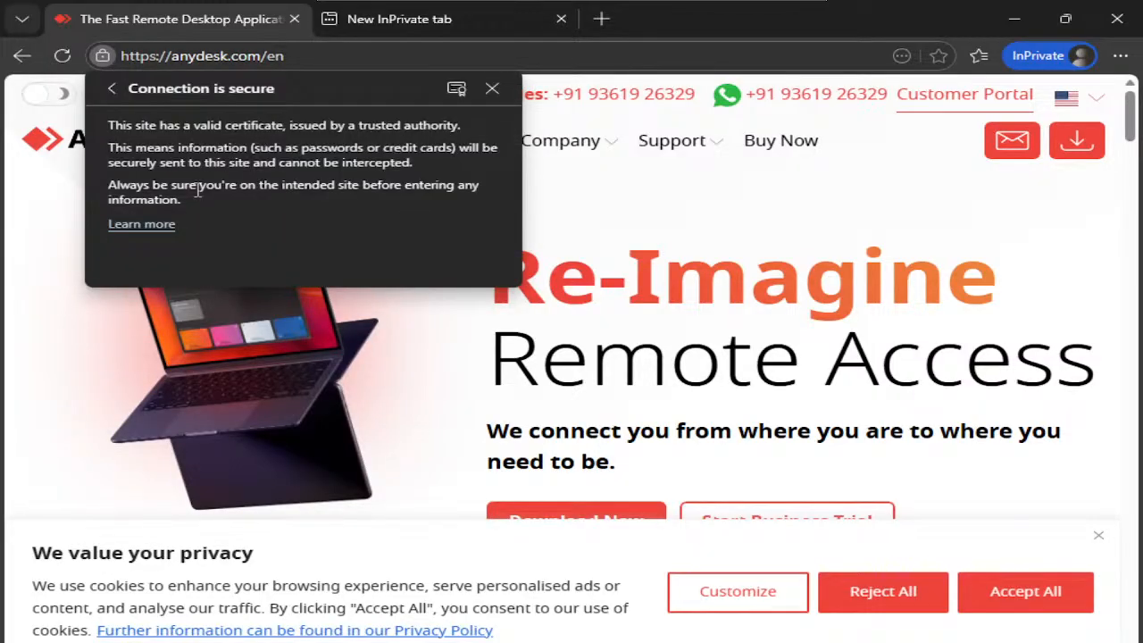
pyautogui.click(455, 88)
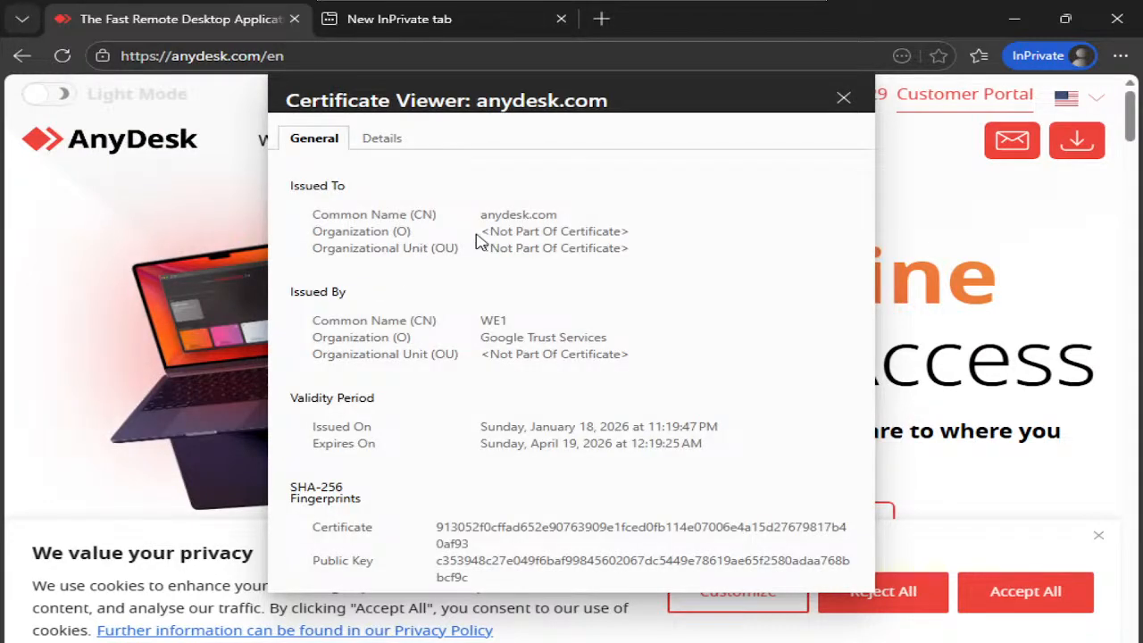
pyautogui.click(390, 143)
pyautogui.scroll(-3, 474, 389)
pyautogui.scroll(-4, 474, 389)
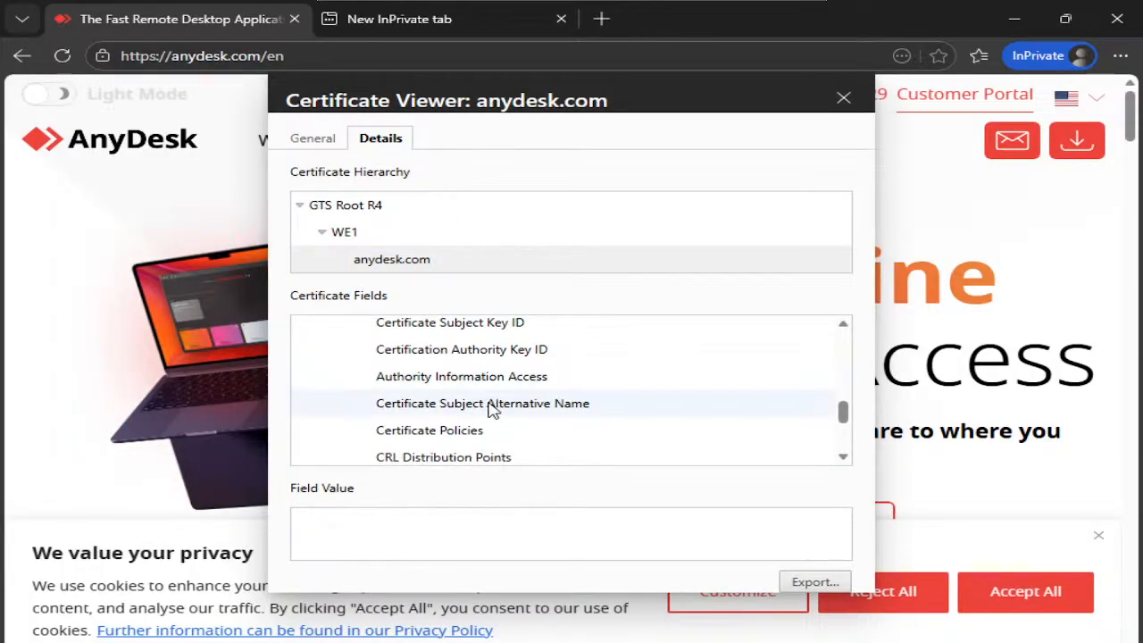
pyautogui.click(494, 409)
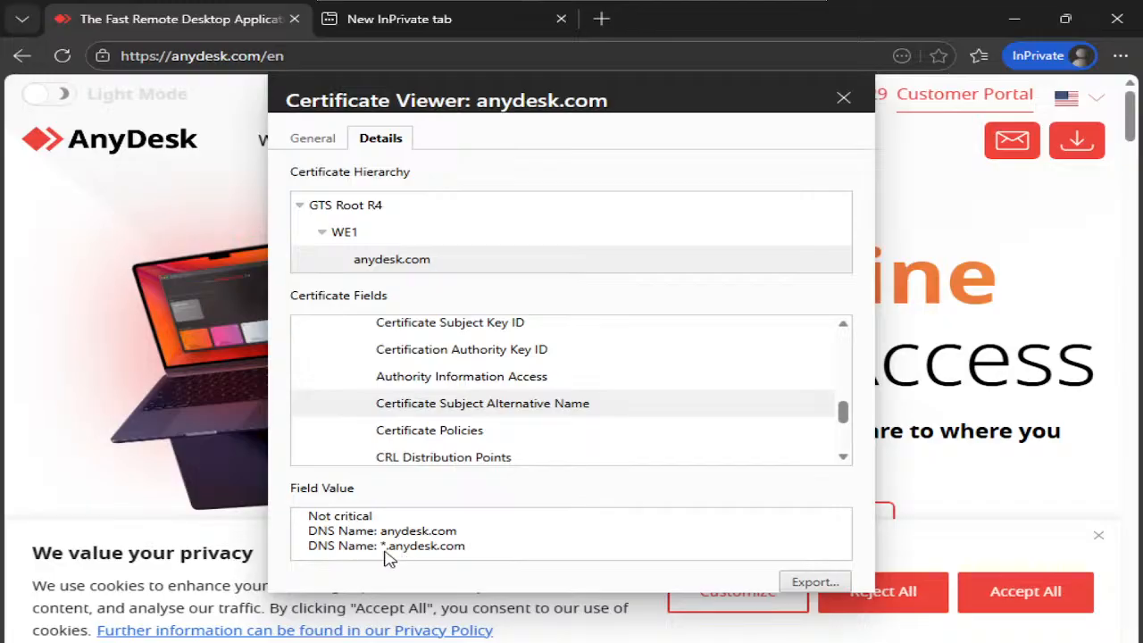
pyautogui.moveTo(385, 551); pyautogui.dragTo(467, 551)
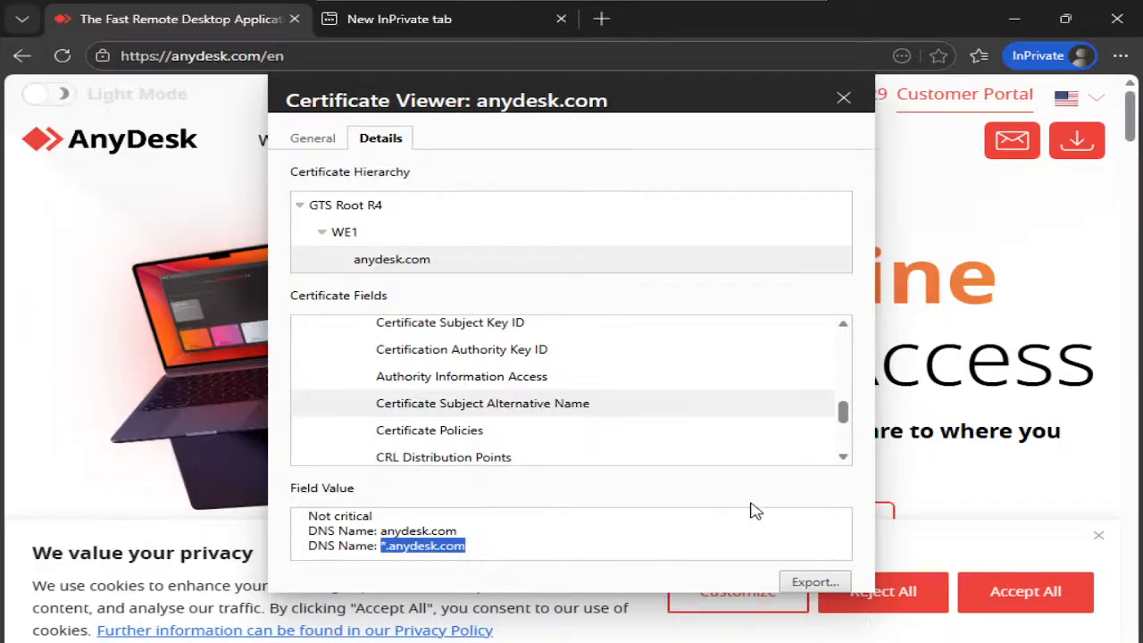
pyautogui.click(843, 99)
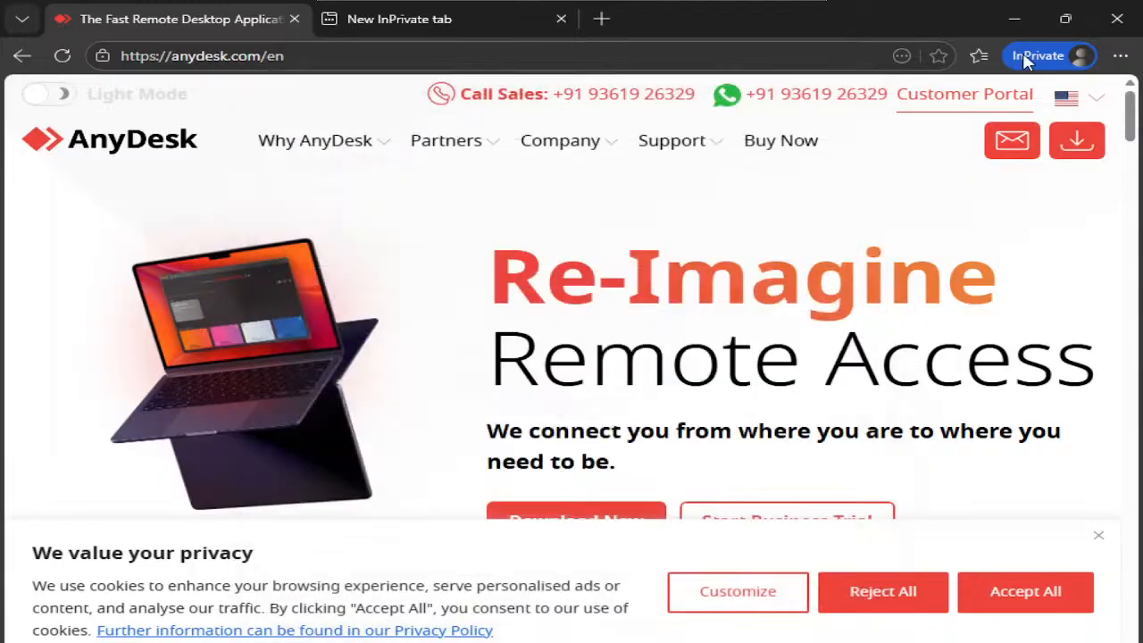
# - Refresh the still-empty Web Filter log, then review the unfiltered Forward Traffic log for WAN2 traffic
pyautogui.click(1014, 16)
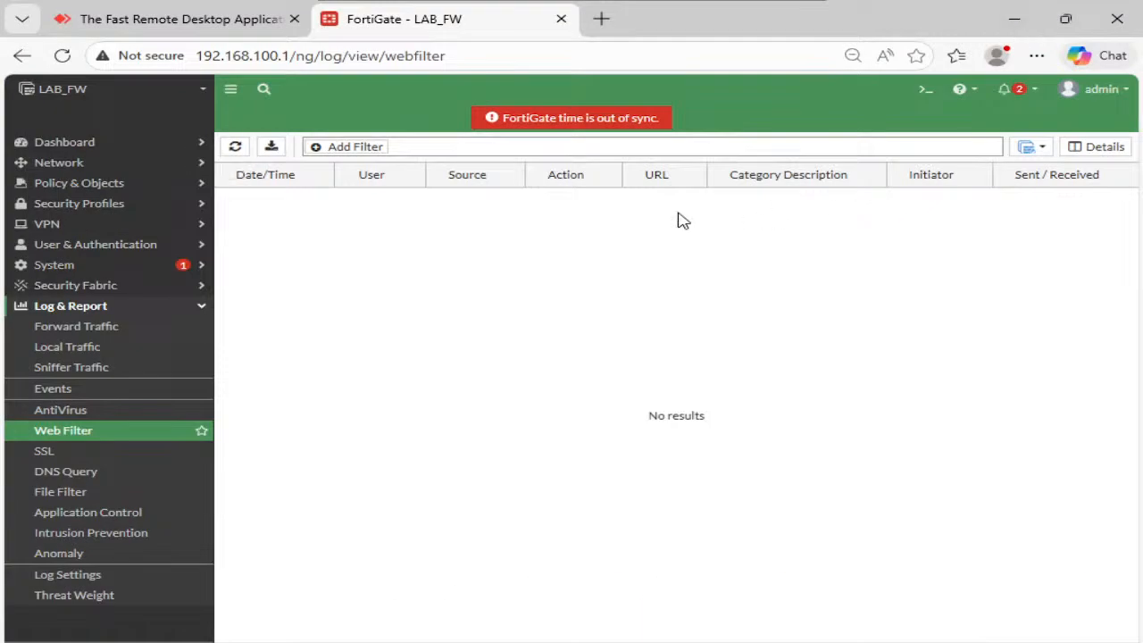
pyautogui.click(236, 146)
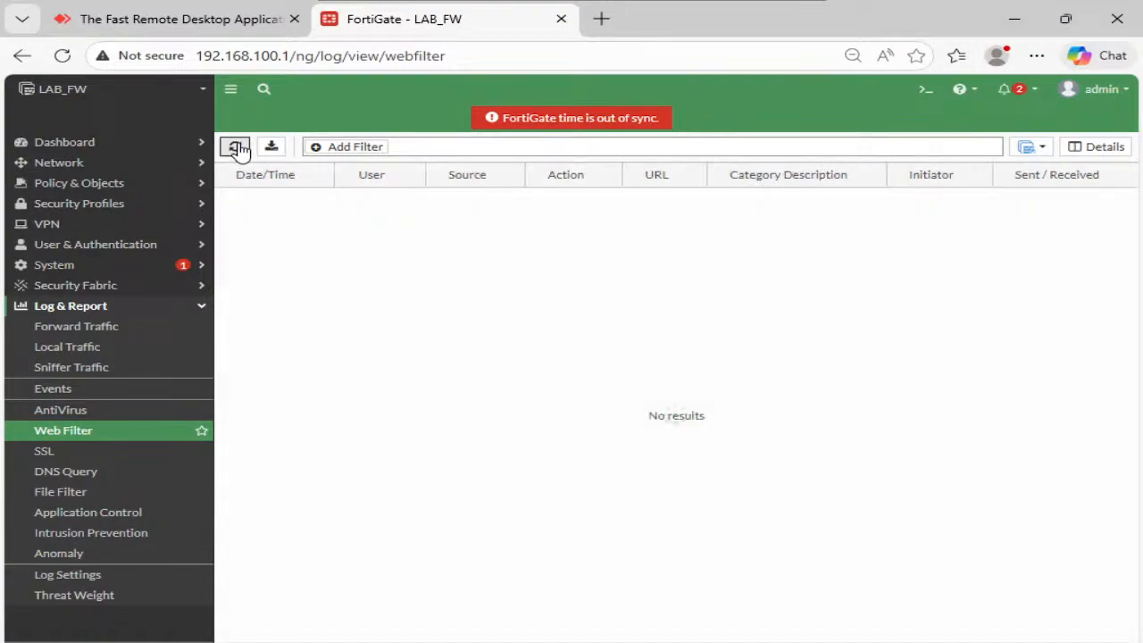
pyautogui.click(100, 331)
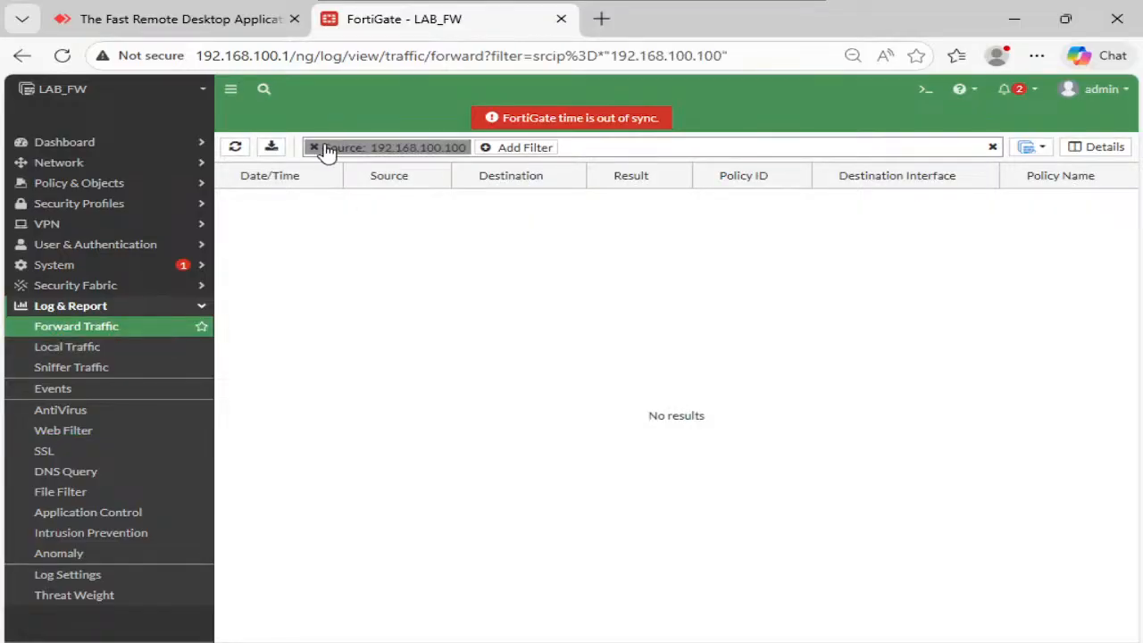
pyautogui.click(314, 148)
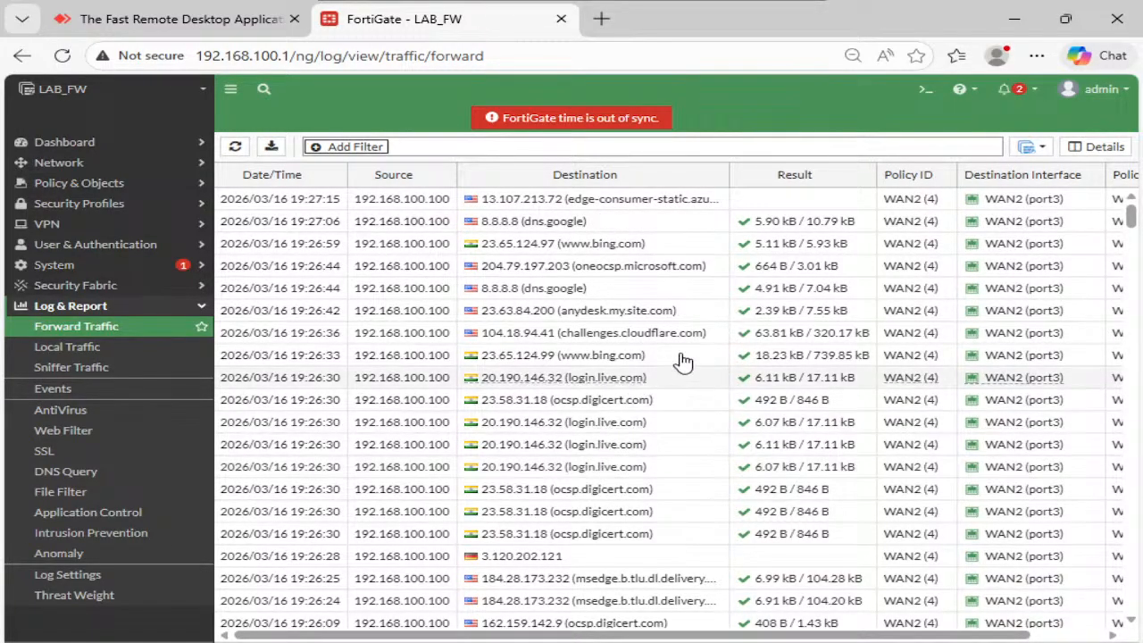
pyautogui.scroll(-1, 605, 288)
pyautogui.scroll(-6, 605, 289)
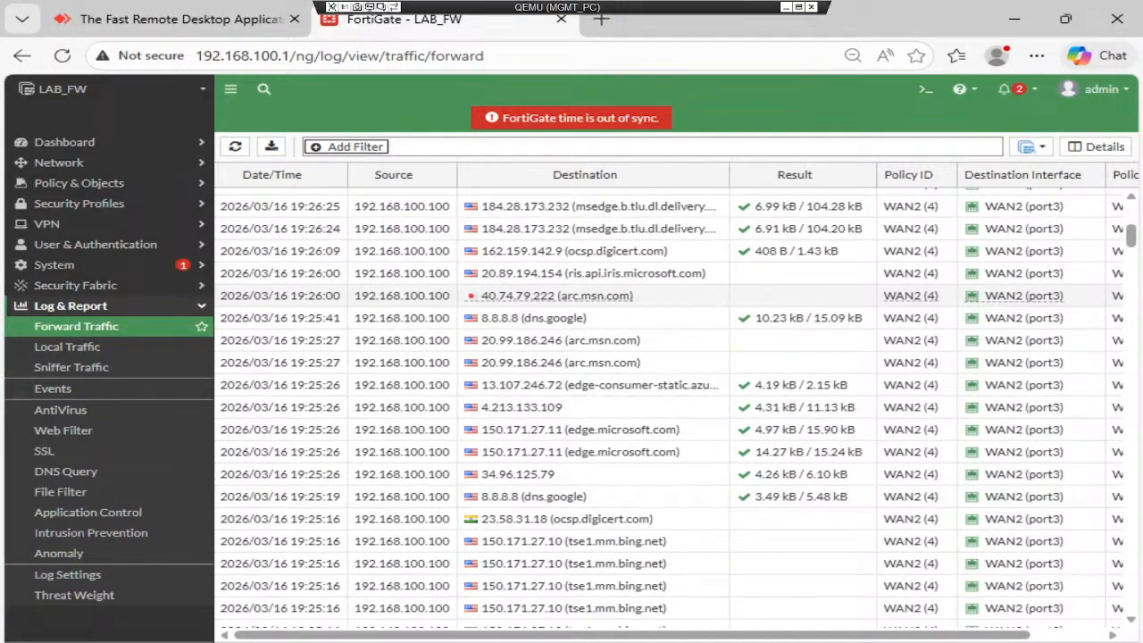
# - Open DevTools beside the AnyDesk page and reload it to capture network requests
pyautogui.moveTo(681, 608)
pyautogui.click(786, 598)
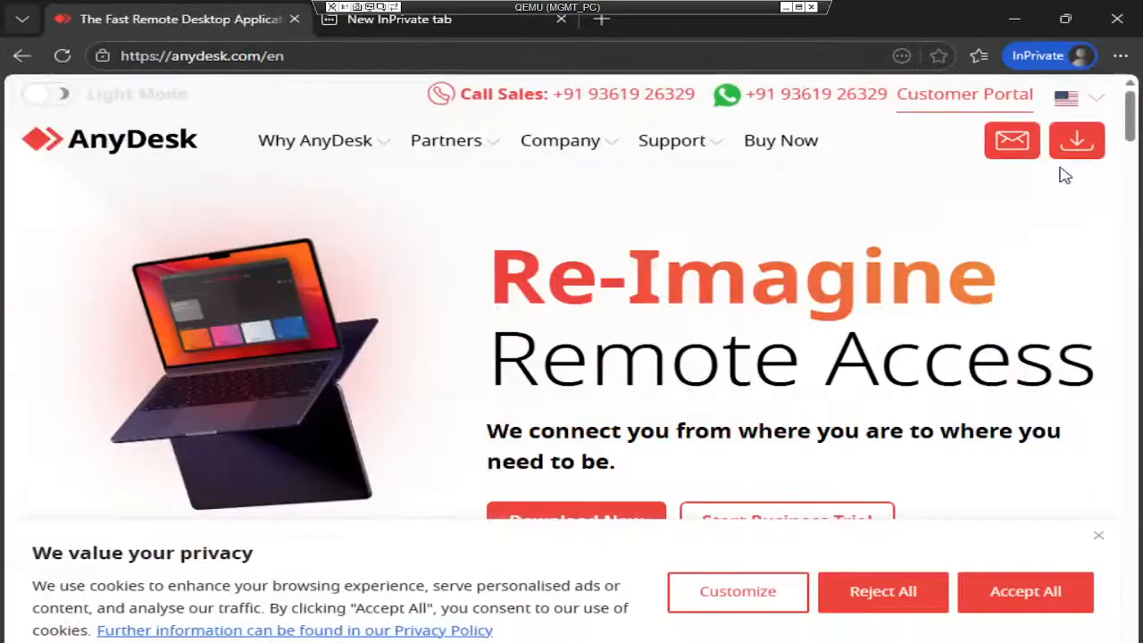
pyautogui.click(1120, 55)
pyautogui.moveTo(880, 437)
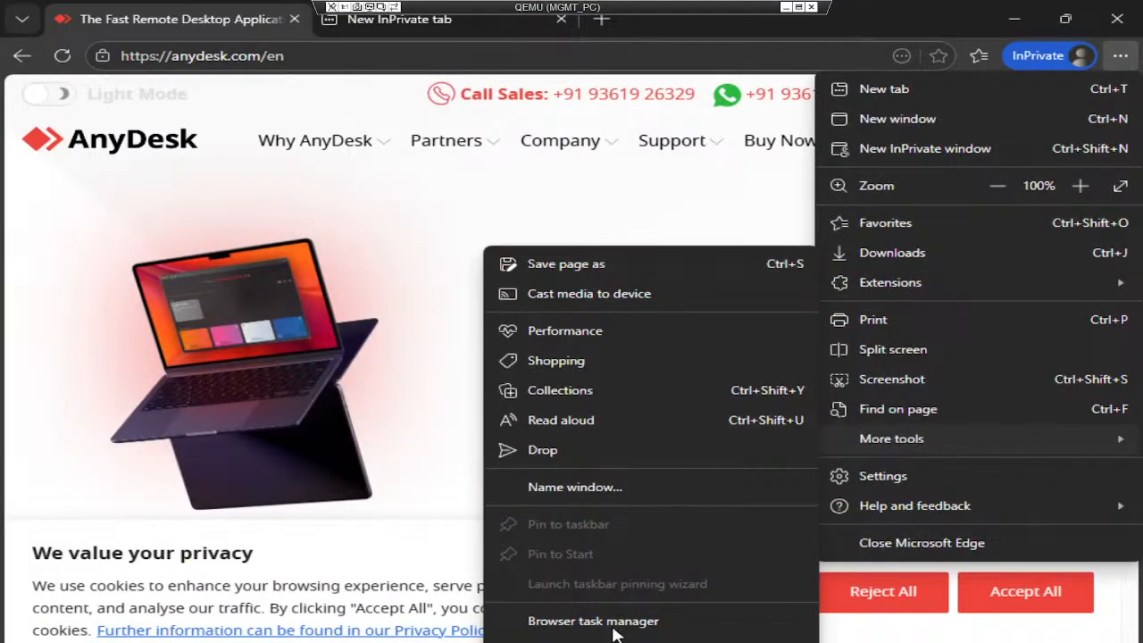
pyautogui.press('Escape')
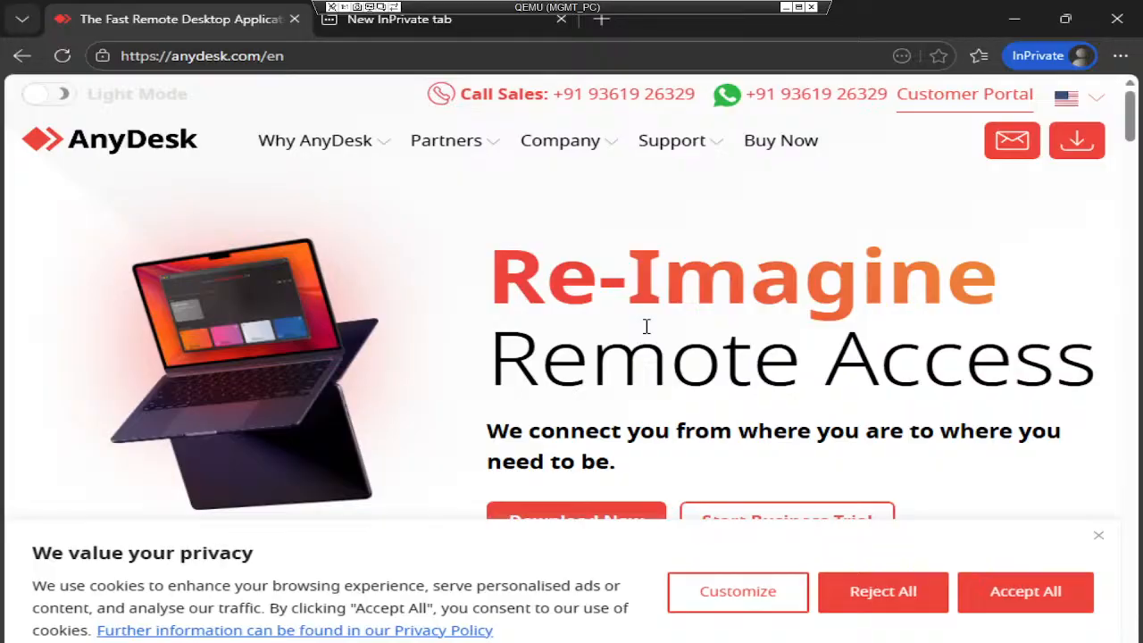
pyautogui.click(1121, 56)
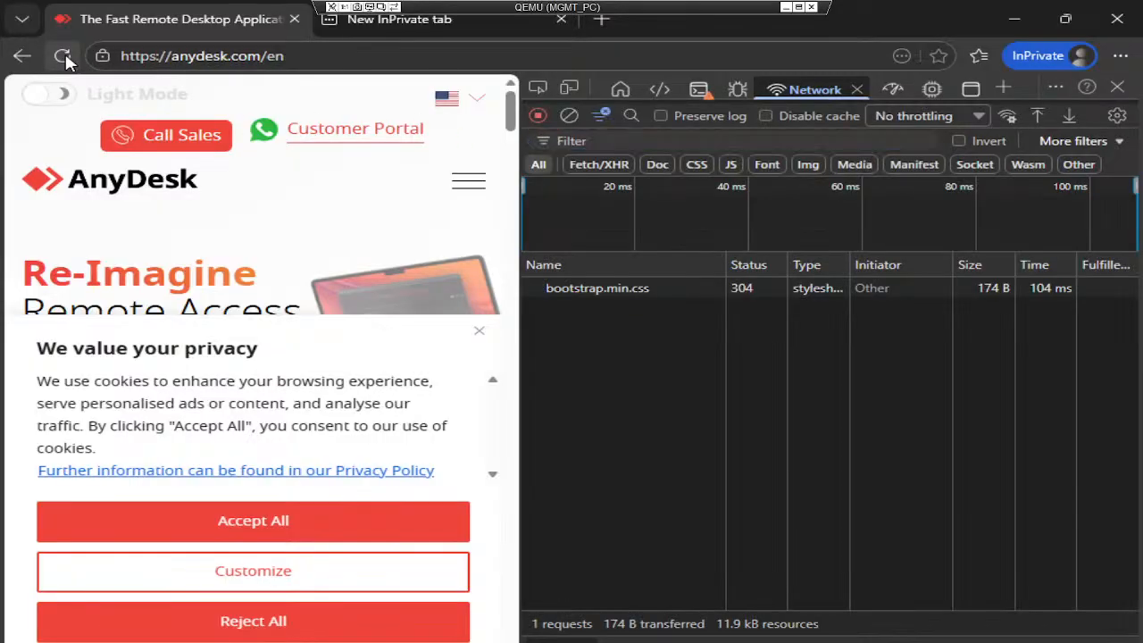
pyautogui.click(62, 56)
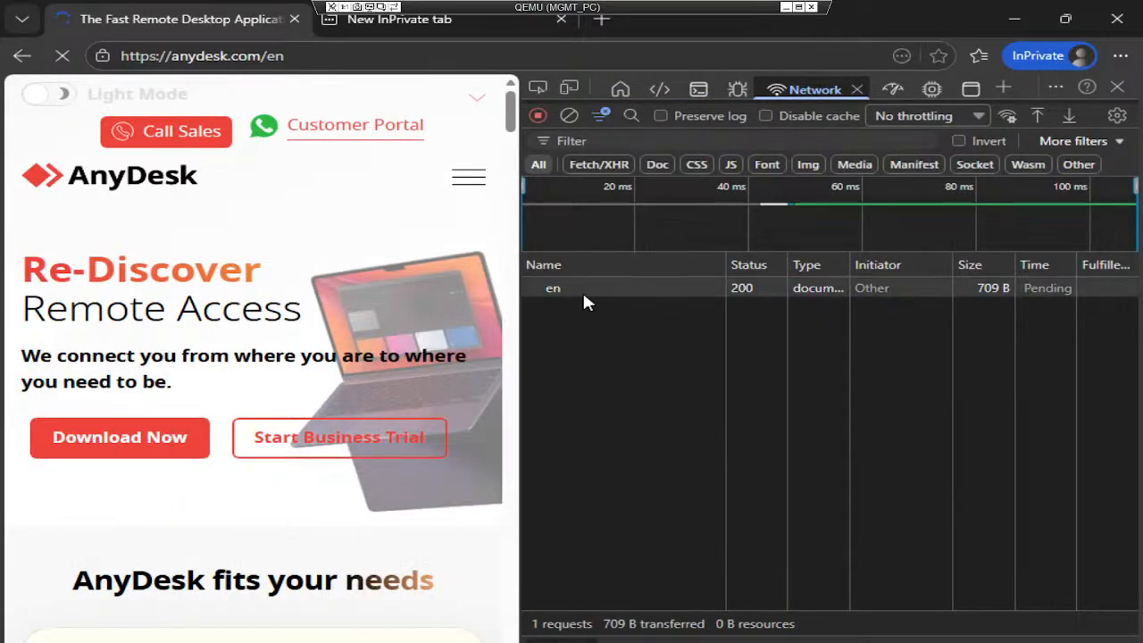
# - Copy the en request's Remote Address 104.18.31.170 from the Network Headers pane
pyautogui.click(584, 295)
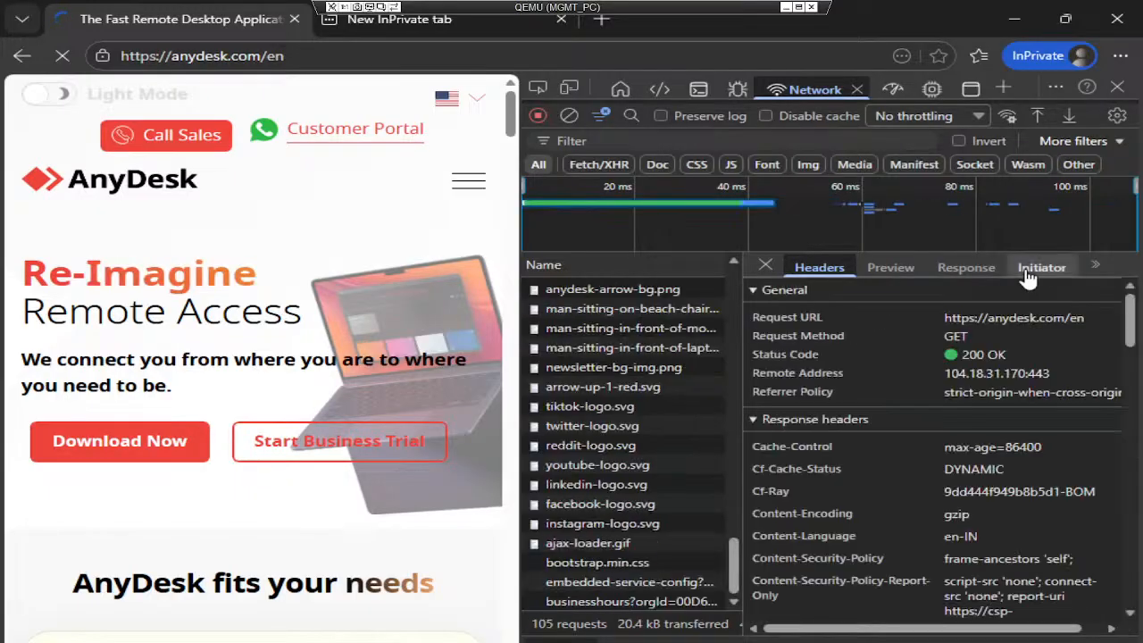
pyautogui.click(1027, 275)
pyautogui.click(837, 272)
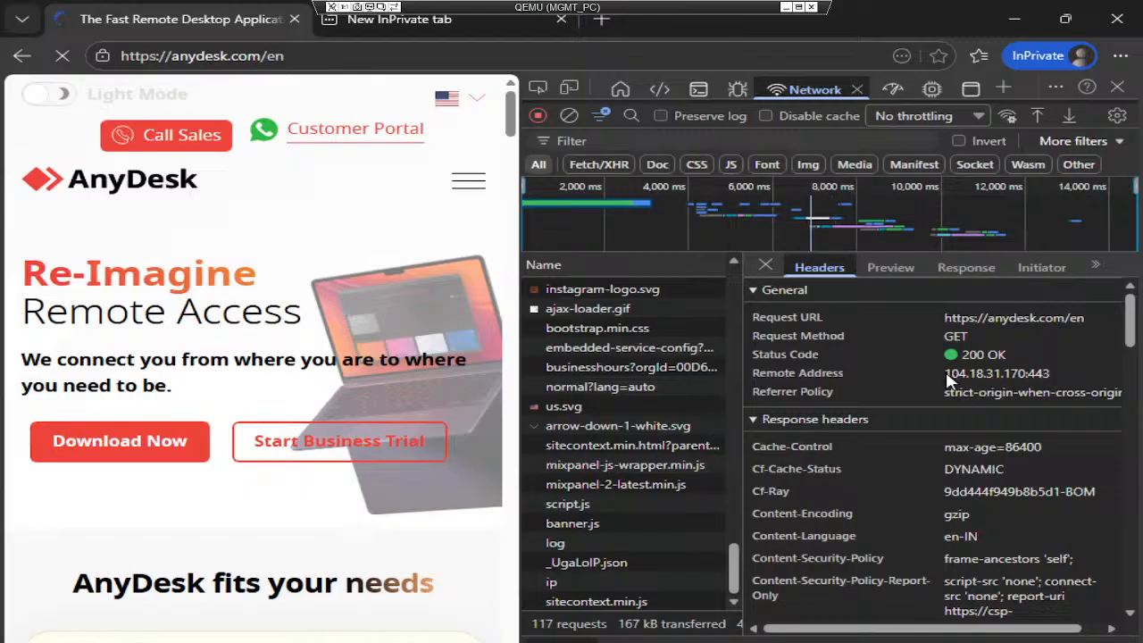
pyautogui.moveTo(939, 373); pyautogui.dragTo(1027, 382)
pyautogui.hotkey('ctrl', 'c')
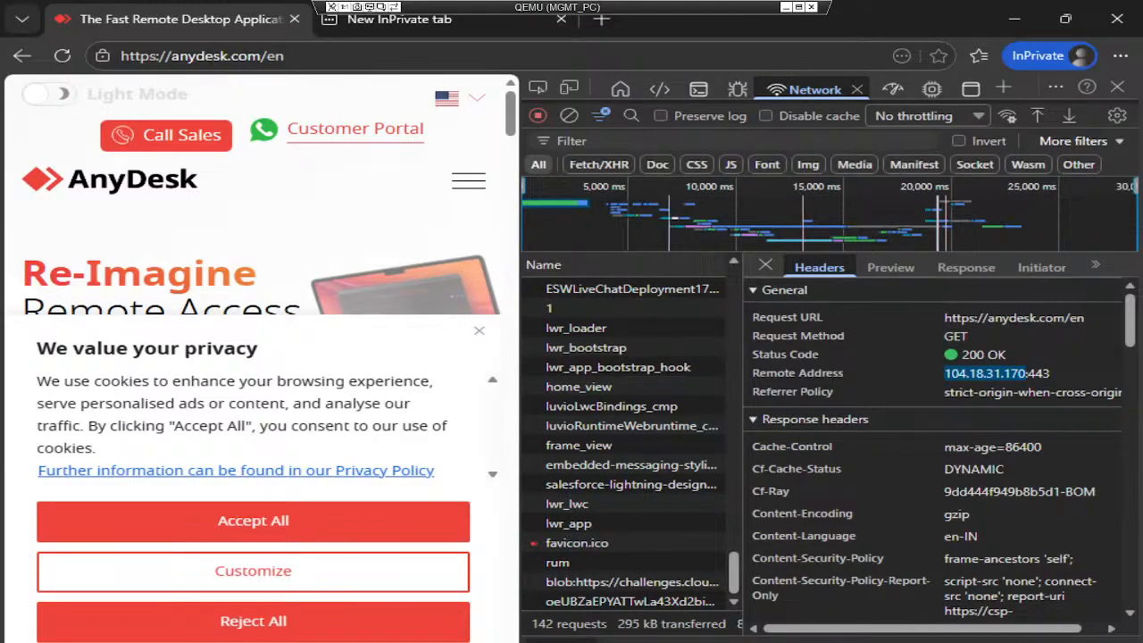
pyautogui.moveTo(602, 637)
pyautogui.click(661, 588)
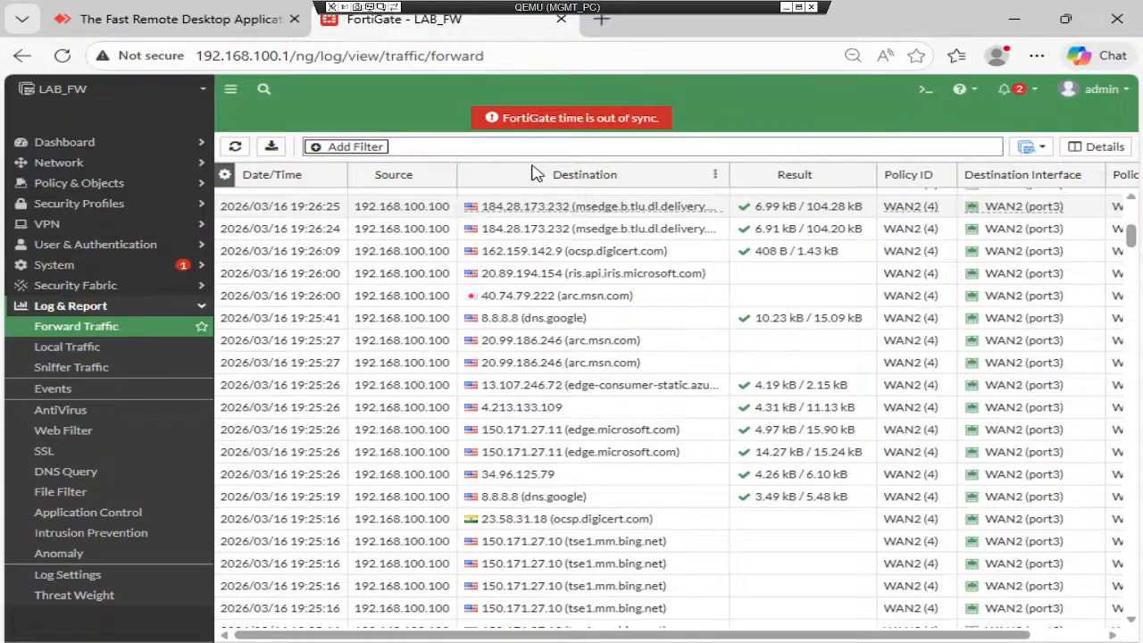
# - Filter the Forward Traffic log to destination 104.18.31.170
pyautogui.click(345, 150)
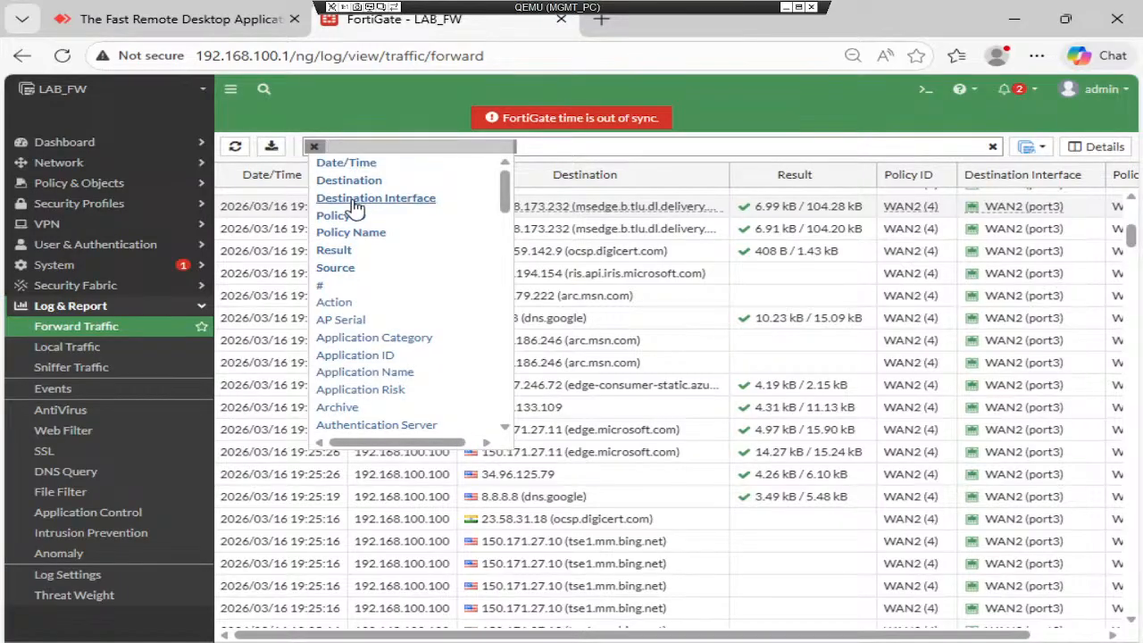
pyautogui.click(349, 180)
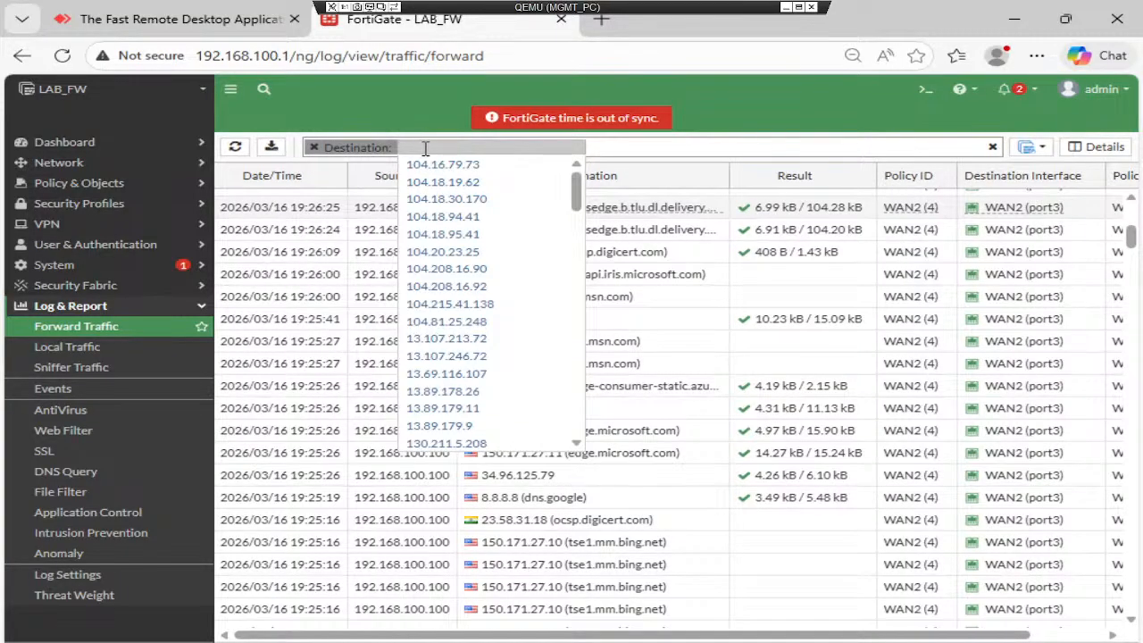
pyautogui.hotkey('ctrl', 'v')
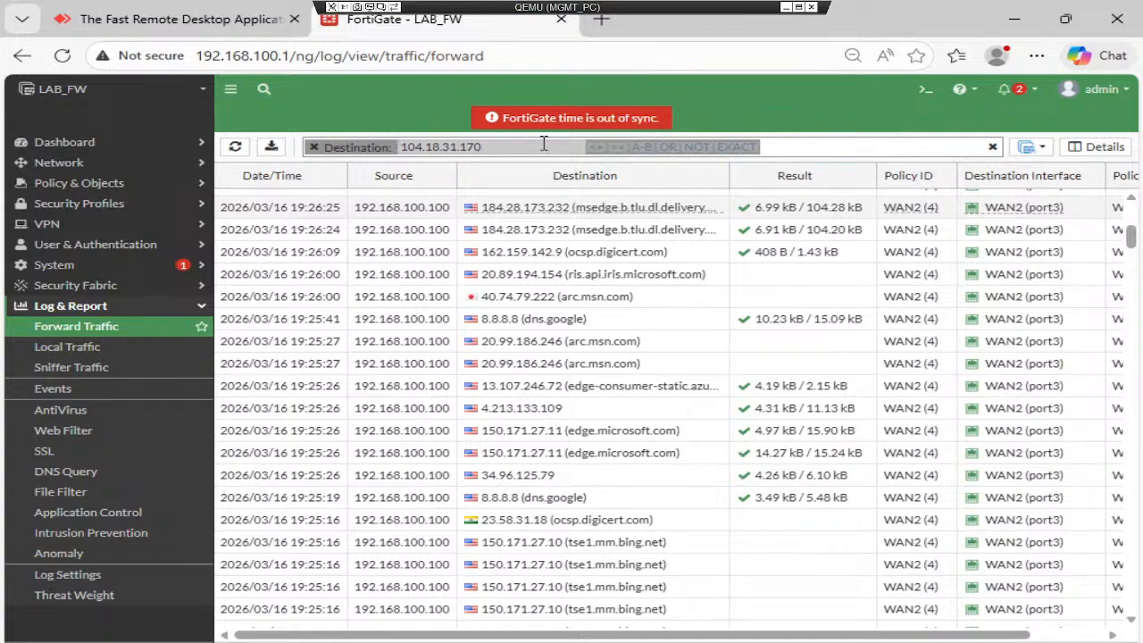
pyautogui.press('Return')
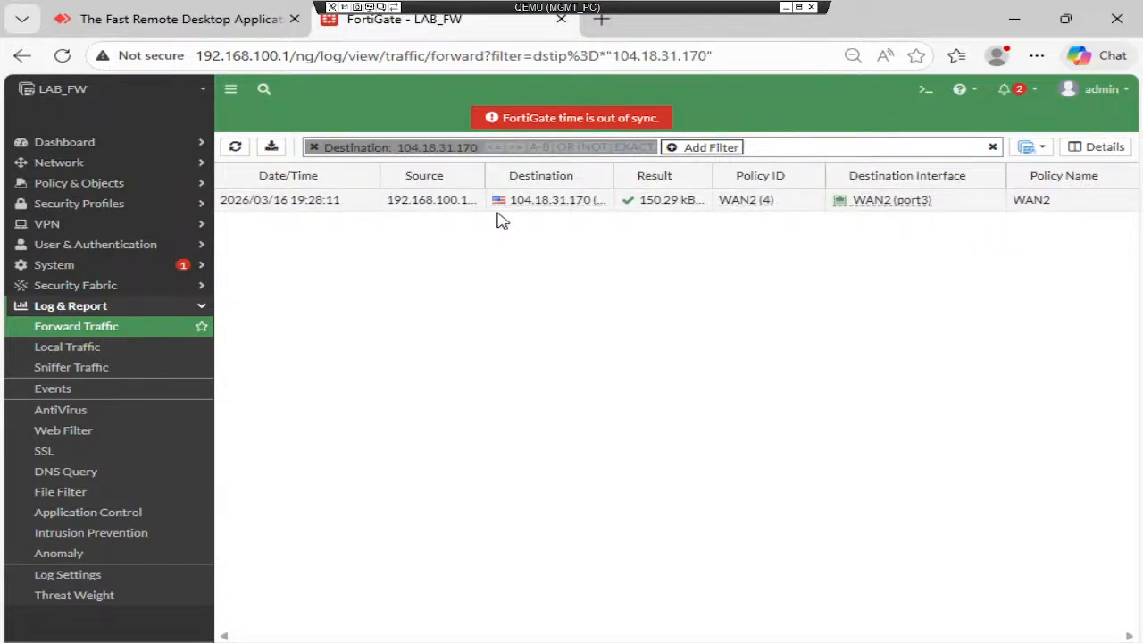
pyautogui.hotkey('alt', 'Tab')
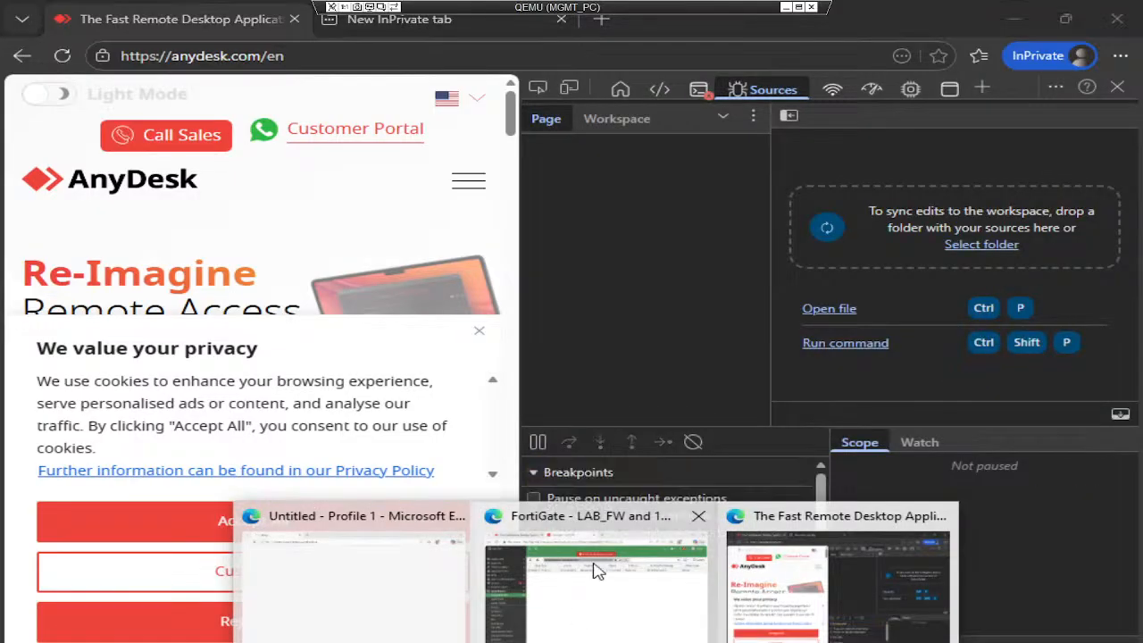
pyautogui.click(594, 566)
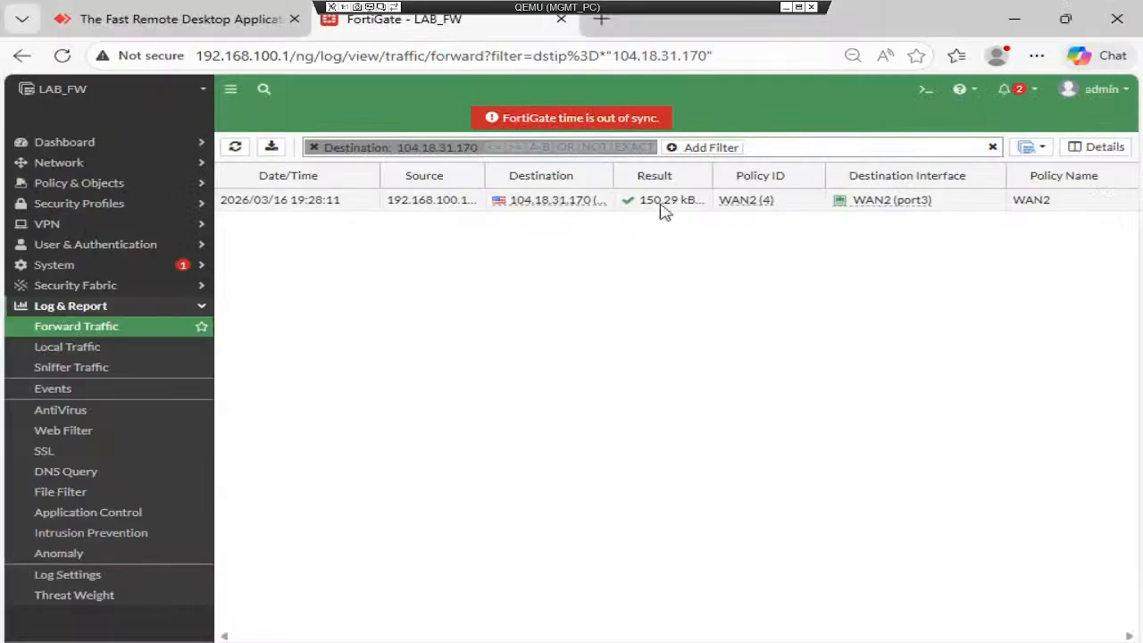
# - Review the accepted anydesk.com session's Log Details through WAN2, then close the panel
pyautogui.doubleClick(716, 201)
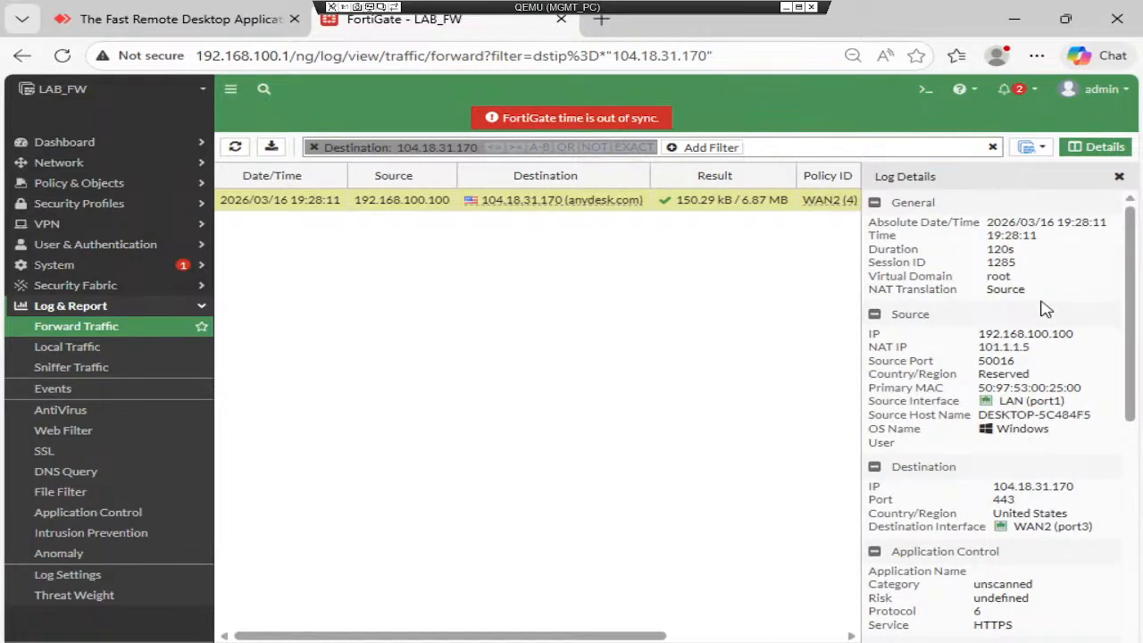
pyautogui.scroll(-5, 1046, 308)
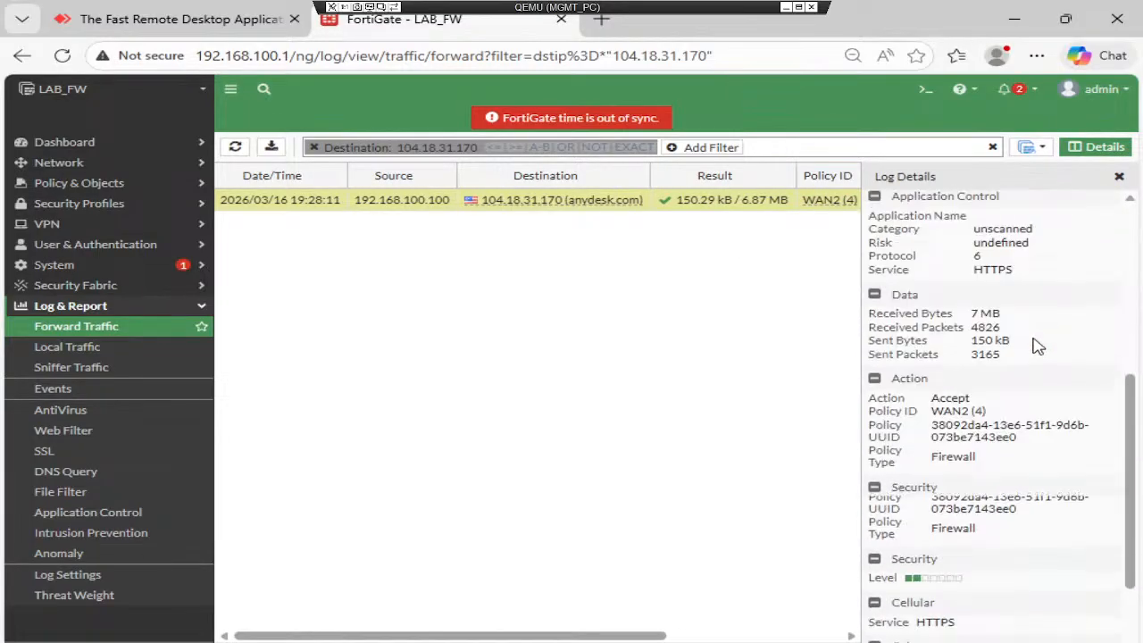
pyautogui.scroll(-4, 1036, 348)
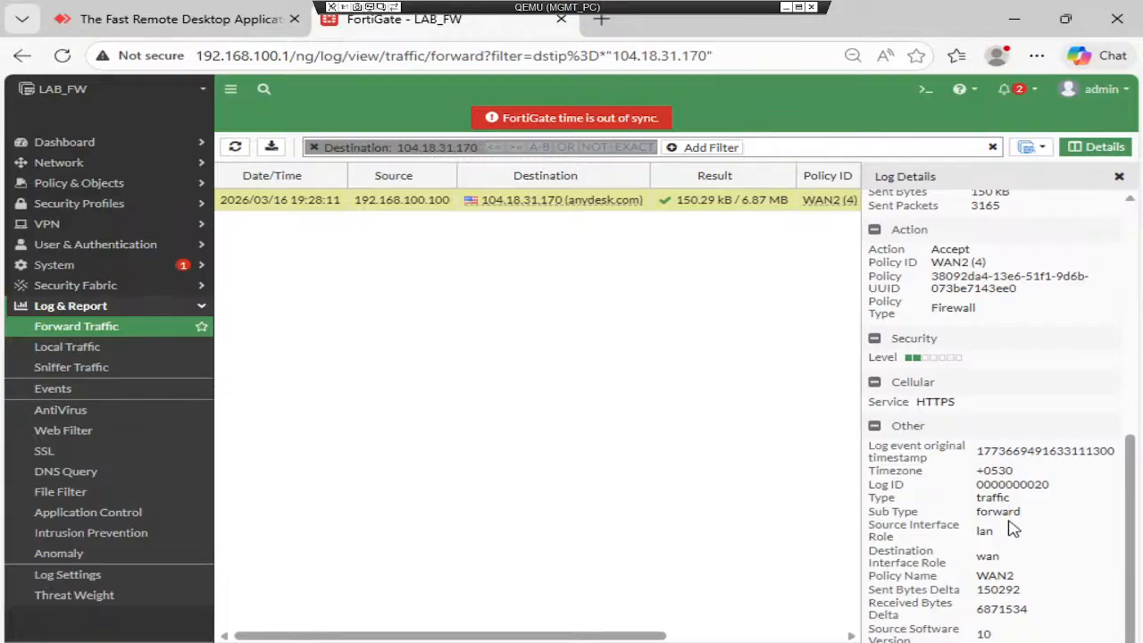
pyautogui.click(1119, 178)
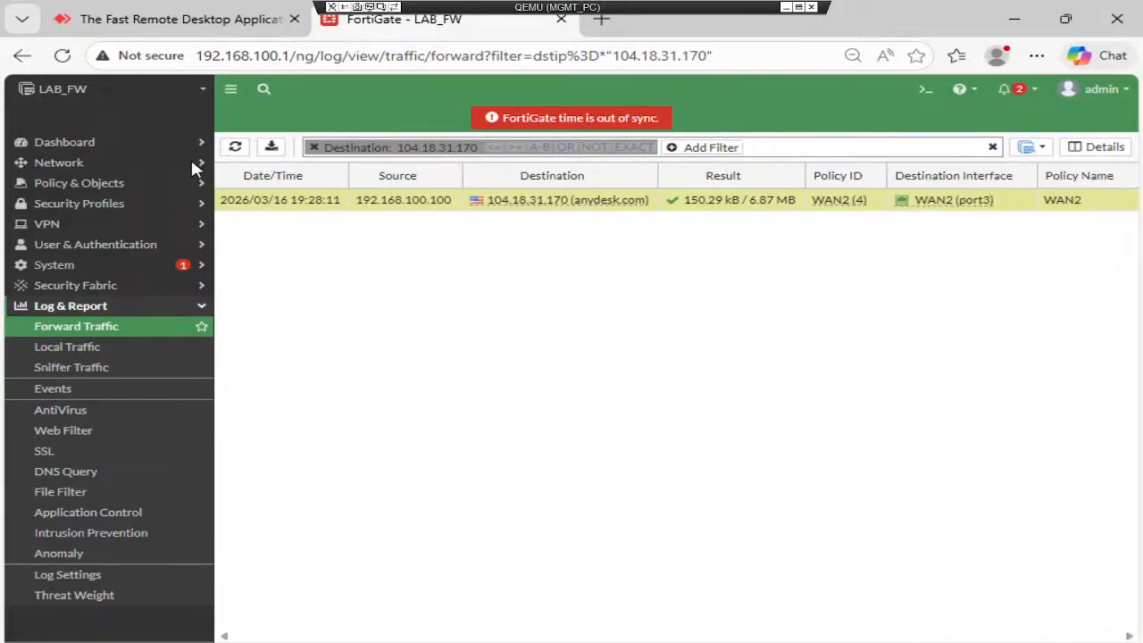
pyautogui.click(82, 205)
# - Open the Web-Filter profile for editing under Security Profiles > Web Filter
pyautogui.click(72, 244)
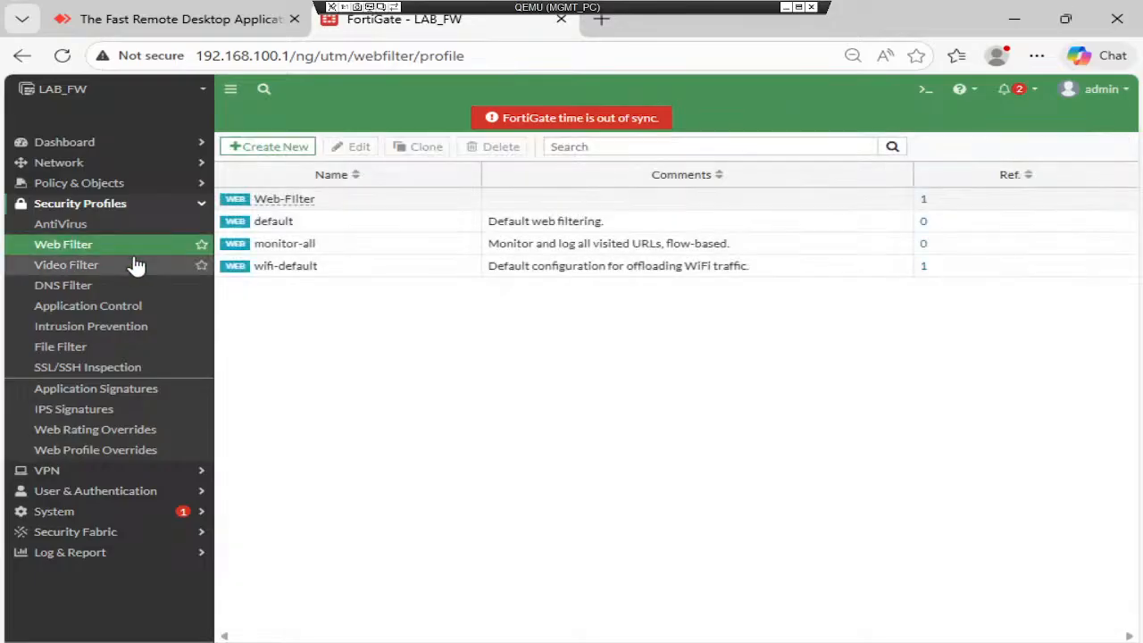
pyautogui.click(330, 202)
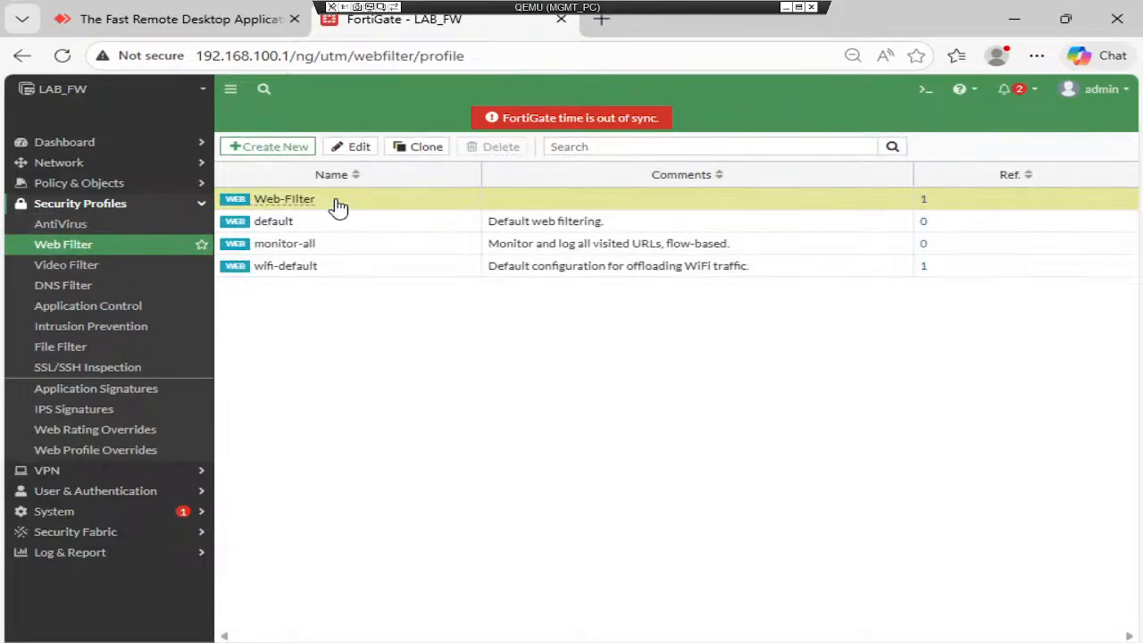
pyautogui.click(342, 148)
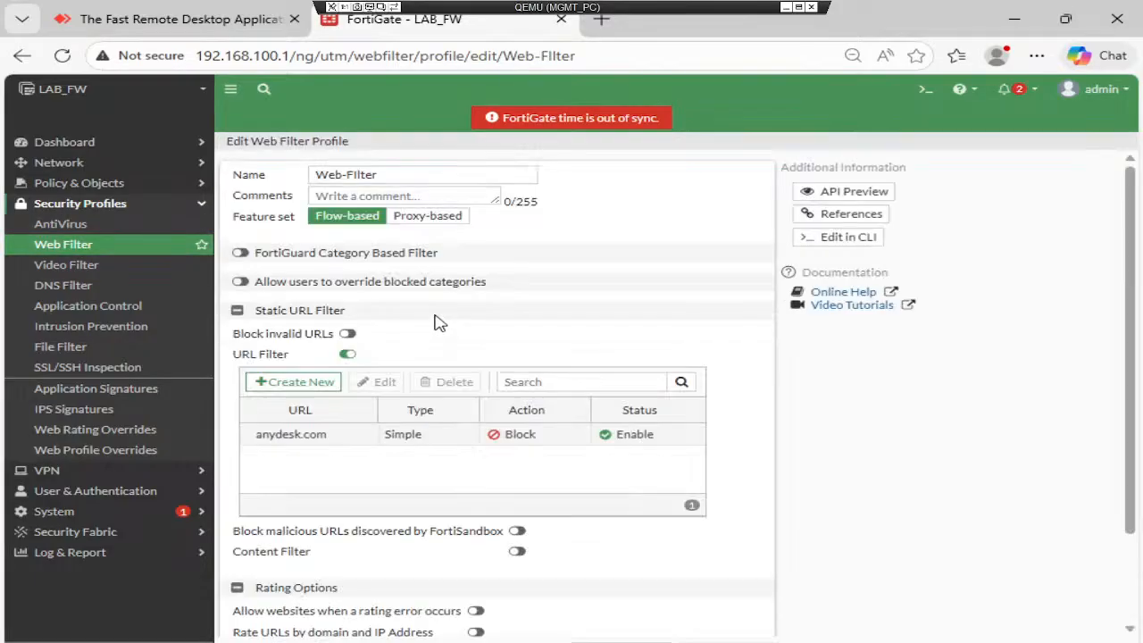
pyautogui.scroll(-1, 486, 330)
# - Add a Wildcard URL filter entry *.anydesk.com with action Block and apply the profile
pyautogui.click(304, 293)
pyautogui.click(455, 178)
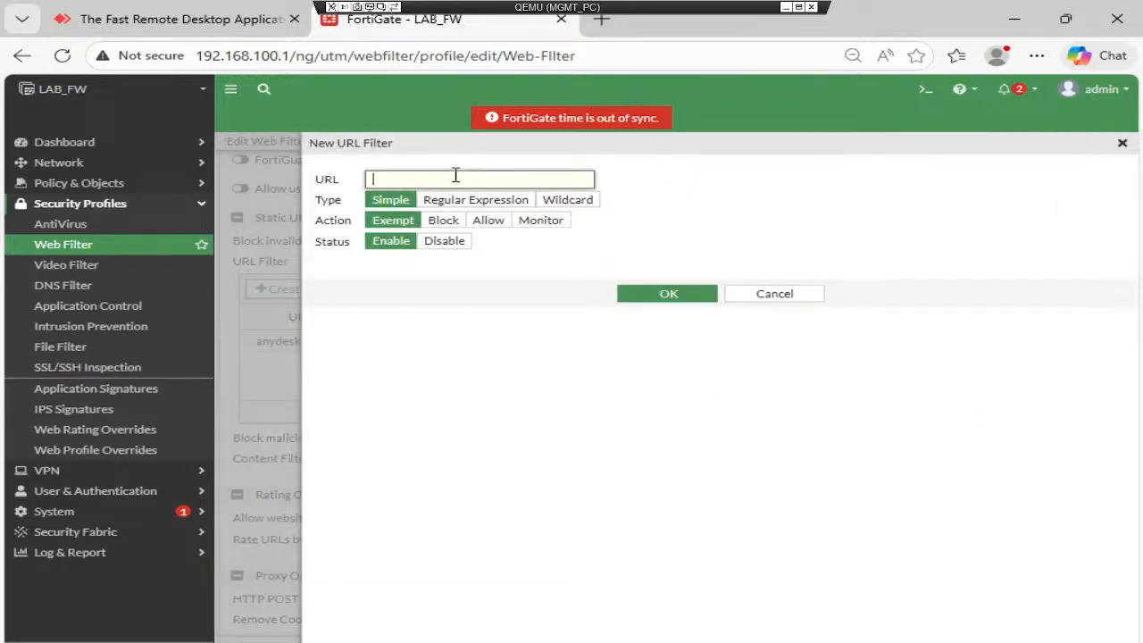
pyautogui.hotkey('ctrl', 'v')
pyautogui.hotkey('ctrl', 'a')
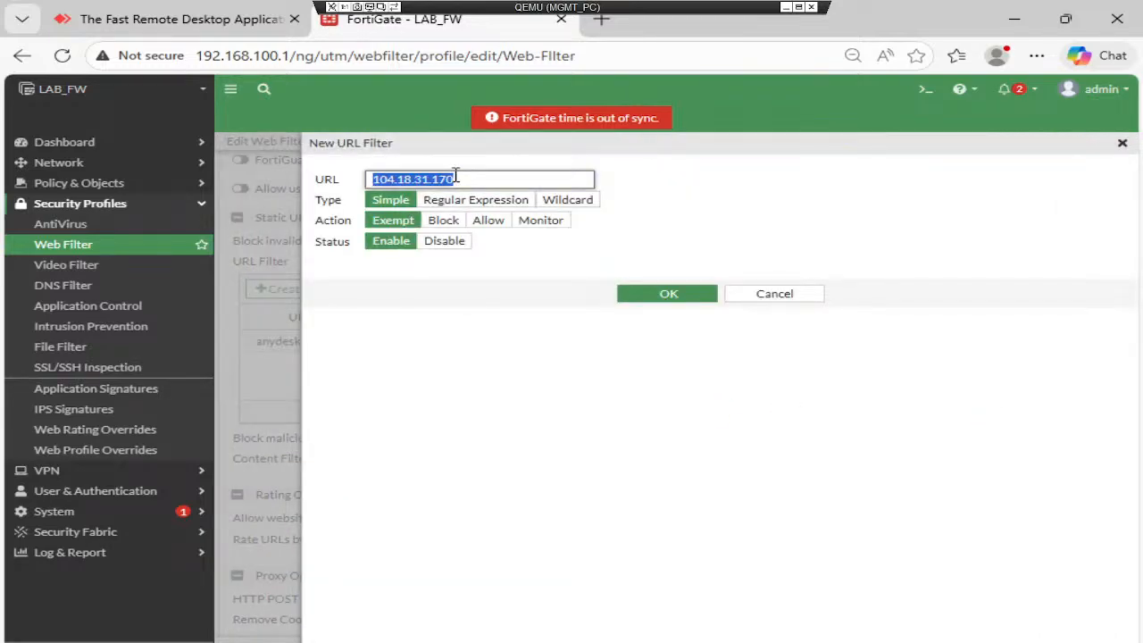
pyautogui.write('*')
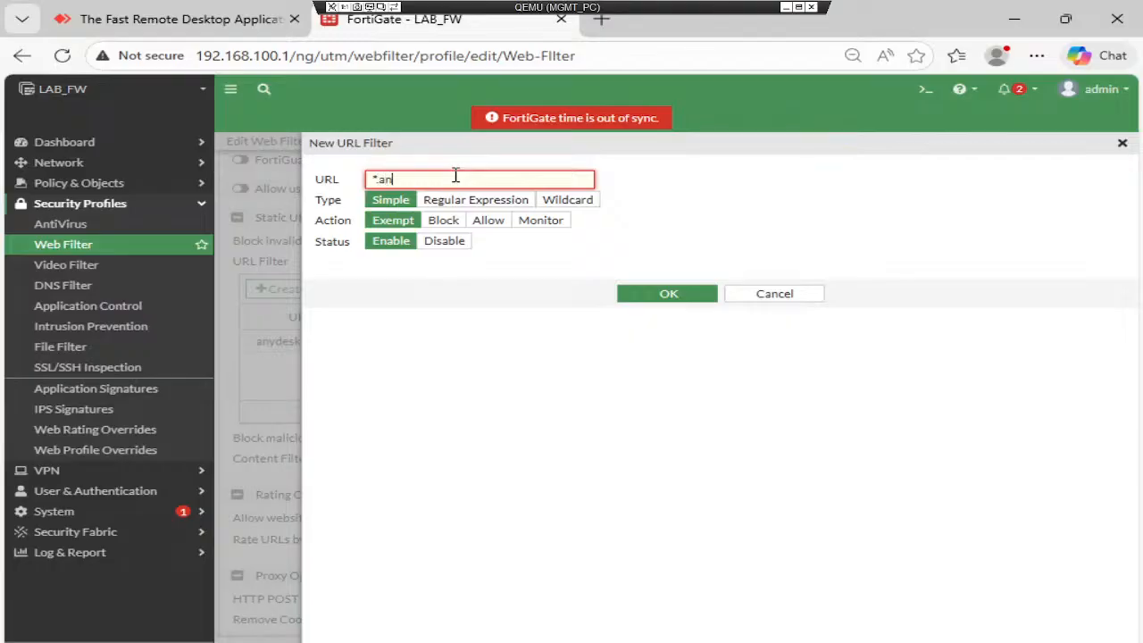
pyautogui.write('.anydesk.com')
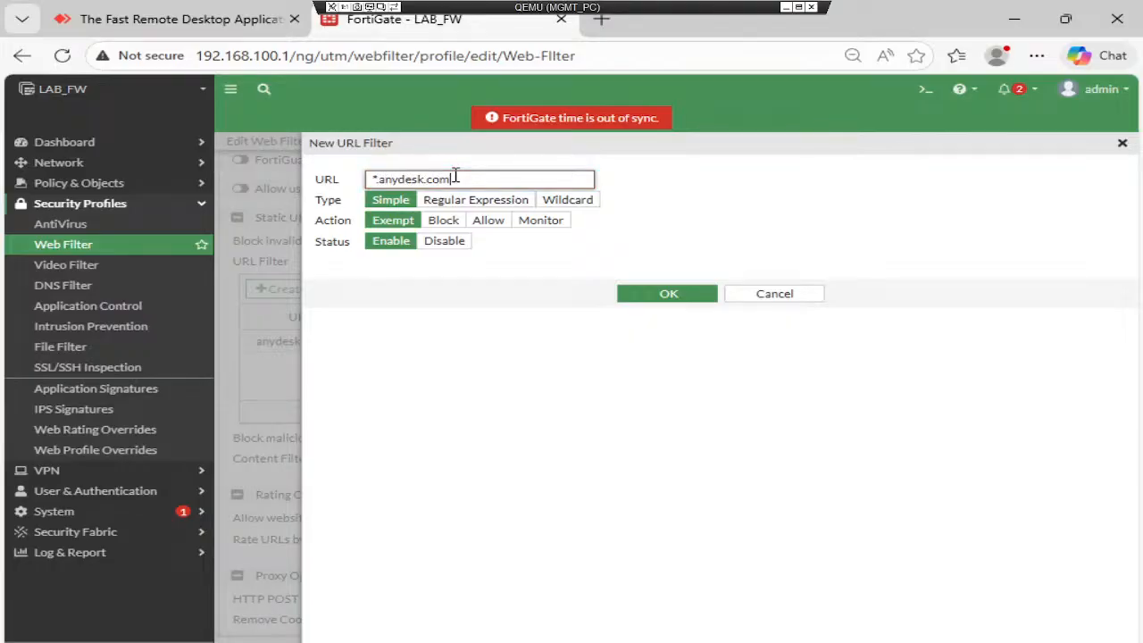
pyautogui.click(559, 200)
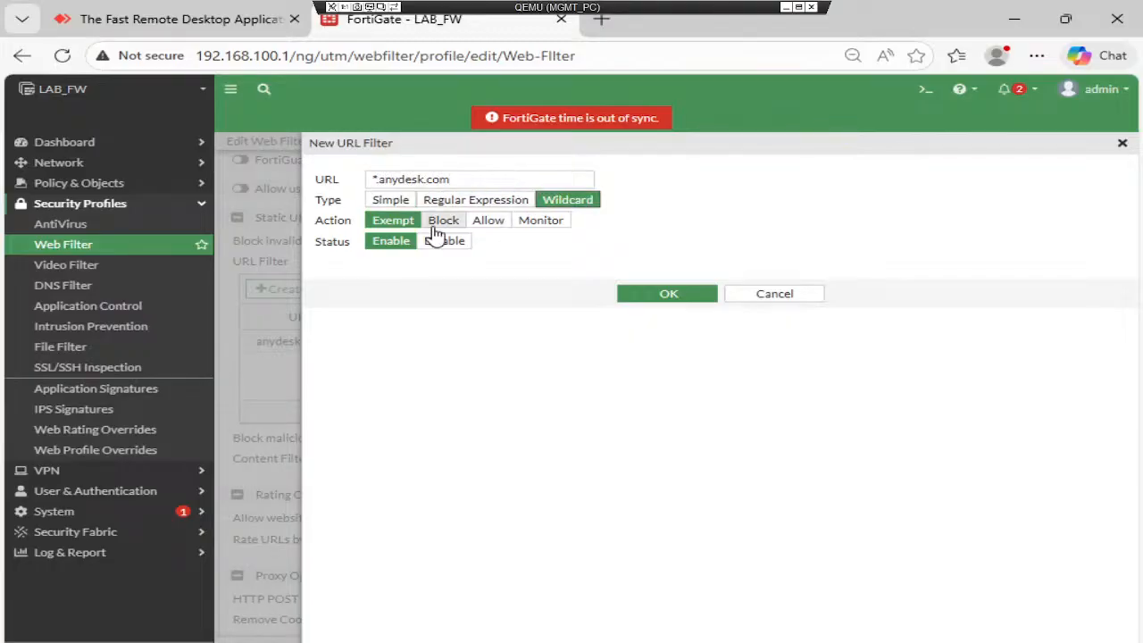
pyautogui.click(443, 223)
pyautogui.click(688, 296)
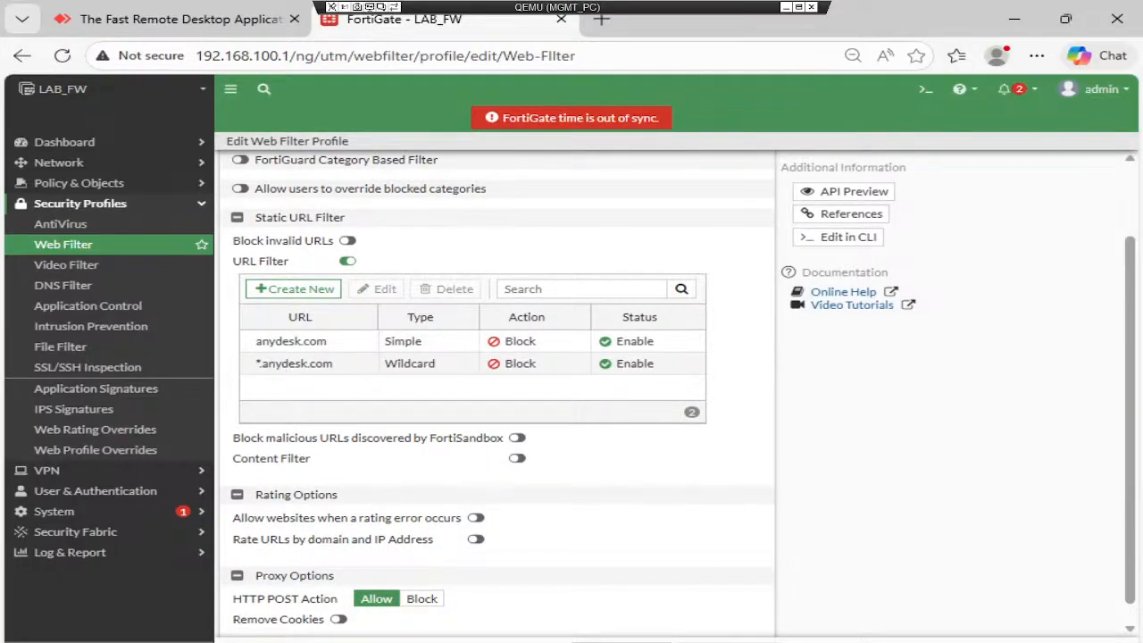
pyautogui.press('Return')
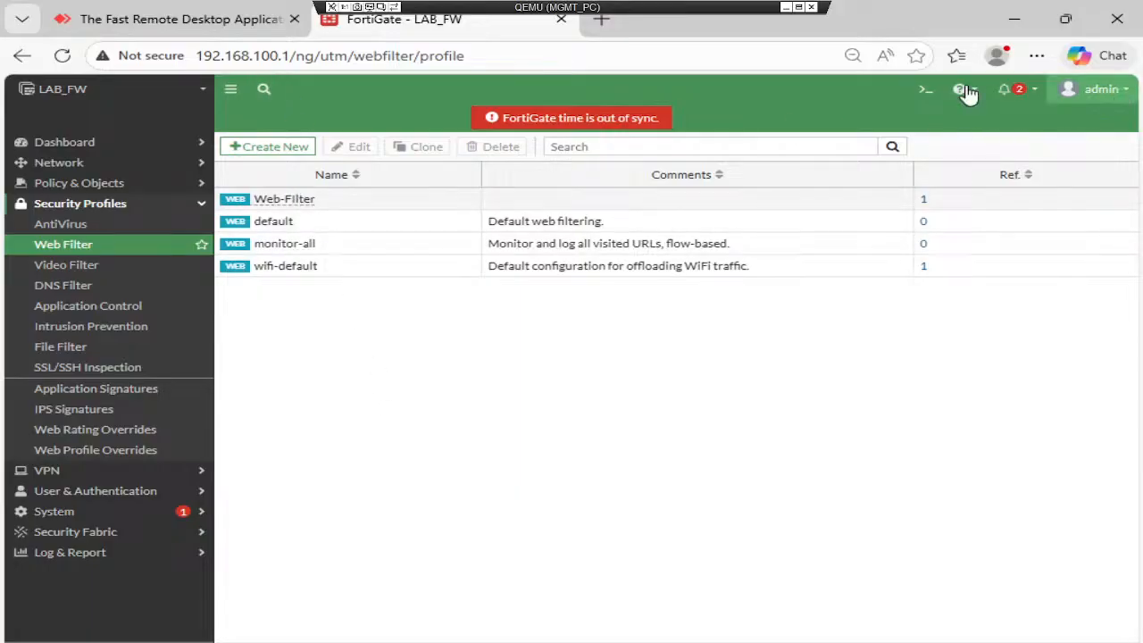
# - Visit Dashboard > Status, then reopen and refresh the Web Filter log, which shows no results
pyautogui.click(121, 143)
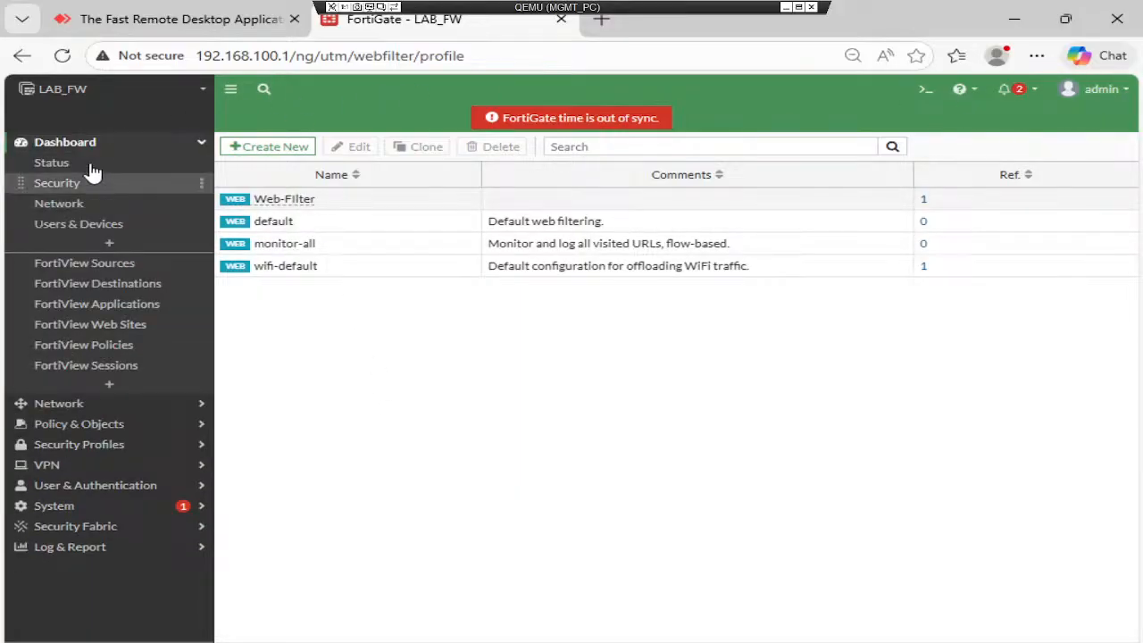
pyautogui.click(89, 164)
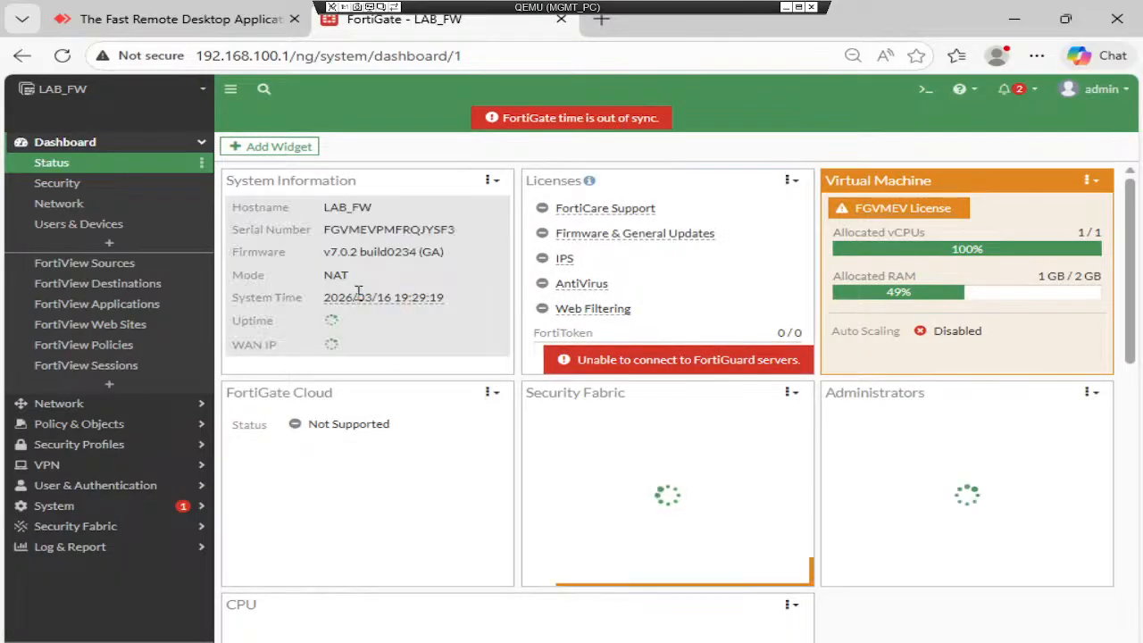
pyautogui.click(143, 546)
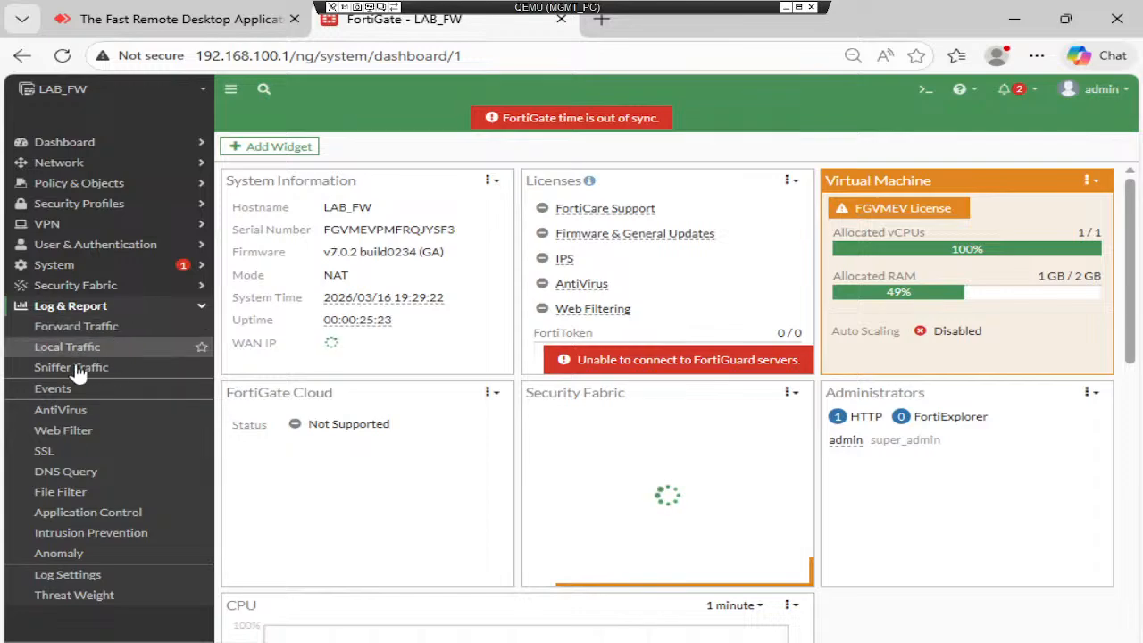
pyautogui.click(78, 429)
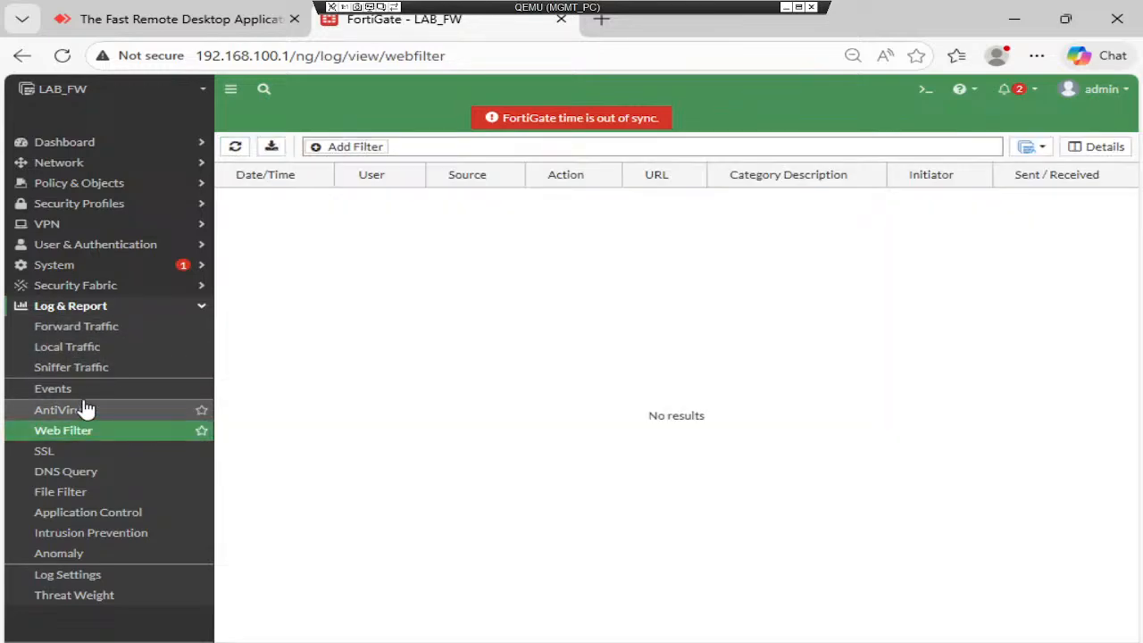
pyautogui.click(236, 148)
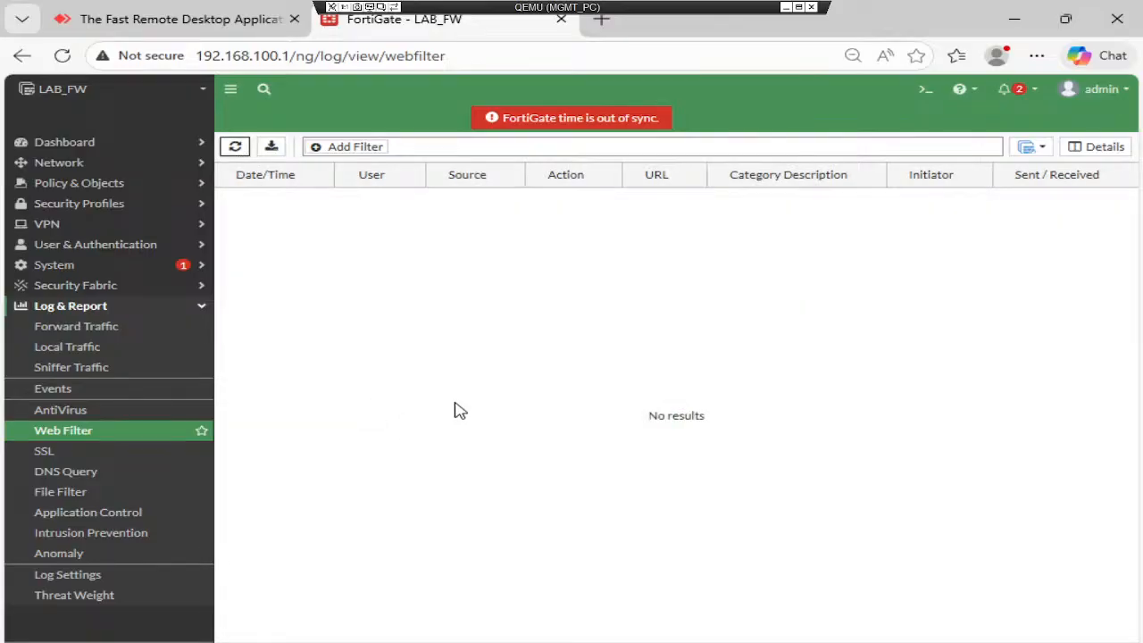
pyautogui.moveTo(633, 637)
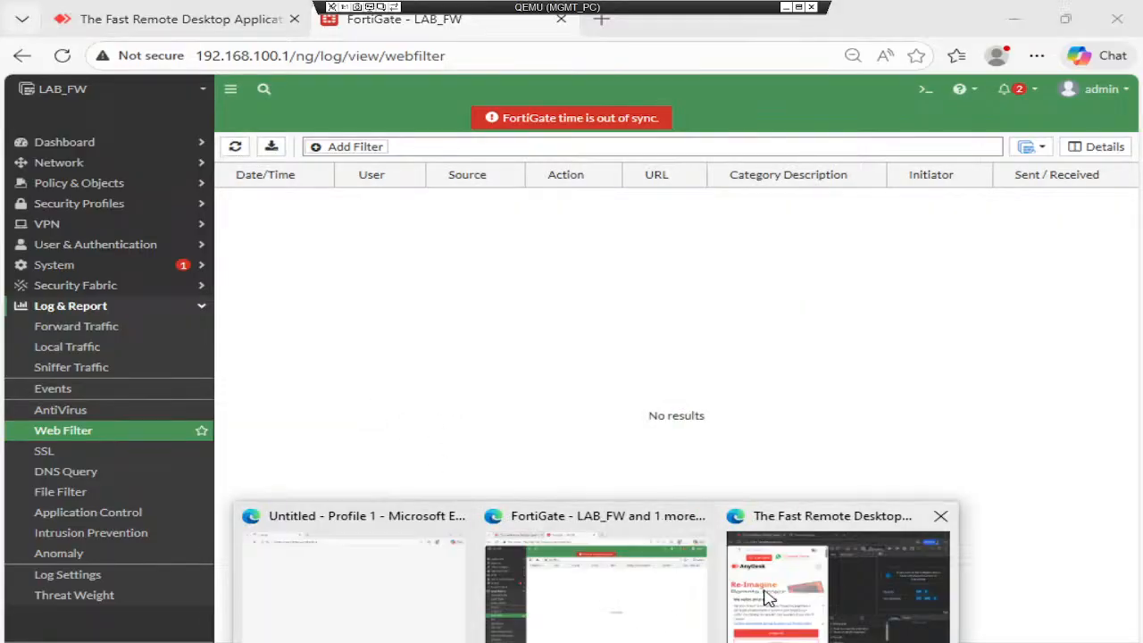
pyautogui.click(871, 607)
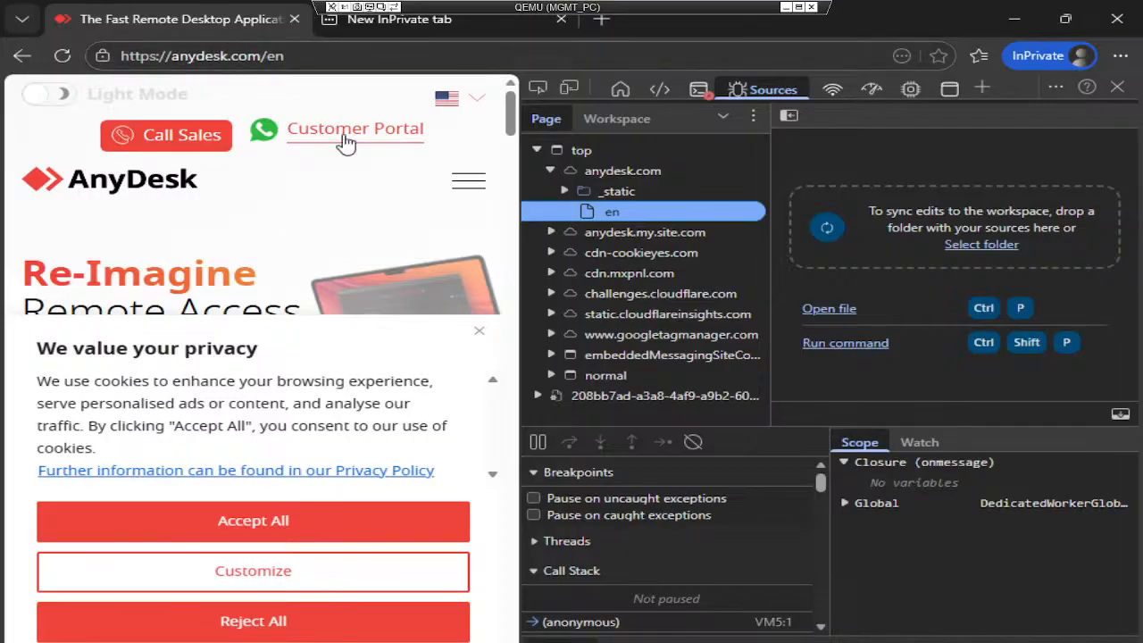
# - Enter anydesk.com in the blank InPrivate tab to retest the filter
pyautogui.click(427, 25)
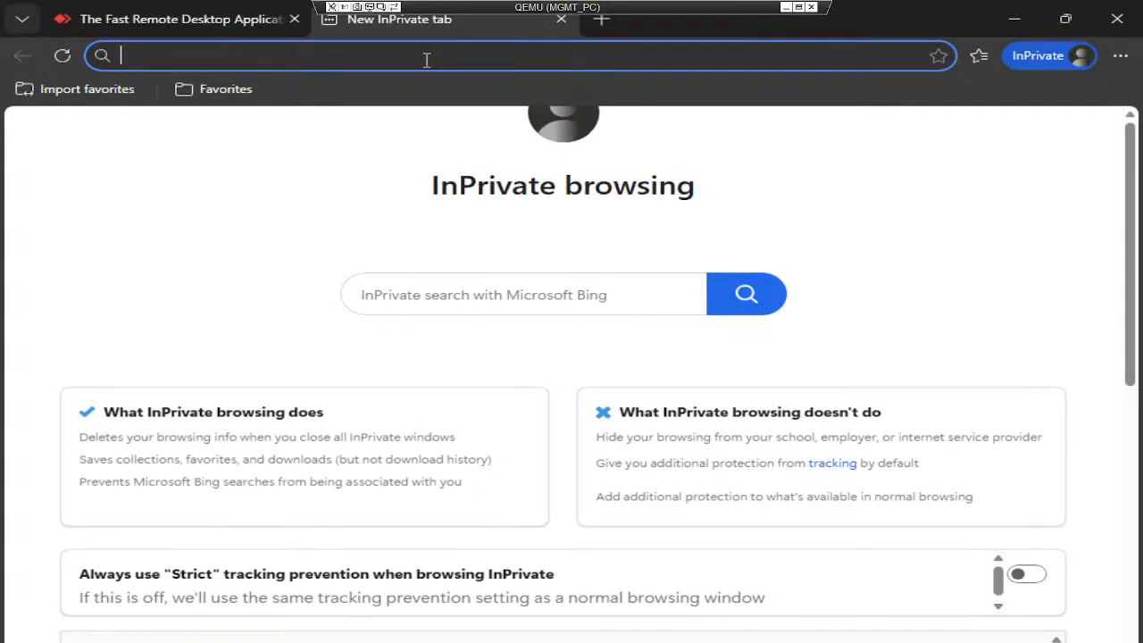
pyautogui.write('anydesk.com')
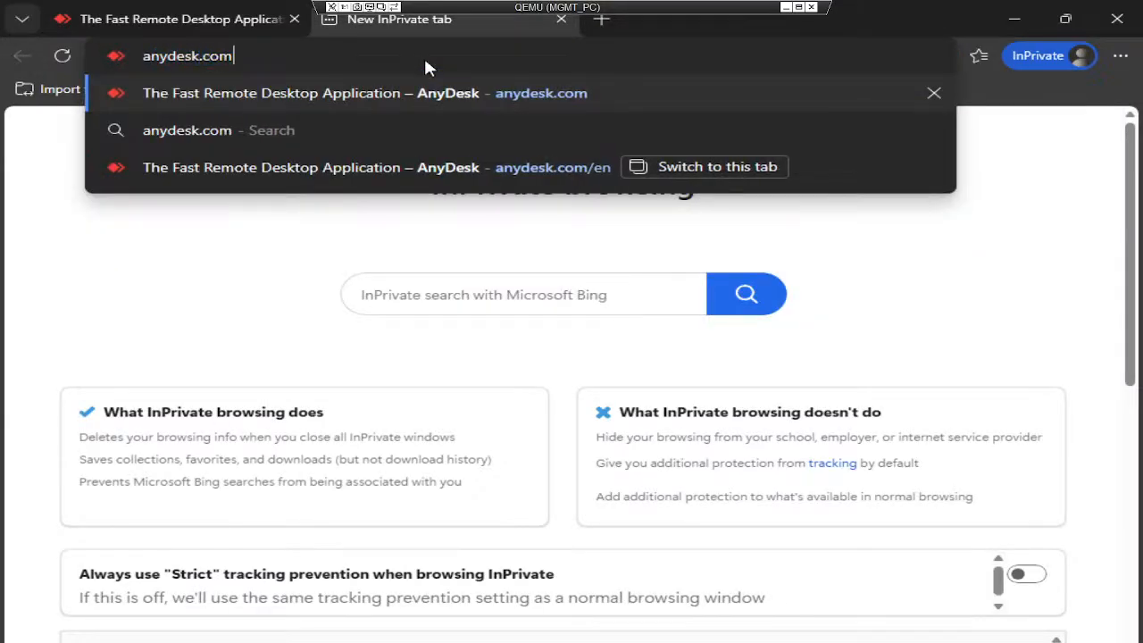
pyautogui.press('Return')
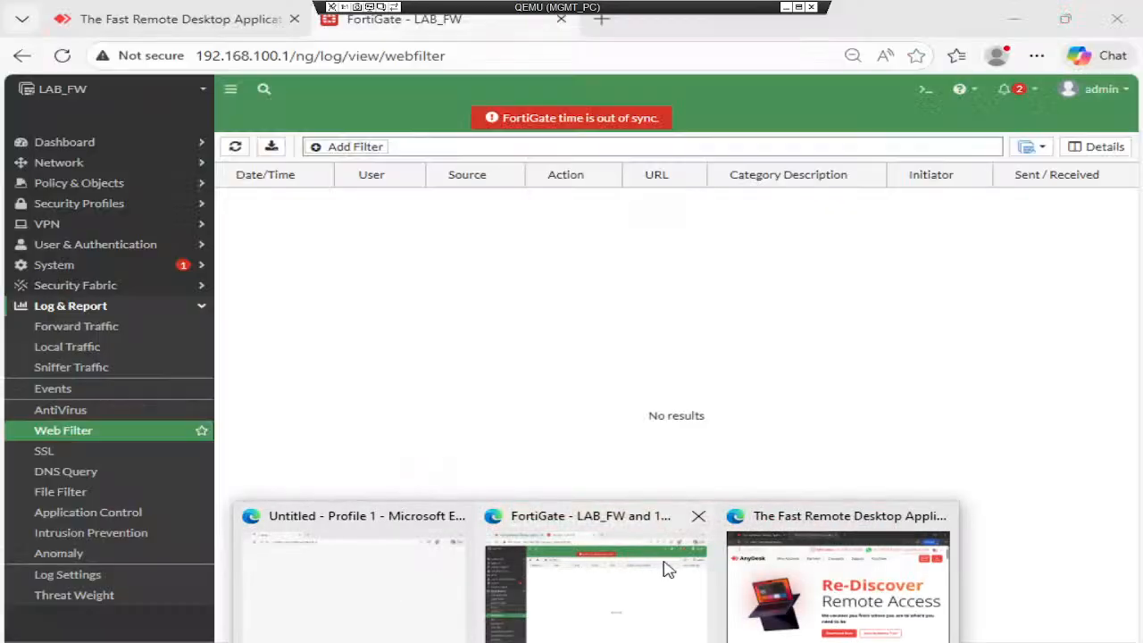
# - In FortiGate, open the Web-Filter profile under Security Profiles > Web Filter for editing
pyautogui.click(669, 566)
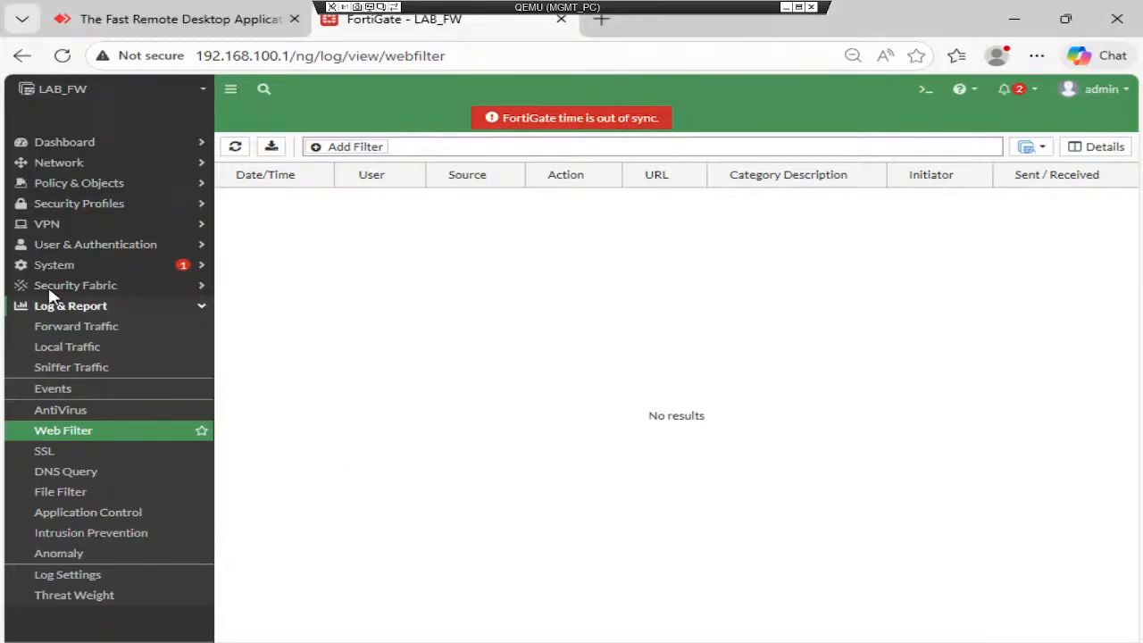
pyautogui.click(126, 204)
pyautogui.click(72, 247)
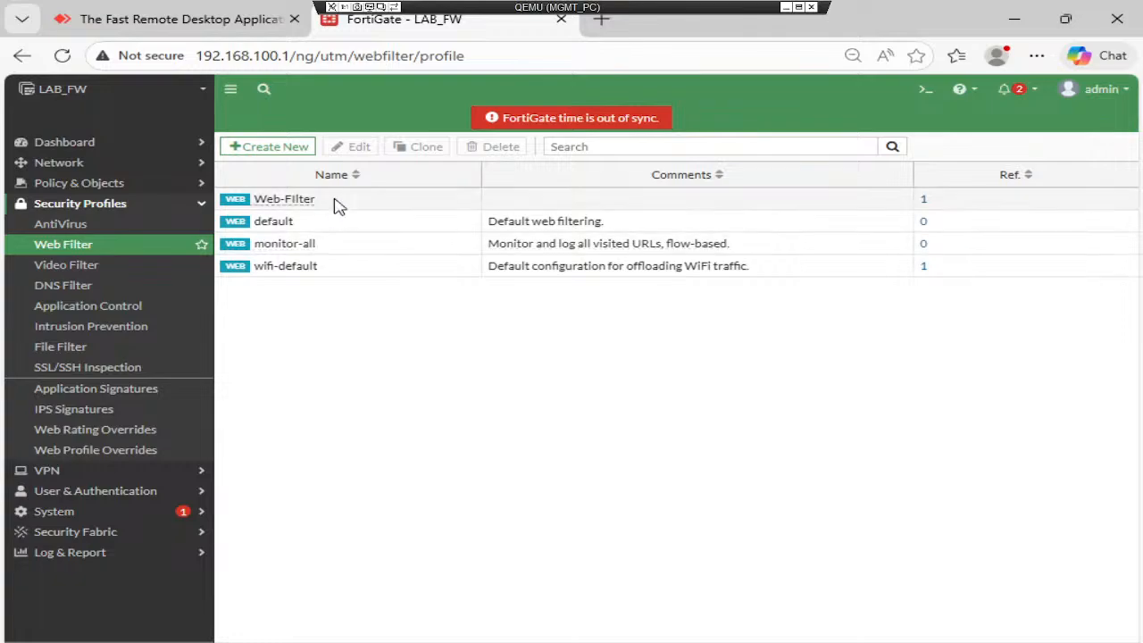
pyautogui.click(339, 206)
pyautogui.click(355, 147)
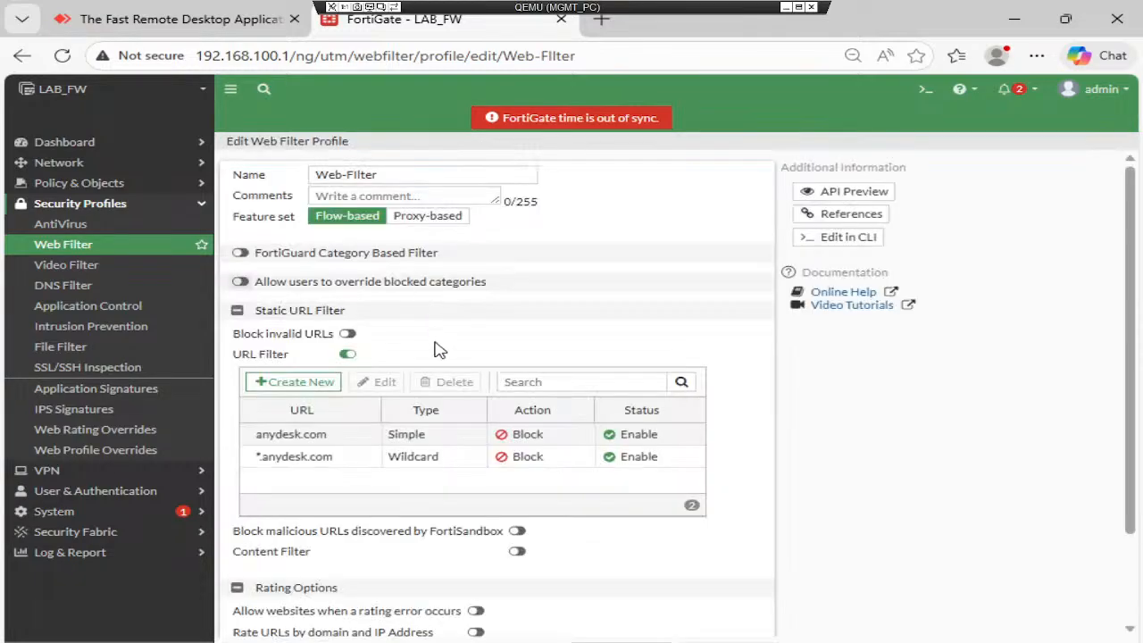
# - Add a Wildcard URL filter entry *ultraviewer.net with action Block and confirm it
pyautogui.click(309, 385)
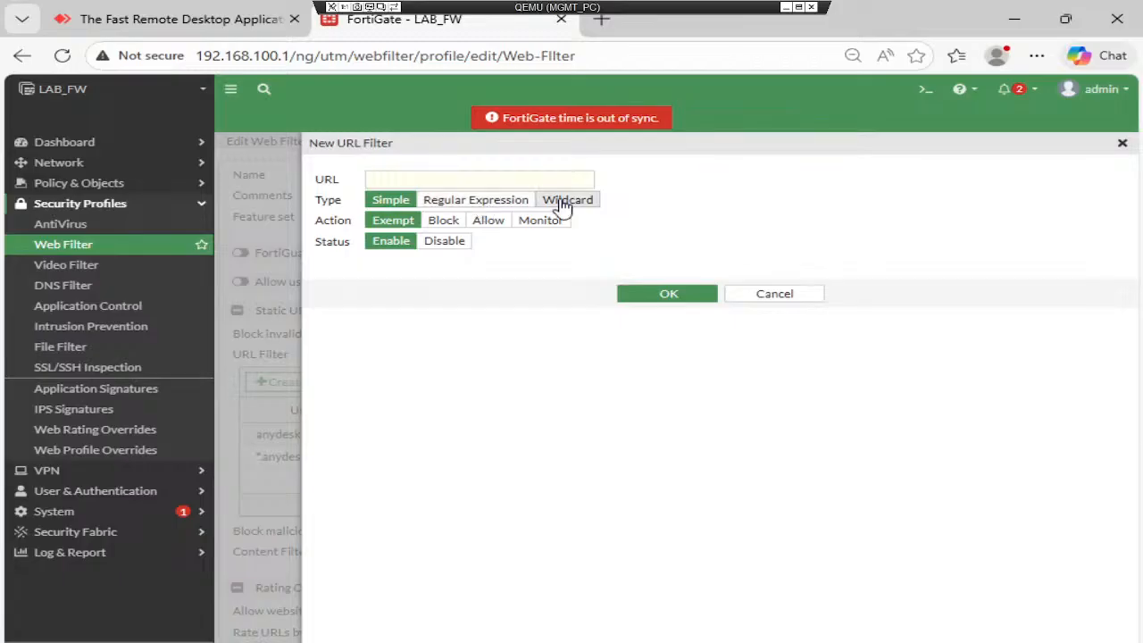
pyautogui.click(568, 202)
pyautogui.click(528, 180)
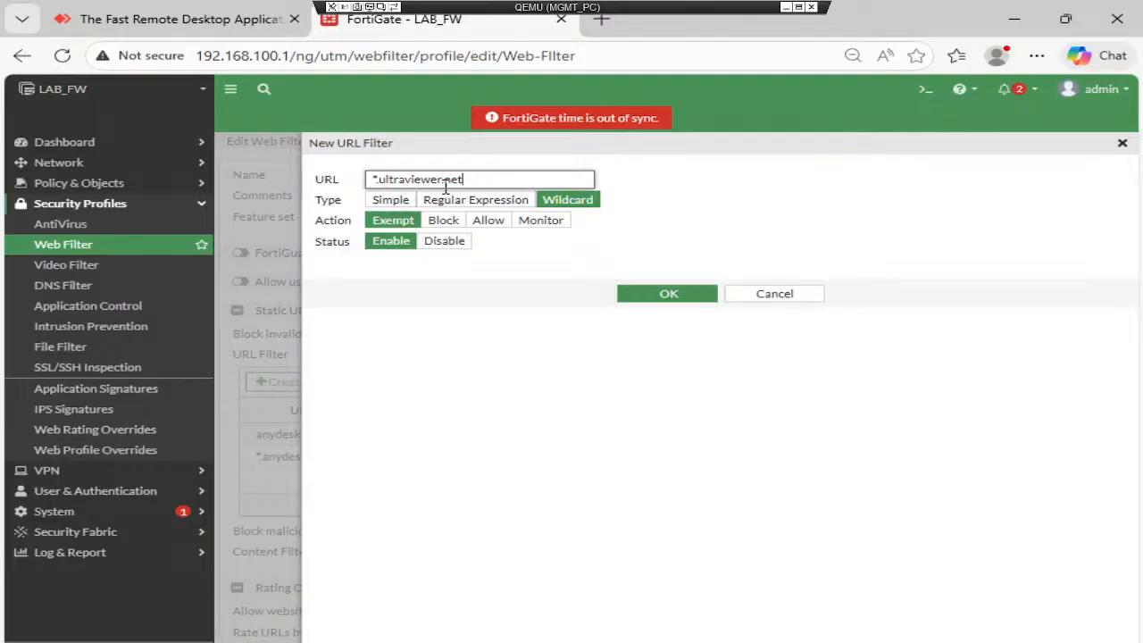
pyautogui.click(441, 220)
pyautogui.click(686, 300)
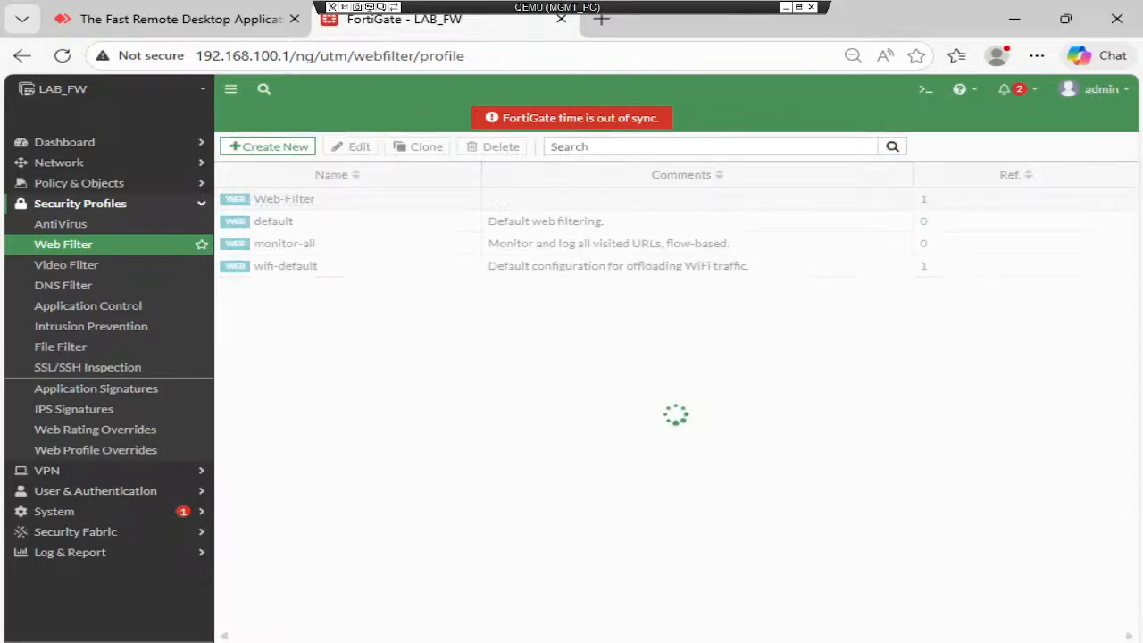
# - Load ultraviewer.net in a new InPrivate Edge tab to test the filter, then return to FortiGate
pyautogui.click(596, 642)
pyautogui.click(797, 594)
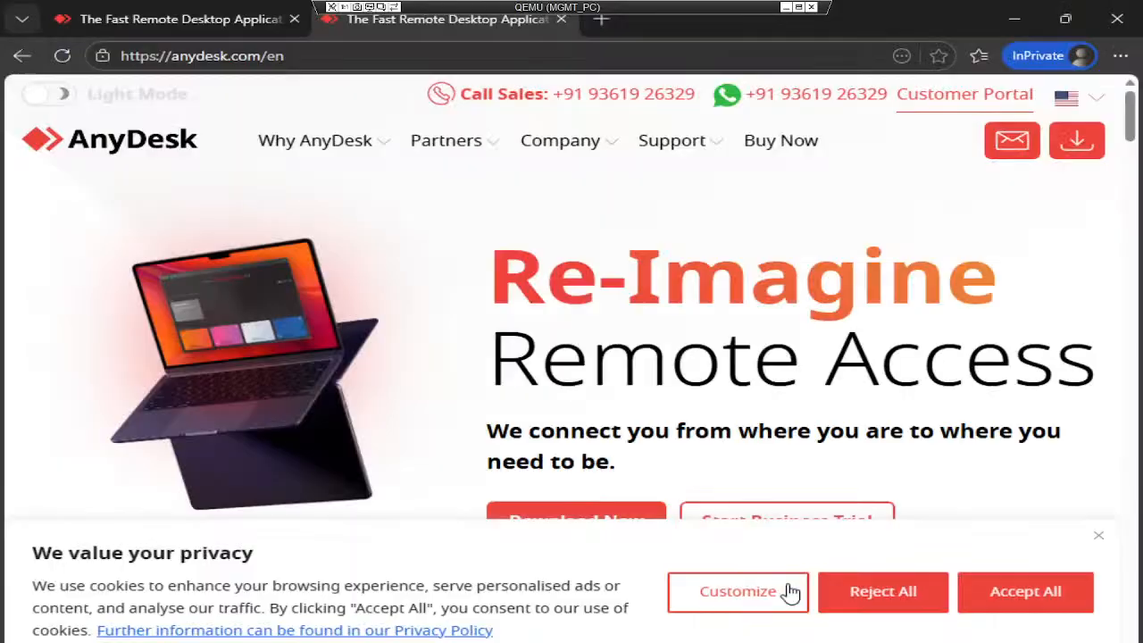
pyautogui.hotkey('ctrl', 't')
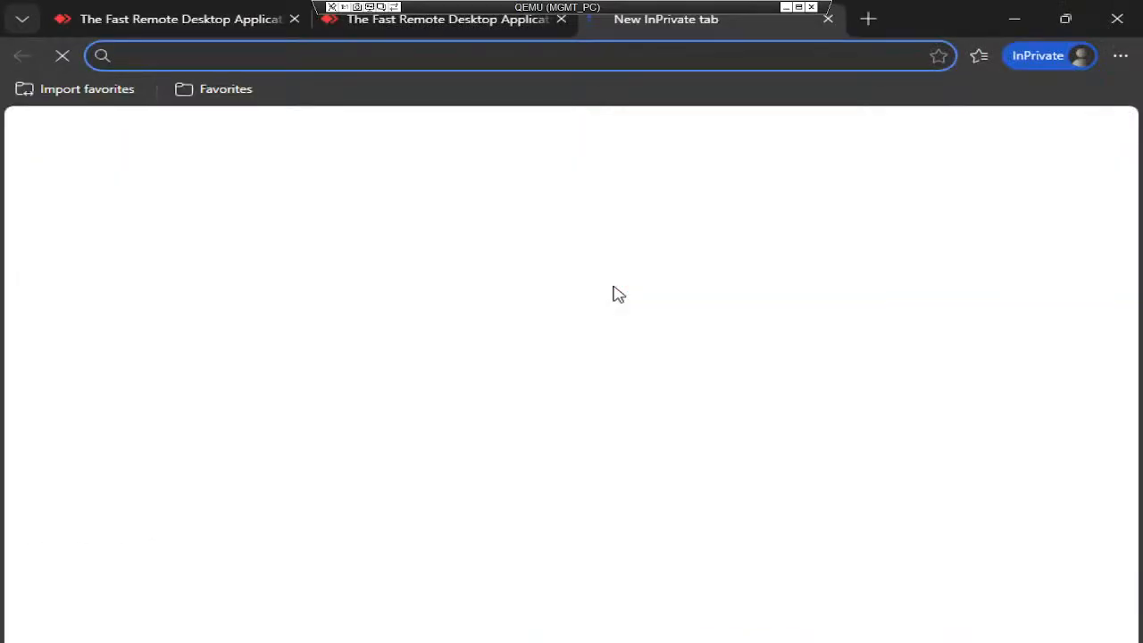
pyautogui.write('ultraviewer.c')
pyautogui.press('BackSpace')
pyautogui.write('net')
pyautogui.press('Return')
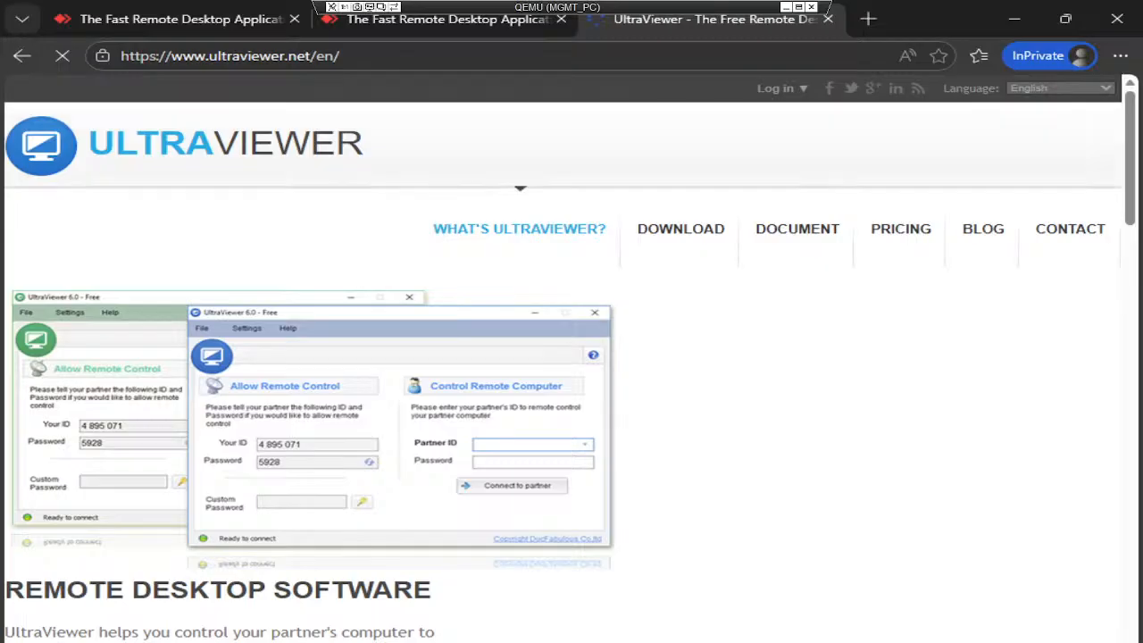
pyautogui.moveTo(408, 577)
pyautogui.click(581, 563)
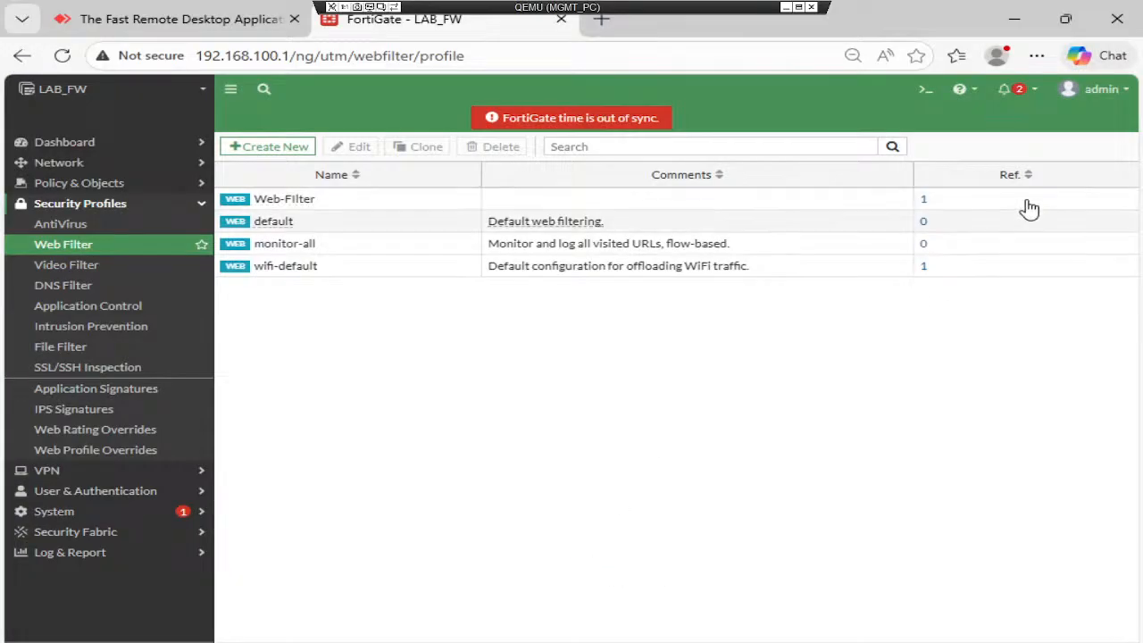
# - Download a FortiGate configuration backup to the local PC via admin > Configuration > Backup
pyautogui.click(1100, 89)
pyautogui.moveTo(1069, 182)
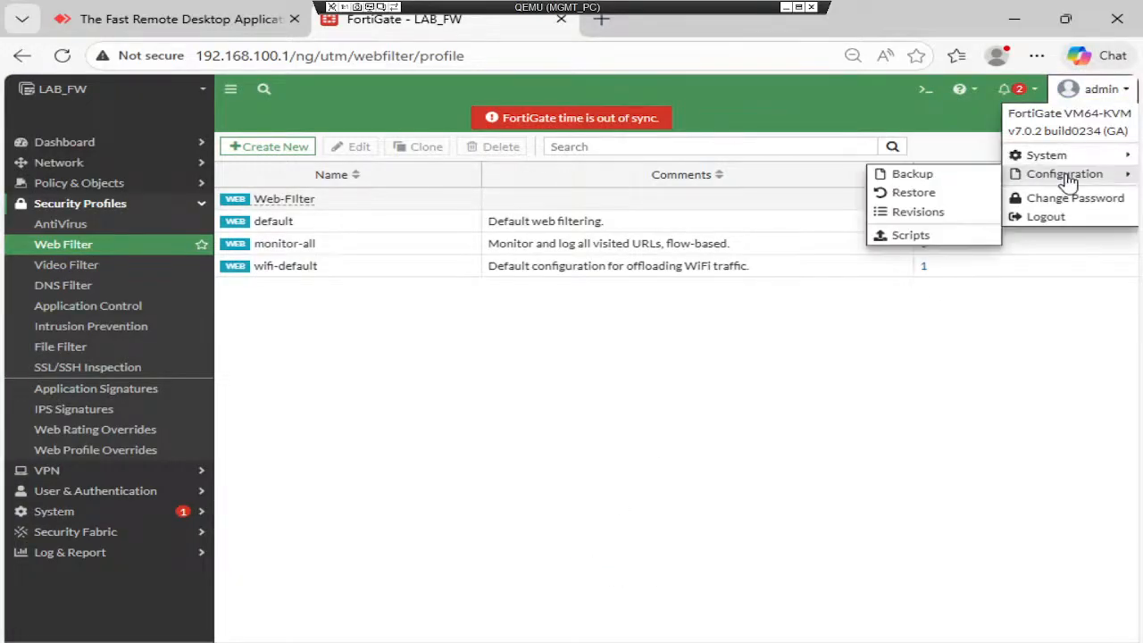
pyautogui.click(900, 174)
pyautogui.click(665, 253)
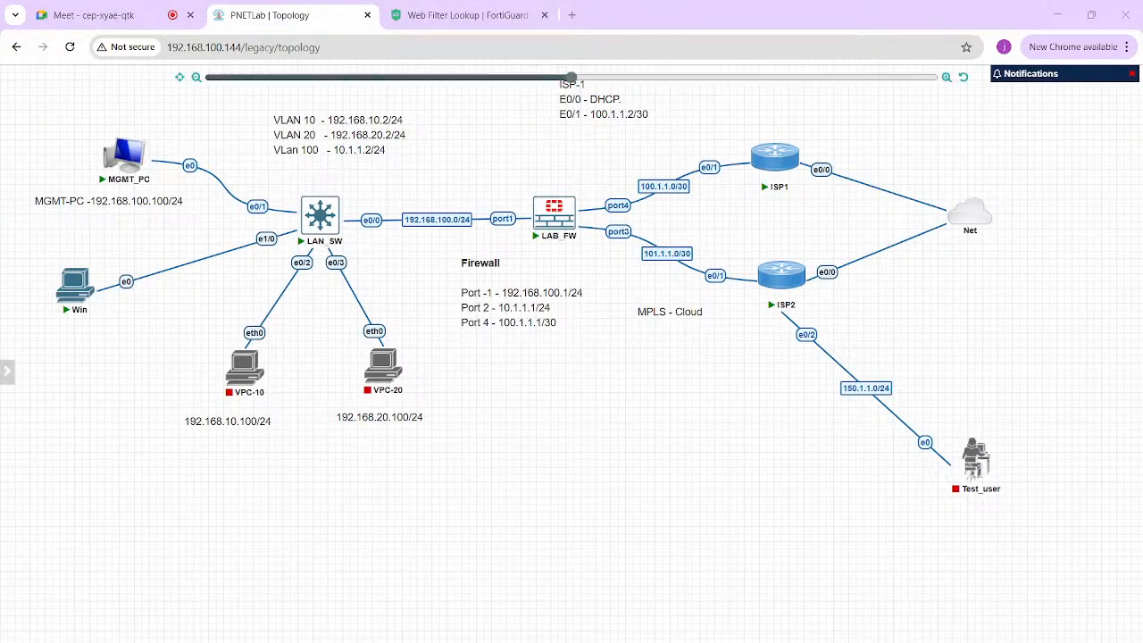
# - Stop LAB_FW and change its image to fortinet-FGT-v7.0.17.M-build0682, saving the node settings
pyautogui.rightClick(550, 210)
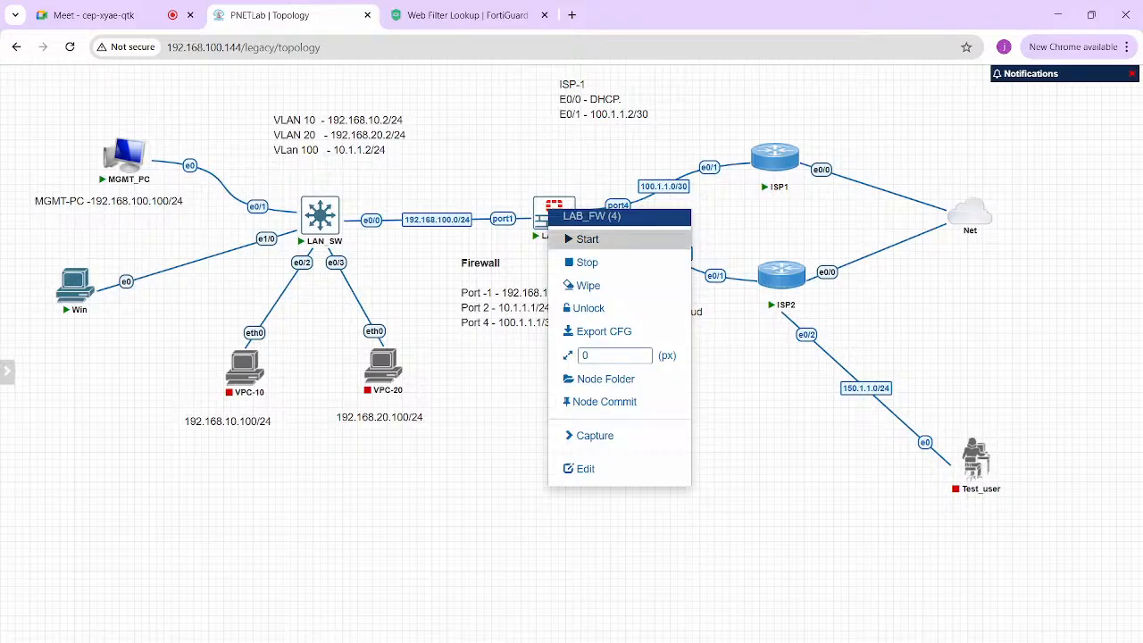
pyautogui.click(587, 262)
pyautogui.rightClick(546, 216)
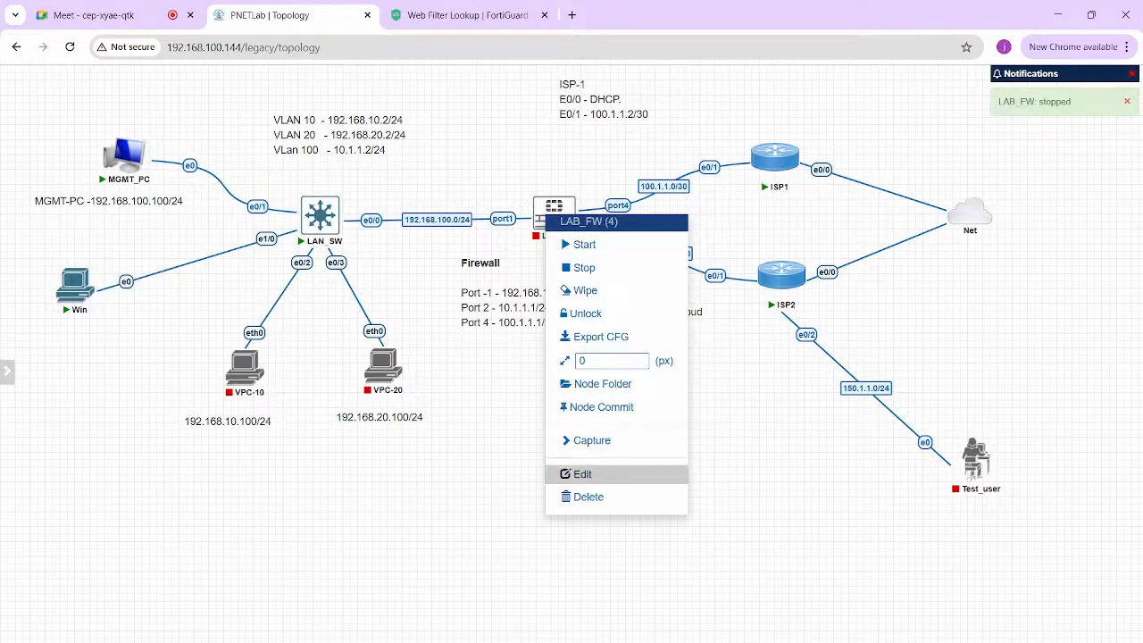
pyautogui.click(582, 474)
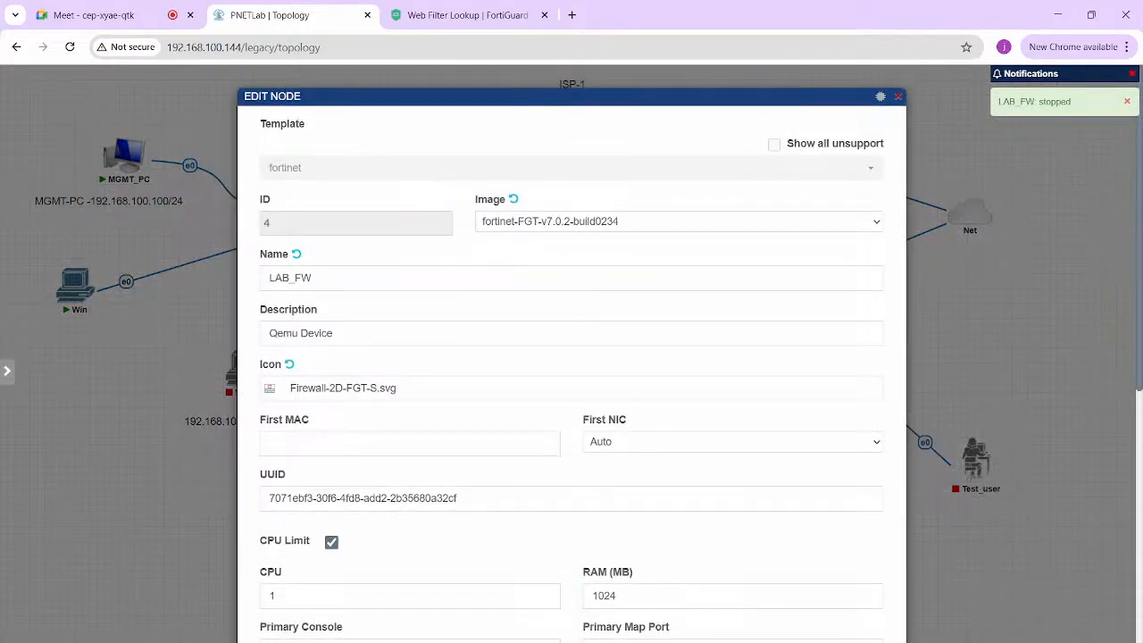
pyautogui.click(678, 222)
pyautogui.press('Return')
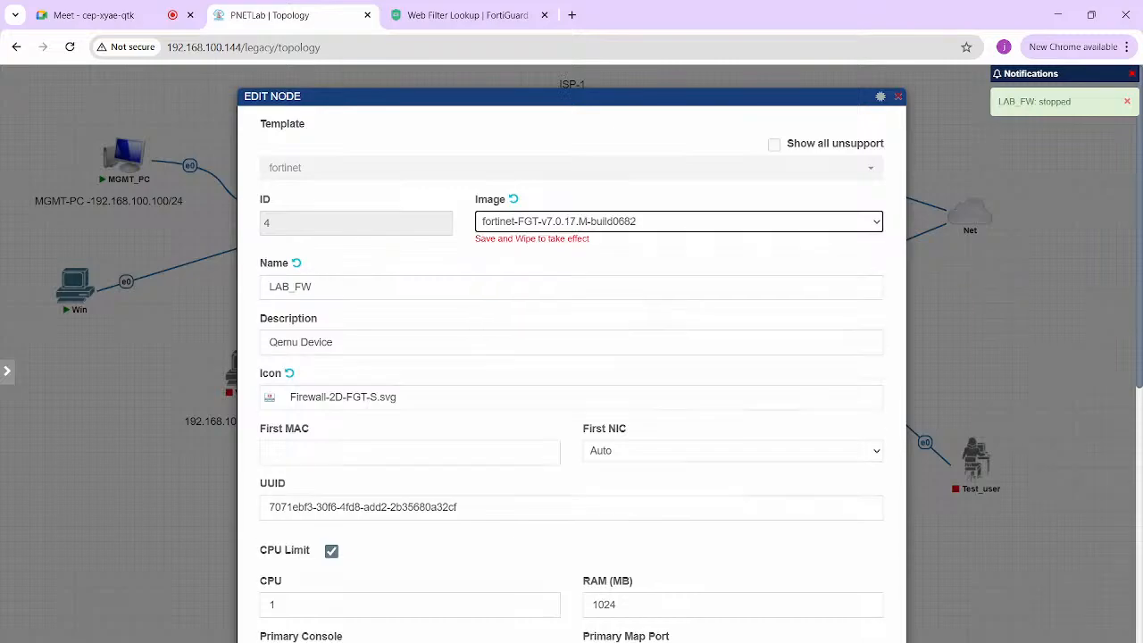
pyautogui.scroll(-6, 572, 357)
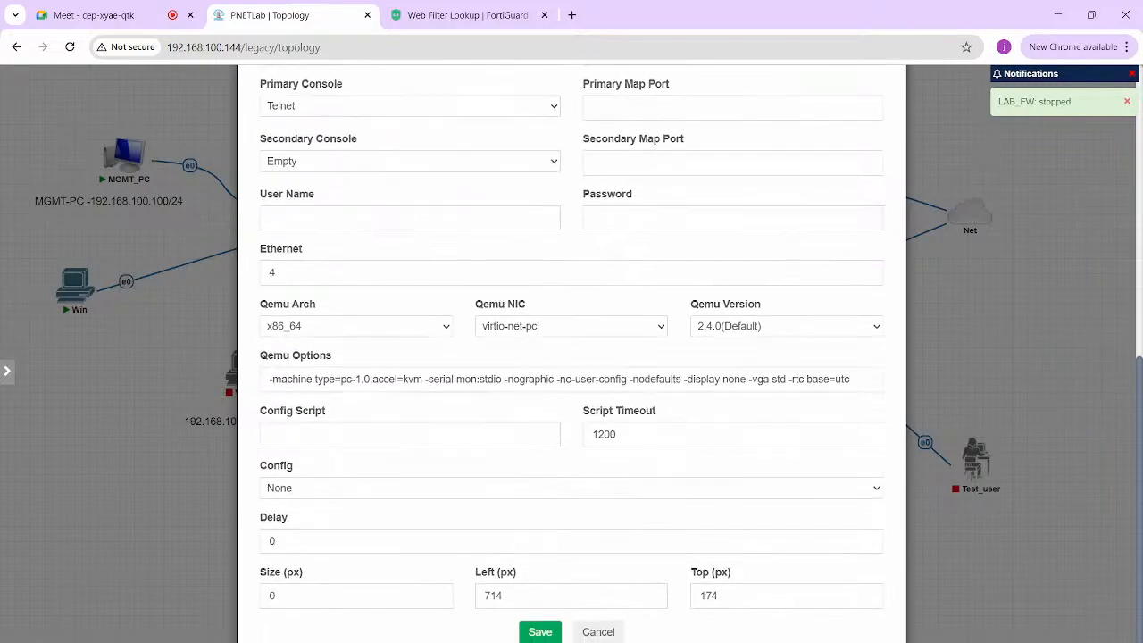
pyautogui.click(541, 632)
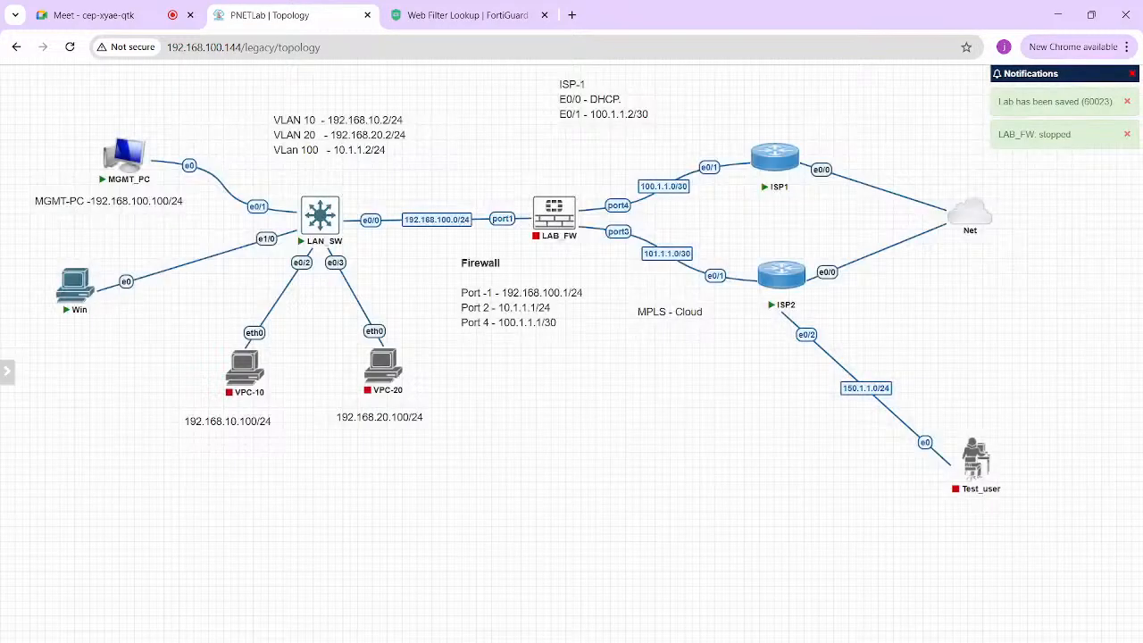
# - Wipe the LAB_FW node's data and start it again
pyautogui.rightClick(554, 215)
pyautogui.click(592, 291)
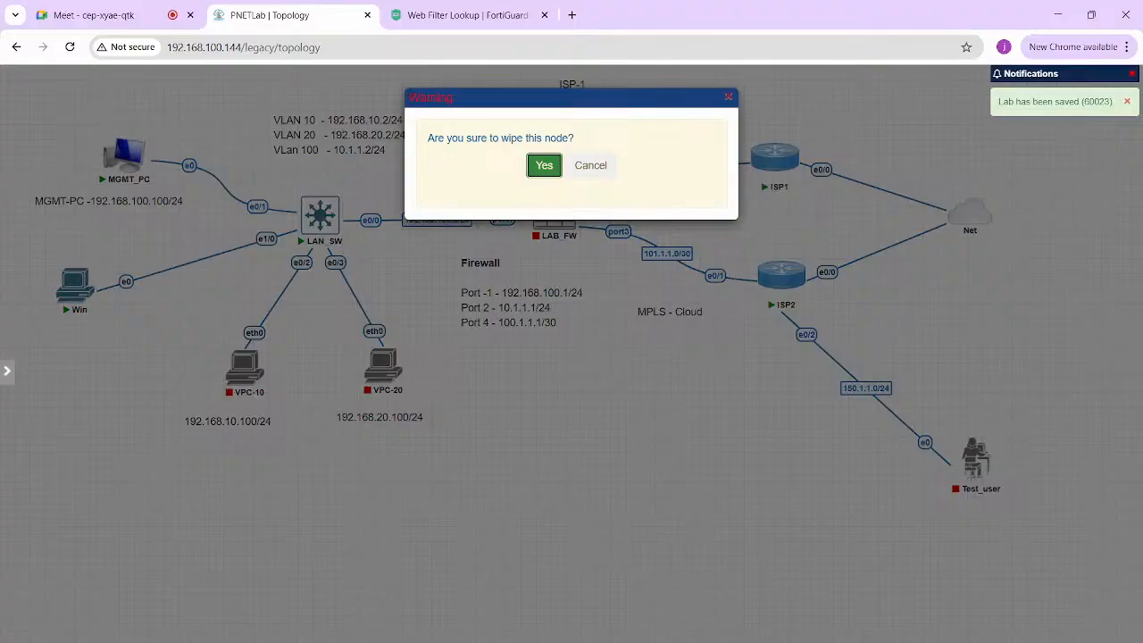
pyautogui.click(541, 164)
pyautogui.rightClick(554, 215)
pyautogui.click(589, 245)
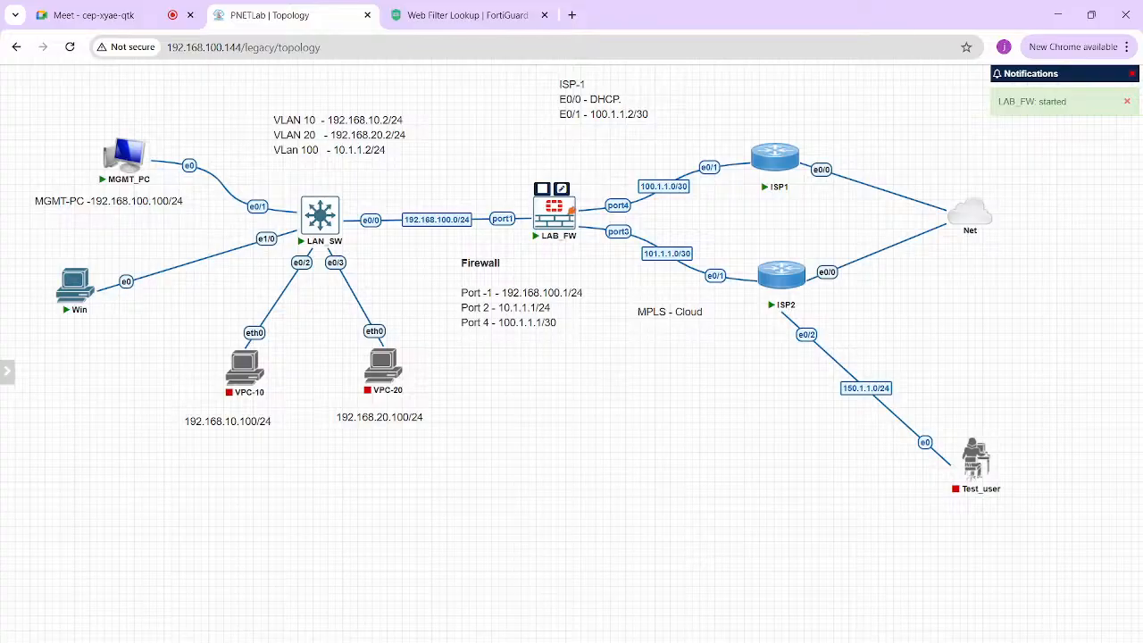
# - Open the LAB_FW console and press Enter to view the boot output
pyautogui.click(558, 210)
pyautogui.click(571, 156)
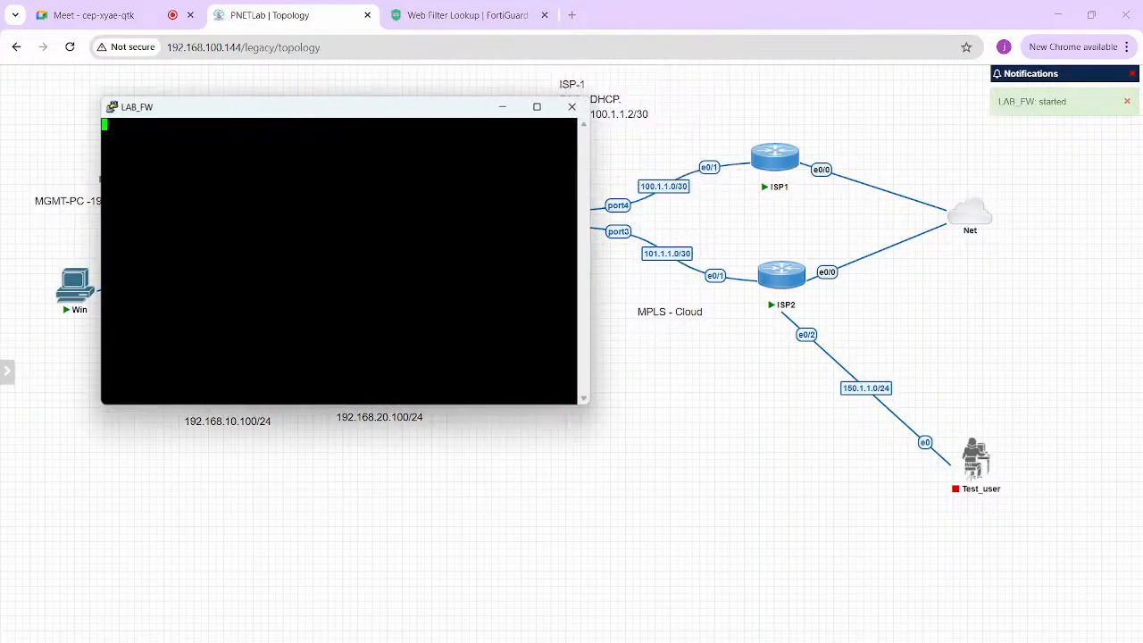
pyautogui.press('Return')
pyautogui.press('Return')
pyautogui.press('Return')
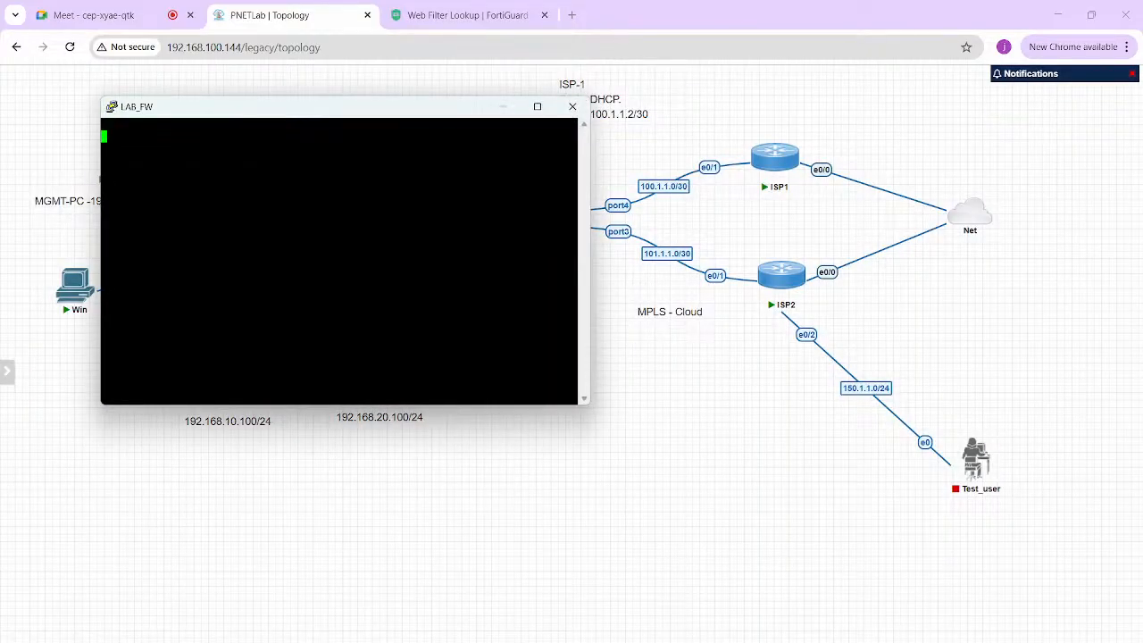
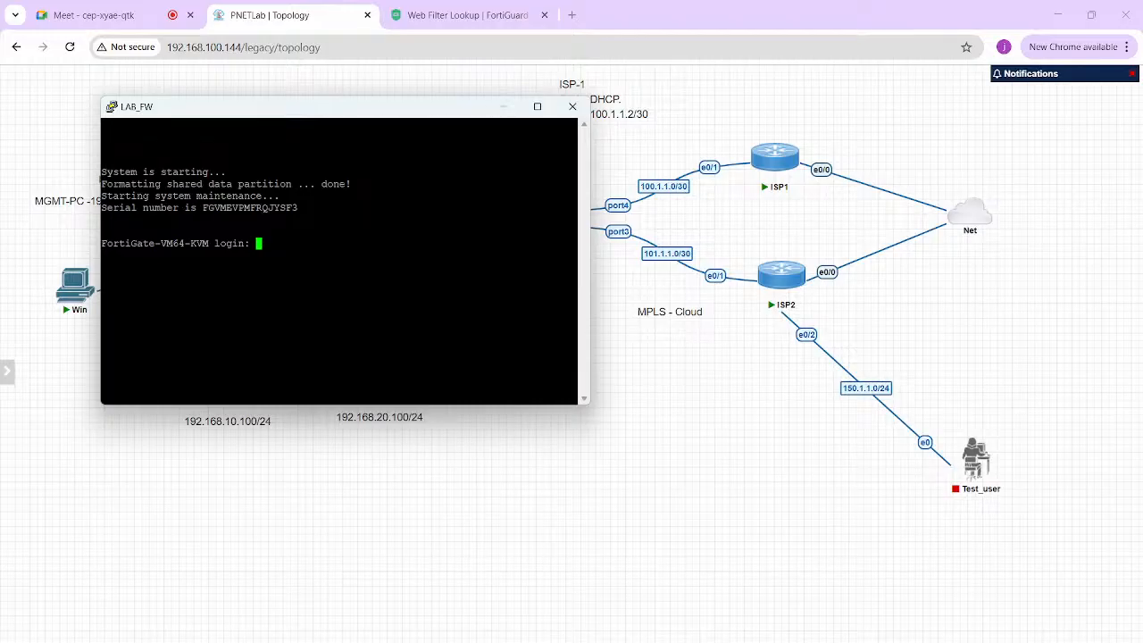
# - Log in to the LAB_FW console as admin and replace the default password
pyautogui.write('admin')
pyautogui.press('Return')
pyautogui.press('Return')
pyautogui.press('Return')
pyautogui.press('Return')
pyautogui.write('config system interface')
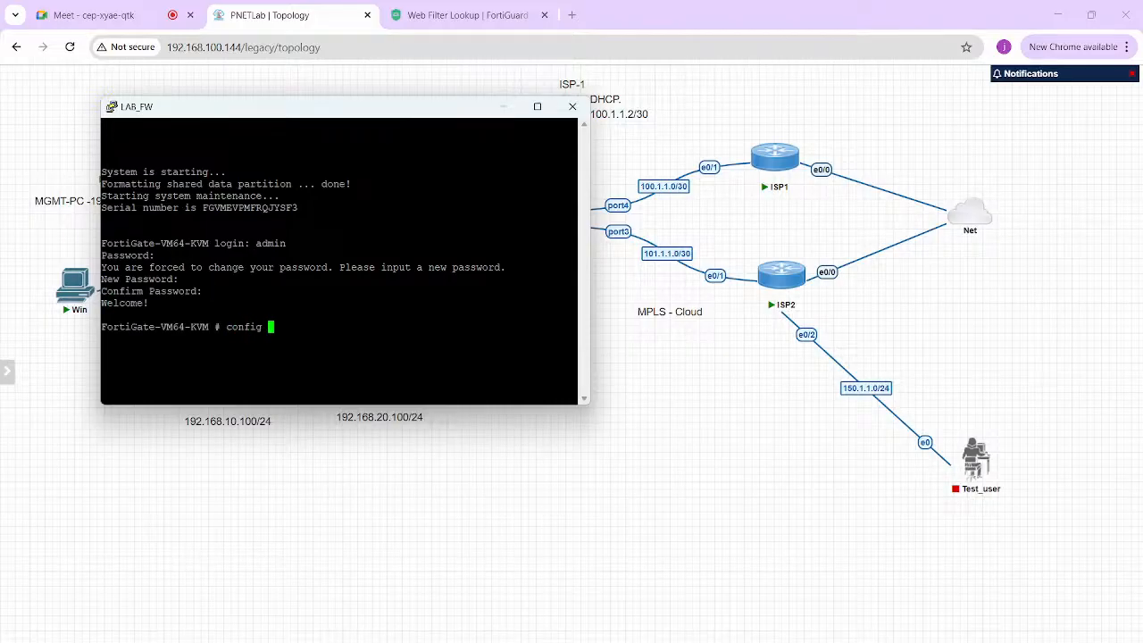
pyautogui.press('Return')
# - Set port1 to static 192.168.100.1/24 with HTTPS, HTTP, ping and SSH access
pyautogui.write('edit port1')
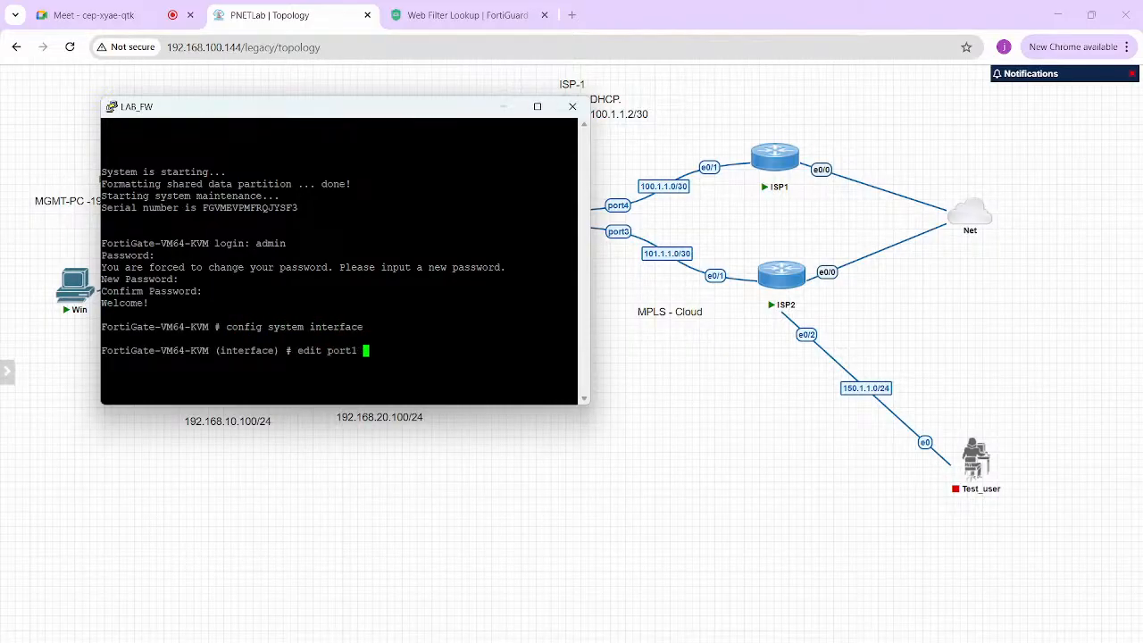
pyautogui.press('Return')
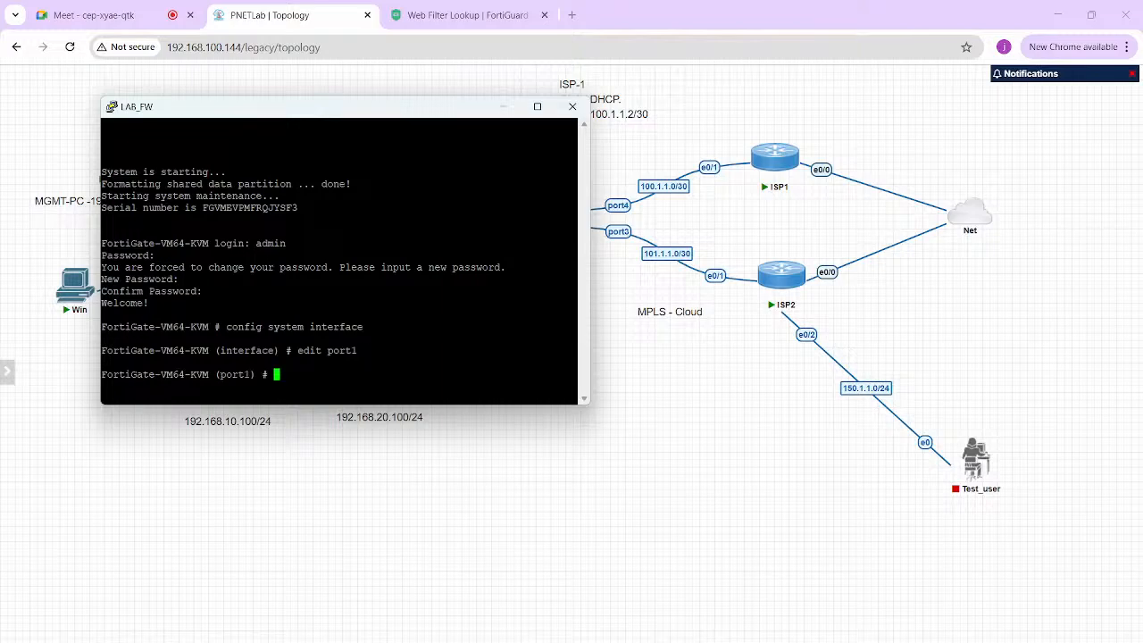
pyautogui.write('set mode static')
pyautogui.press('Return')
pyautogui.write('se')
pyautogui.press('BackSpace')
pyautogui.write('t ip 192.168.100.1/24')
pyautogui.press('Return')
pyautogui.write('set allowaccess https http ping ssh te')
pyautogui.press('Return')
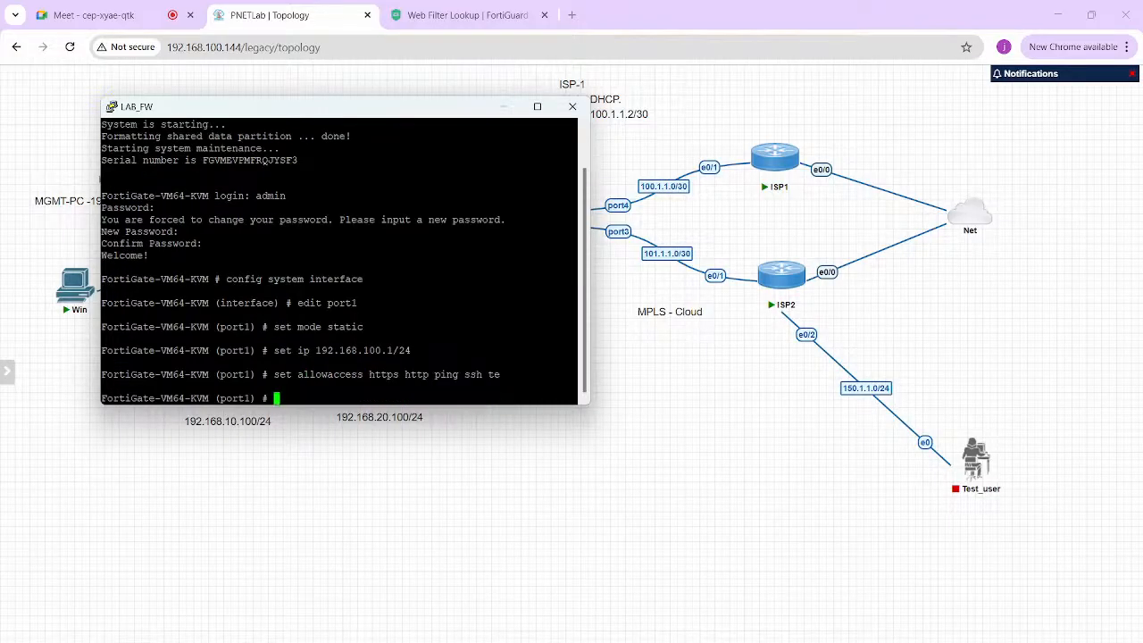
pyautogui.write('end')
pyautogui.press('Return')
pyautogui.press('Return')
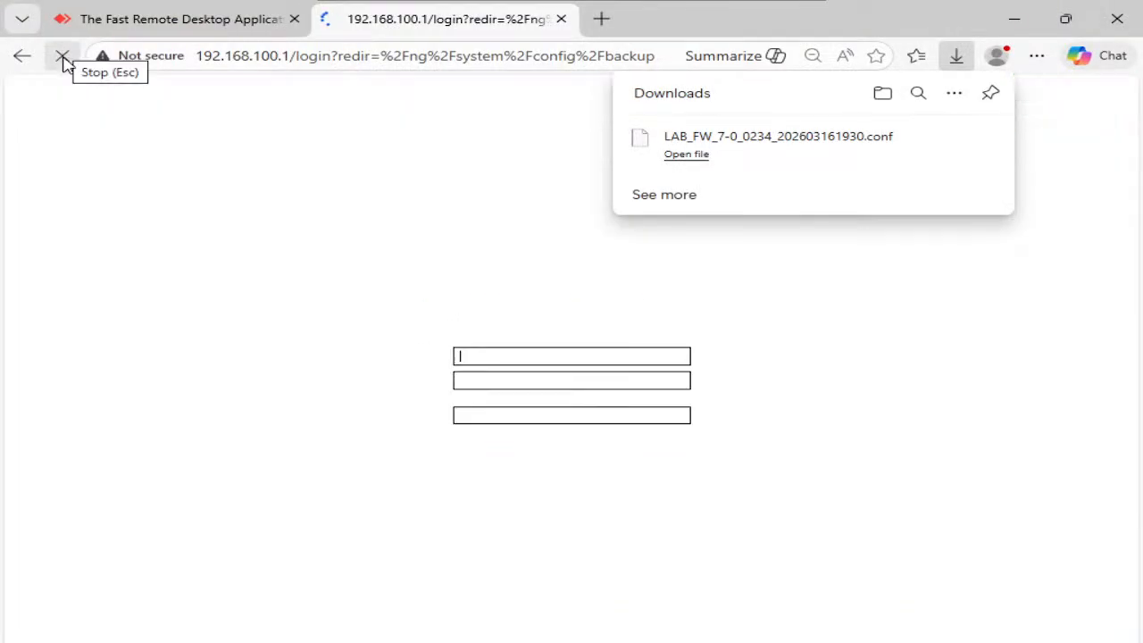
# - Log in to the web GUI as admin, postponing setup and dismissing the FortiOS release overview
pyautogui.write('admin')
pyautogui.press('Tab')
pyautogui.write('admin')
pyautogui.press('Return')
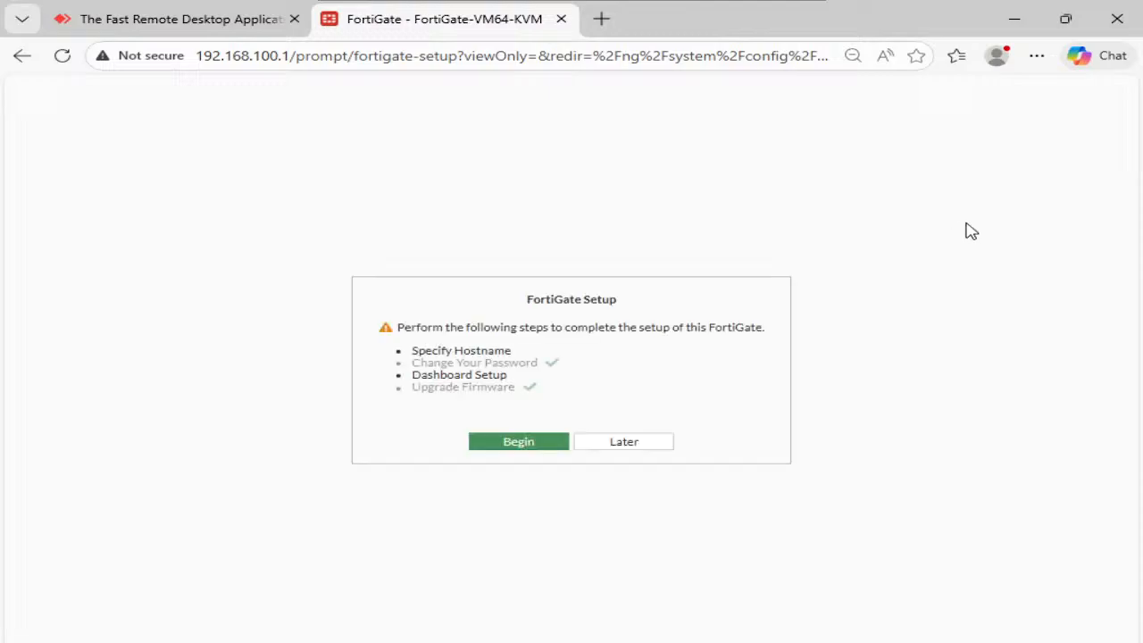
pyautogui.click(651, 443)
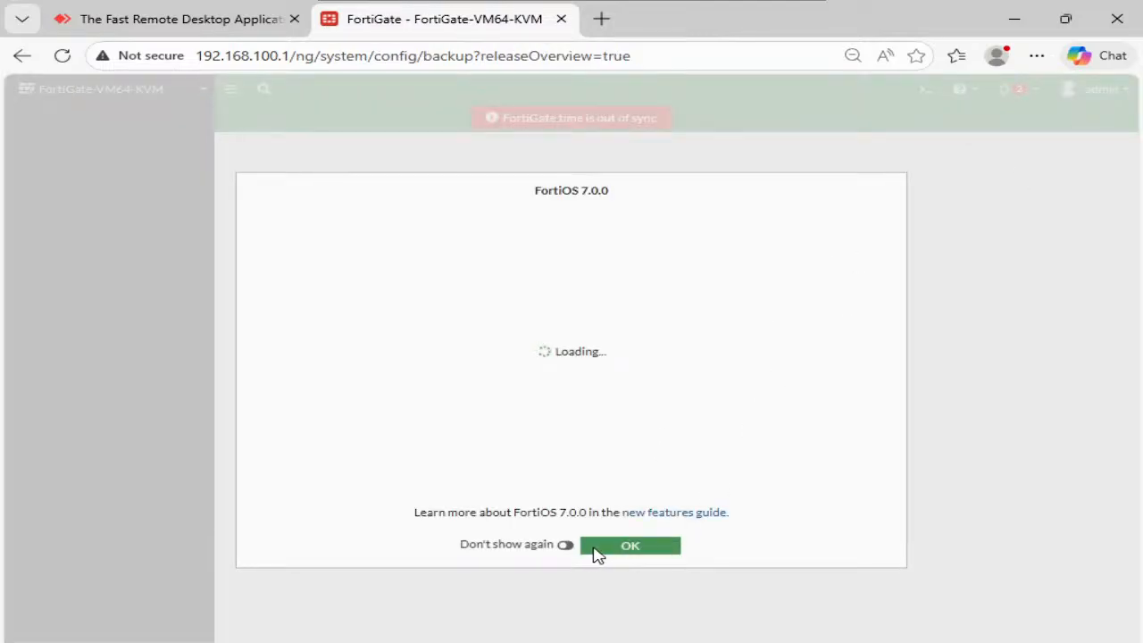
pyautogui.click(566, 545)
pyautogui.click(631, 548)
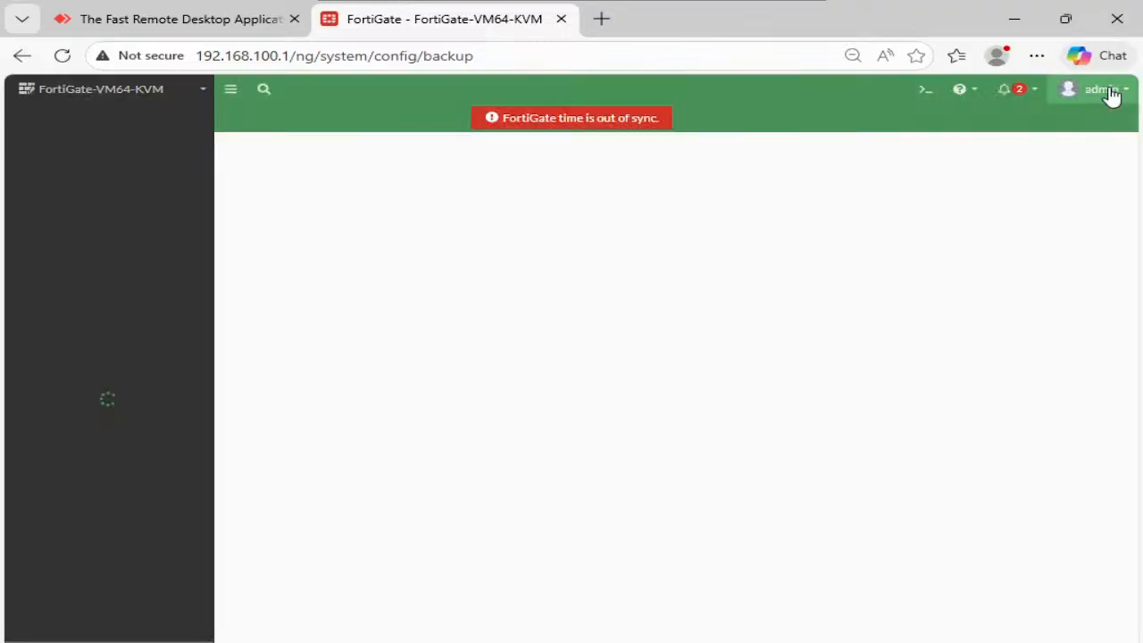
# - Restore the configuration from LAB_FW_7-0_0234_202603161930.conf, accepting the reboot warning
pyautogui.click(1107, 90)
pyautogui.moveTo(1054, 160)
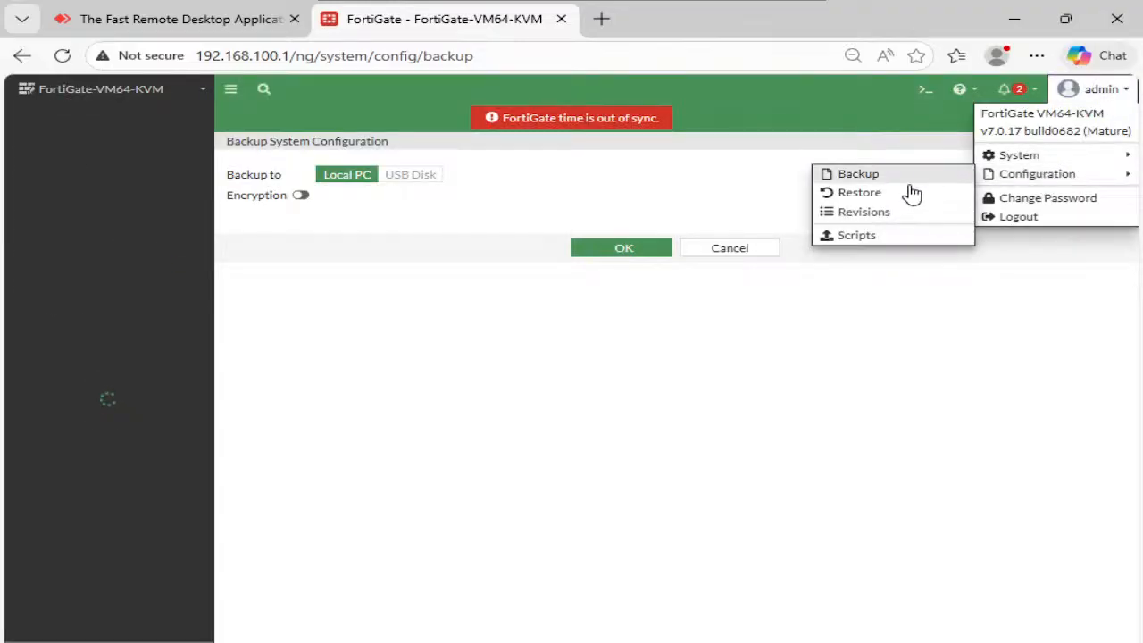
pyautogui.click(902, 190)
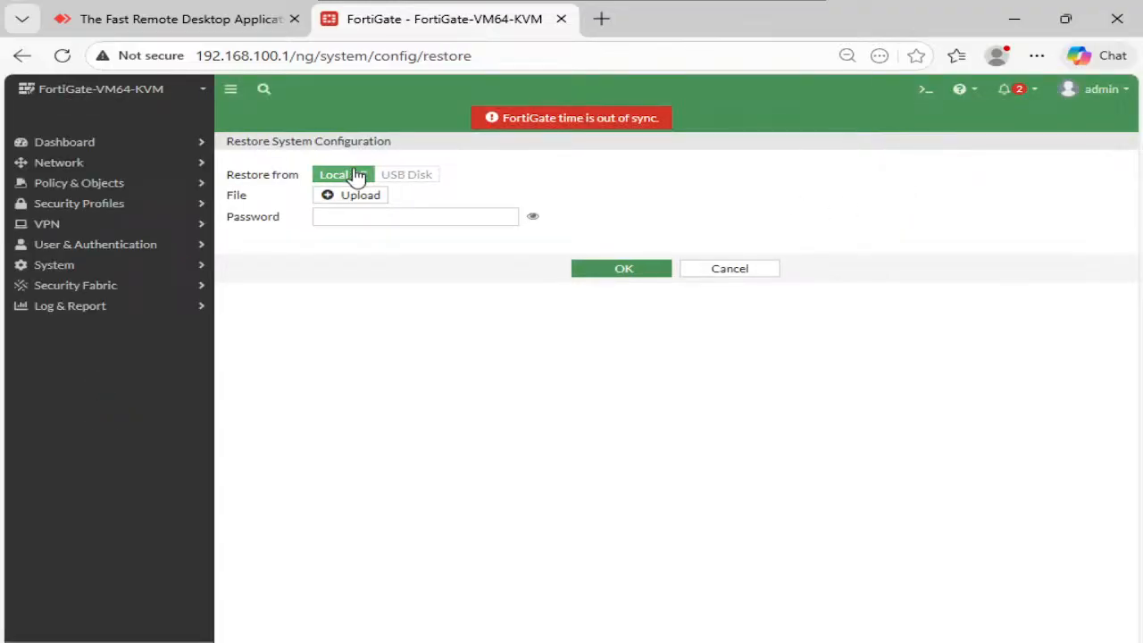
pyautogui.click(350, 194)
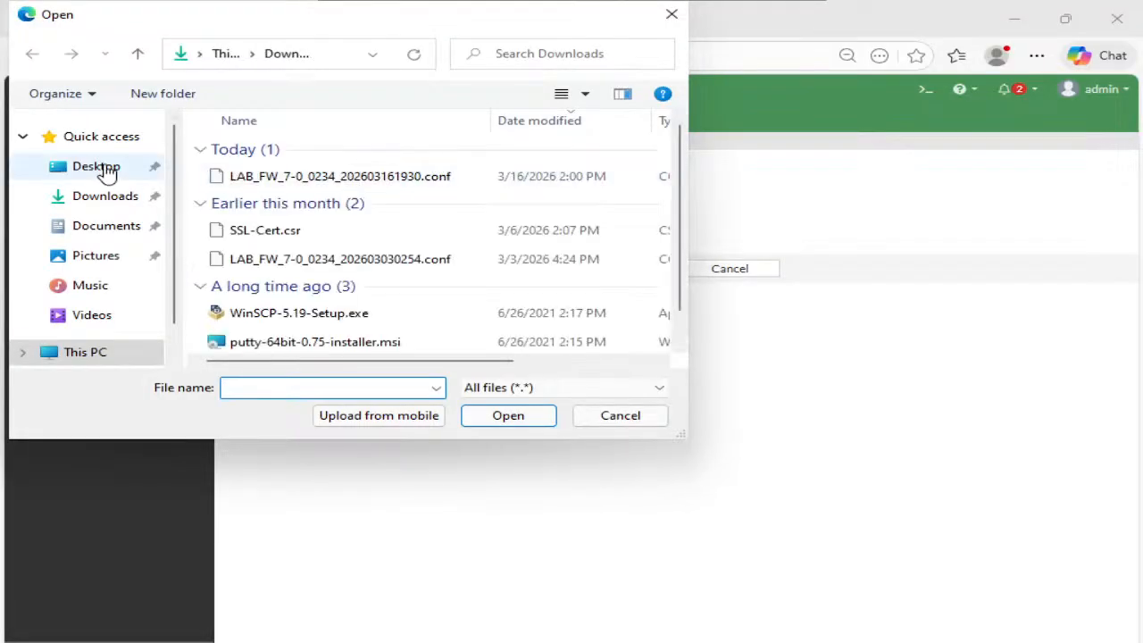
pyautogui.click(268, 176)
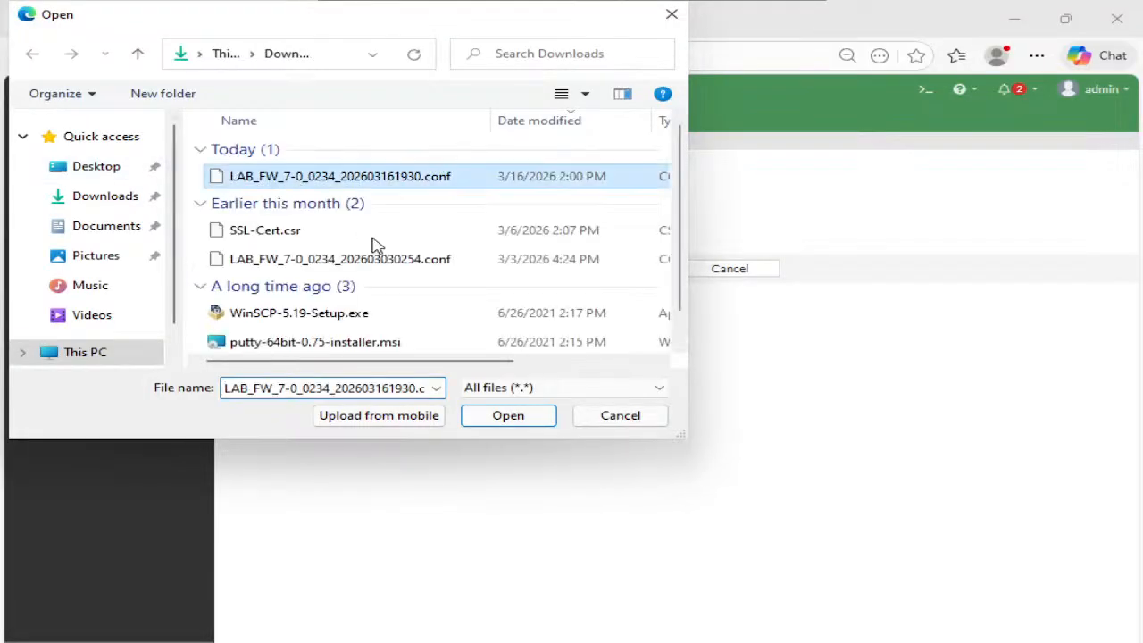
pyautogui.click(509, 422)
pyautogui.click(604, 269)
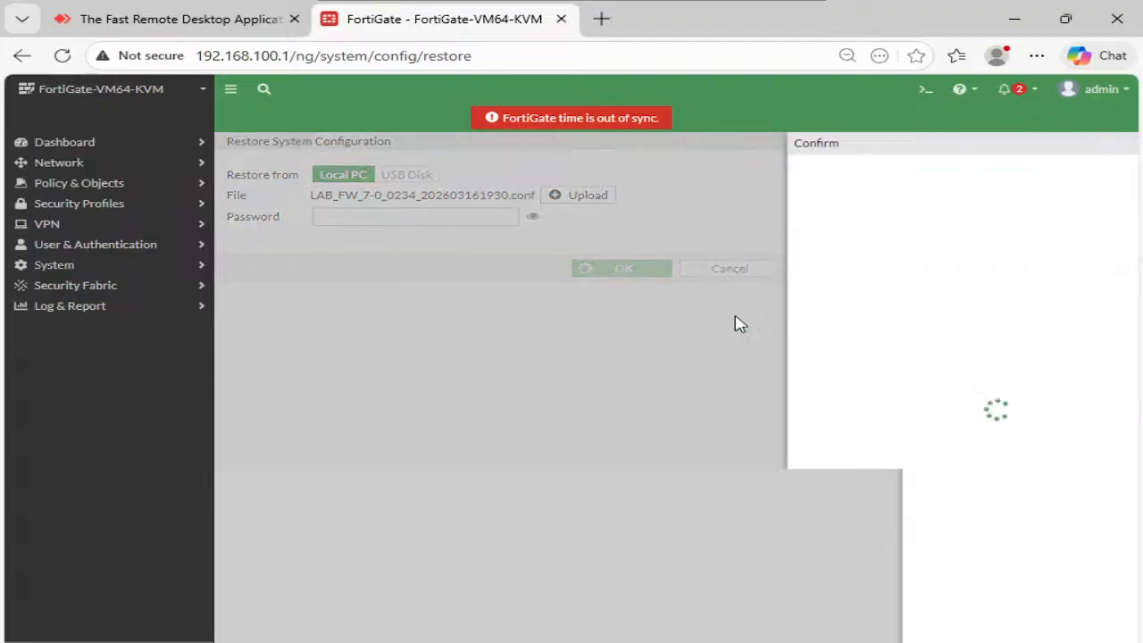
pyautogui.click(890, 631)
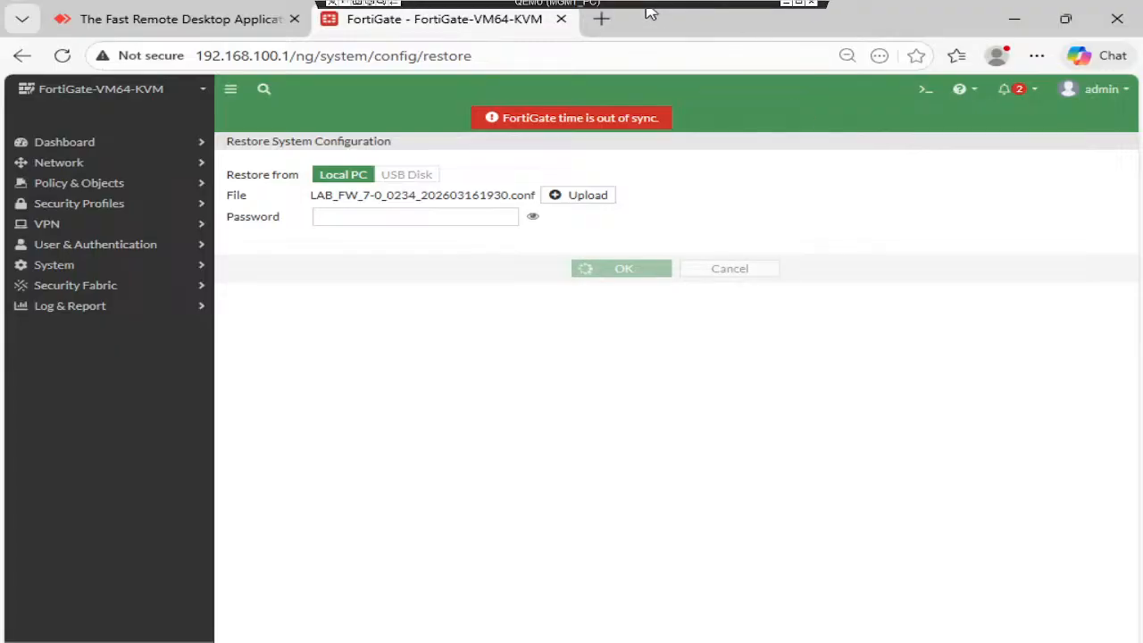
pyautogui.click(752, 7)
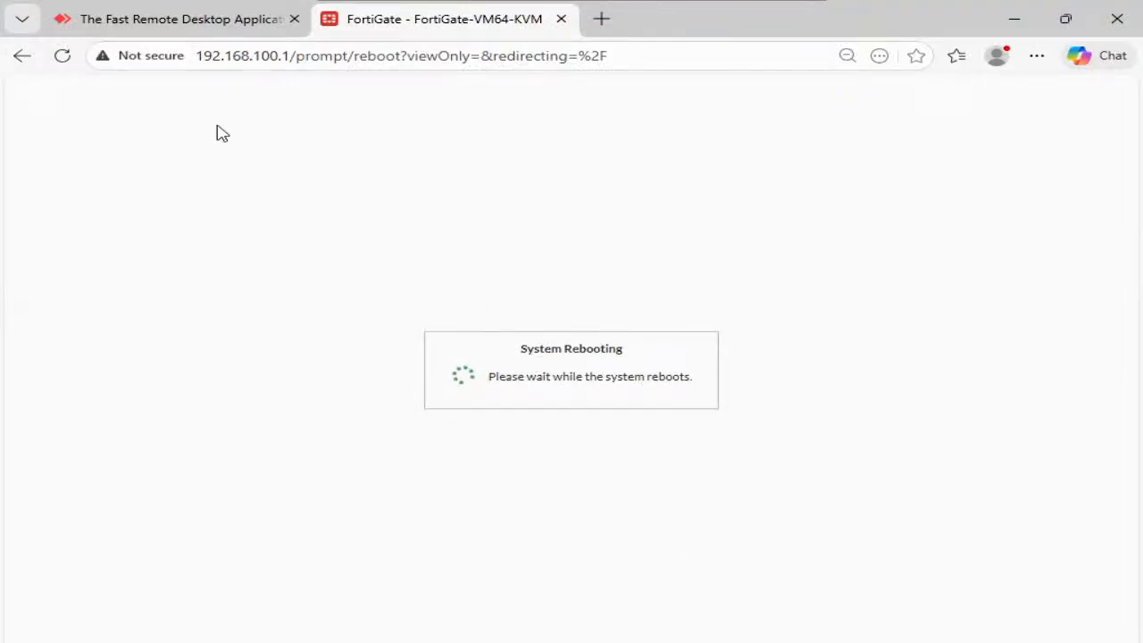
# - Reload the page after the reboot and click into the Username field of the login form
pyautogui.click(66, 59)
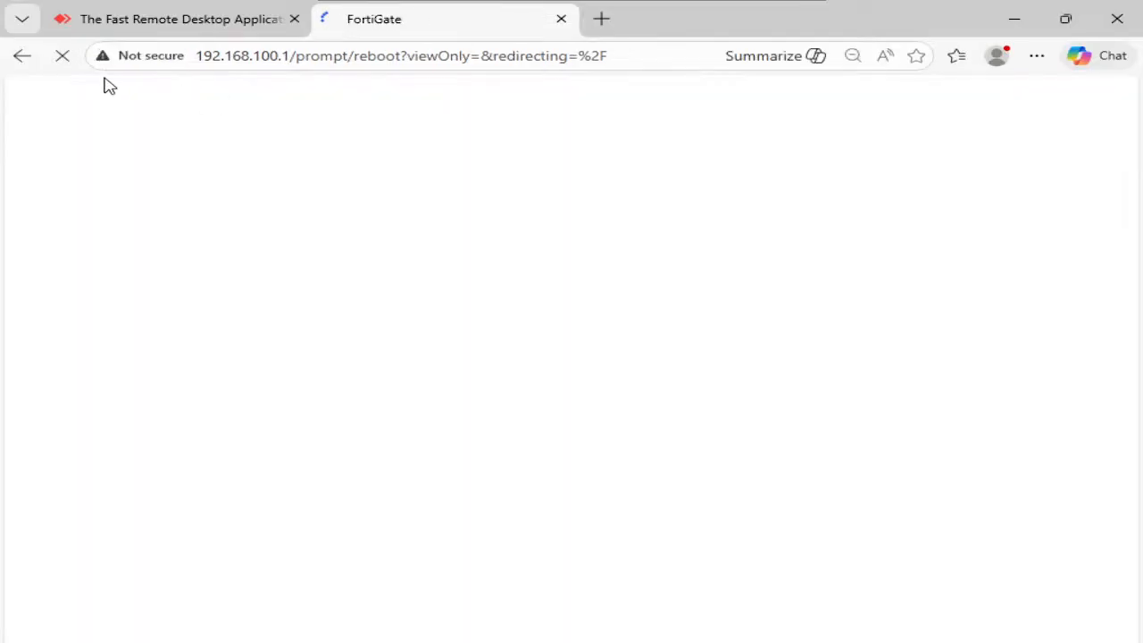
pyautogui.click(476, 357)
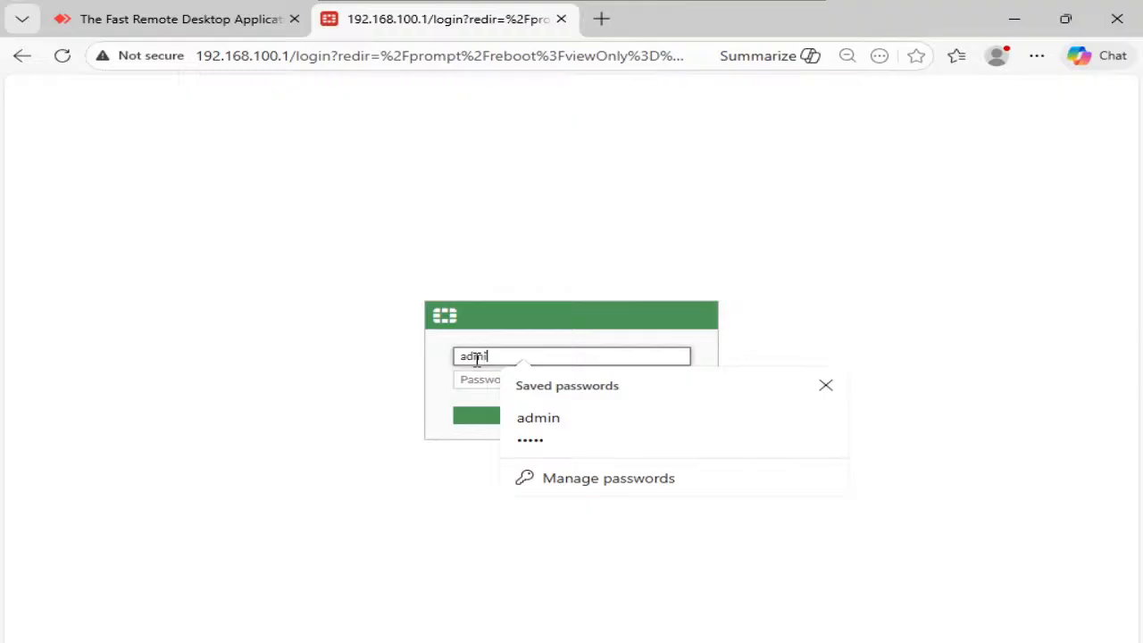
# - Log back in as admin and view the Firewall Policy list
pyautogui.write('n')
pyautogui.press('Tab')
pyautogui.write('admin')
pyautogui.press('Return')
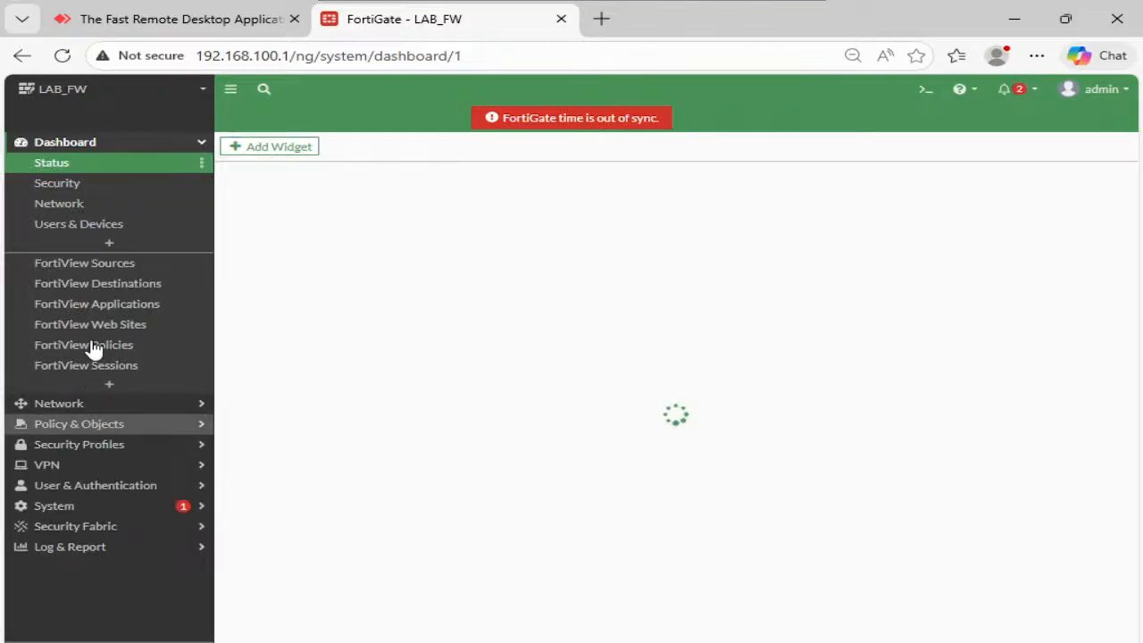
pyautogui.click(102, 406)
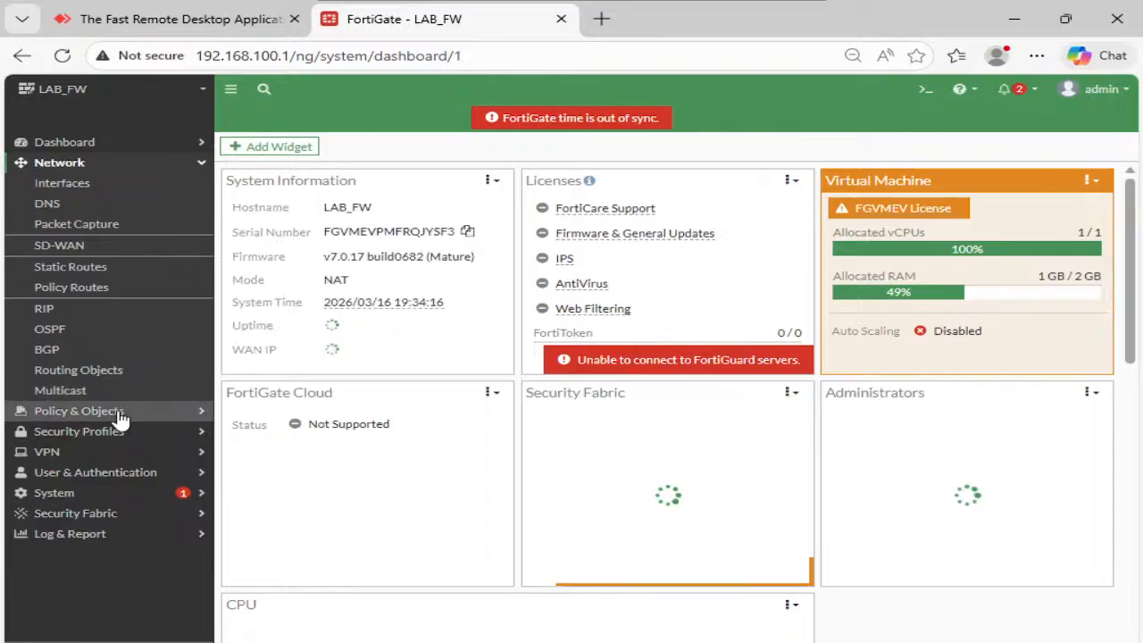
pyautogui.click(116, 411)
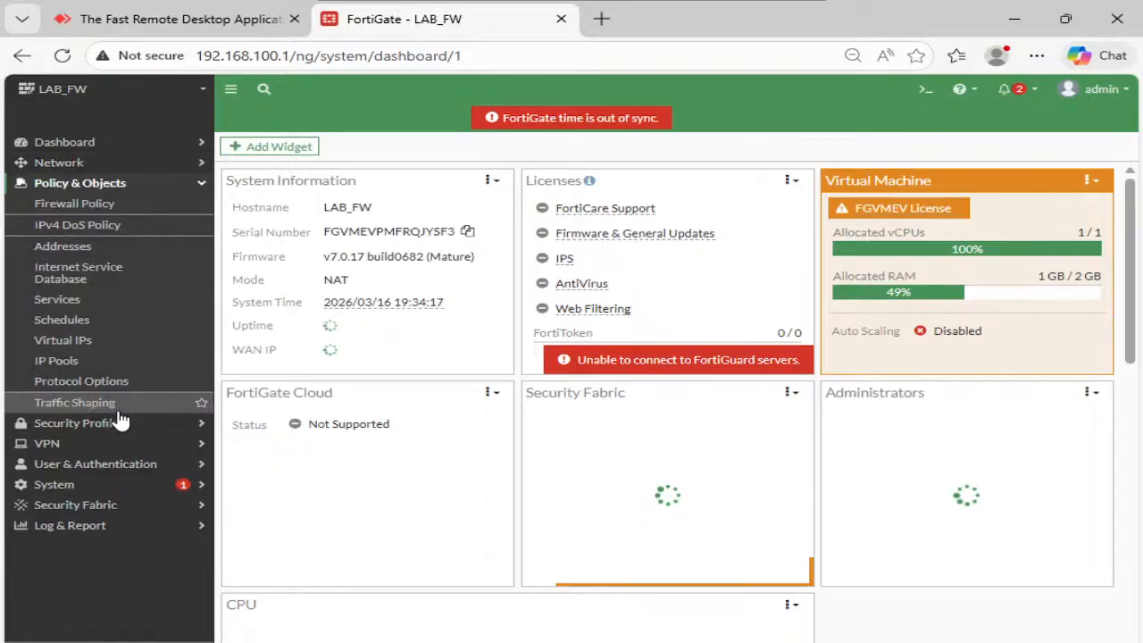
pyautogui.click(94, 204)
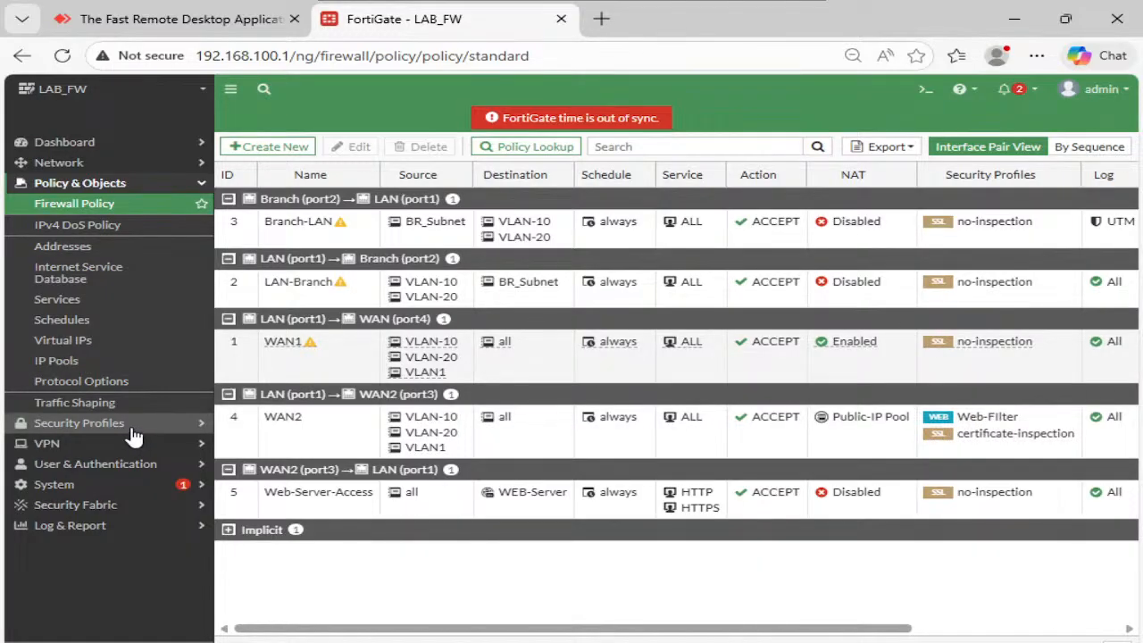
# - Open the Web-Filter profile to review its anydesk.com, *.anydesk.com and *.ultraviewer.net blocks
pyautogui.click(130, 428)
pyautogui.click(103, 246)
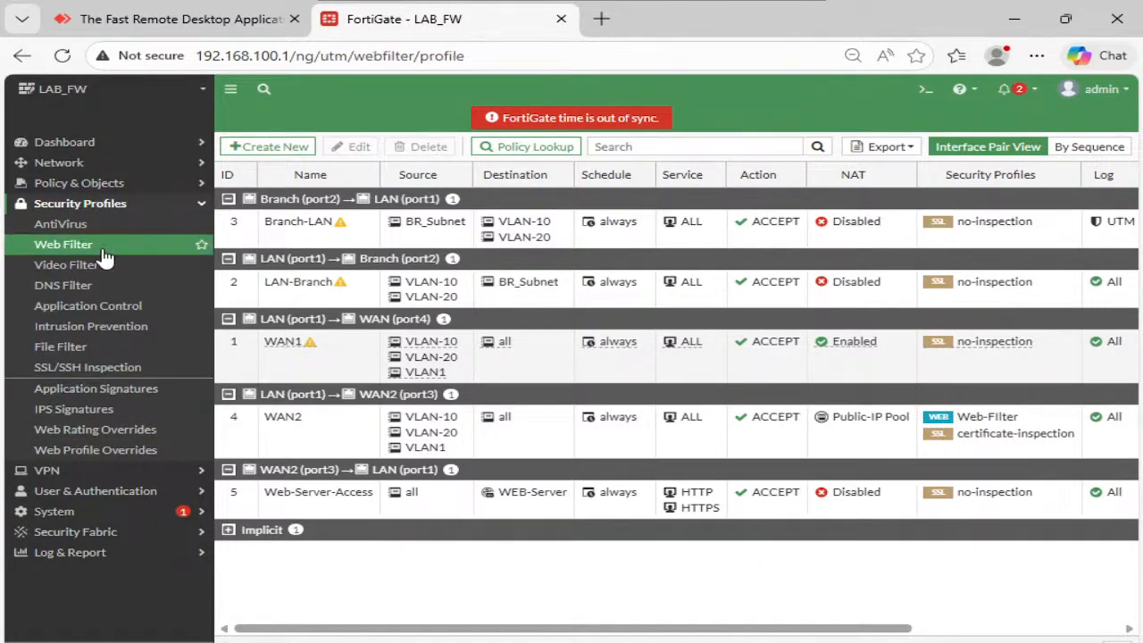
pyautogui.click(376, 200)
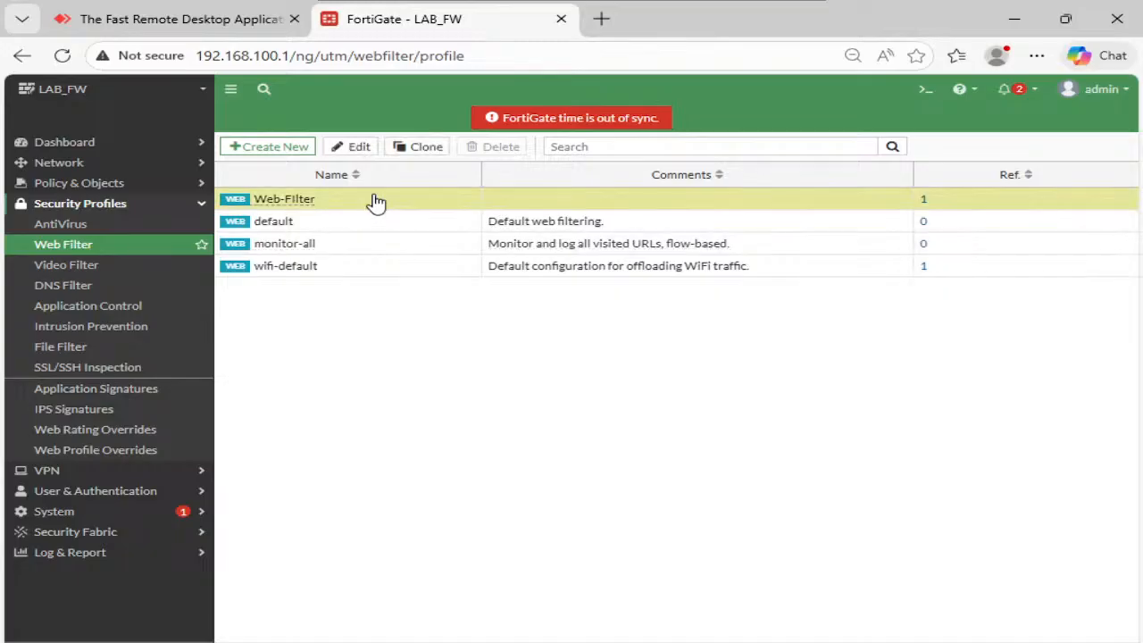
pyautogui.click(351, 148)
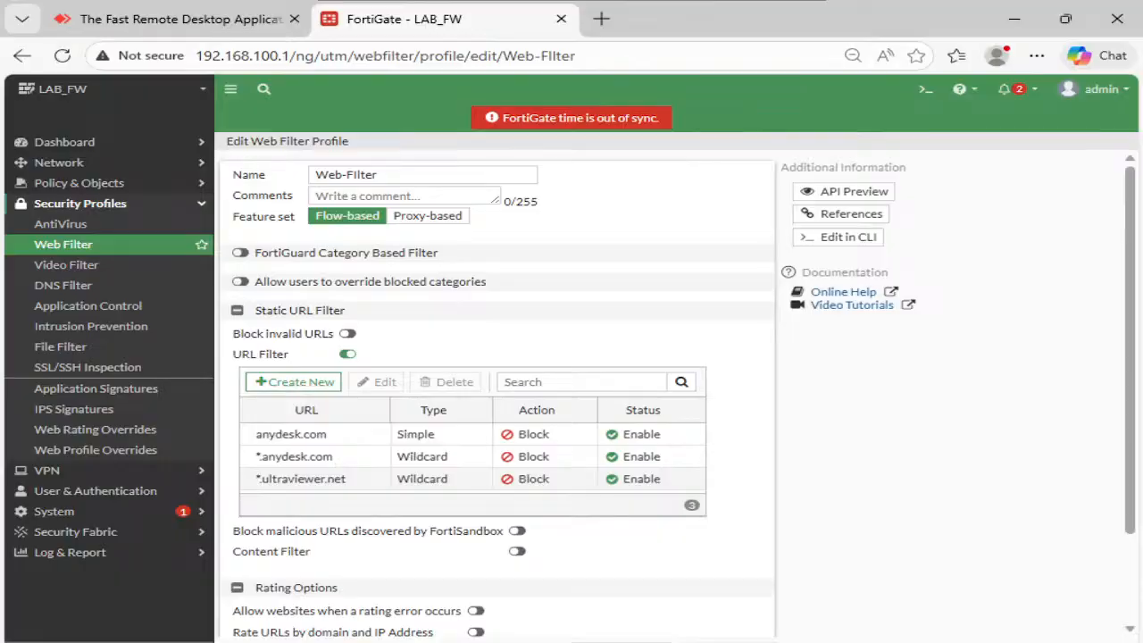
pyautogui.click(622, 642)
# - In the private Edge window, clear the old AnyDesk tabs and briefly load anydesk.com
pyautogui.moveTo(600, 642)
pyautogui.click(786, 605)
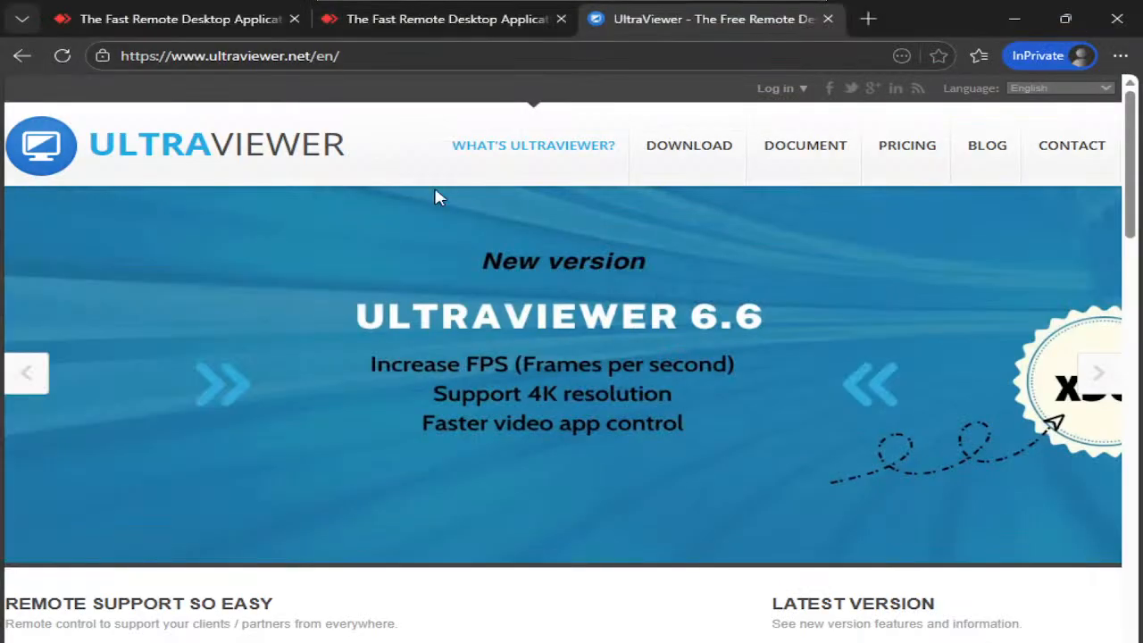
pyautogui.click(295, 19)
pyautogui.click(294, 19)
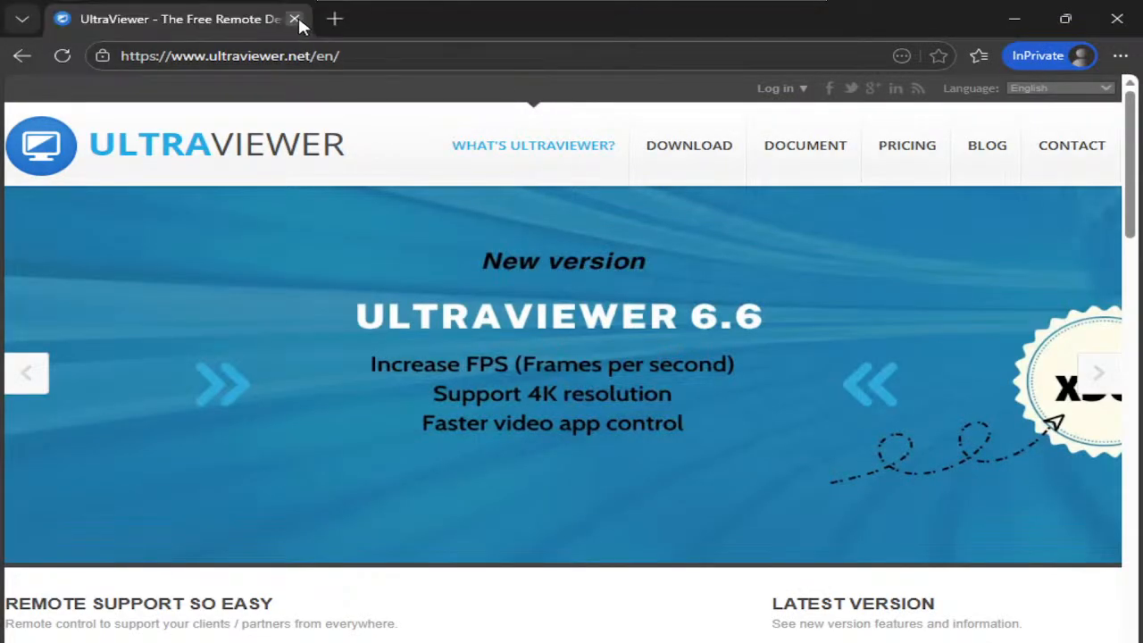
pyautogui.click(333, 18)
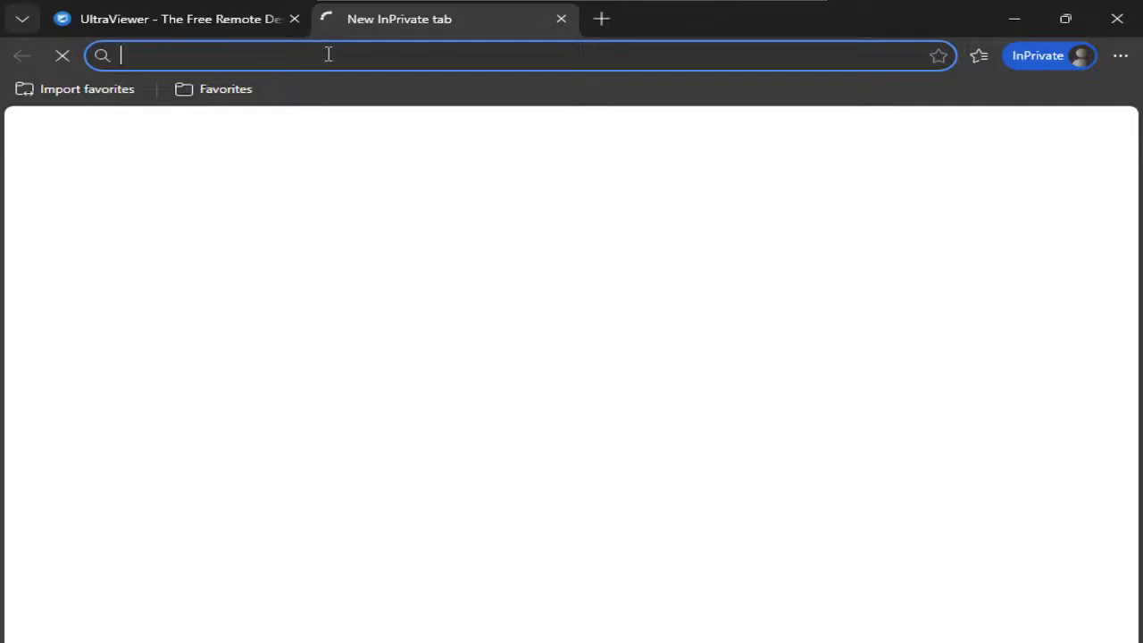
pyautogui.write('any')
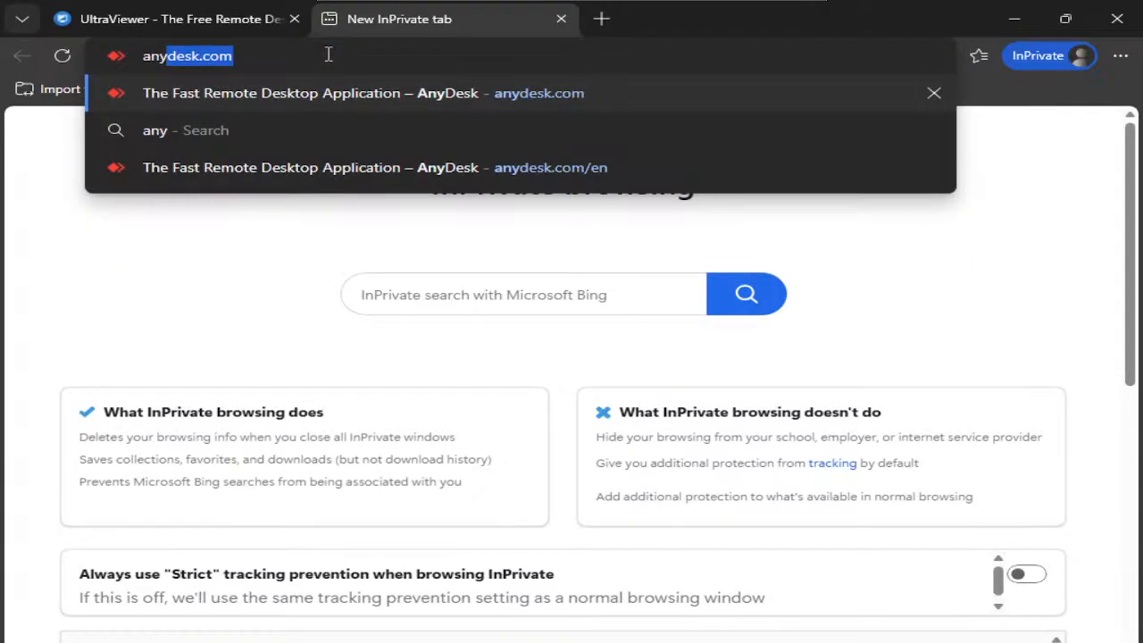
pyautogui.press('Return')
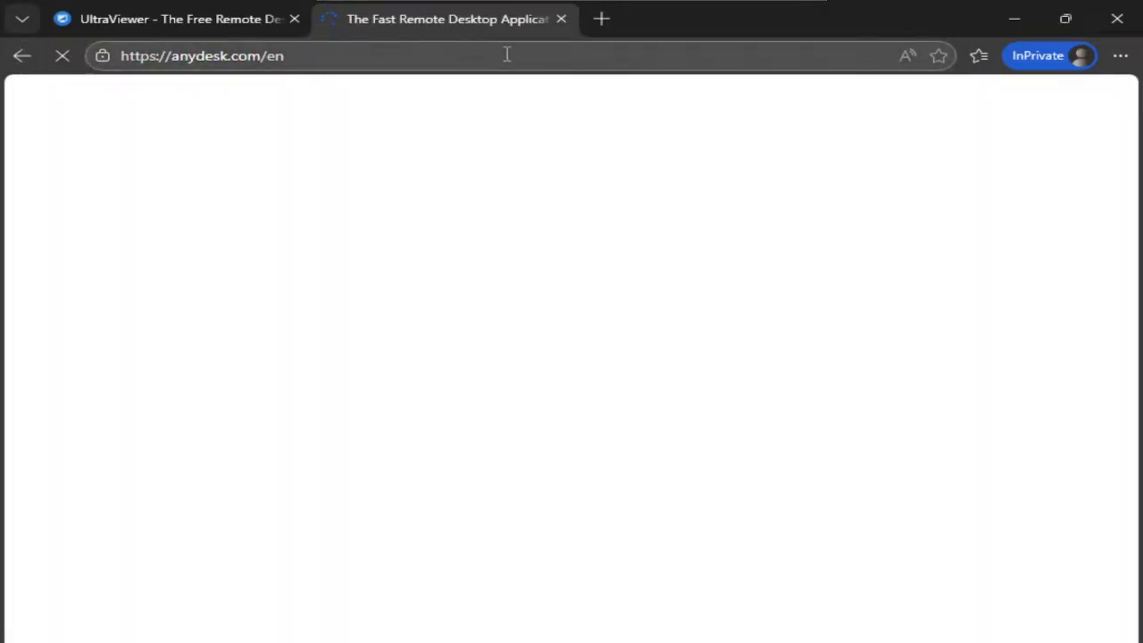
pyautogui.click(561, 19)
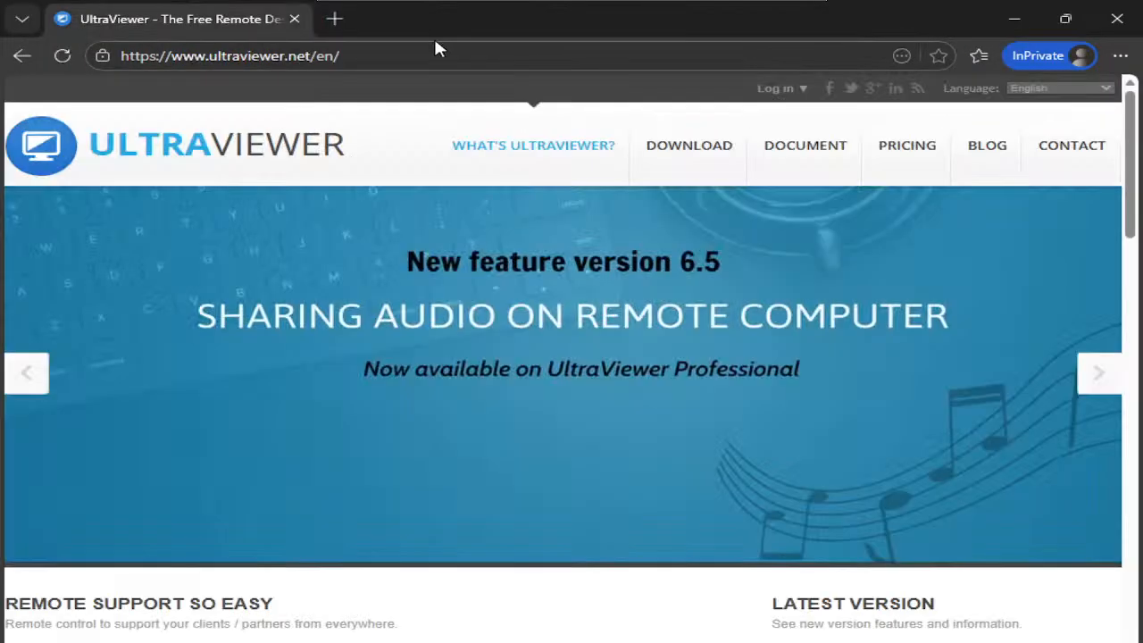
# - Load ultraviewer.net in a fresh private tab, continuing past the insecure connection warning
pyautogui.click(347, 19)
pyautogui.click(294, 19)
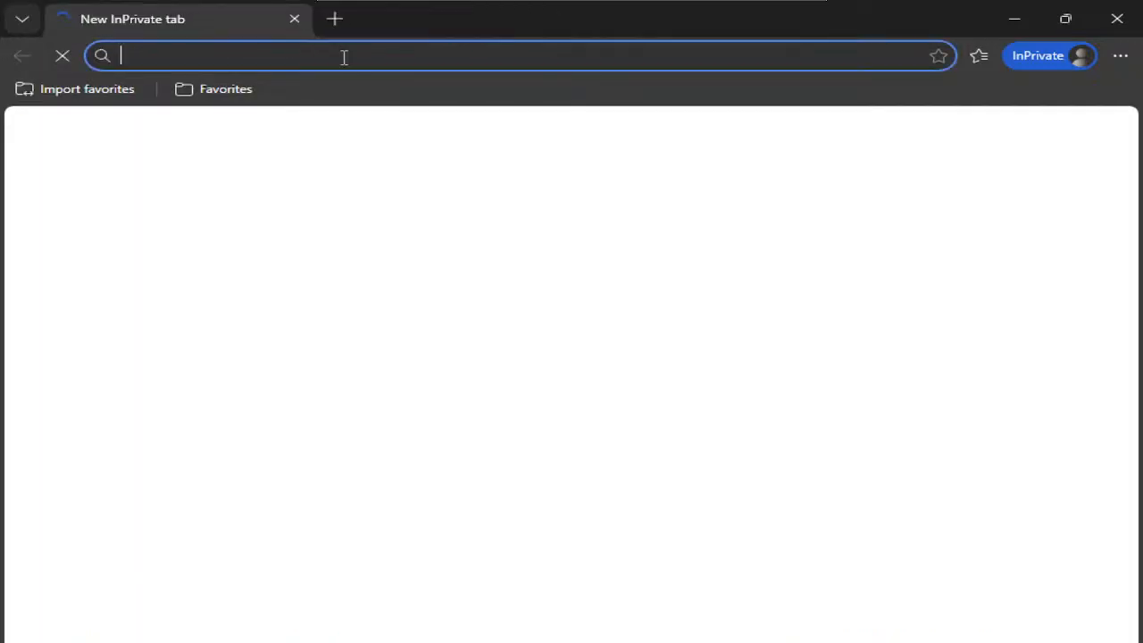
pyautogui.write('ultra')
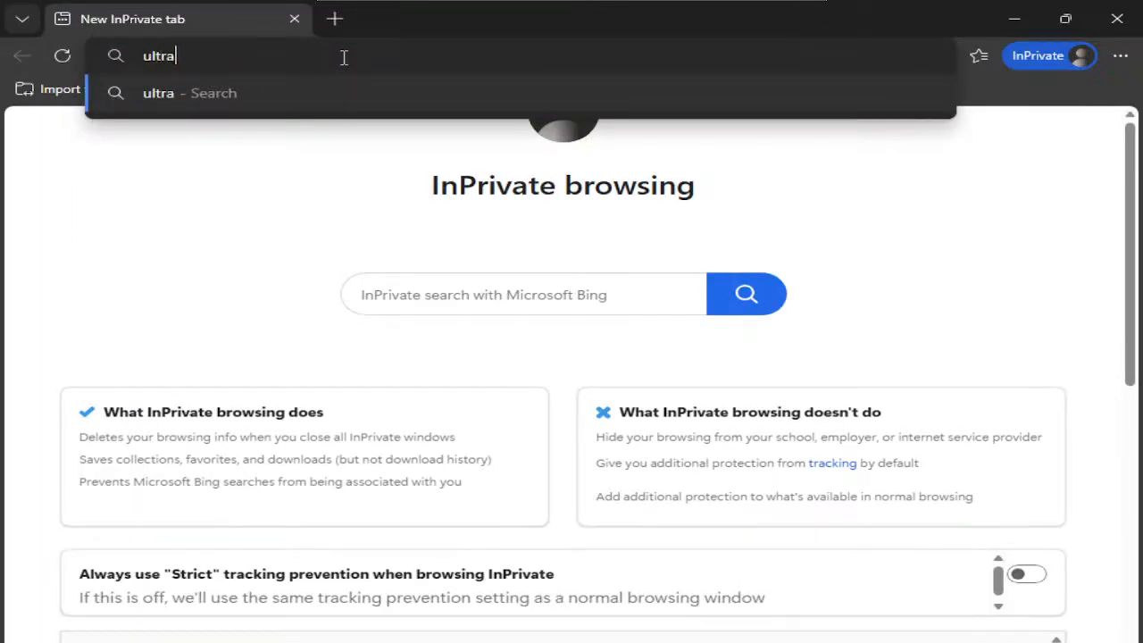
pyautogui.write('viewer.net')
pyautogui.press('Return')
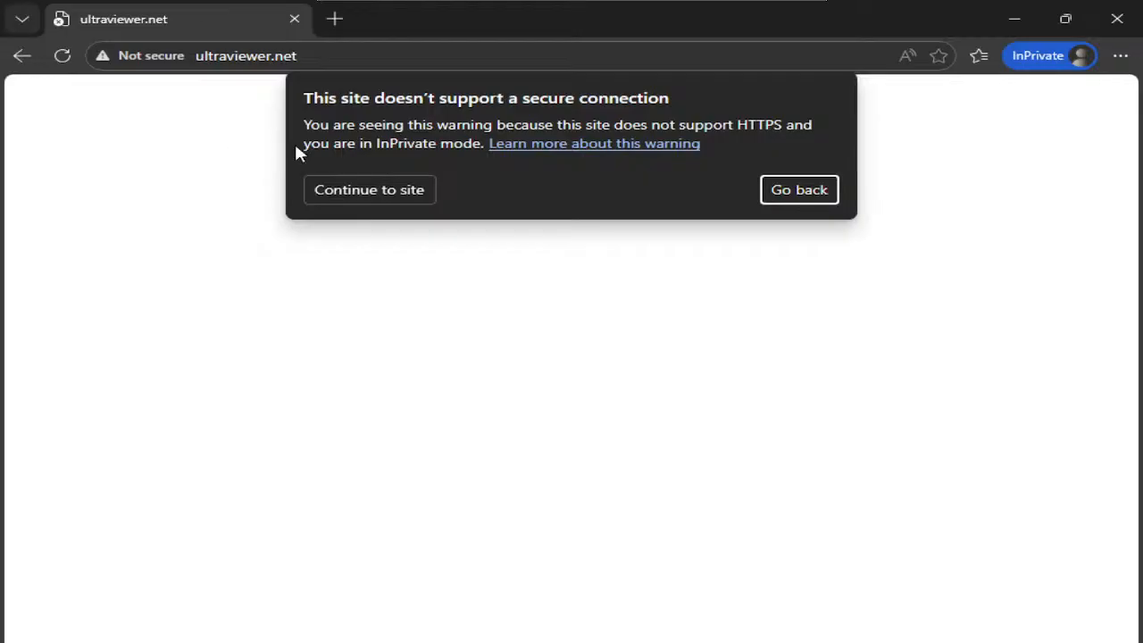
pyautogui.click(384, 193)
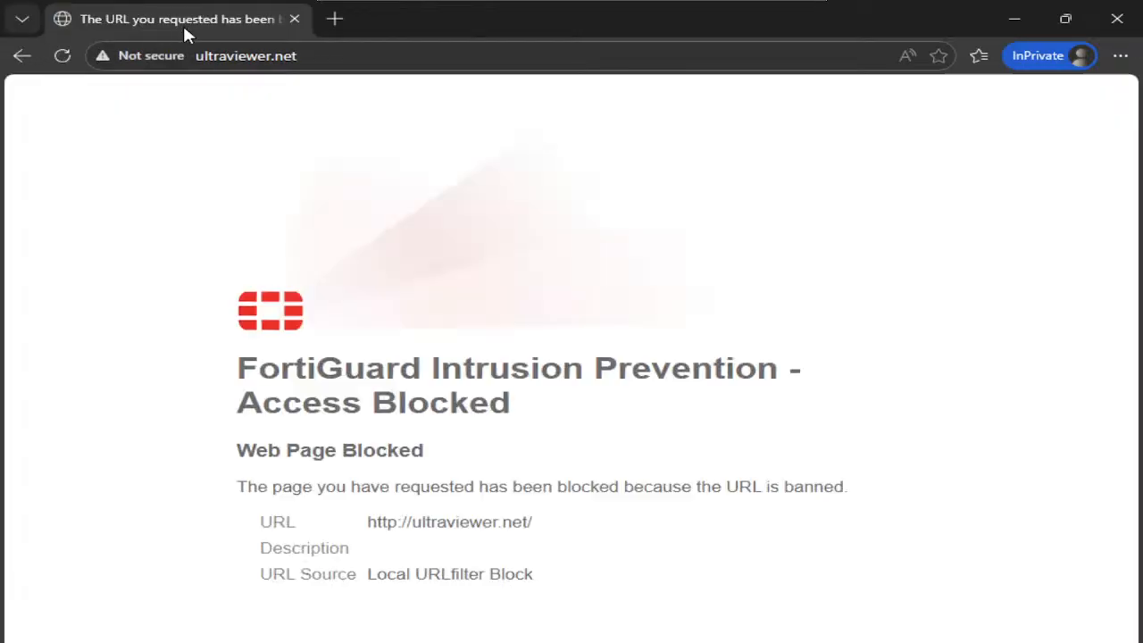
# - Load anydesk.com in another private tab, then return to the FortiGate window
pyautogui.click(336, 20)
pyautogui.write('anydesk.com')
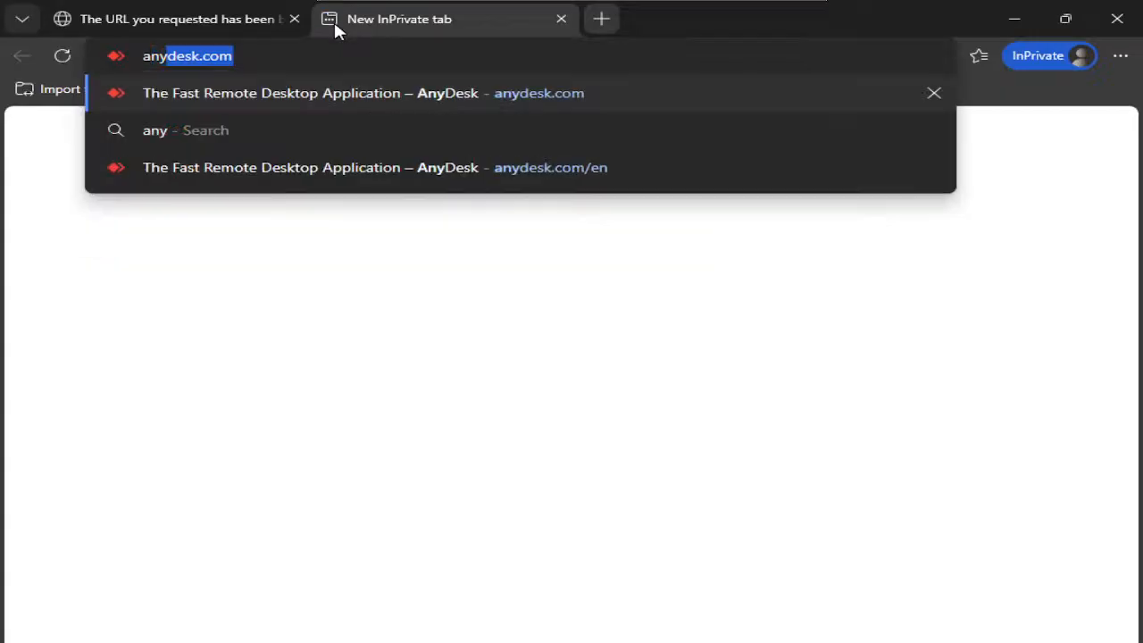
pyautogui.press('Return')
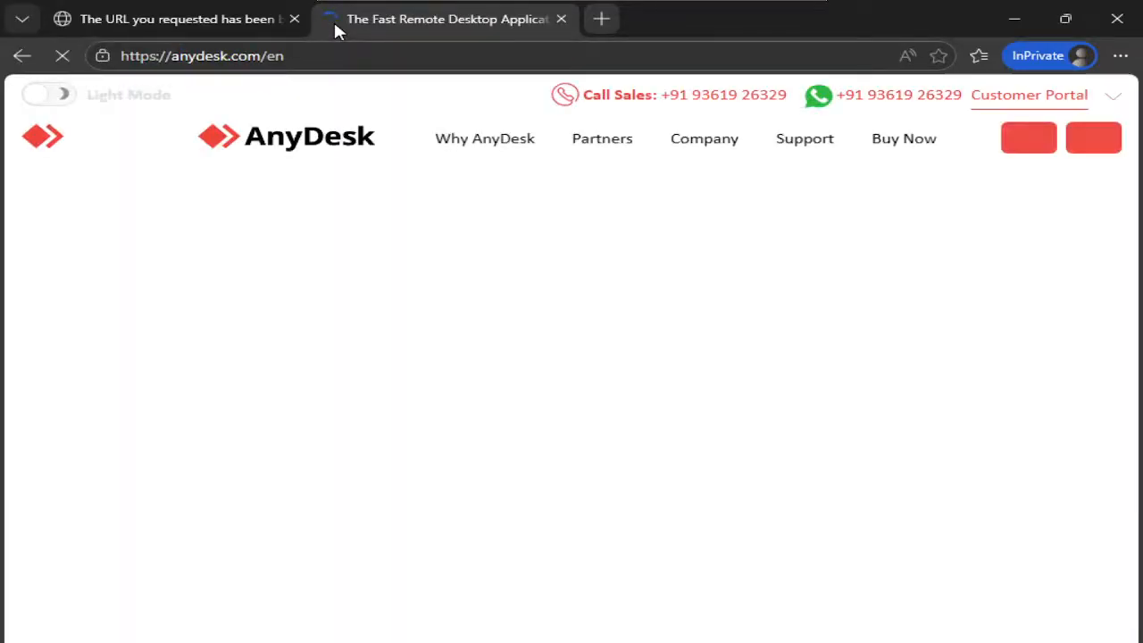
pyautogui.moveTo(596, 639)
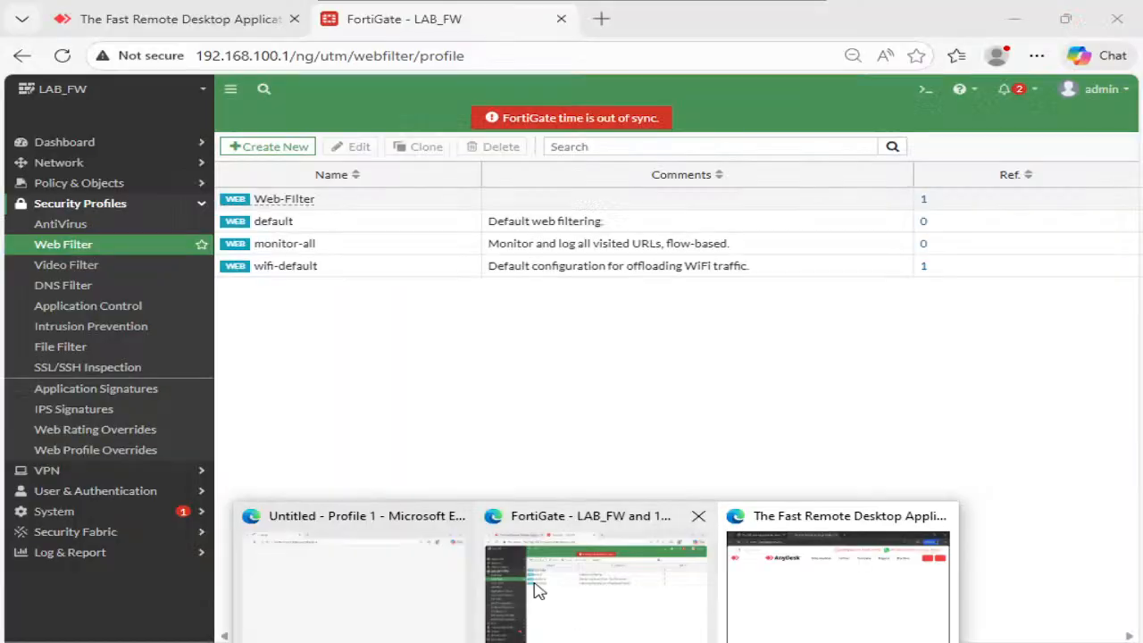
pyautogui.click(535, 590)
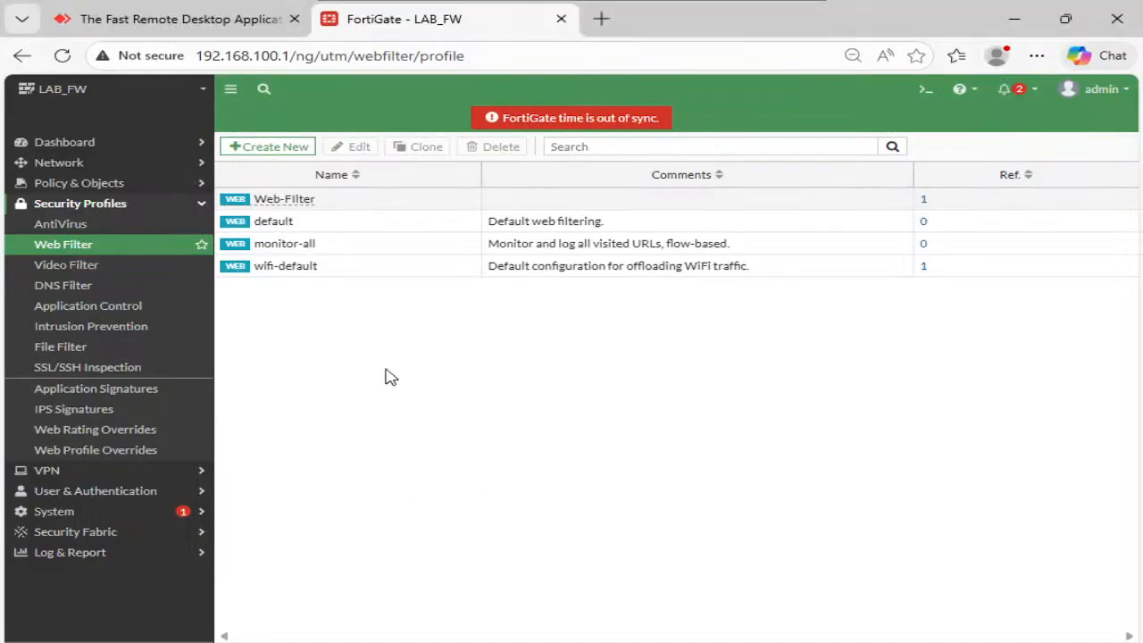
pyautogui.click(97, 559)
pyautogui.click(92, 434)
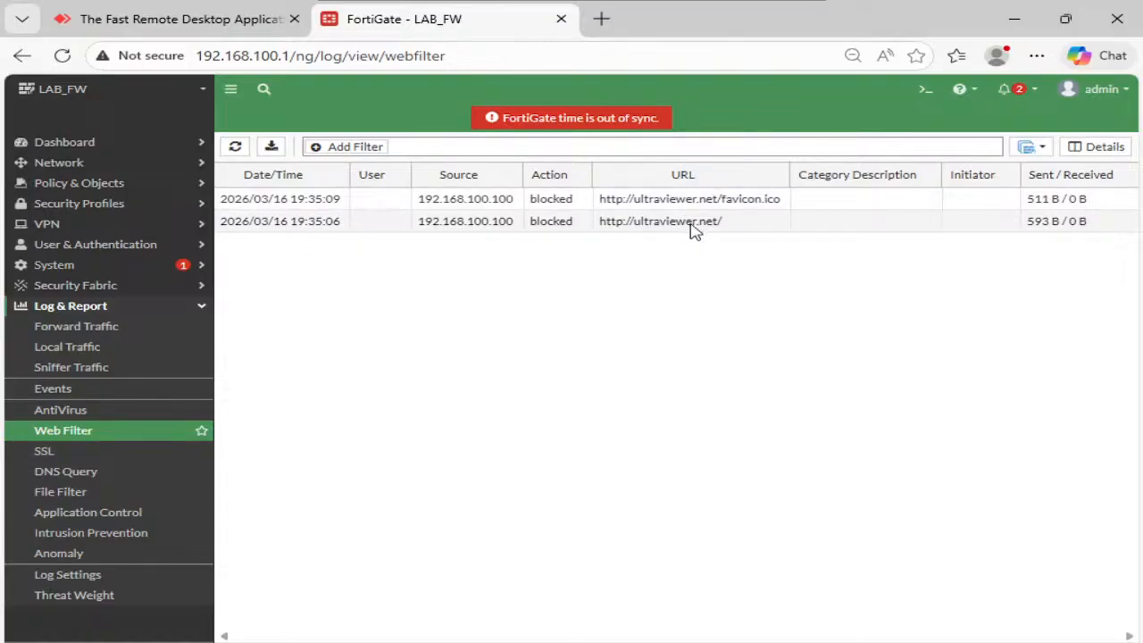
pyautogui.click(236, 146)
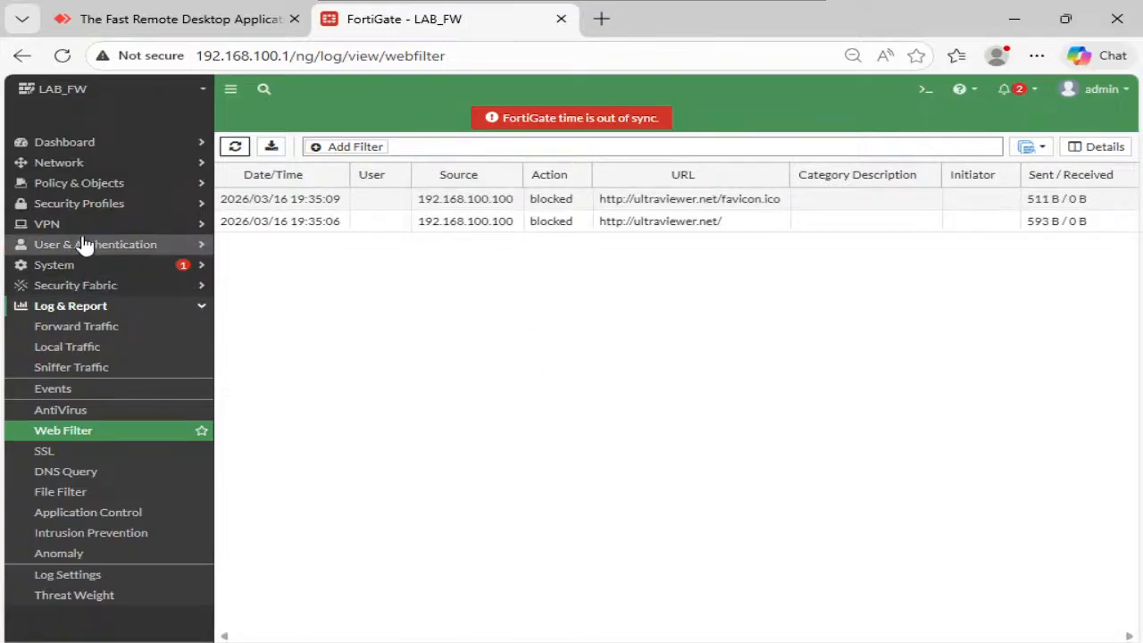
pyautogui.click(89, 203)
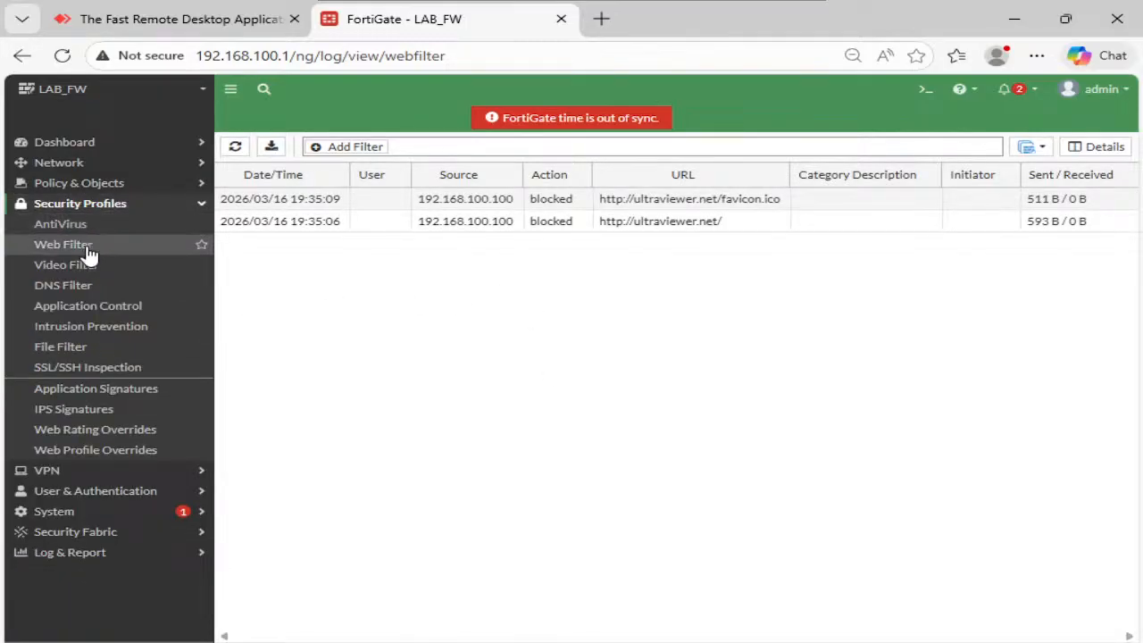
pyautogui.click(88, 247)
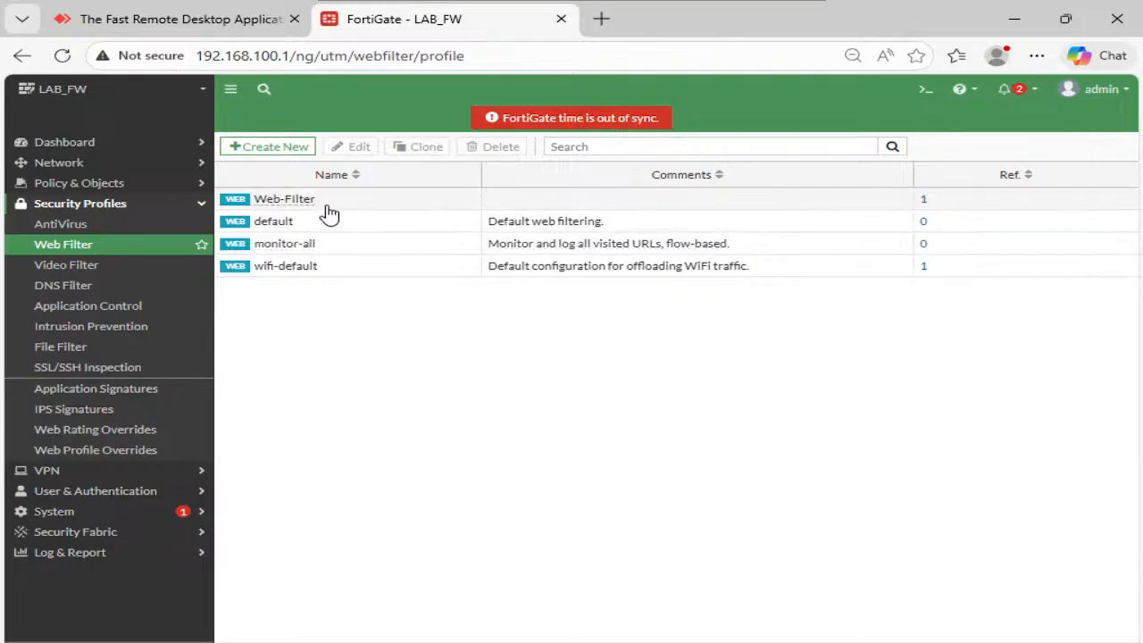
# - Delete the anydesk.com Simple entry from the Web-Filter profile, then cancel a new URL filter entry
pyautogui.click(322, 202)
pyautogui.click(344, 149)
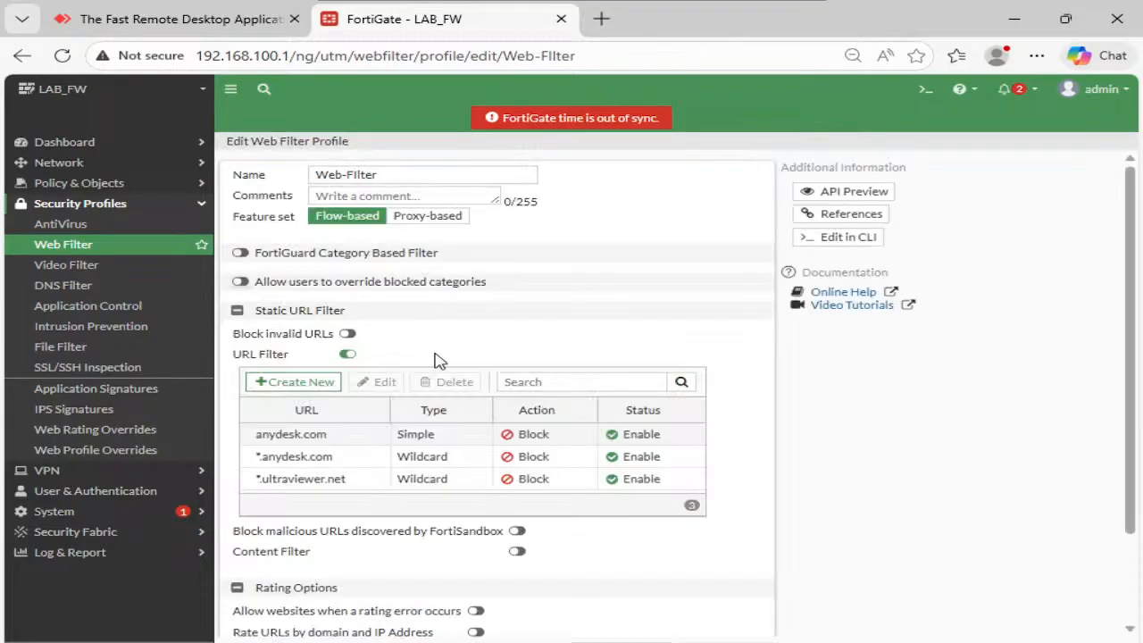
pyautogui.click(314, 434)
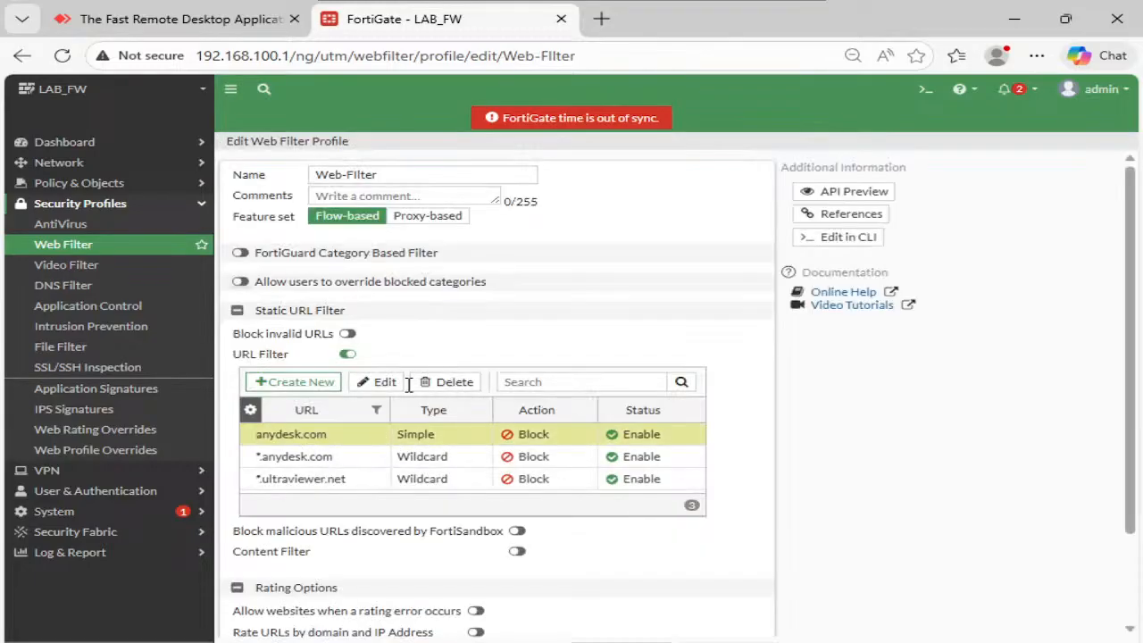
pyautogui.click(458, 382)
pyautogui.click(824, 632)
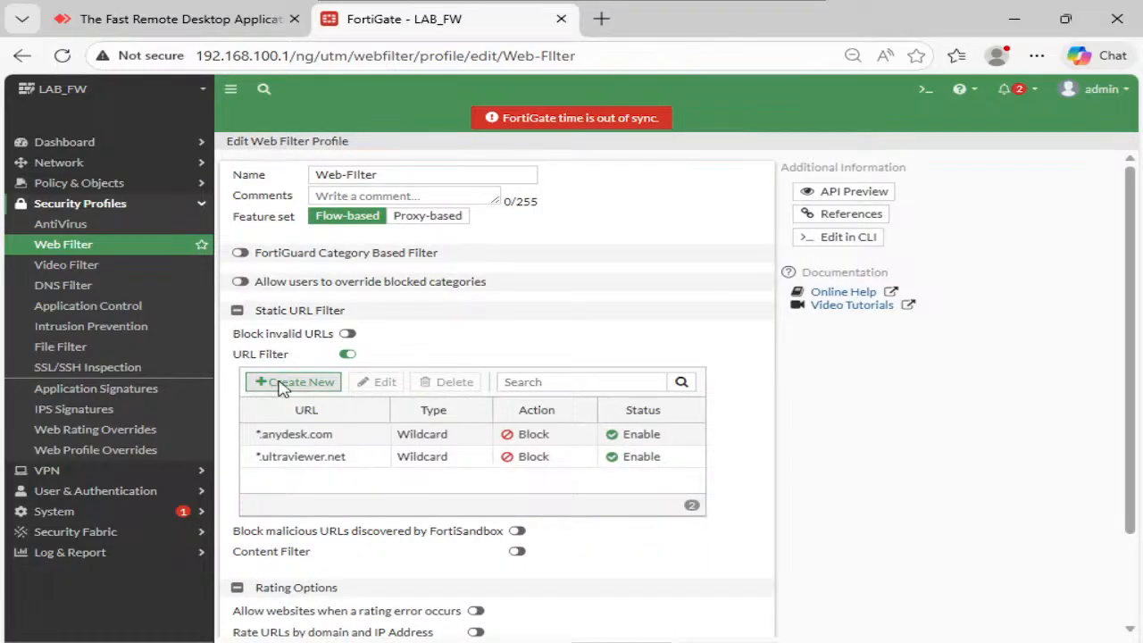
pyautogui.click(276, 383)
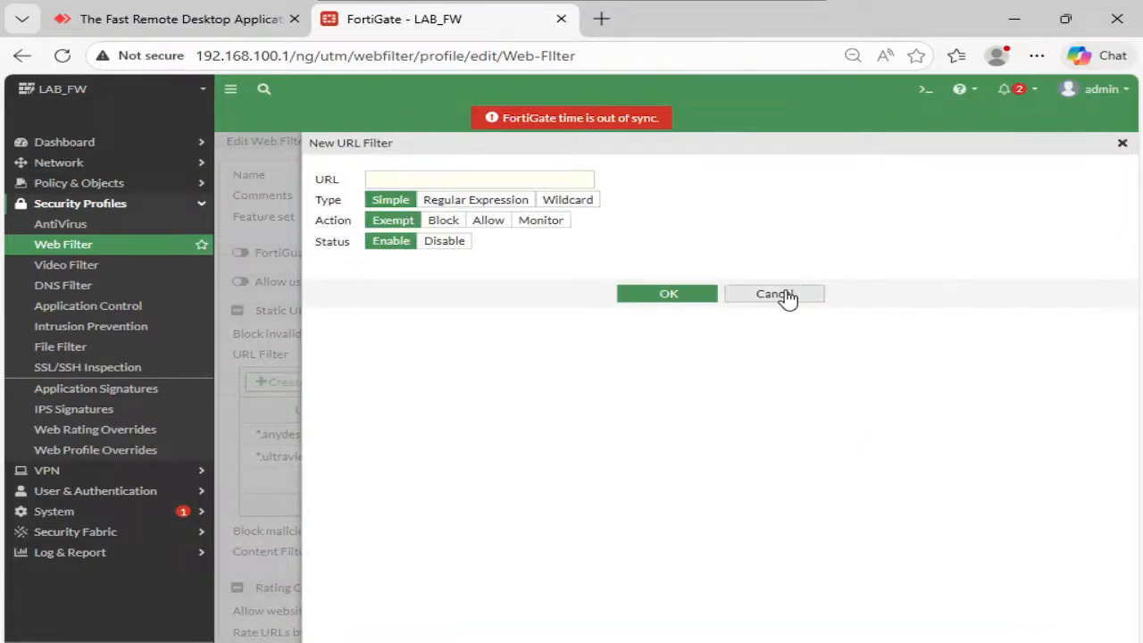
pyautogui.click(786, 296)
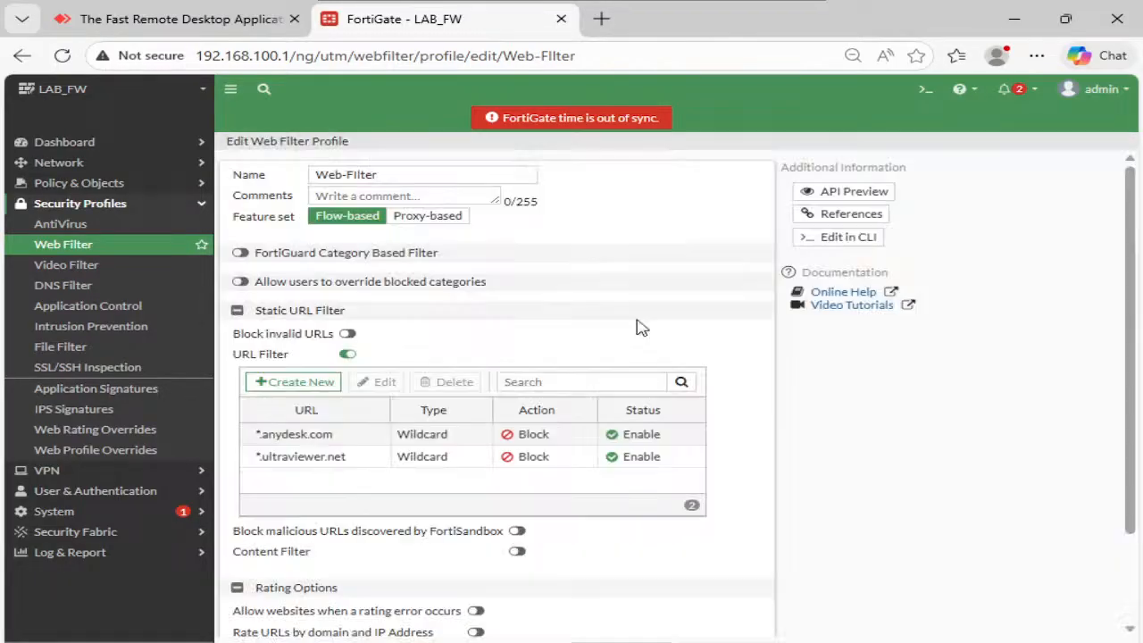
# - Expand Log & Report, go back to the Web Filter profile list, then switch to the PNETLab topology
pyautogui.click(134, 554)
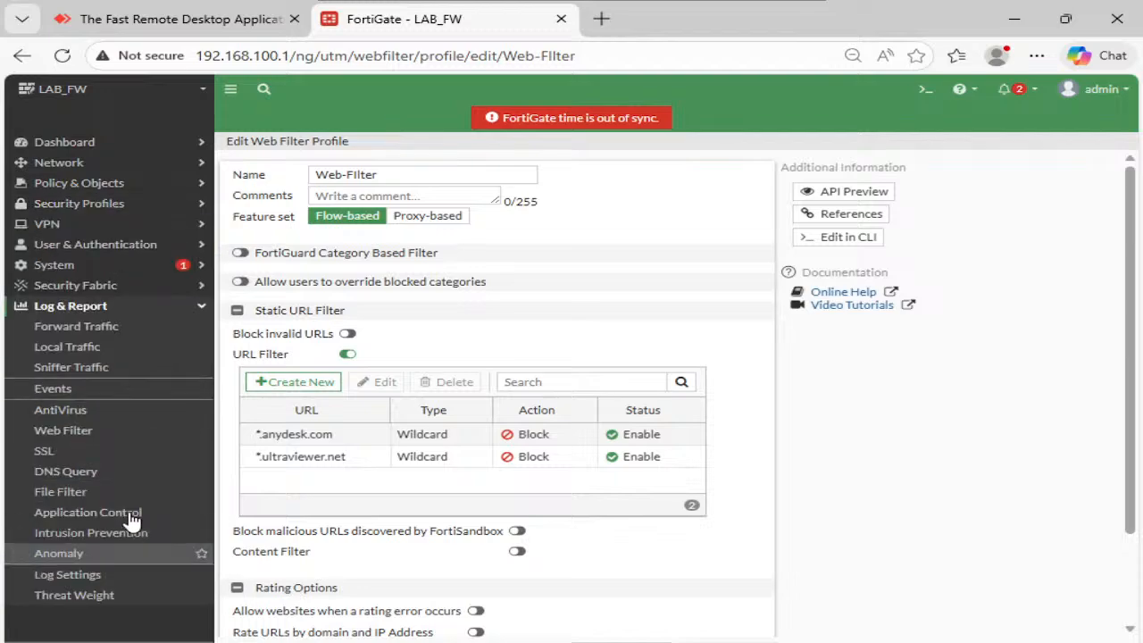
pyautogui.click(116, 433)
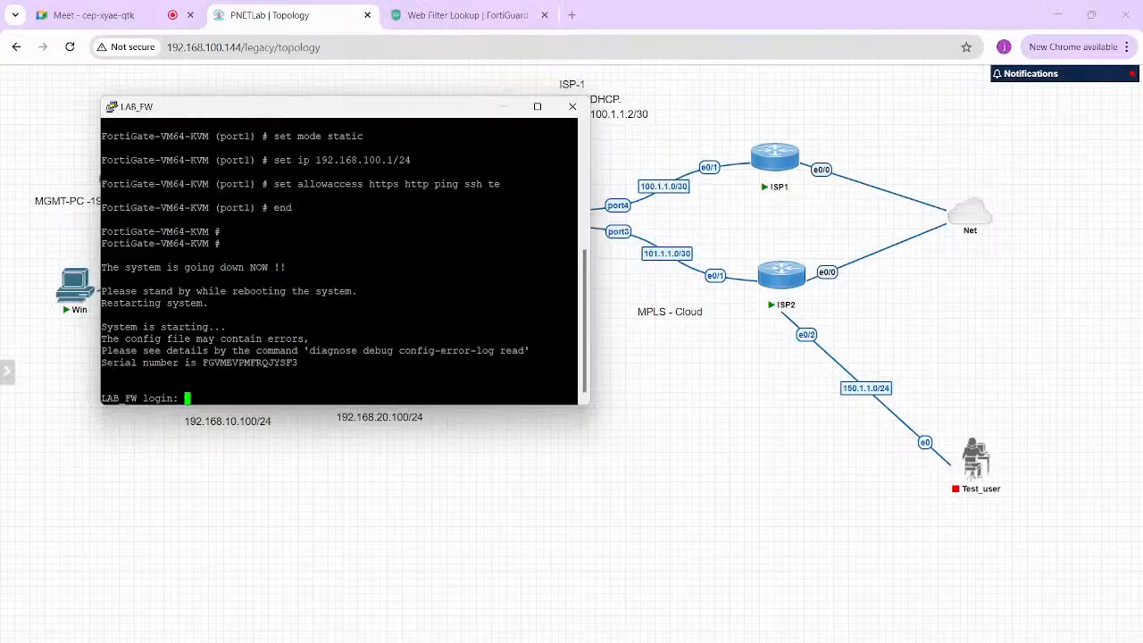
pyautogui.click(676, 404)
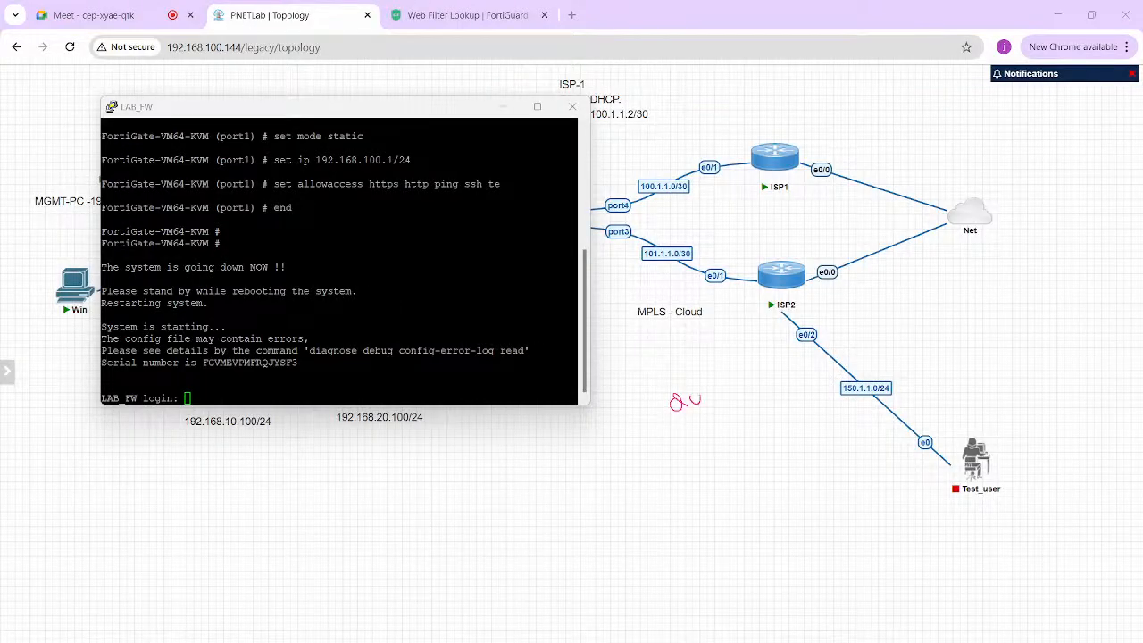
# - Underline the QUIC note on the PNETLab topology, then clear all annotations with Escape
pyautogui.moveTo(652, 417); pyautogui.dragTo(760, 400)
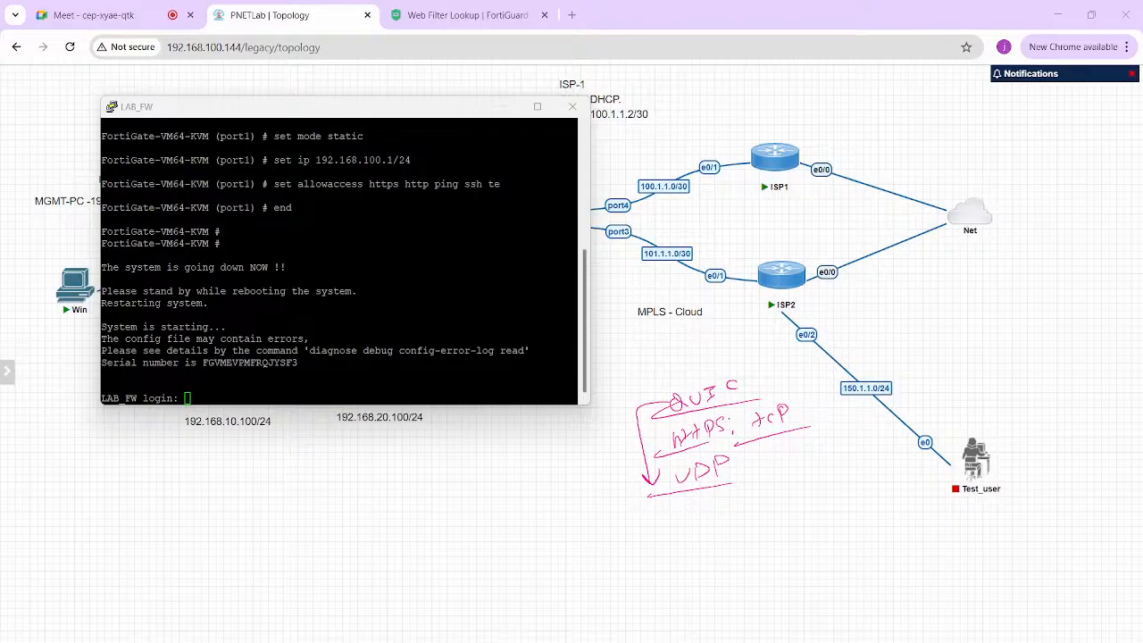
pyautogui.press('Escape')
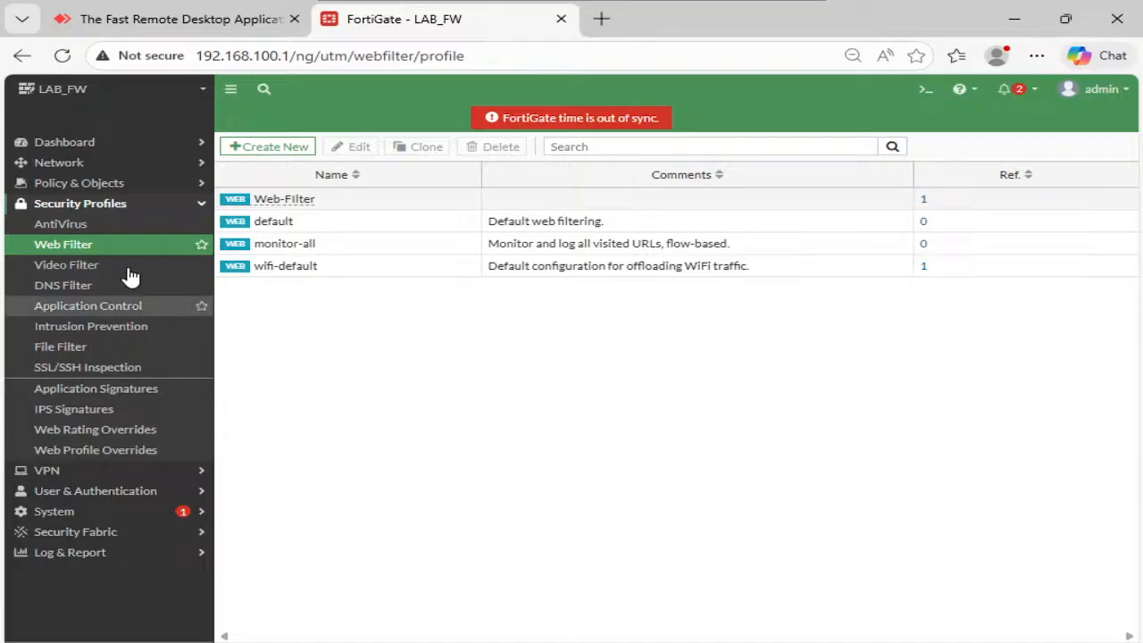
# - Start a new firewall policy named Block--QUIC from LAN (port1) to WAN2 (port3)
pyautogui.click(94, 183)
pyautogui.click(110, 203)
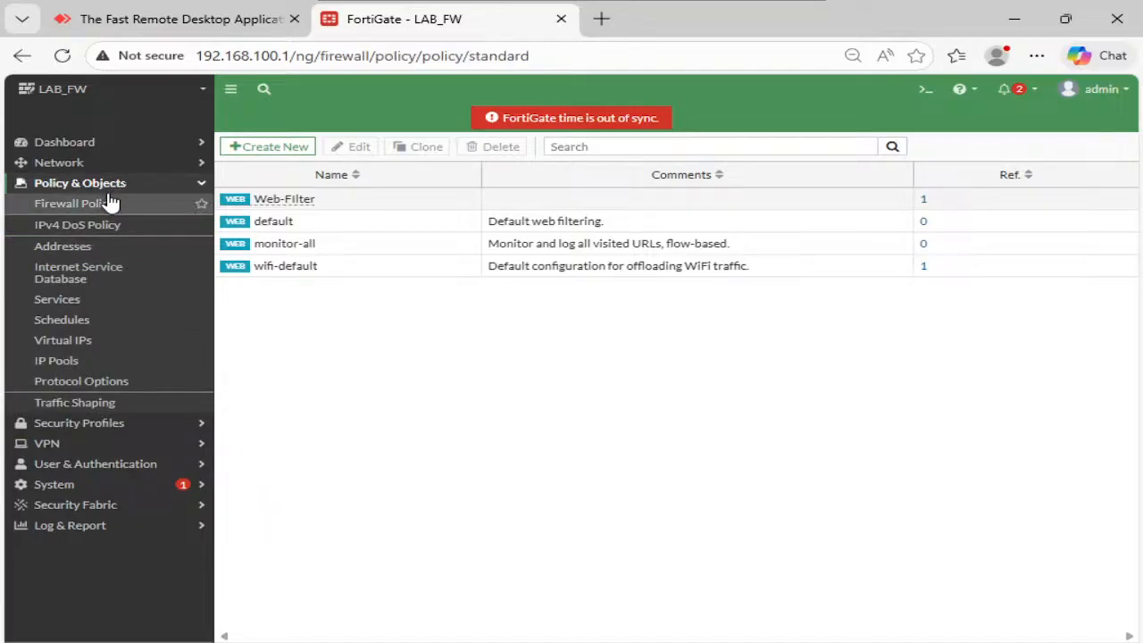
pyautogui.click(272, 153)
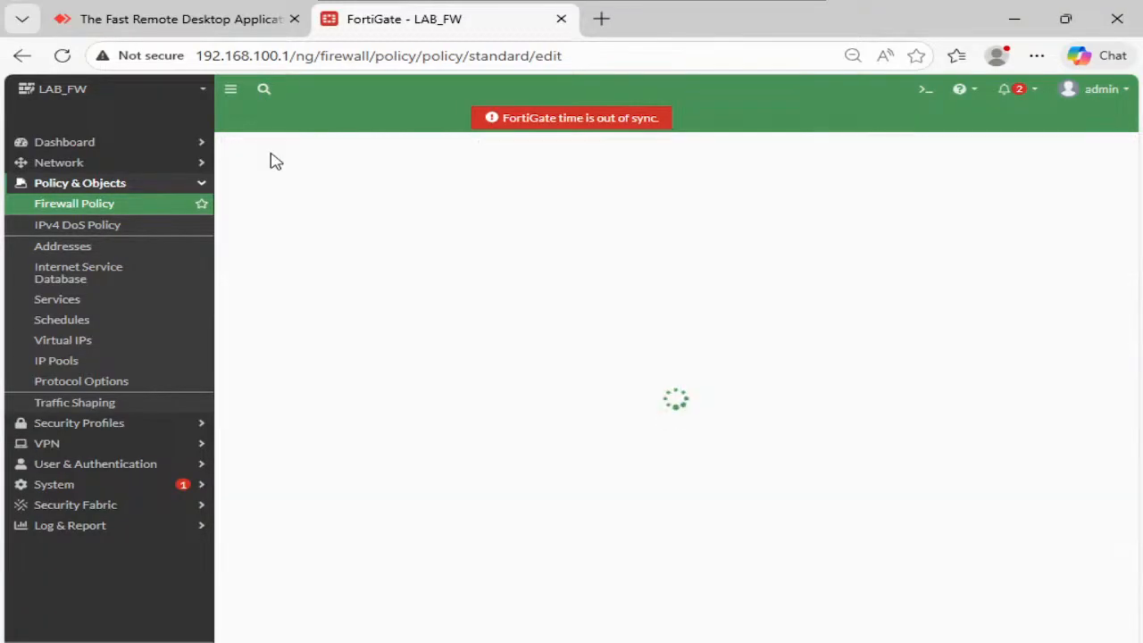
pyautogui.click(470, 185)
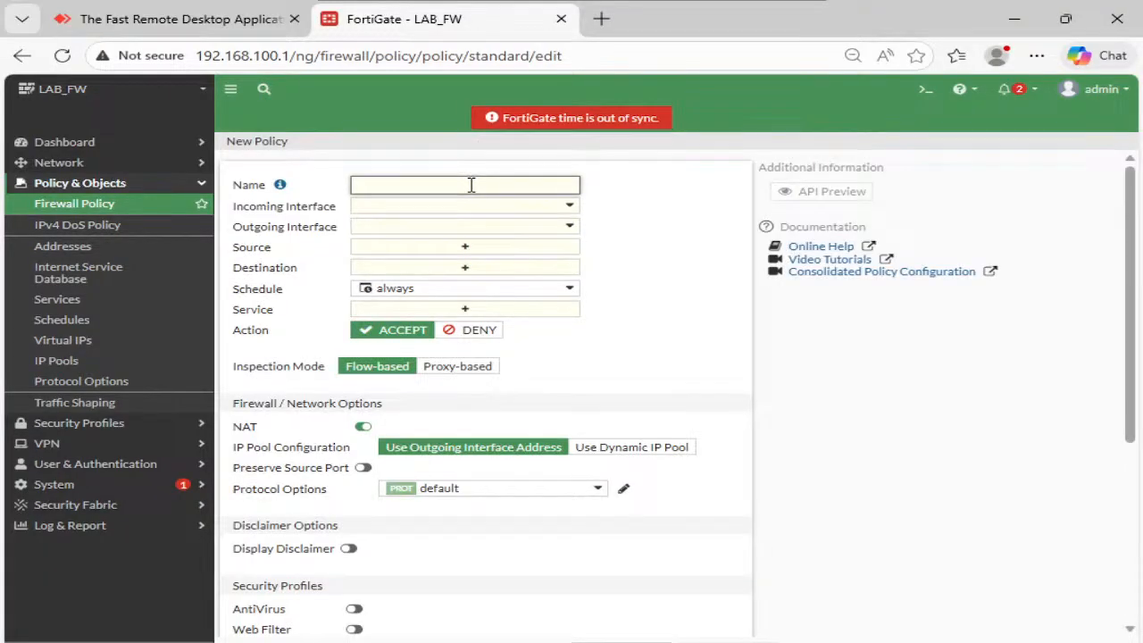
pyautogui.press('Tab')
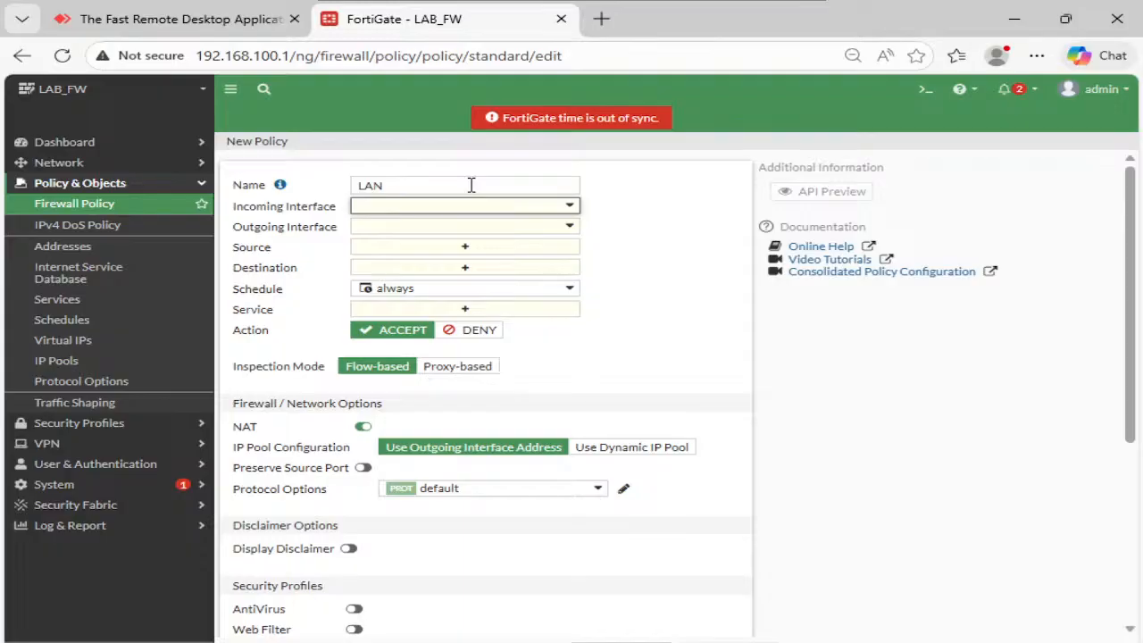
pyautogui.hotkey('shift', 'Tab')
pyautogui.write('Bl')
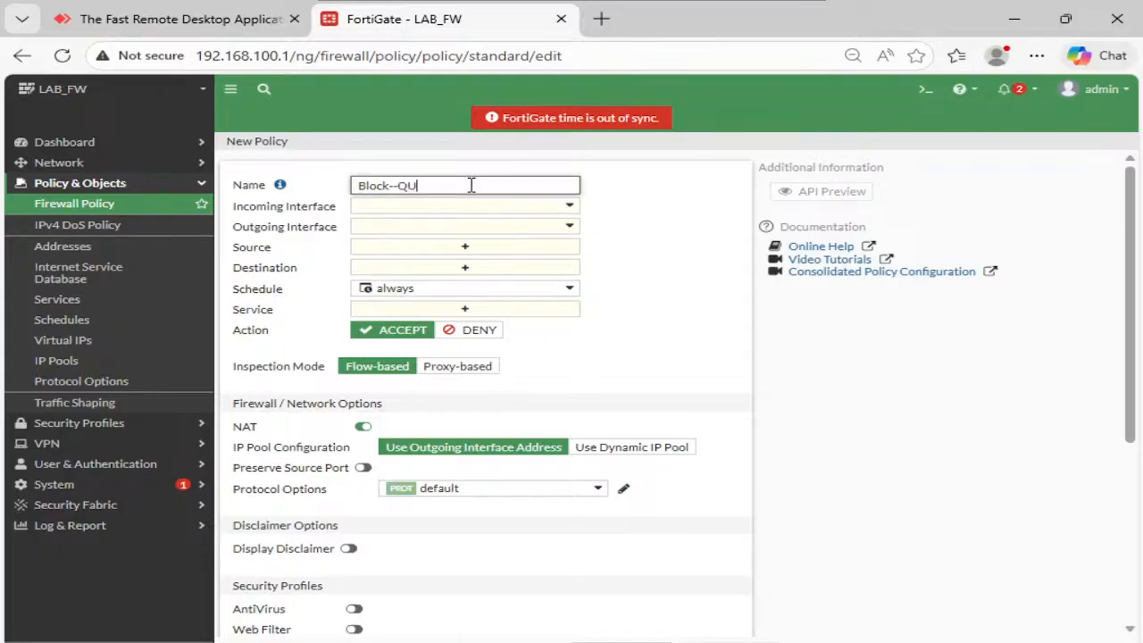
pyautogui.click(487, 207)
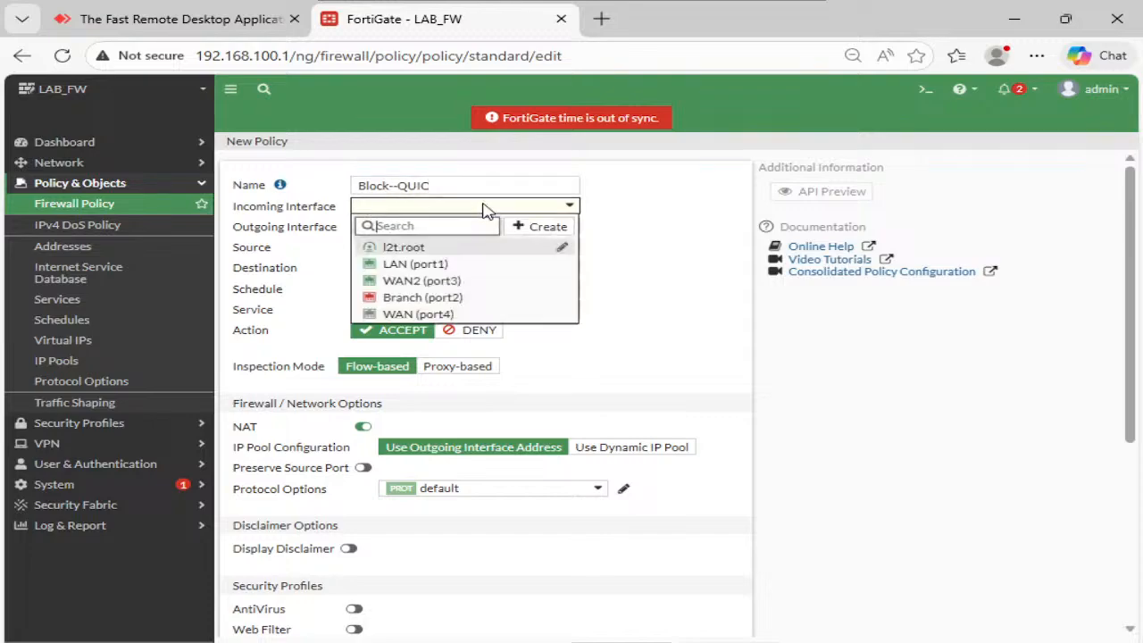
pyautogui.click(444, 265)
pyautogui.click(454, 229)
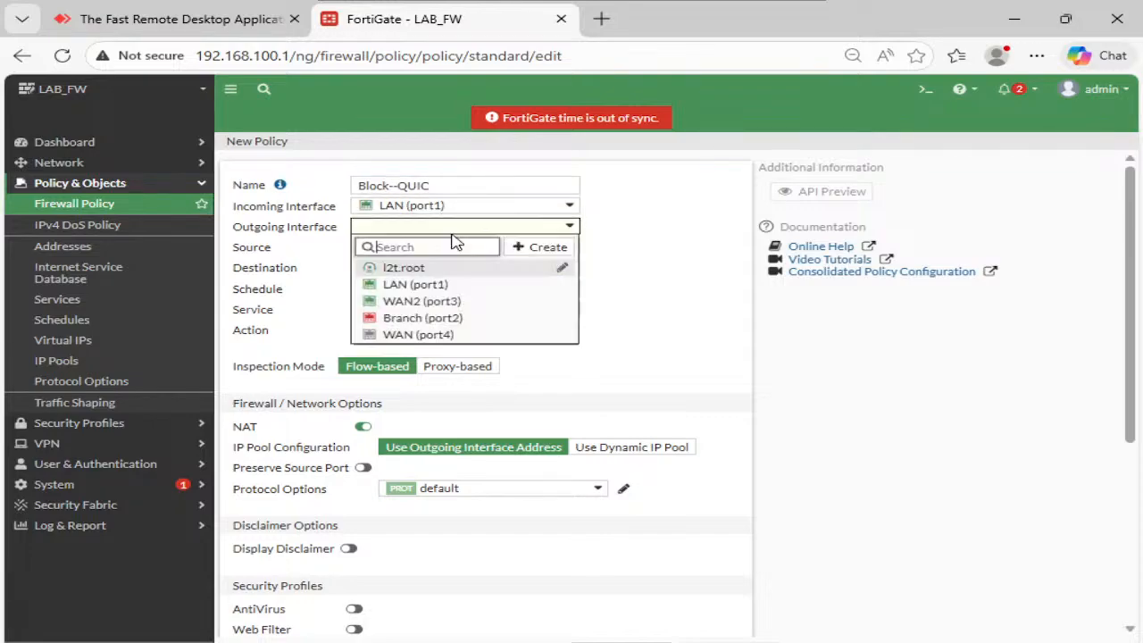
pyautogui.click(435, 301)
# - Add VLAN1, VLAN-20 and VLAN-10 as sources and set the destination to all
pyautogui.click(465, 251)
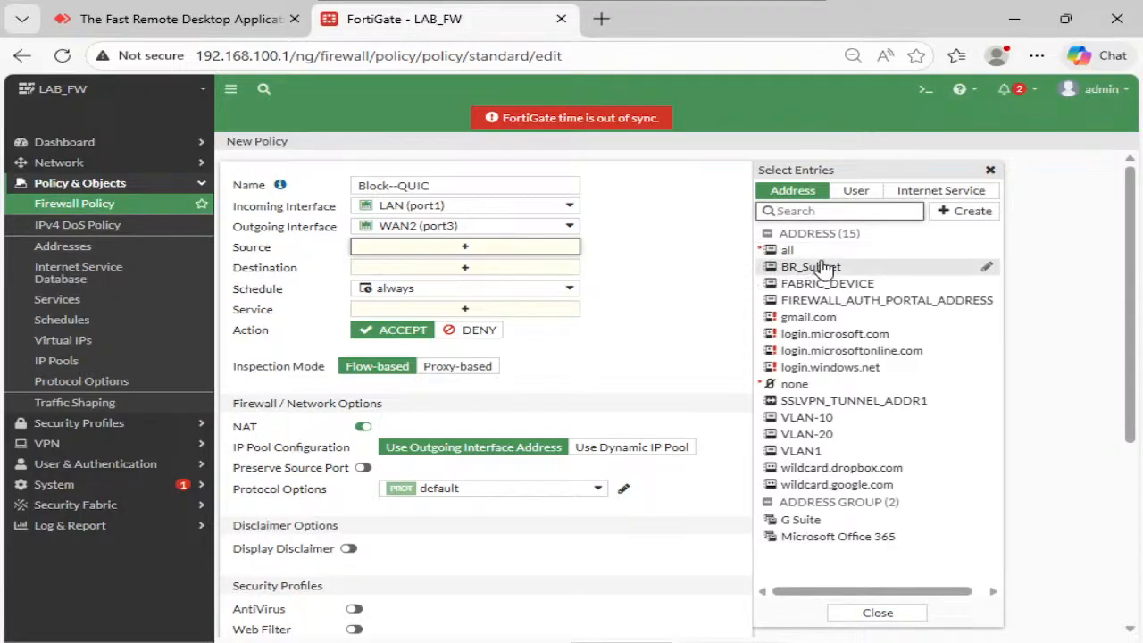
pyautogui.click(834, 450)
pyautogui.click(831, 434)
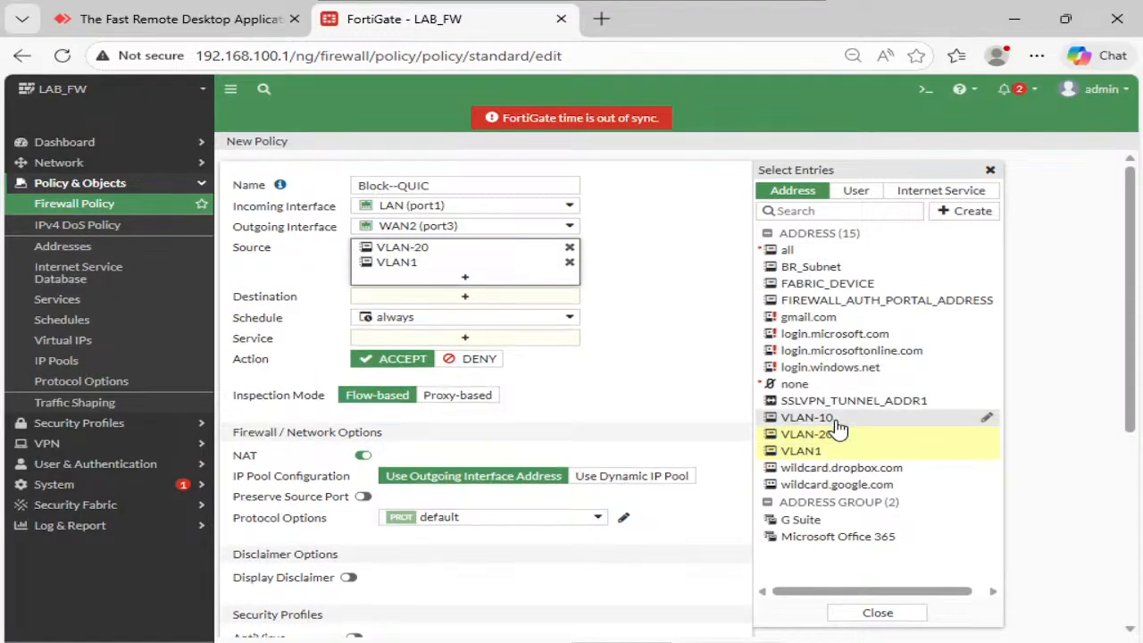
pyautogui.click(831, 418)
pyautogui.click(506, 315)
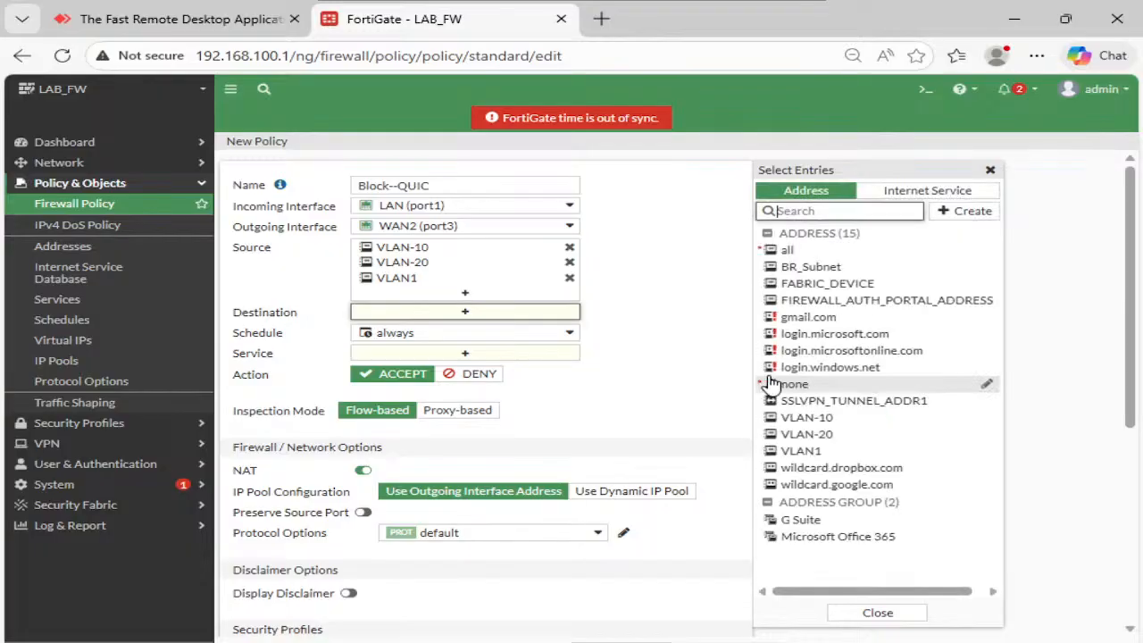
pyautogui.click(788, 251)
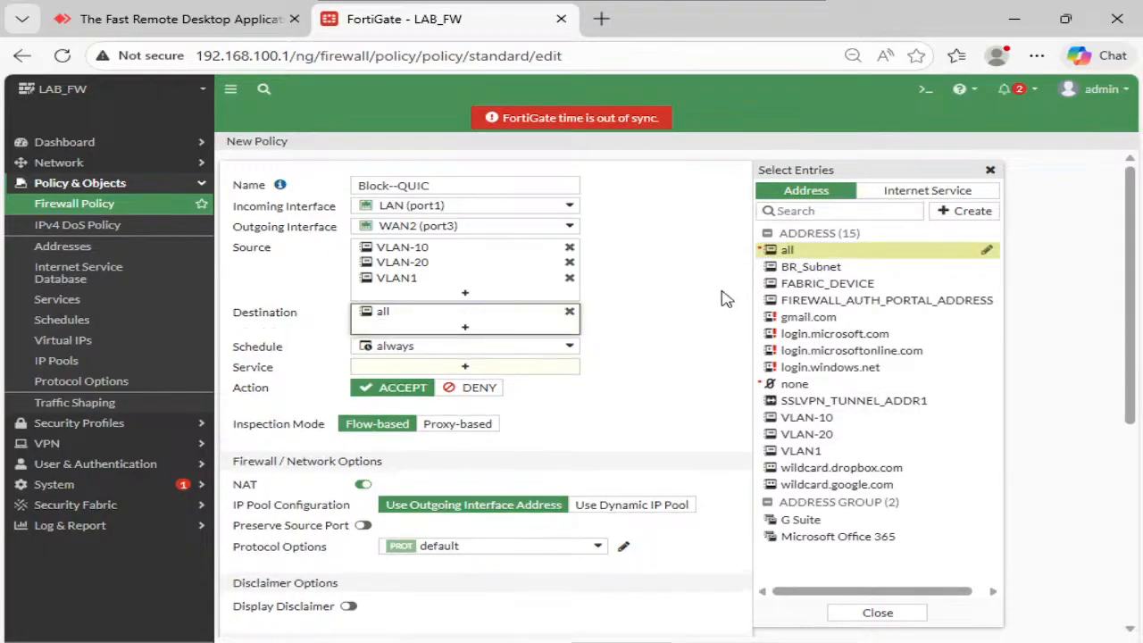
# - Search the policy services for 'quic' and begin creating a new service
pyautogui.click(519, 370)
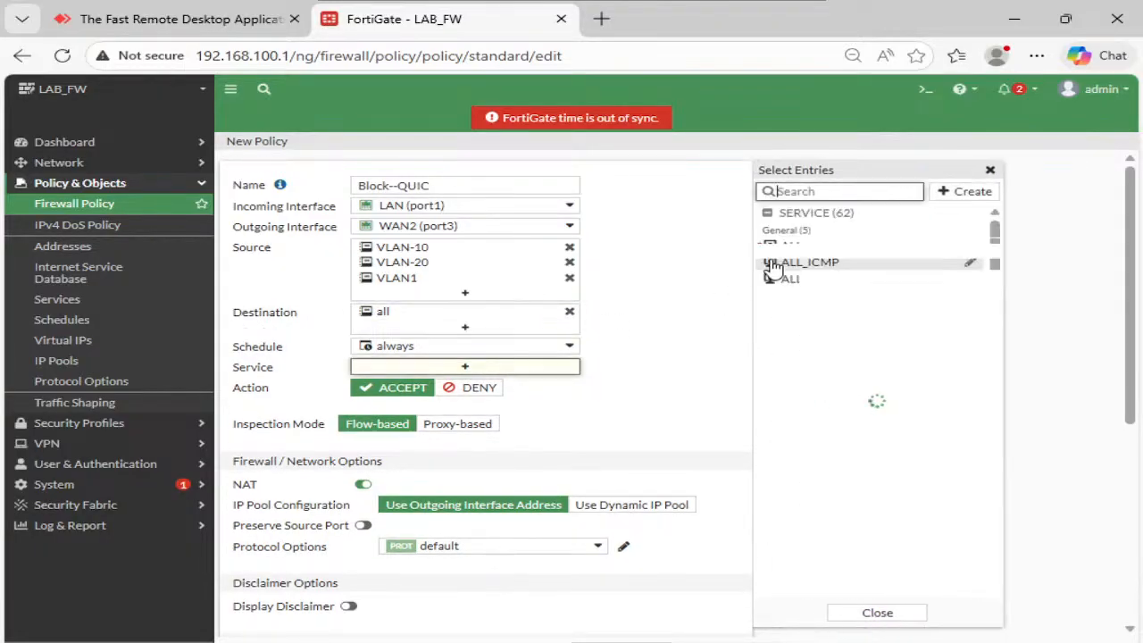
pyautogui.write('qu')
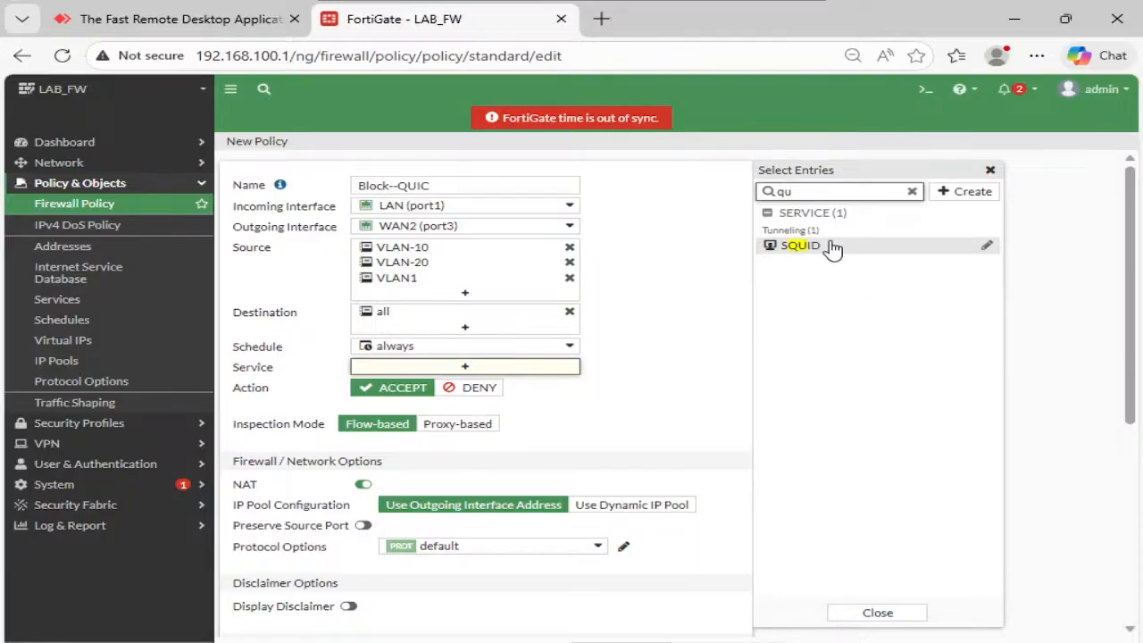
pyautogui.write('ic')
pyautogui.click(958, 206)
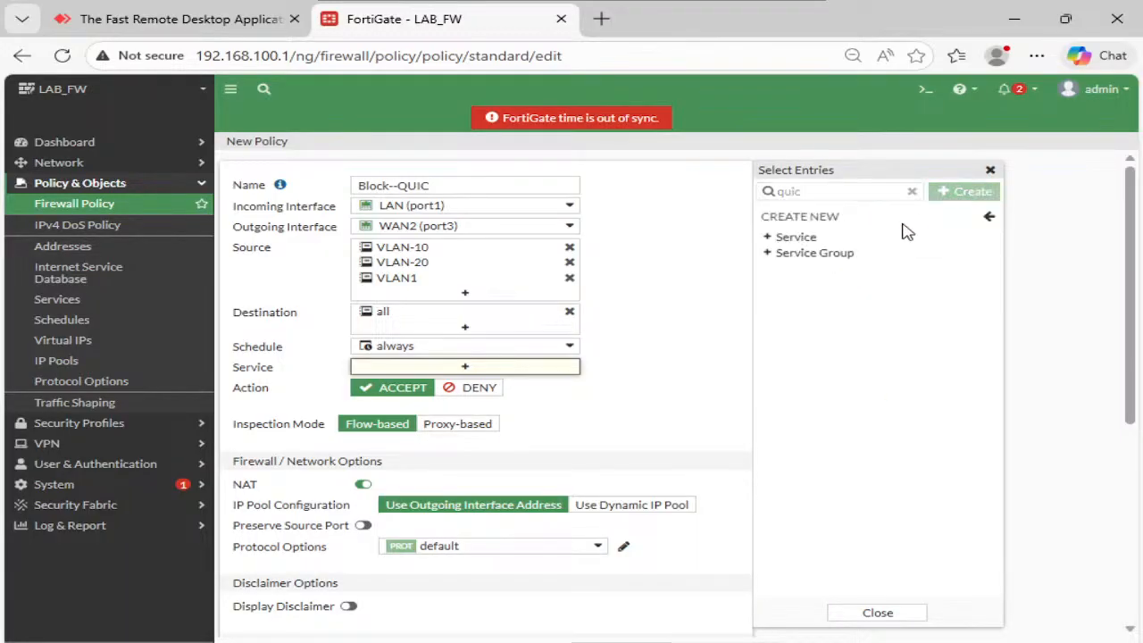
pyautogui.click(830, 248)
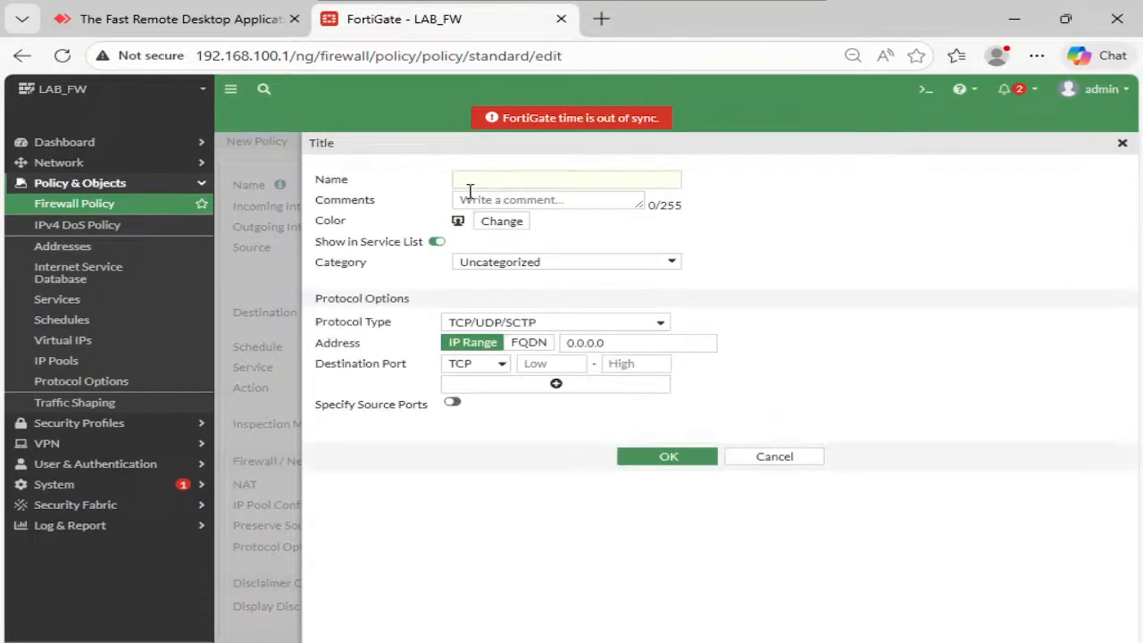
# - Define the QUIC service with UDP destination port range 443–443 and save it
pyautogui.click(482, 184)
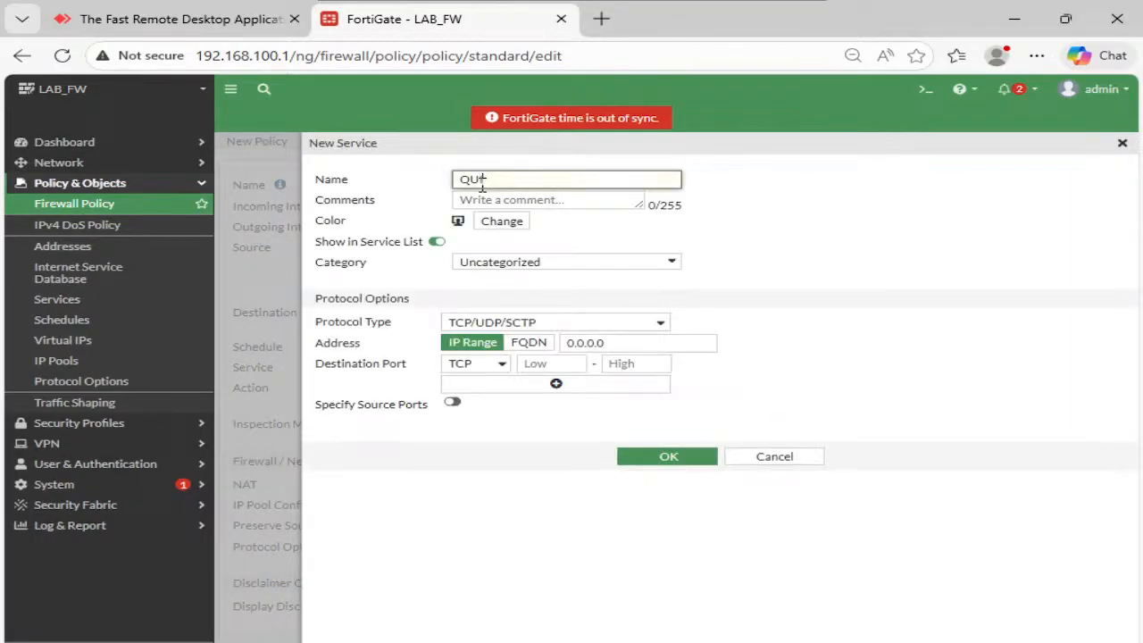
pyautogui.click(524, 324)
pyautogui.click(492, 365)
pyautogui.click(461, 408)
pyautogui.click(552, 365)
pyautogui.click(618, 364)
pyautogui.write('443')
pyautogui.click(570, 441)
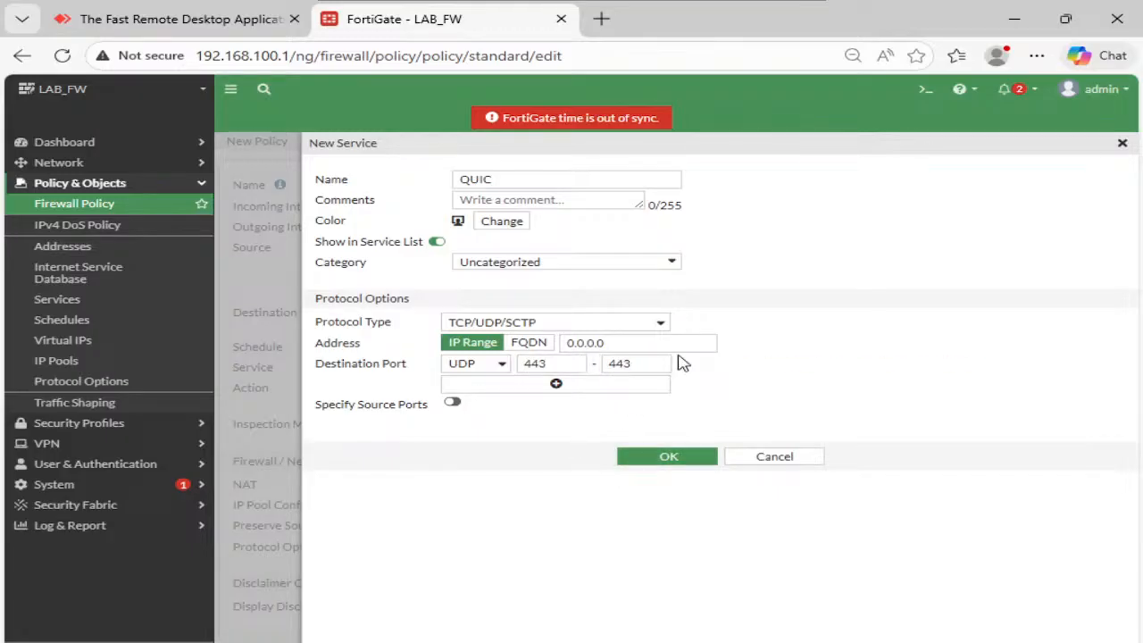
pyautogui.press('Return')
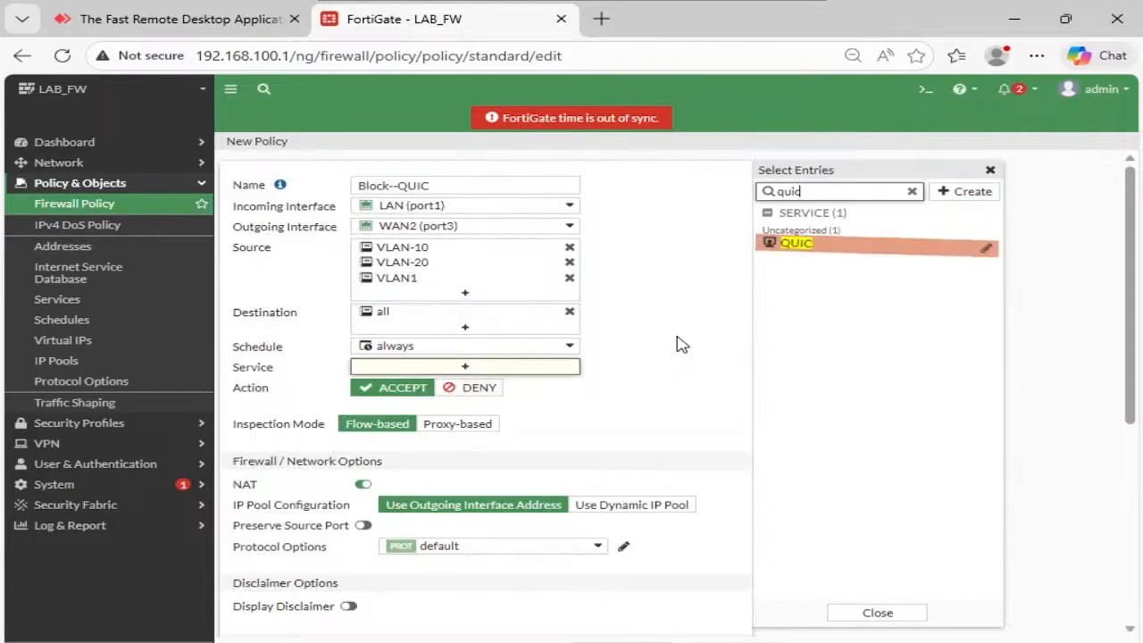
# - Configure Block--QUIC to deny the QUIC service and log violation traffic
pyautogui.click(827, 254)
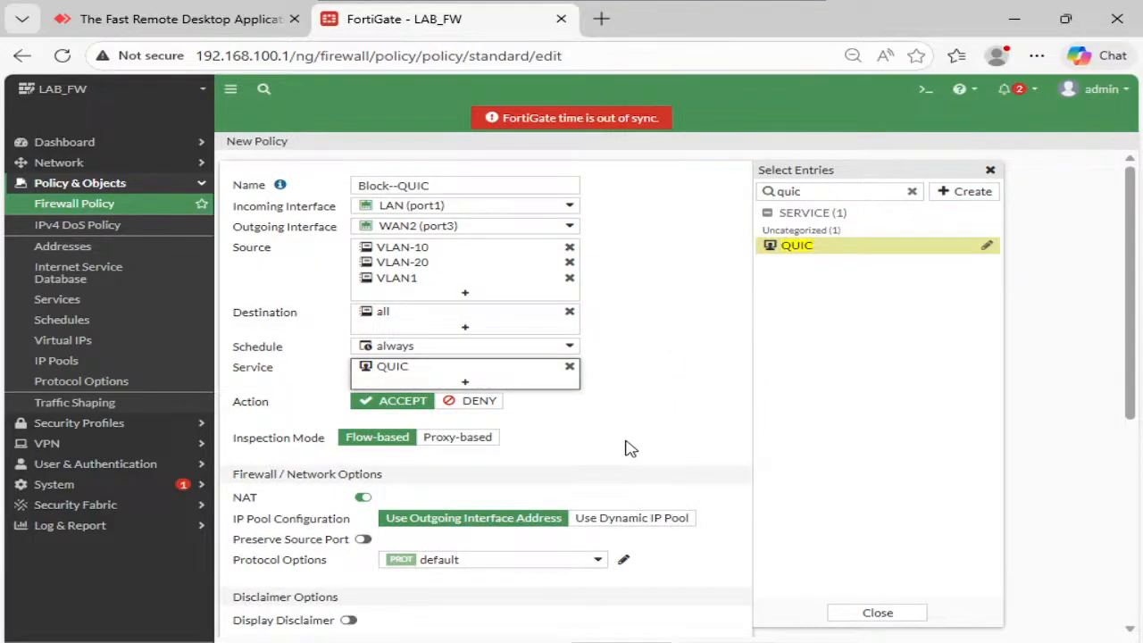
pyautogui.click(466, 404)
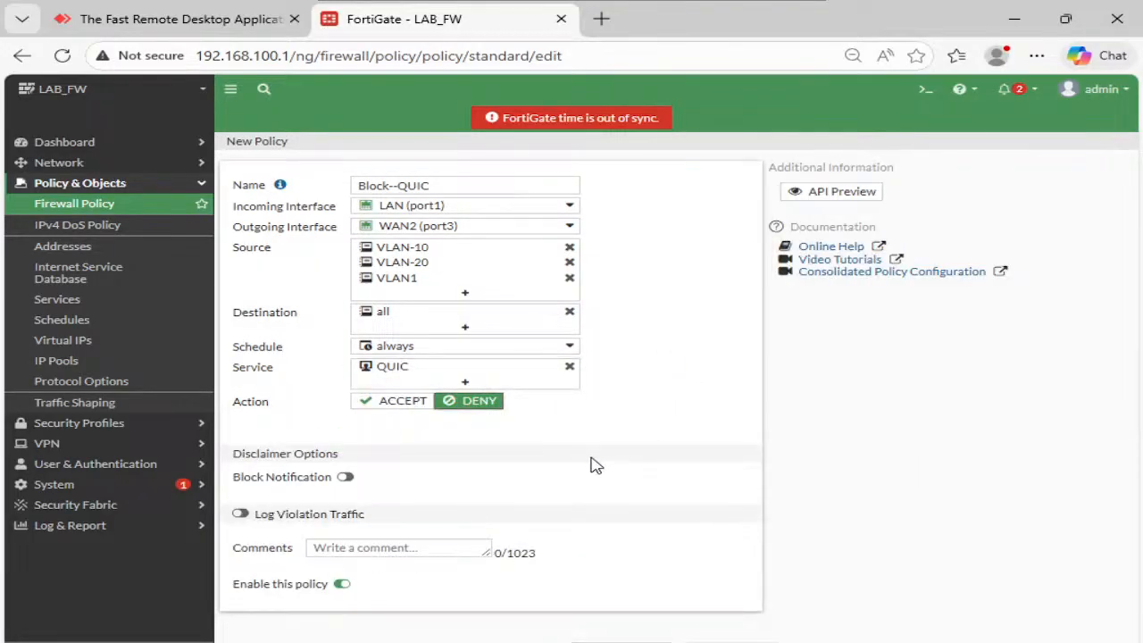
pyautogui.click(241, 516)
# - Save Block--QUIC, move it above the WAN2 policy, and bring the AnyDesk browser forward
pyautogui.click(622, 641)
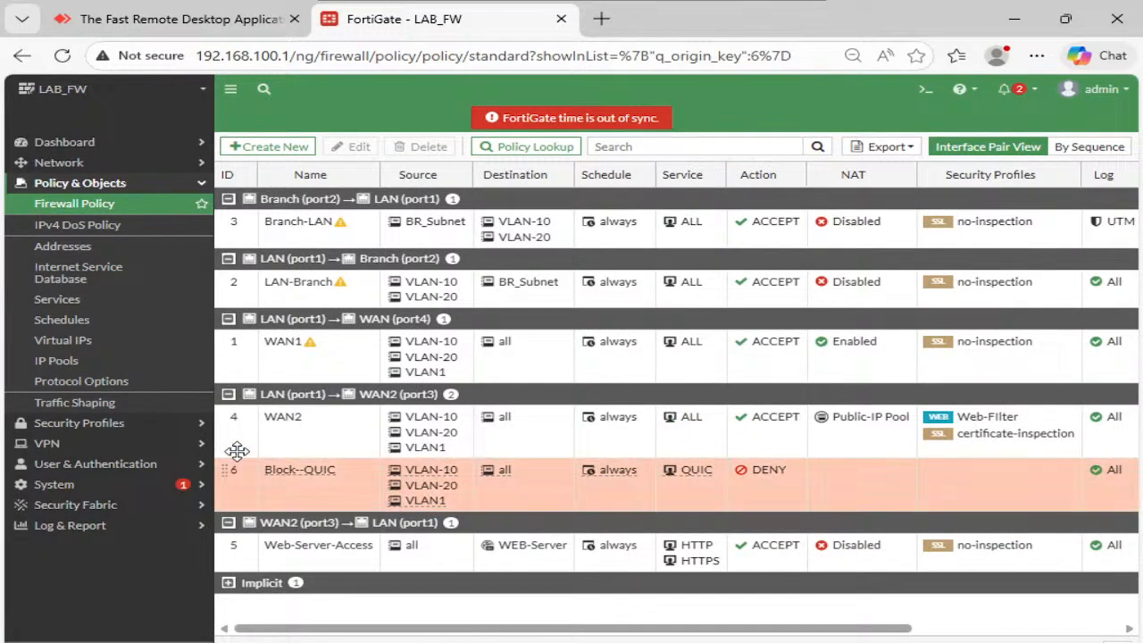
pyautogui.moveTo(235, 464); pyautogui.dragTo(241, 424)
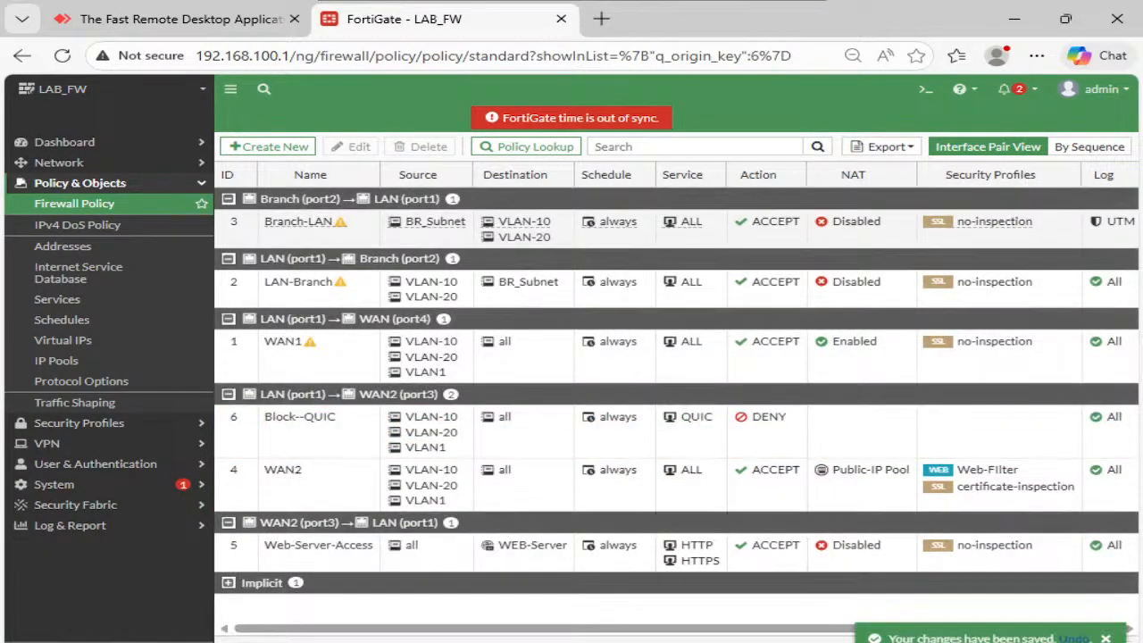
pyautogui.click(735, 528)
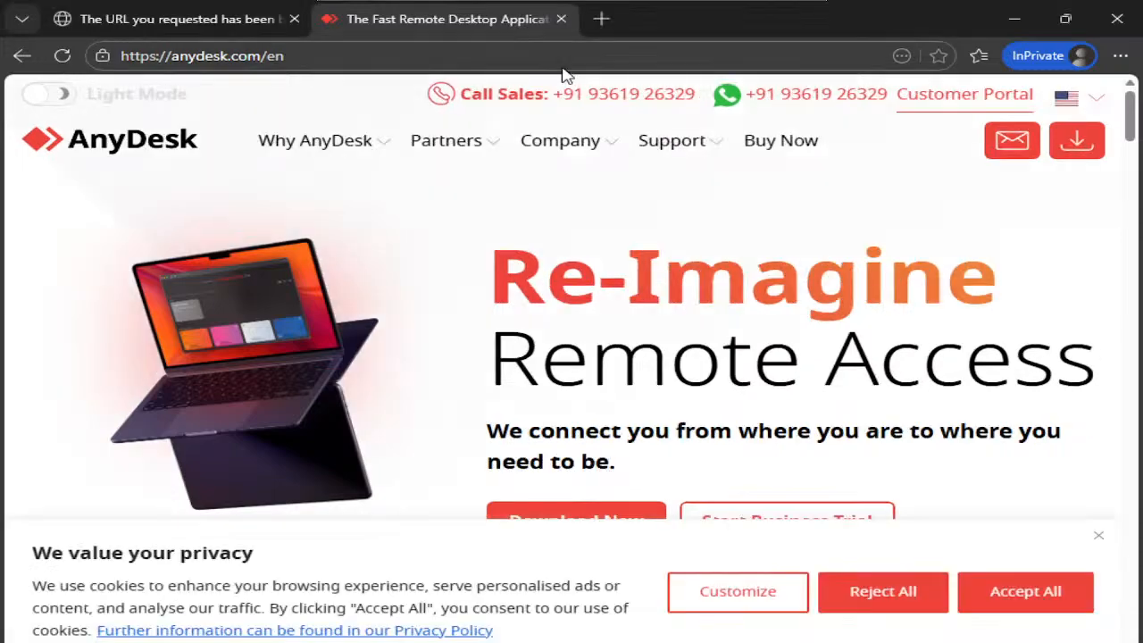
# - In a new private tab, browse to cisco.com and then facebook.com
pyautogui.hotkey('ctrl', 't')
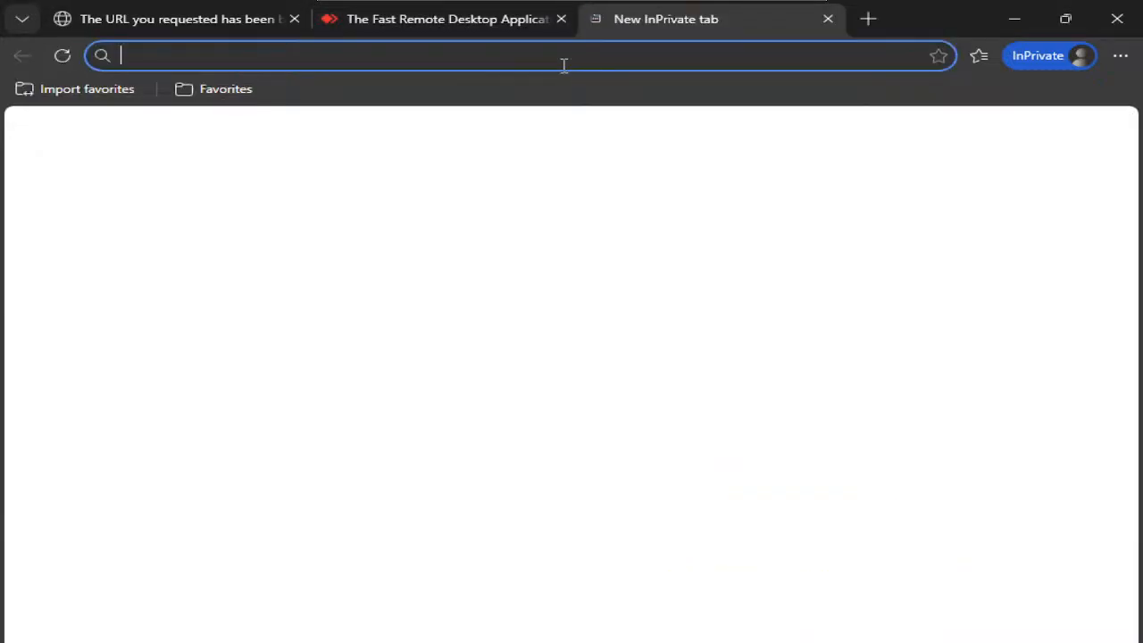
pyautogui.write('cisco.com')
pyautogui.press('Return')
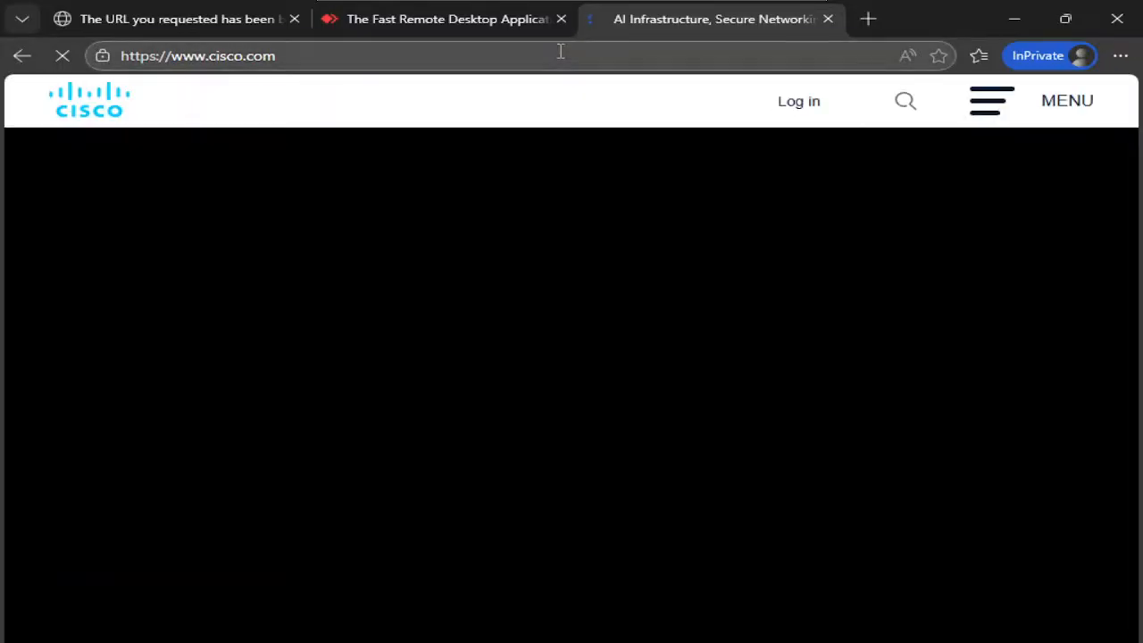
pyautogui.click(561, 51)
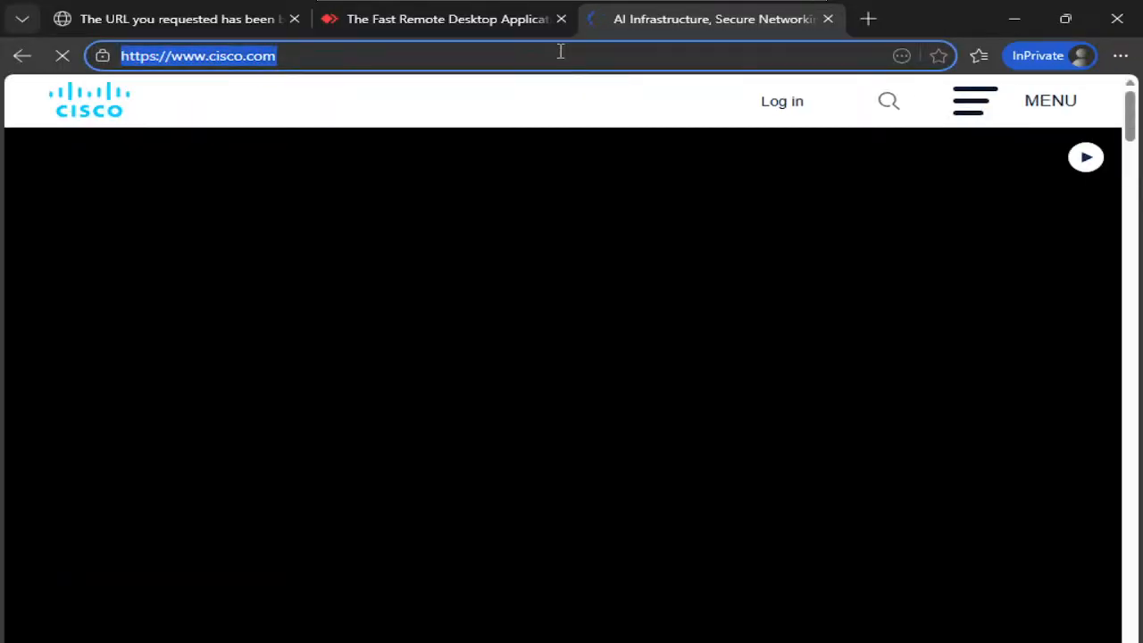
pyautogui.write('facebook')
pyautogui.press('Return')
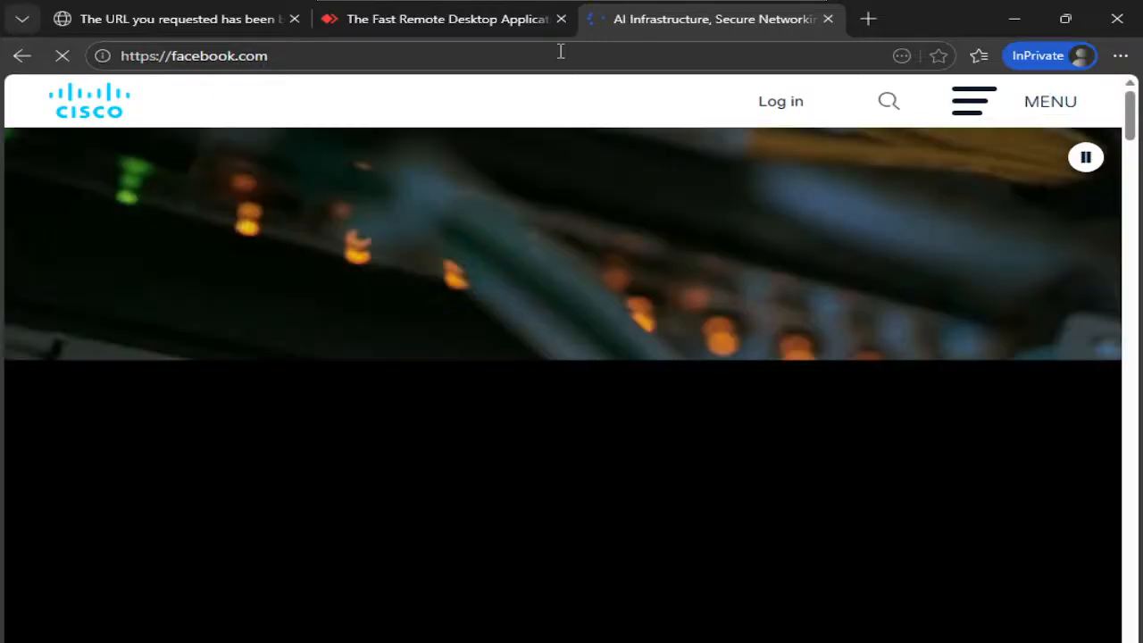
# - Replace the AnyDesk tab with a fresh anydesk.com tab, then switch to the index.html window
pyautogui.click(561, 19)
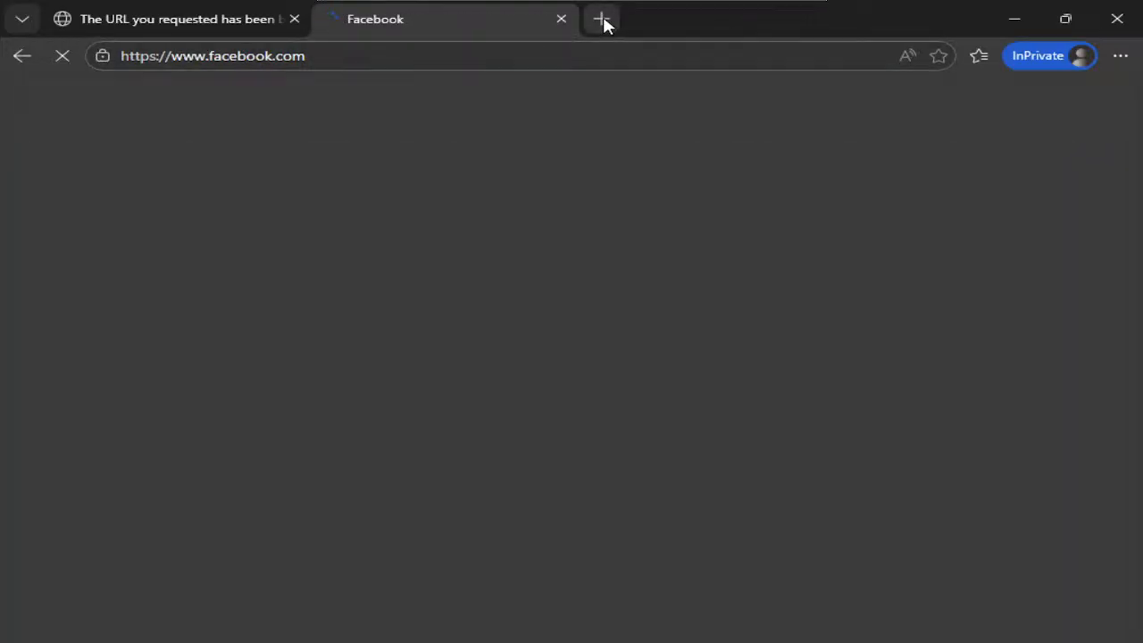
pyautogui.click(601, 22)
pyautogui.write('any')
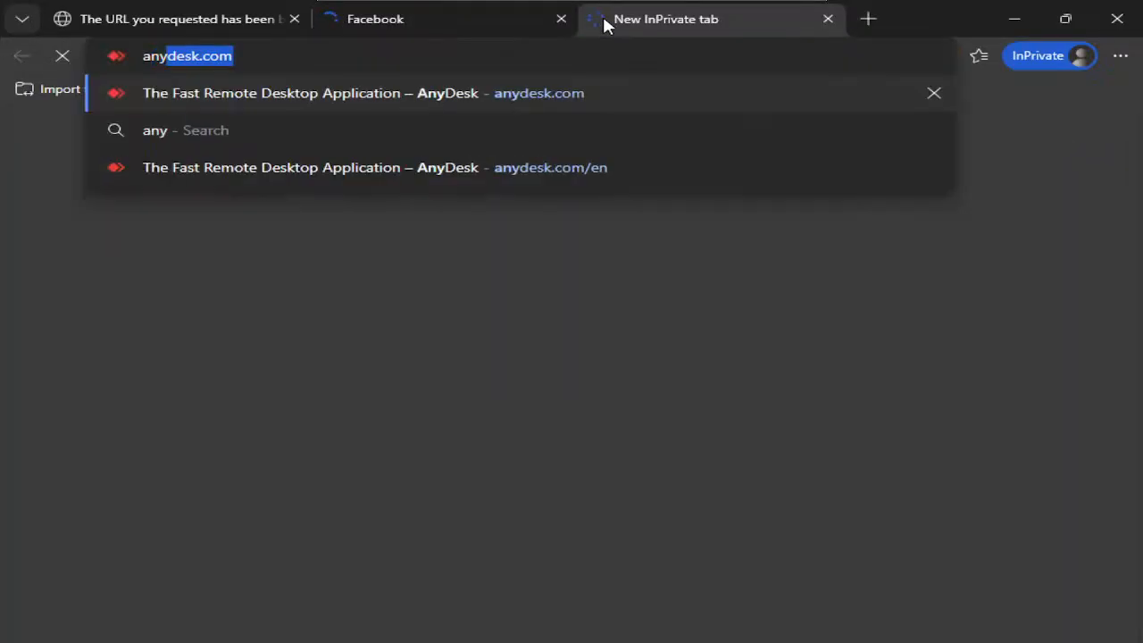
pyautogui.press('Return')
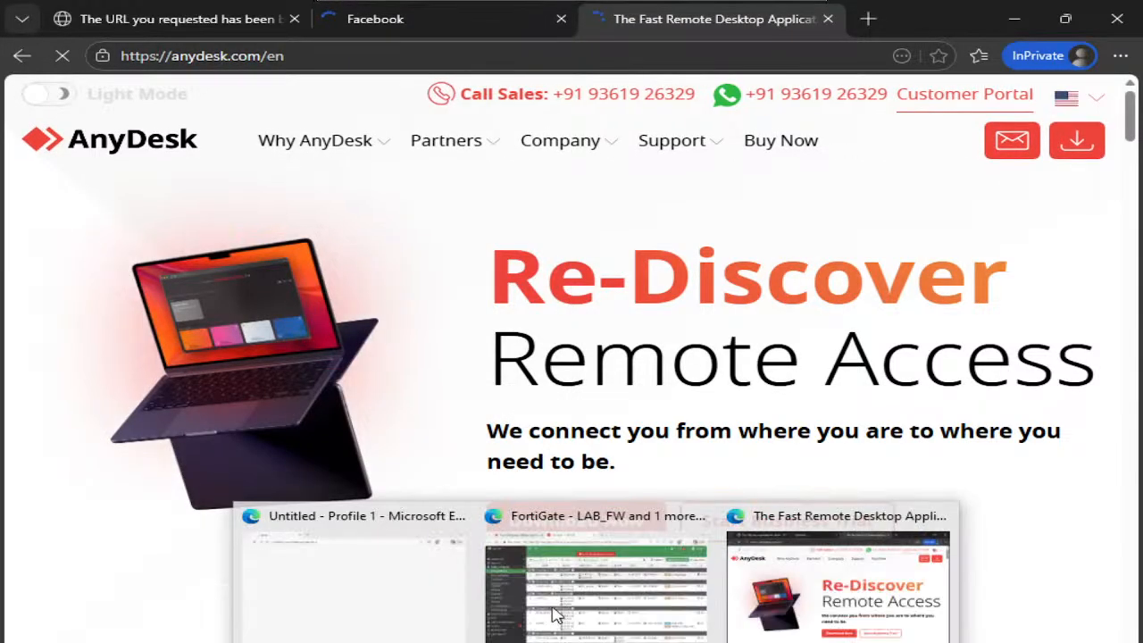
pyautogui.click(399, 573)
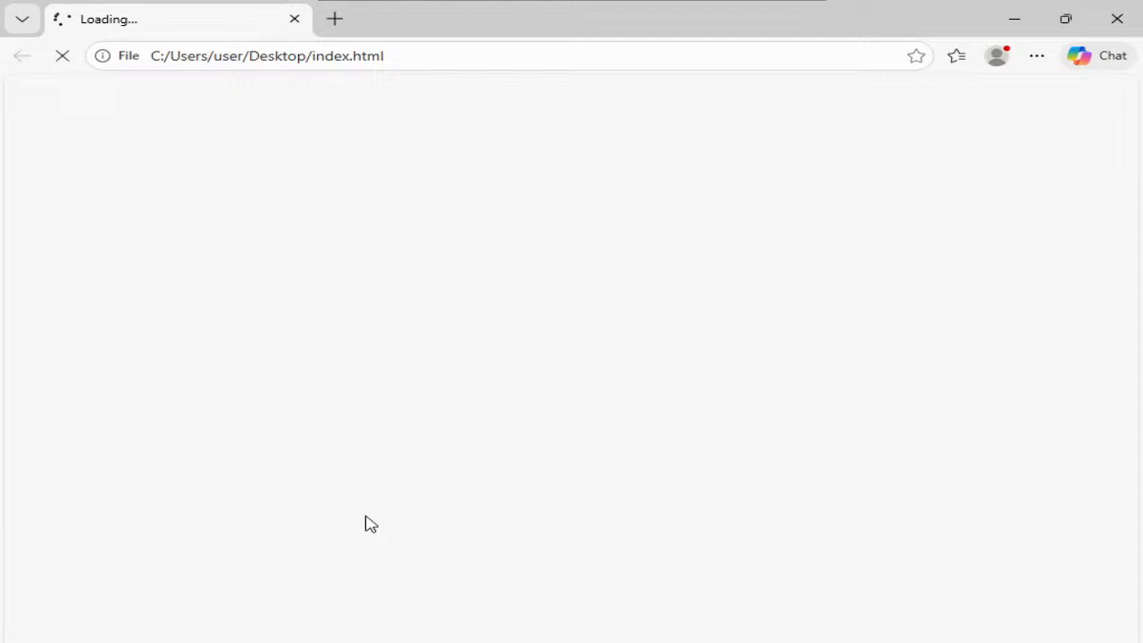
# - Close the empty Untitled window and open the Web-Filter profile for editing in FortiGate
pyautogui.moveTo(597, 641)
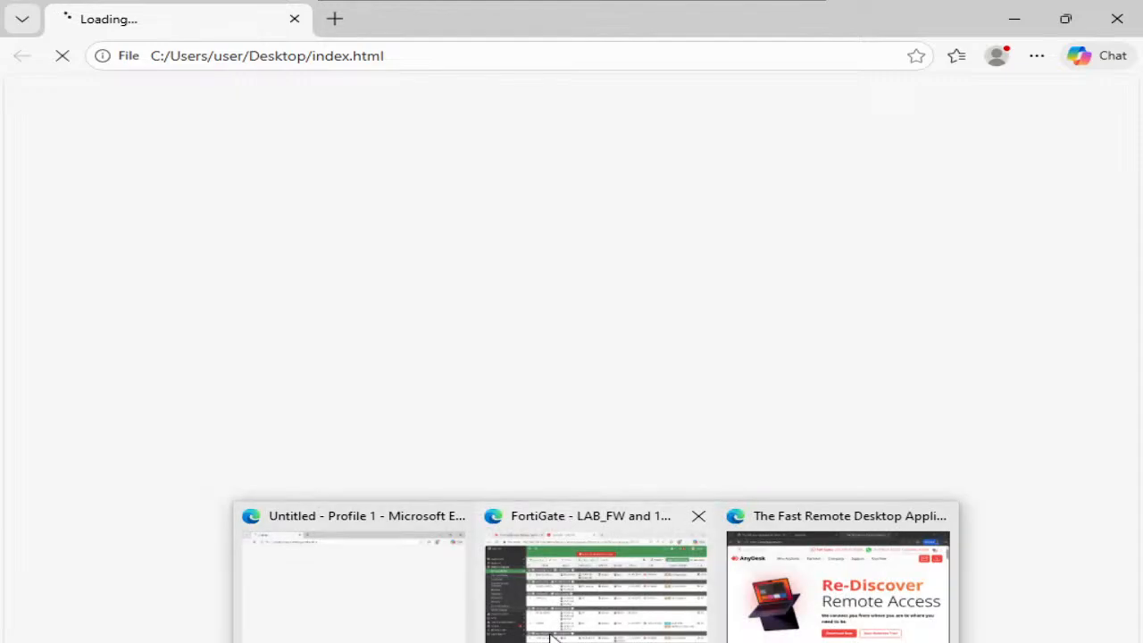
pyautogui.click(462, 519)
pyautogui.click(477, 542)
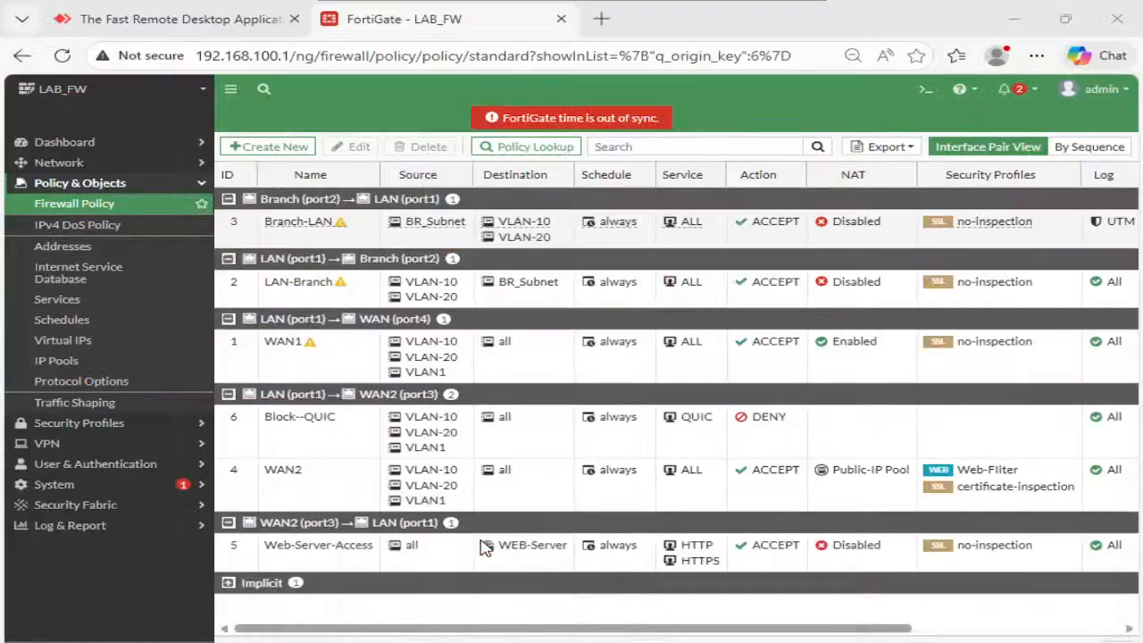
pyautogui.click(109, 424)
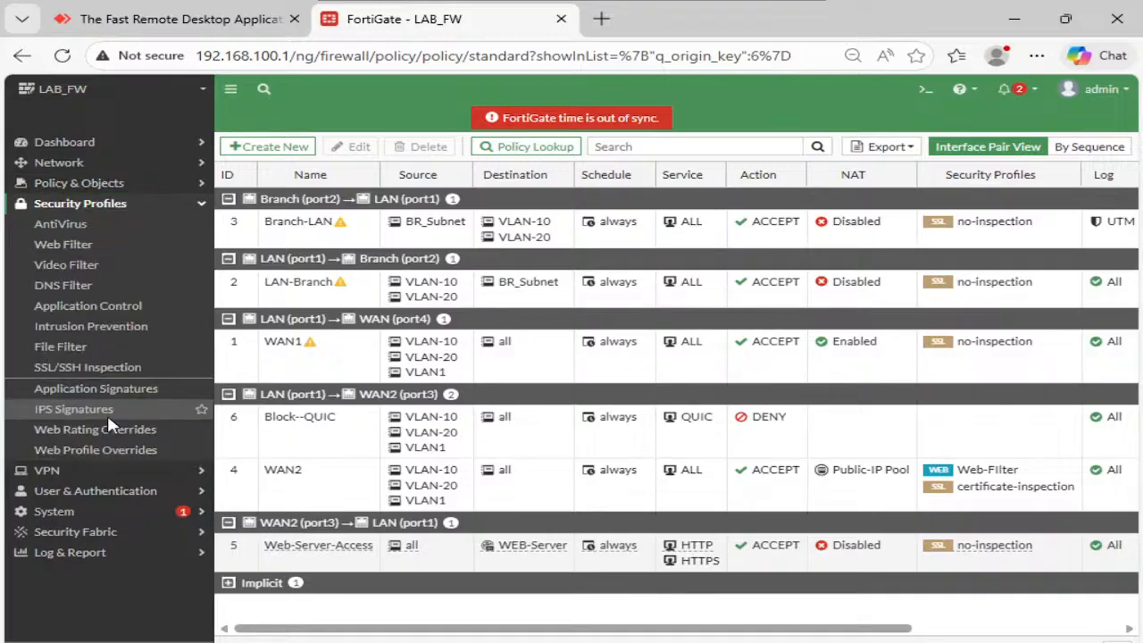
pyautogui.click(90, 251)
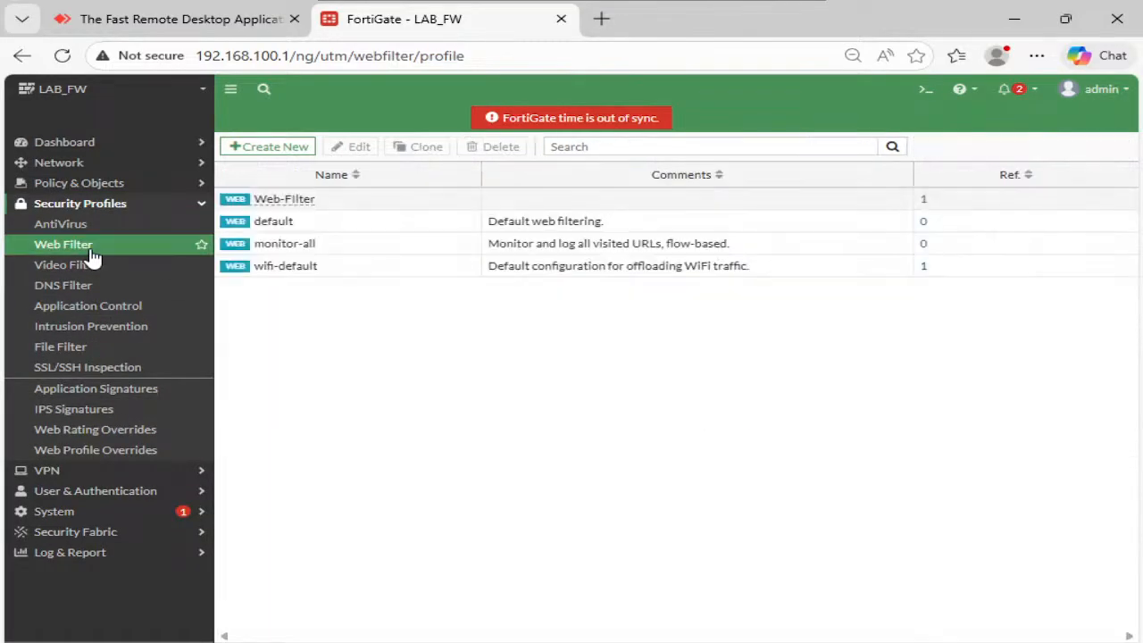
pyautogui.click(282, 203)
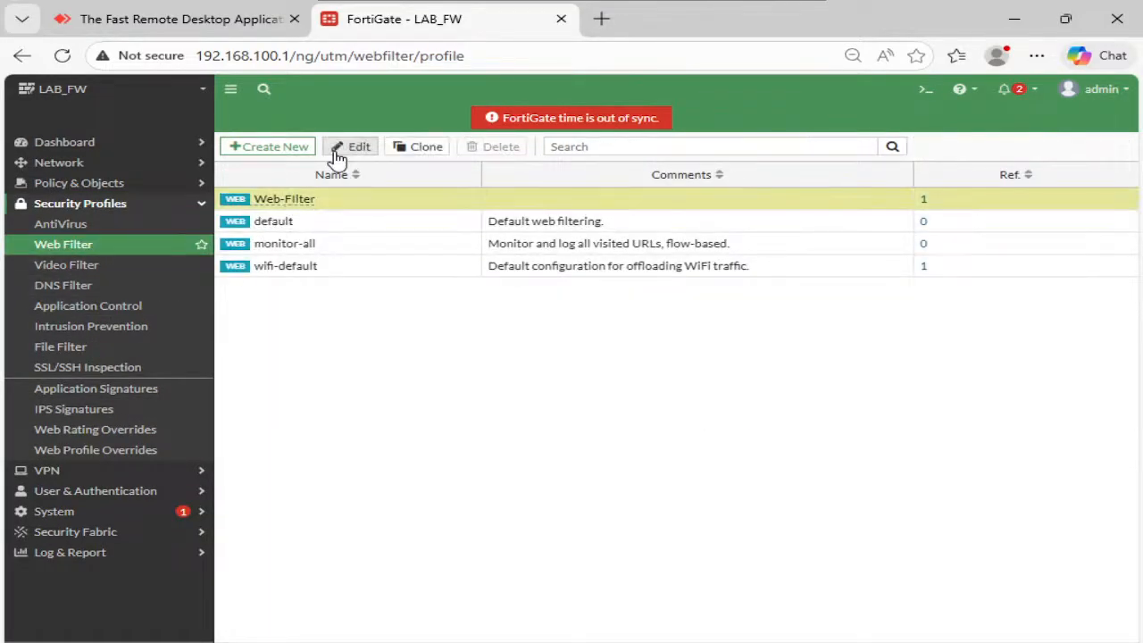
pyautogui.click(337, 154)
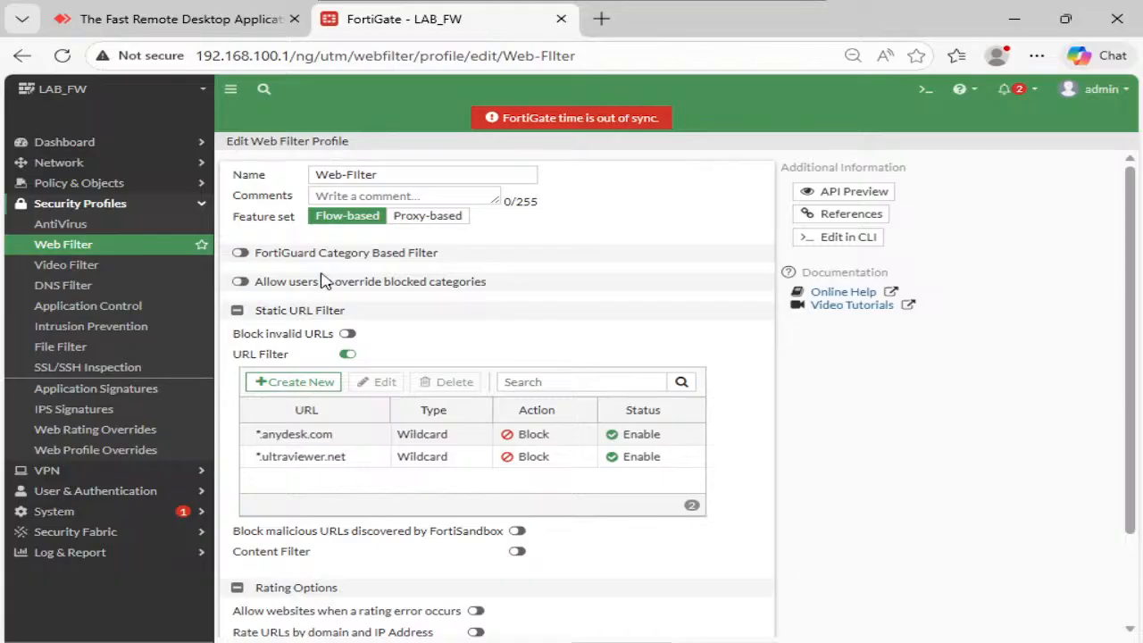
# - Add a *.cisco.com URL filter entry with Type Wildcard and Action Block
pyautogui.click(295, 382)
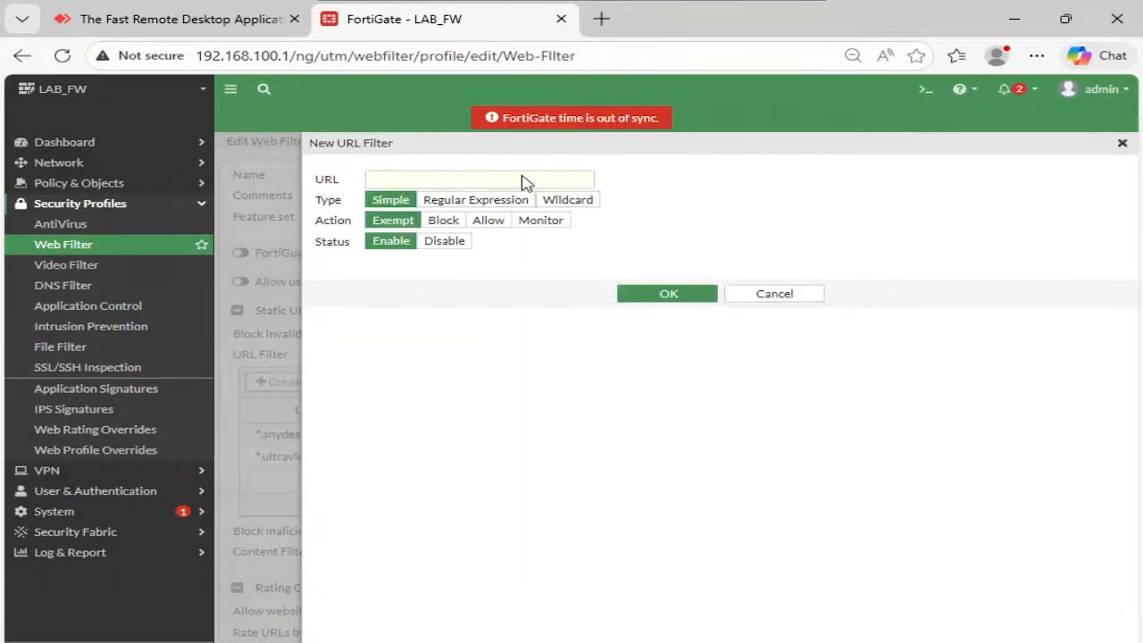
pyautogui.write('*')
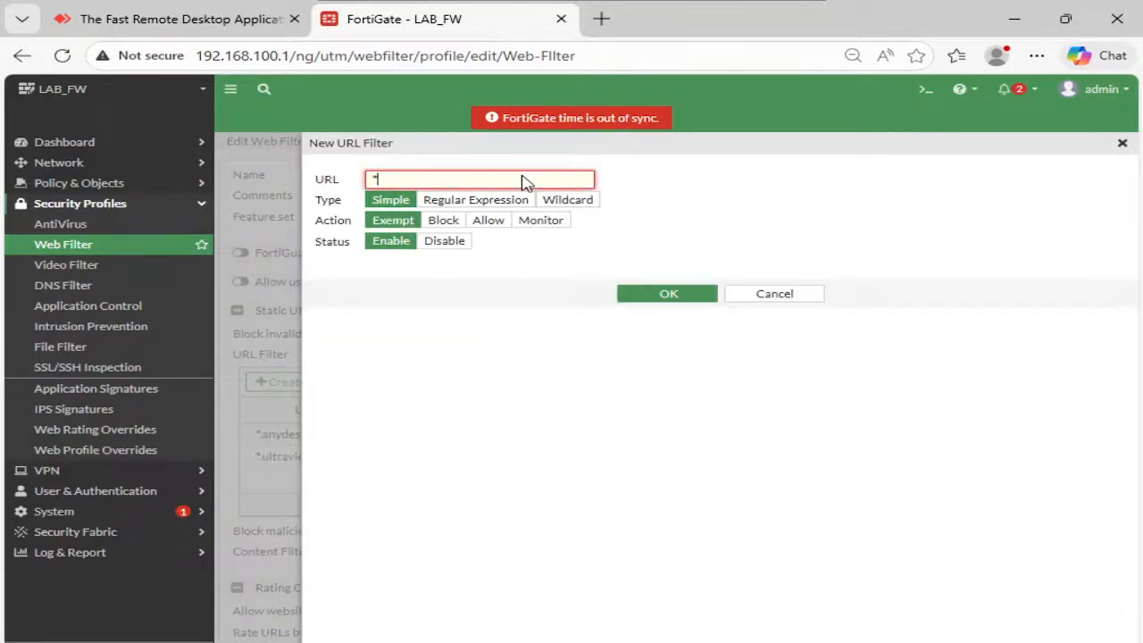
pyautogui.write('cisco.com')
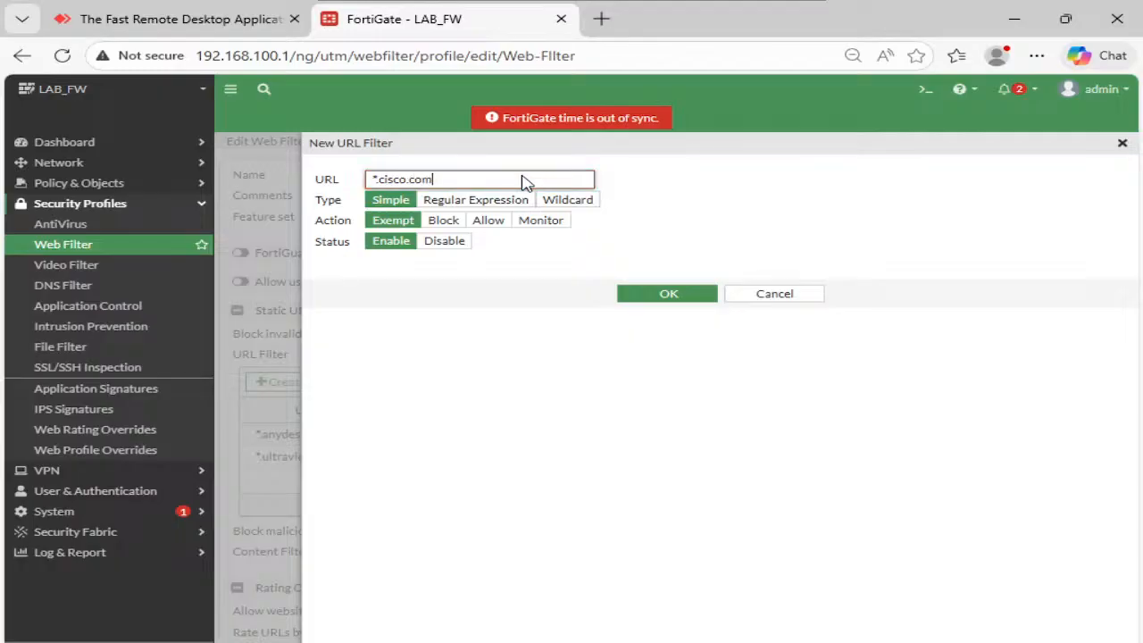
pyautogui.click(559, 201)
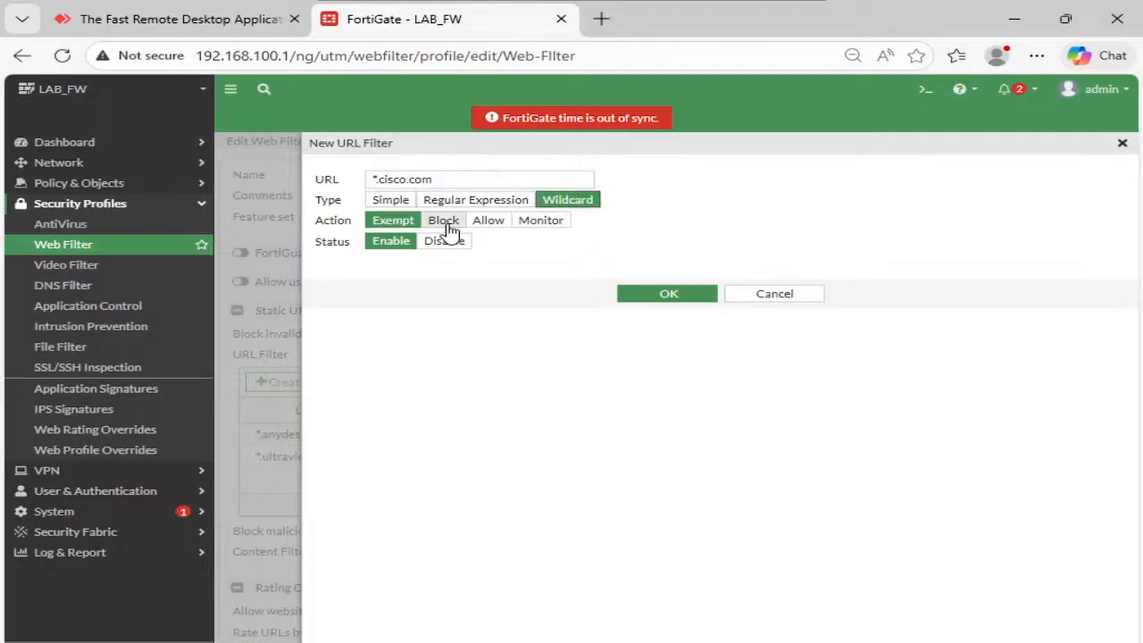
pyautogui.click(441, 223)
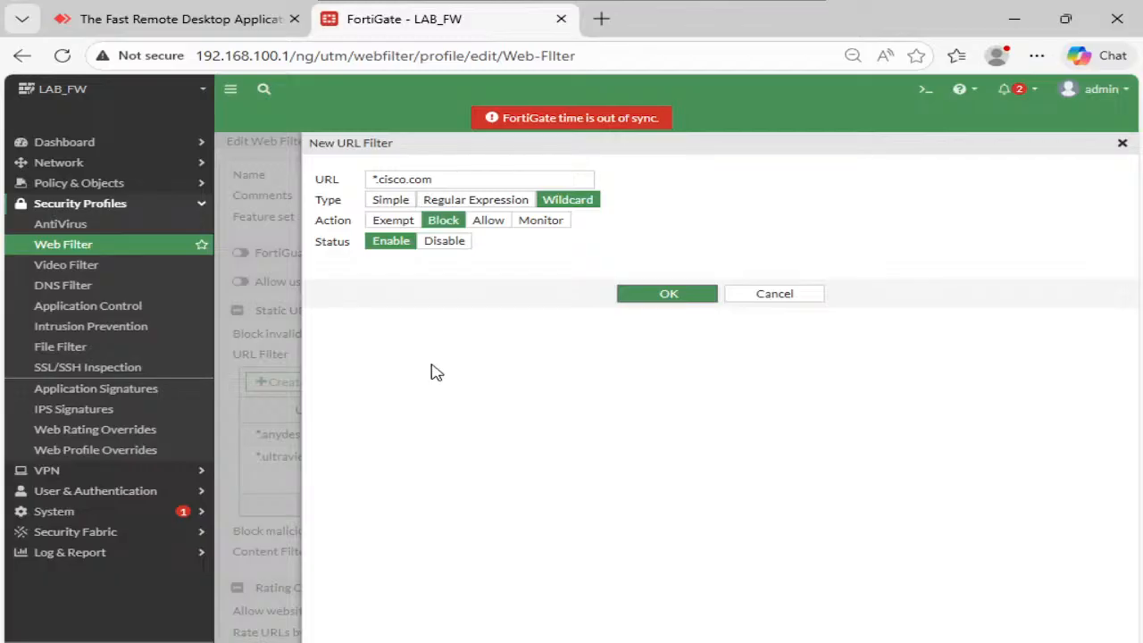
pyautogui.click(665, 294)
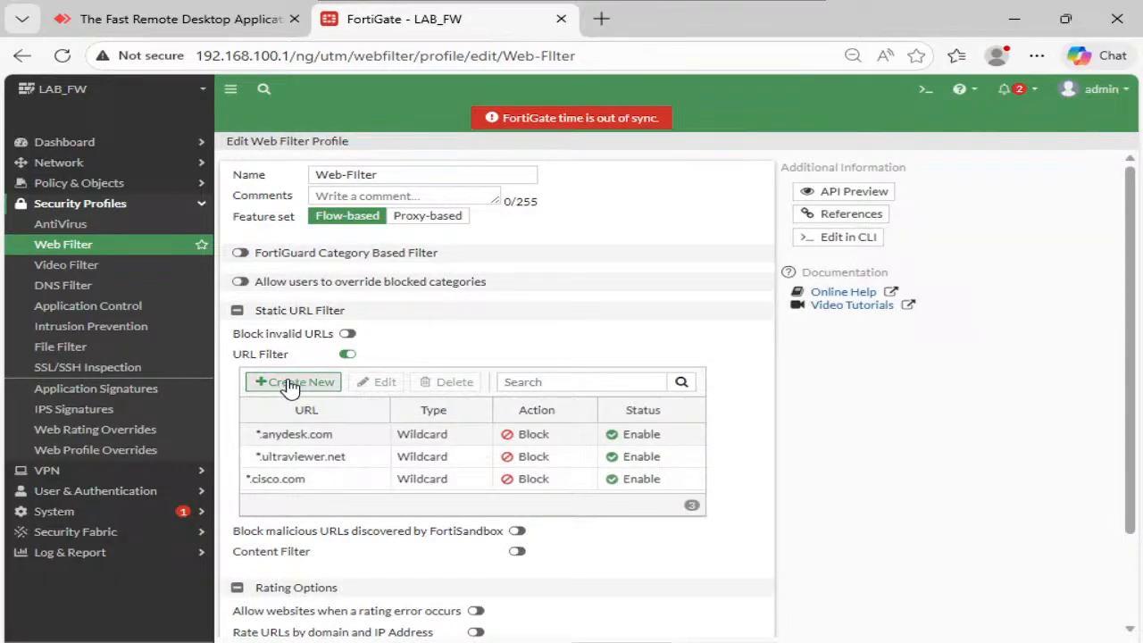
# - Add a *youtube.com URL filter entry with Action Block
pyautogui.click(290, 384)
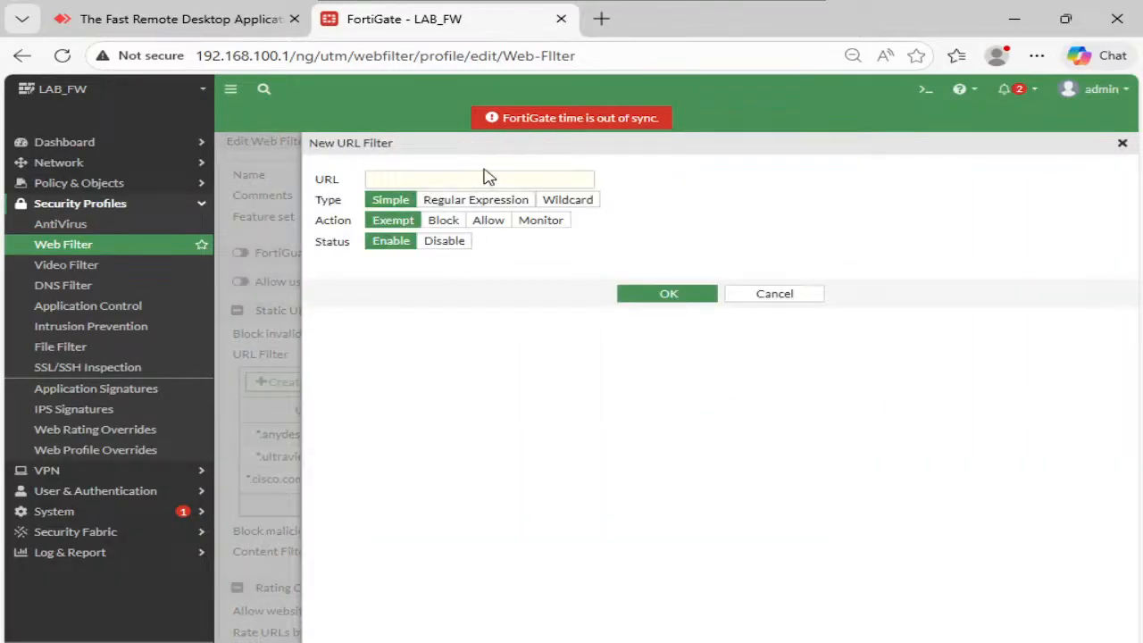
pyautogui.click(488, 179)
pyautogui.click(567, 202)
pyautogui.click(525, 180)
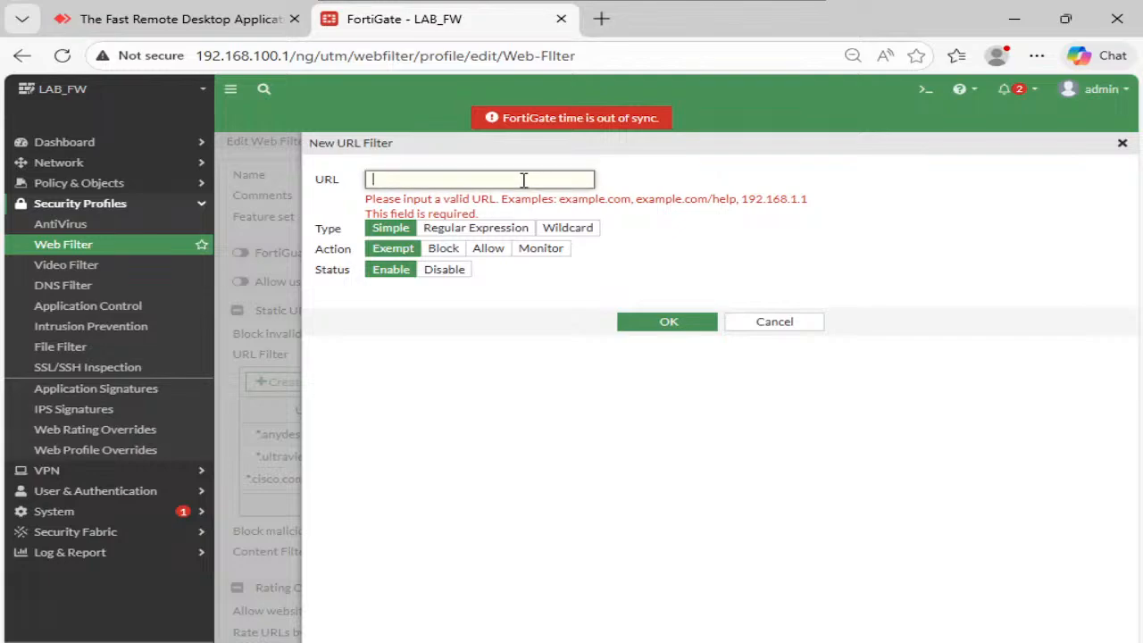
pyautogui.write('*')
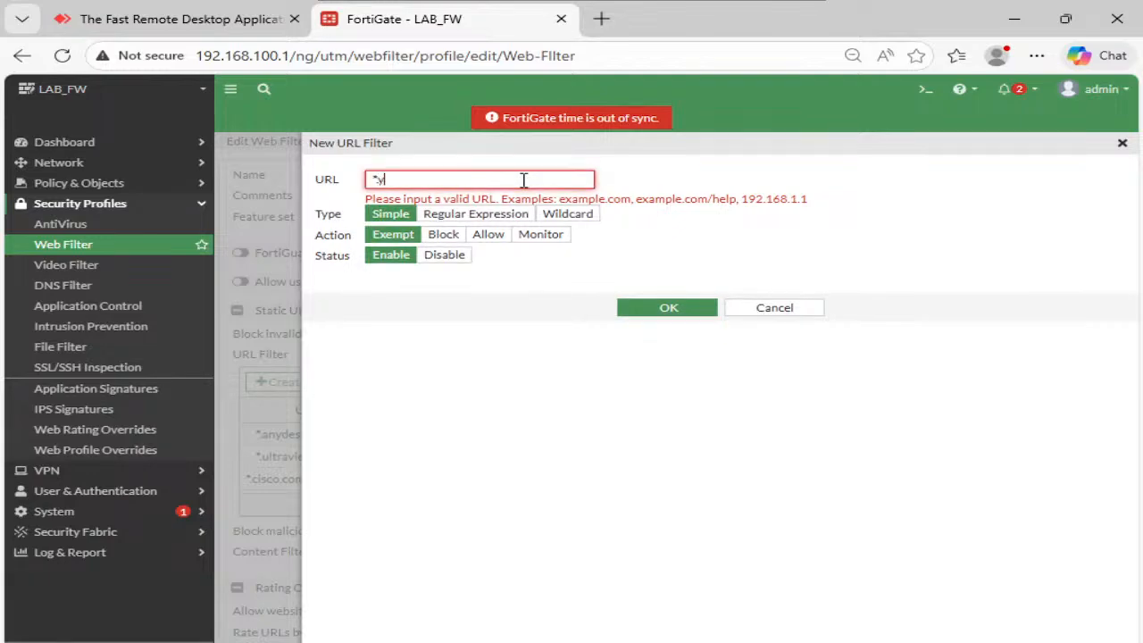
pyautogui.write('youtube.com')
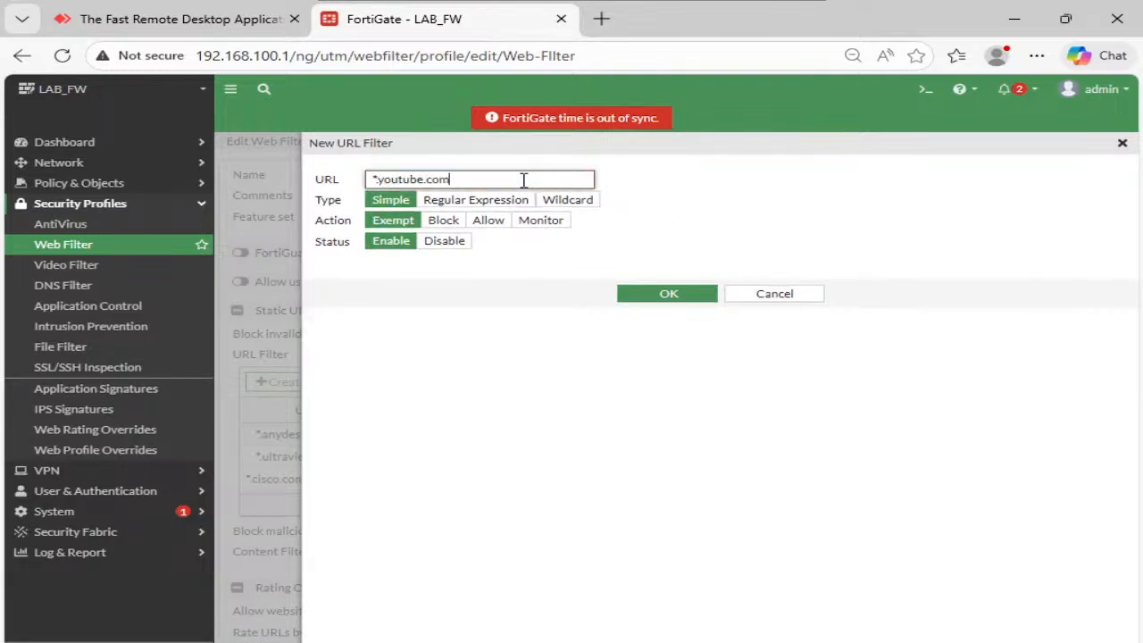
pyautogui.click(450, 221)
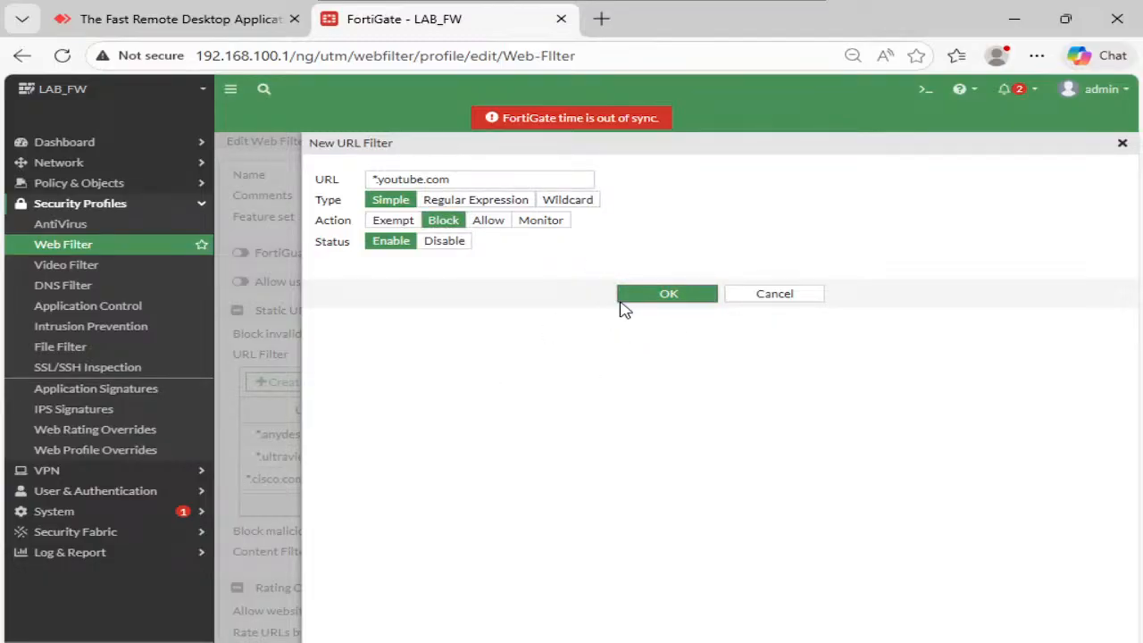
pyautogui.click(669, 295)
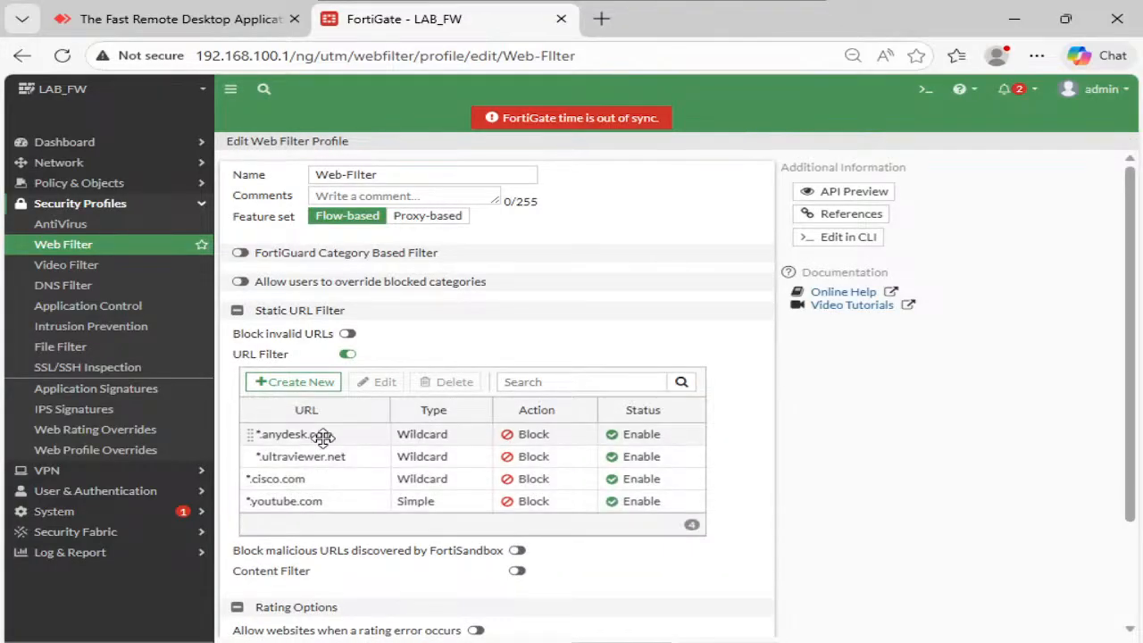
# - Delete the *anydesk.com entry and save the Web-Filter profile
pyautogui.click(364, 438)
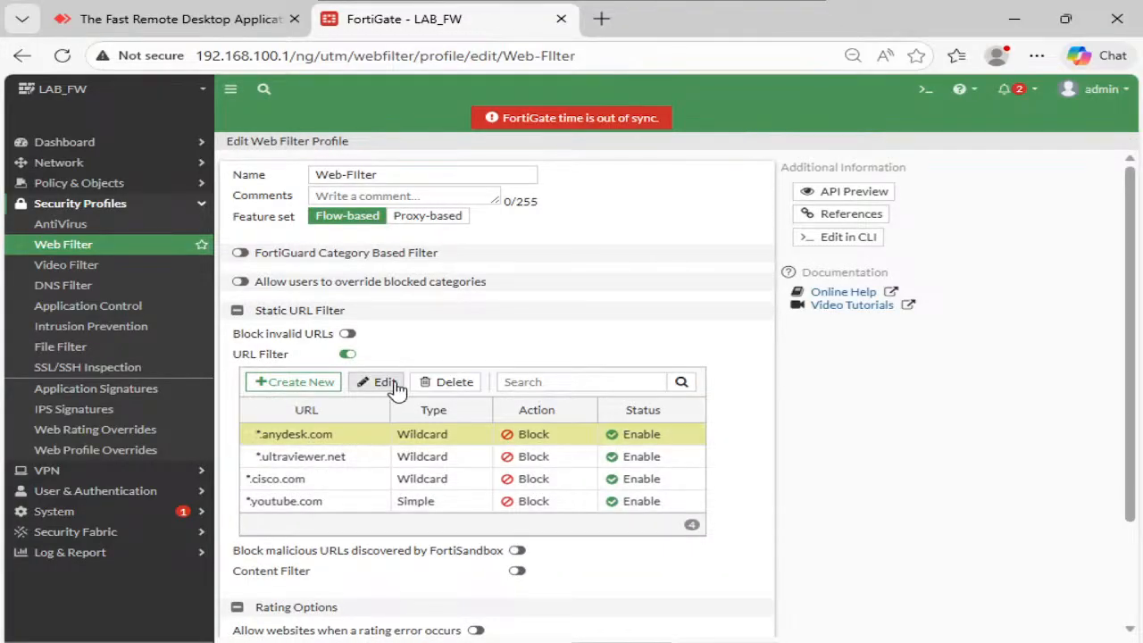
pyautogui.click(444, 382)
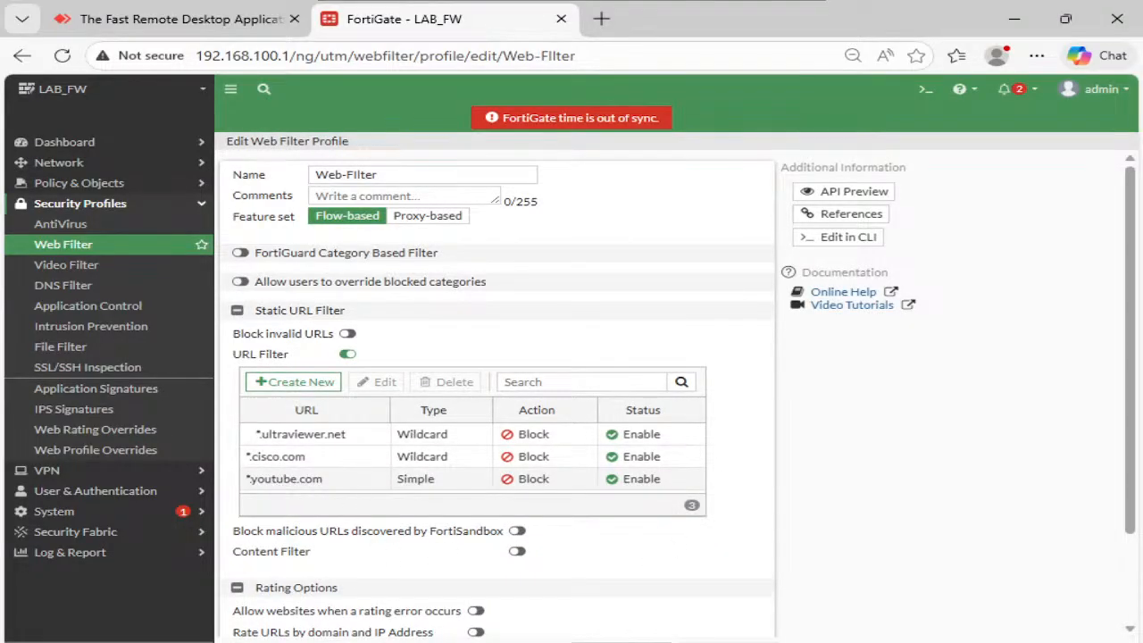
pyautogui.click(609, 642)
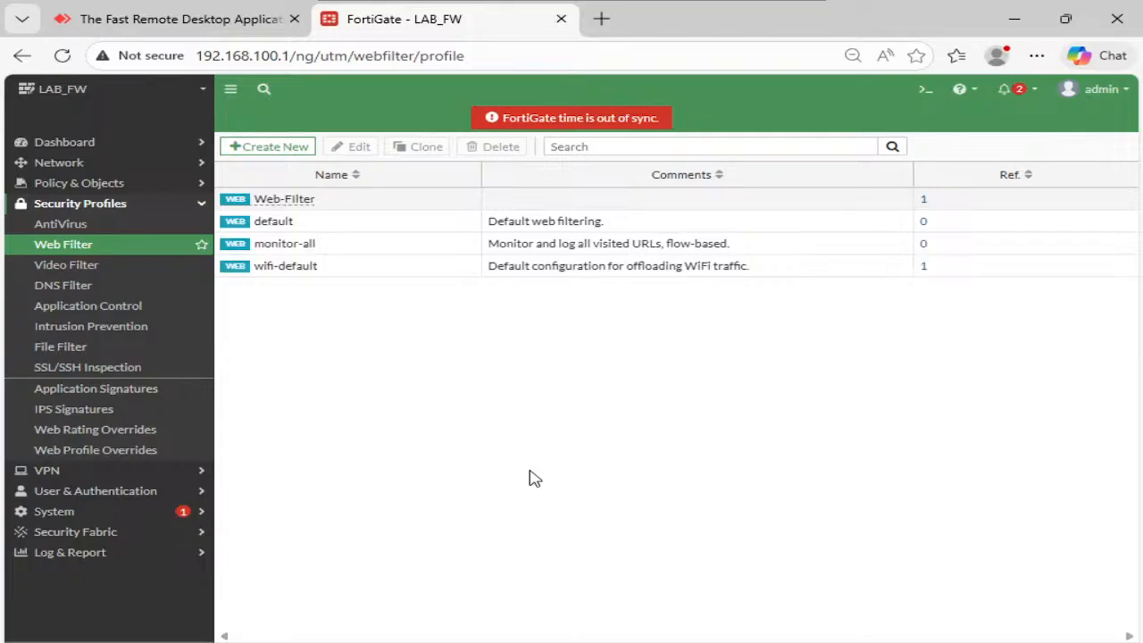
# - Close the old InPrivate tabs and browse to cisco.com past the insecure-connection warning
pyautogui.click(701, 545)
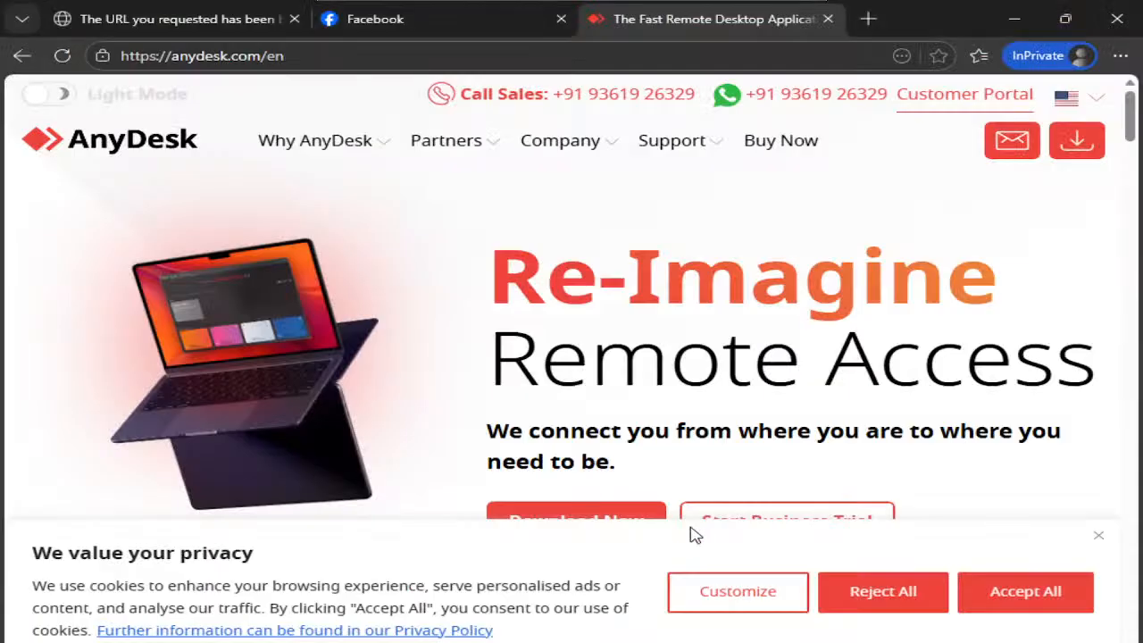
pyautogui.click(561, 19)
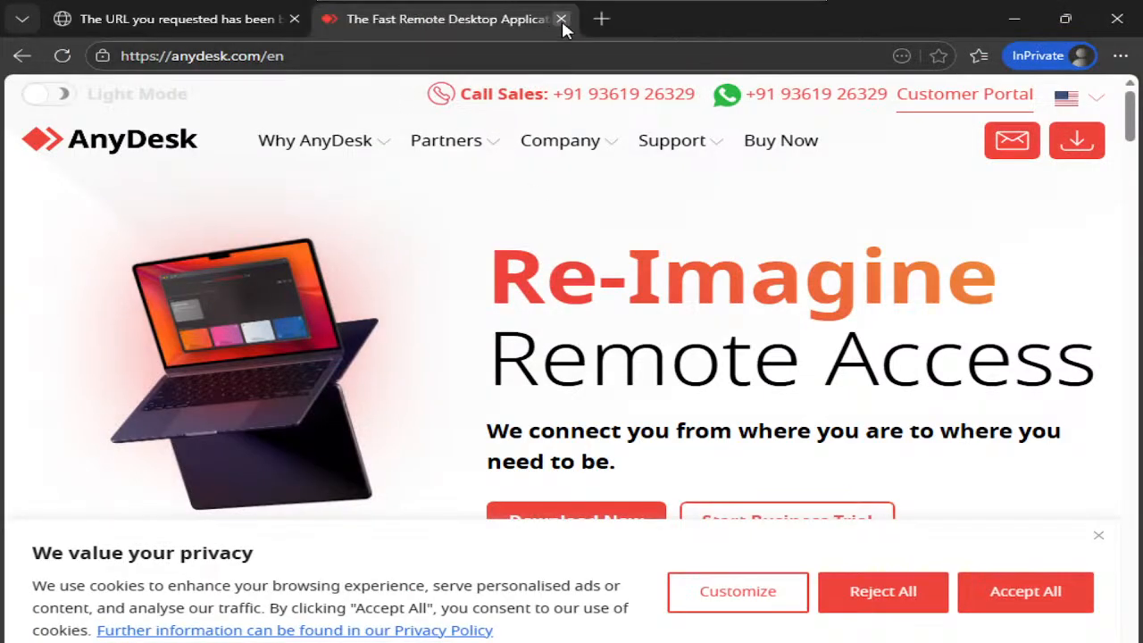
pyautogui.click(561, 19)
pyautogui.click(333, 22)
pyautogui.click(295, 19)
pyautogui.write('cisco.com')
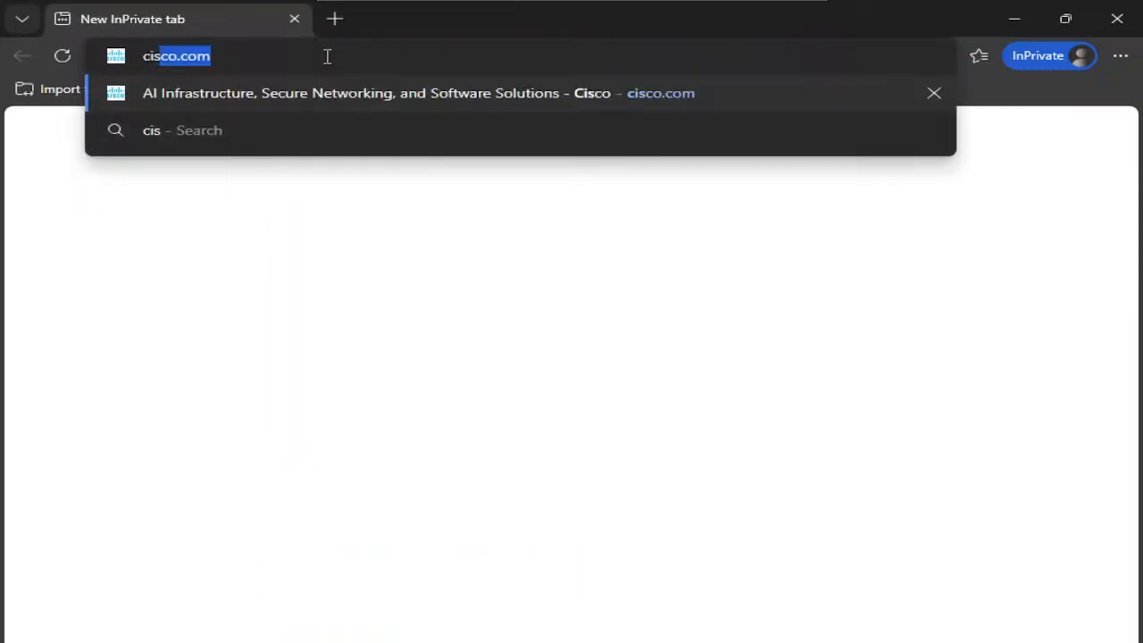
pyautogui.press('Return')
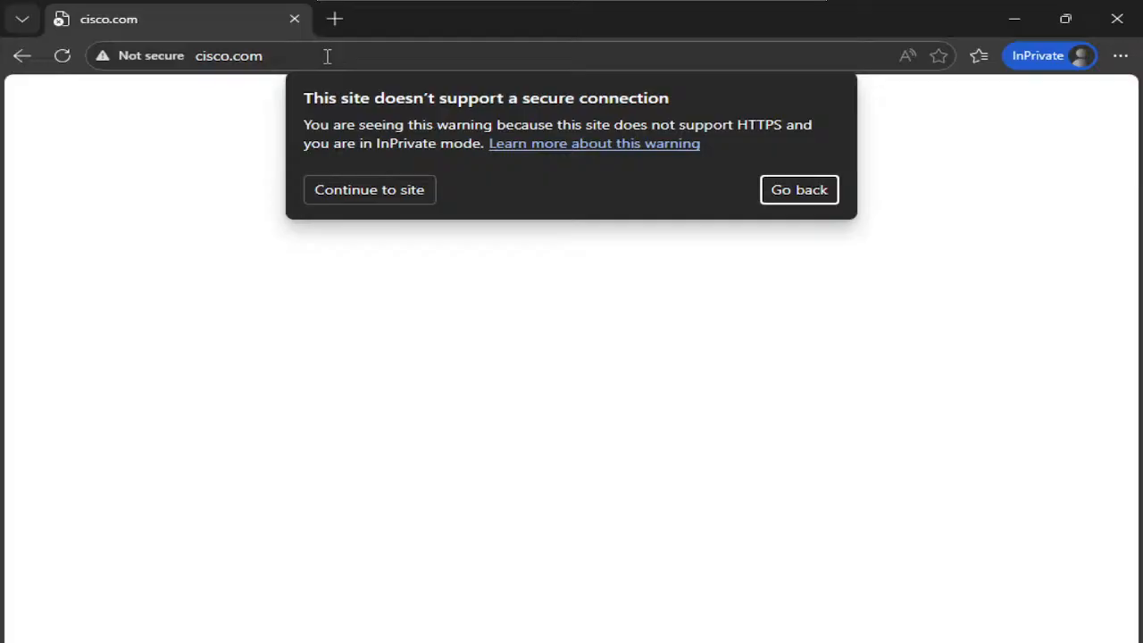
pyautogui.click(361, 191)
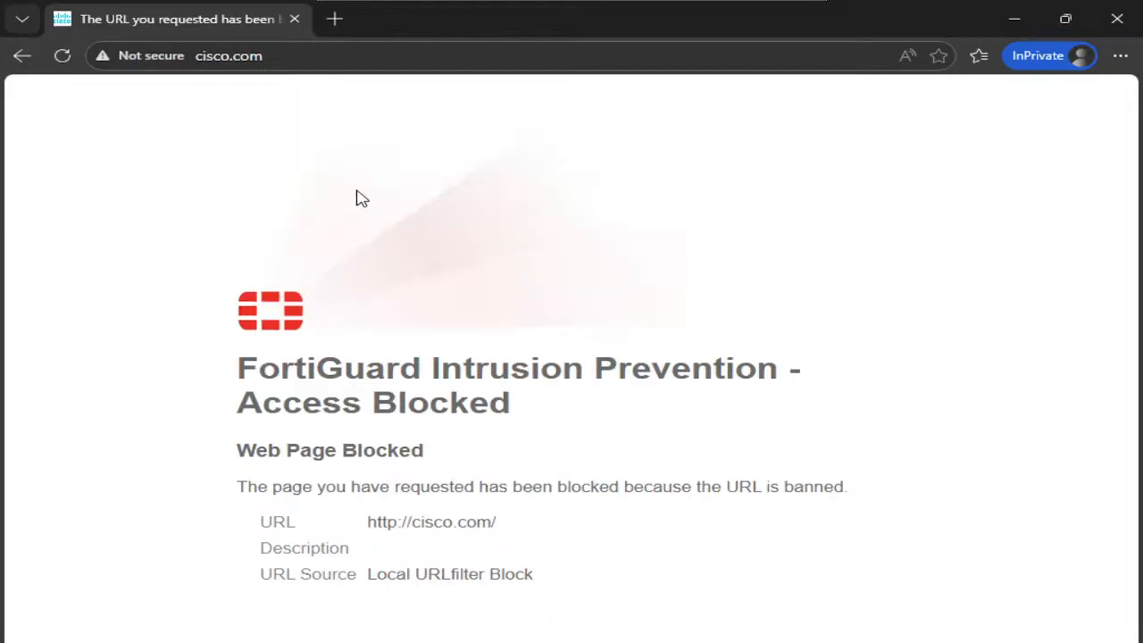
# - Load youtube.com in another InPrivate tab, then open a fresh empty tab
pyautogui.hotkey('ctrl', 't')
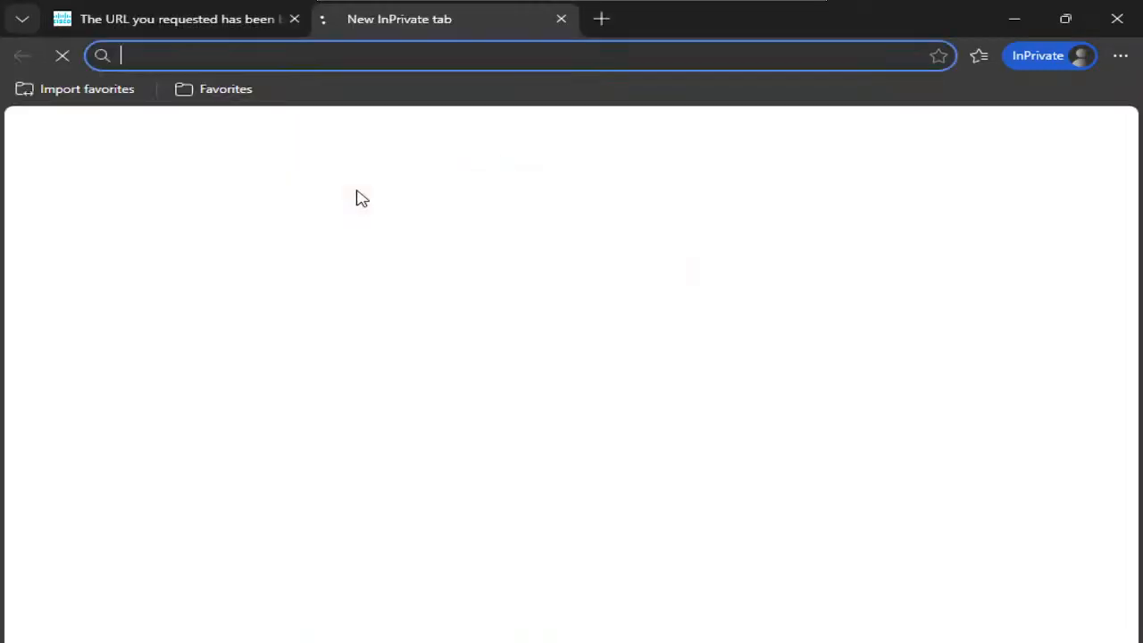
pyautogui.write('youtube')
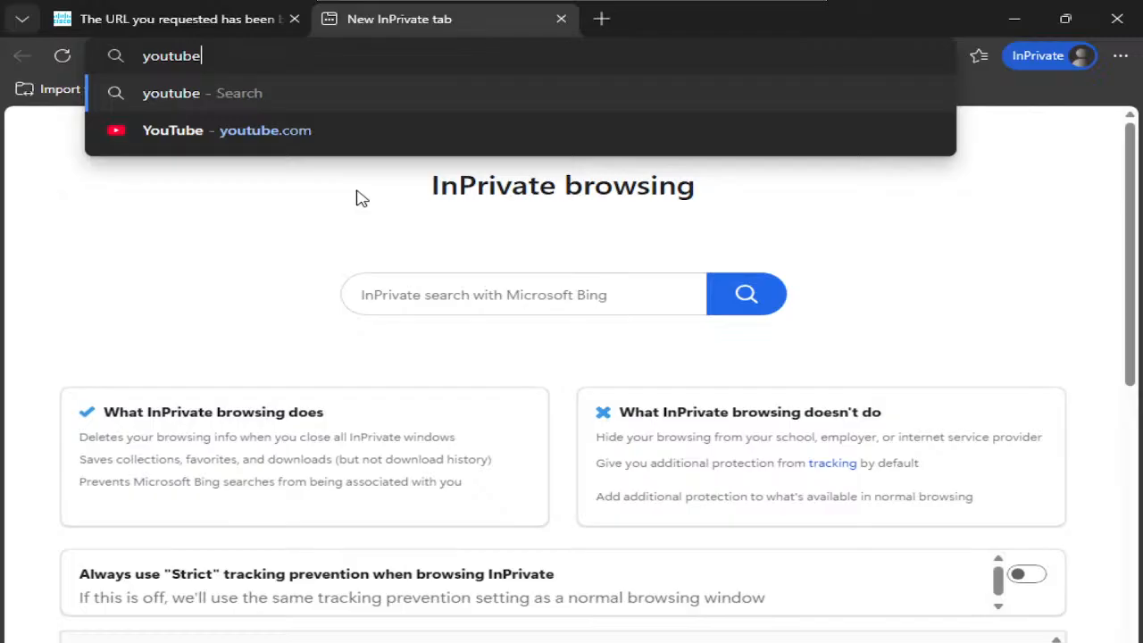
pyautogui.write('.com')
pyautogui.press('Return')
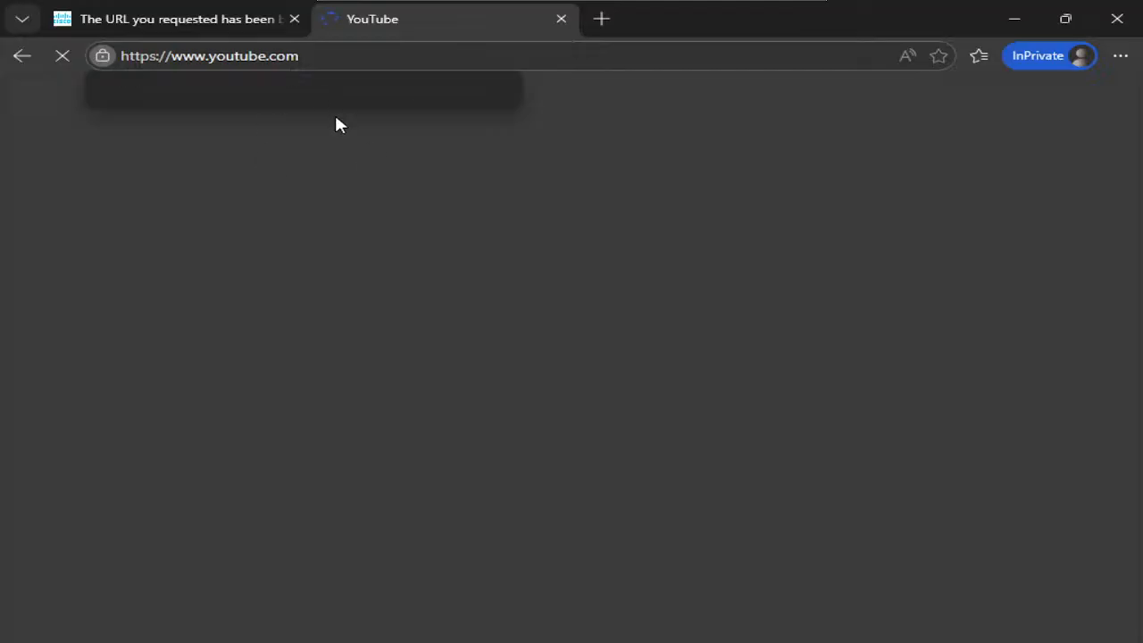
pyautogui.click(603, 20)
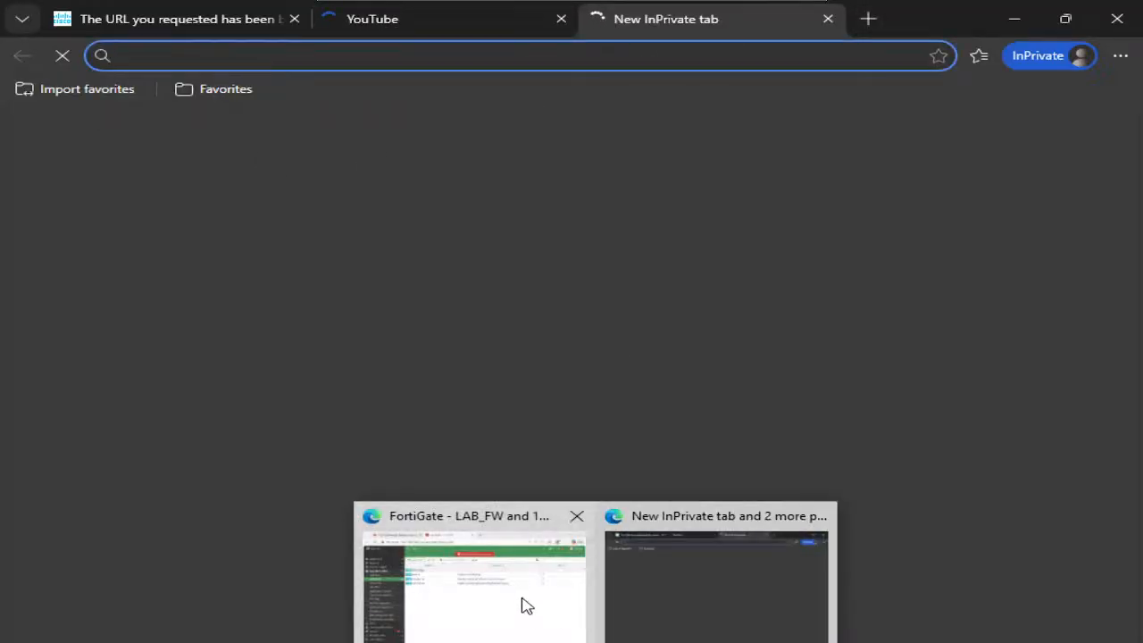
# - Review the Web-Filter profile's *ultraviewer.net, *.cisco.com and *youtube.com blocks, then return to the InPrivate window
pyautogui.click(527, 610)
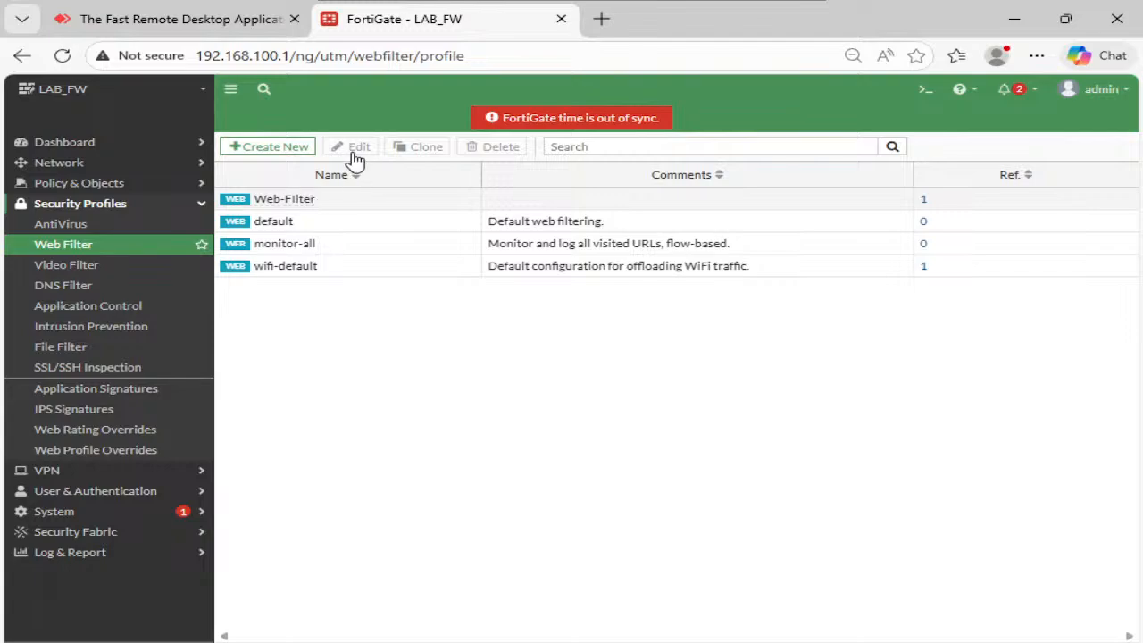
pyautogui.click(361, 200)
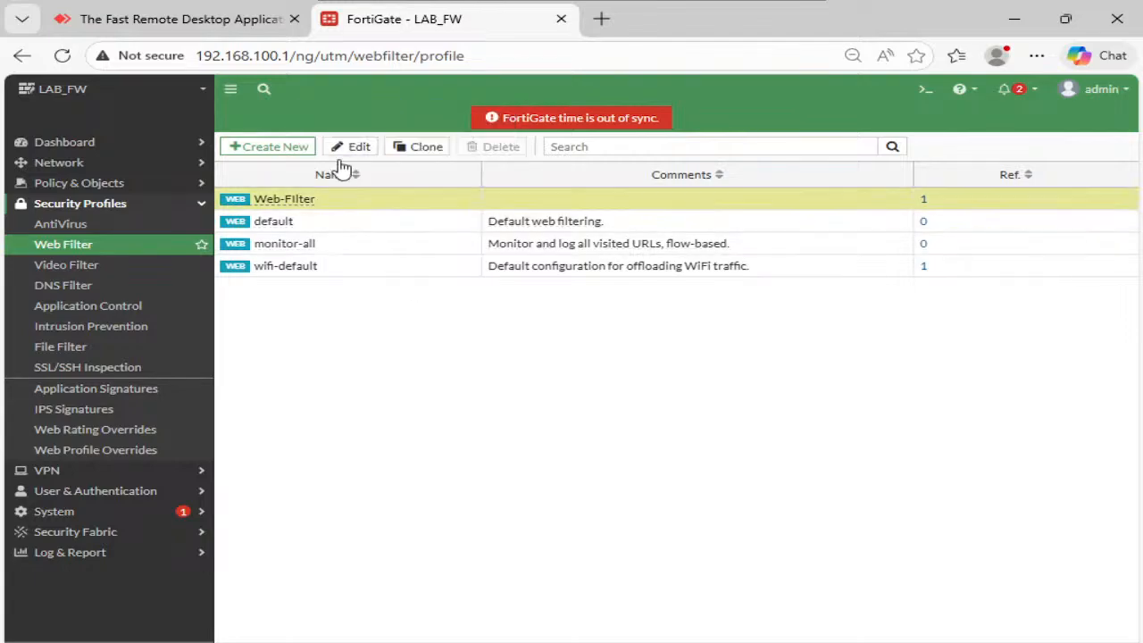
pyautogui.click(357, 146)
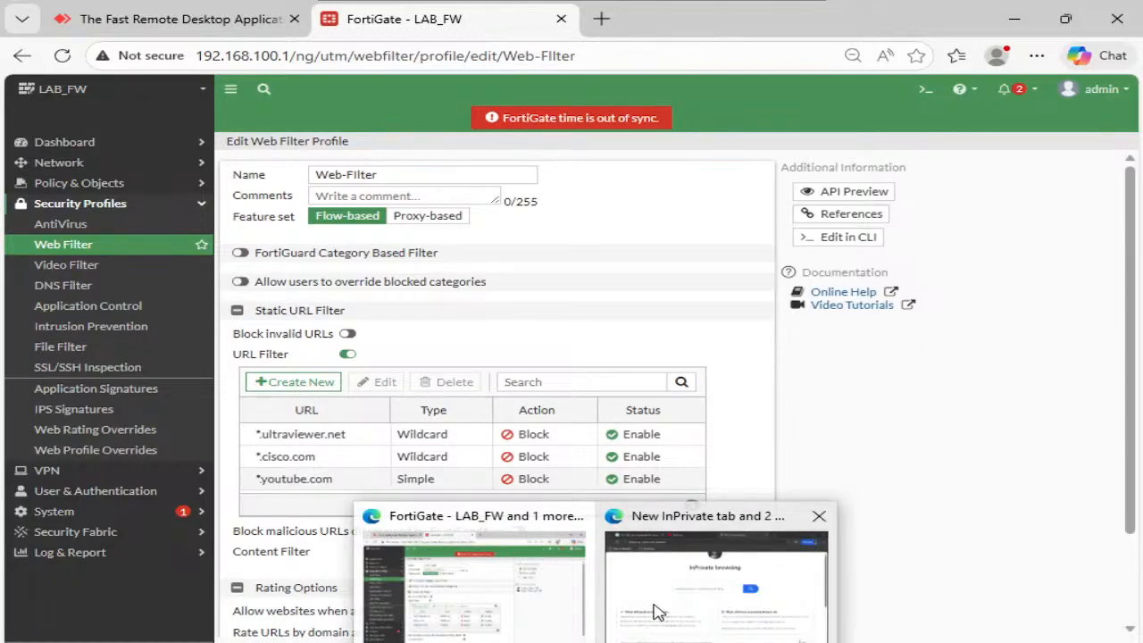
pyautogui.click(660, 612)
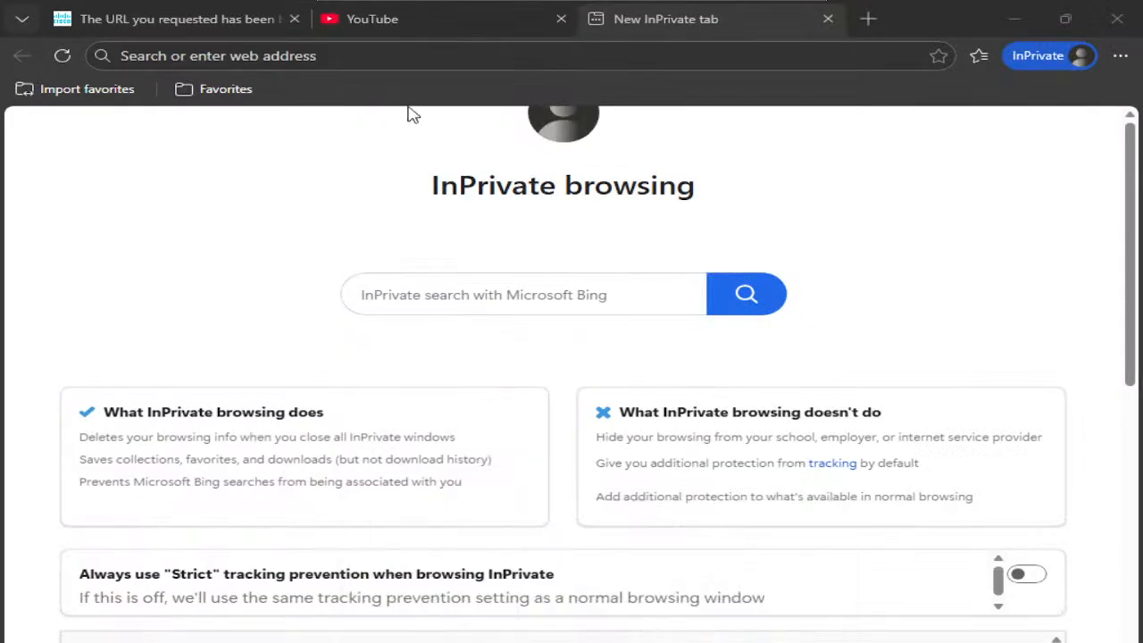
# - Close the YouTube tab and load facebook.com
pyautogui.click(561, 19)
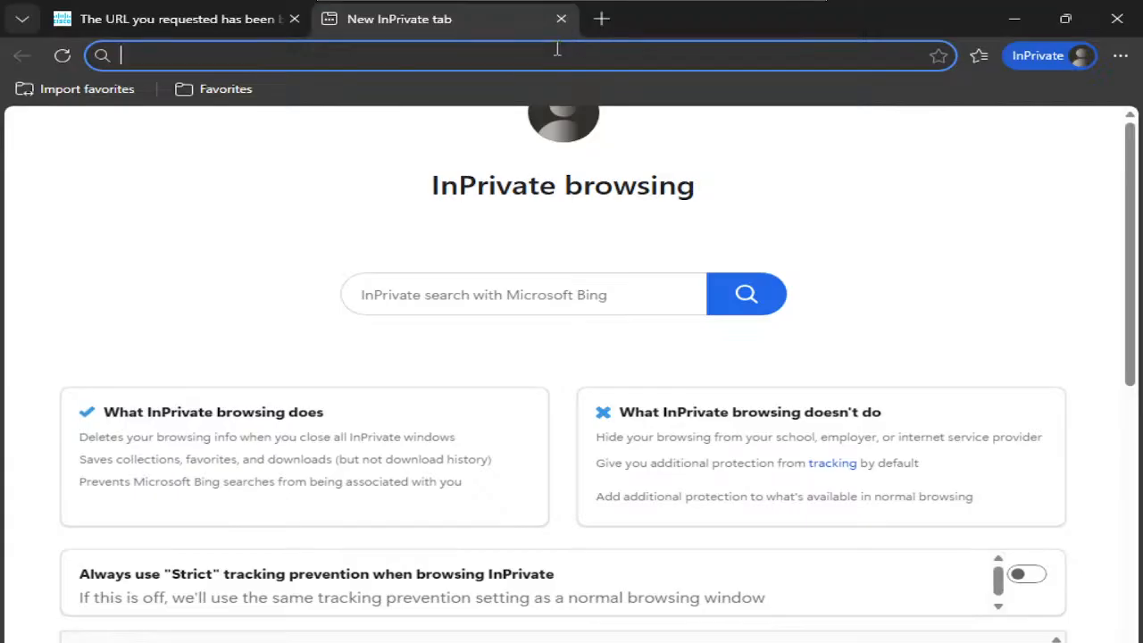
pyautogui.write('facebook.com')
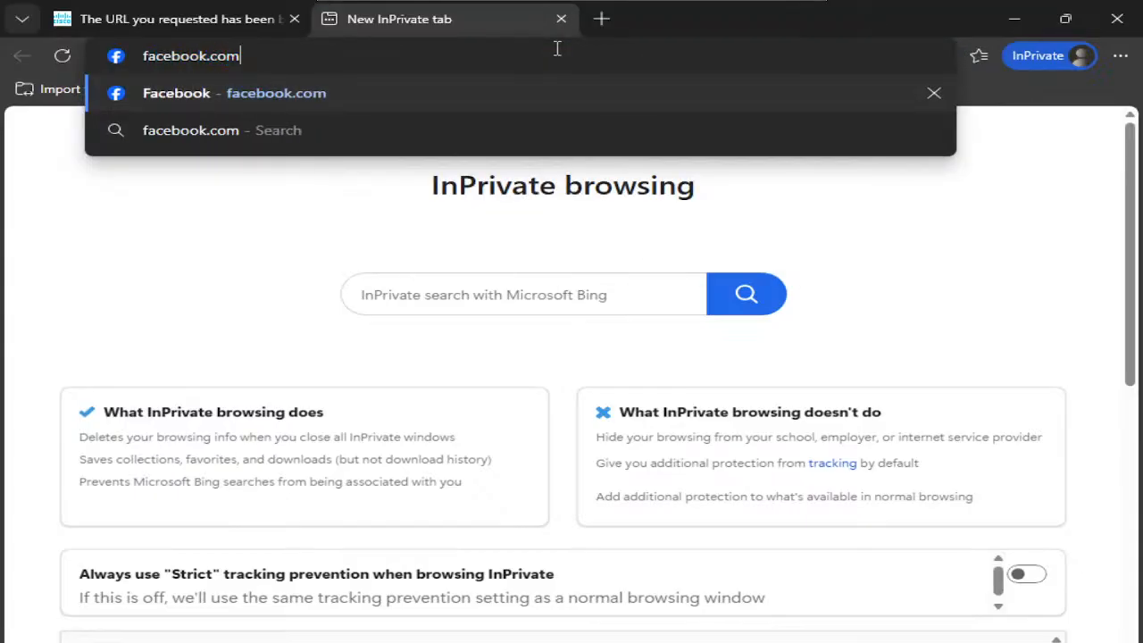
pyautogui.press('Return')
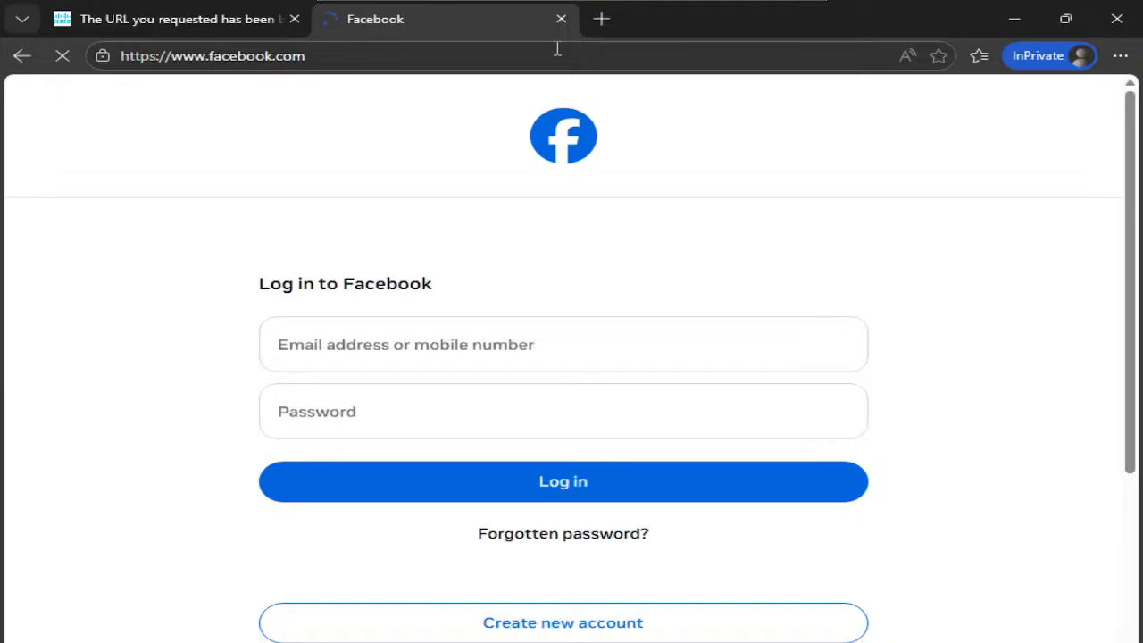
# - Open facebook.com's certificate details and copy the common name *.facebook.com
pyautogui.click(104, 57)
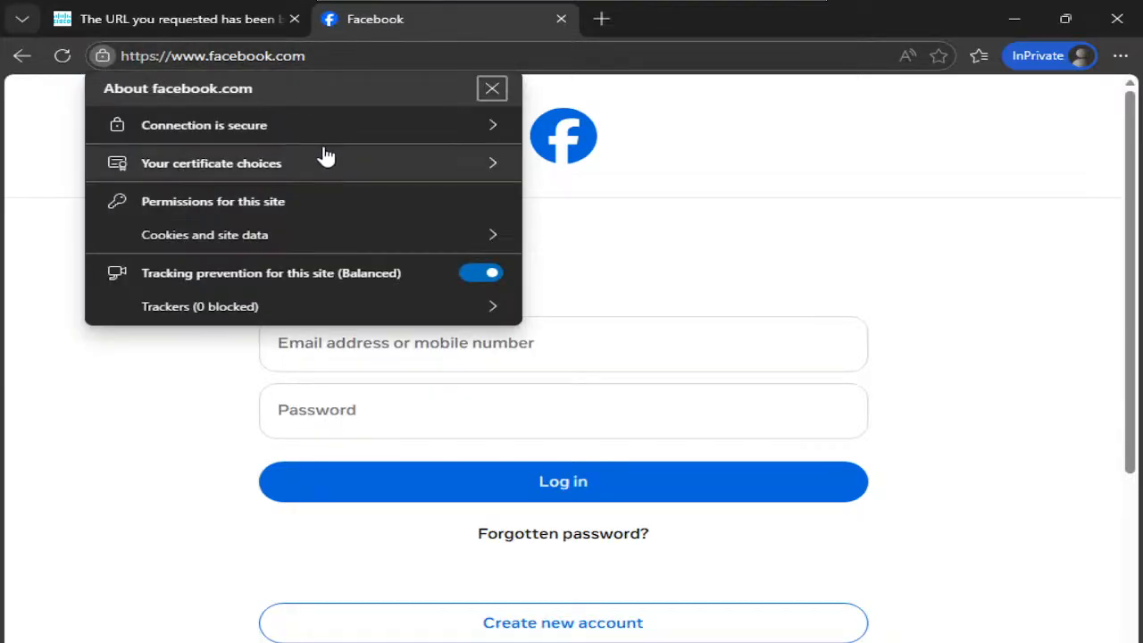
pyautogui.click(338, 132)
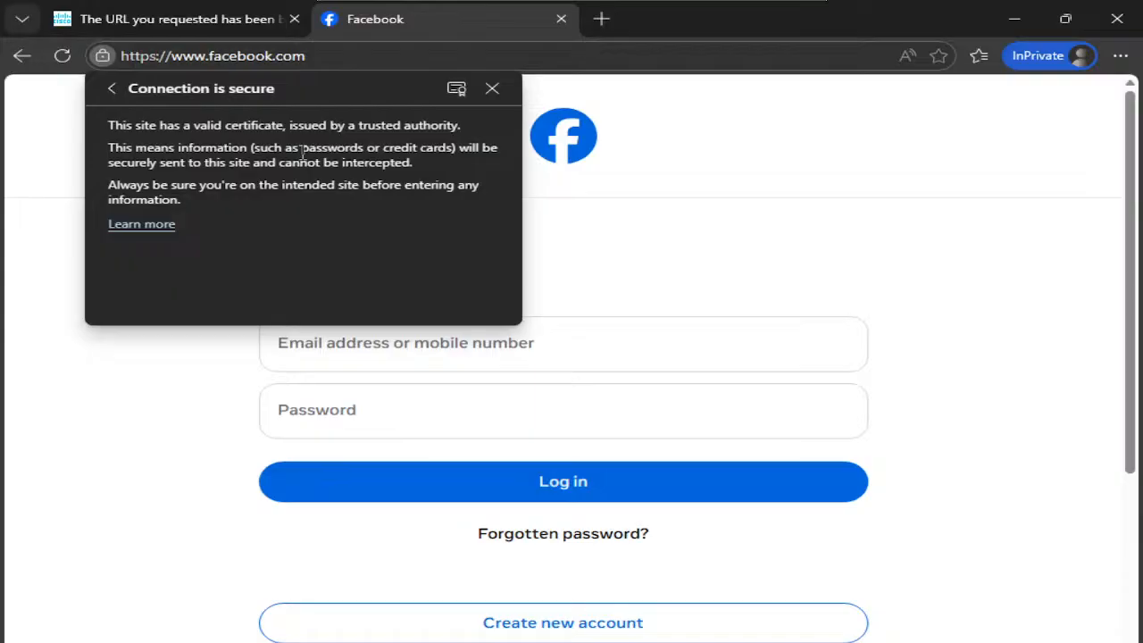
pyautogui.click(446, 93)
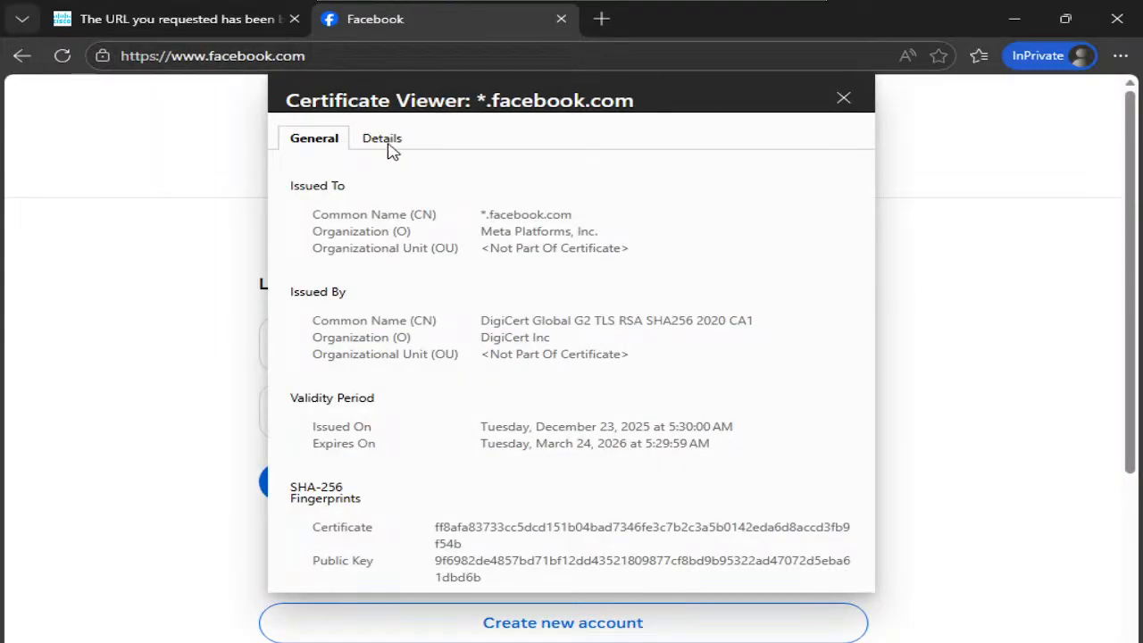
pyautogui.moveTo(478, 215)
pyautogui.mouseDown()
pyautogui.moveTo(548, 215)
pyautogui.moveTo(489, 217)
pyautogui.mouseUp()
pyautogui.click(569, 218)
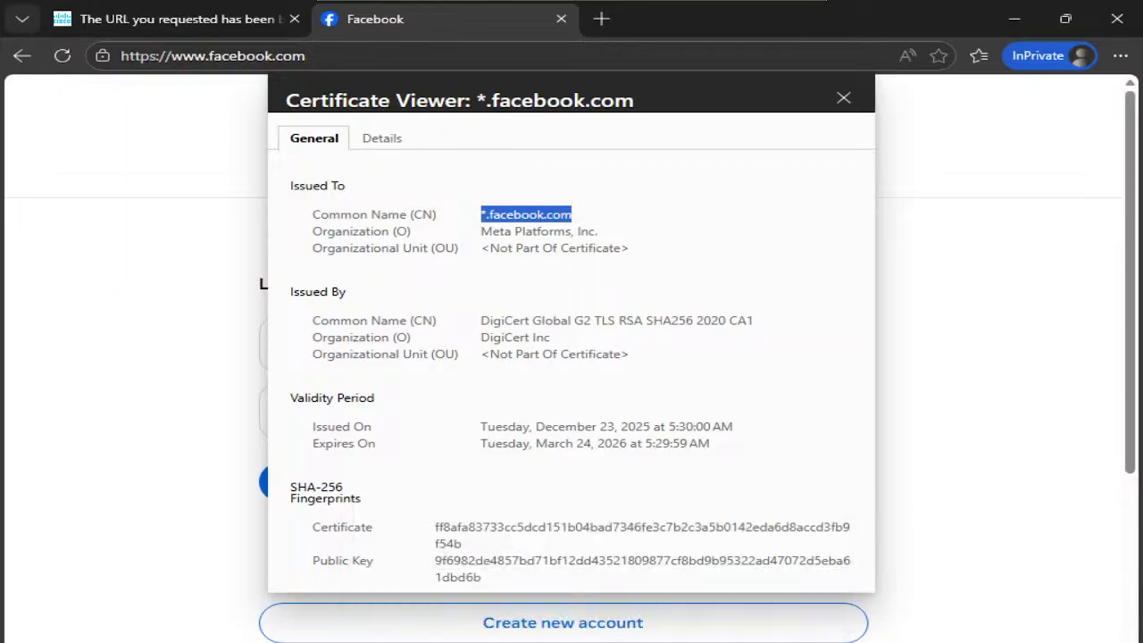
# - Paste *.facebook.com as a new Web-Filter URL entry with Type Wildcard and Action Block
pyautogui.click(548, 620)
pyautogui.click(295, 382)
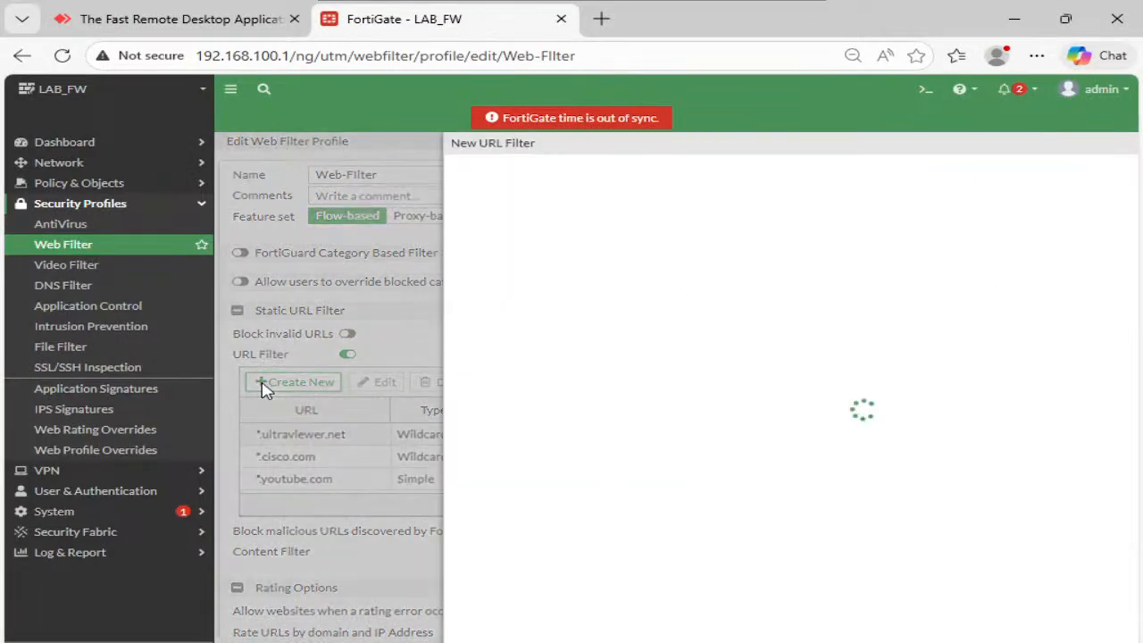
pyautogui.click(413, 181)
pyautogui.write('*.facebook.com')
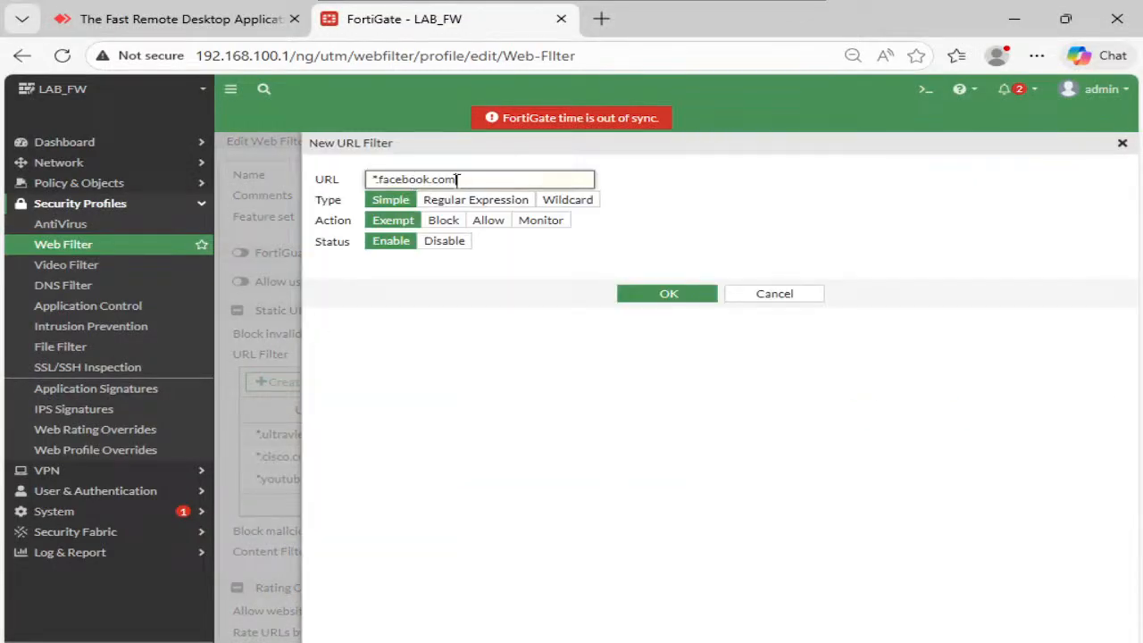
pyautogui.click(563, 200)
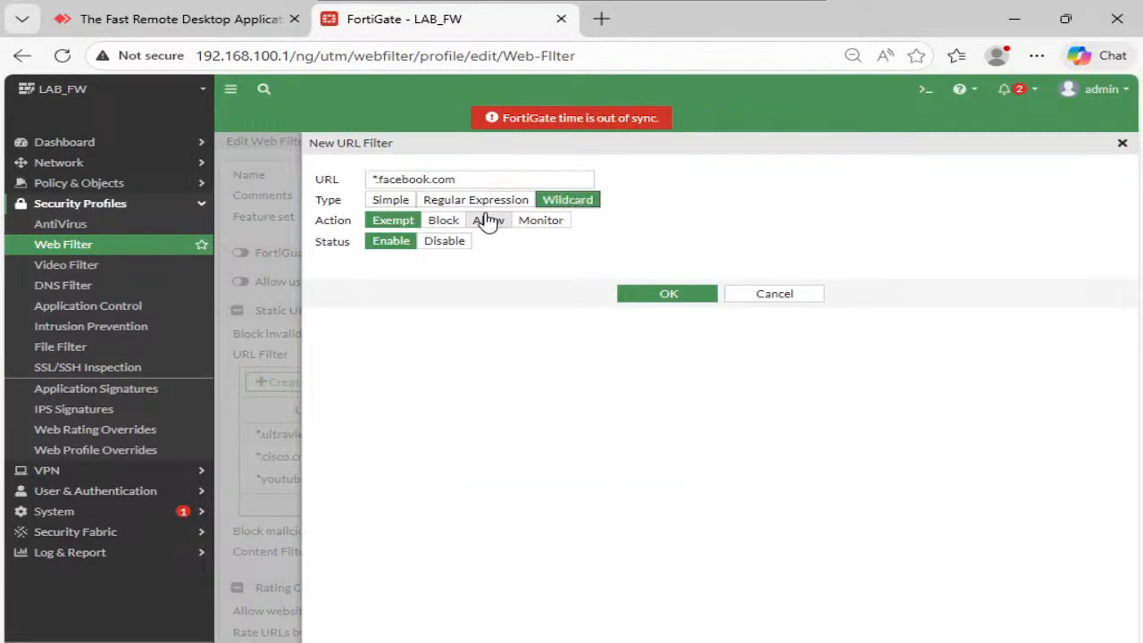
pyautogui.click(440, 221)
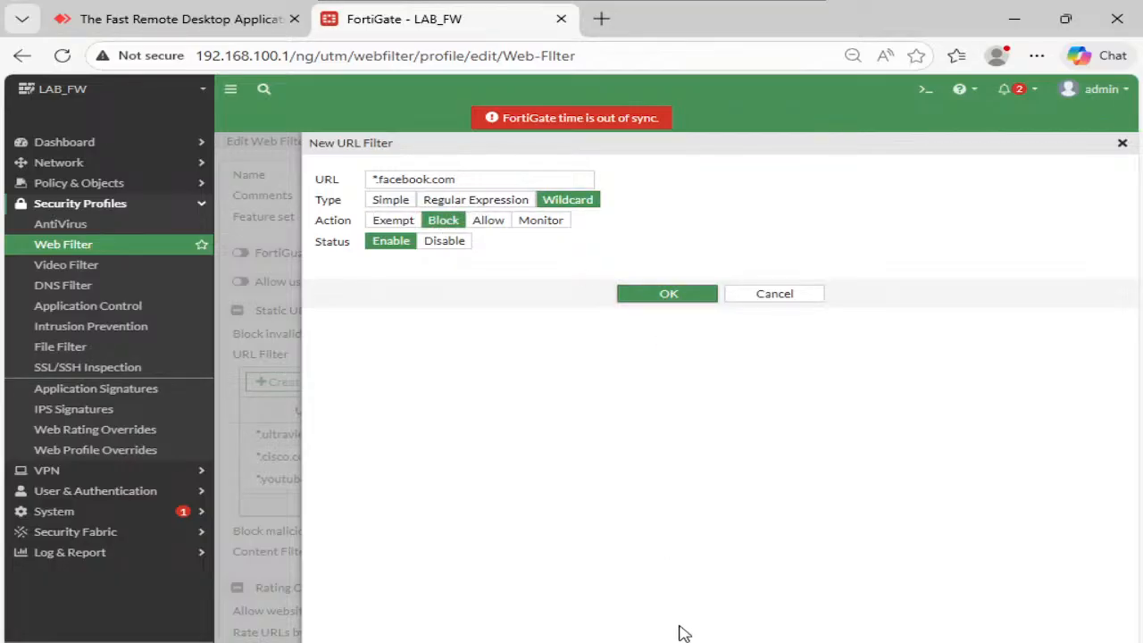
pyautogui.click(677, 299)
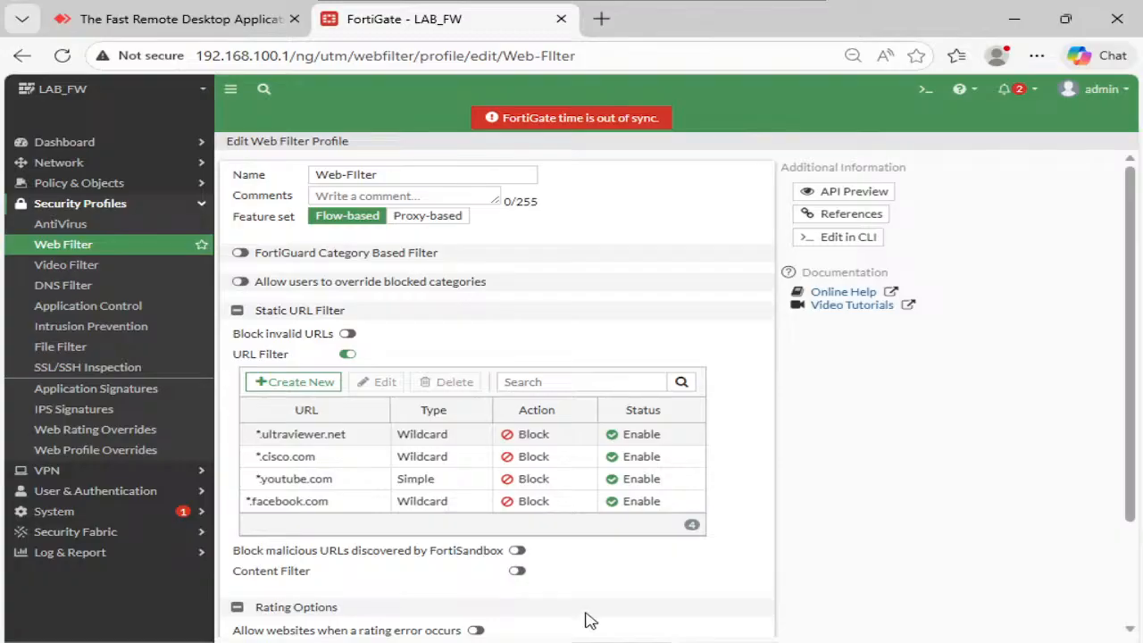
# - Return to the web filter profile list and reopen the Web-Filter profile
pyautogui.click(596, 628)
pyautogui.click(298, 201)
pyautogui.click(347, 183)
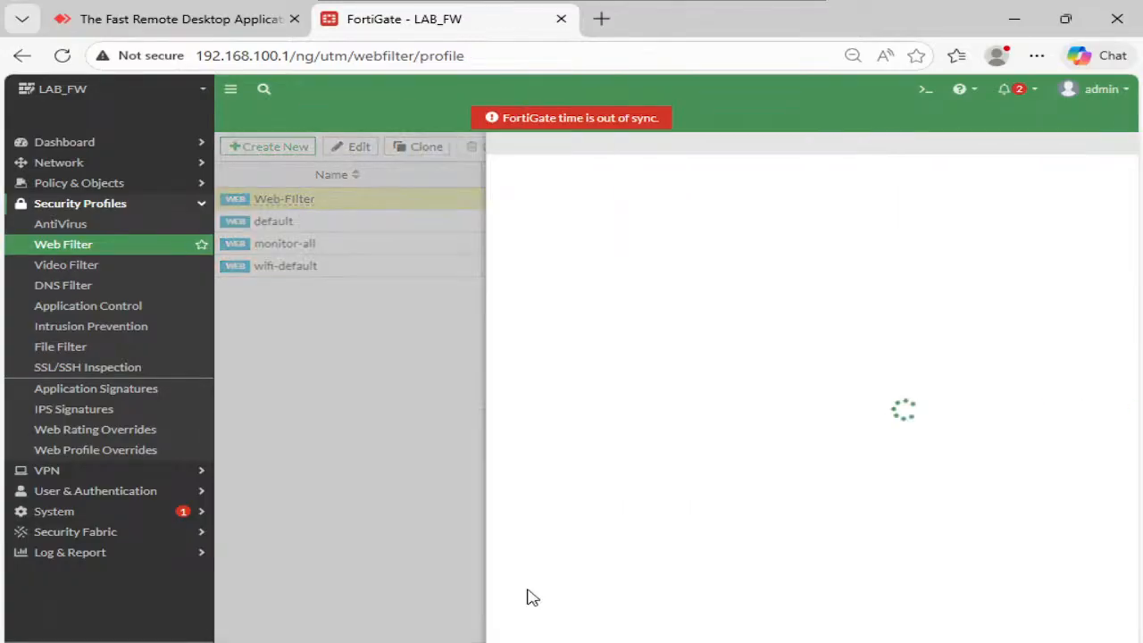
# - Close the old Facebook InPrivate tab and briefly search the system for 'goo' and 'mozi'
pyautogui.click(684, 581)
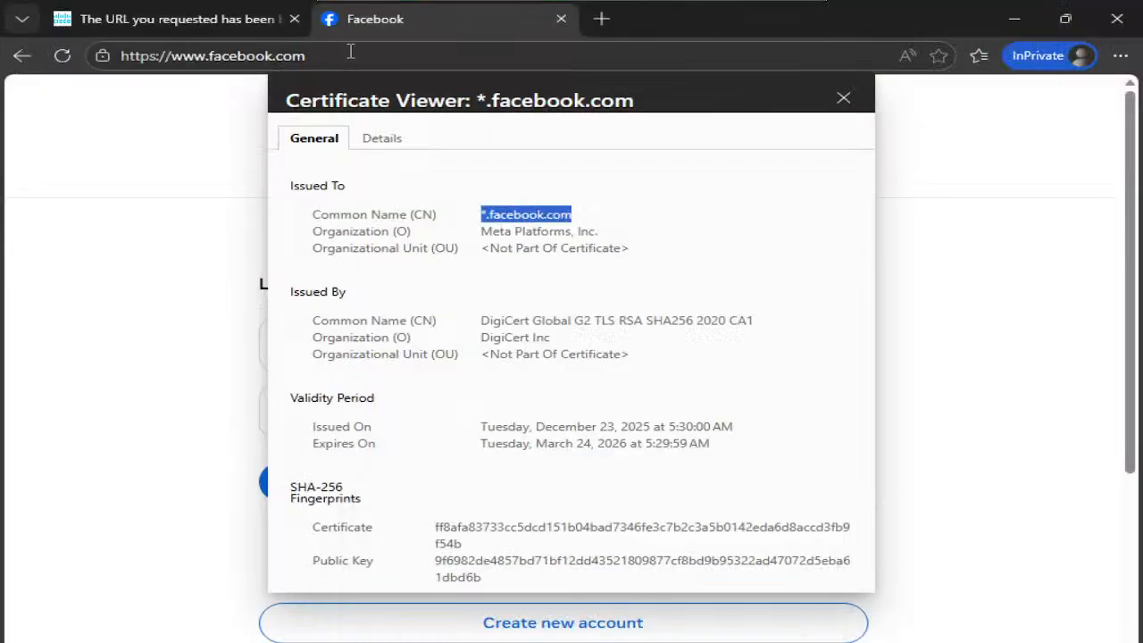
pyautogui.click(563, 19)
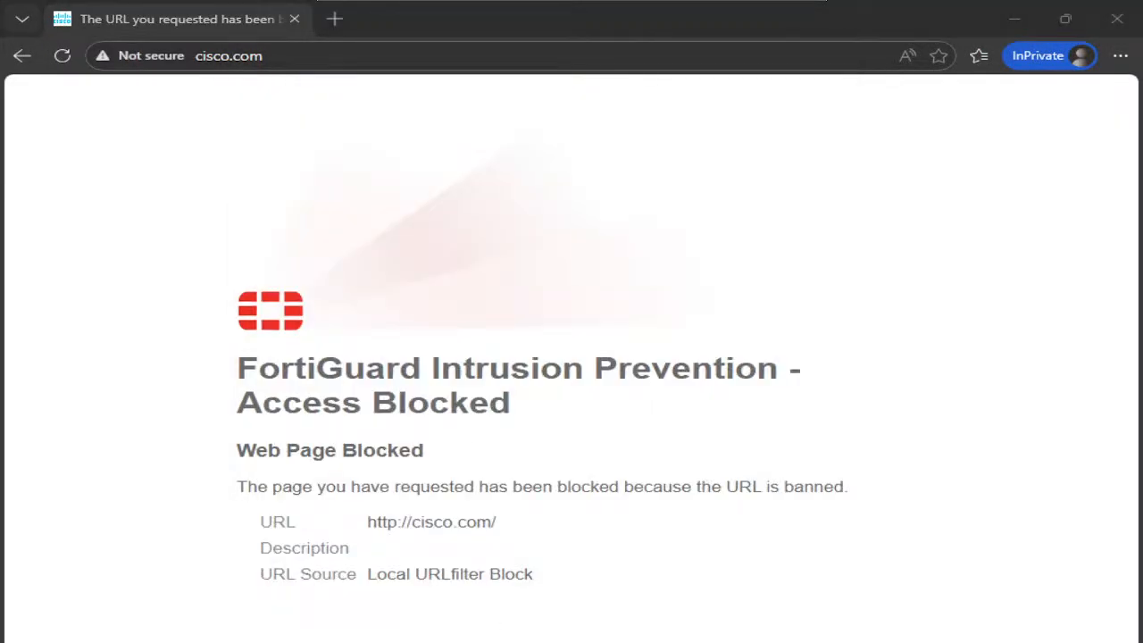
pyautogui.press('super+s')
pyautogui.write('google')
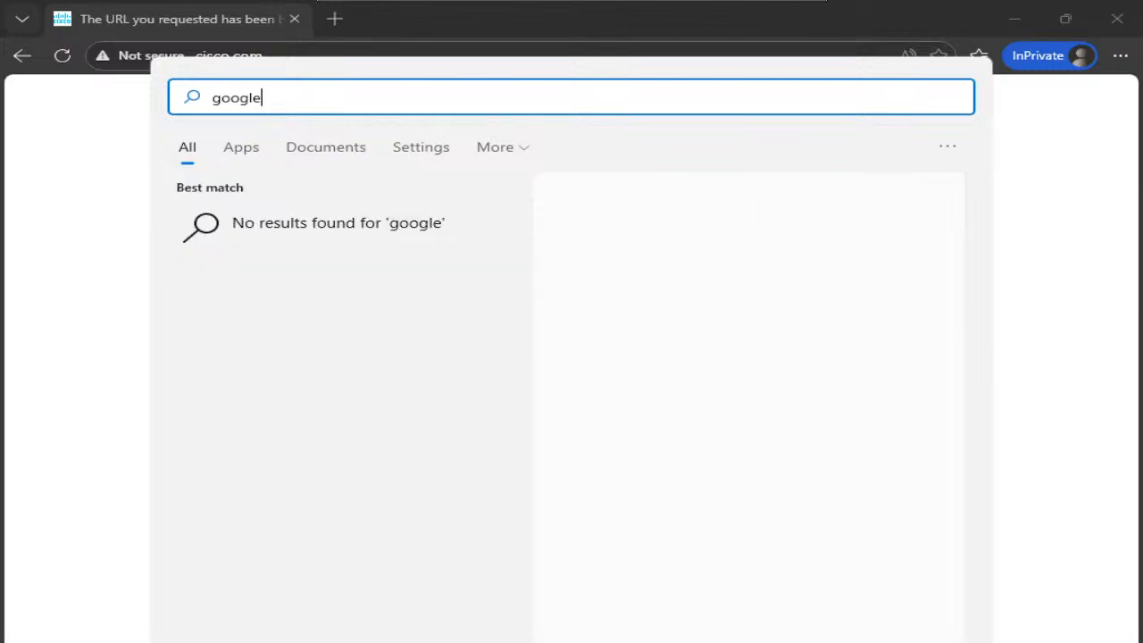
pyautogui.press('BackSpace')
pyautogui.press('BackSpace')
pyautogui.press('BackSpace')
pyautogui.press('BackSpace')
pyautogui.press('BackSpace')
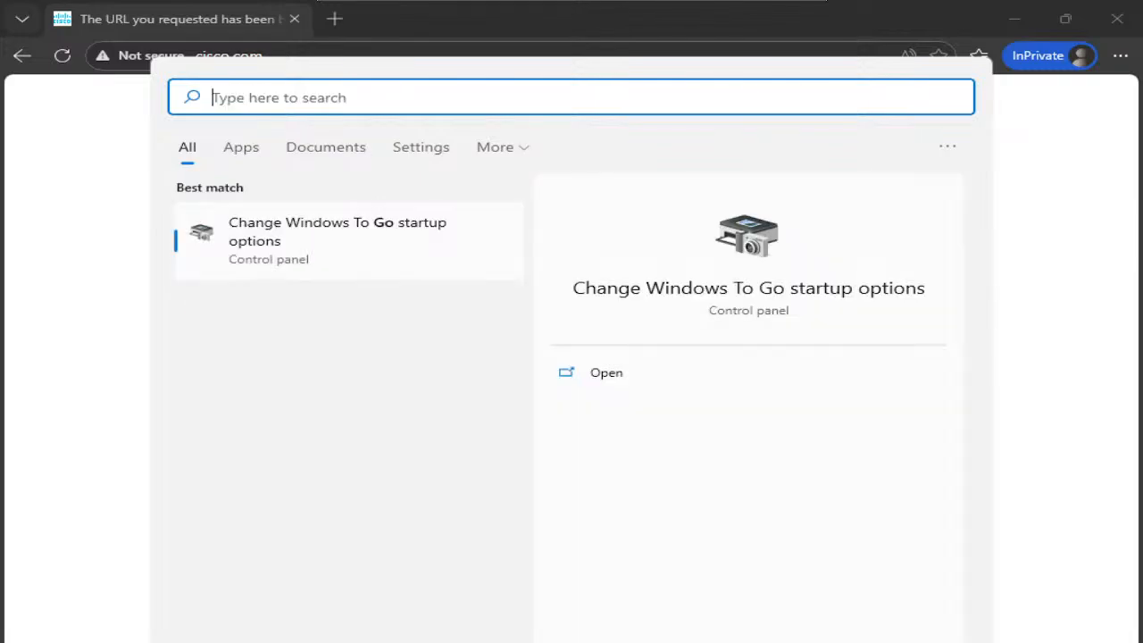
pyautogui.write('mozi')
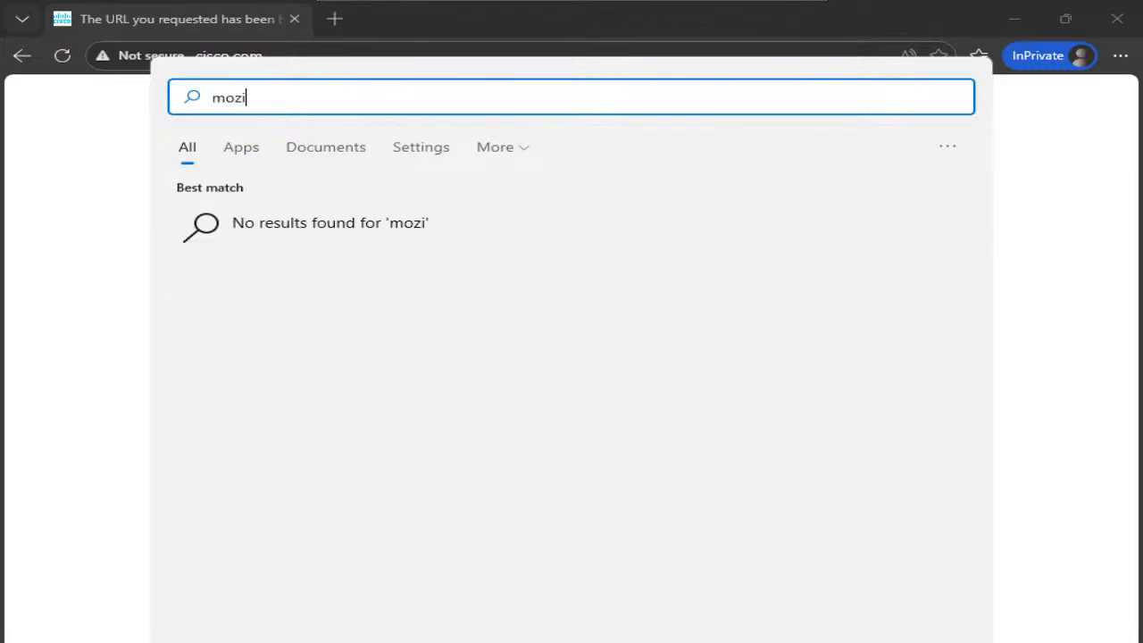
pyautogui.press('BackSpace')
pyautogui.press('BackSpace')
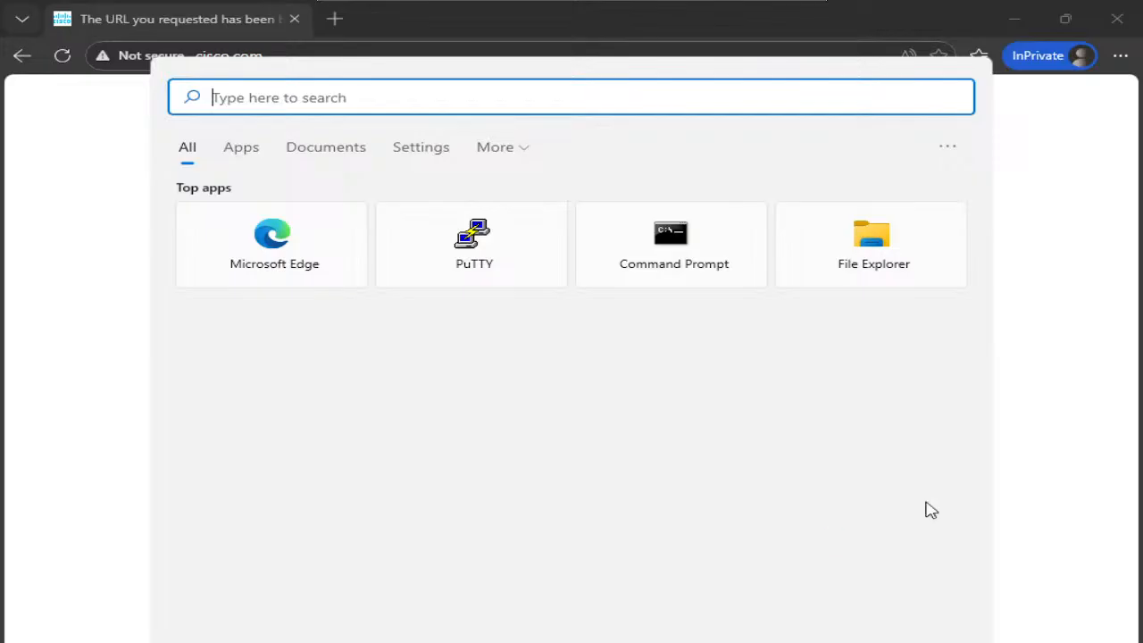
pyautogui.click(1042, 123)
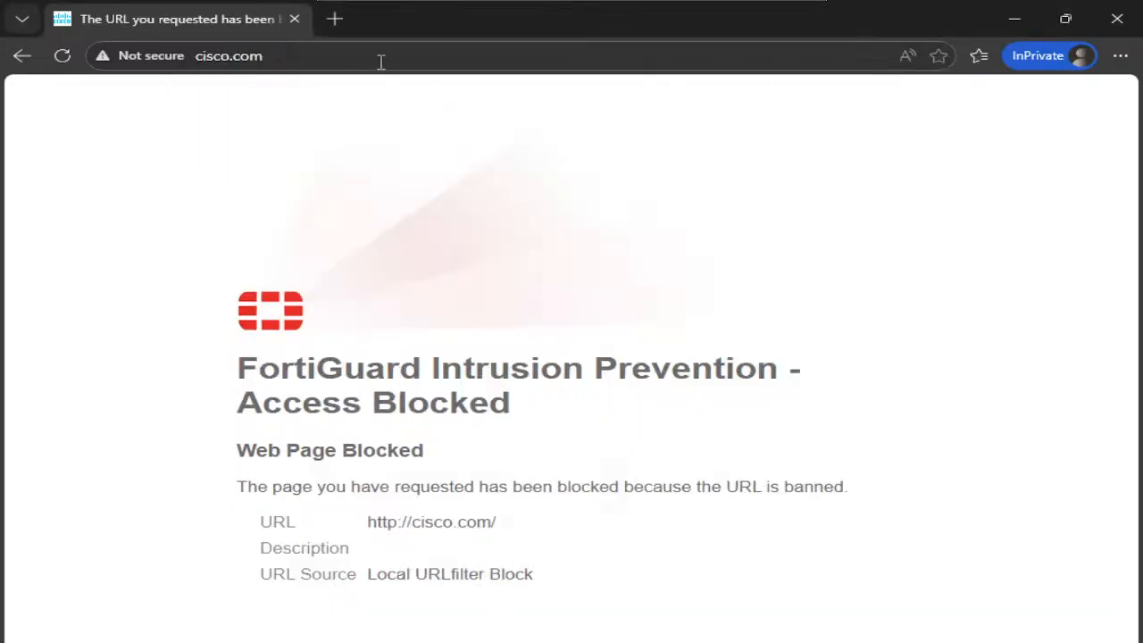
# - Load facebook.com in a new InPrivate tab, then save the Web-Filter profile in FortiGate
pyautogui.click(335, 19)
pyautogui.click(293, 19)
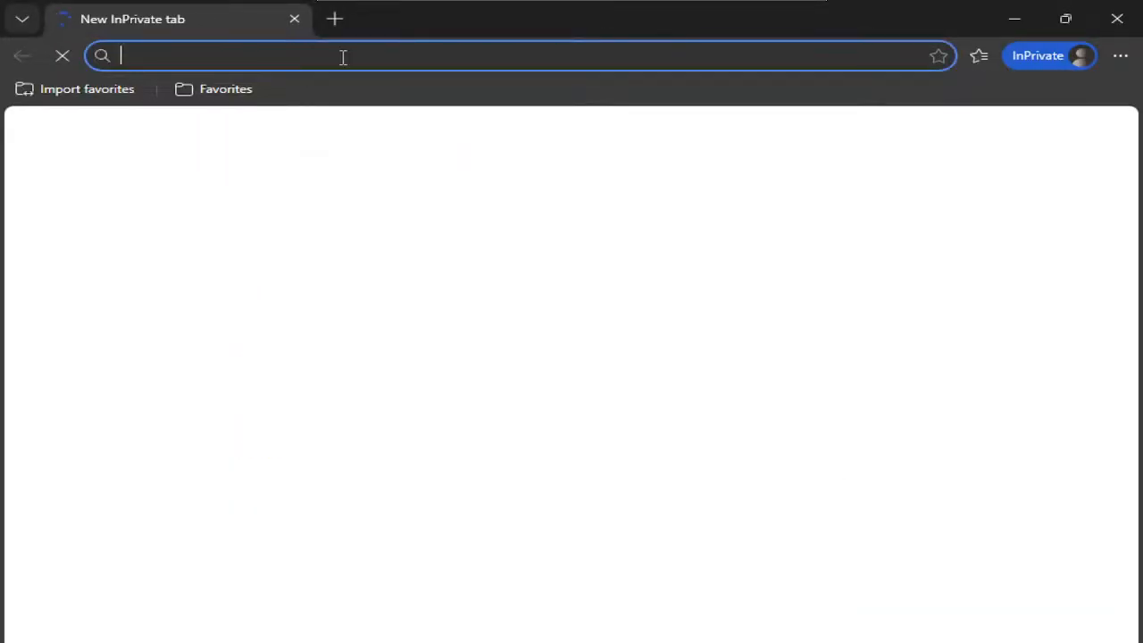
pyautogui.write('fac')
pyautogui.press('Return')
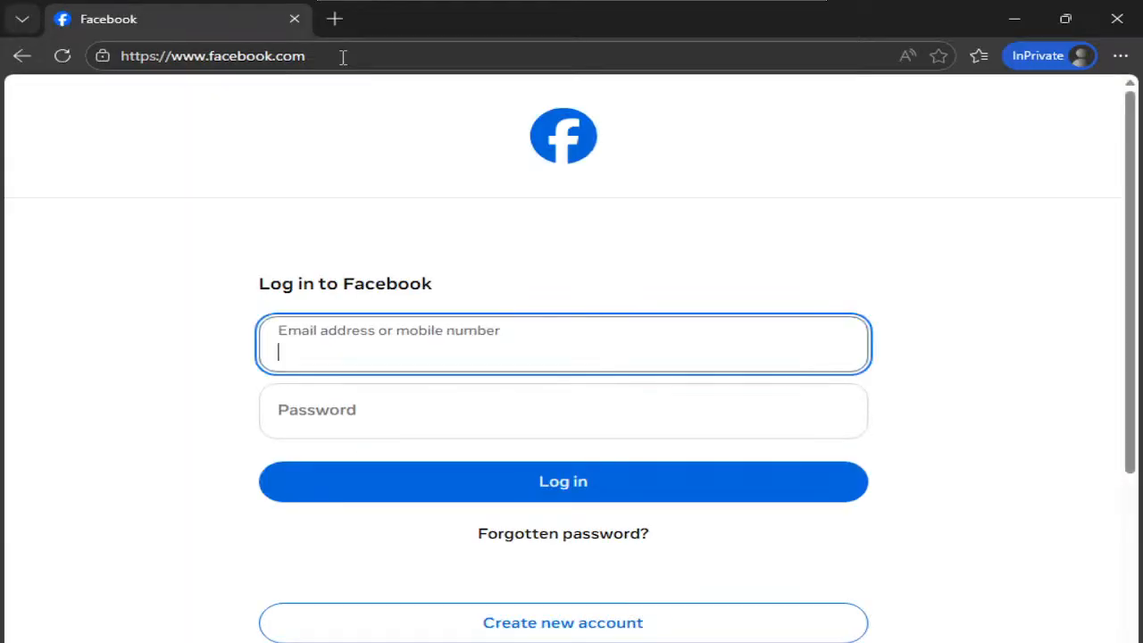
pyautogui.click(464, 607)
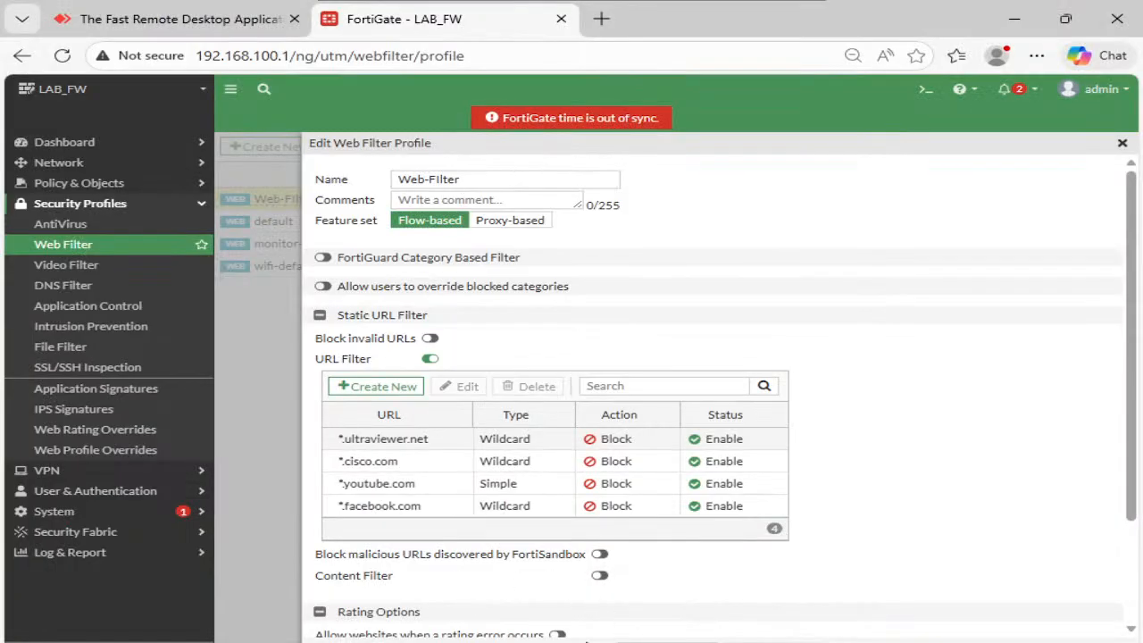
pyautogui.click(107, 554)
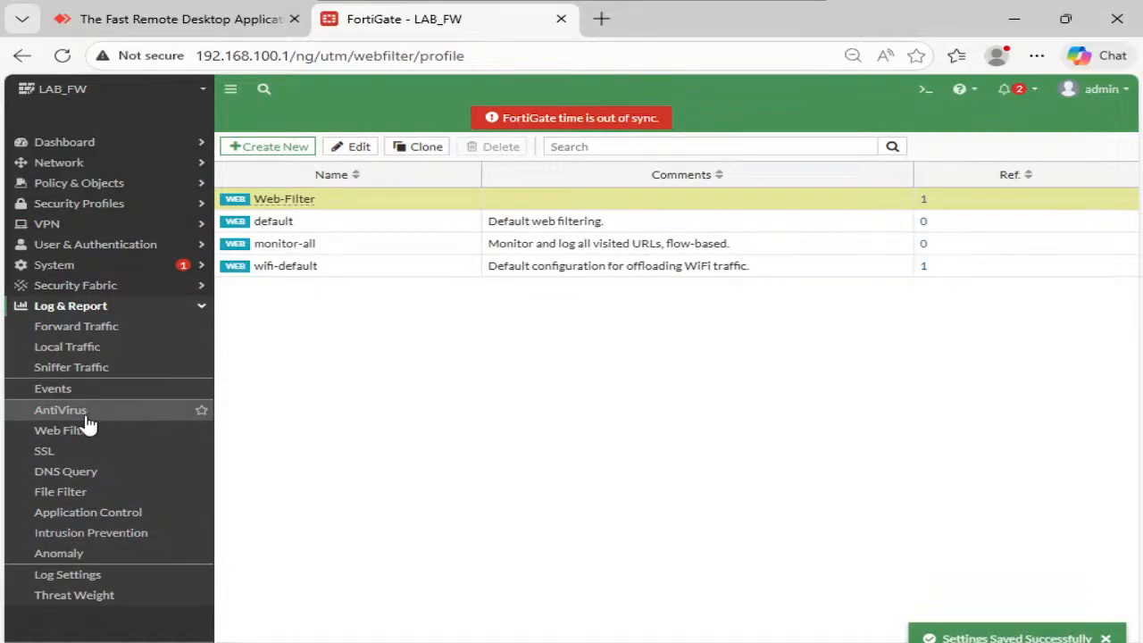
# - Open the Forward Traffic log from Log & Report and remove its Destination filter
pyautogui.click(93, 432)
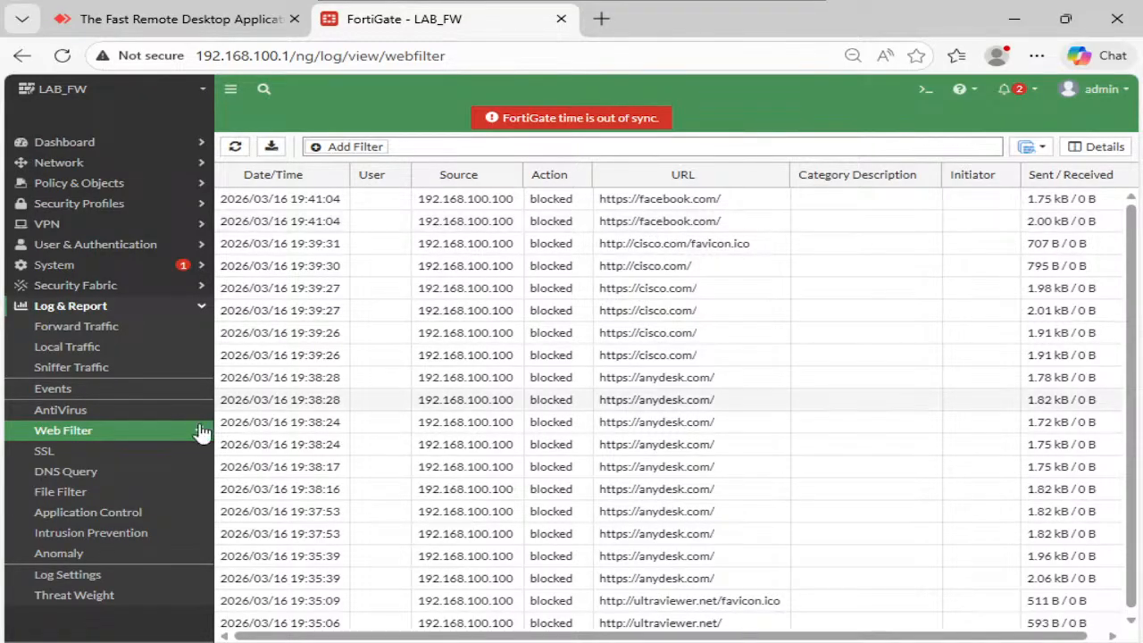
pyautogui.click(100, 329)
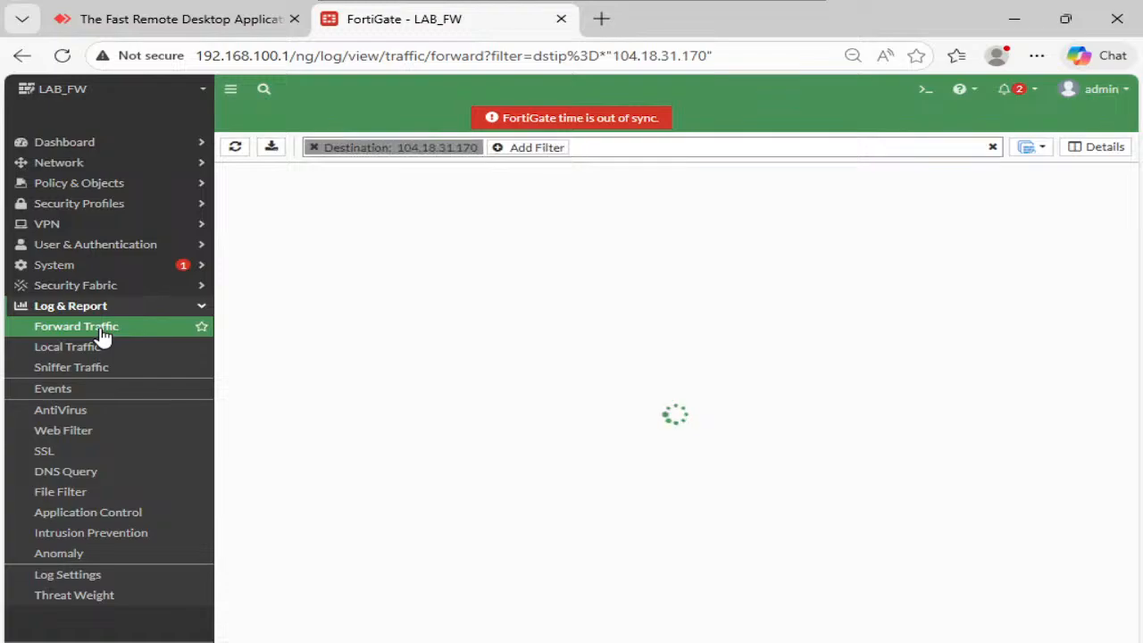
pyautogui.click(314, 147)
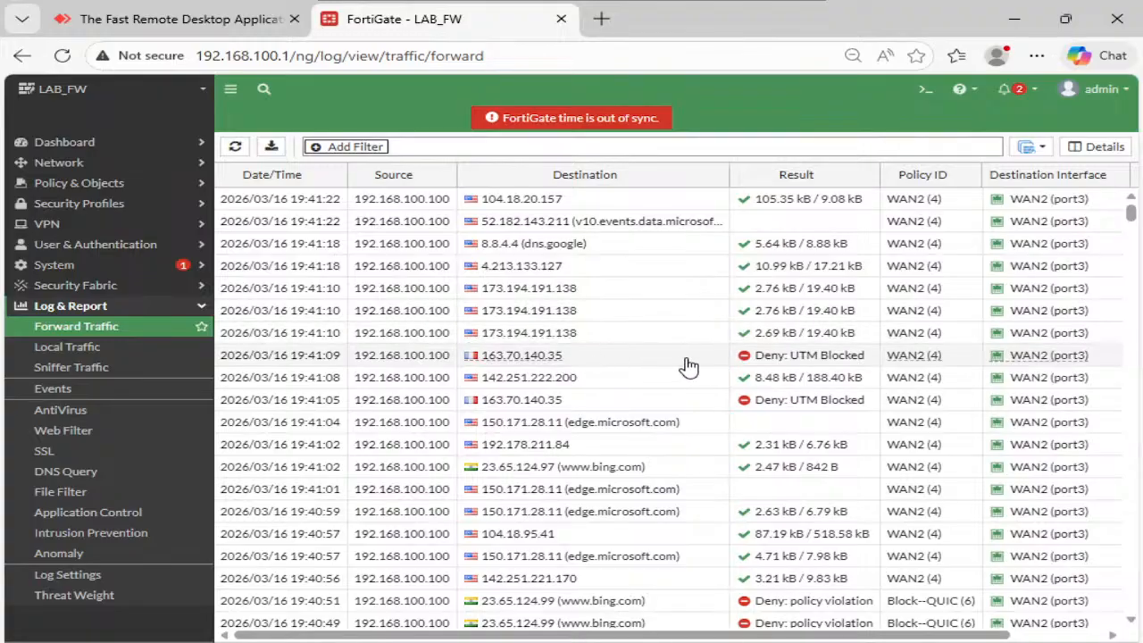
pyautogui.scroll(-1, 592, 373)
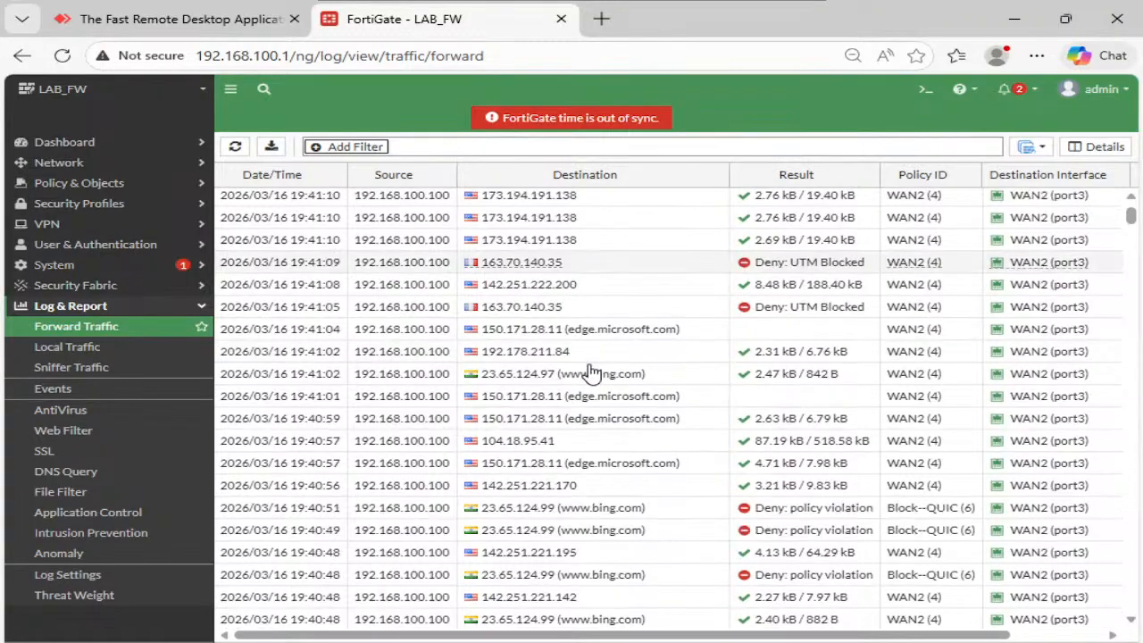
pyautogui.scroll(-1, 592, 372)
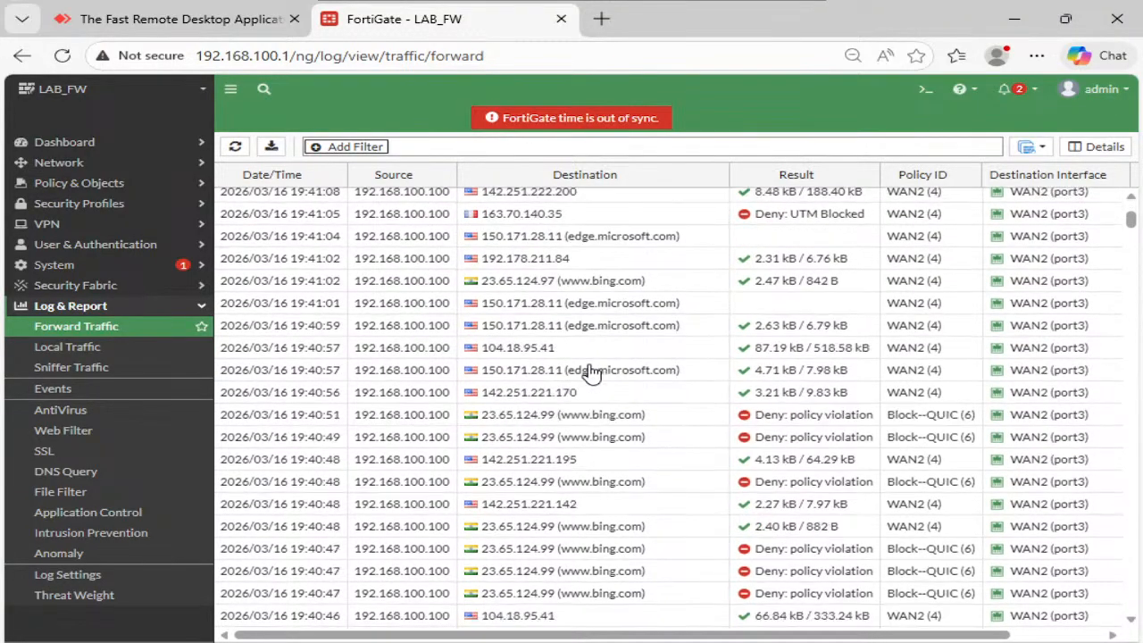
# - Inspect the 19:40:51 bing.com and 19:40:46 104.18.95.41 entries, then refresh the log twice
pyautogui.click(933, 420)
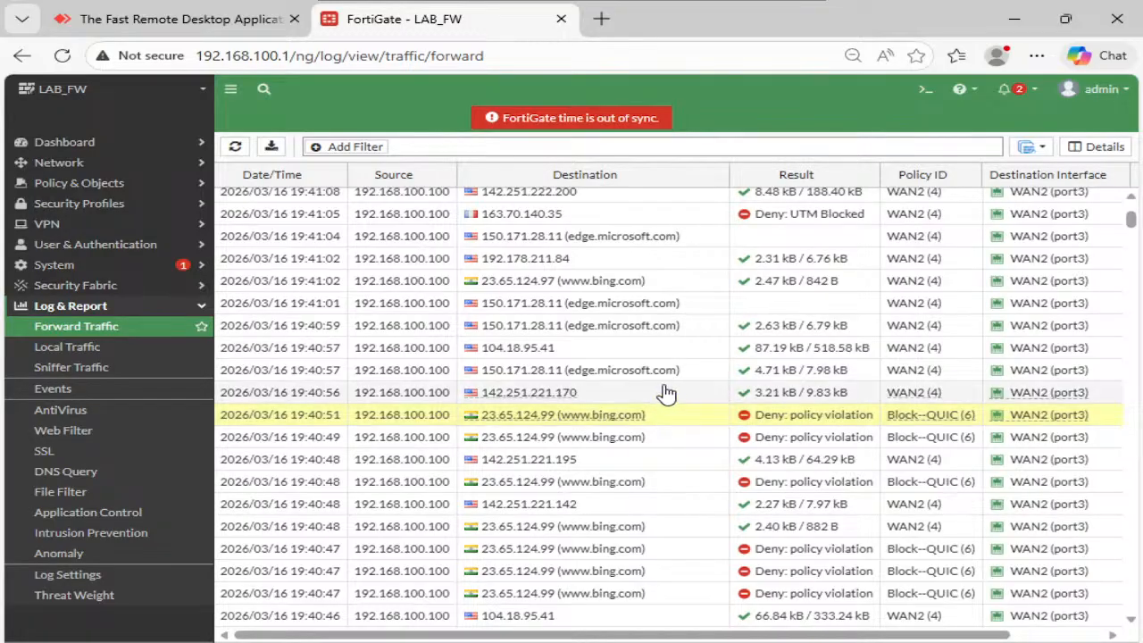
pyautogui.scroll(-1, 668, 391)
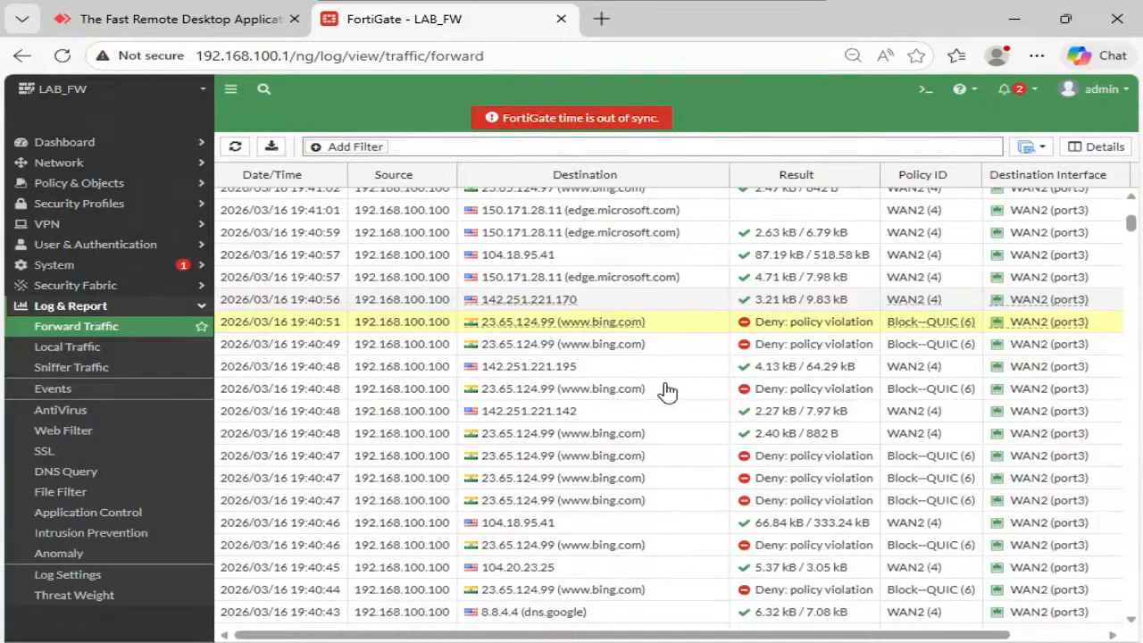
pyautogui.scroll(-1, 668, 391)
pyautogui.click(566, 432)
pyautogui.scroll(3, 635, 334)
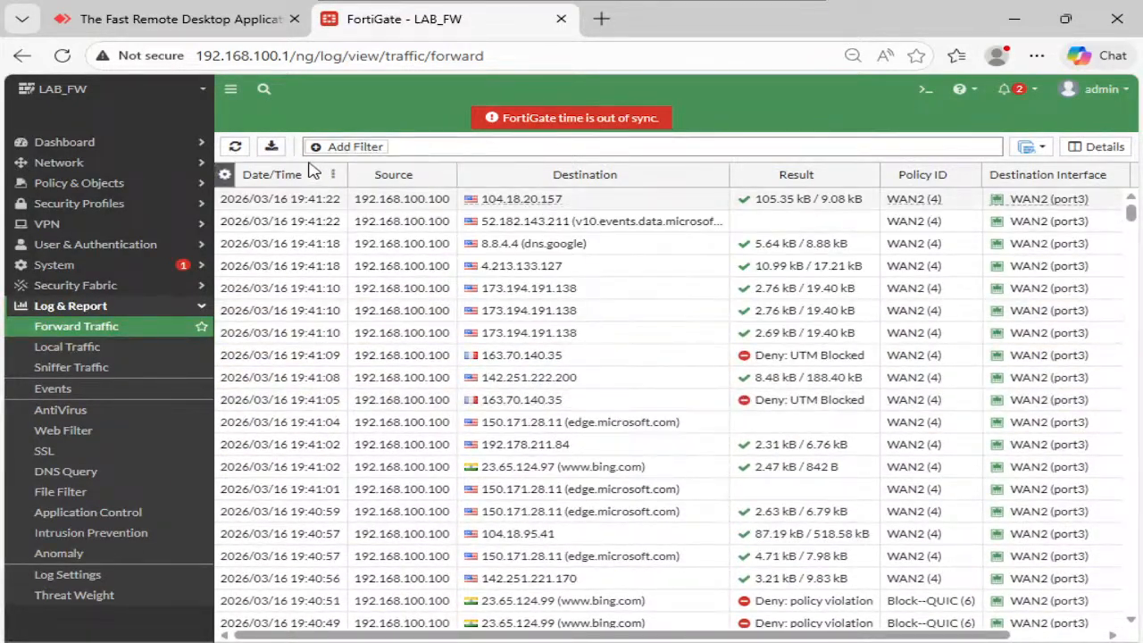
pyautogui.click(230, 146)
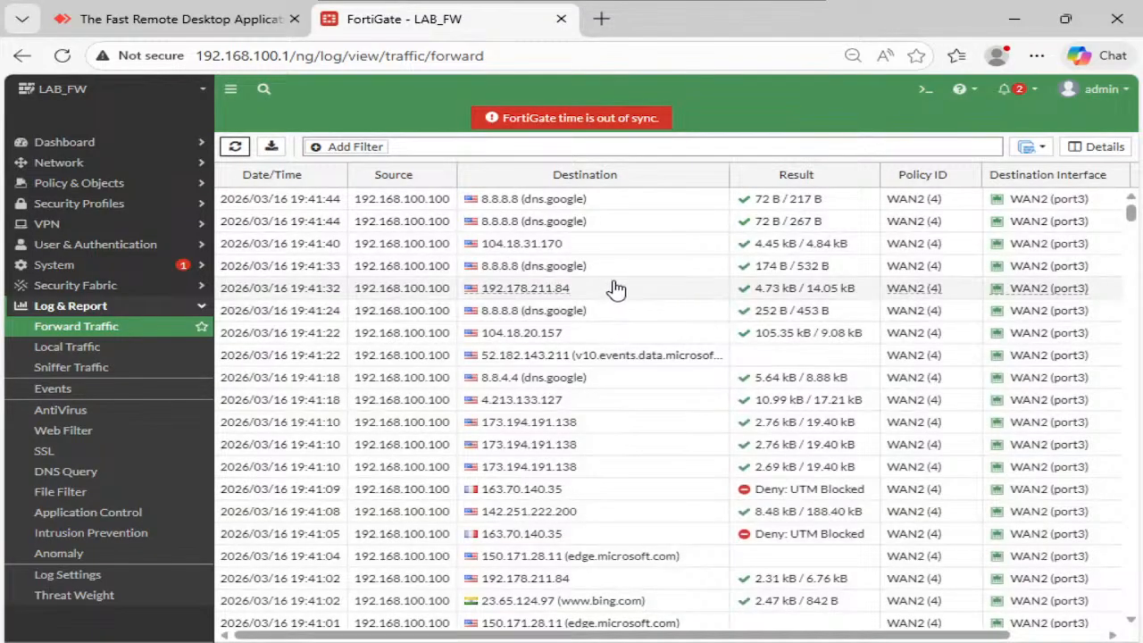
pyautogui.click(234, 147)
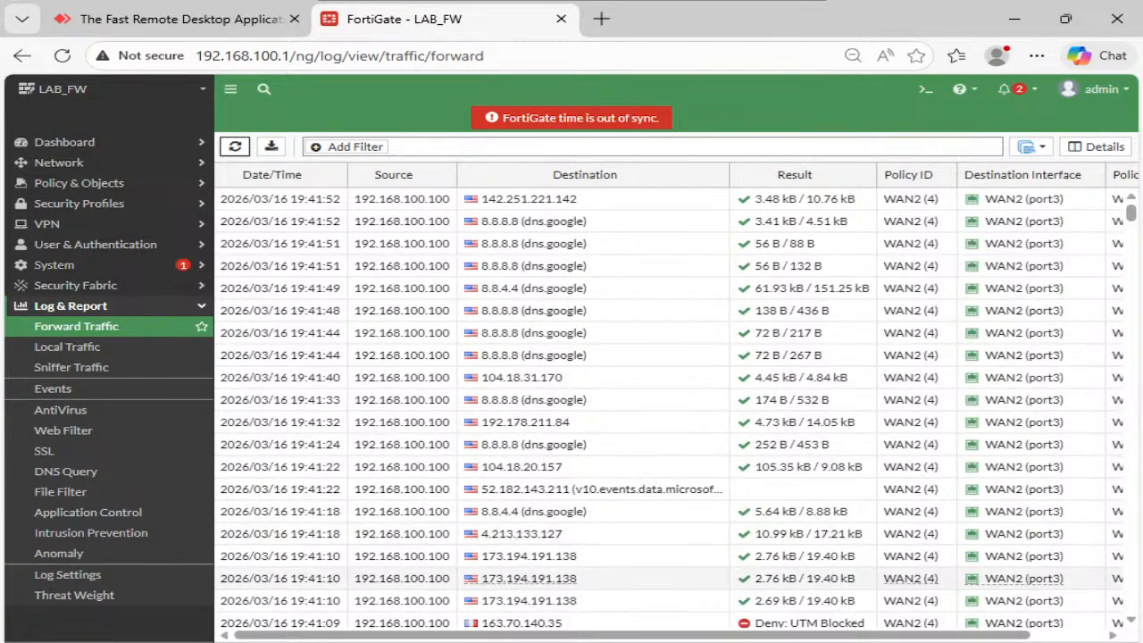
pyautogui.click(599, 642)
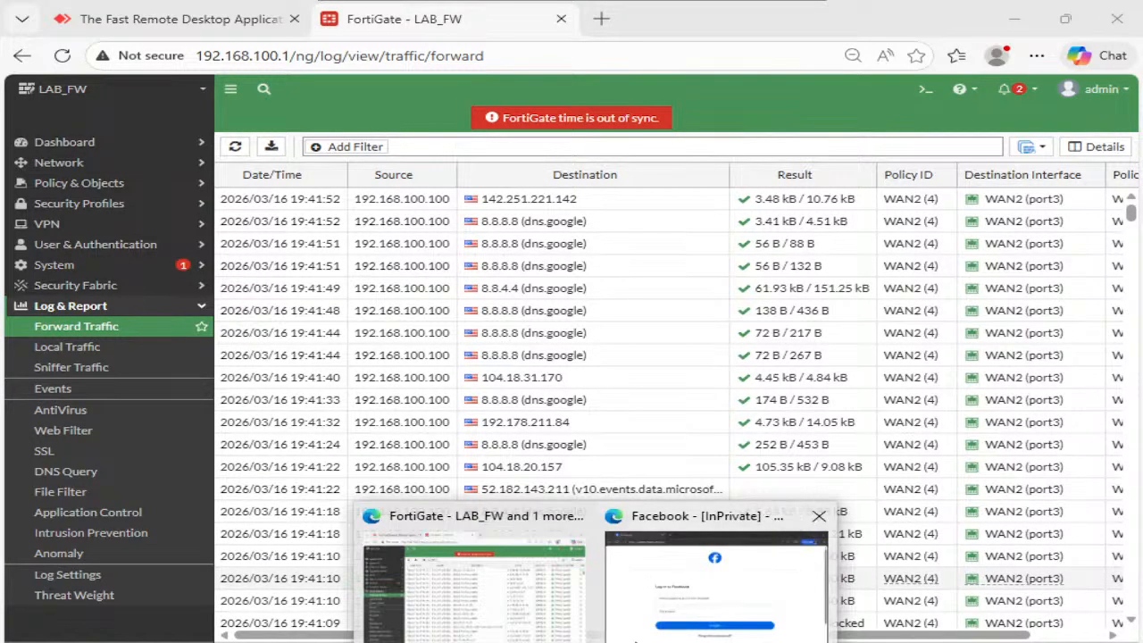
# - Open facebook.com's certificate details and select the Subject Alternative Name field
pyautogui.click(652, 608)
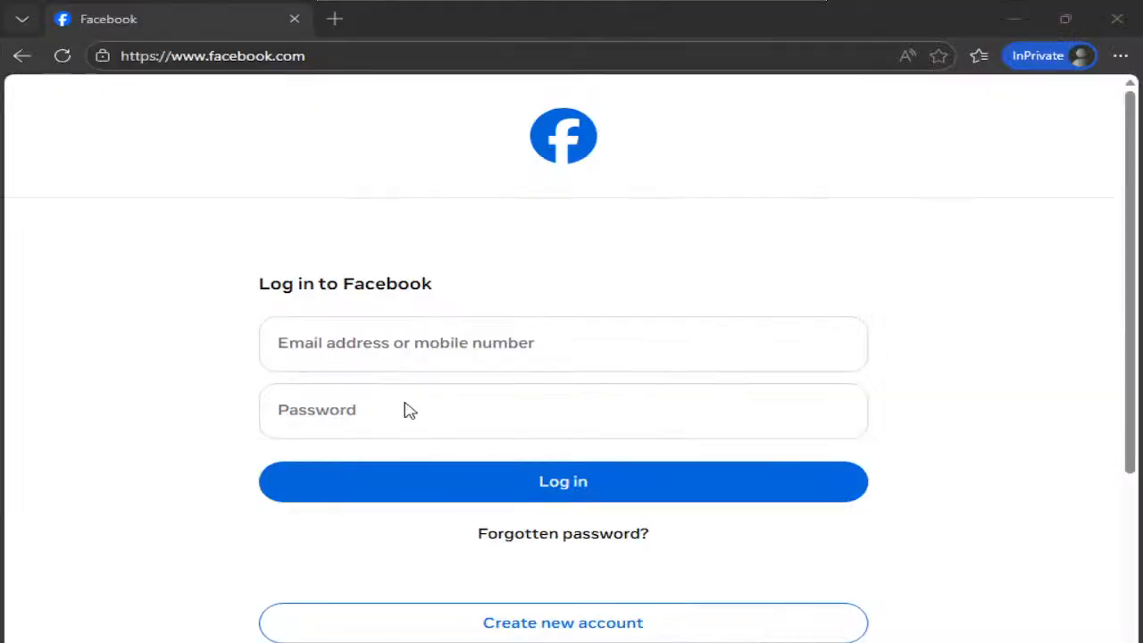
pyautogui.click(101, 55)
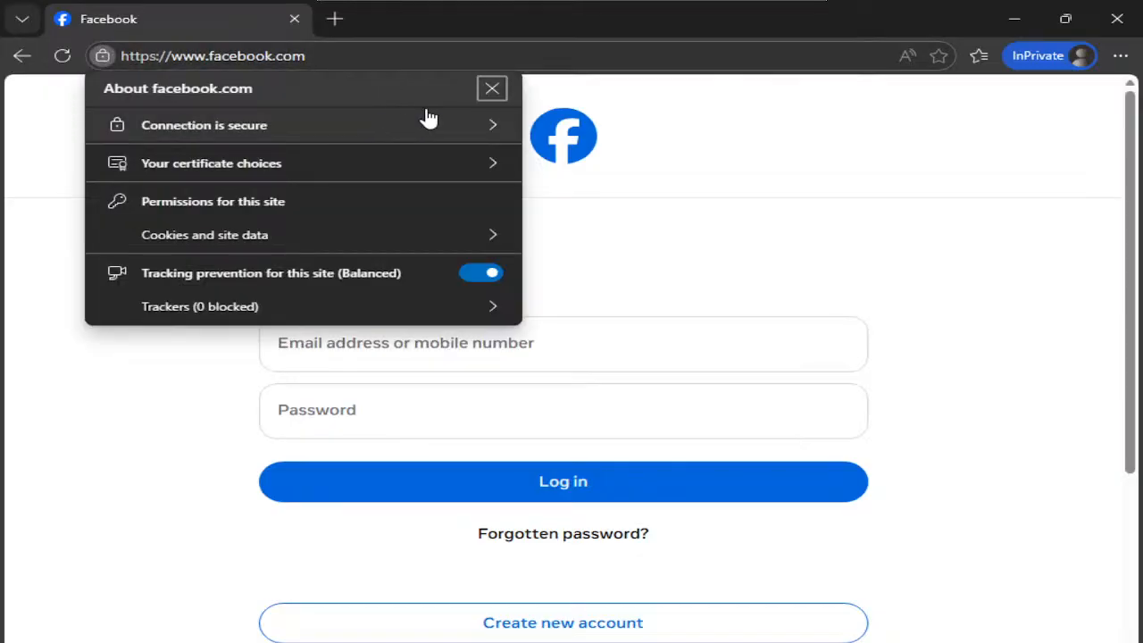
pyautogui.click(413, 134)
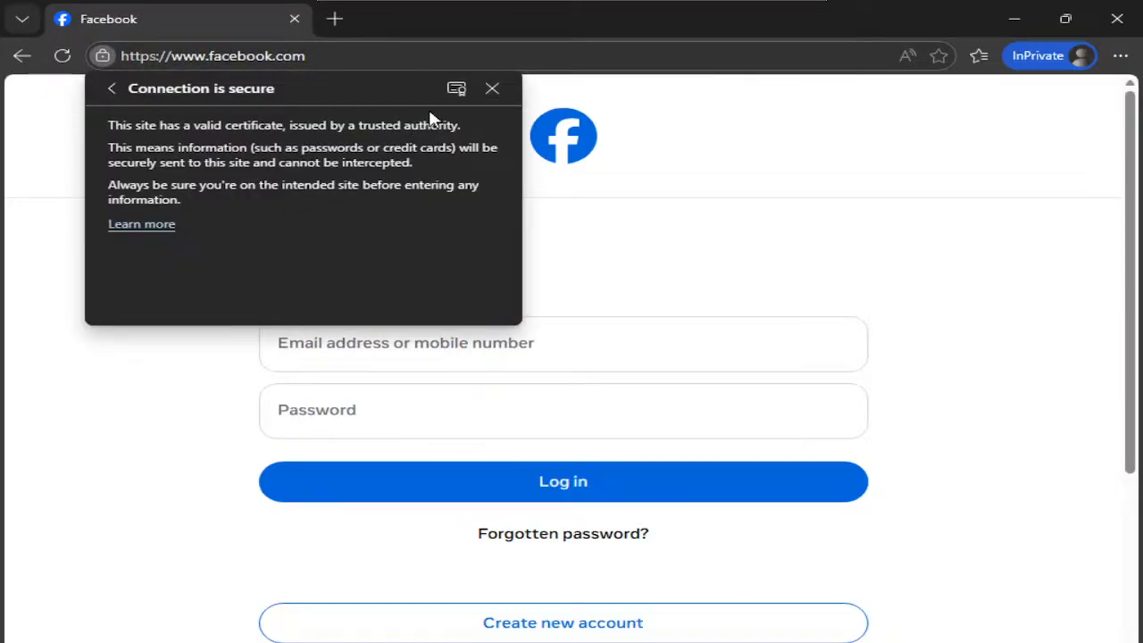
pyautogui.click(455, 87)
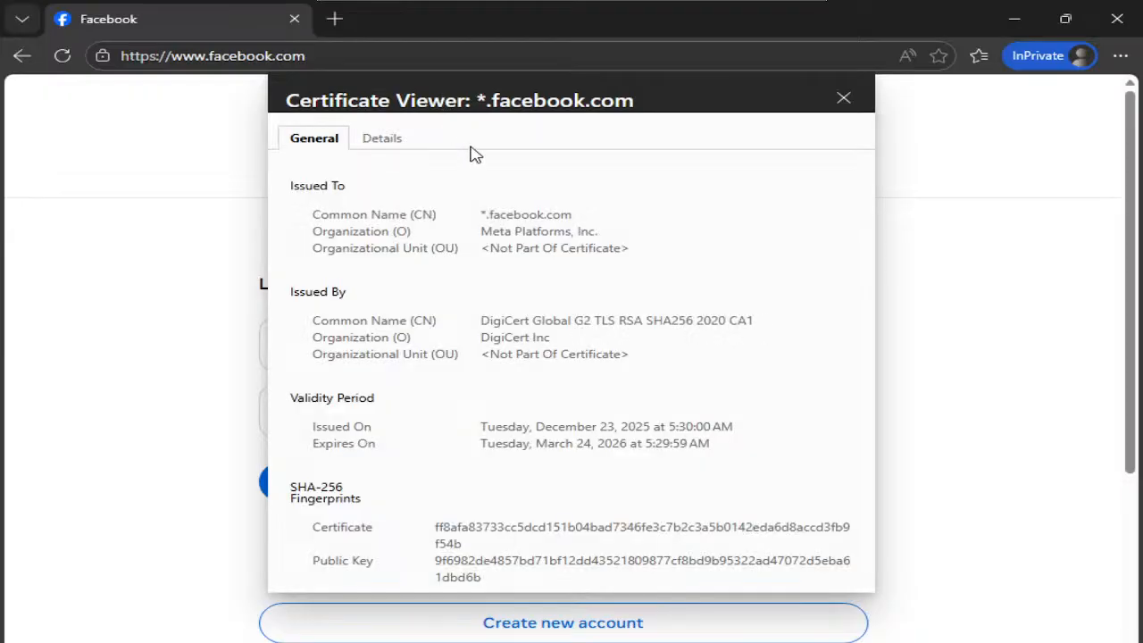
pyautogui.click(389, 141)
pyautogui.scroll(-5, 503, 366)
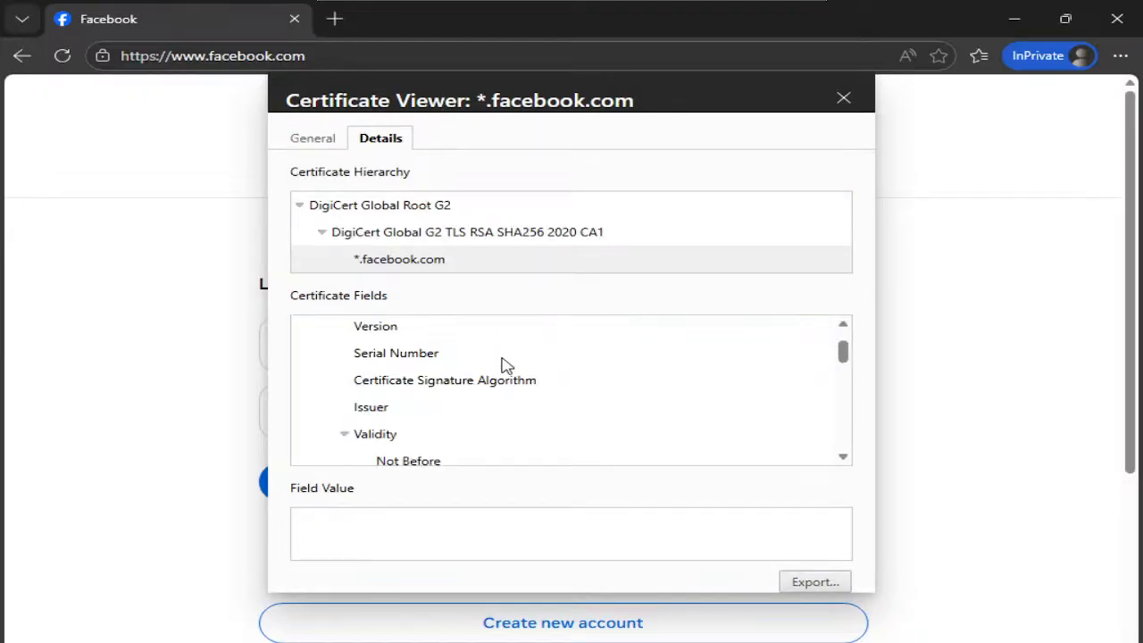
pyautogui.scroll(-3, 503, 384)
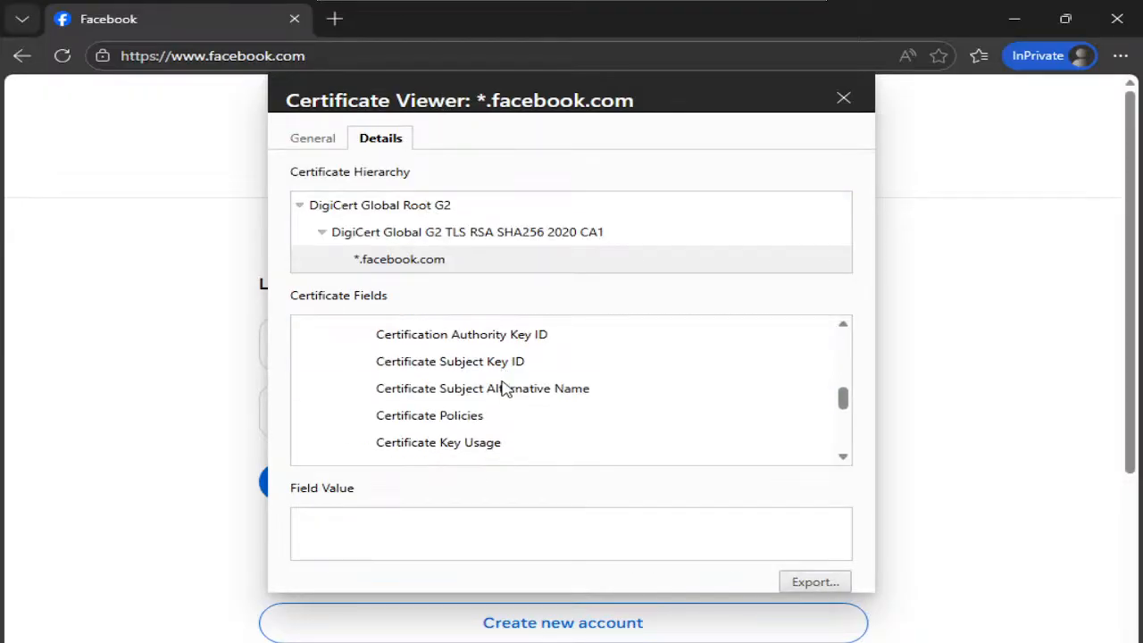
pyautogui.click(503, 390)
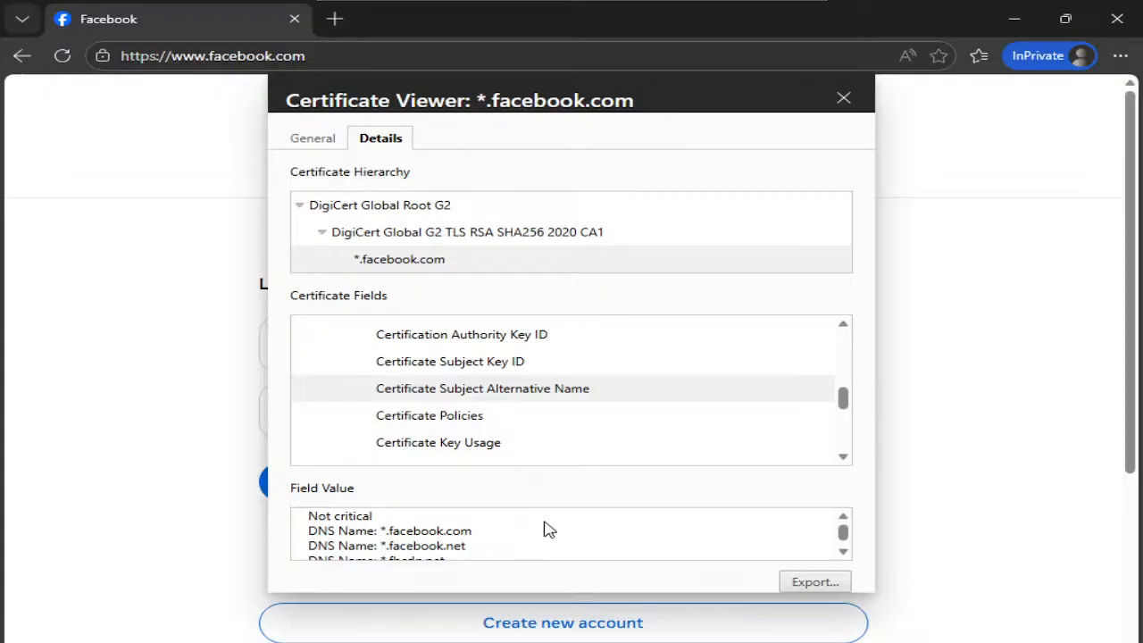
# - Copy all the Subject Alternative Name DNS names and search Windows for notepad
pyautogui.scroll(-1, 554, 543)
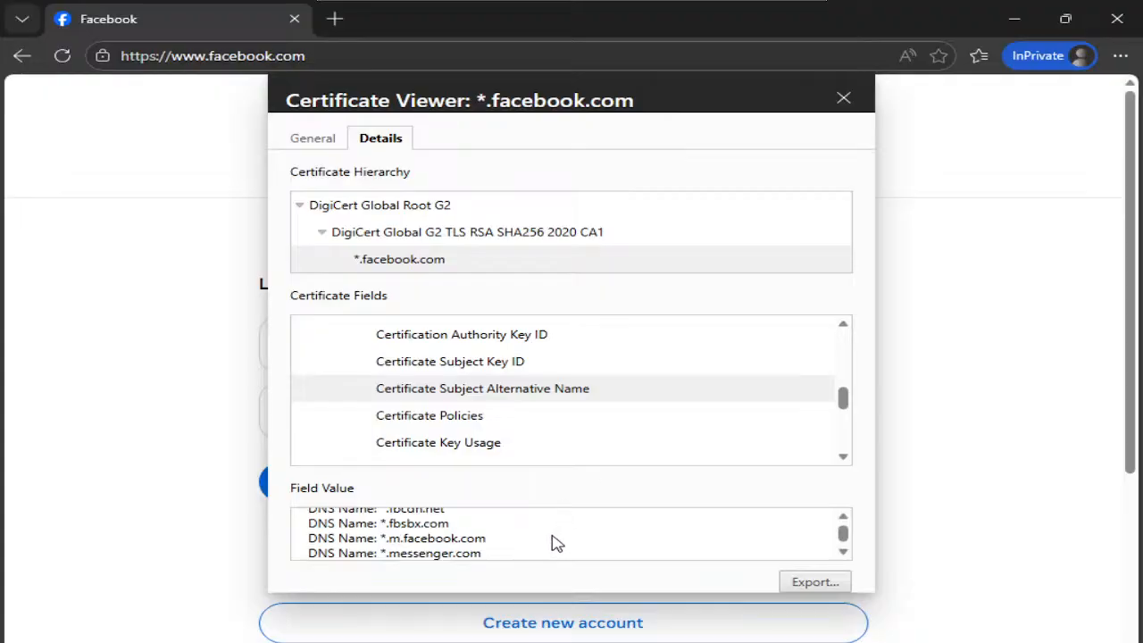
pyautogui.moveTo(438, 516); pyautogui.dragTo(416, 521)
pyautogui.click(451, 537)
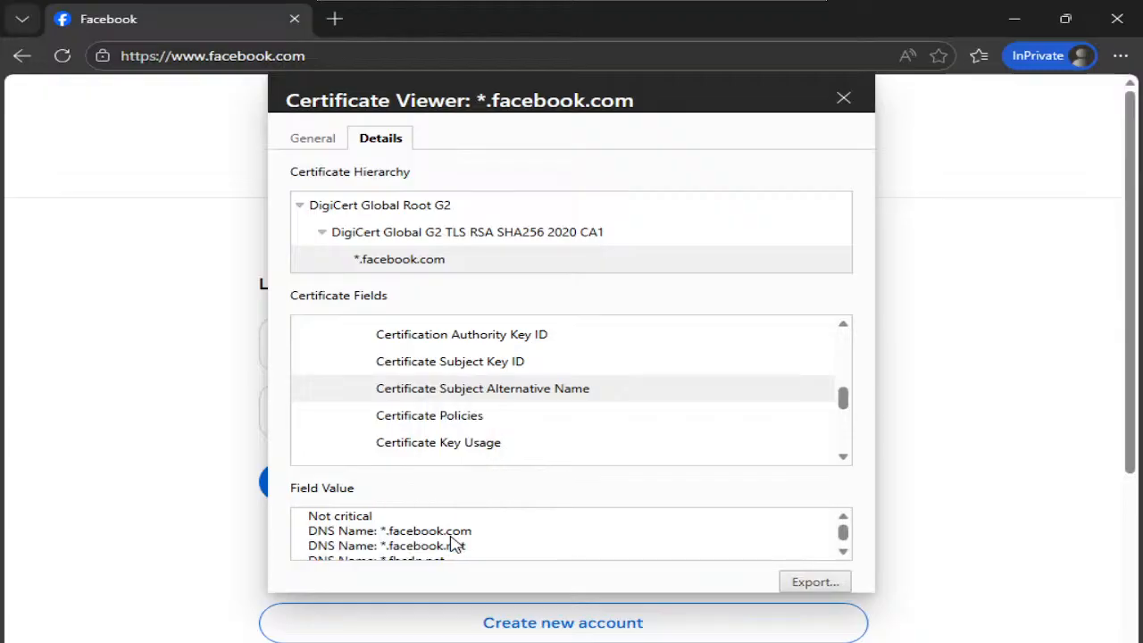
pyautogui.hotkey('ctrl', 'a')
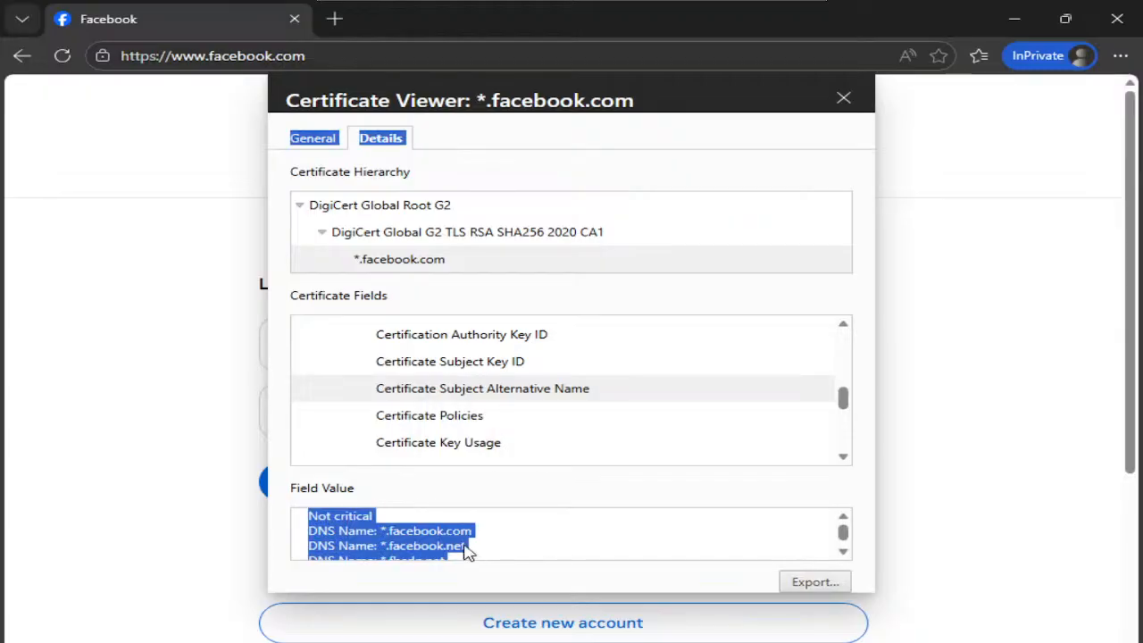
pyautogui.click(457, 543)
pyautogui.moveTo(309, 518); pyautogui.dragTo(499, 559)
pyautogui.hotkey('ctrl', 'c')
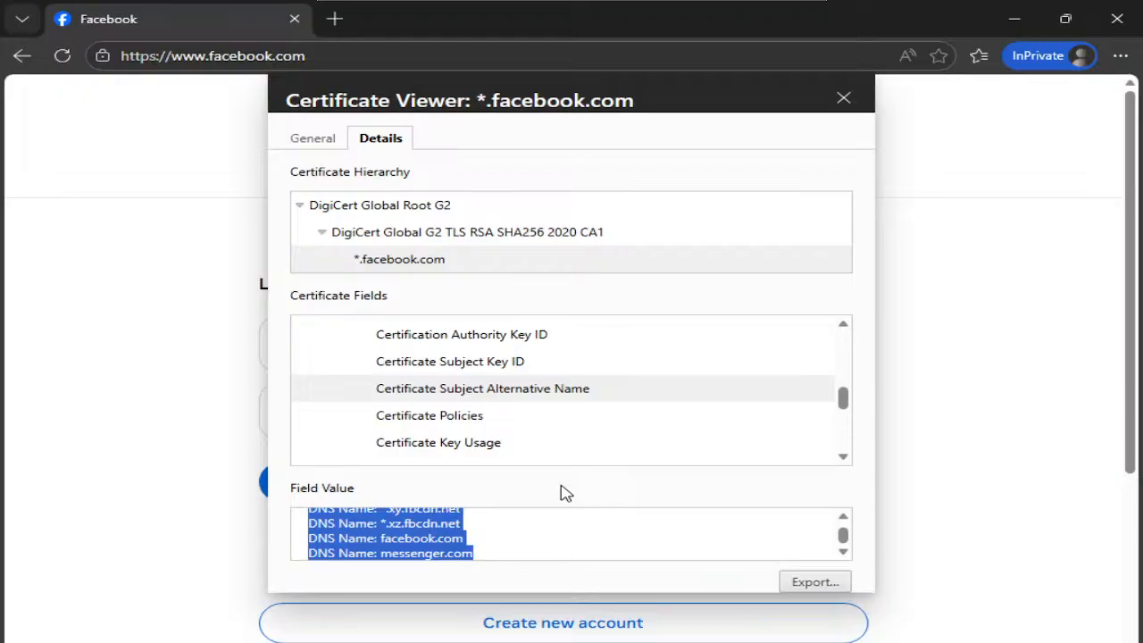
pyautogui.press('super')
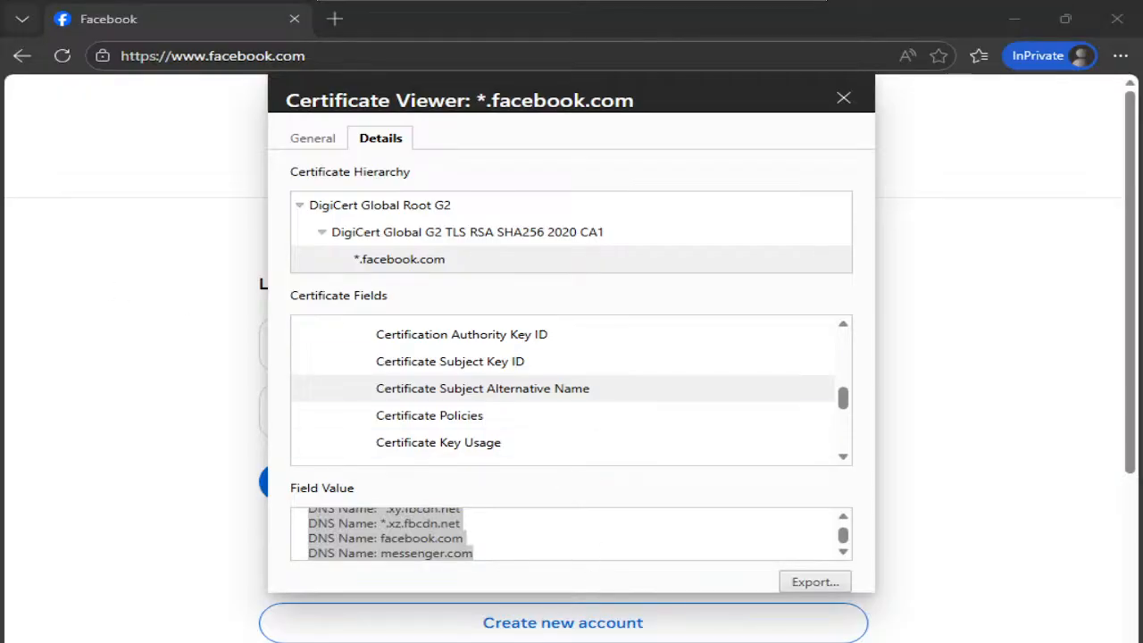
pyautogui.write('notepad')
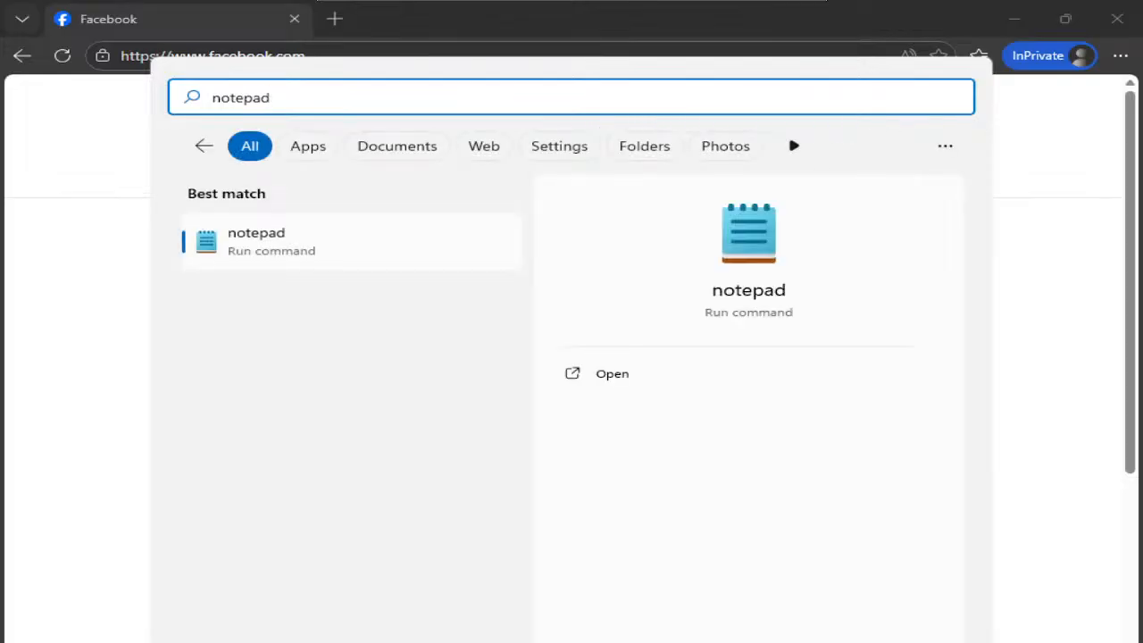
# - Paste the DNS names into a new Notepad note, select *.fbcdn.net, and close the certificate viewer
pyautogui.click(256, 264)
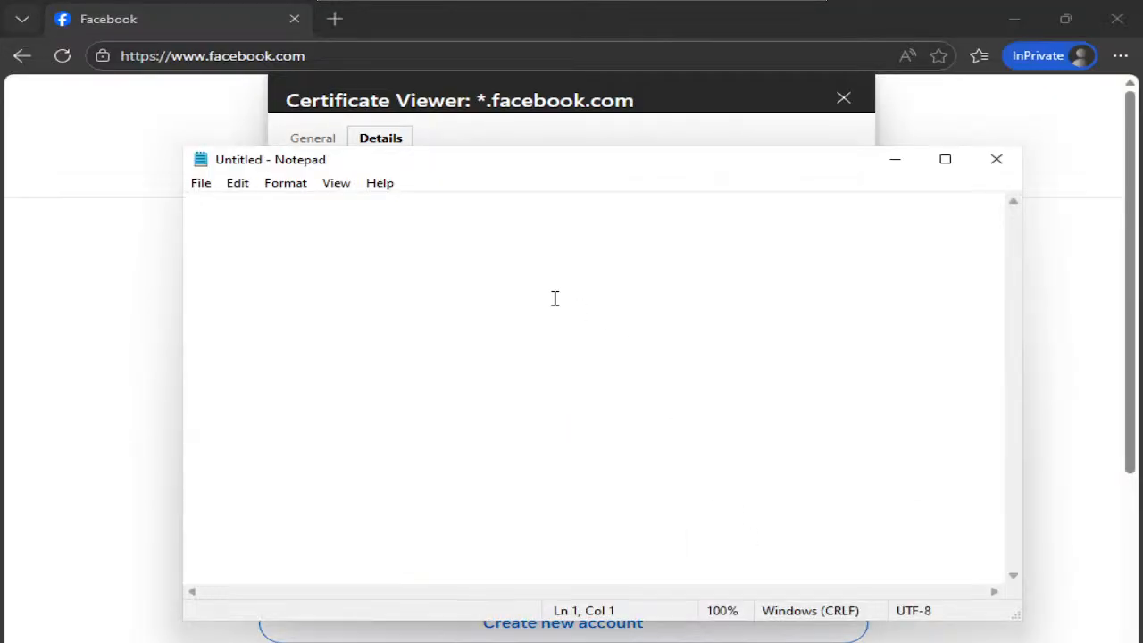
pyautogui.hotkey('ctrl', 'v')
pyautogui.moveTo(408, 250); pyautogui.dragTo(282, 251)
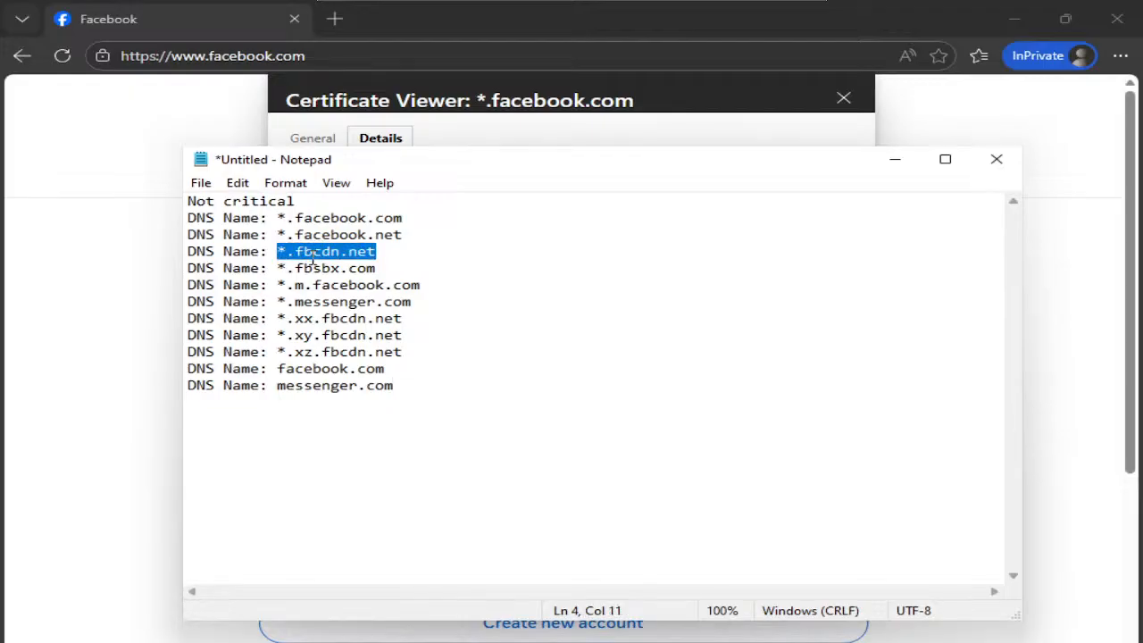
pyautogui.click(139, 232)
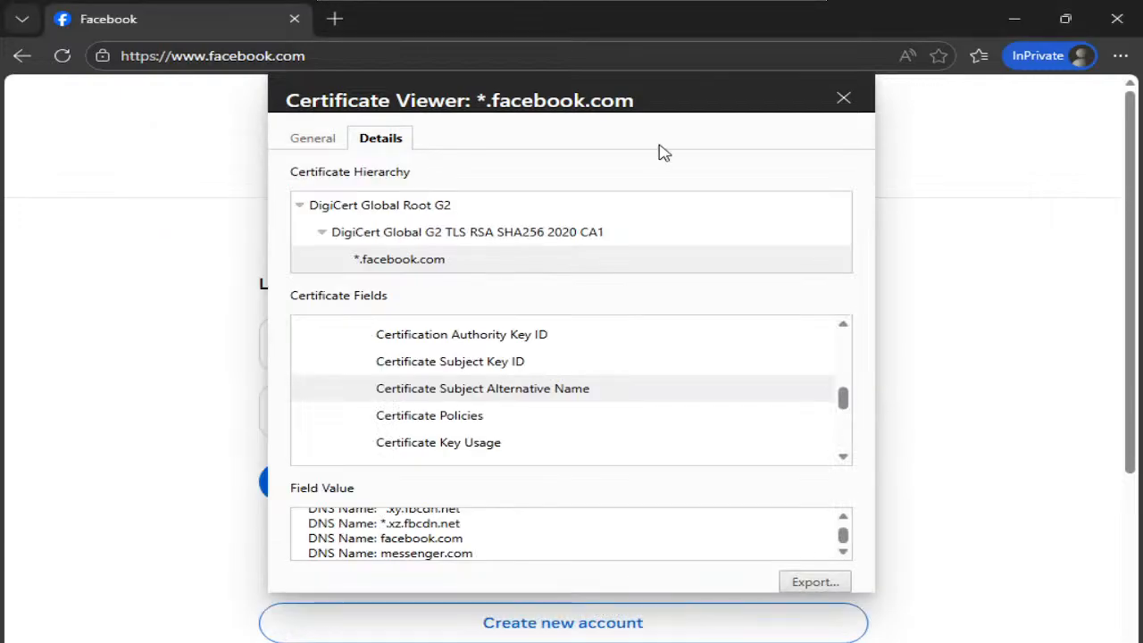
pyautogui.click(844, 99)
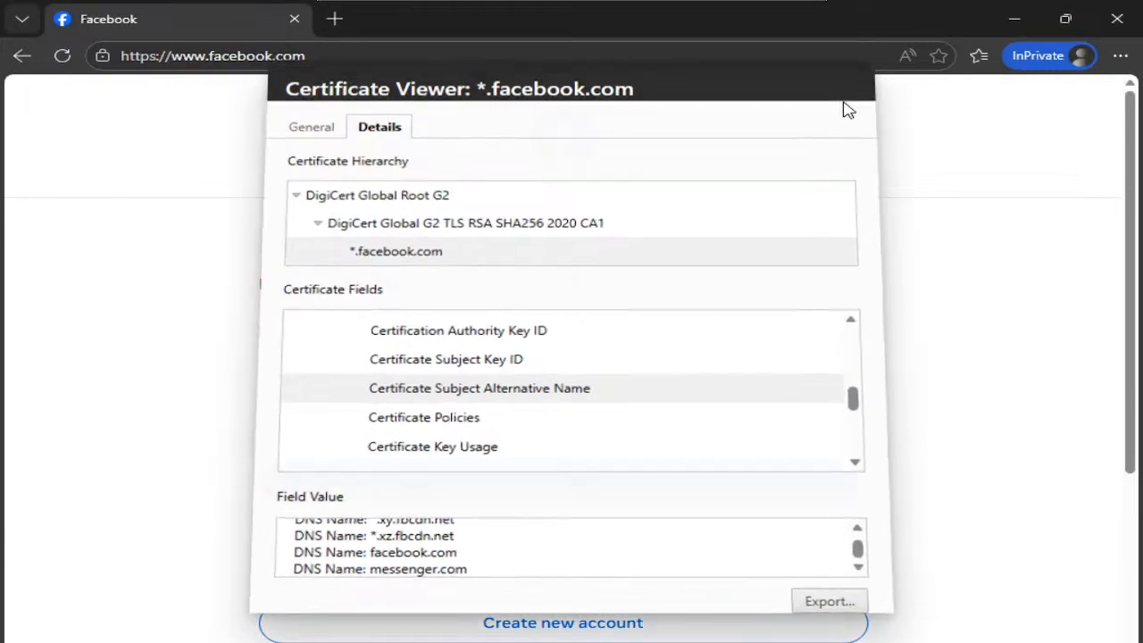
# - Open the Web-Filter profile for editing under Security Profiles > Web Filter
pyautogui.click(442, 572)
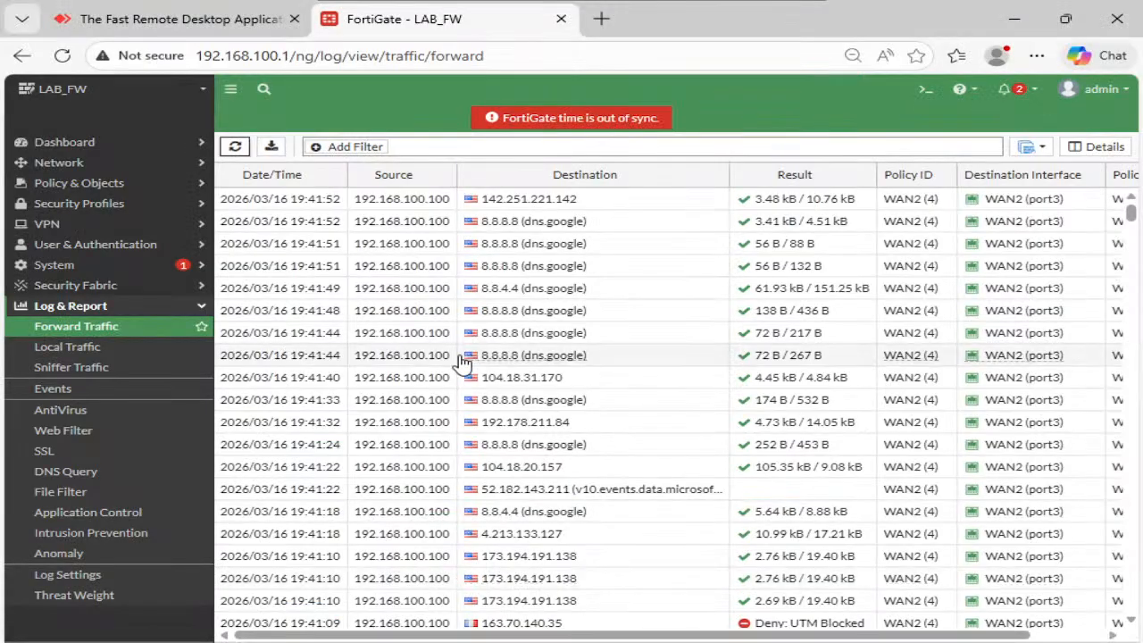
pyautogui.click(72, 433)
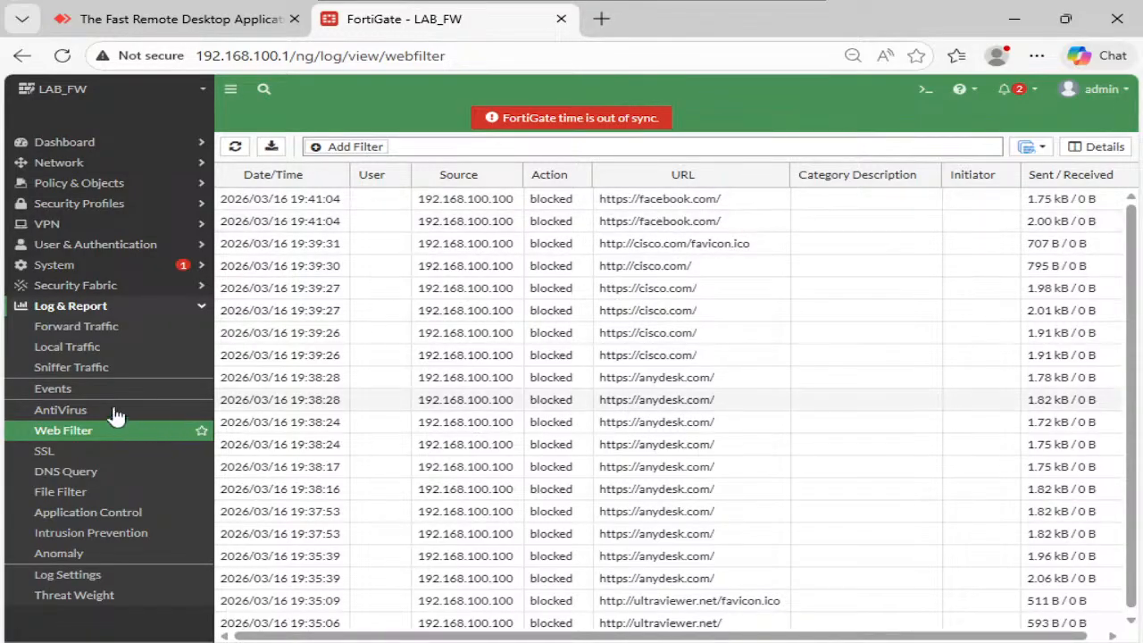
pyautogui.click(93, 206)
pyautogui.click(87, 246)
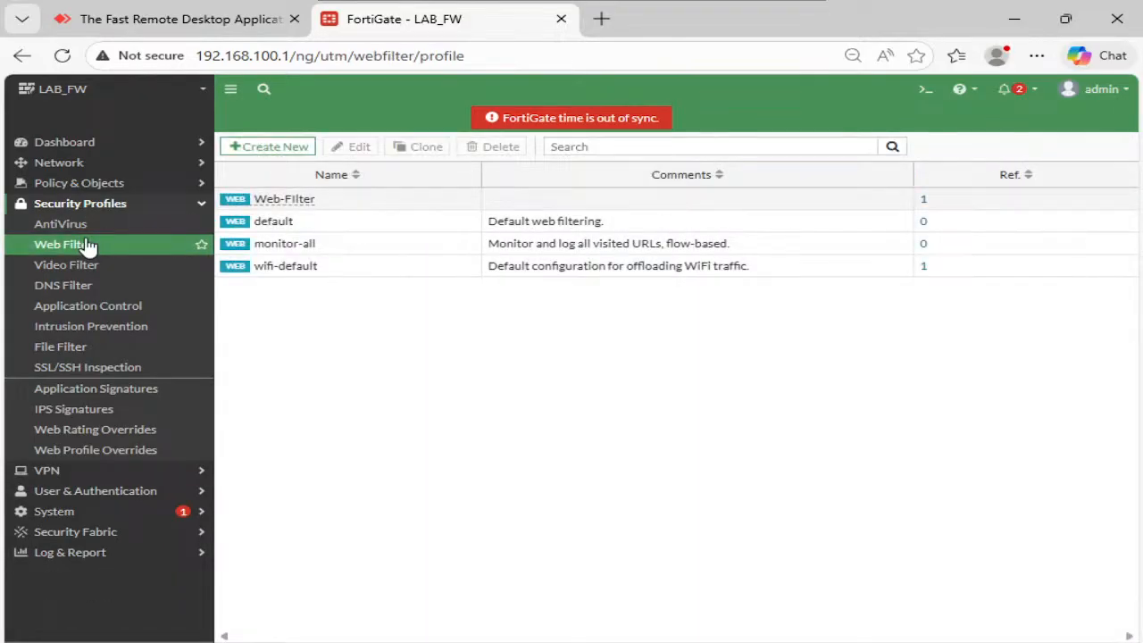
pyautogui.click(280, 205)
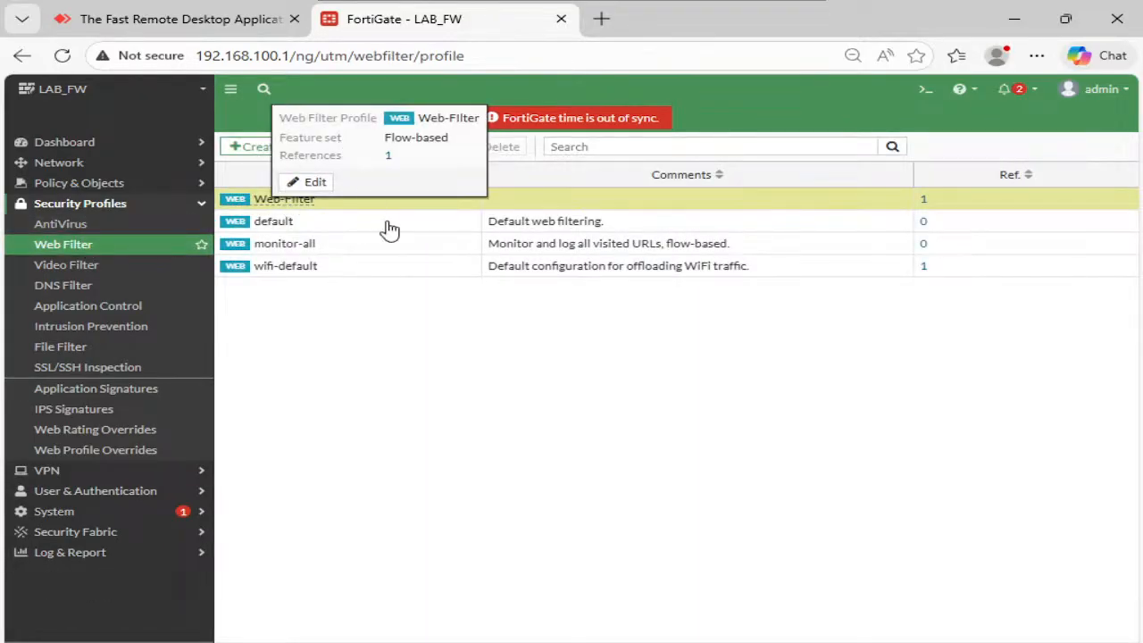
pyautogui.click(356, 149)
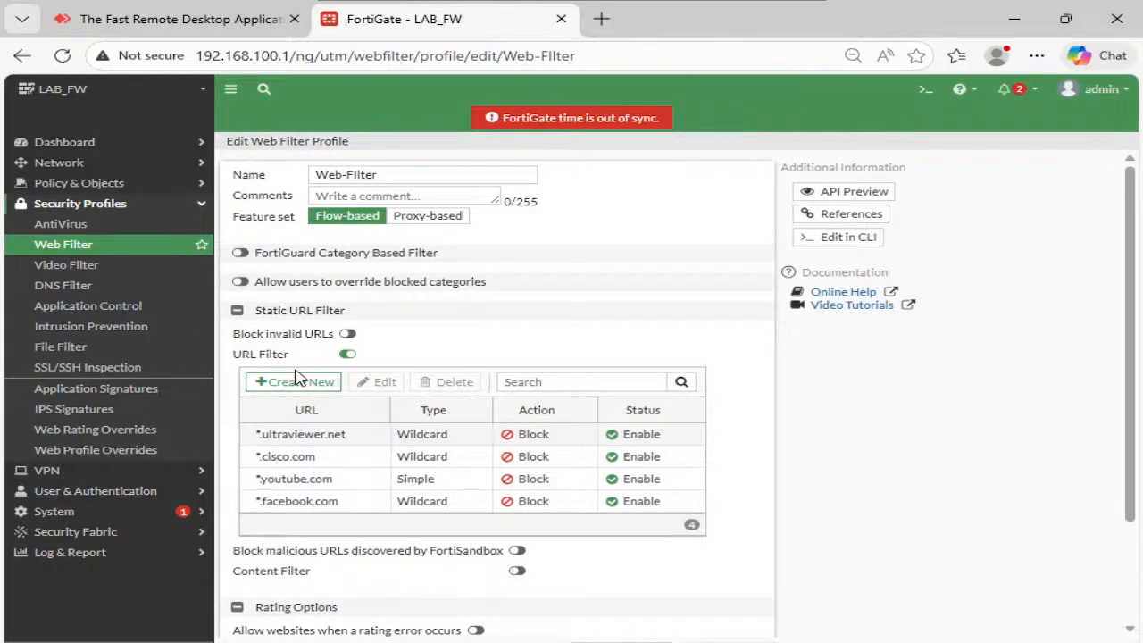
# - Add a *.fbcdn.net wildcard Block URL filter entry, apply, and check the Forward Traffic log
pyautogui.click(299, 382)
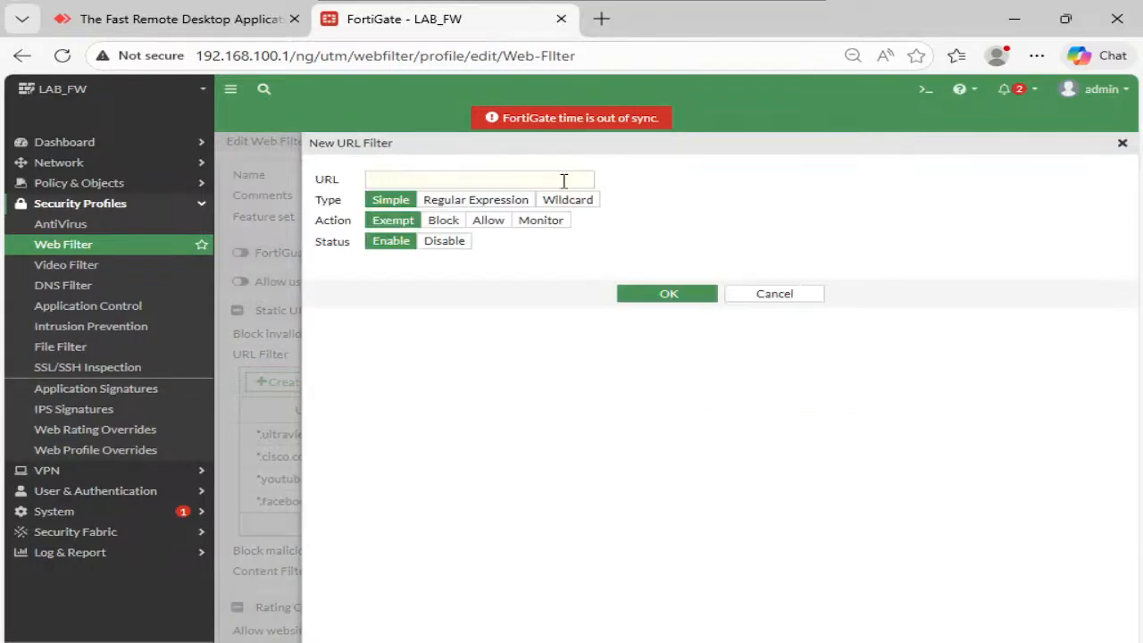
pyautogui.click(569, 201)
pyautogui.click(564, 181)
pyautogui.write('*.fbcdn.net')
pyautogui.click(437, 221)
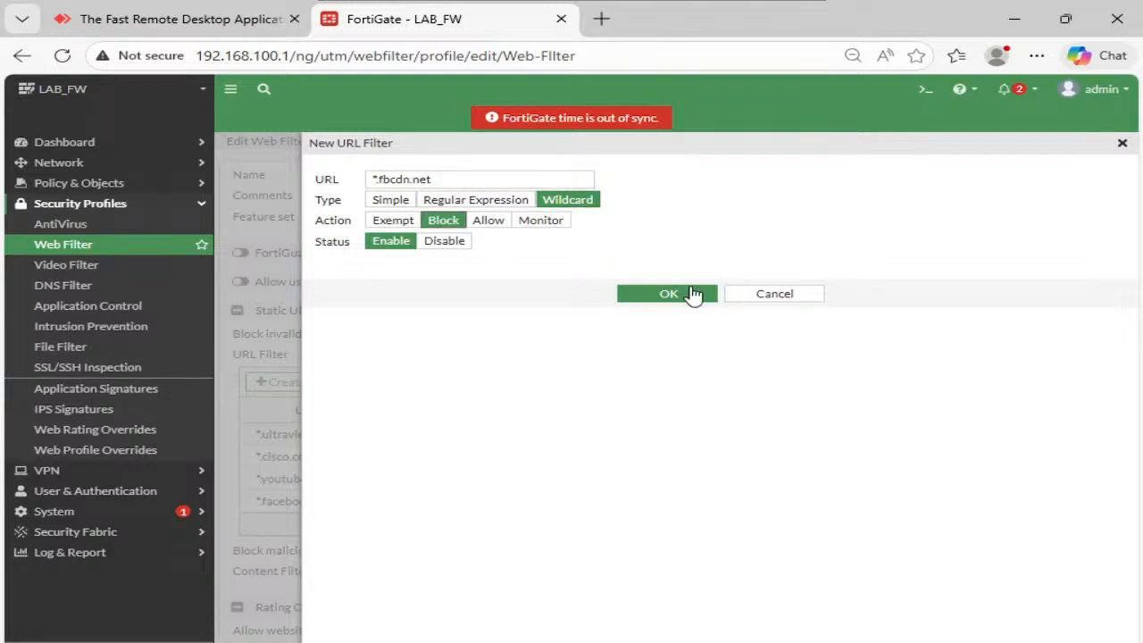
pyautogui.click(687, 291)
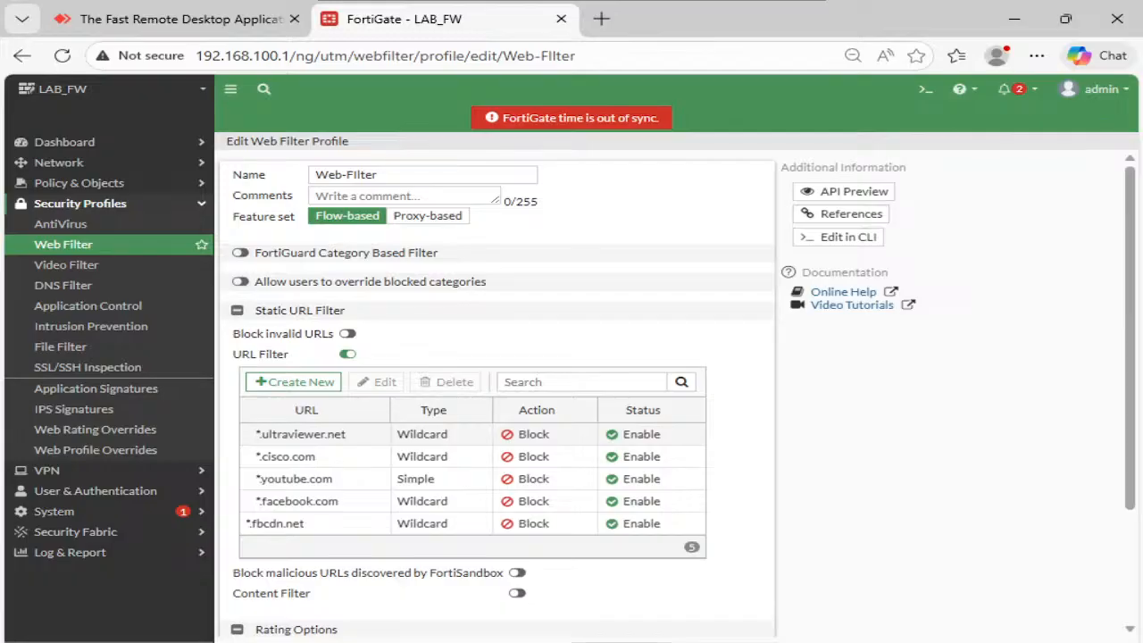
pyautogui.click(148, 556)
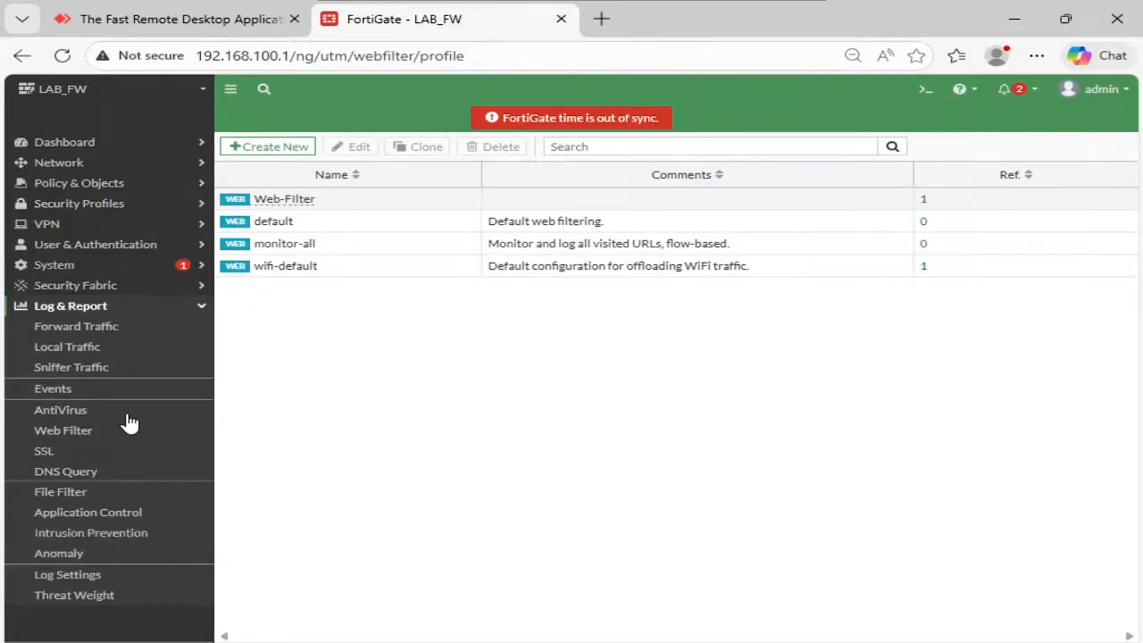
pyautogui.click(92, 326)
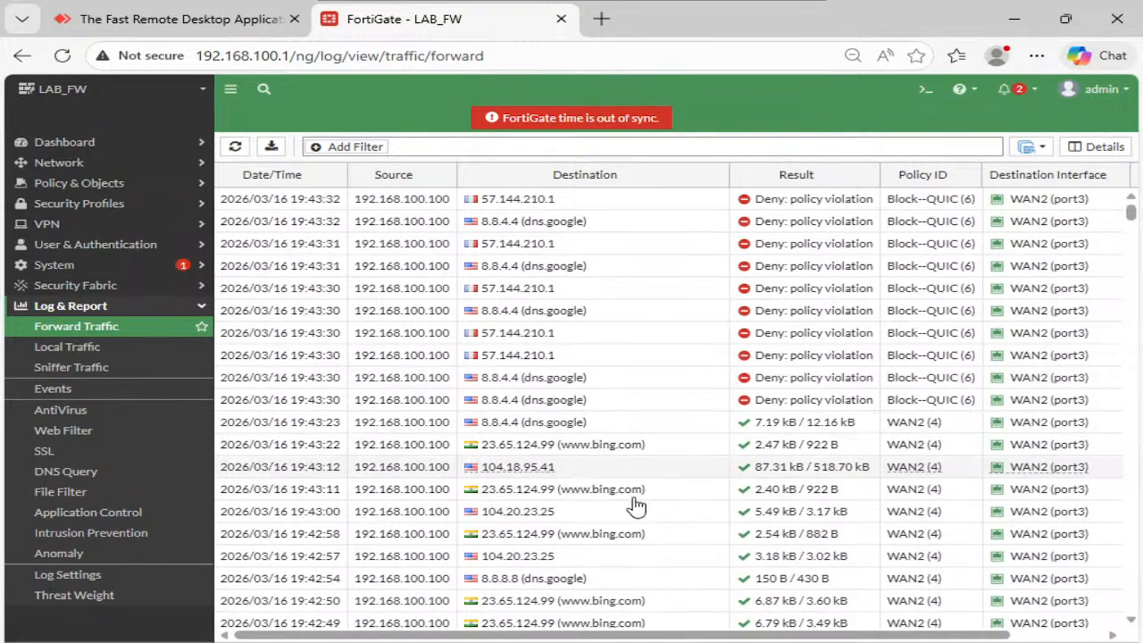
# - Reload the Facebook page in the private window and close its tab
pyautogui.click(693, 591)
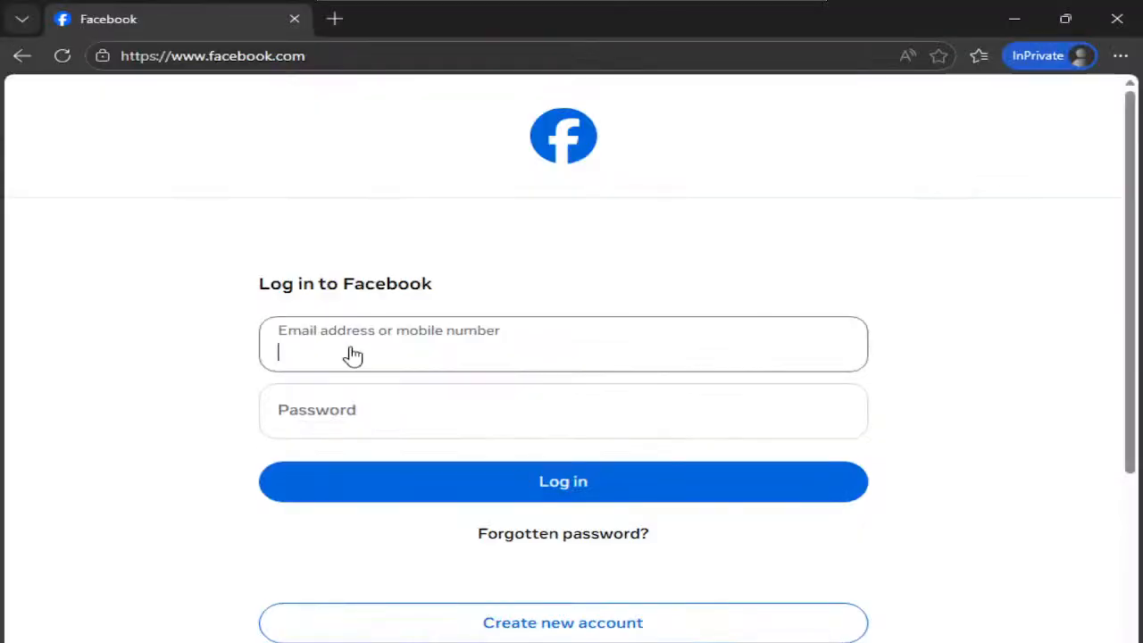
pyautogui.click(72, 61)
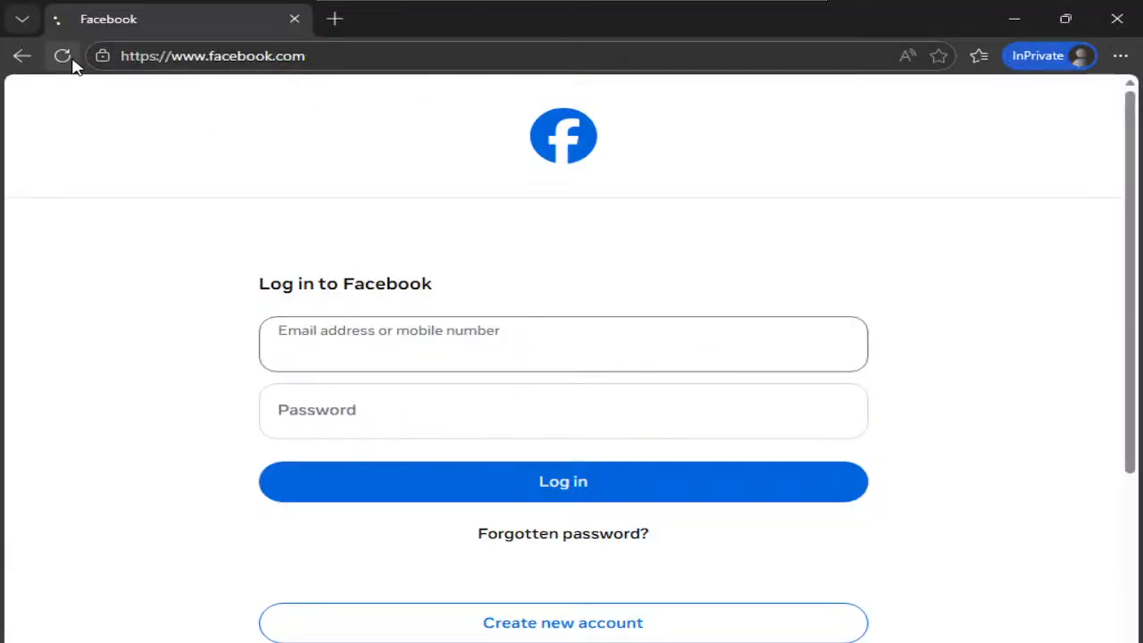
pyautogui.click(335, 19)
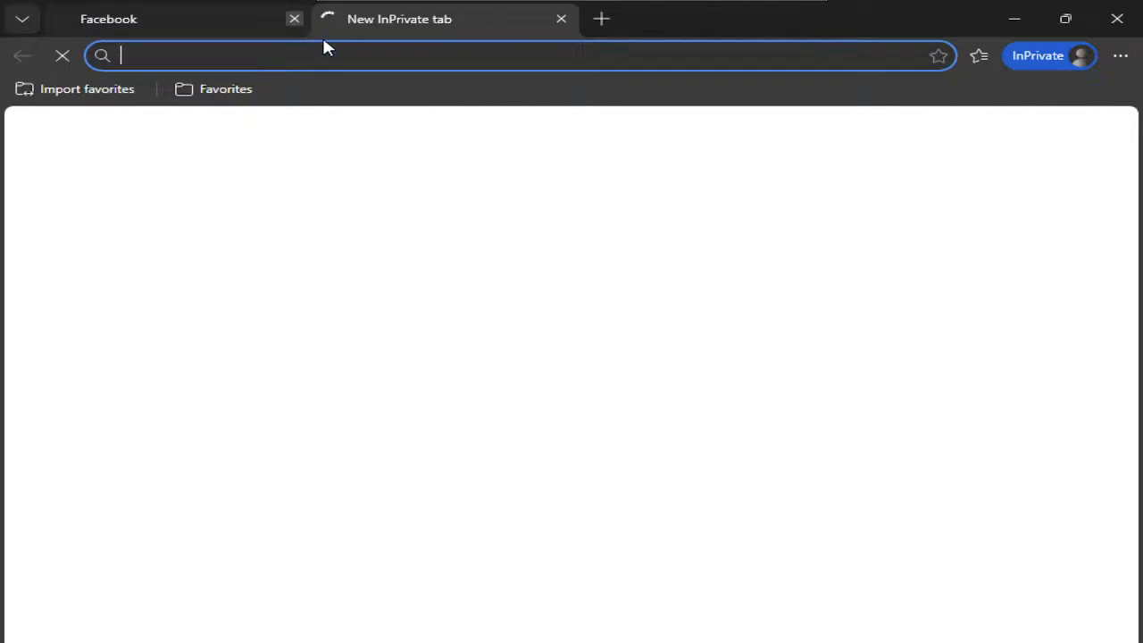
pyautogui.click(294, 19)
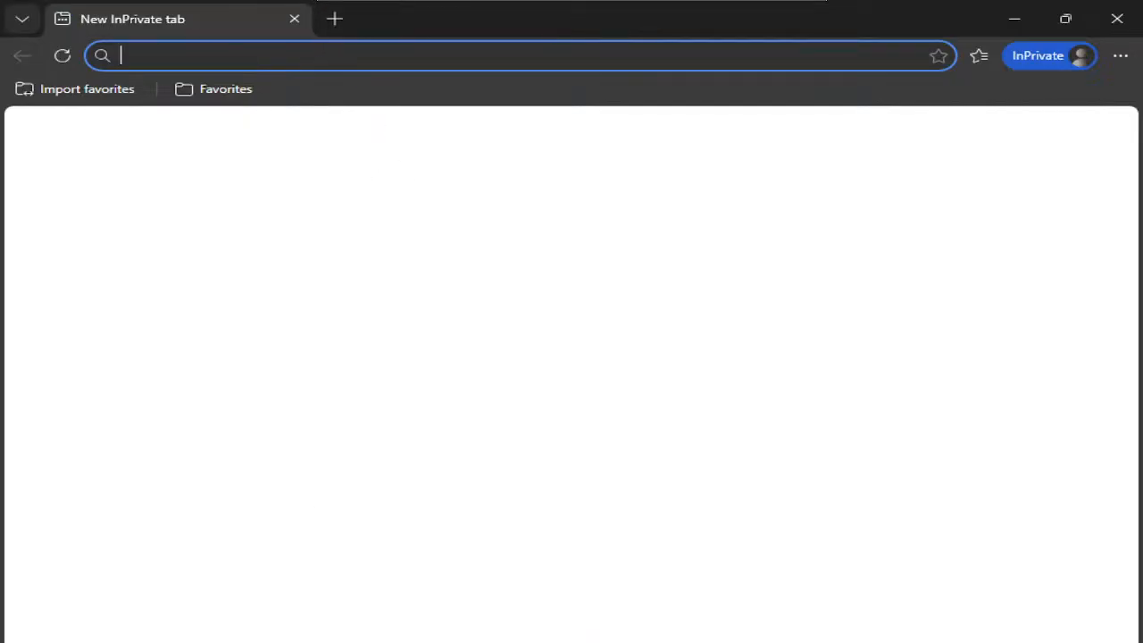
pyautogui.click(503, 599)
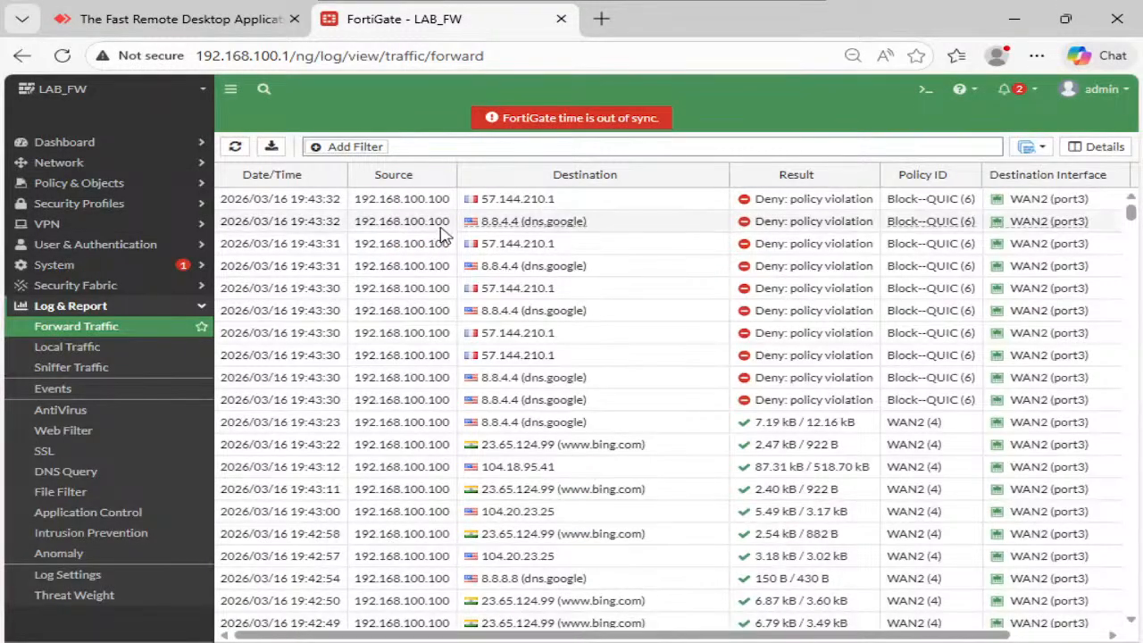
# - Search for facebook in a new tab and open the Facebook result
pyautogui.hotkey('ctrl', 't')
pyautogui.write('fave')
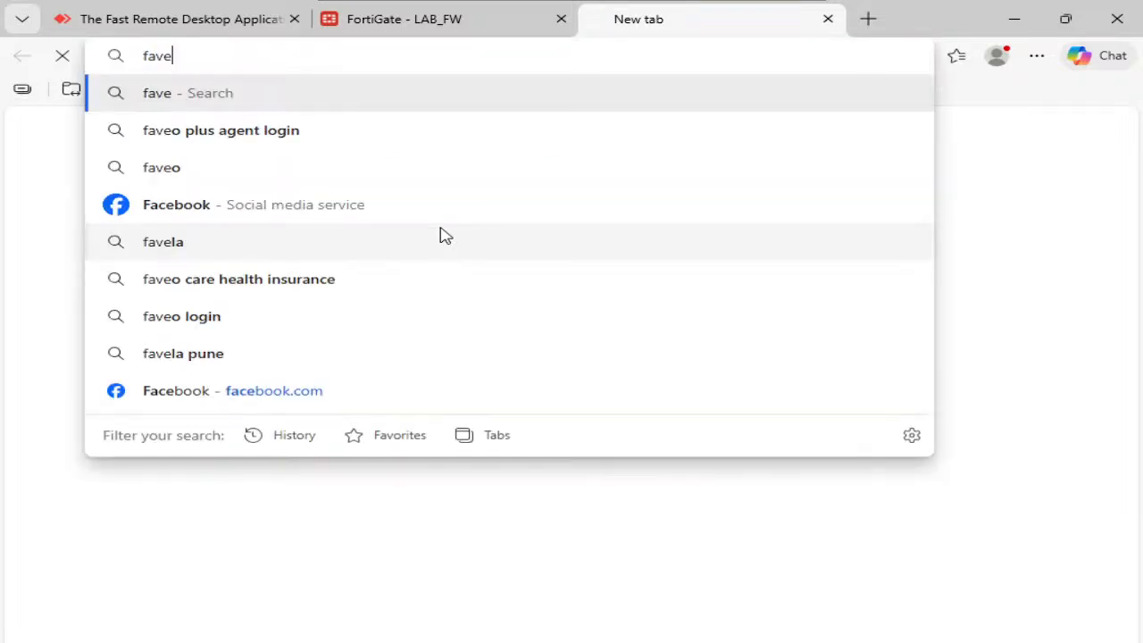
pyautogui.press('BackSpace')
pyautogui.press('BackSpace')
pyautogui.write('ce')
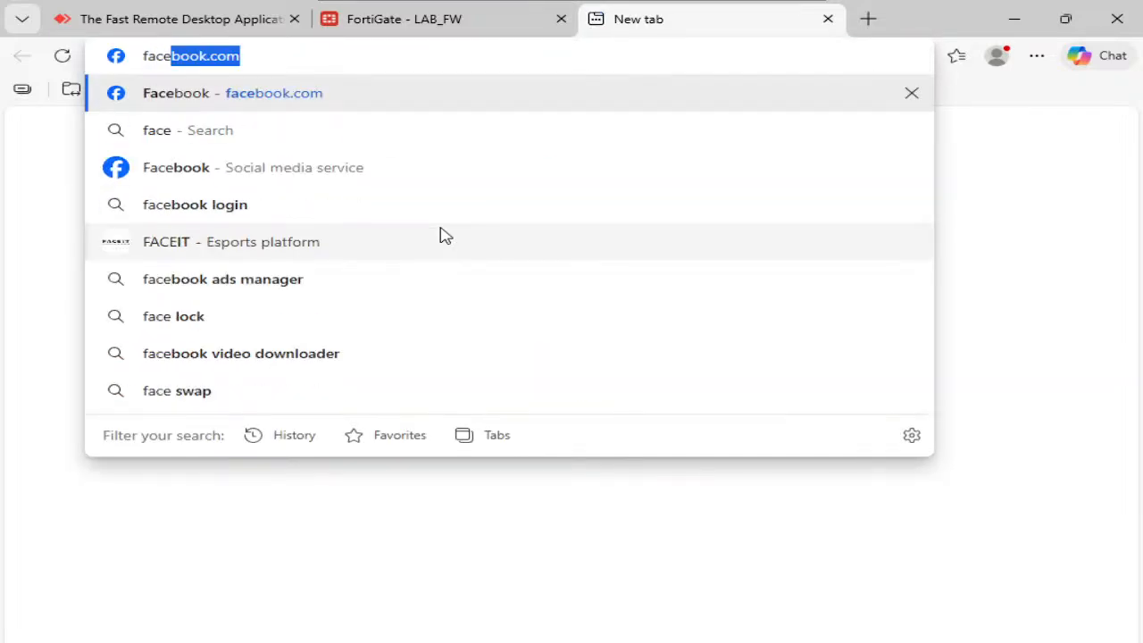
pyautogui.write('book')
pyautogui.press('Return')
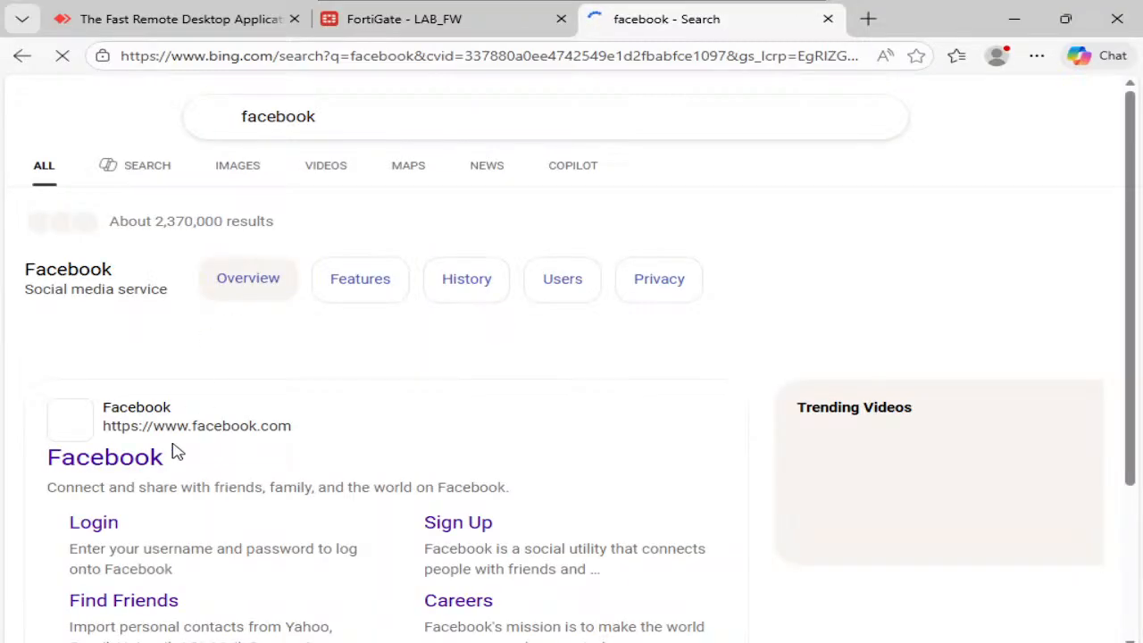
pyautogui.click(134, 459)
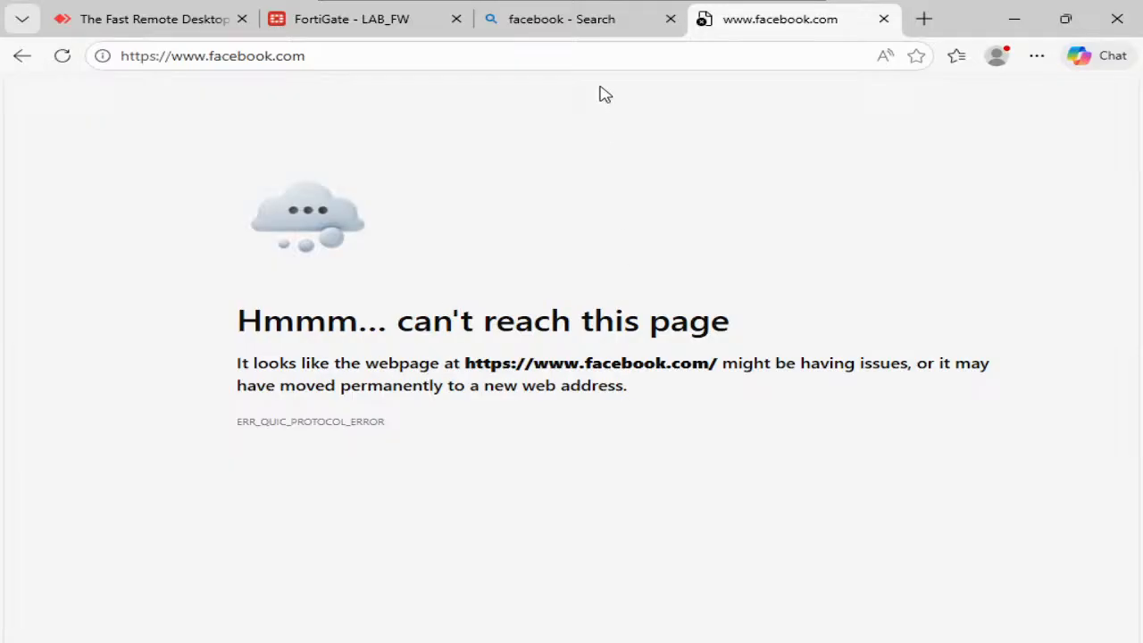
# - Load and reload facebook.com without www, confirming it can't be reached
pyautogui.click(612, 63)
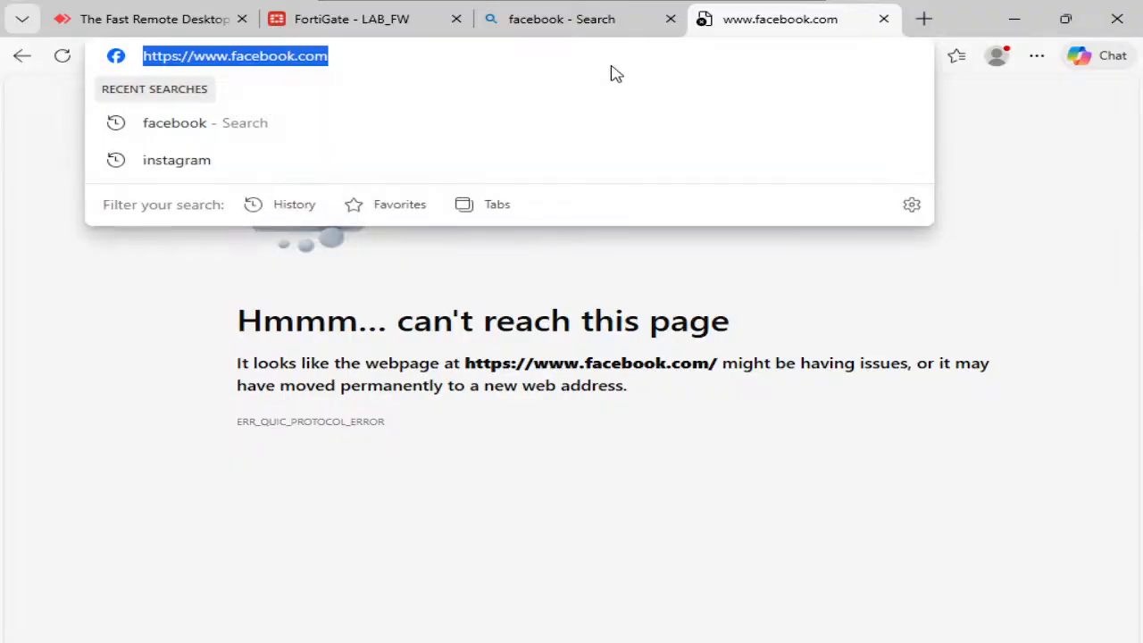
pyautogui.write('fa')
pyautogui.press('Return')
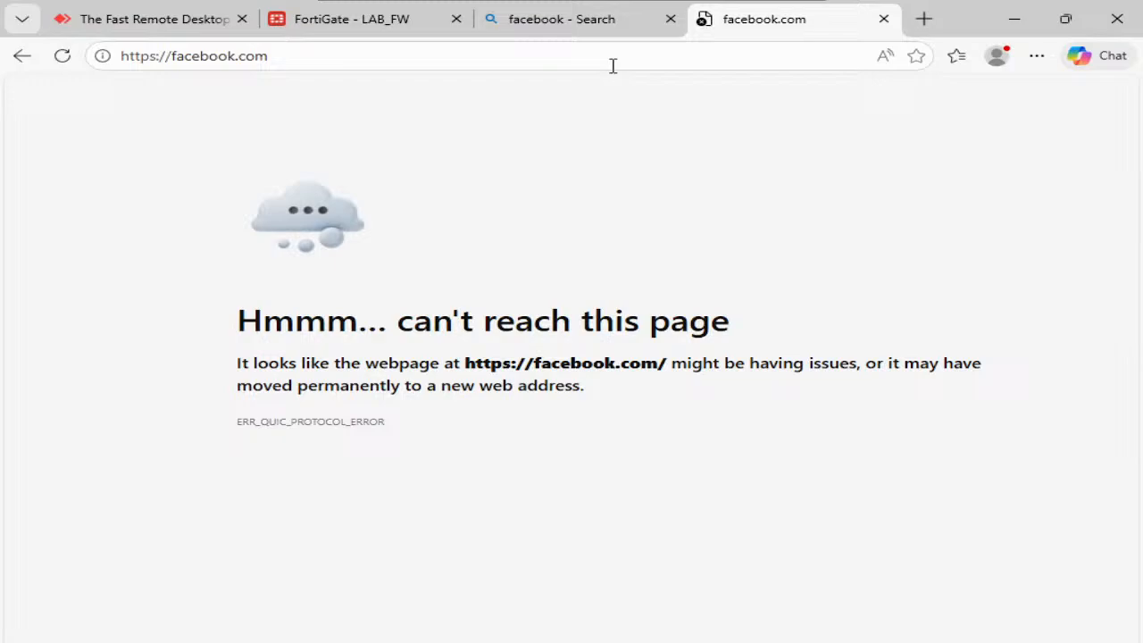
pyautogui.press('F5')
pyautogui.click(387, 25)
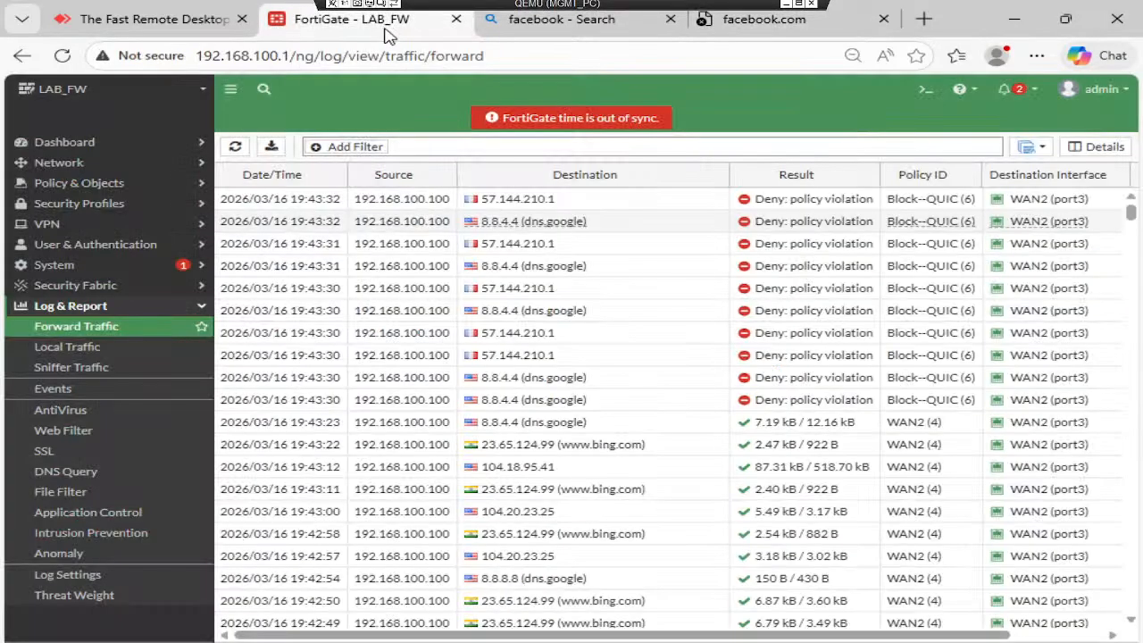
# - Refresh the Forward Traffic log and review the Web Filter log's blocked facebook requests
pyautogui.click(237, 150)
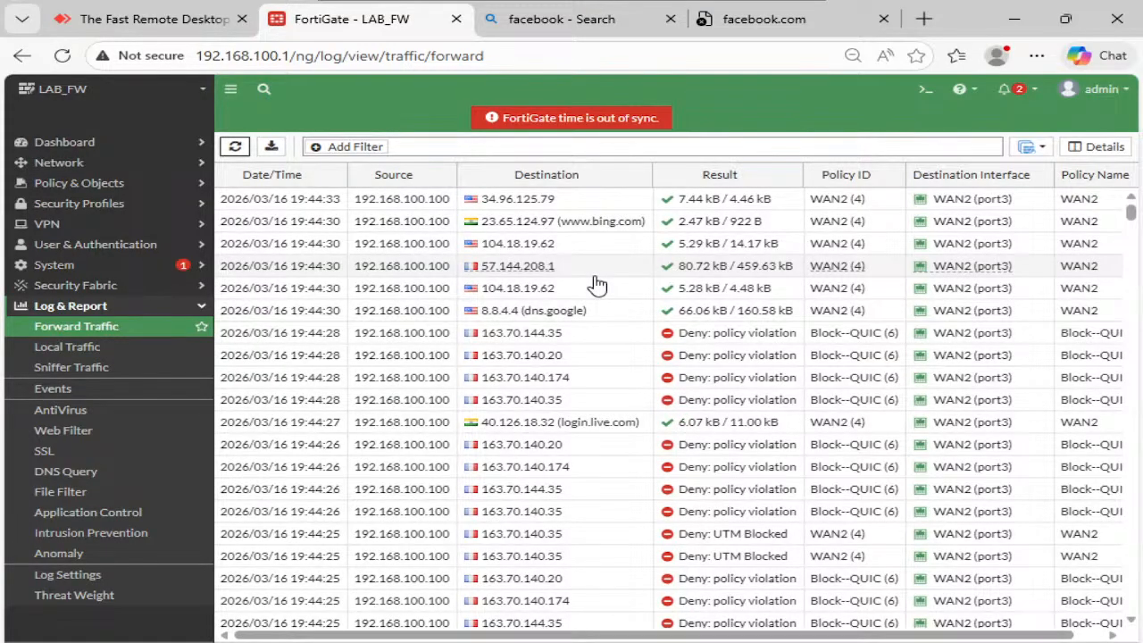
pyautogui.click(83, 432)
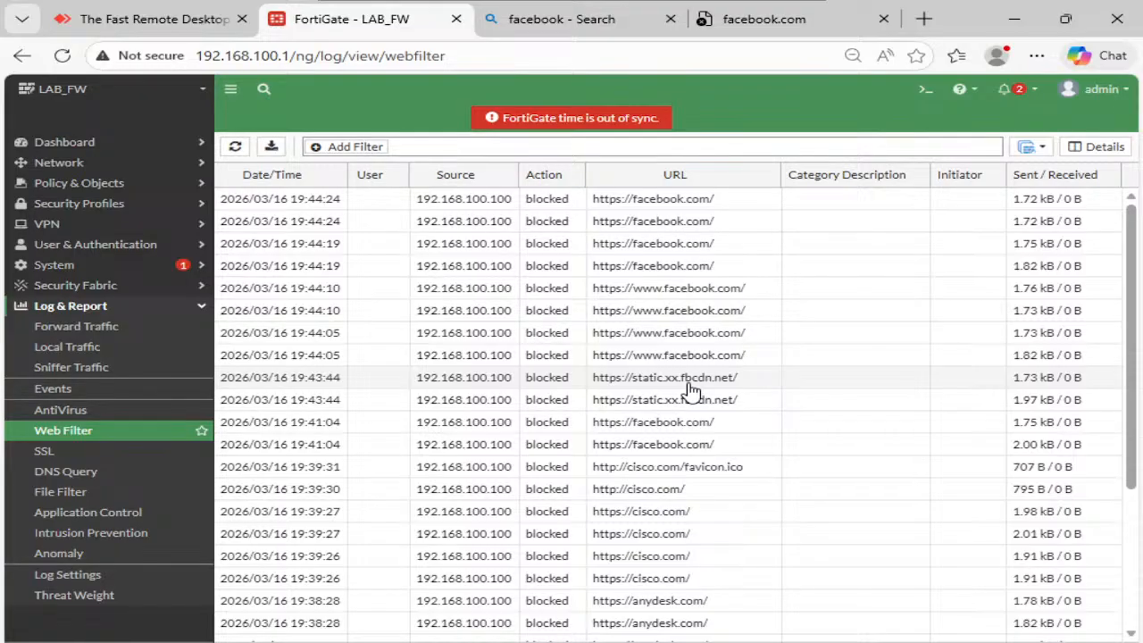
pyautogui.moveTo(779, 45)
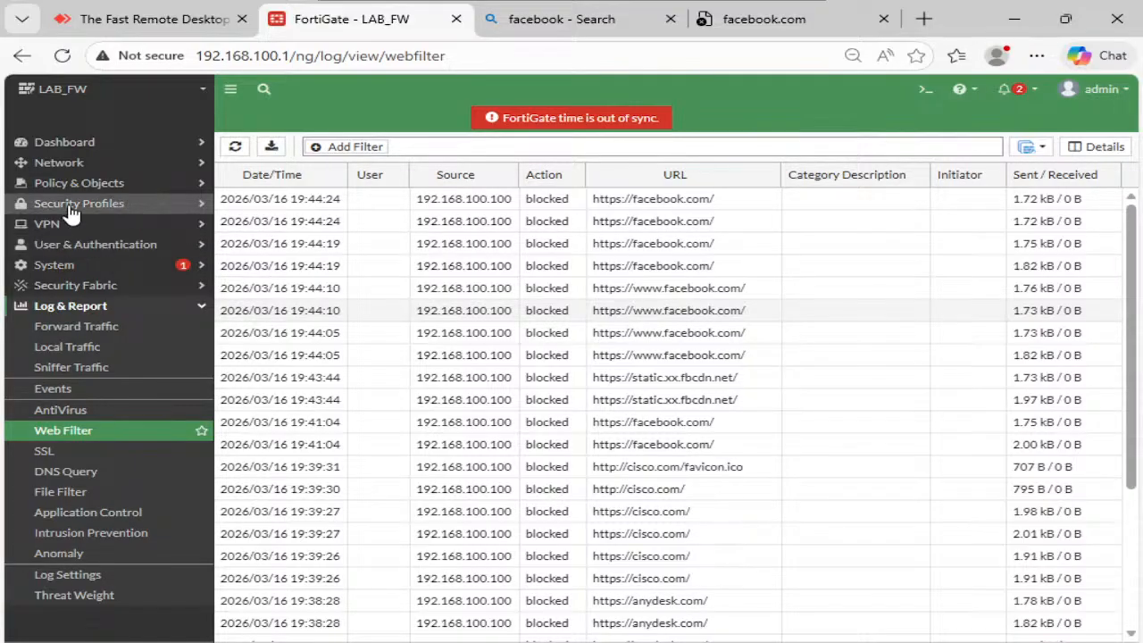
pyautogui.click(91, 287)
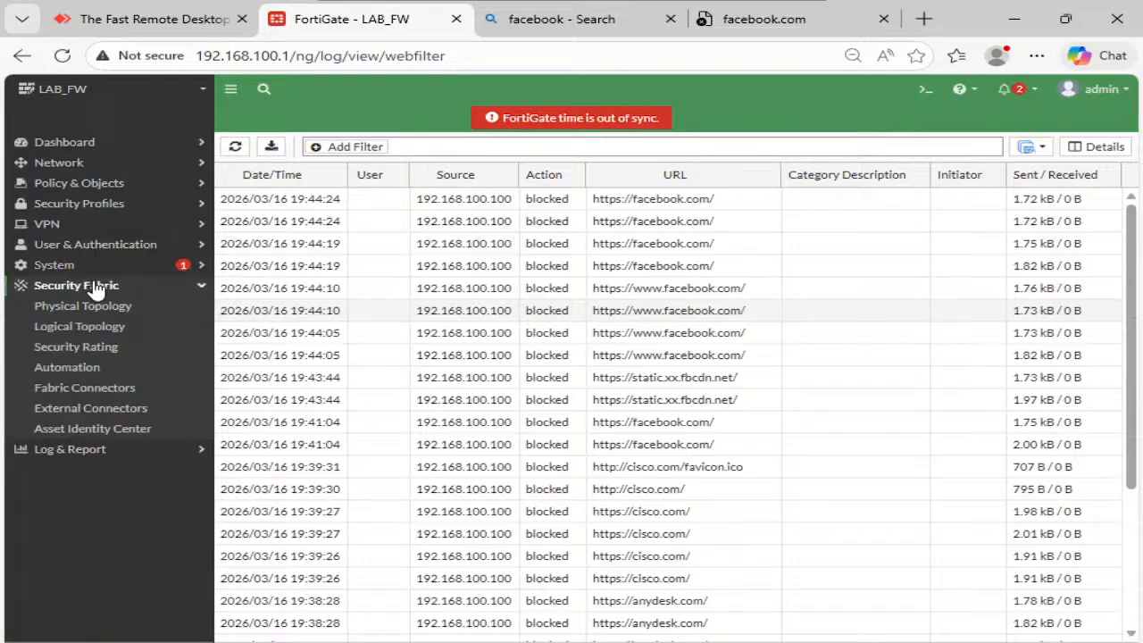
# - Reopen the Web-Filter profile for editing to review its five blocked URL patterns
pyautogui.click(107, 210)
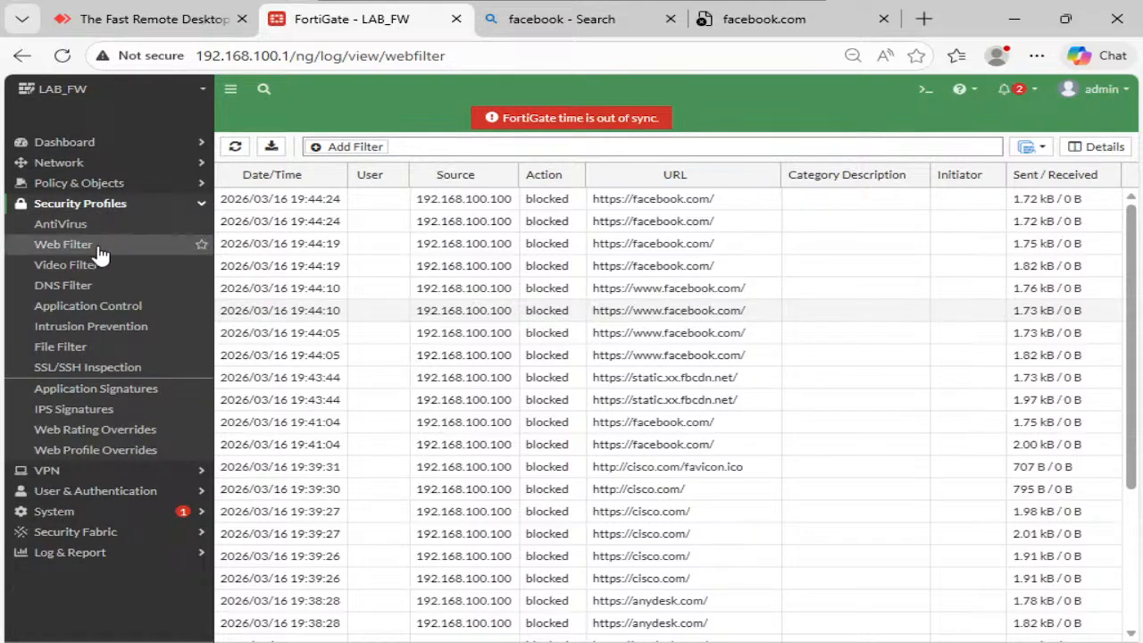
pyautogui.click(99, 250)
pyautogui.click(332, 205)
pyautogui.click(350, 148)
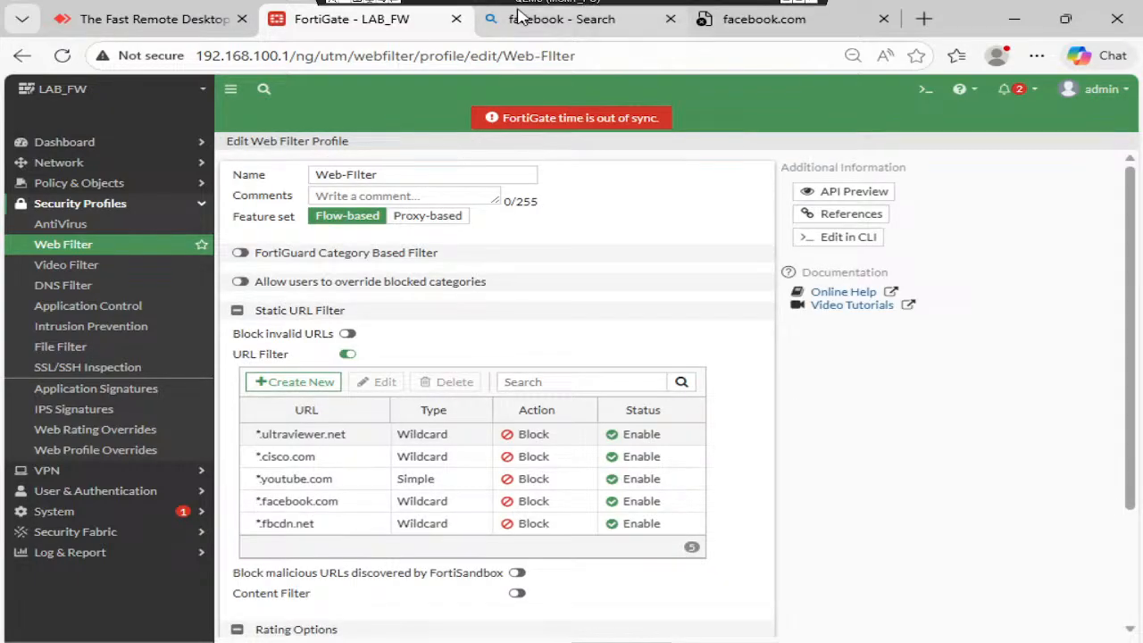
pyautogui.click(800, 5)
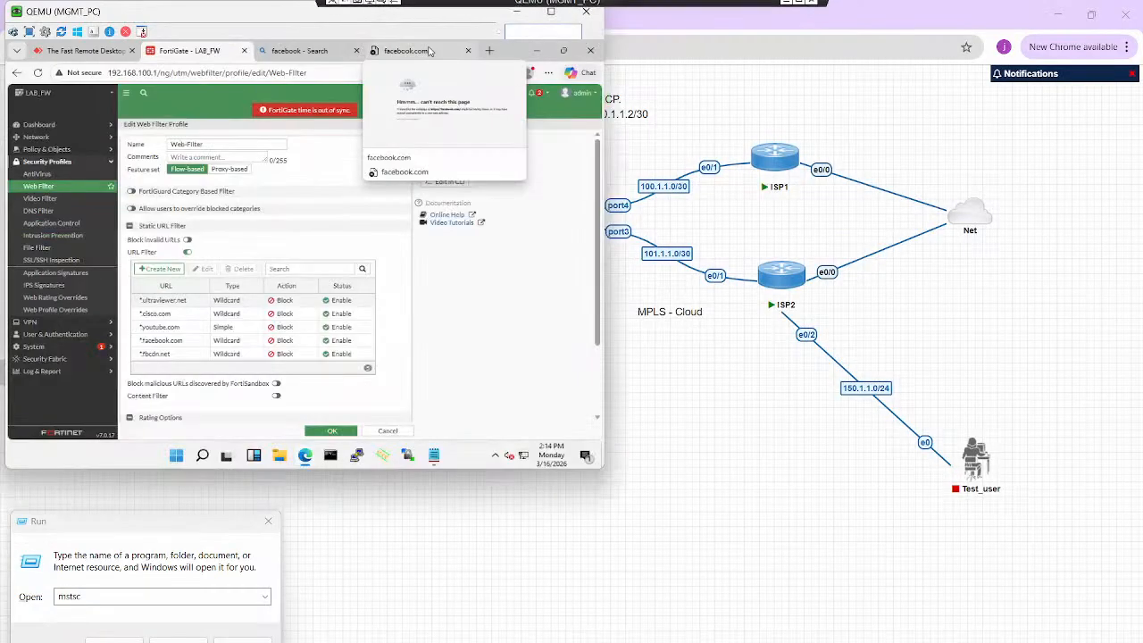
pyautogui.moveTo(357, 42); pyautogui.dragTo(525, 152)
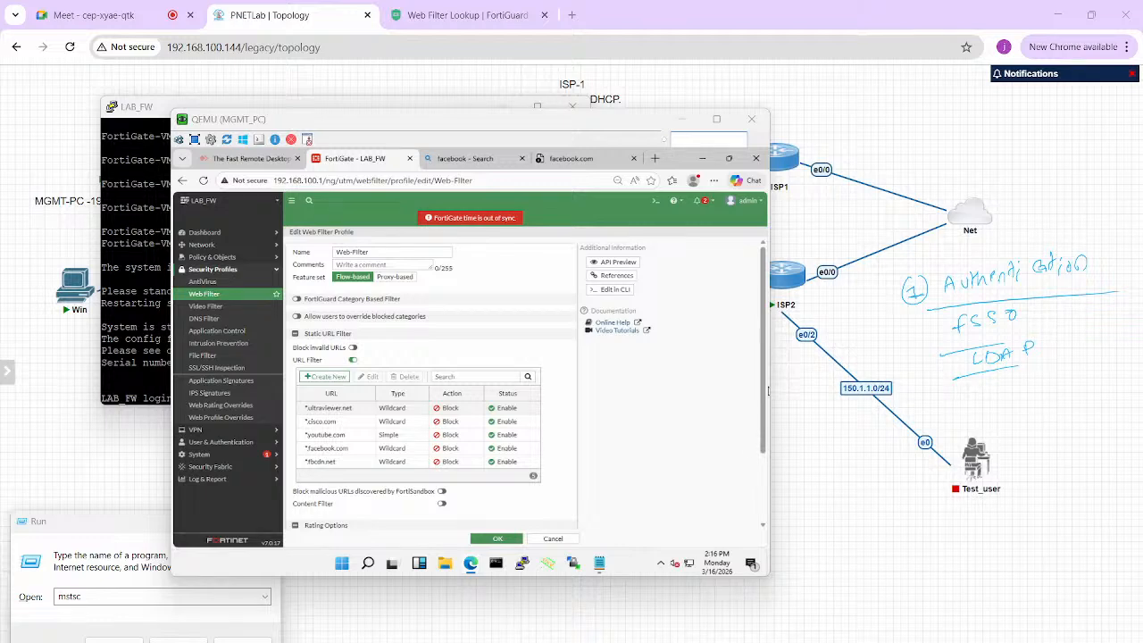
pyautogui.press('Escape')
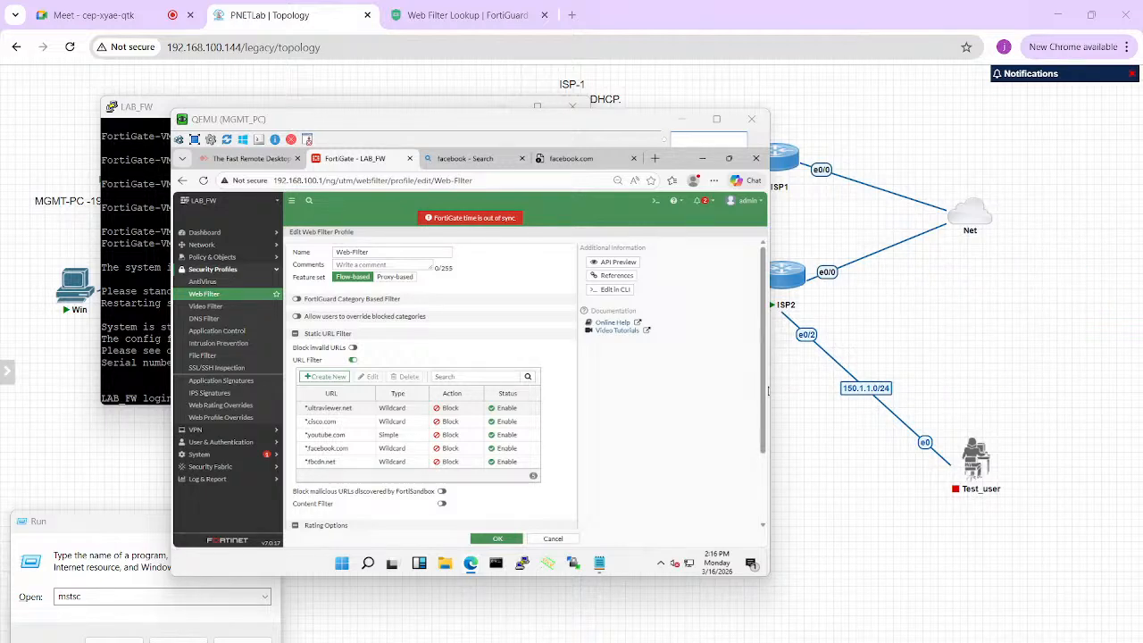
pyautogui.click(717, 119)
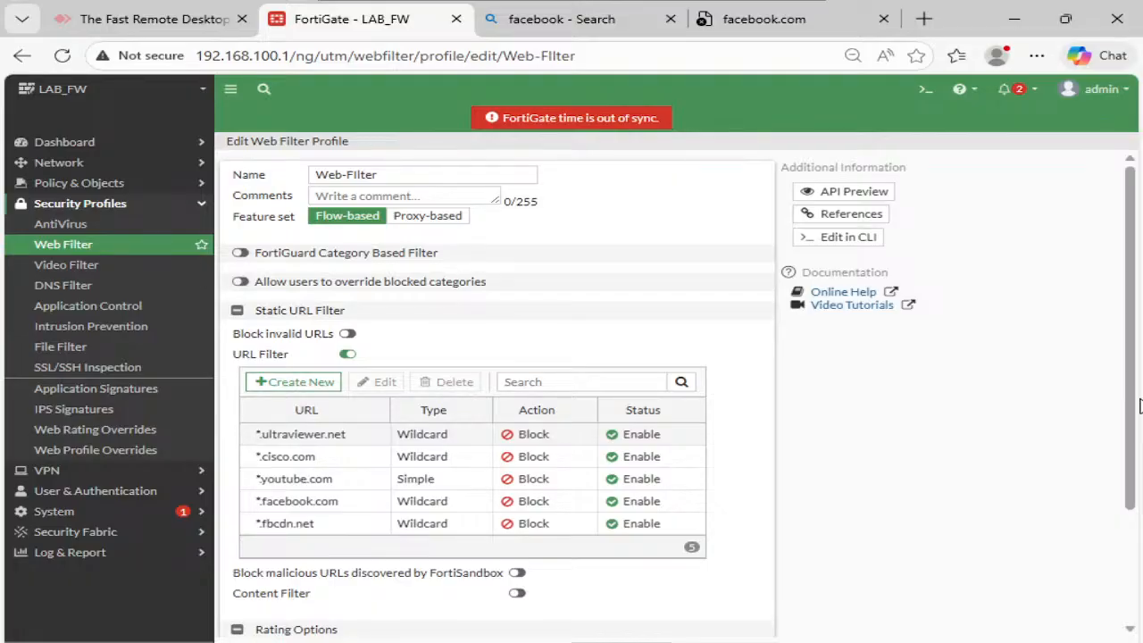
pyautogui.click(76, 248)
# - Create a new web filter profile named Override-Profile, then reopen Web-Filter for editing
pyautogui.click(258, 150)
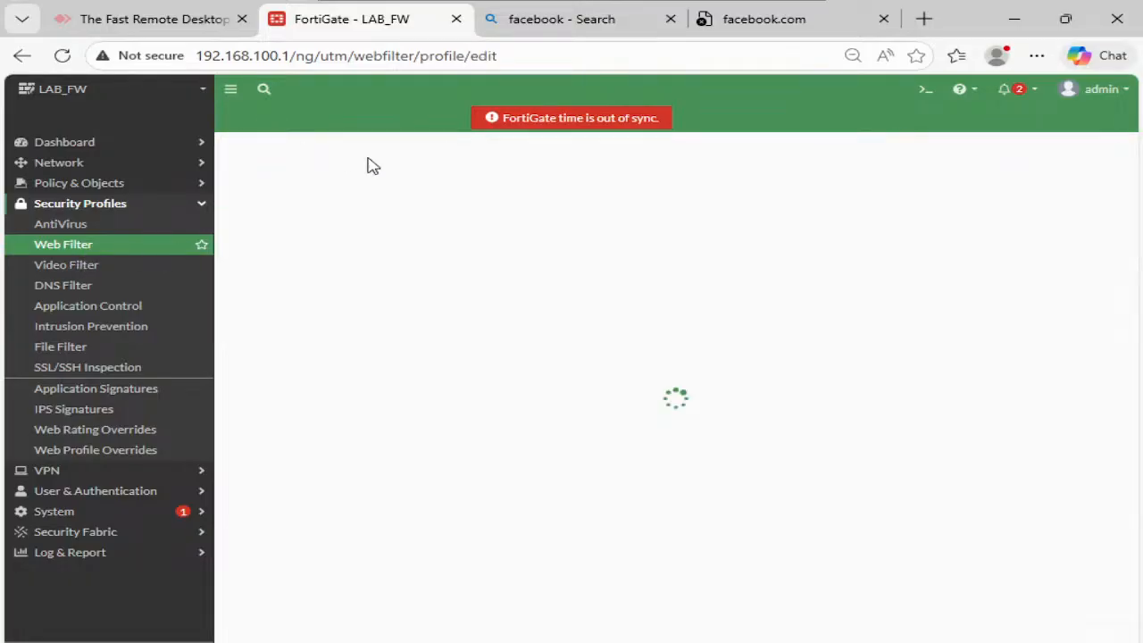
pyautogui.click(469, 175)
pyautogui.write('Override-Profile')
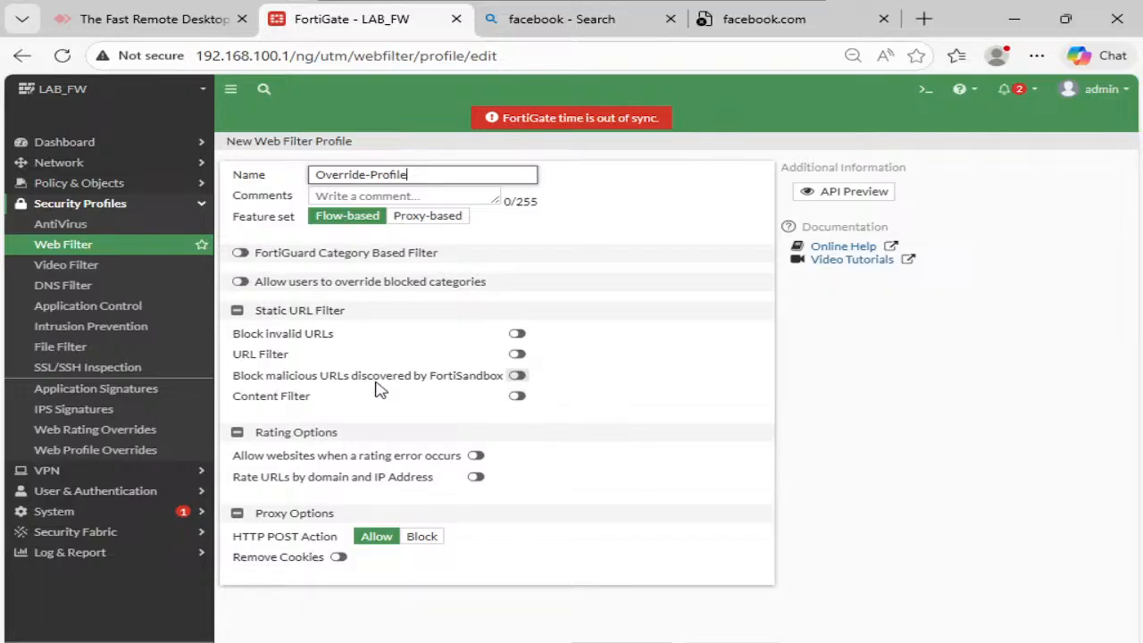
pyautogui.click(625, 638)
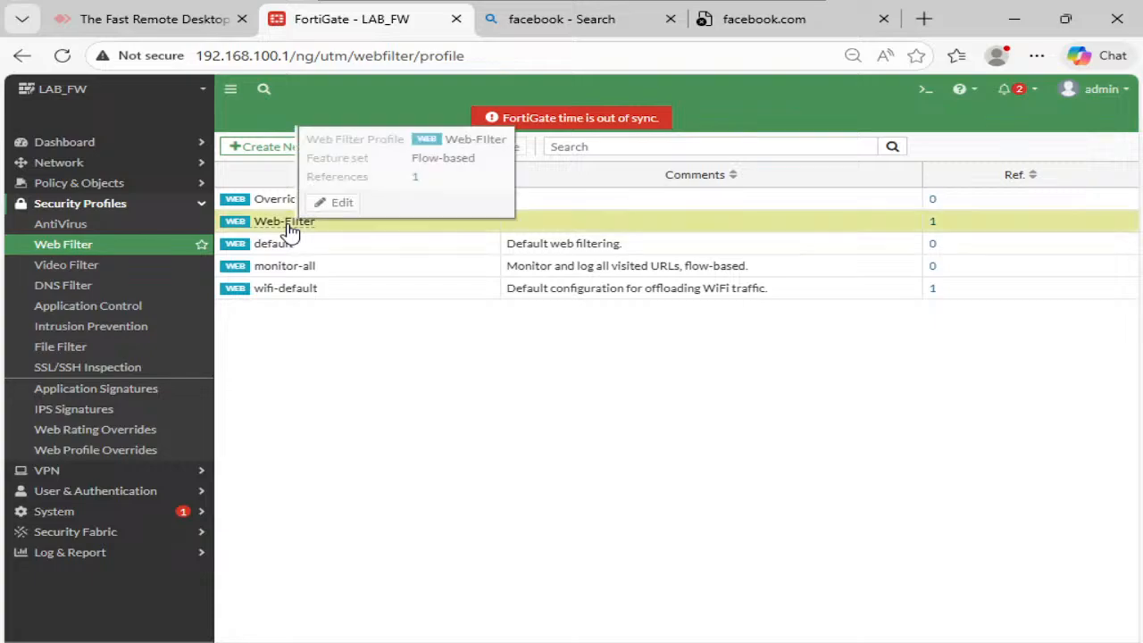
pyautogui.click(354, 146)
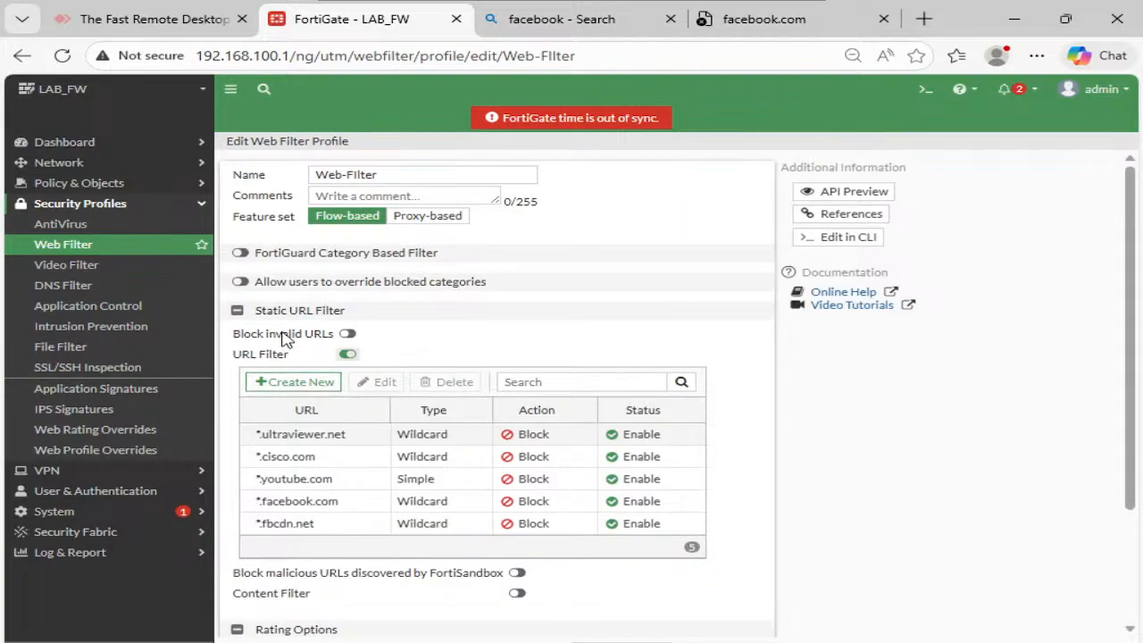
# - Allow the Auth-users group to override blocked categories by switching to Override-Profile
pyautogui.click(241, 282)
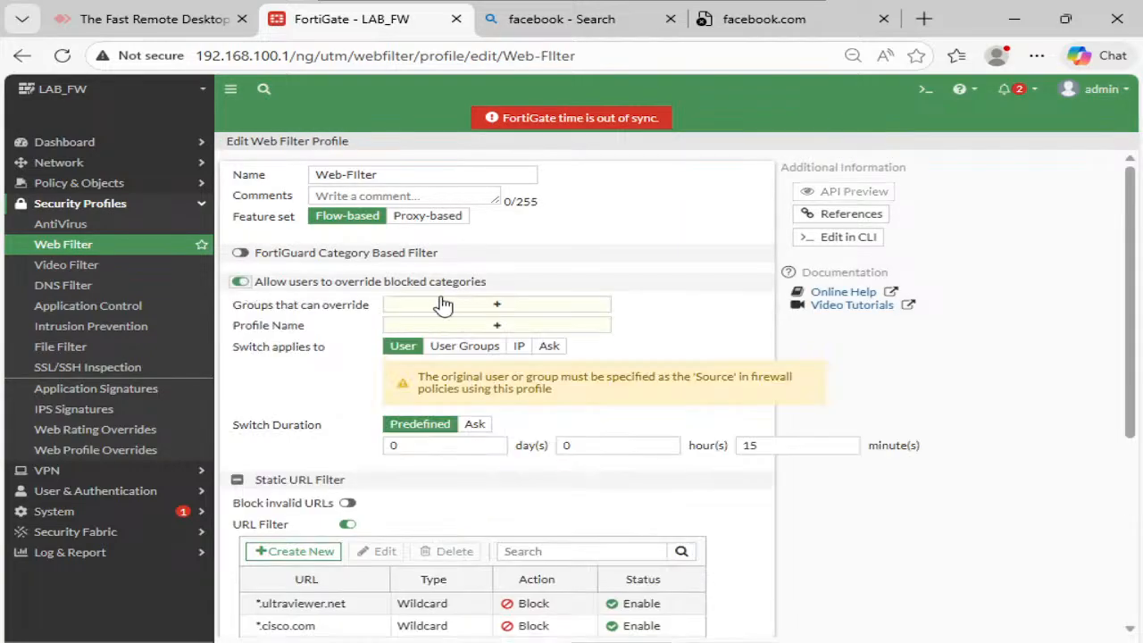
pyautogui.click(498, 306)
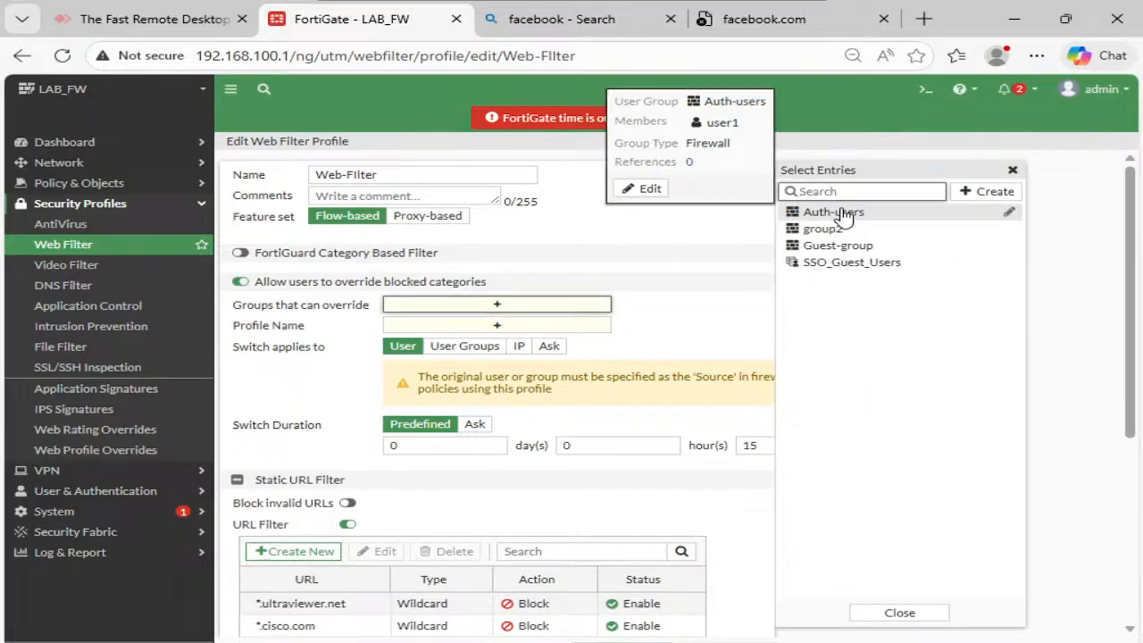
pyautogui.click(833, 213)
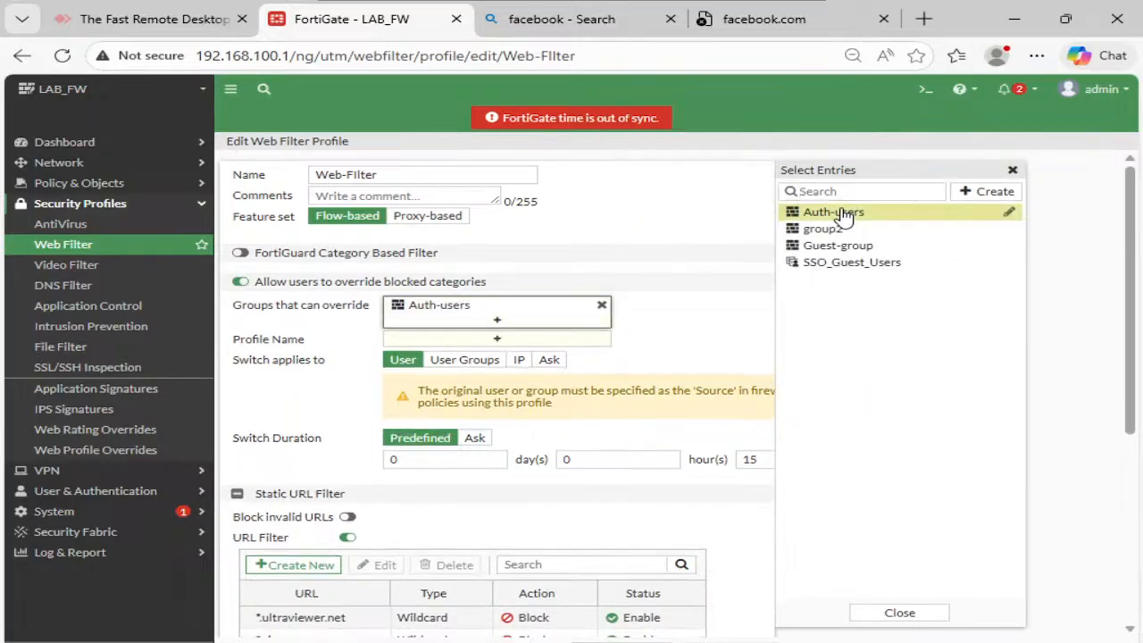
pyautogui.click(684, 270)
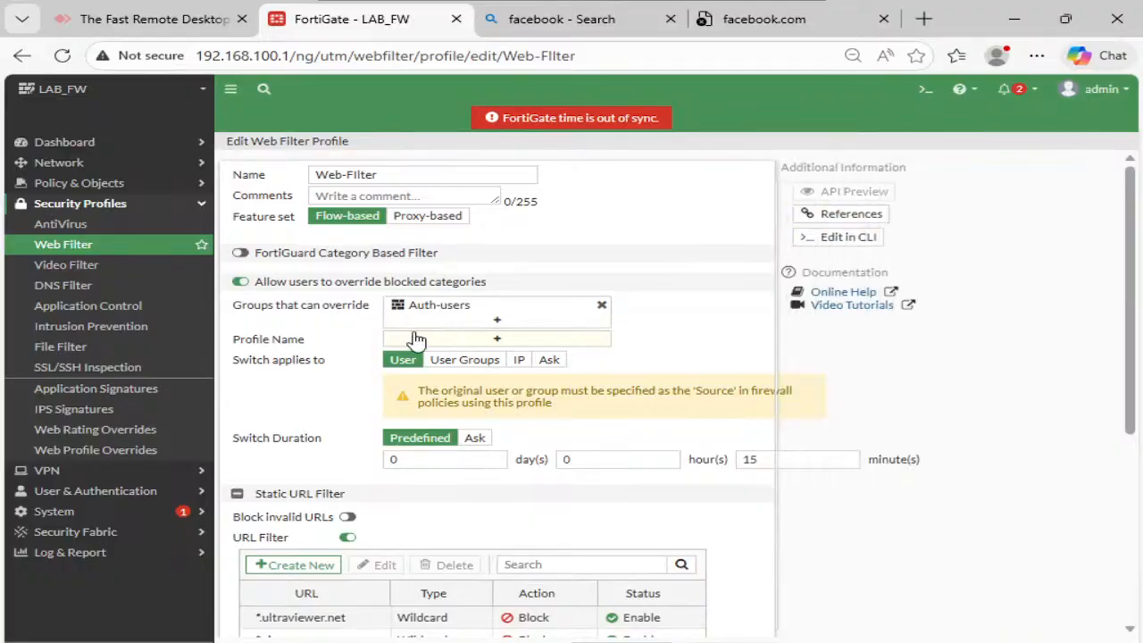
pyautogui.click(494, 338)
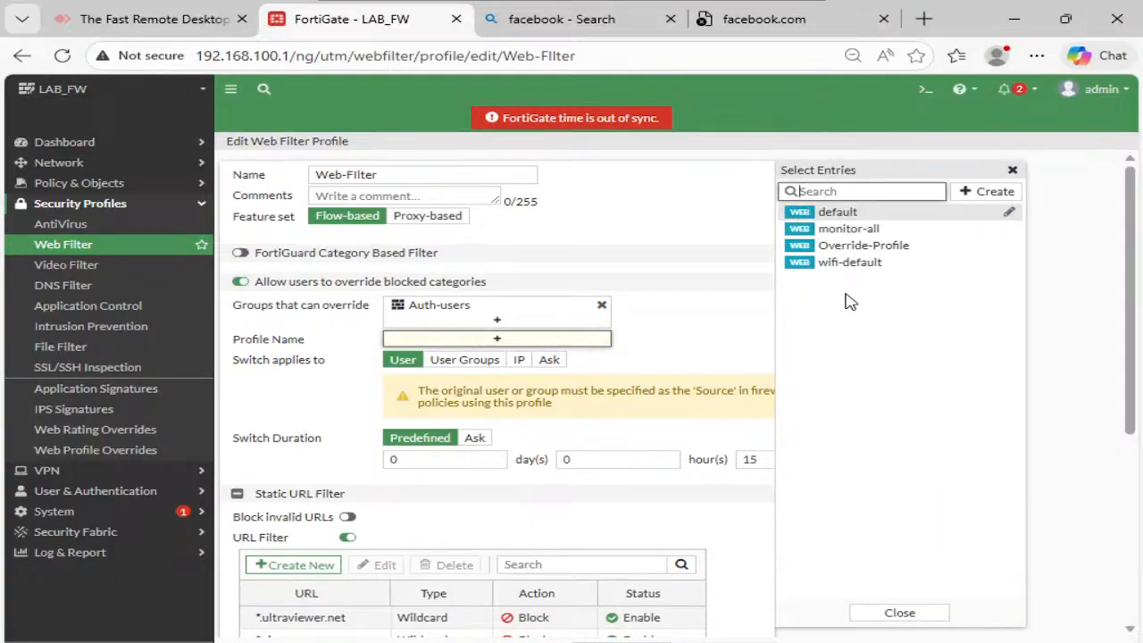
pyautogui.click(871, 251)
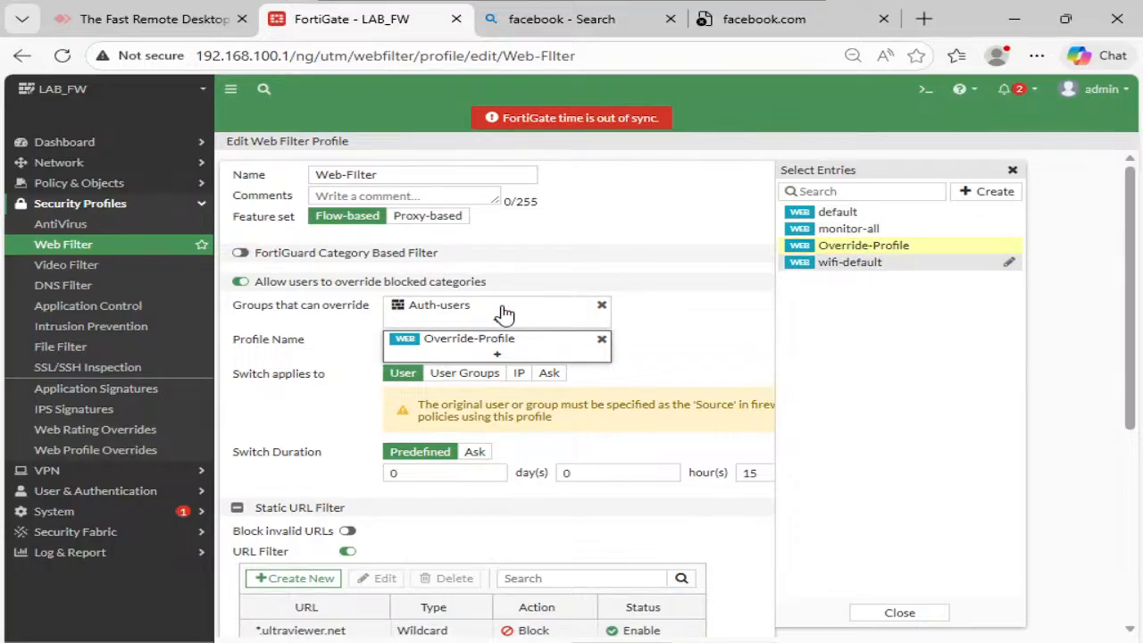
# - Make the override apply per IP address with a 1-hour duration
pyautogui.moveTo(438, 308)
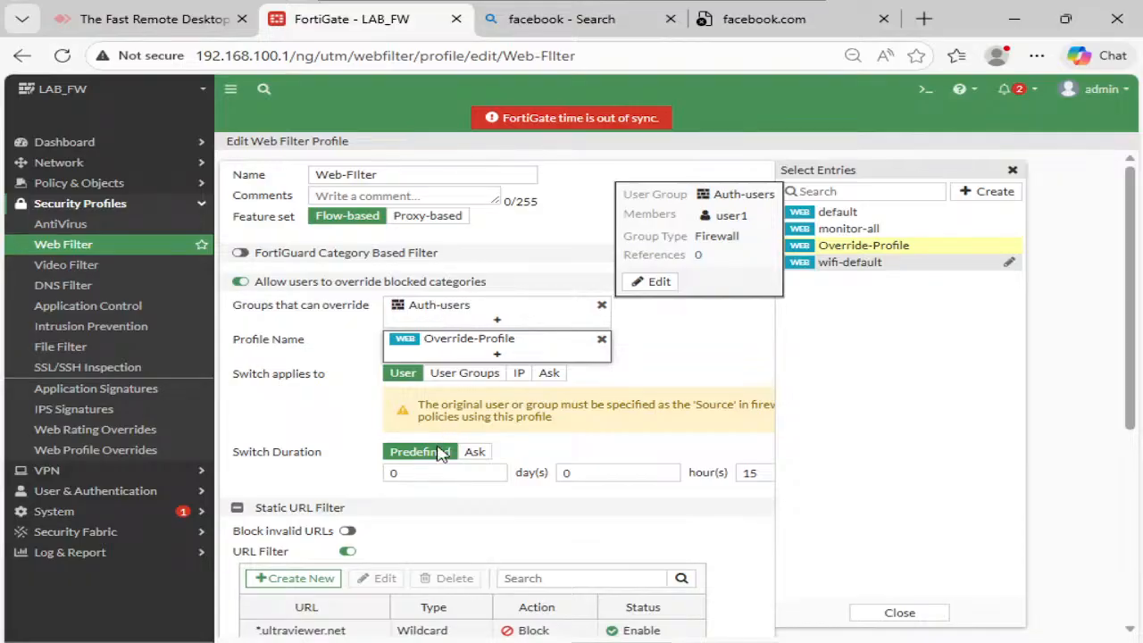
pyautogui.click(519, 375)
pyautogui.click(449, 418)
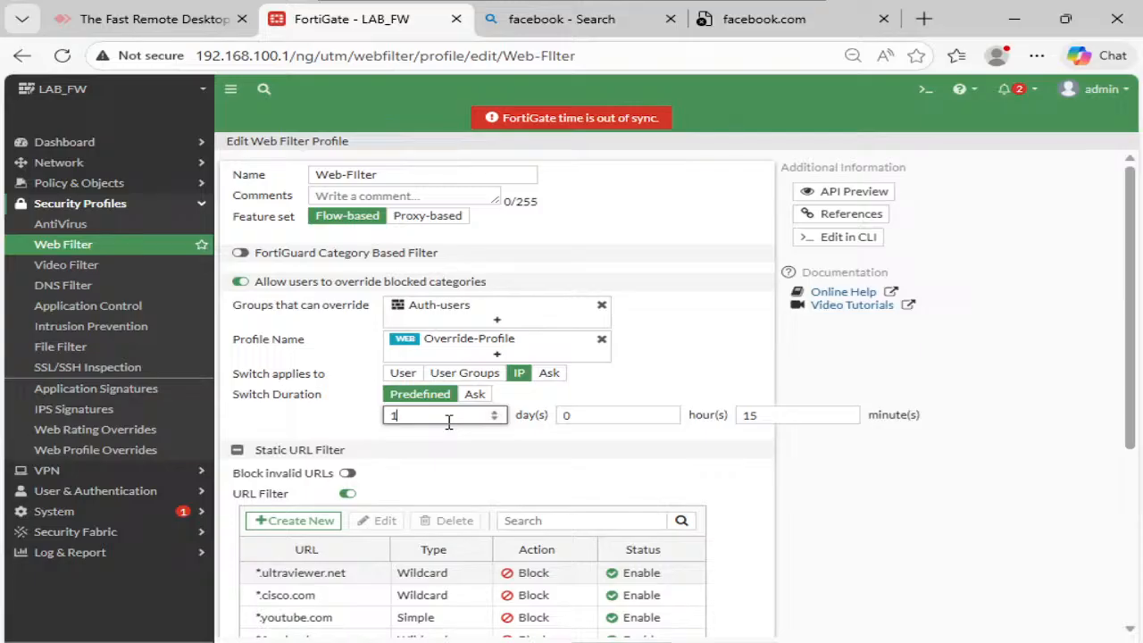
pyautogui.click(602, 419)
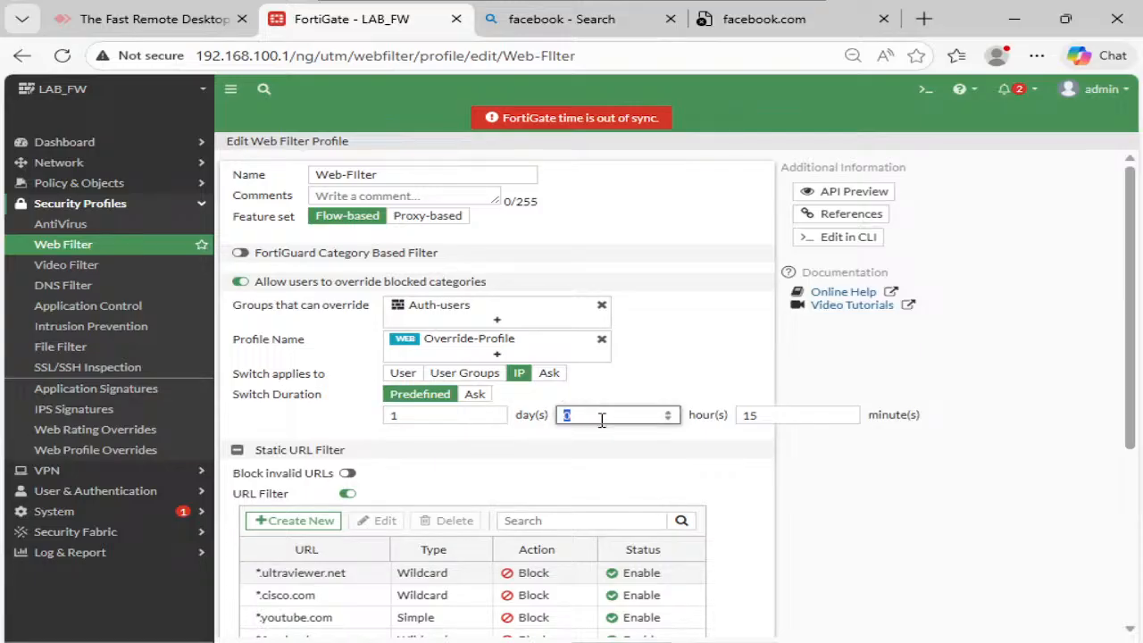
pyautogui.write('1')
pyautogui.click(568, 444)
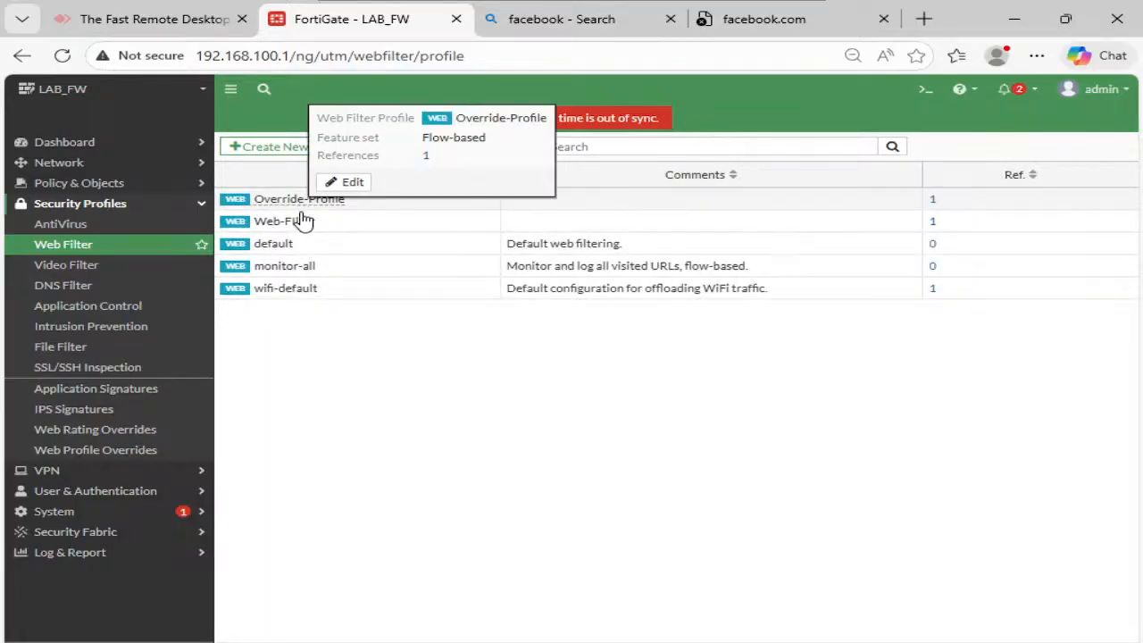
pyautogui.moveTo(309, 228)
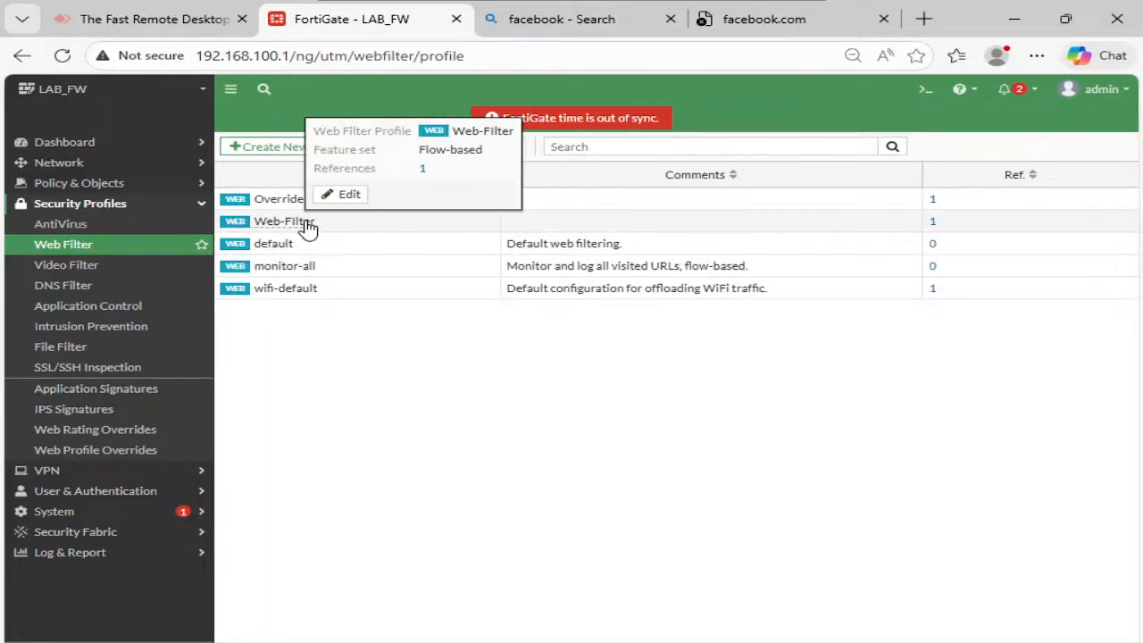
pyautogui.click(150, 184)
pyautogui.click(81, 204)
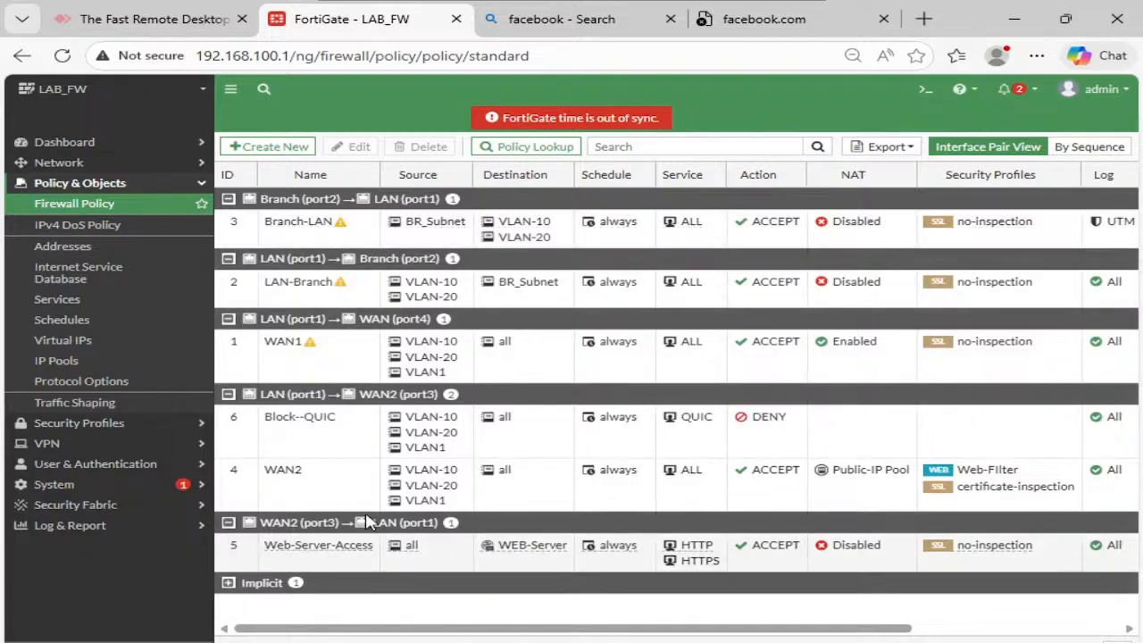
# - Add the Auth-users group to the WAN2 policy's sources and save the policy
pyautogui.click(326, 486)
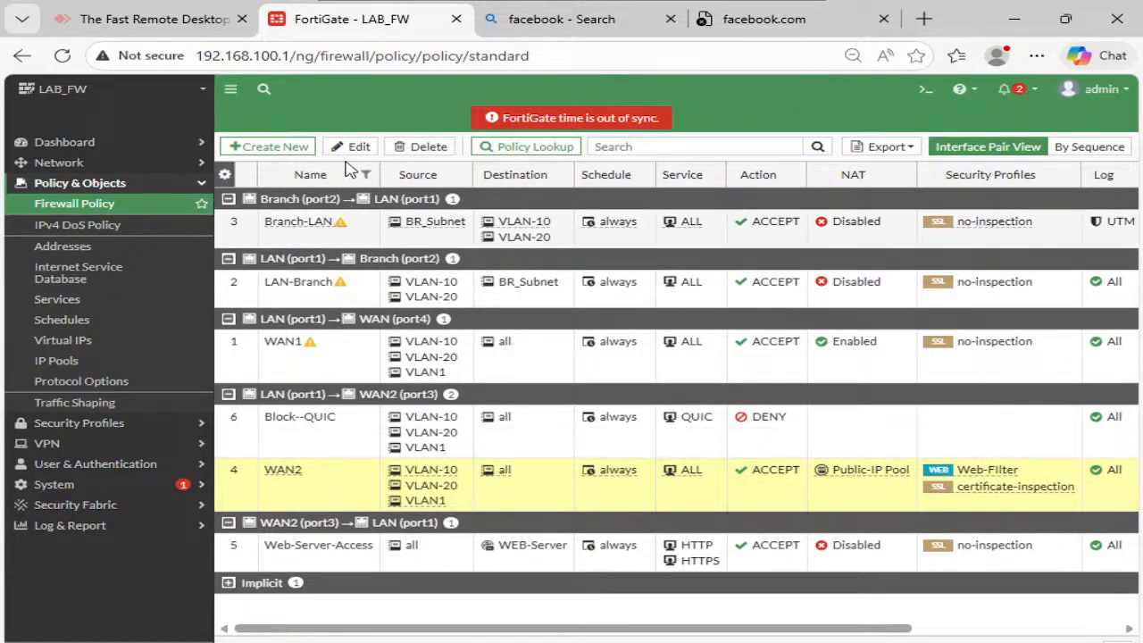
pyautogui.click(348, 147)
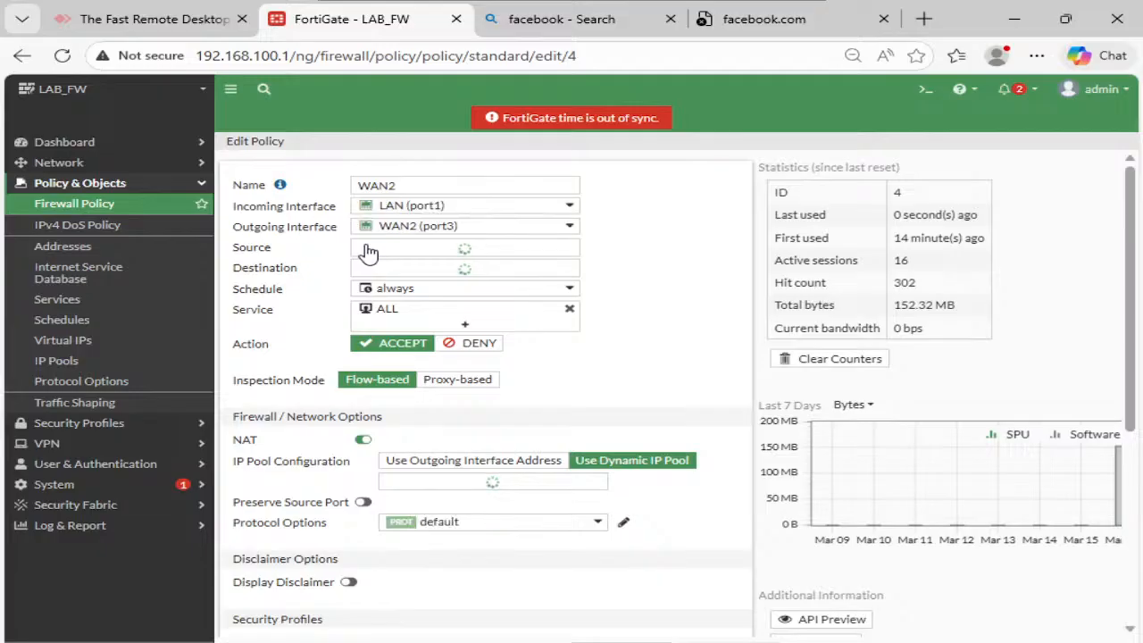
pyautogui.scroll(-3, 476, 415)
pyautogui.scroll(2, 475, 415)
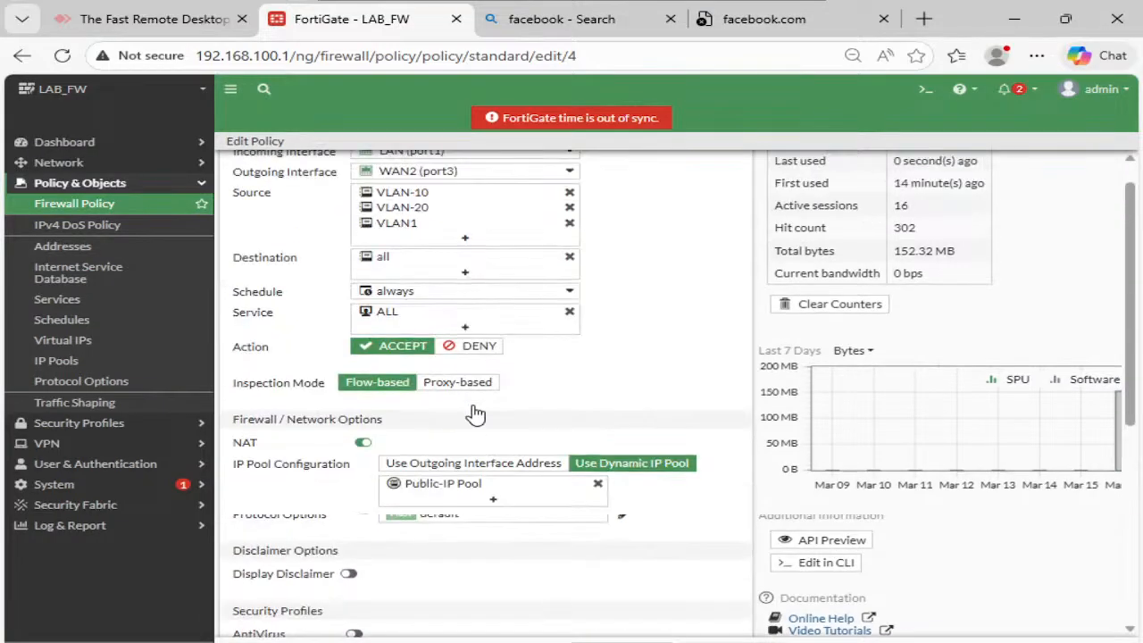
pyautogui.scroll(1, 475, 415)
pyautogui.click(511, 285)
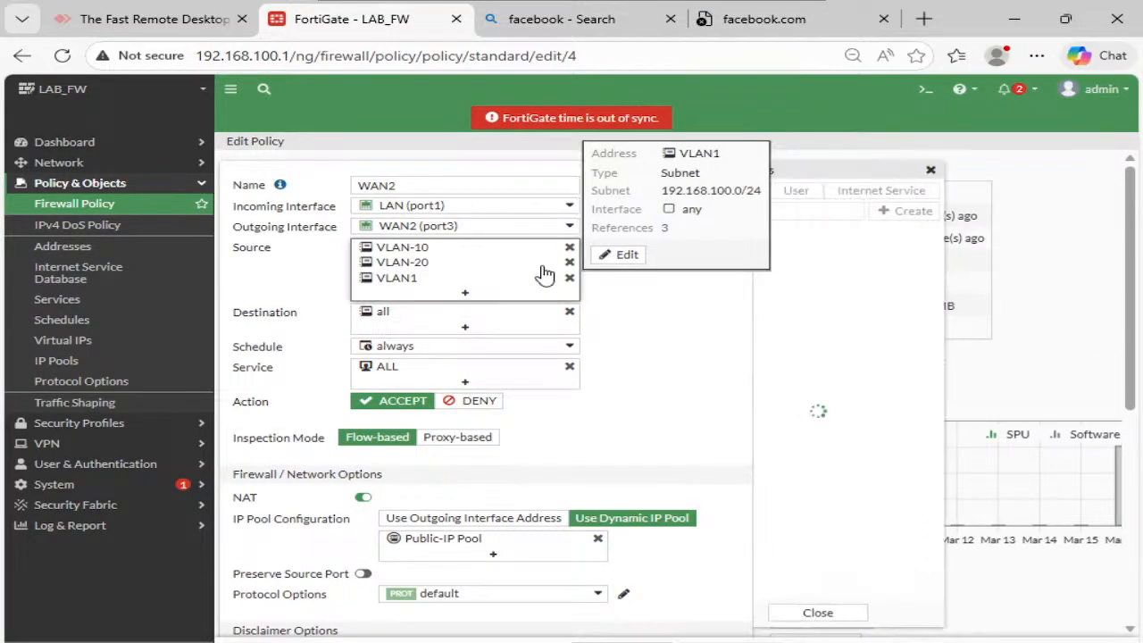
pyautogui.click(857, 192)
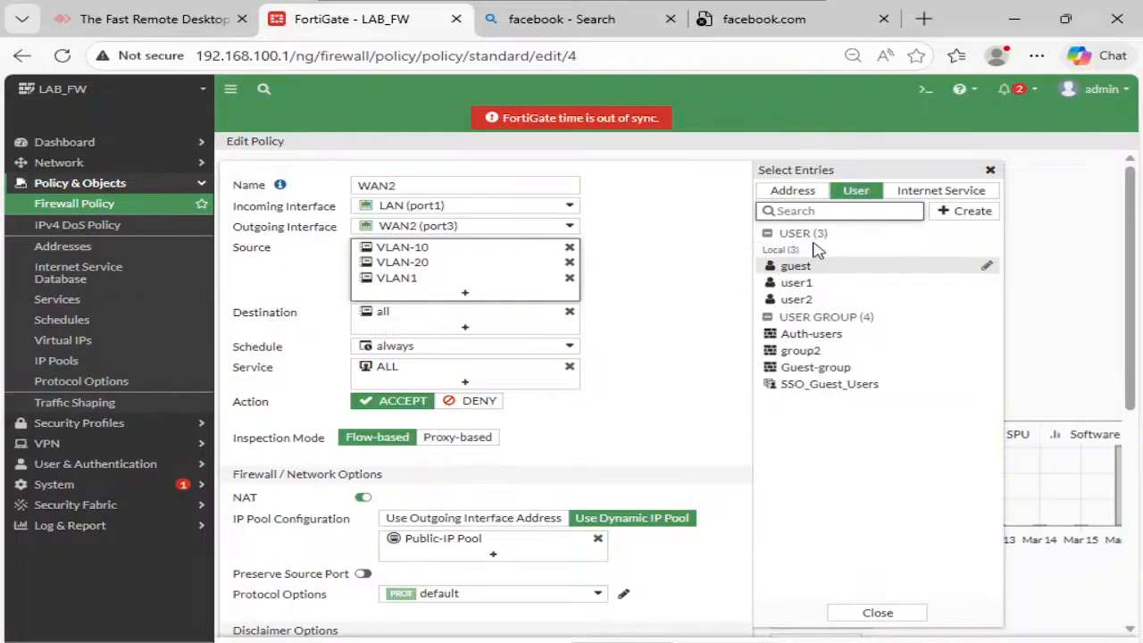
pyautogui.click(810, 334)
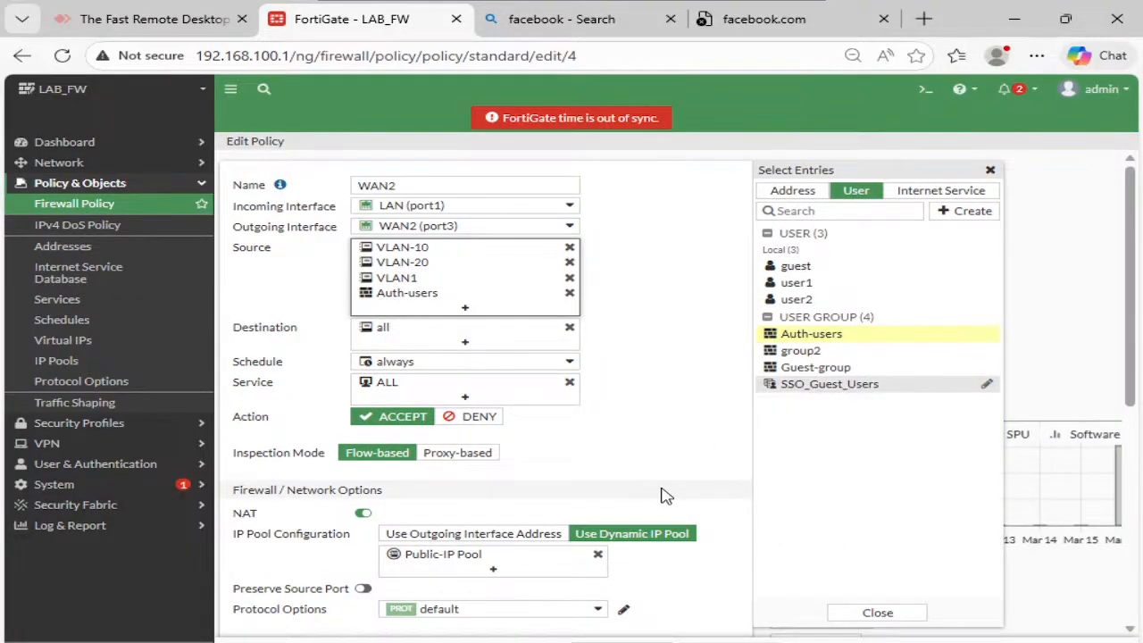
pyautogui.click(658, 492)
pyautogui.click(623, 642)
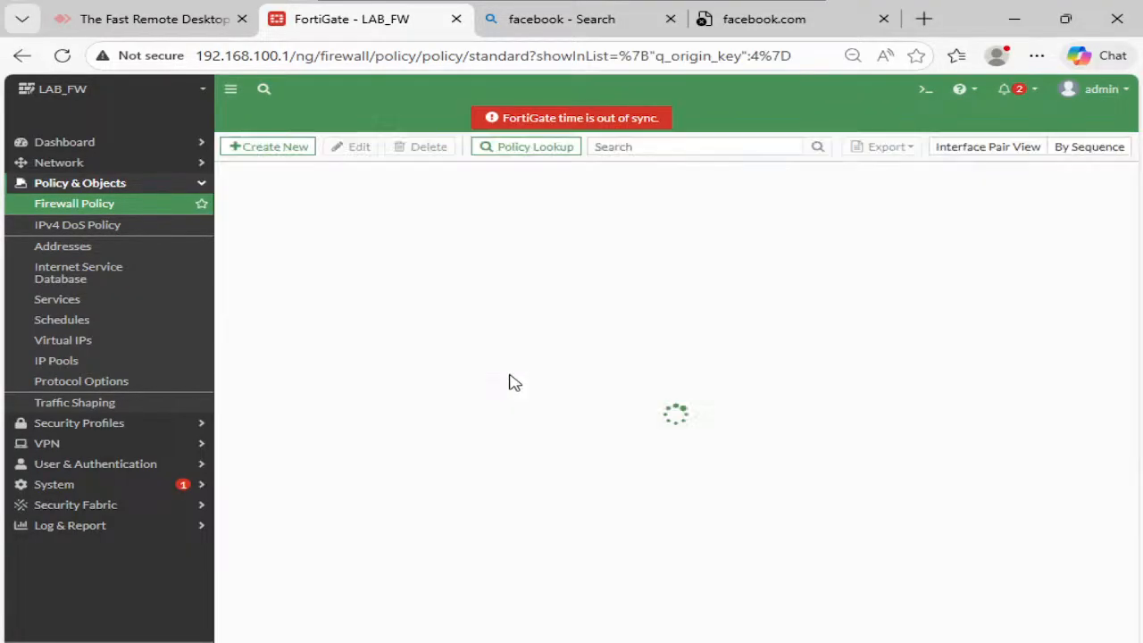
pyautogui.moveTo(571, 642)
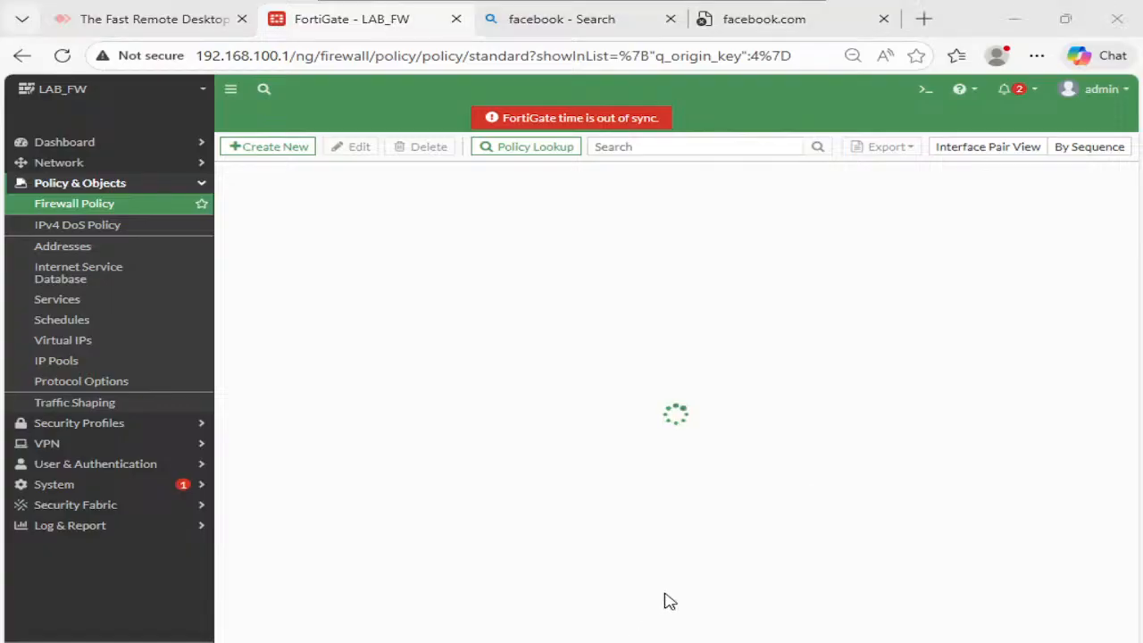
pyautogui.click(669, 601)
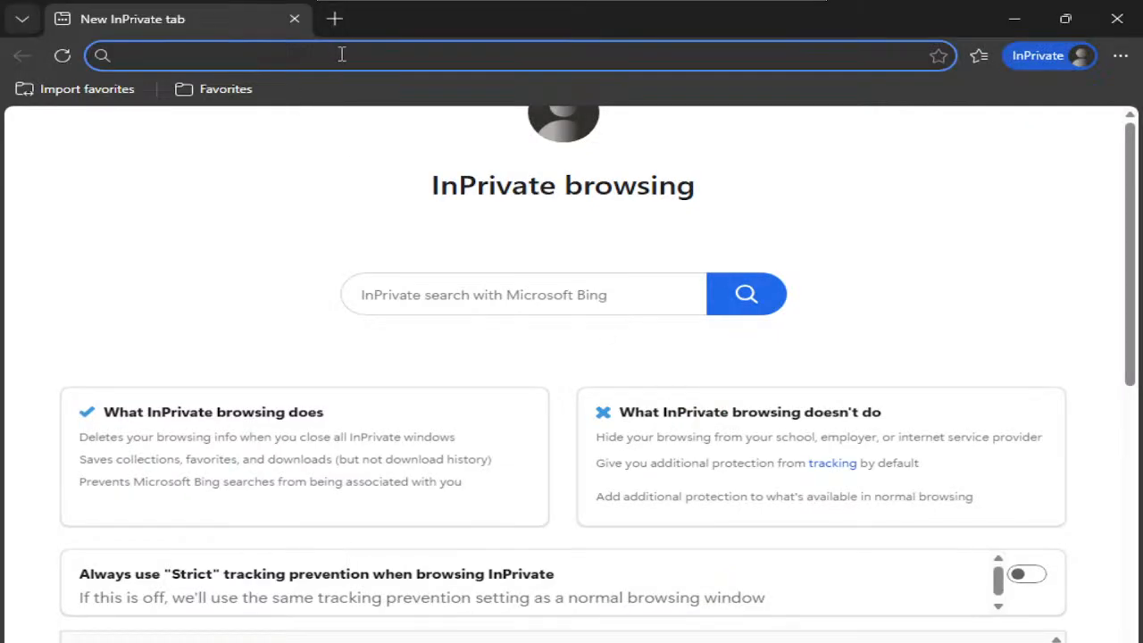
# - Browse to facebook.com, then cisco.com, and enter the username on the Firewall Authentication page
pyautogui.write('face')
pyautogui.press('Return')
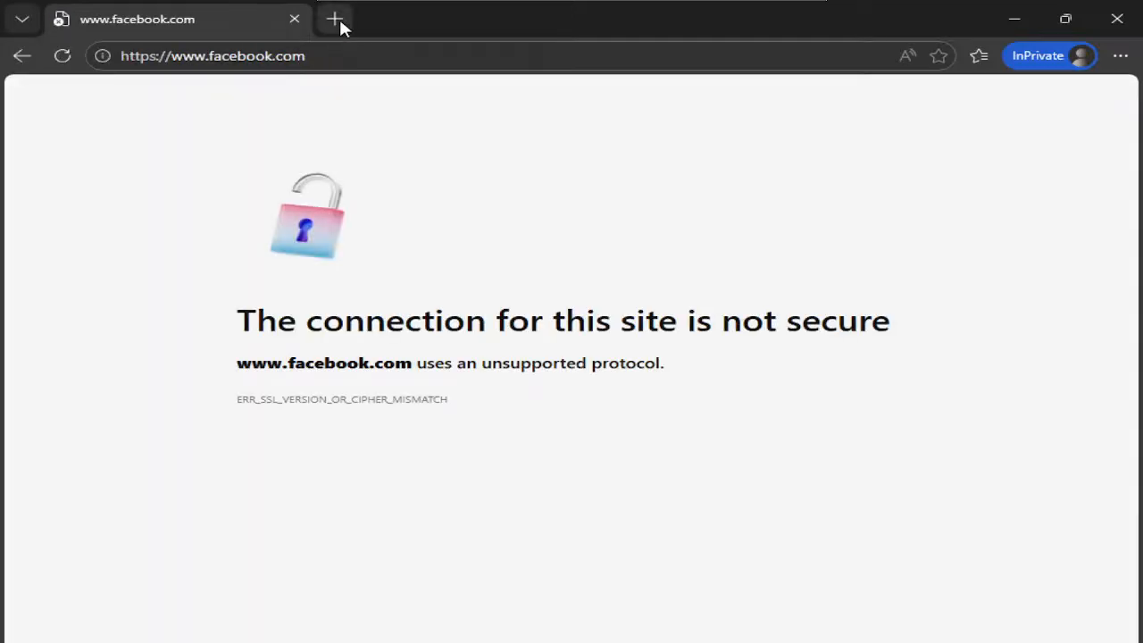
pyautogui.click(341, 21)
pyautogui.write('cisco')
pyautogui.press('Return')
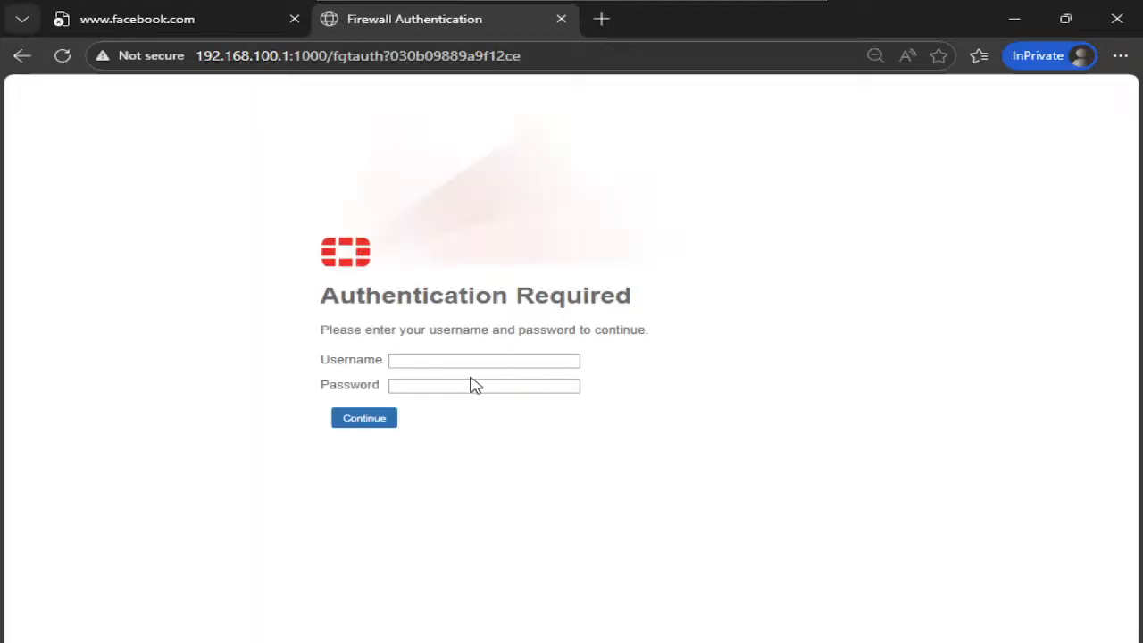
pyautogui.click(476, 368)
pyautogui.write('user1')
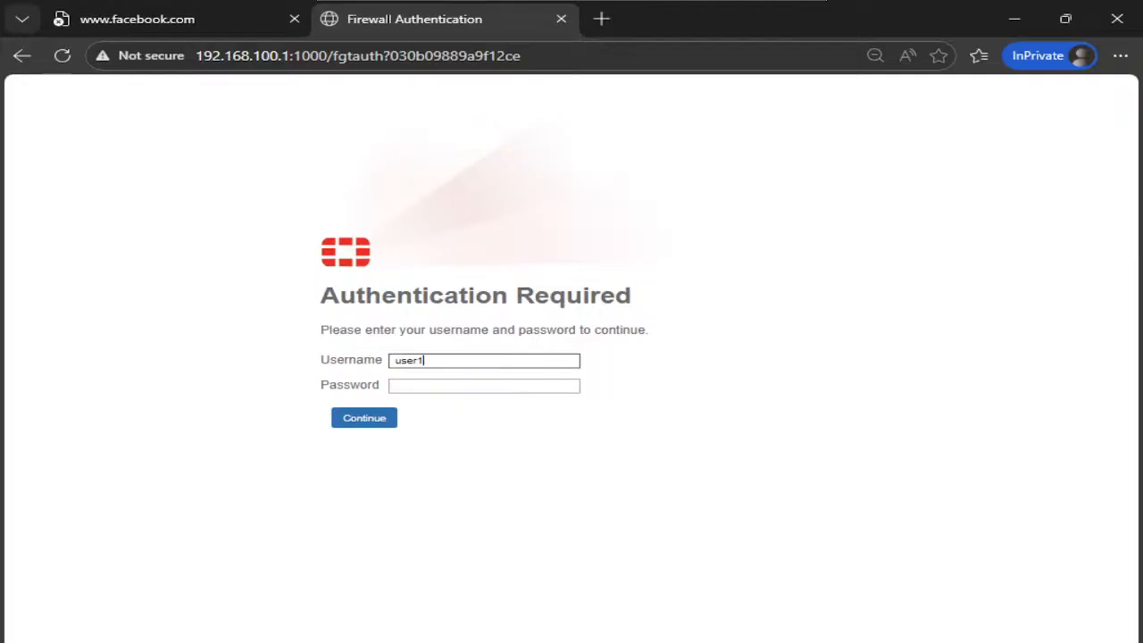
pyautogui.moveTo(571, 641)
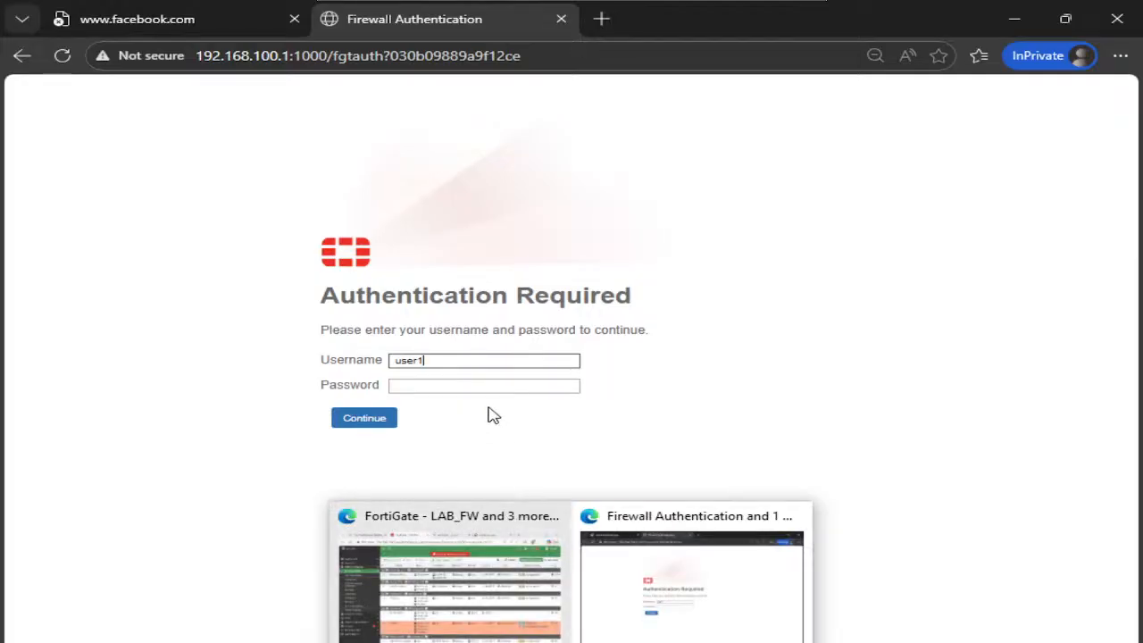
pyautogui.click(492, 625)
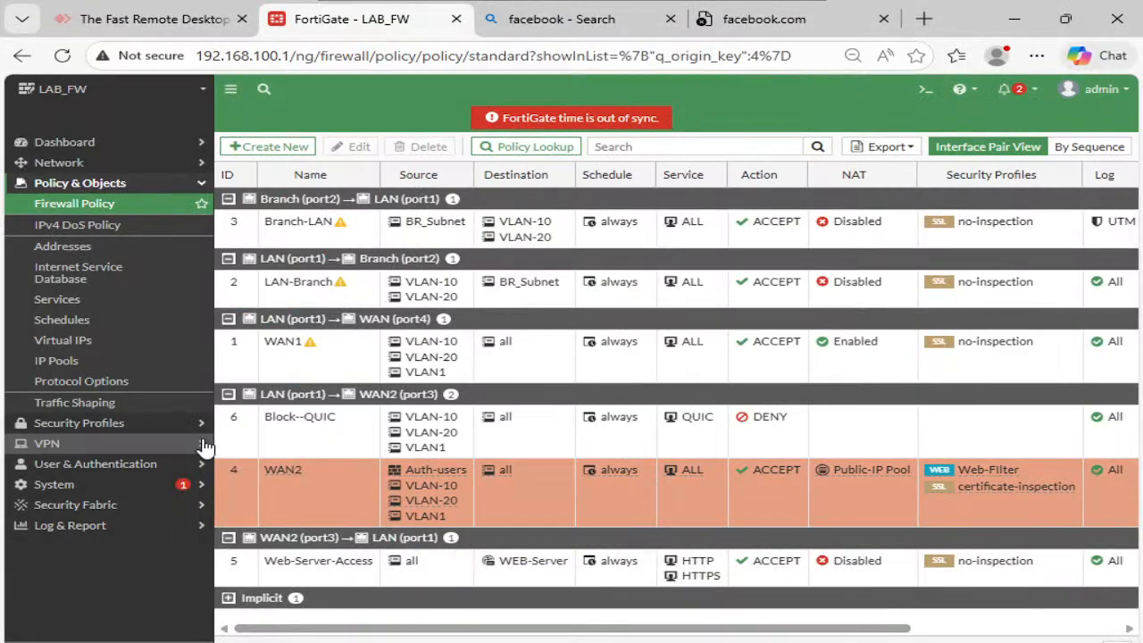
# - Replace the Auth-users member's local account password under User Definition and save it
pyautogui.click(97, 464)
pyautogui.click(89, 266)
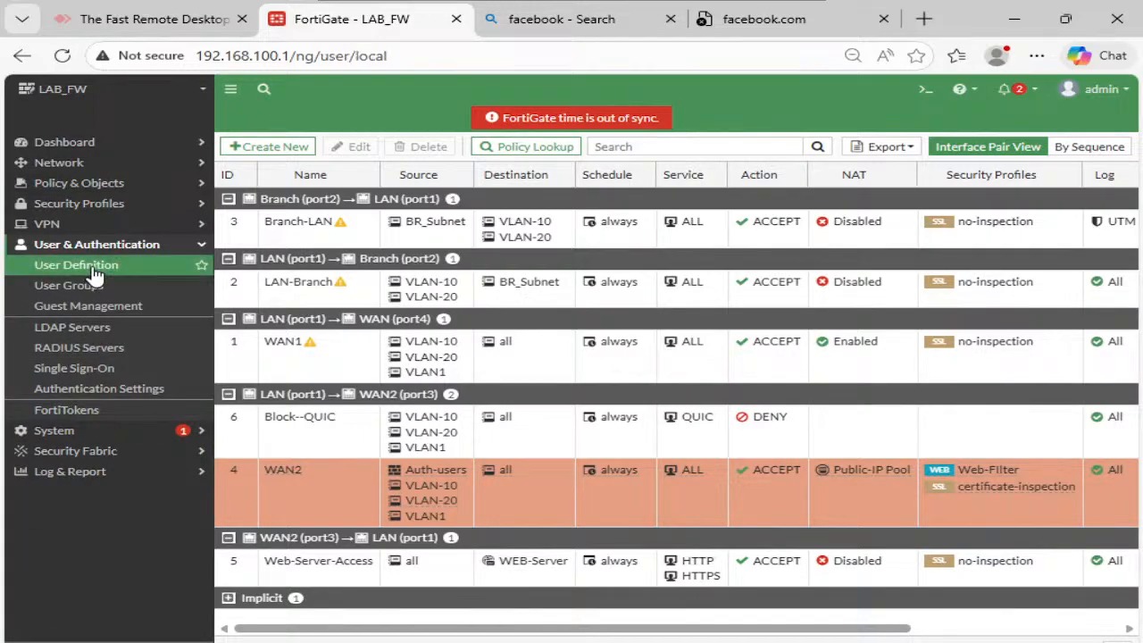
pyautogui.click(294, 223)
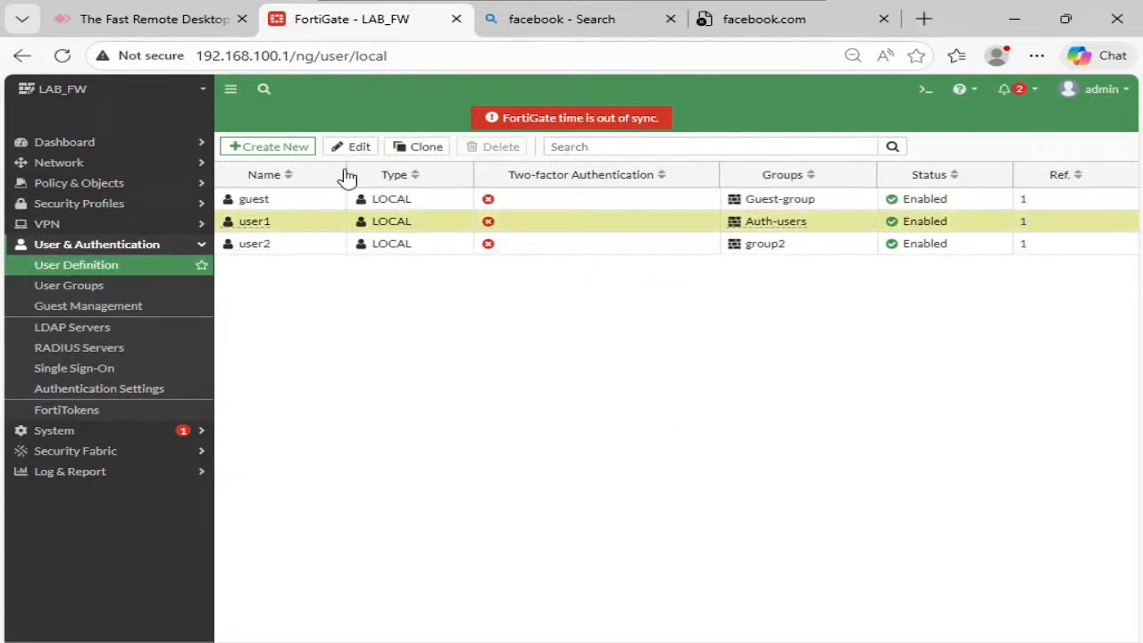
pyautogui.click(357, 147)
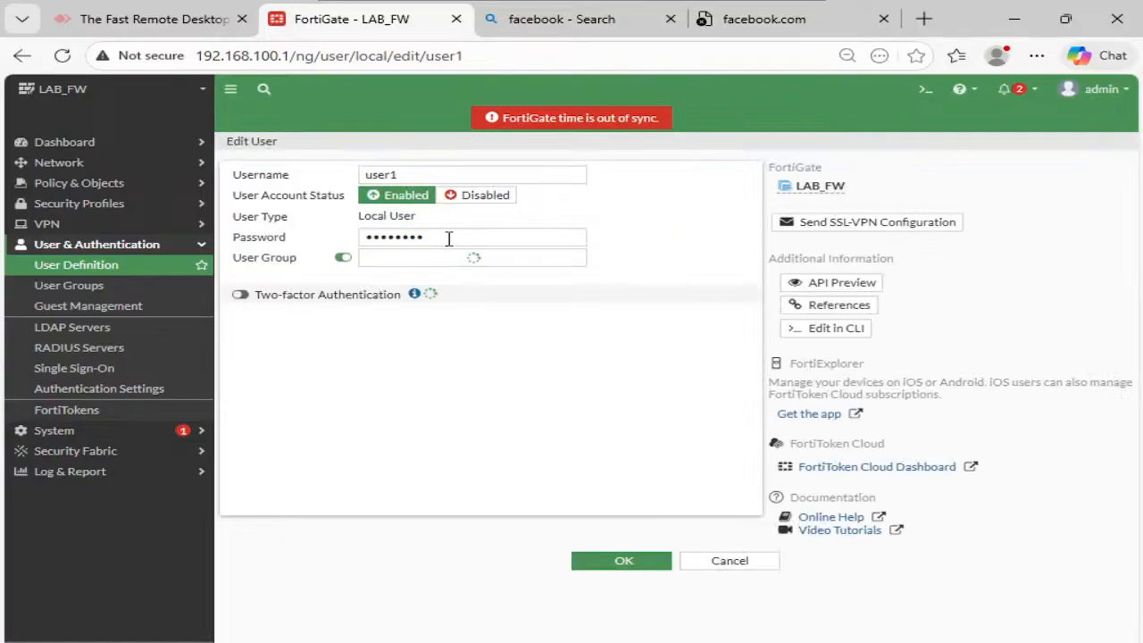
pyautogui.doubleClick(453, 240)
pyautogui.write('•')
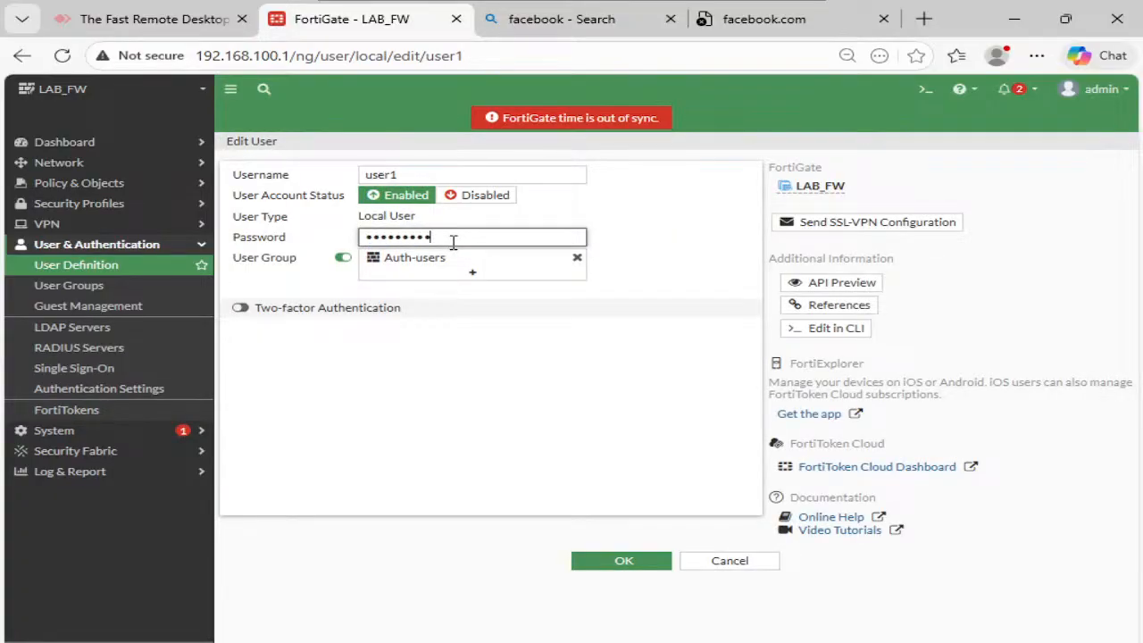
pyautogui.doubleClick(452, 241)
pyautogui.write('•••')
pyautogui.click(641, 572)
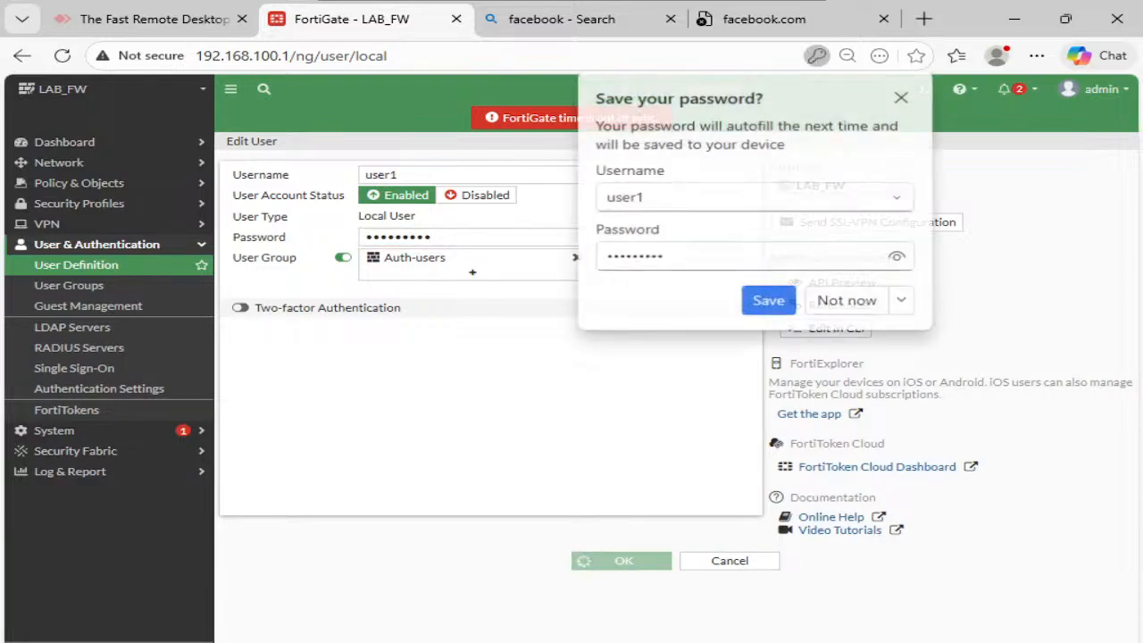
pyautogui.click(641, 616)
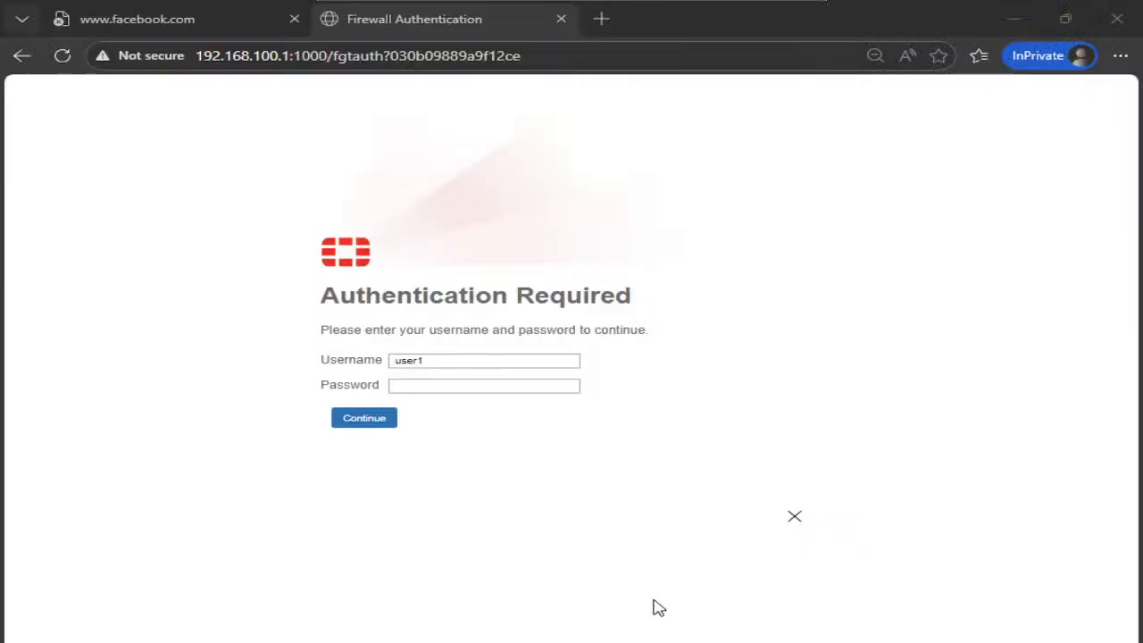
# - Log in on the InPrivate window's Firewall Authentication page, then return to the FortiGate admin window
pyautogui.click(481, 383)
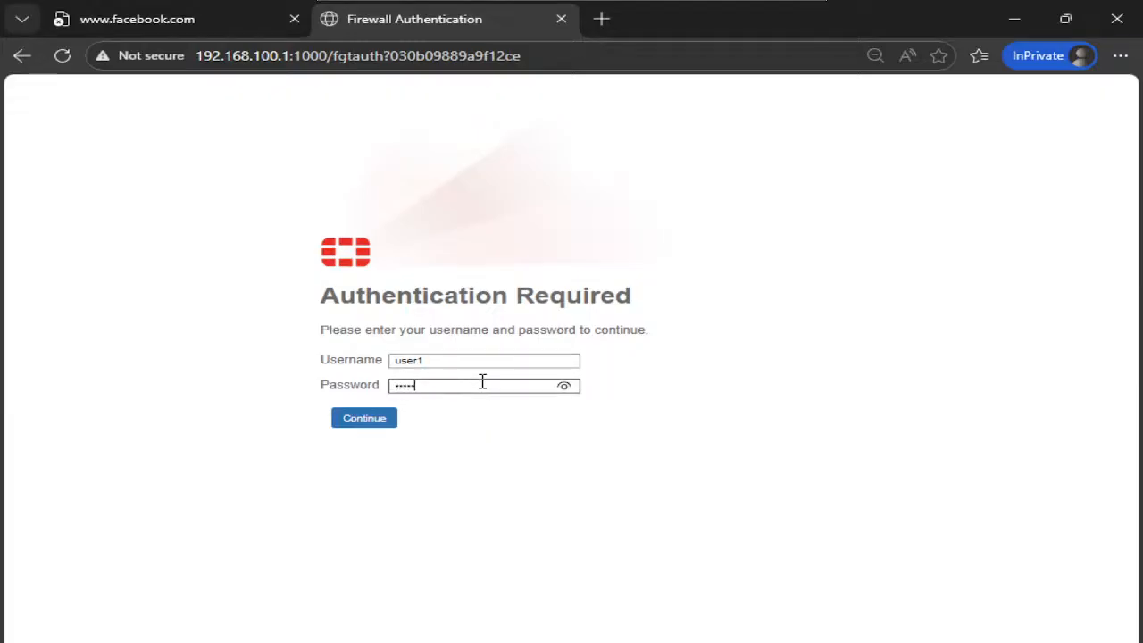
pyautogui.click(372, 417)
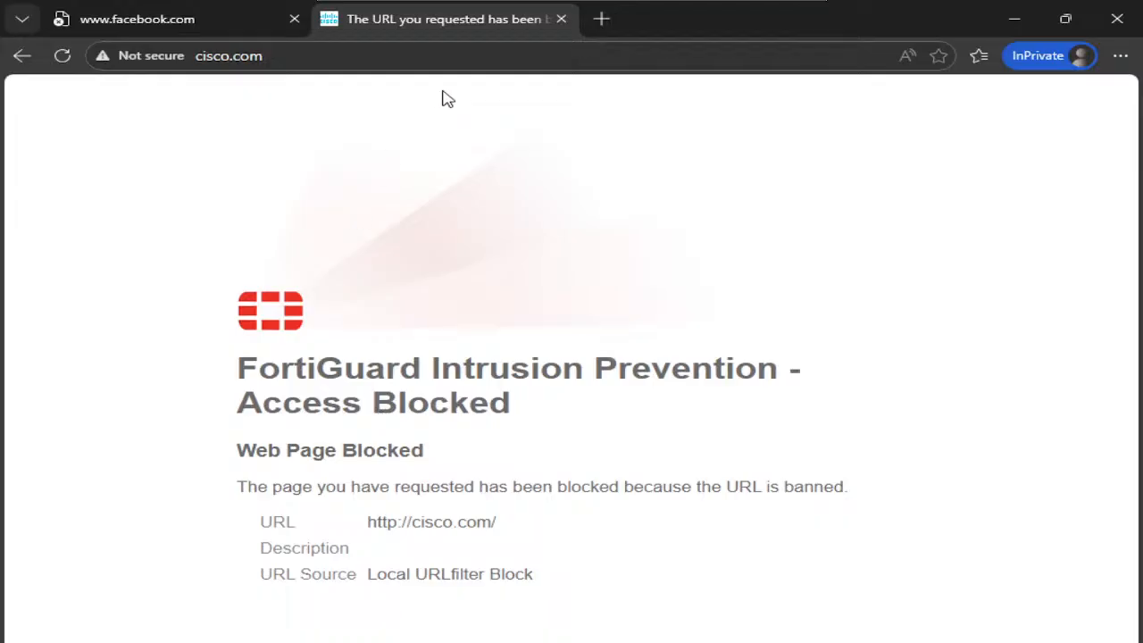
pyautogui.moveTo(571, 642)
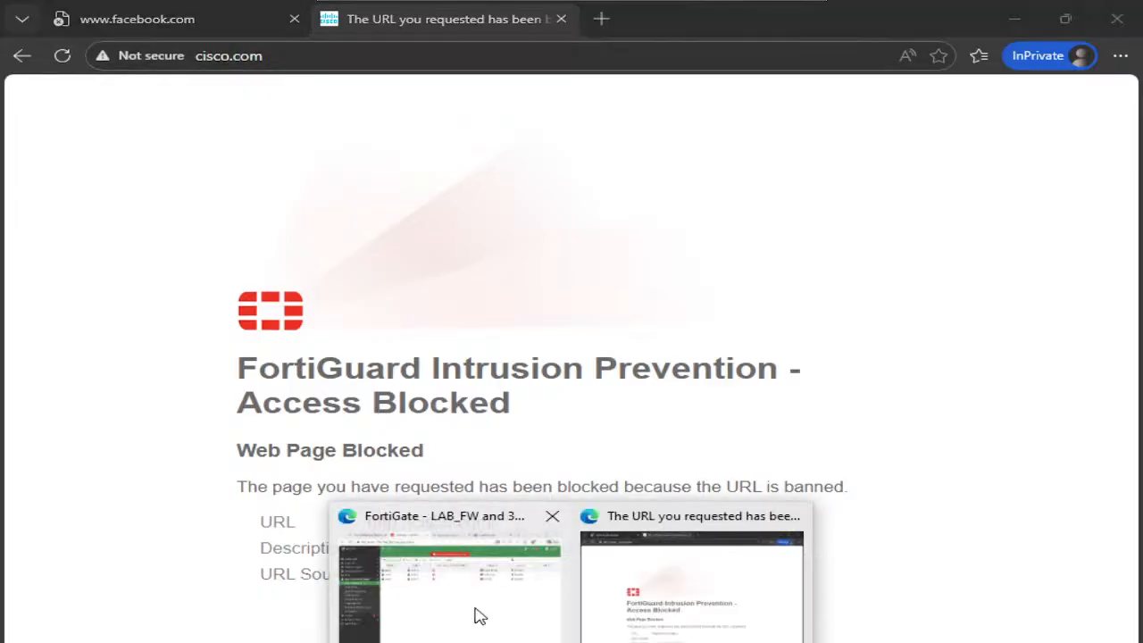
pyautogui.click(474, 613)
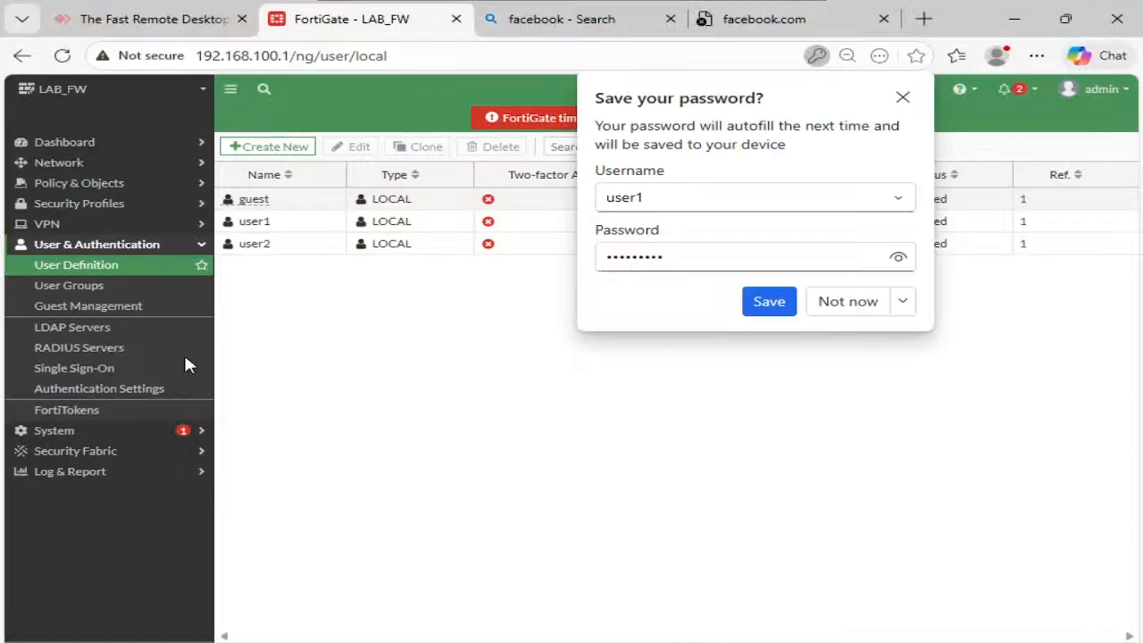
# - Show the Users & Devices dashboard with the Firewall Users widget expanded to full view
pyautogui.click(120, 145)
pyautogui.click(111, 230)
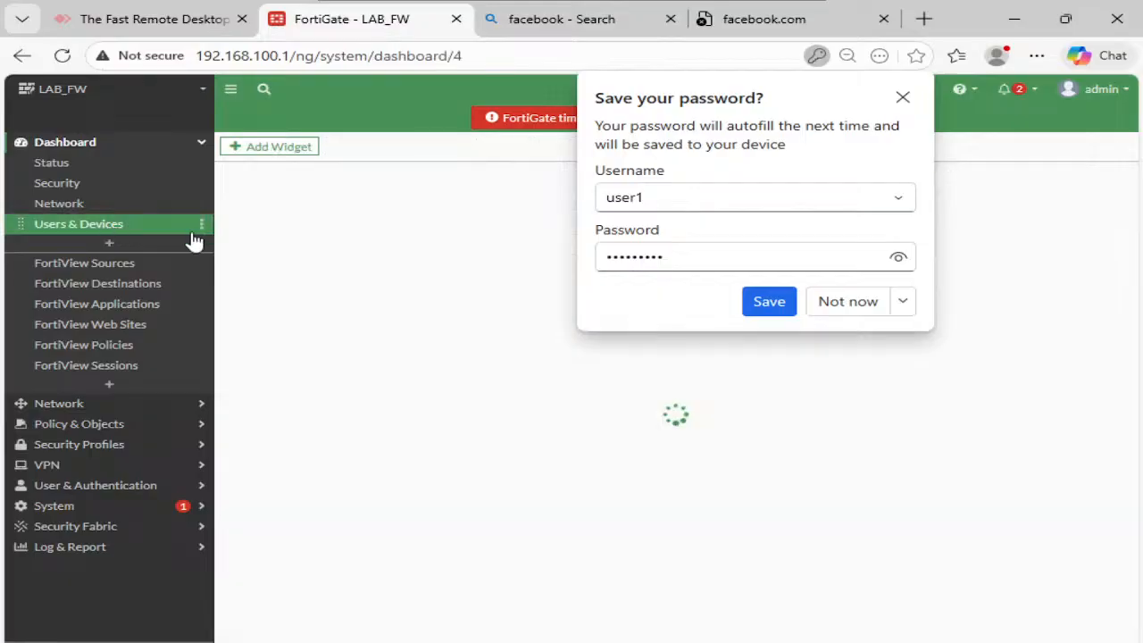
pyautogui.click(845, 306)
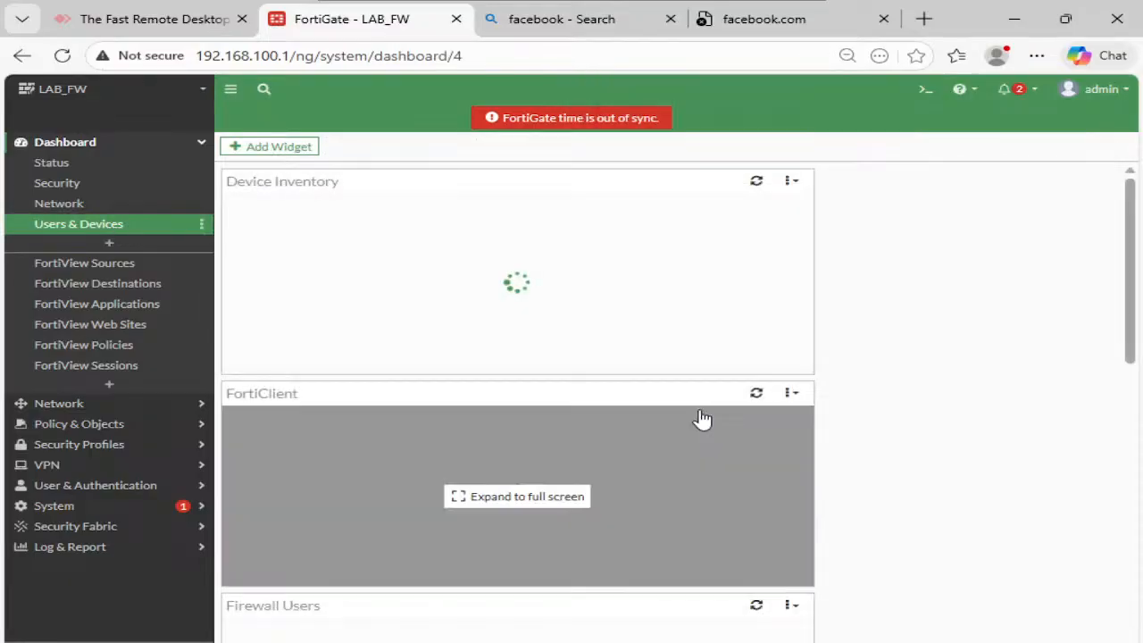
pyautogui.scroll(-3, 704, 420)
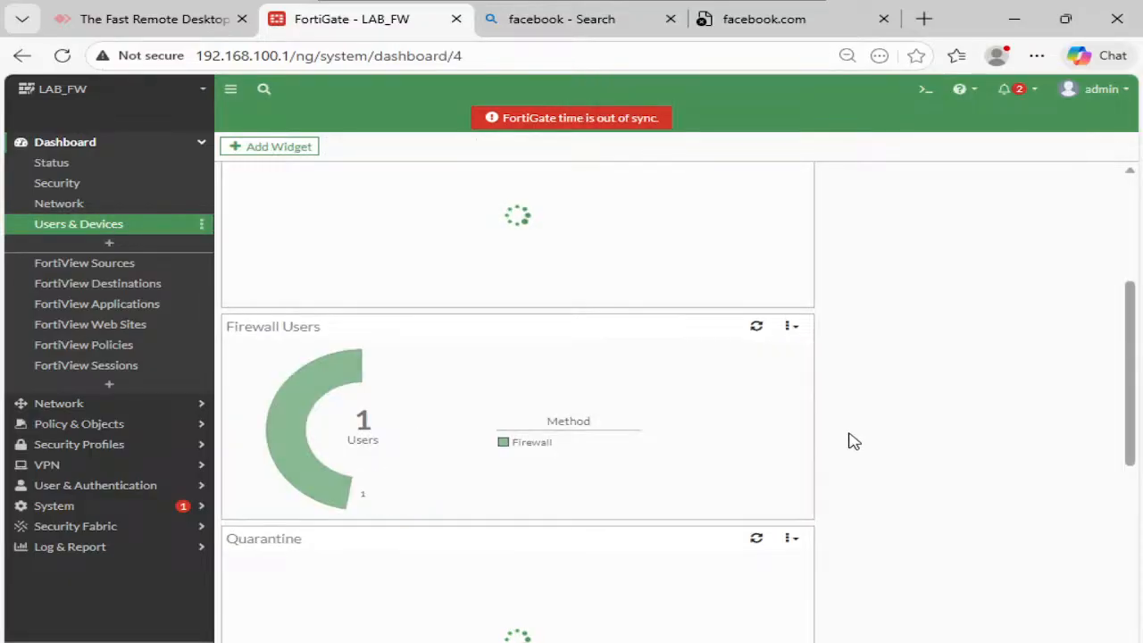
pyautogui.click(441, 393)
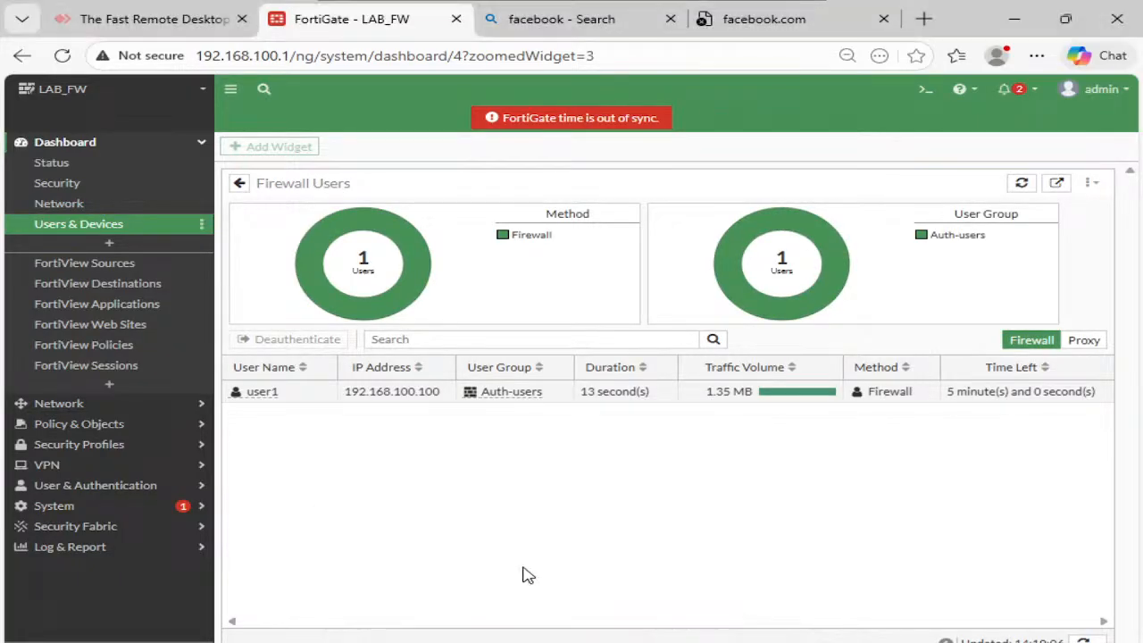
# - Reload facebook.com, which still fails, then expand Log & Report in the FortiGate sidebar
pyautogui.click(746, 23)
pyautogui.click(63, 57)
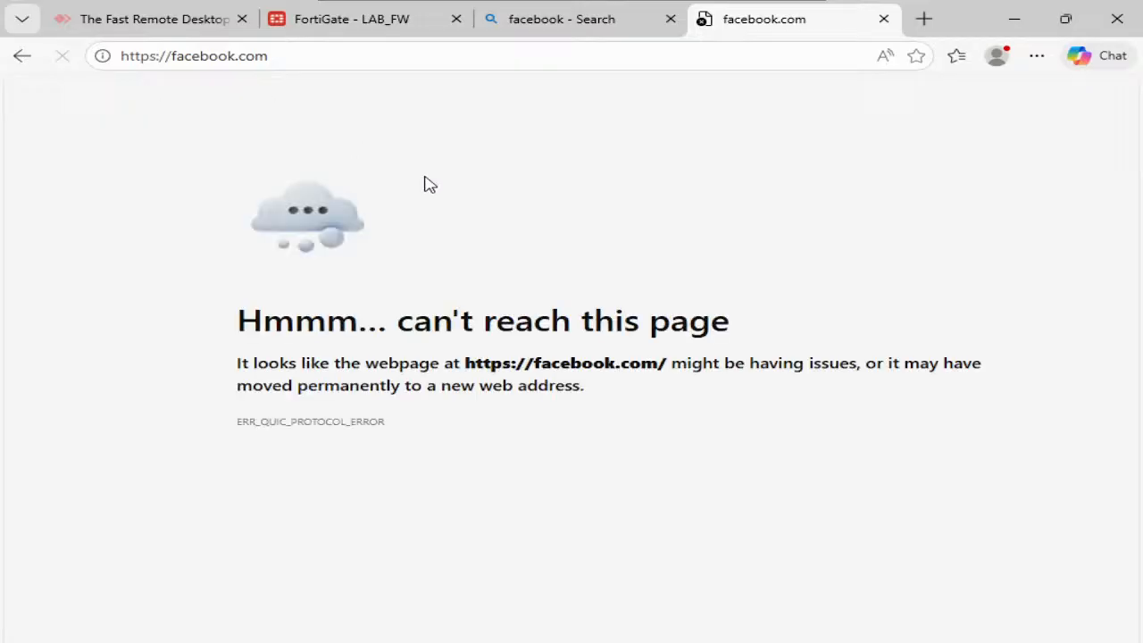
pyautogui.click(299, 29)
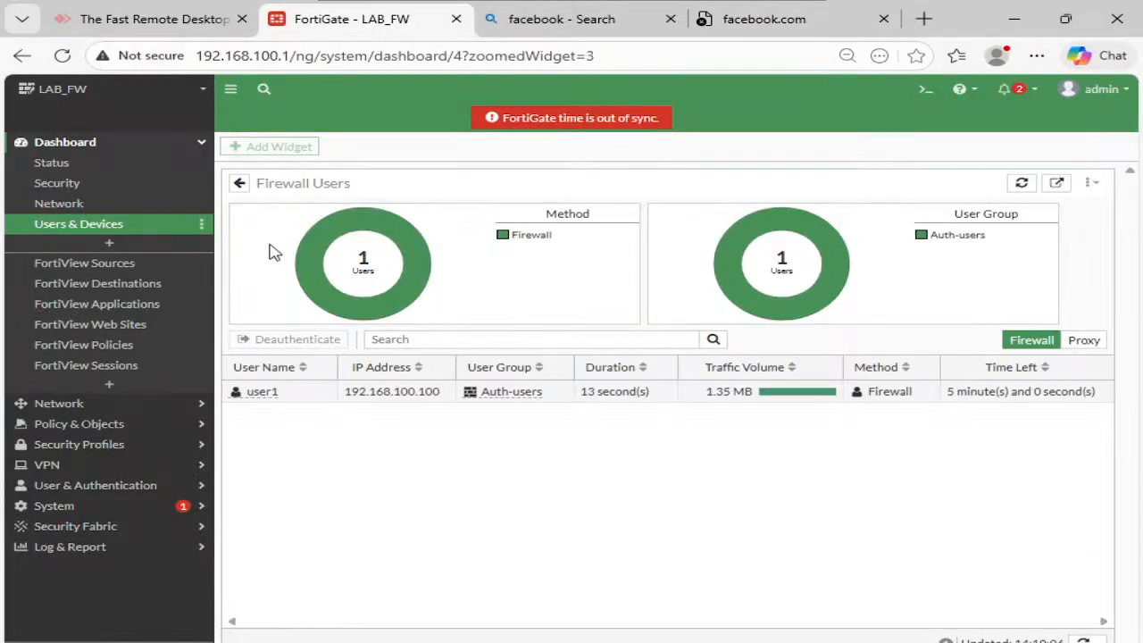
pyautogui.click(97, 546)
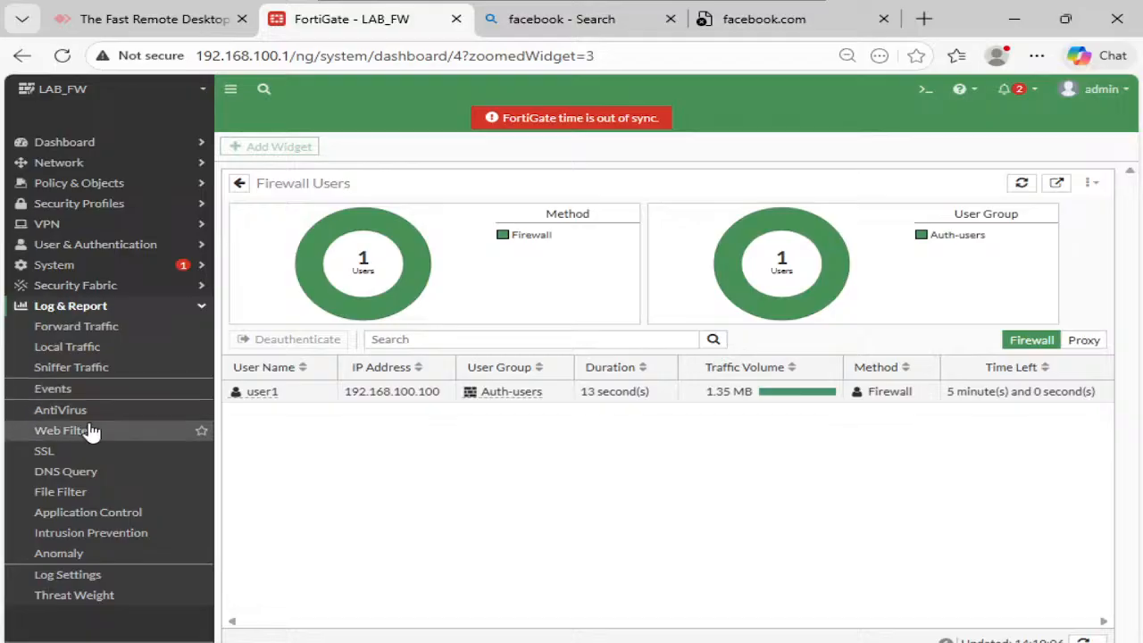
# - Open the Web Filter log and show details of the latest blocked facebook.com entry
pyautogui.click(63, 430)
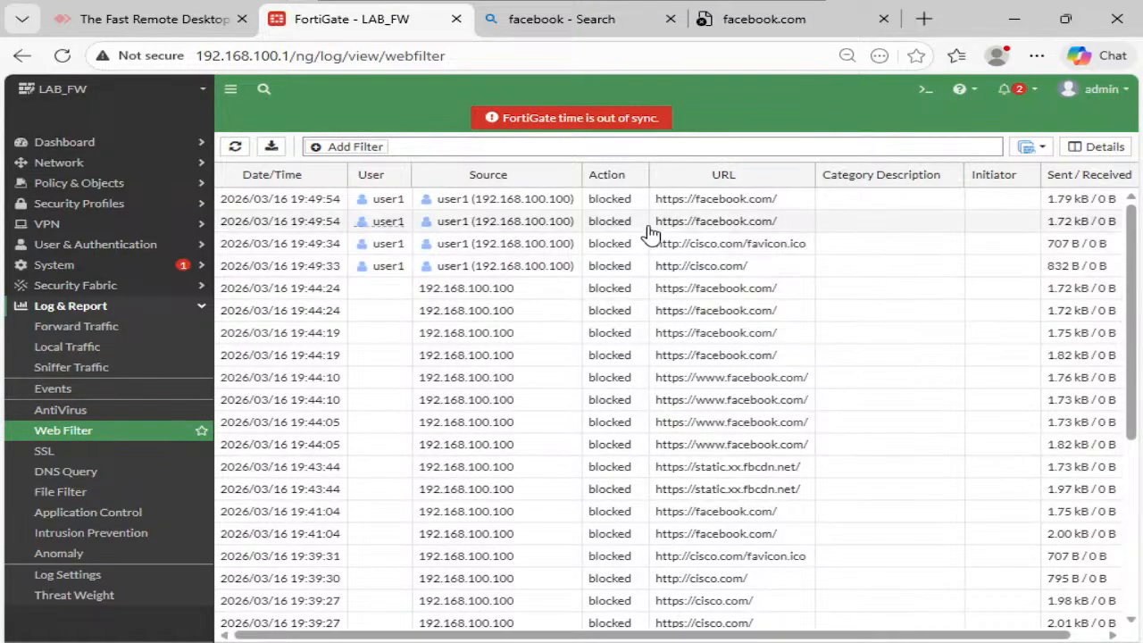
pyautogui.doubleClick(741, 206)
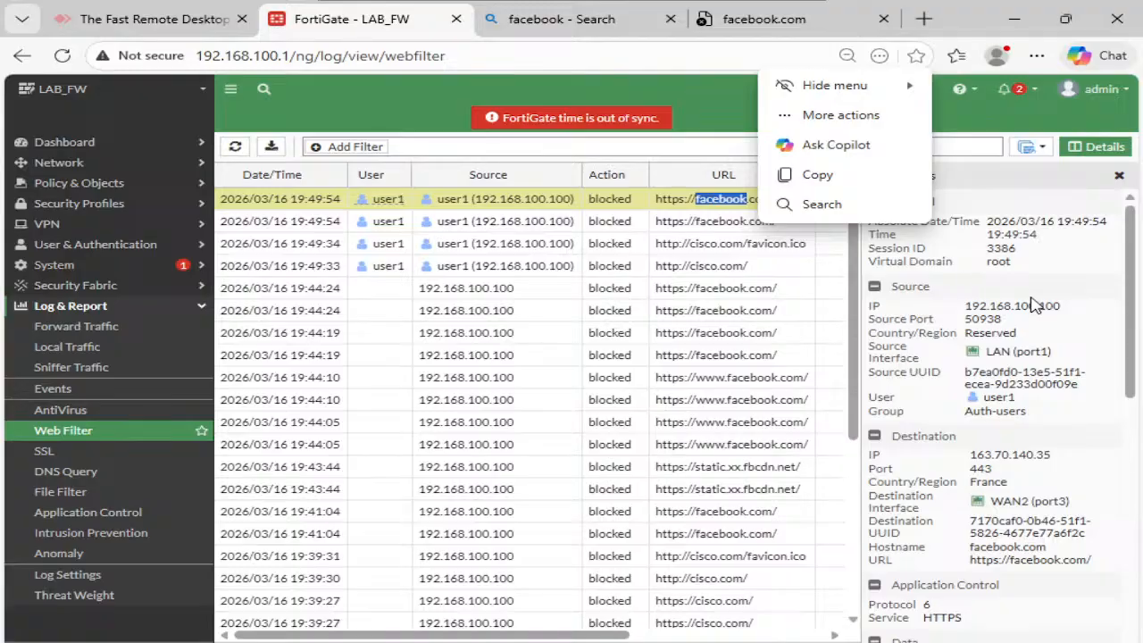
pyautogui.click(1040, 366)
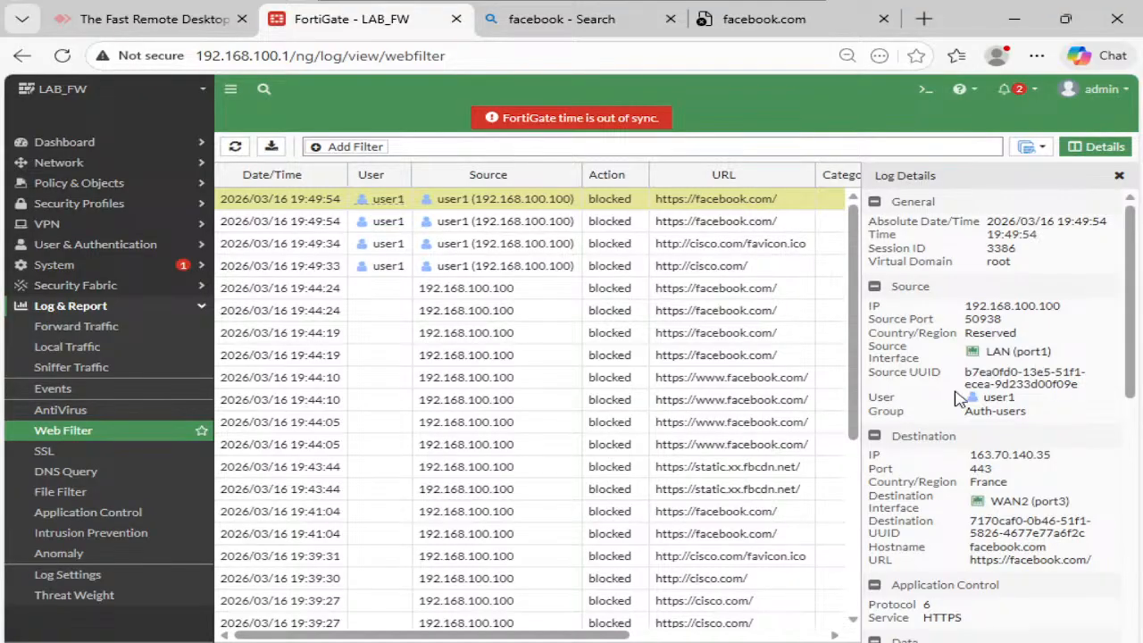
# - Highlight the Auth-users group, blocked action and Web-Filter profile in the log details
pyautogui.doubleClick(1001, 411)
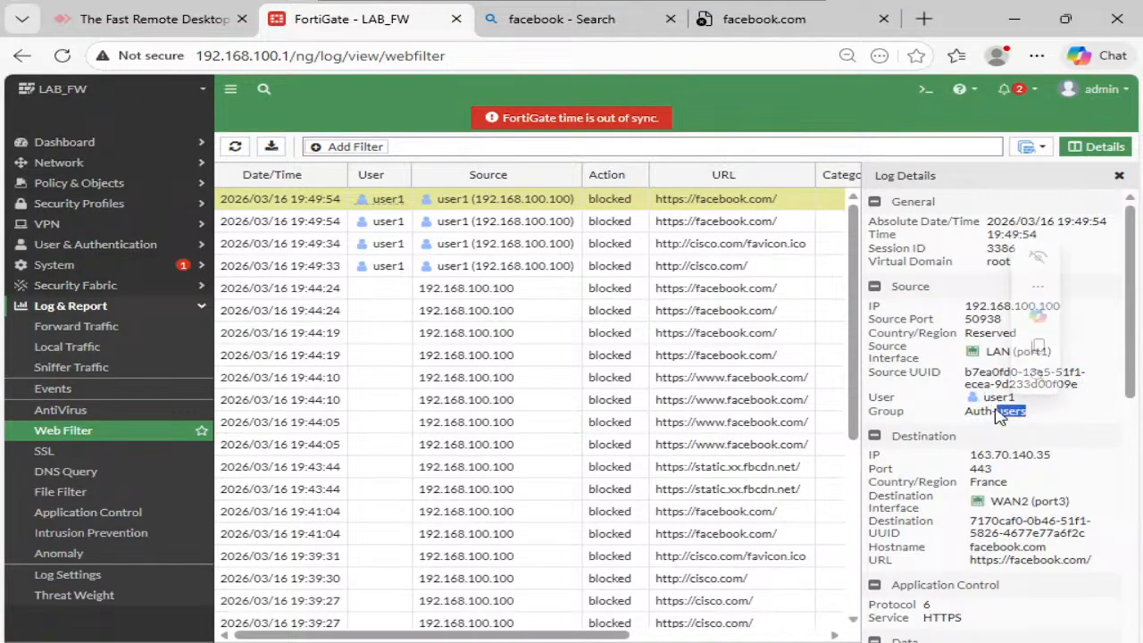
pyautogui.scroll(-3, 1001, 411)
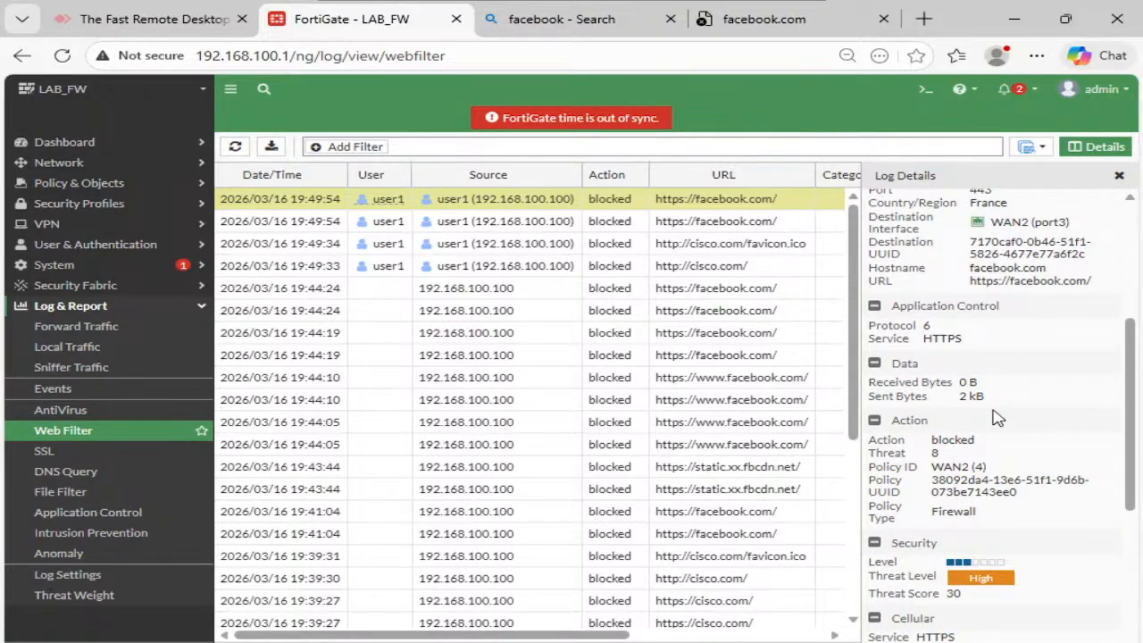
pyautogui.doubleClick(950, 440)
pyautogui.scroll(-2, 948, 446)
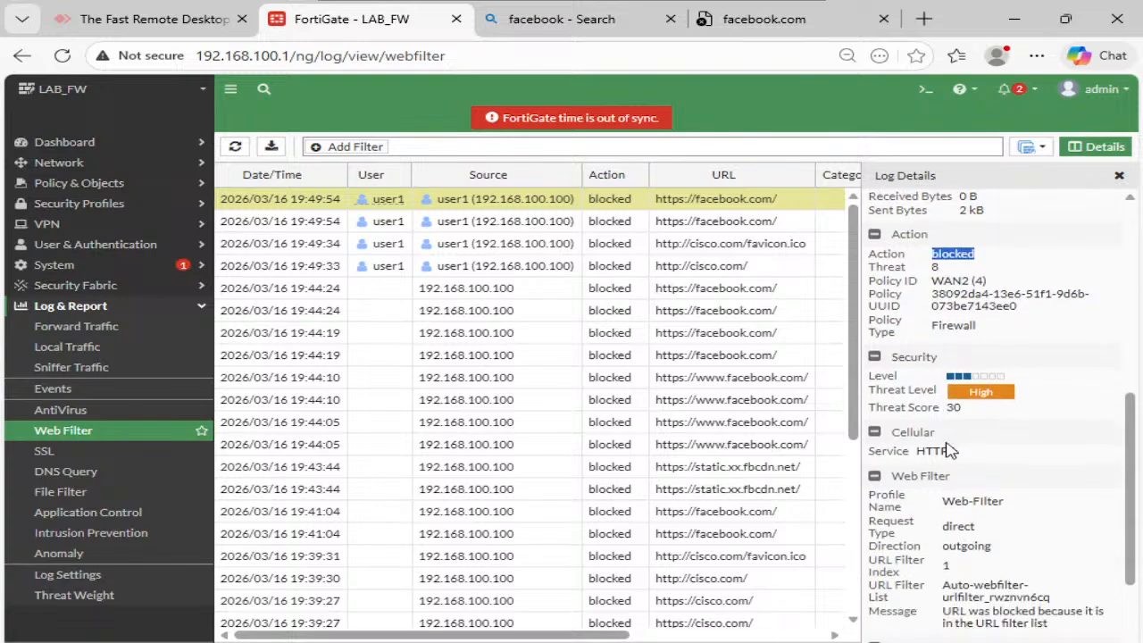
pyautogui.scroll(-1, 948, 450)
pyautogui.doubleClick(986, 410)
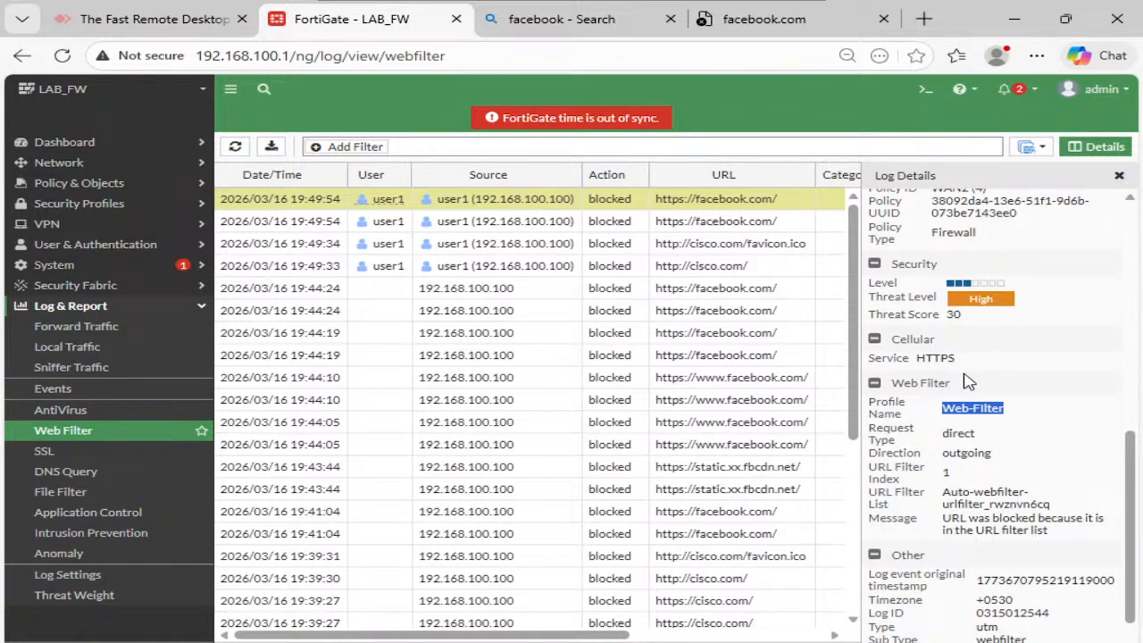
# - Edit the Web-Filter security profile and review its five blocked URL entries
pyautogui.click(101, 202)
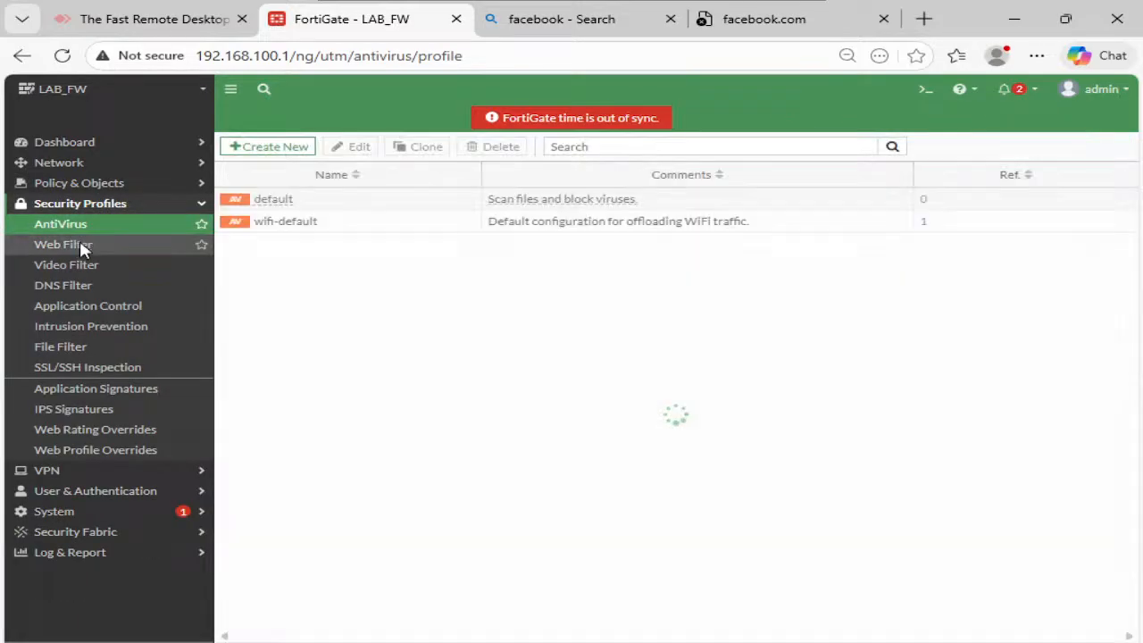
pyautogui.click(81, 247)
pyautogui.click(368, 203)
pyautogui.click(336, 227)
pyautogui.click(343, 150)
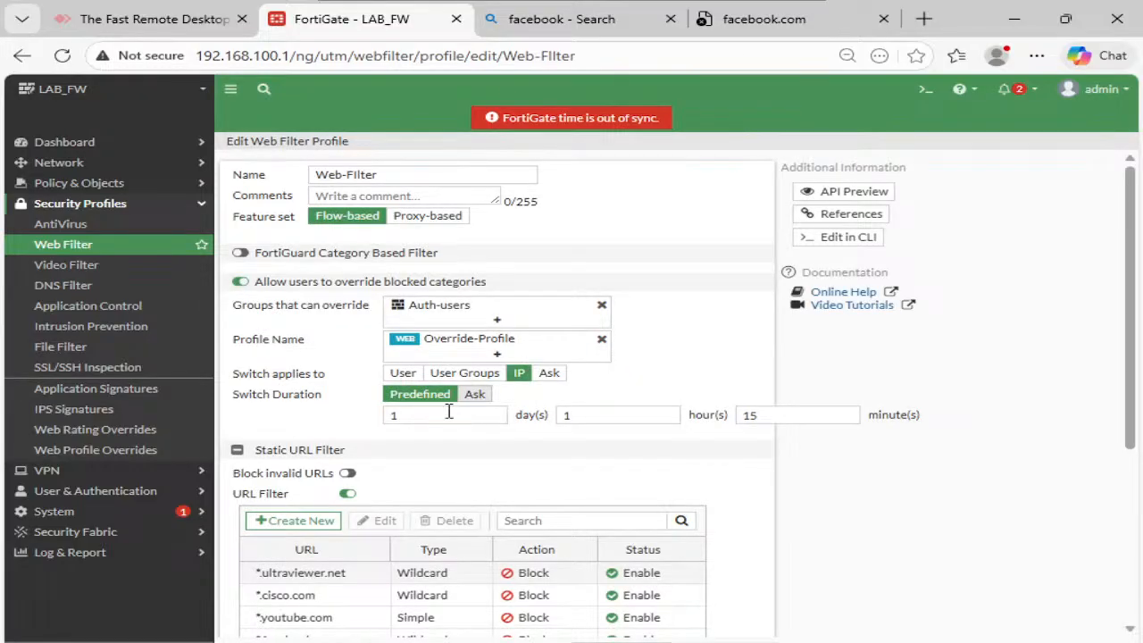
pyautogui.scroll(-1, 327, 431)
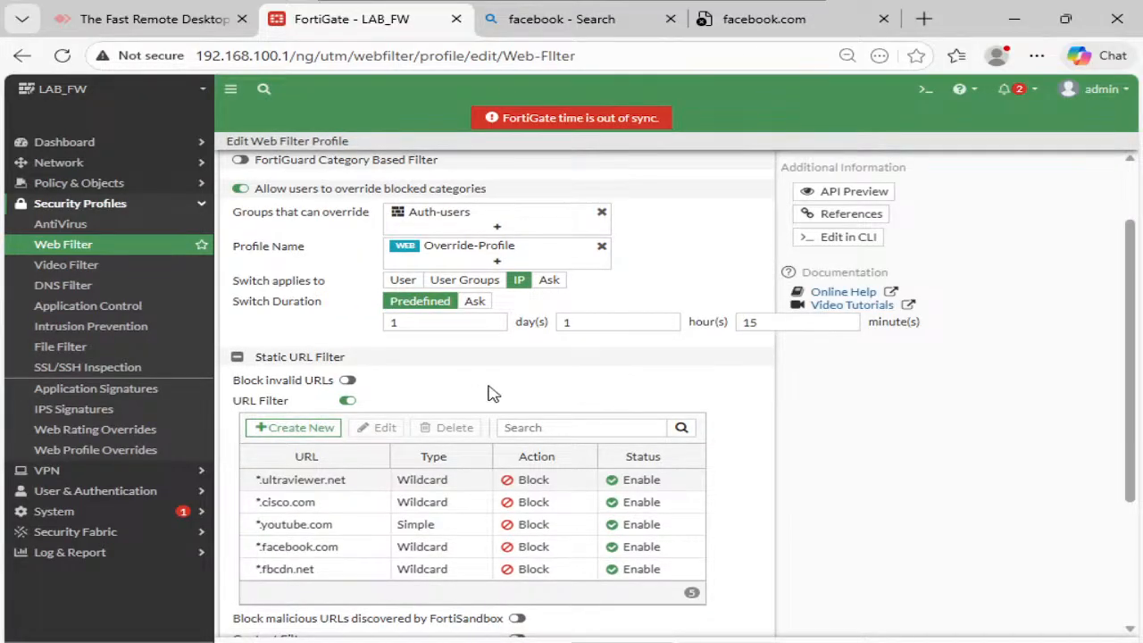
pyautogui.scroll(-1, 492, 391)
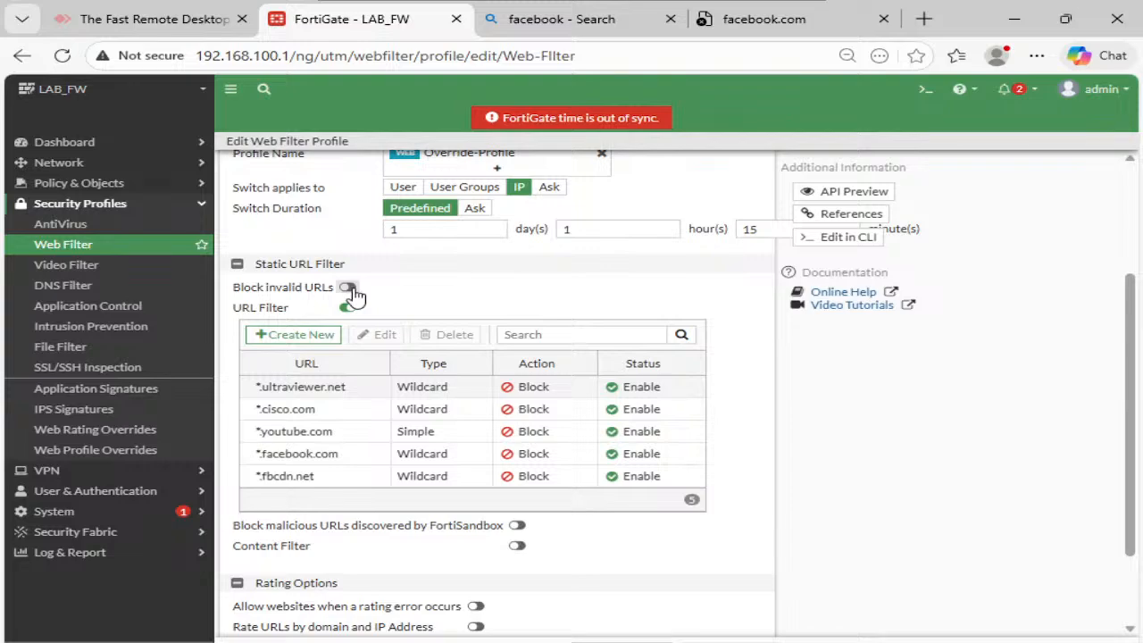
pyautogui.scroll(-1, 344, 518)
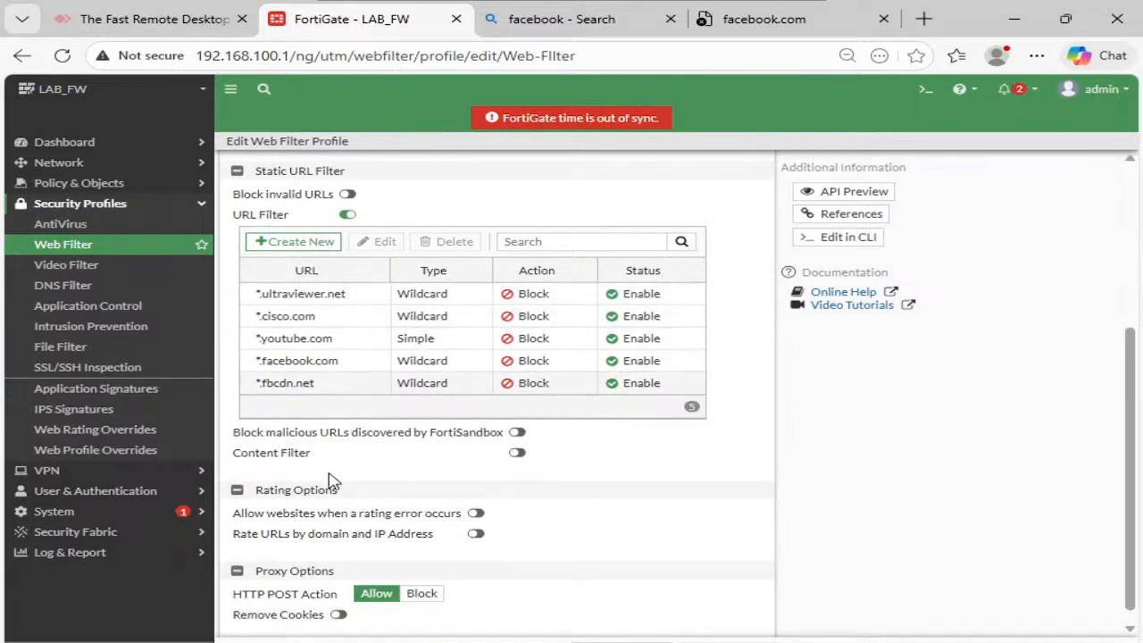
# - Enable Content Filter, start a new pattern, cancel it, then disable Content Filter again
pyautogui.click(517, 454)
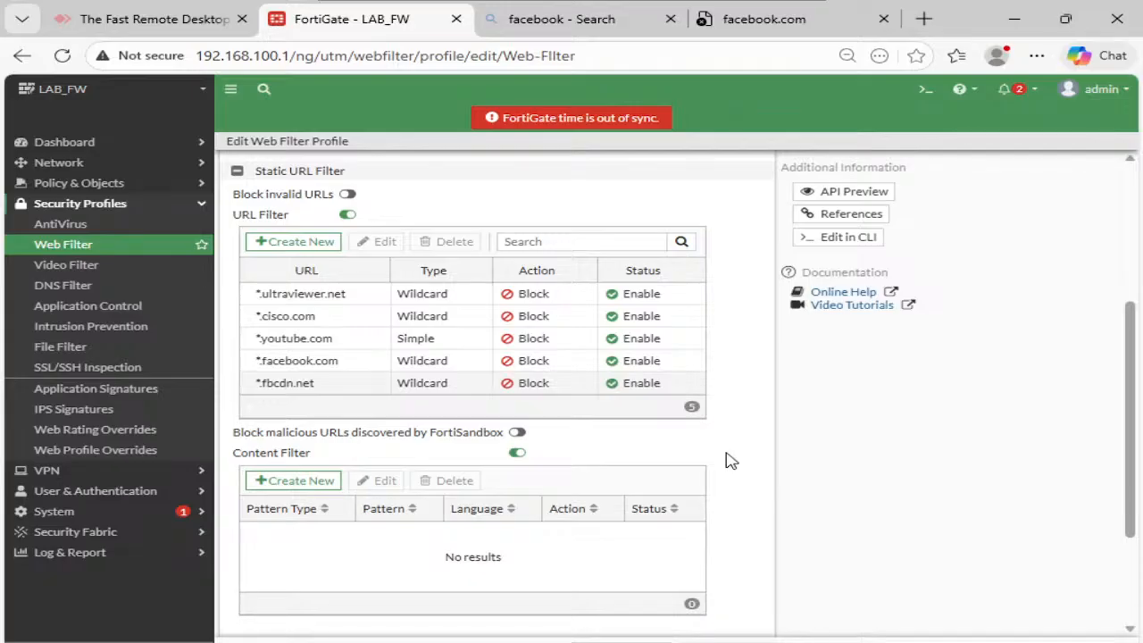
pyautogui.click(254, 480)
pyautogui.click(465, 196)
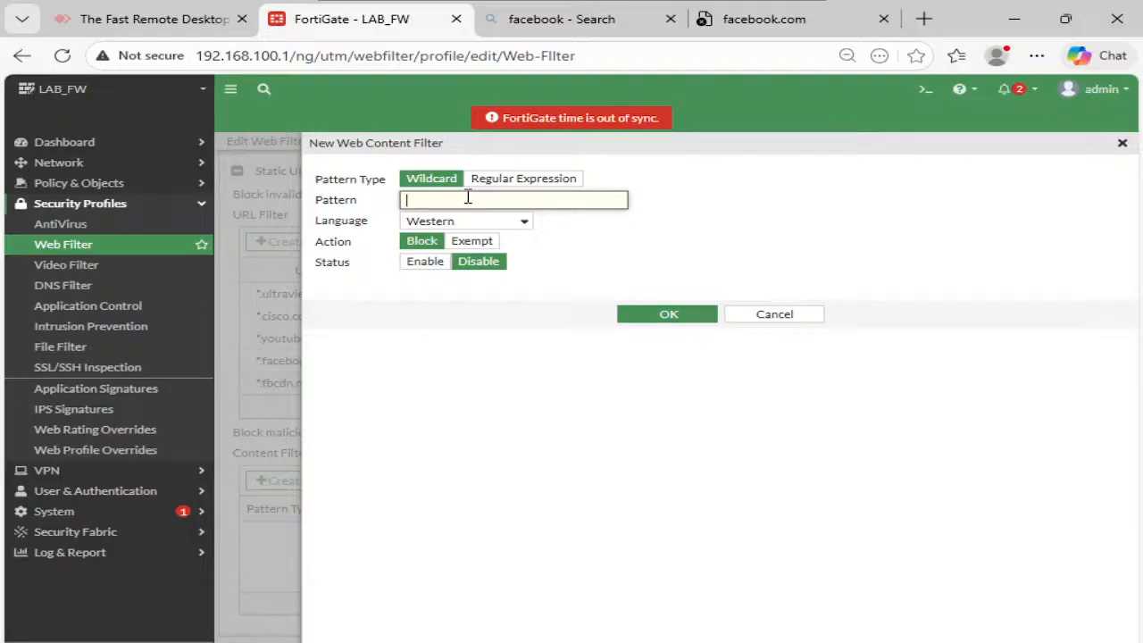
pyautogui.click(781, 315)
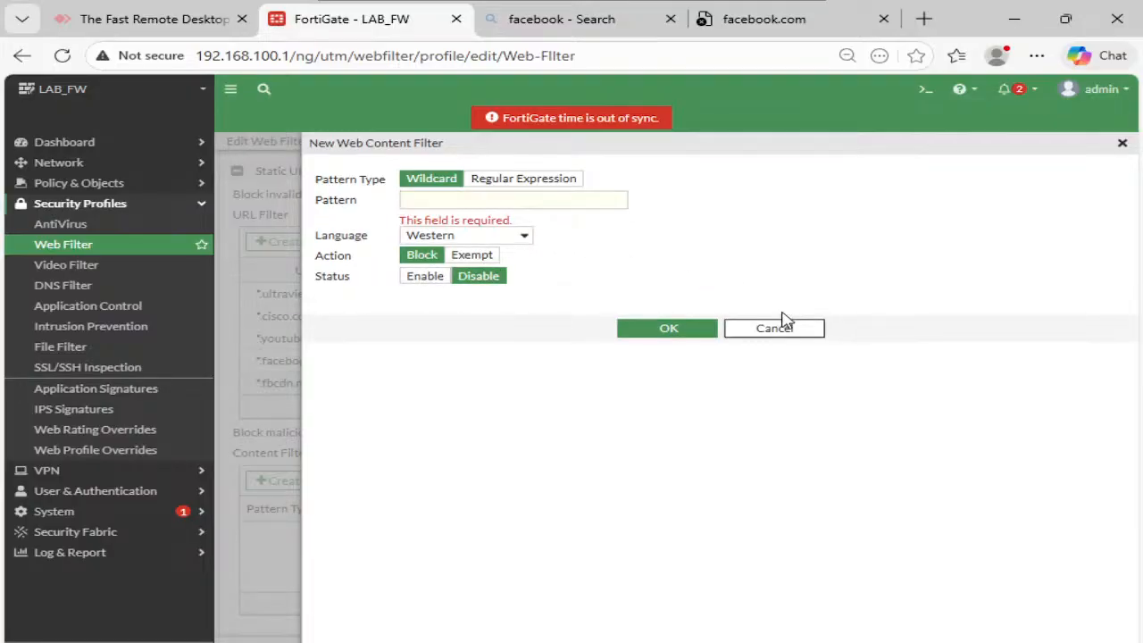
pyautogui.click(783, 329)
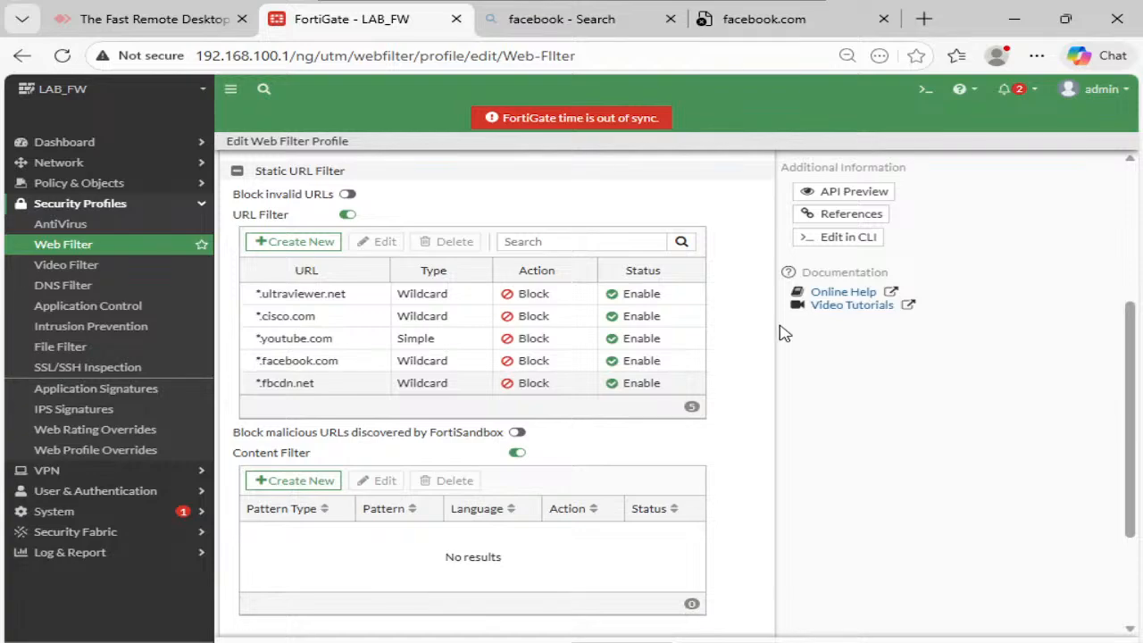
pyautogui.click(518, 454)
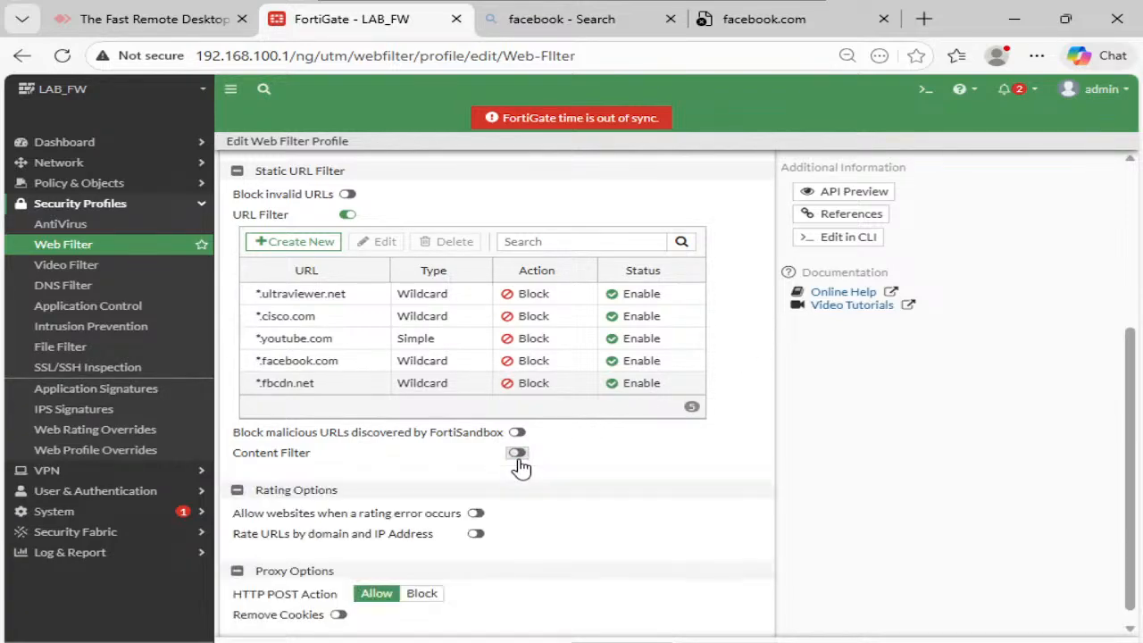
pyautogui.scroll(-1, 394, 446)
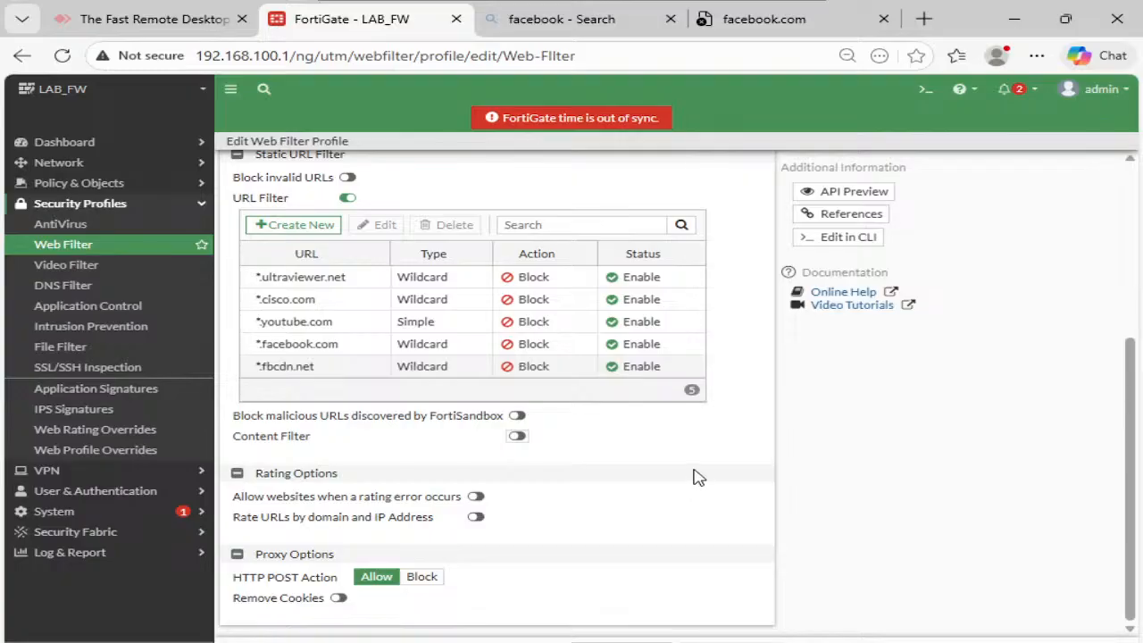
pyautogui.scroll(1, 693, 476)
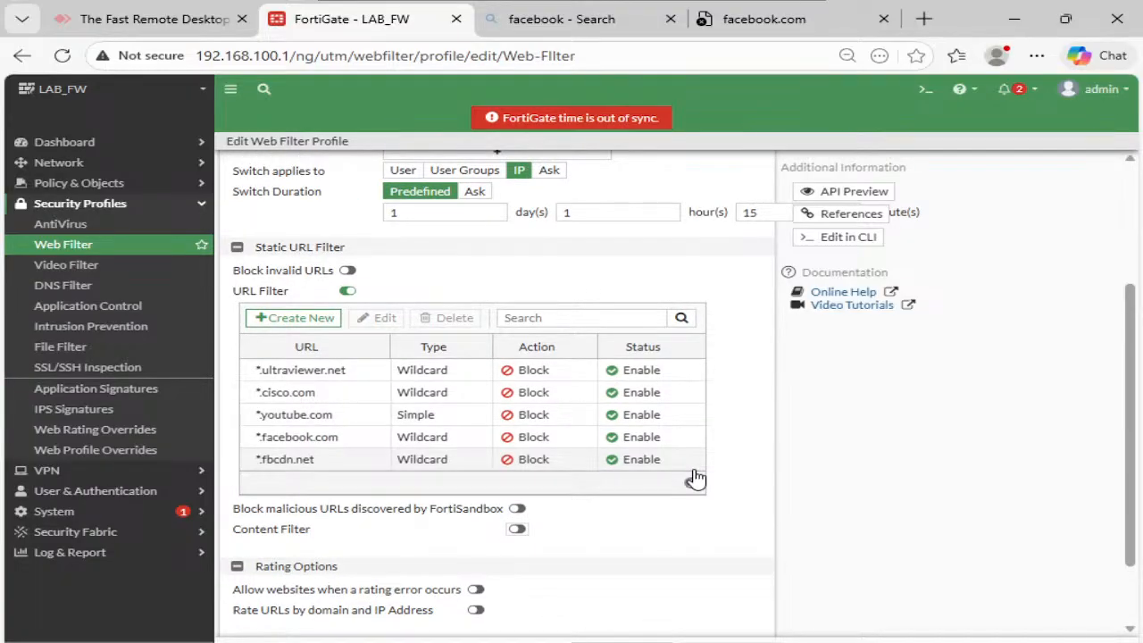
pyautogui.scroll(1, 695, 479)
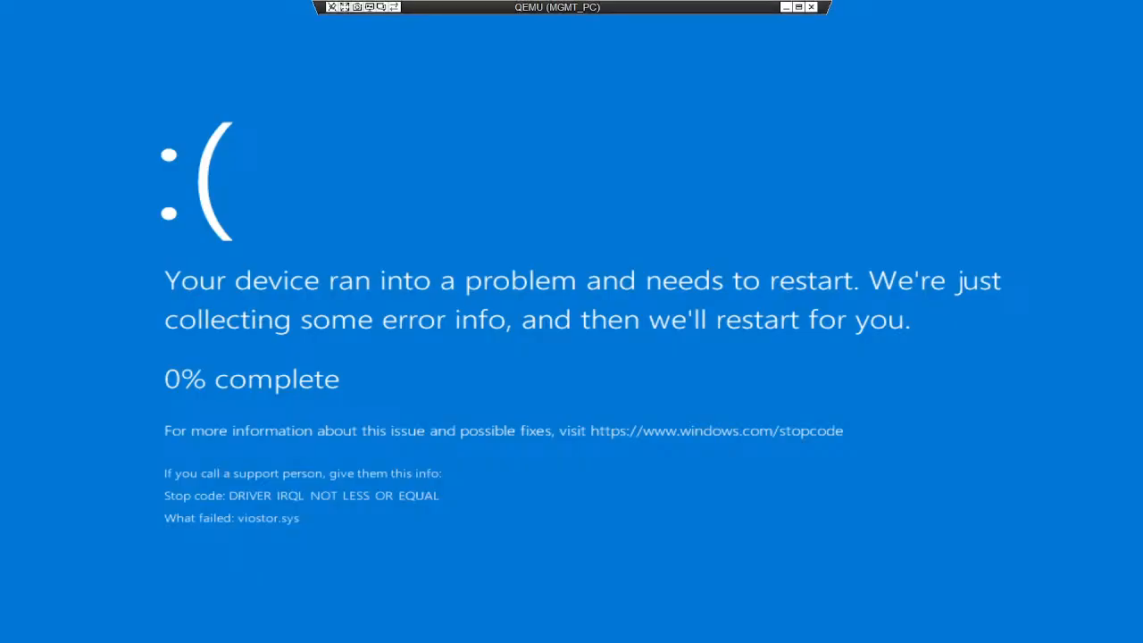
# - Restore the console to a normal window and handwrite notes: ① SSL, ② flow → IPS
pyautogui.click(799, 8)
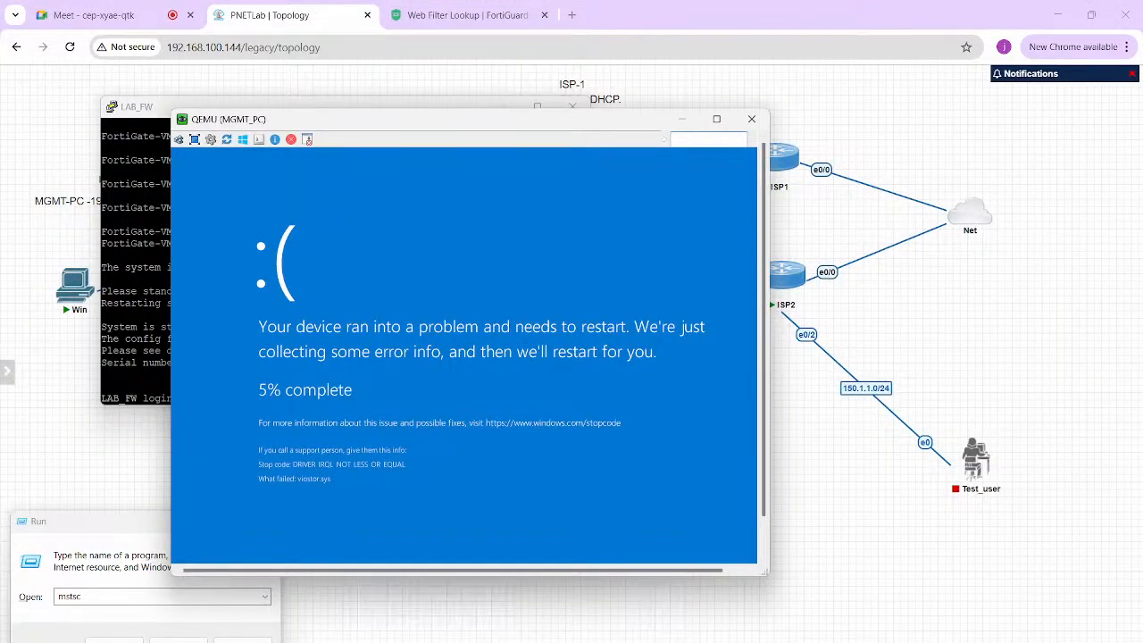
pyautogui.moveTo(804, 462)
pyautogui.mouseDown()
pyautogui.moveTo(811, 481)
pyautogui.moveTo(811, 447)
pyautogui.moveTo(846, 469)
pyautogui.mouseUp()
pyautogui.moveTo(857, 451); pyautogui.dragTo(860, 465)
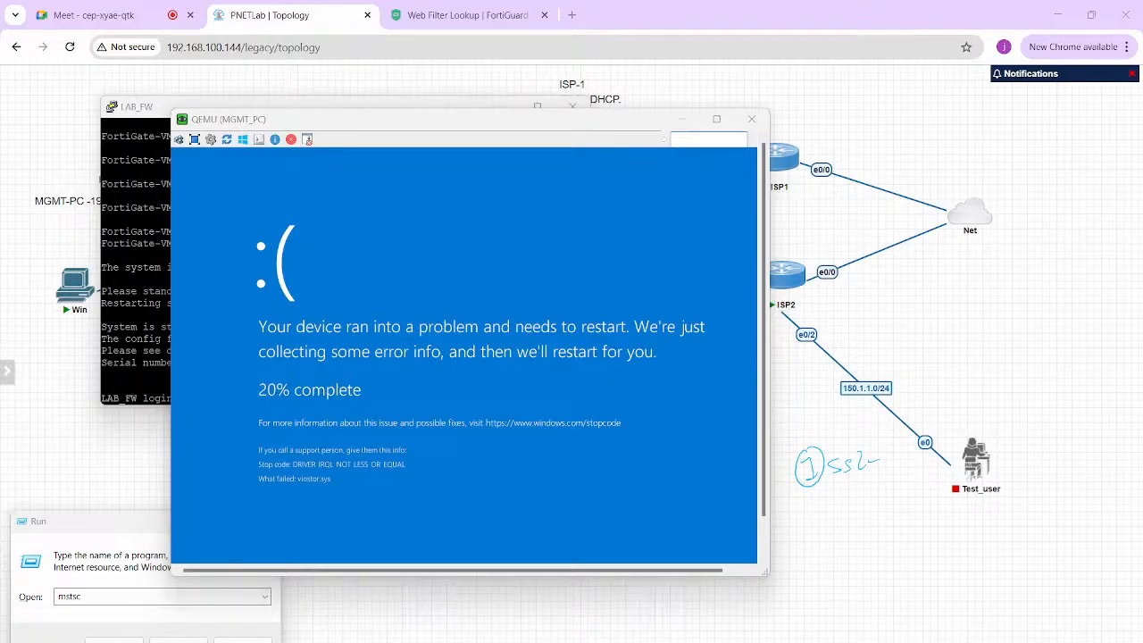
pyautogui.moveTo(832, 515); pyautogui.dragTo(826, 525)
pyautogui.moveTo(819, 505)
pyautogui.mouseDown()
pyautogui.moveTo(853, 529)
pyautogui.moveTo(904, 503)
pyautogui.mouseUp()
pyautogui.moveTo(849, 536); pyautogui.dragTo(939, 514)
pyautogui.moveTo(931, 507)
pyautogui.mouseDown()
pyautogui.moveTo(941, 515)
pyautogui.moveTo(930, 521)
pyautogui.moveTo(974, 526)
pyautogui.moveTo(1059, 514)
pyautogui.mouseUp()
pyautogui.moveTo(1060, 497); pyautogui.dragTo(1066, 514)
pyautogui.moveTo(939, 547); pyautogui.dragTo(1045, 534)
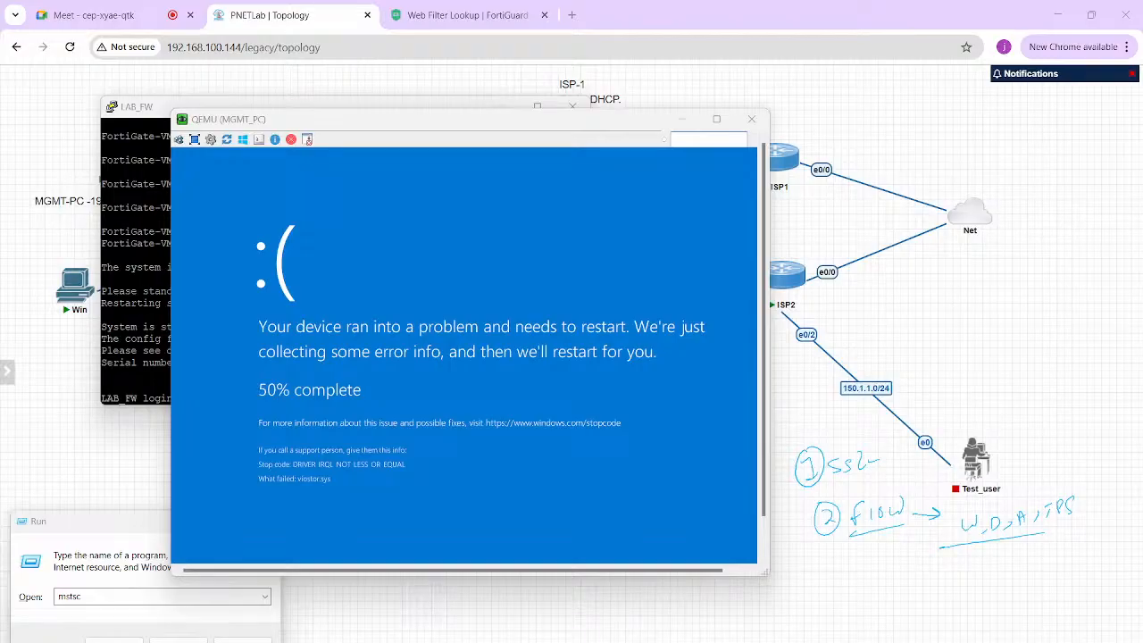
# - Handwrite the Proxy-mode list (IPS, DNS), then erase all ink and bring the topology forward
pyautogui.moveTo(814, 568); pyautogui.dragTo(817, 588)
pyautogui.moveTo(815, 569); pyautogui.dragTo(856, 575)
pyautogui.moveTo(858, 572); pyautogui.dragTo(876, 582)
pyautogui.moveTo(882, 570); pyautogui.dragTo(874, 598)
pyautogui.moveTo(887, 574); pyautogui.dragTo(938, 577)
pyautogui.moveTo(945, 571)
pyautogui.mouseDown()
pyautogui.moveTo(982, 559)
pyautogui.moveTo(977, 574)
pyautogui.mouseUp()
pyautogui.moveTo(993, 555)
pyautogui.mouseDown()
pyautogui.moveTo(993, 572)
pyautogui.moveTo(1006, 559)
pyautogui.mouseUp()
pyautogui.moveTo(1013, 553)
pyautogui.mouseDown()
pyautogui.moveTo(998, 568)
pyautogui.moveTo(1048, 563)
pyautogui.mouseUp()
pyautogui.moveTo(1037, 557); pyautogui.dragTo(1047, 556)
pyautogui.moveTo(1057, 546); pyautogui.dragTo(1058, 554)
pyautogui.moveTo(1071, 541); pyautogui.dragTo(1071, 556)
pyautogui.moveTo(1037, 569); pyautogui.dragTo(1083, 559)
pyautogui.moveTo(956, 598)
pyautogui.mouseDown()
pyautogui.moveTo(964, 610)
pyautogui.moveTo(988, 593)
pyautogui.mouseUp()
pyautogui.moveTo(1004, 593)
pyautogui.mouseDown()
pyautogui.moveTo(998, 608)
pyautogui.moveTo(1032, 599)
pyautogui.mouseUp()
pyautogui.moveTo(1035, 591); pyautogui.dragTo(1057, 589)
pyautogui.moveTo(943, 616); pyautogui.dragTo(1026, 601)
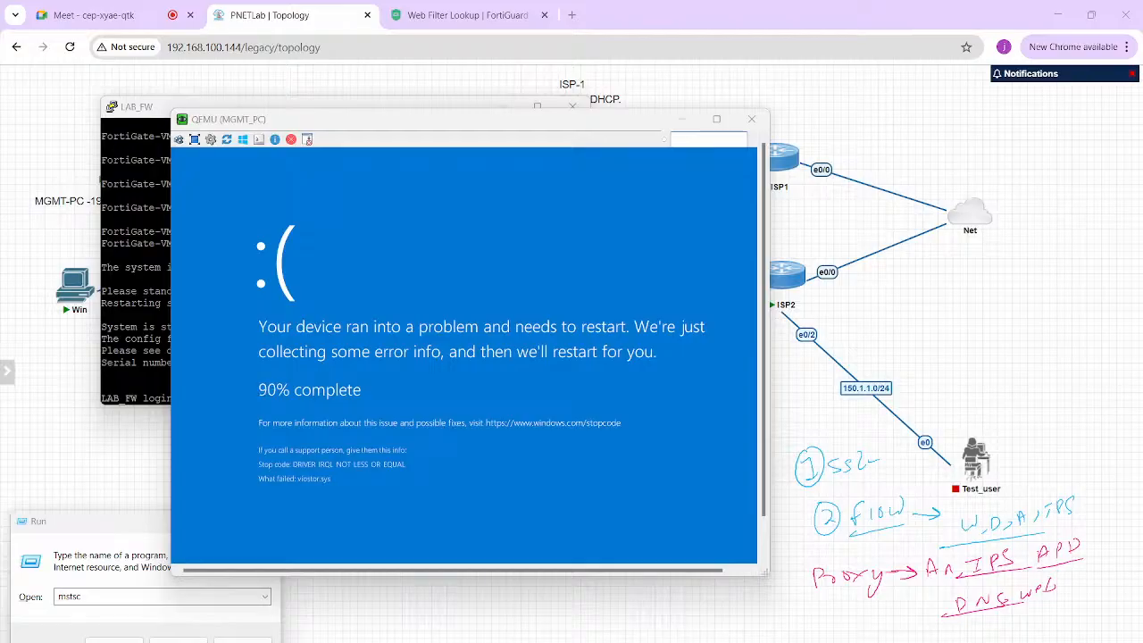
pyautogui.press('Escape')
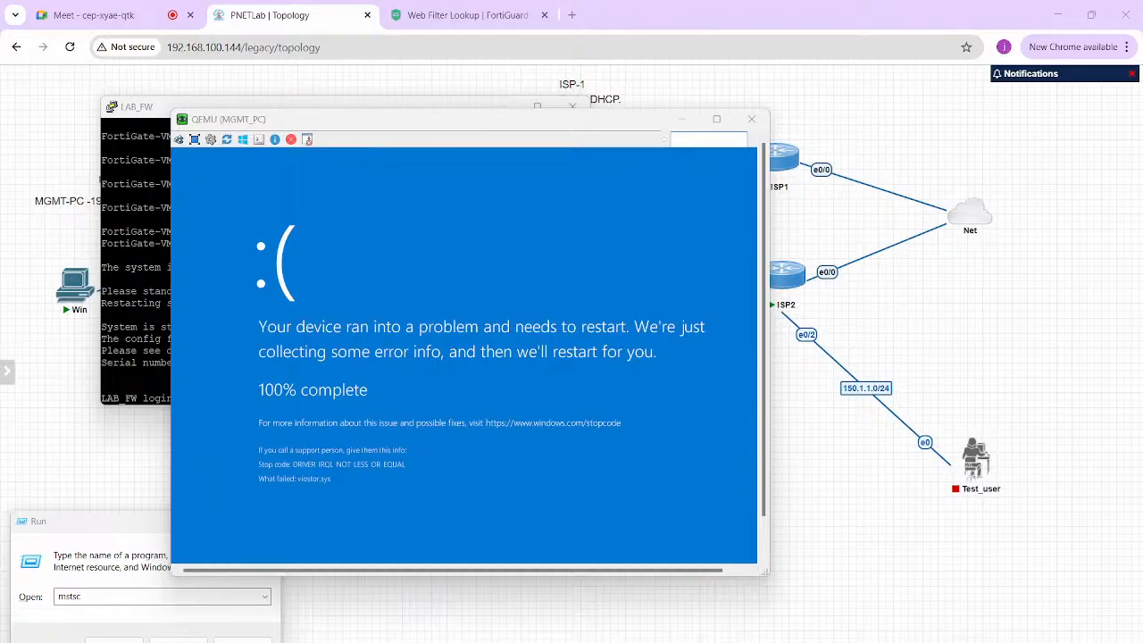
pyautogui.hotkey('alt', 'Tab')
pyautogui.hotkey('alt', 'Tab')
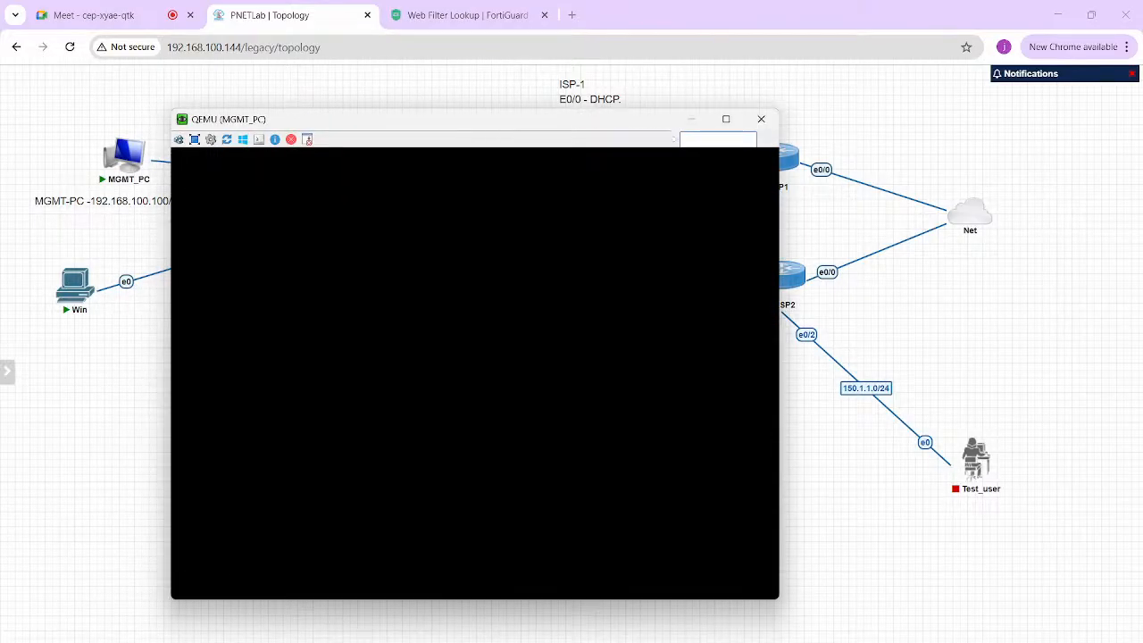
# - Review LAB_FW's Edit Node settings (FGT v7.0.17, 1 CPU, 1024 MB) and close them unchanged
pyautogui.hotkey('alt', 'Tab')
pyautogui.rightClick(550, 213)
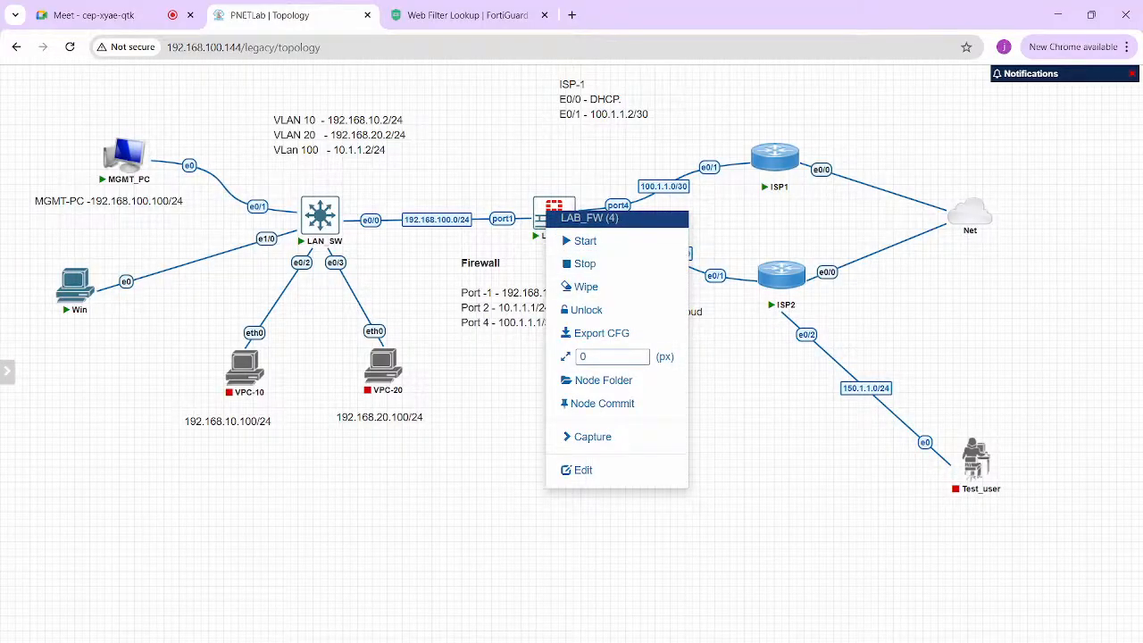
pyautogui.click(585, 240)
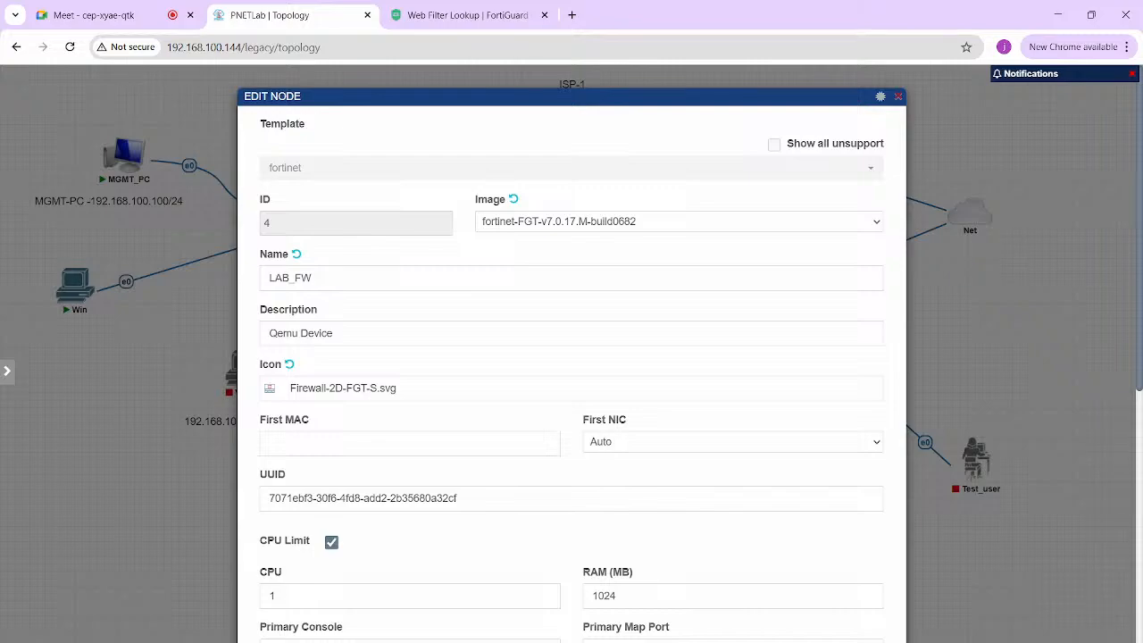
pyautogui.press('Escape')
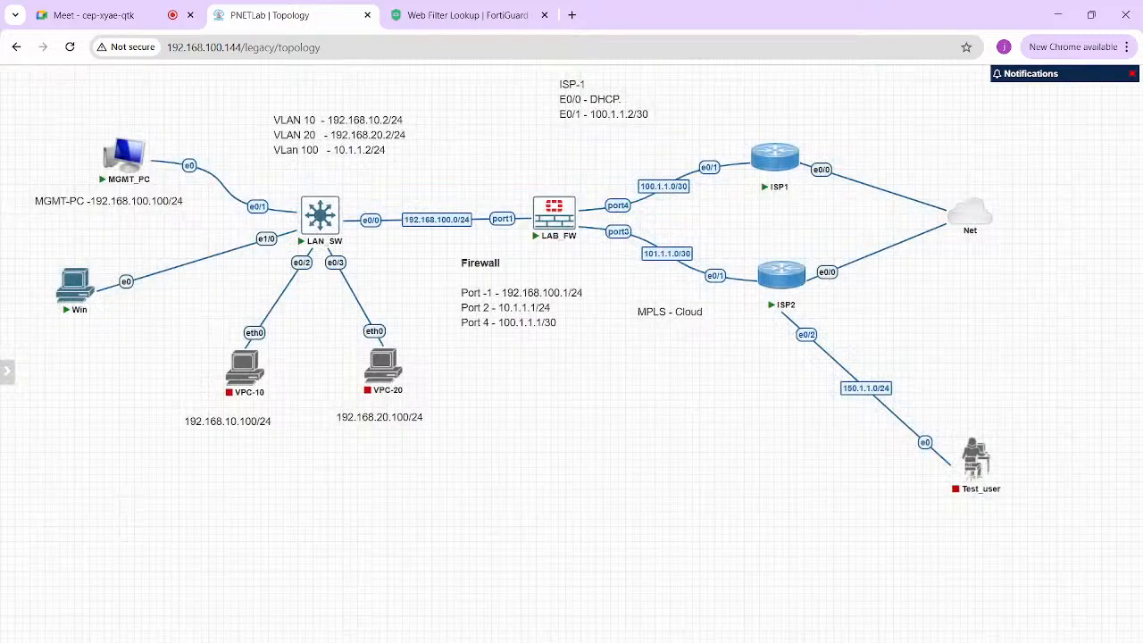
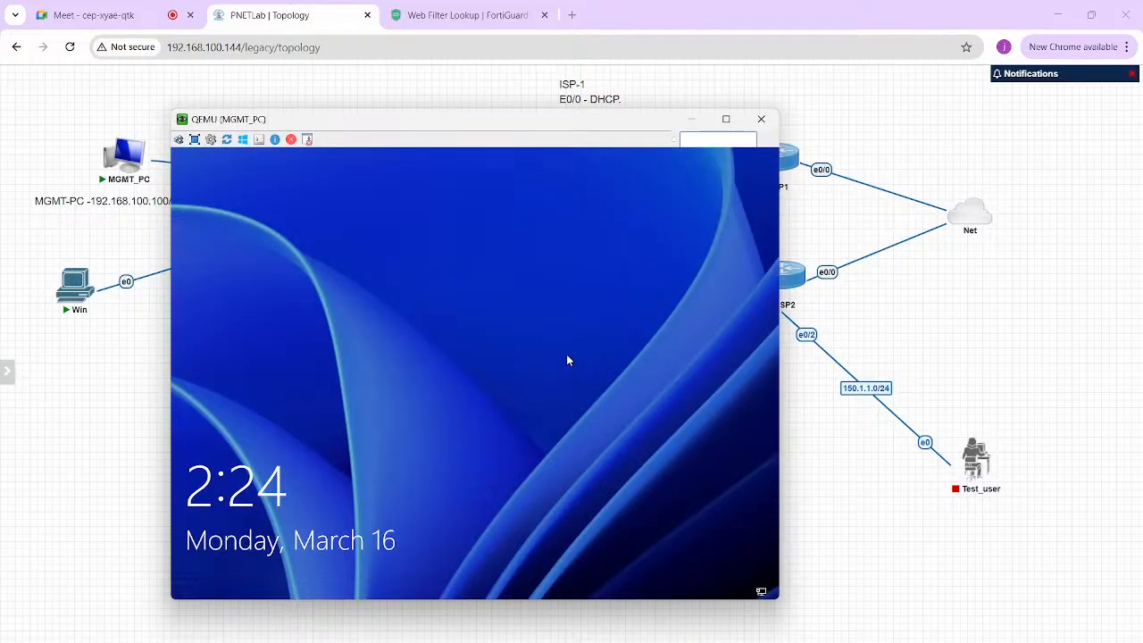
# - Sign in to the MGMT_PC Windows VM with the account password, then switch to OneNote
pyautogui.click(567, 355)
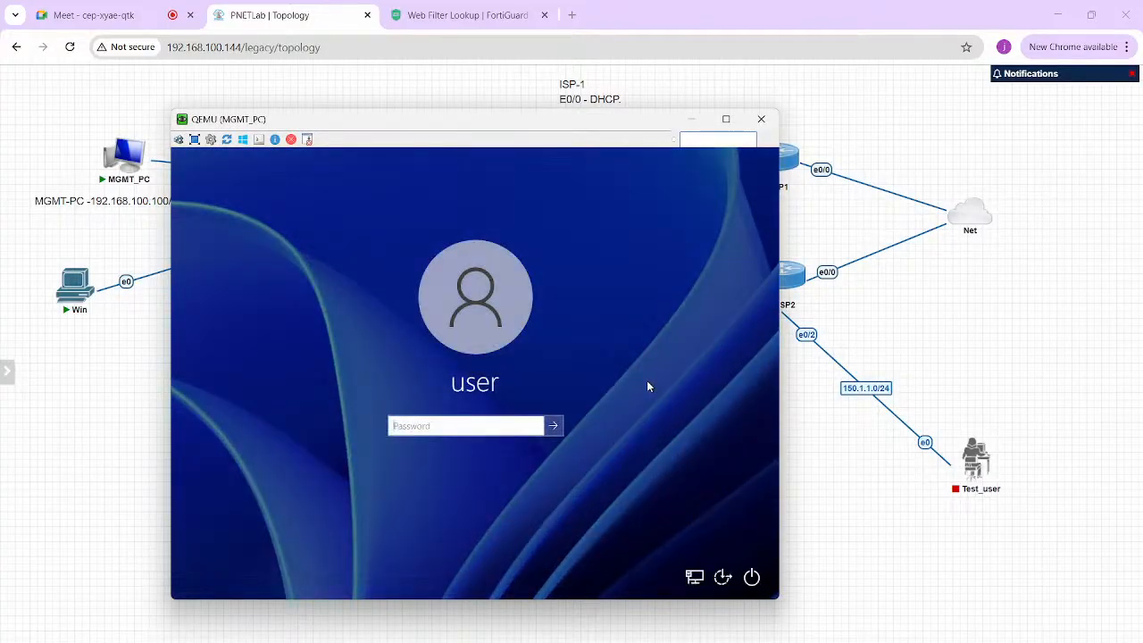
pyautogui.click(442, 427)
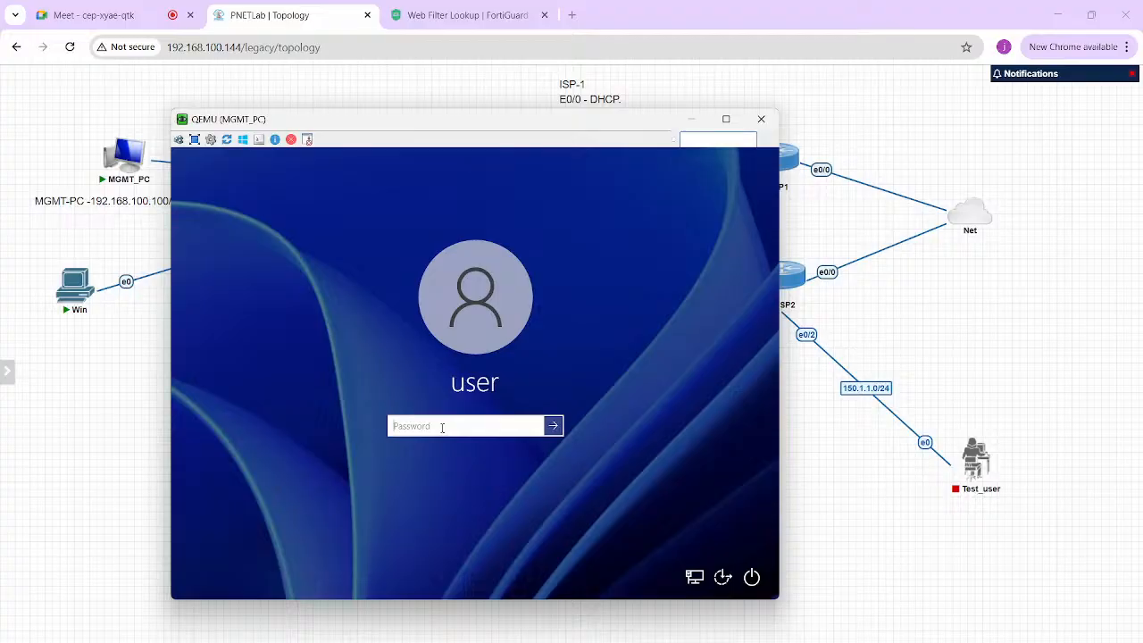
pyautogui.write('•••••••')
pyautogui.press('Return')
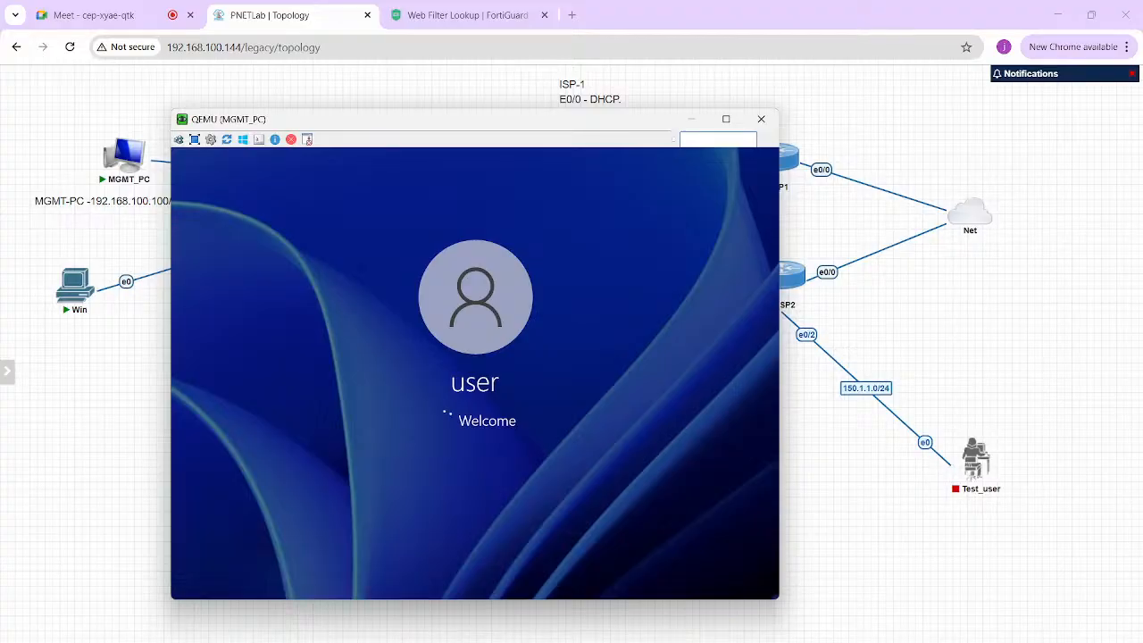
pyautogui.hotkey('alt', 'Tab')
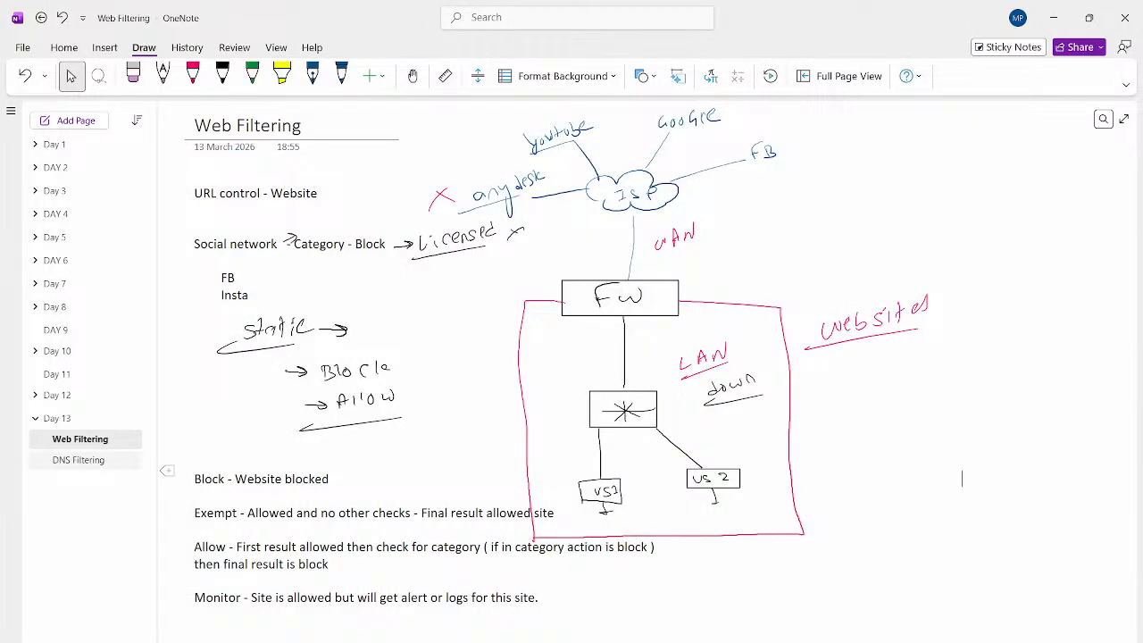
# - Open the DNS Filtering page under Day 13
pyautogui.click(79, 460)
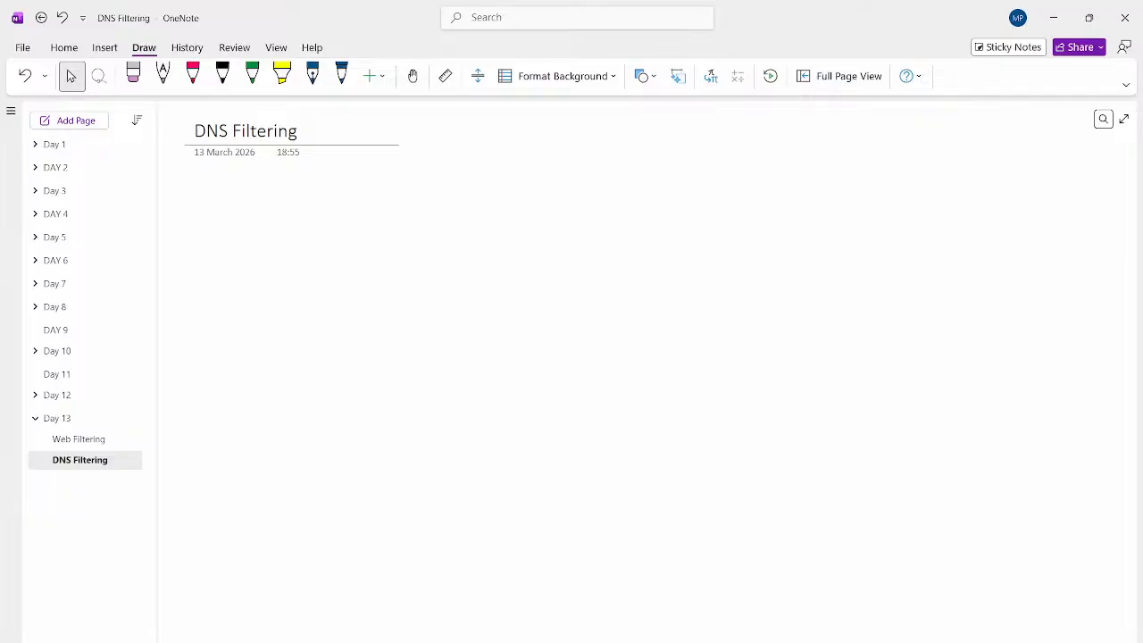
# - In black ink, sketch client and DNS server boxes under a DNS-Resolution heading
pyautogui.click(223, 75)
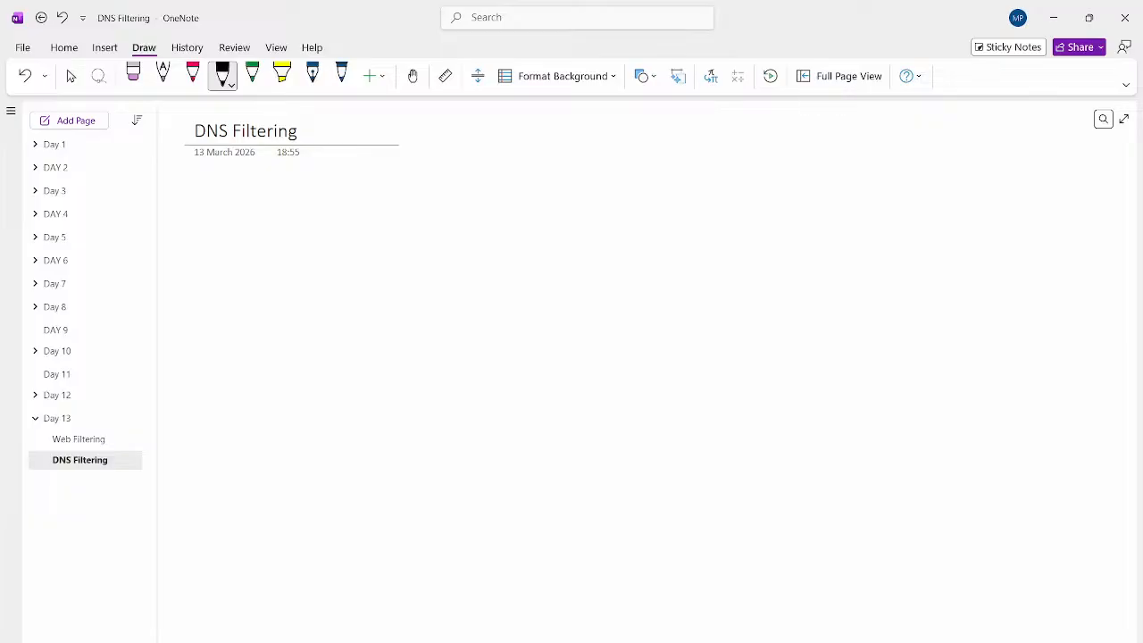
pyautogui.moveTo(312, 131); pyautogui.dragTo(366, 132)
pyautogui.moveTo(353, 126)
pyautogui.mouseDown()
pyautogui.moveTo(367, 131)
pyautogui.moveTo(354, 136)
pyautogui.mouseUp()
pyautogui.moveTo(420, 179); pyautogui.dragTo(439, 187)
pyautogui.hotkey('ctrl', 'z')
pyautogui.hotkey('ctrl', 'z')
pyautogui.moveTo(404, 231)
pyautogui.mouseDown()
pyautogui.moveTo(404, 203)
pyautogui.moveTo(457, 231)
pyautogui.moveTo(402, 228)
pyautogui.moveTo(439, 240)
pyautogui.moveTo(429, 218)
pyautogui.mouseUp()
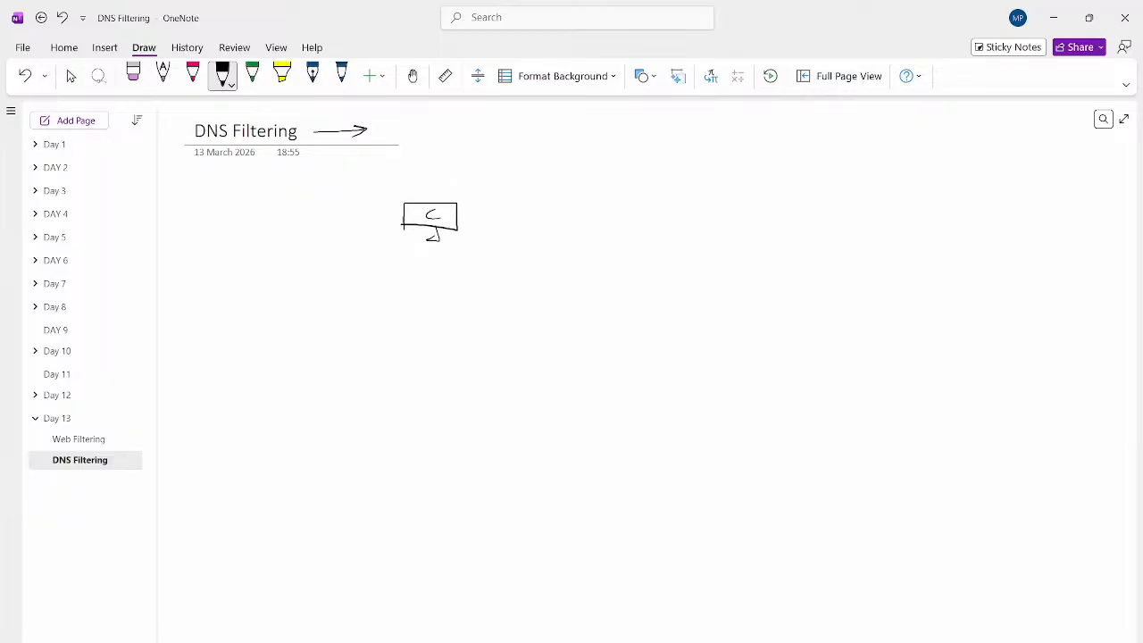
pyautogui.moveTo(661, 230)
pyautogui.mouseDown()
pyautogui.moveTo(725, 197)
pyautogui.moveTo(674, 232)
pyautogui.moveTo(654, 231)
pyautogui.moveTo(686, 229)
pyautogui.mouseUp()
pyautogui.moveTo(698, 225)
pyautogui.mouseDown()
pyautogui.moveTo(711, 210)
pyautogui.moveTo(689, 252)
pyautogui.mouseUp()
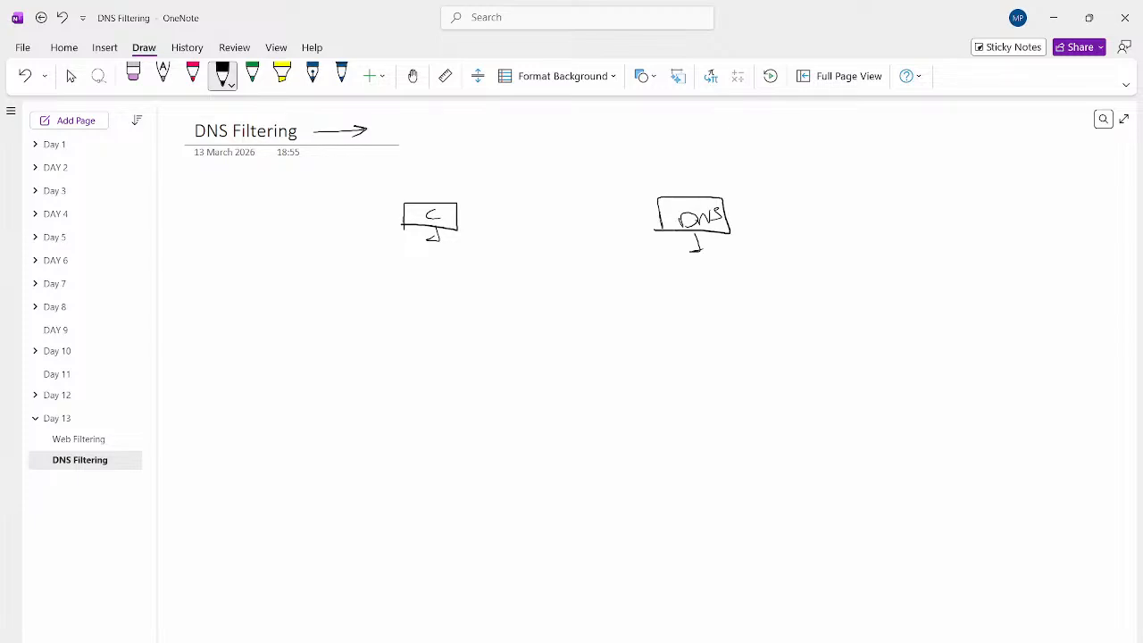
pyautogui.moveTo(431, 240); pyautogui.dragTo(462, 239)
pyautogui.moveTo(468, 156)
pyautogui.mouseDown()
pyautogui.moveTo(473, 169)
pyautogui.moveTo(496, 163)
pyautogui.mouseUp()
pyautogui.moveTo(468, 174); pyautogui.dragTo(596, 140)
pyautogui.moveTo(522, 165); pyautogui.dragTo(586, 152)
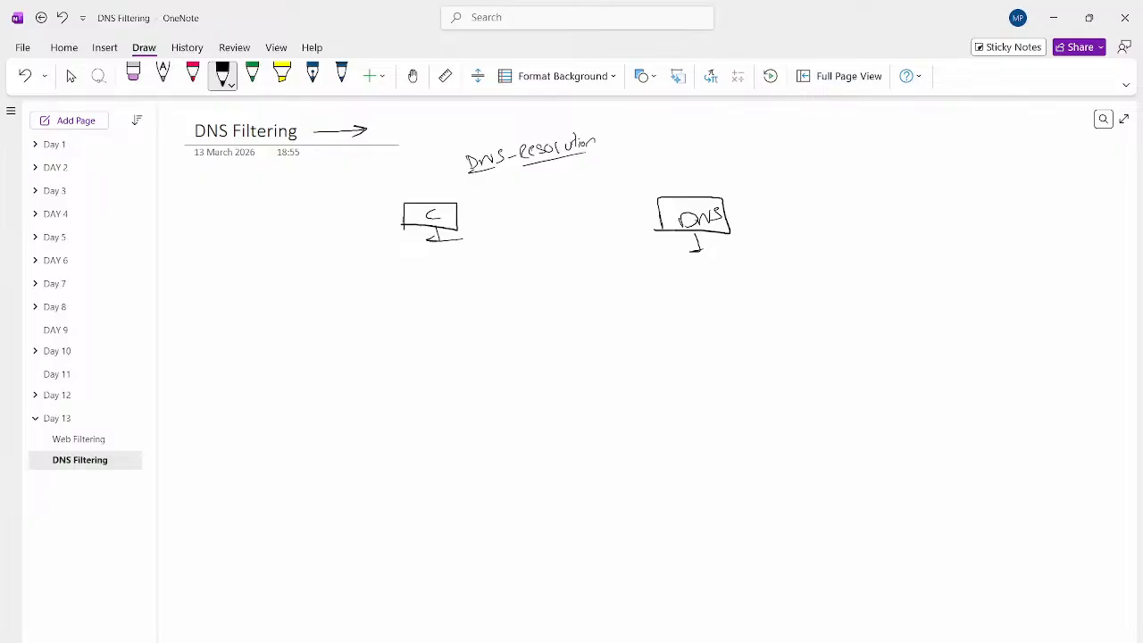
# - In blue ink, draw labelled Query and Response arrows between the client and DNS boxes
pyautogui.click(341, 76)
pyautogui.moveTo(471, 210); pyautogui.dragTo(659, 211)
pyautogui.moveTo(521, 188)
pyautogui.mouseDown()
pyautogui.moveTo(516, 198)
pyautogui.moveTo(559, 186)
pyautogui.mouseUp()
pyautogui.moveTo(563, 189); pyautogui.dragTo(572, 200)
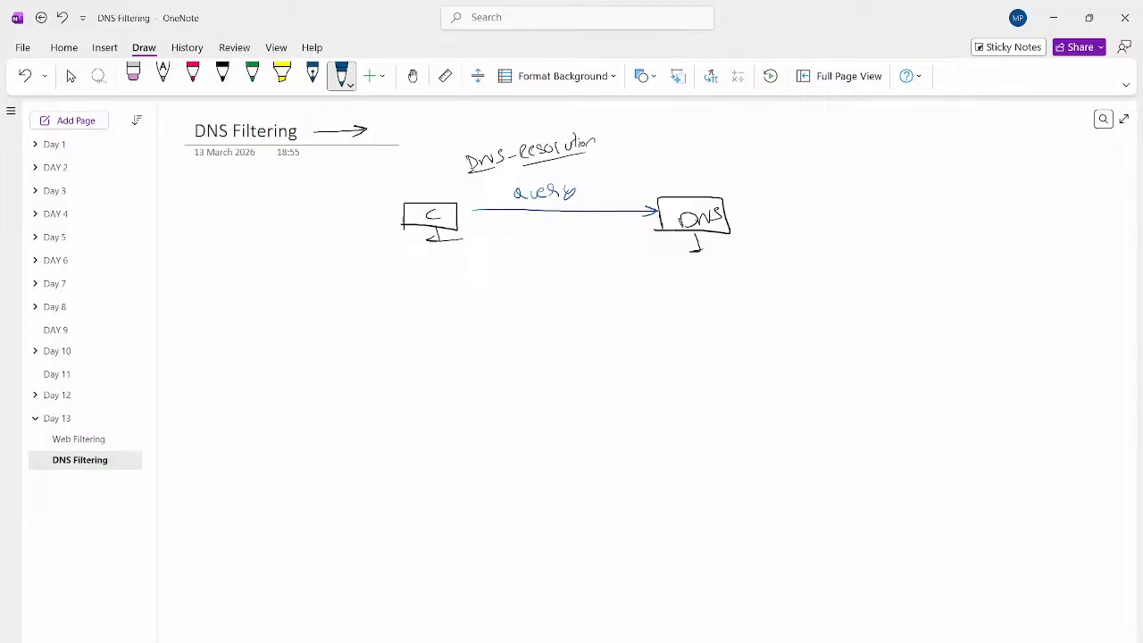
pyautogui.moveTo(654, 232)
pyautogui.mouseDown()
pyautogui.moveTo(481, 245)
pyautogui.moveTo(536, 227)
pyautogui.mouseUp()
pyautogui.moveTo(539, 230); pyautogui.dragTo(553, 231)
pyautogui.moveTo(554, 220); pyautogui.dragTo(575, 229)
pyautogui.moveTo(587, 223); pyautogui.dragTo(596, 228)
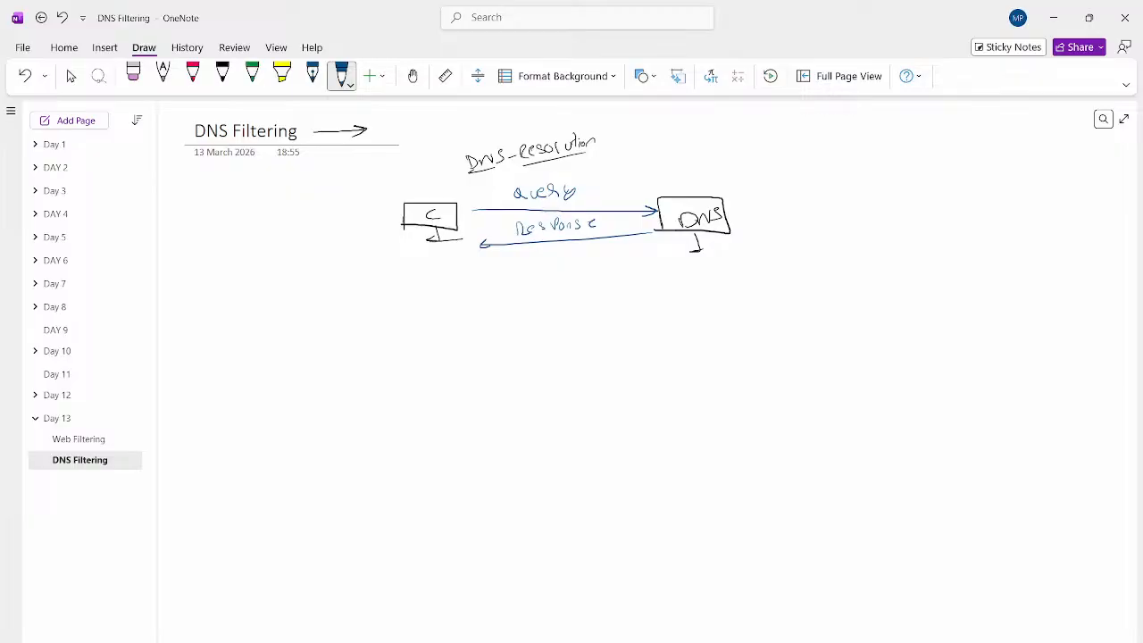
# - In red, add an FW box below the arrows and 8.8.8.8 labels by the client and DNS boxes
pyautogui.click(192, 76)
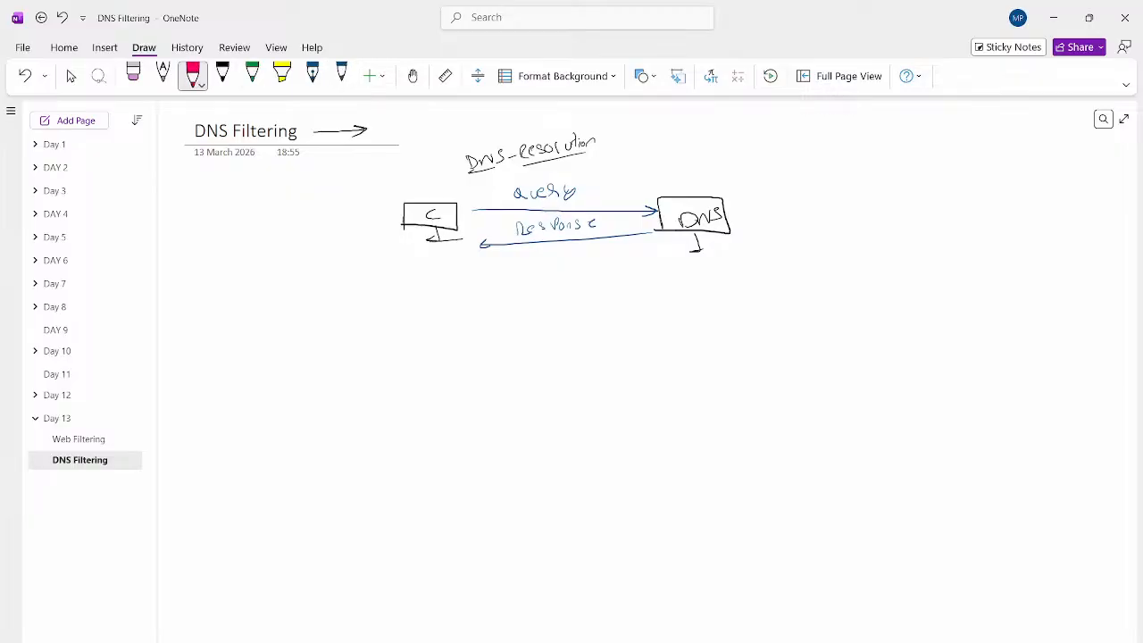
pyautogui.moveTo(570, 177)
pyautogui.mouseDown()
pyautogui.moveTo(569, 314)
pyautogui.moveTo(548, 342)
pyautogui.mouseUp()
pyautogui.moveTo(541, 315)
pyautogui.mouseDown()
pyautogui.moveTo(593, 314)
pyautogui.moveTo(557, 343)
pyautogui.moveTo(599, 315)
pyautogui.moveTo(573, 339)
pyautogui.mouseUp()
pyautogui.moveTo(569, 326); pyautogui.dragTo(608, 322)
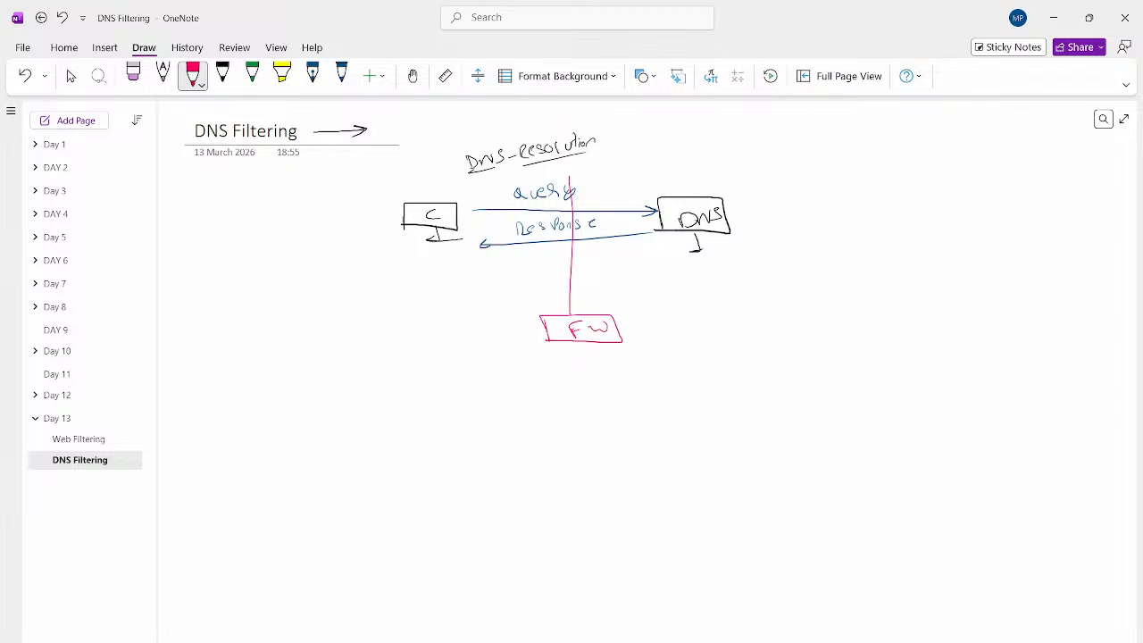
pyautogui.moveTo(399, 203); pyautogui.dragTo(379, 202)
pyautogui.moveTo(385, 198); pyautogui.dragTo(344, 190)
pyautogui.moveTo(342, 180)
pyautogui.mouseDown()
pyautogui.moveTo(345, 190)
pyautogui.moveTo(367, 176)
pyautogui.mouseUp()
pyautogui.moveTo(375, 173); pyautogui.dragTo(369, 183)
pyautogui.moveTo(377, 178)
pyautogui.mouseDown()
pyautogui.moveTo(430, 178)
pyautogui.moveTo(408, 185)
pyautogui.mouseUp()
pyautogui.moveTo(426, 183); pyautogui.dragTo(428, 184)
pyautogui.moveTo(704, 175); pyautogui.dragTo(752, 178)
pyautogui.moveTo(739, 185); pyautogui.dragTo(695, 194)
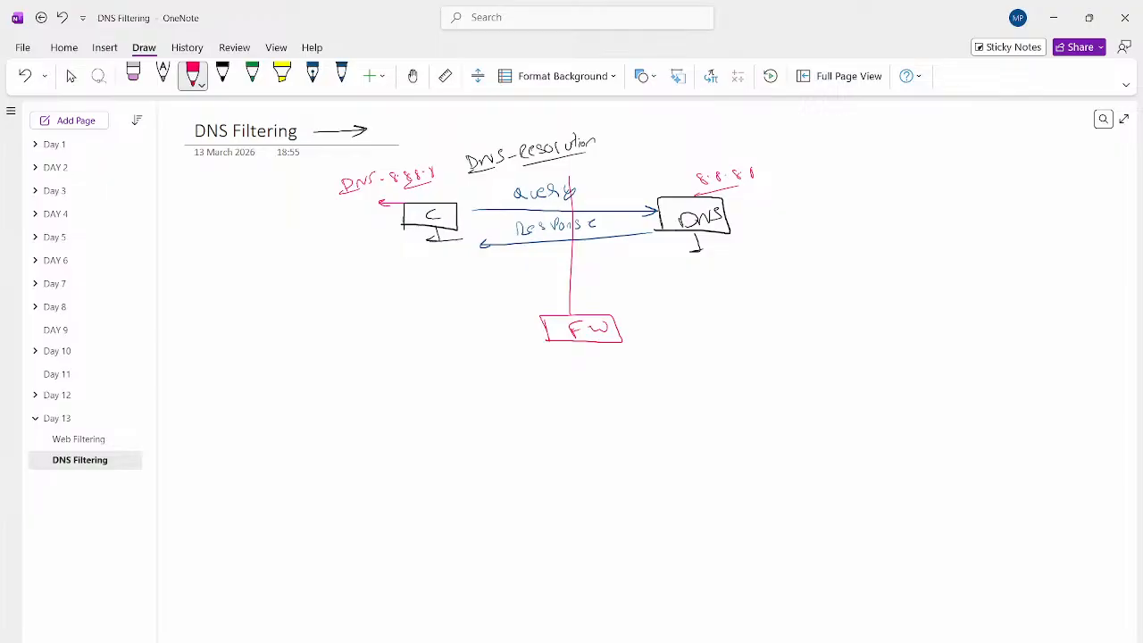
# - In blue, draw the client-to-FW-to-DNS path with a return line
pyautogui.click(341, 75)
pyautogui.moveTo(430, 248)
pyautogui.mouseDown()
pyautogui.moveTo(428, 320)
pyautogui.moveTo(532, 331)
pyautogui.mouseUp()
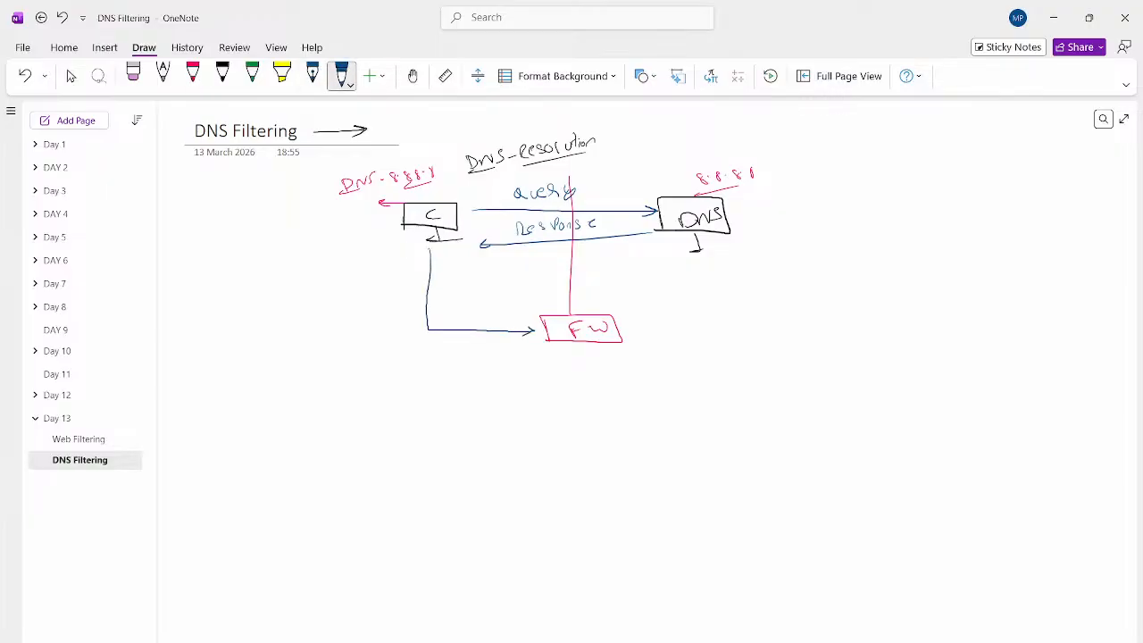
pyautogui.moveTo(625, 323); pyautogui.dragTo(750, 317)
pyautogui.moveTo(714, 334)
pyautogui.mouseDown()
pyautogui.moveTo(760, 327)
pyautogui.moveTo(625, 349)
pyautogui.mouseUp()
pyautogui.moveTo(545, 346); pyautogui.dragTo(421, 349)
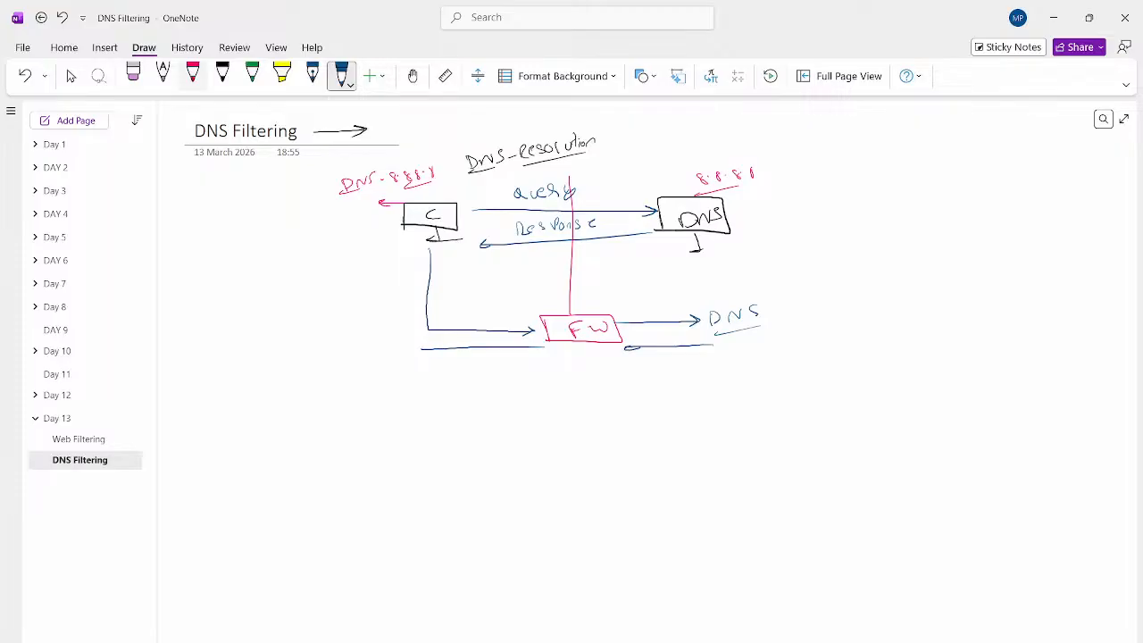
# - In red, list Domains, sites, FQDN and fake IP beneath the FW box
pyautogui.click(192, 74)
pyautogui.moveTo(587, 342); pyautogui.dragTo(587, 384)
pyautogui.moveTo(580, 373)
pyautogui.mouseDown()
pyautogui.moveTo(587, 383)
pyautogui.moveTo(598, 375)
pyautogui.moveTo(580, 404)
pyautogui.moveTo(592, 403)
pyautogui.mouseUp()
pyautogui.moveTo(598, 405); pyautogui.dragTo(639, 403)
pyautogui.moveTo(647, 390); pyautogui.dragTo(654, 402)
pyautogui.moveTo(556, 429)
pyautogui.mouseDown()
pyautogui.moveTo(646, 414)
pyautogui.moveTo(588, 449)
pyautogui.moveTo(627, 434)
pyautogui.moveTo(631, 447)
pyautogui.mouseUp()
pyautogui.moveTo(564, 468)
pyautogui.mouseDown()
pyautogui.moveTo(639, 452)
pyautogui.moveTo(595, 482)
pyautogui.moveTo(622, 482)
pyautogui.moveTo(657, 460)
pyautogui.mouseUp()
pyautogui.moveTo(585, 498); pyautogui.dragTo(683, 481)
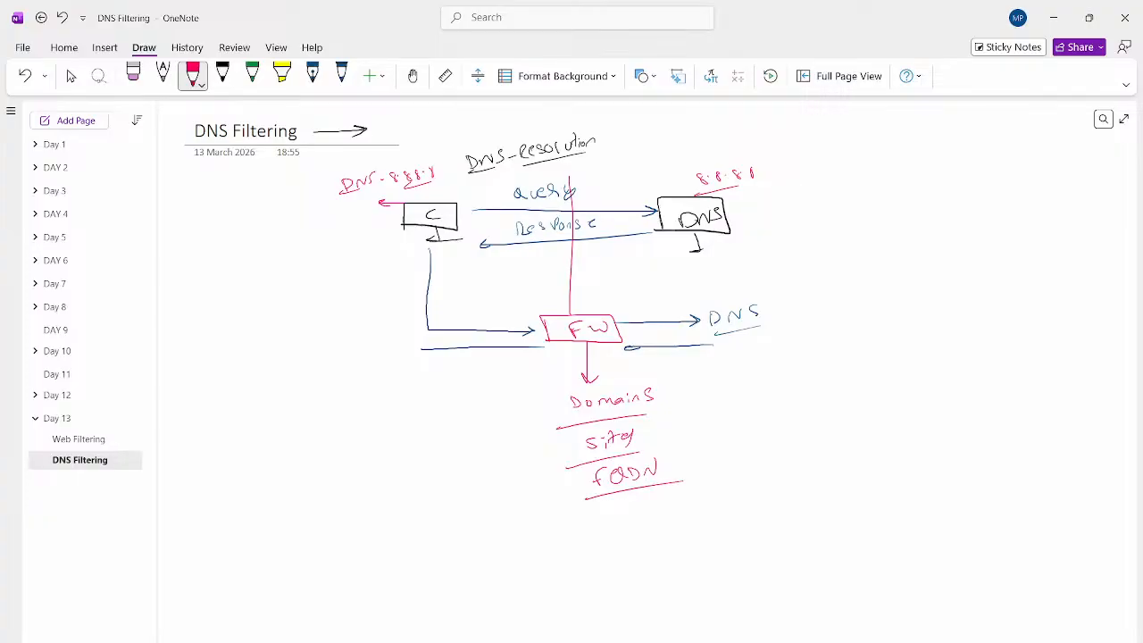
pyautogui.moveTo(577, 516)
pyautogui.mouseDown()
pyautogui.moveTo(568, 536)
pyautogui.moveTo(598, 529)
pyautogui.mouseUp()
pyautogui.moveTo(600, 526)
pyautogui.mouseDown()
pyautogui.moveTo(580, 525)
pyautogui.moveTo(651, 523)
pyautogui.mouseUp()
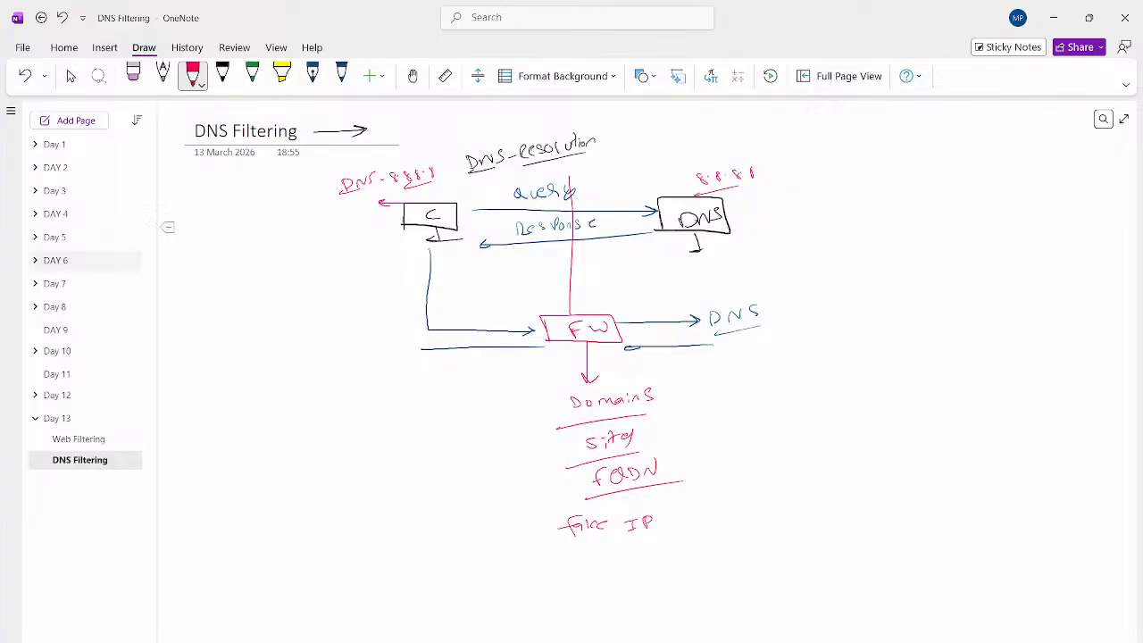
pyautogui.click(71, 76)
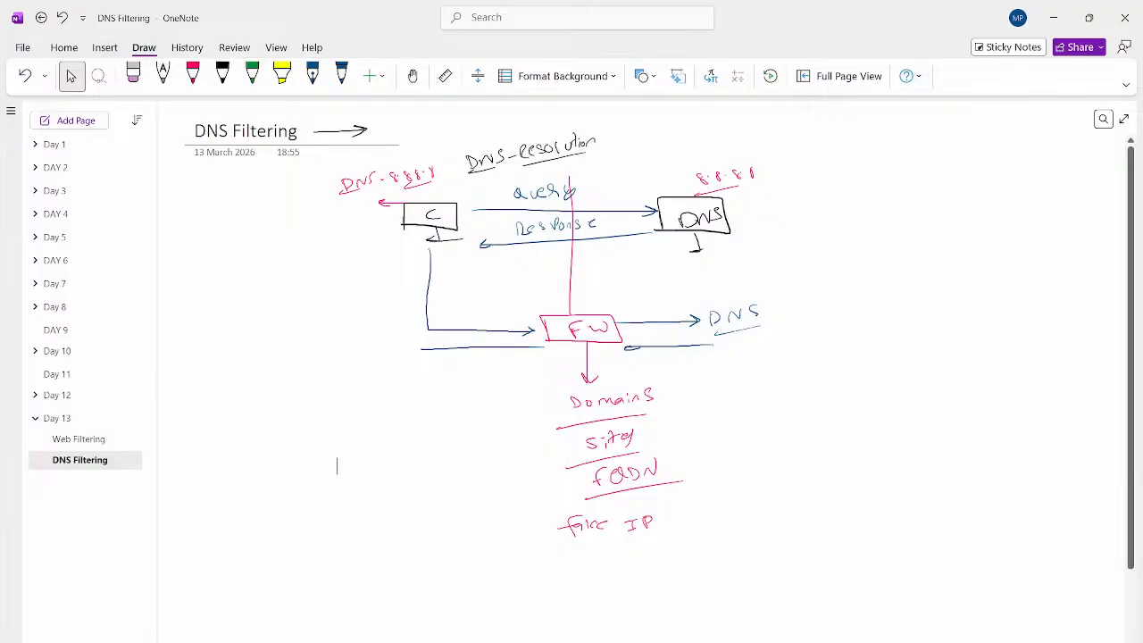
# - Type a Query note reading 'Facebook -> DNS server - allowed'
pyautogui.click(337, 466)
pyautogui.write('Query')
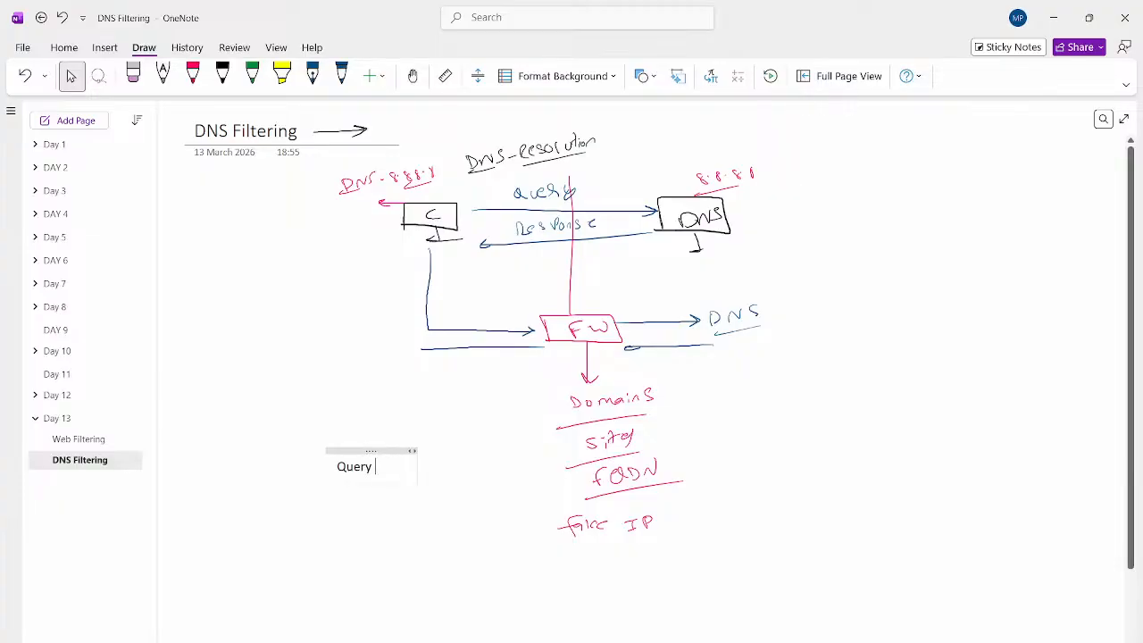
pyautogui.press('Return')
pyautogui.write('Faceboon')
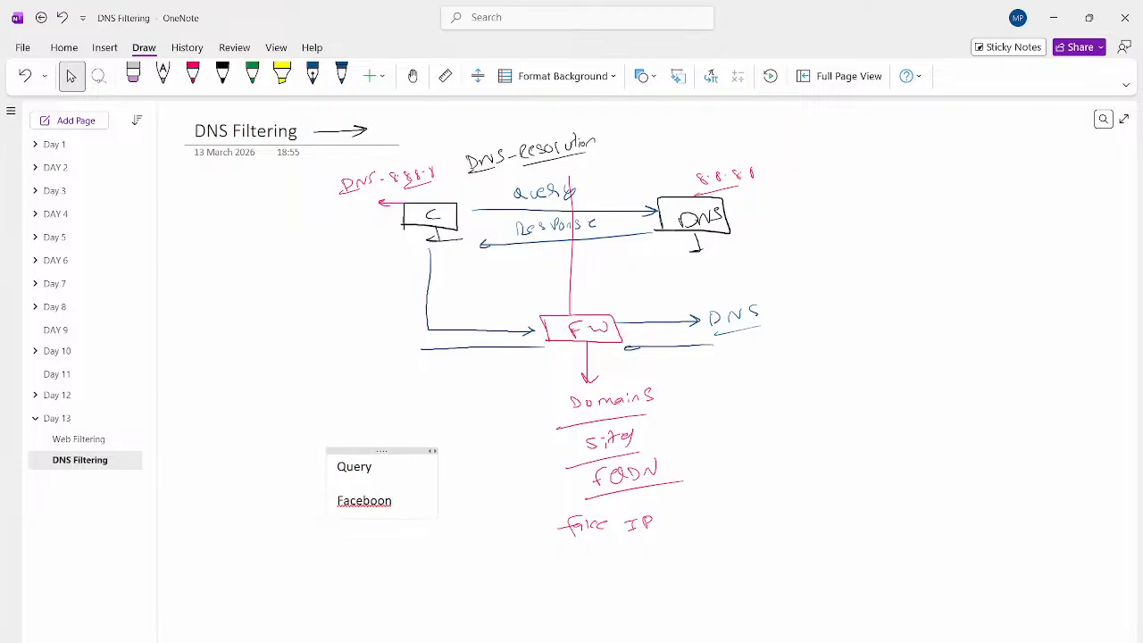
pyautogui.press('BackSpace')
pyautogui.write('k - > DNS serv')
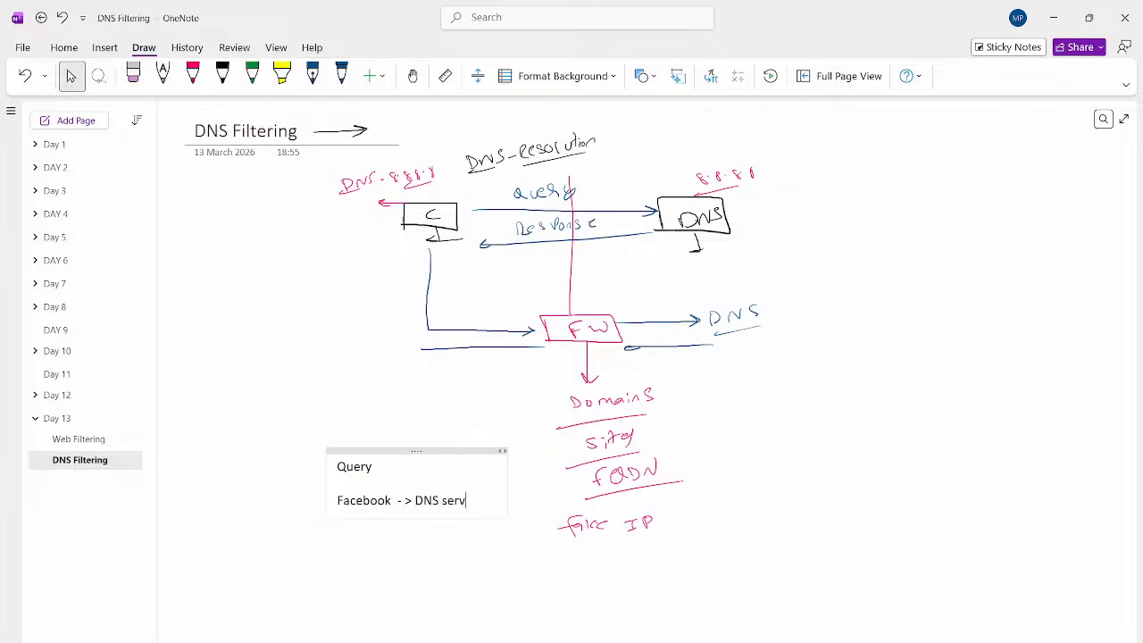
pyautogui.write('er - allowe')
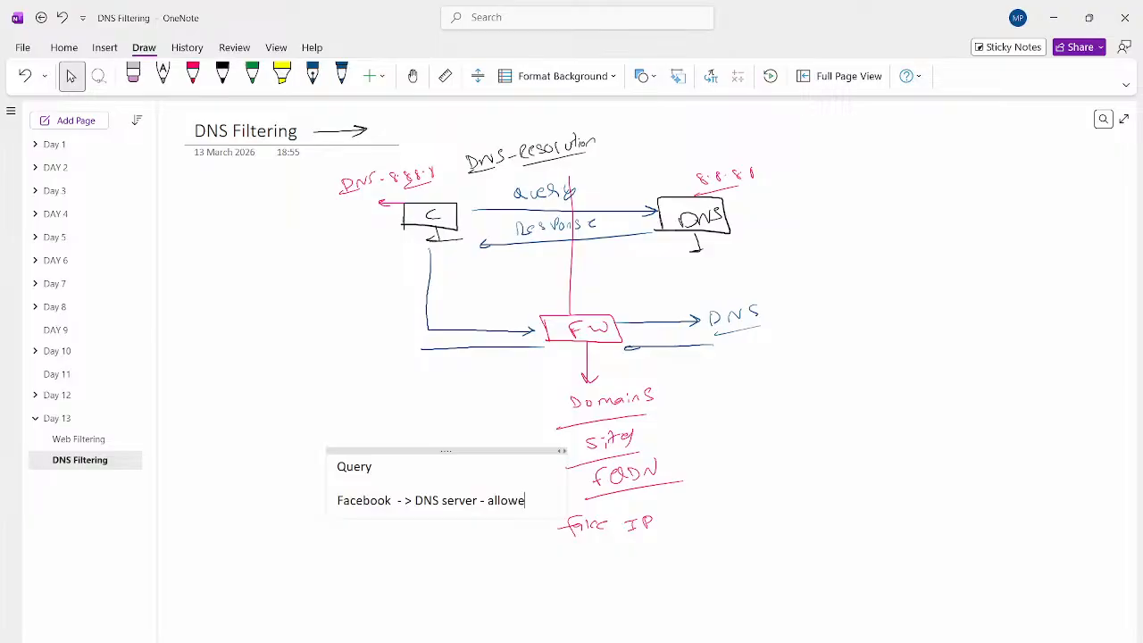
pyautogui.write('d')
# - Add 'Anydesk.com -> Block -> respond with Fake' and move the note beside the diagram
pyautogui.press('Return')
pyautogui.press('Return')
pyautogui.write('Anydesk.com -')
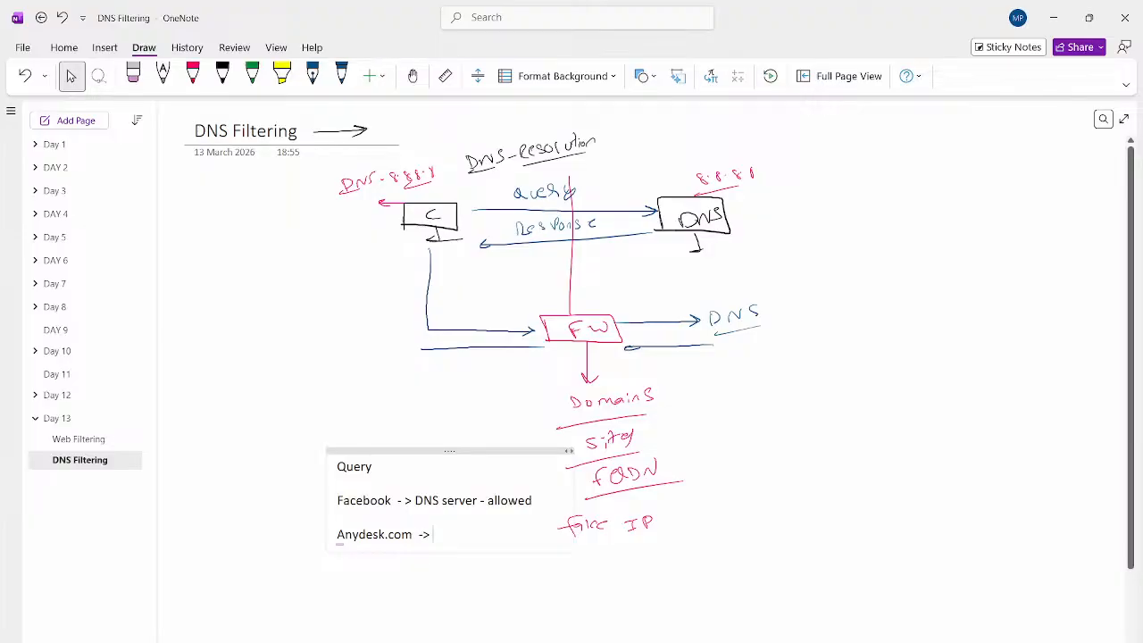
pyautogui.write('> Block')
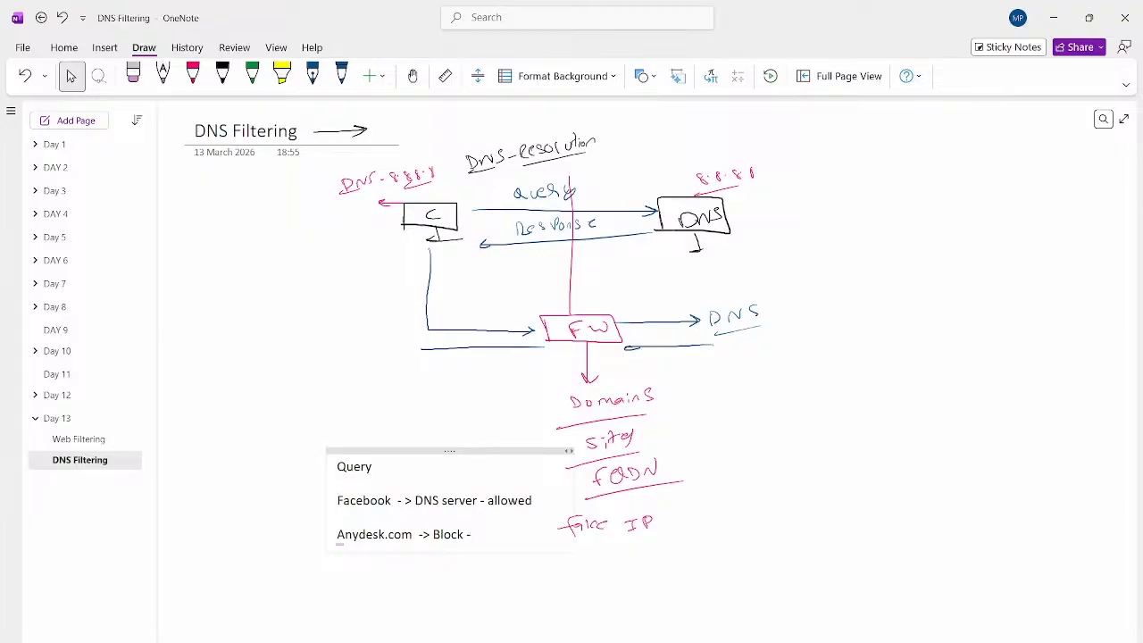
pyautogui.write(' -> repos')
pyautogui.press('BackSpace')
pyautogui.press('BackSpace')
pyautogui.press('BackSpace')
pyautogui.write('spond with Fake')
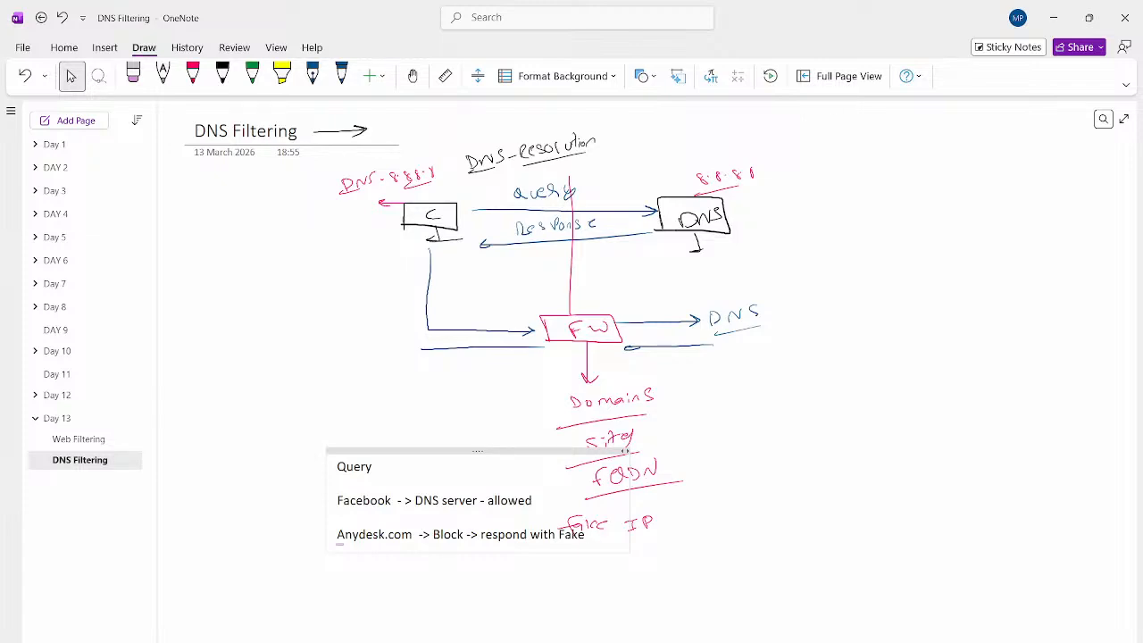
pyautogui.moveTo(478, 451); pyautogui.dragTo(353, 416)
pyautogui.click(461, 499)
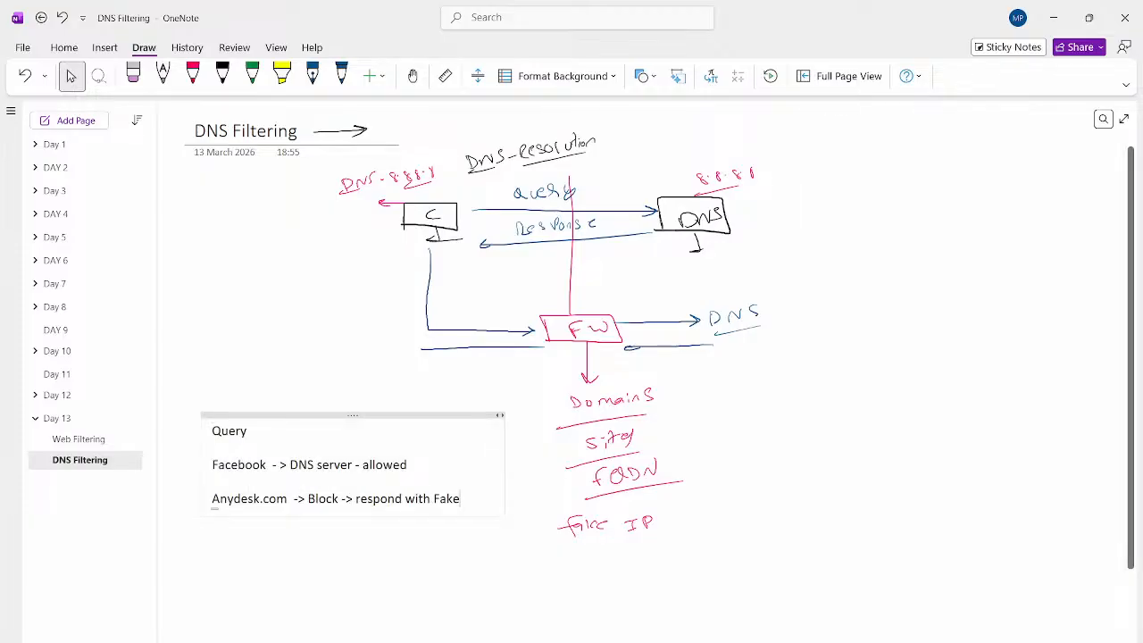
pyautogui.click(341, 76)
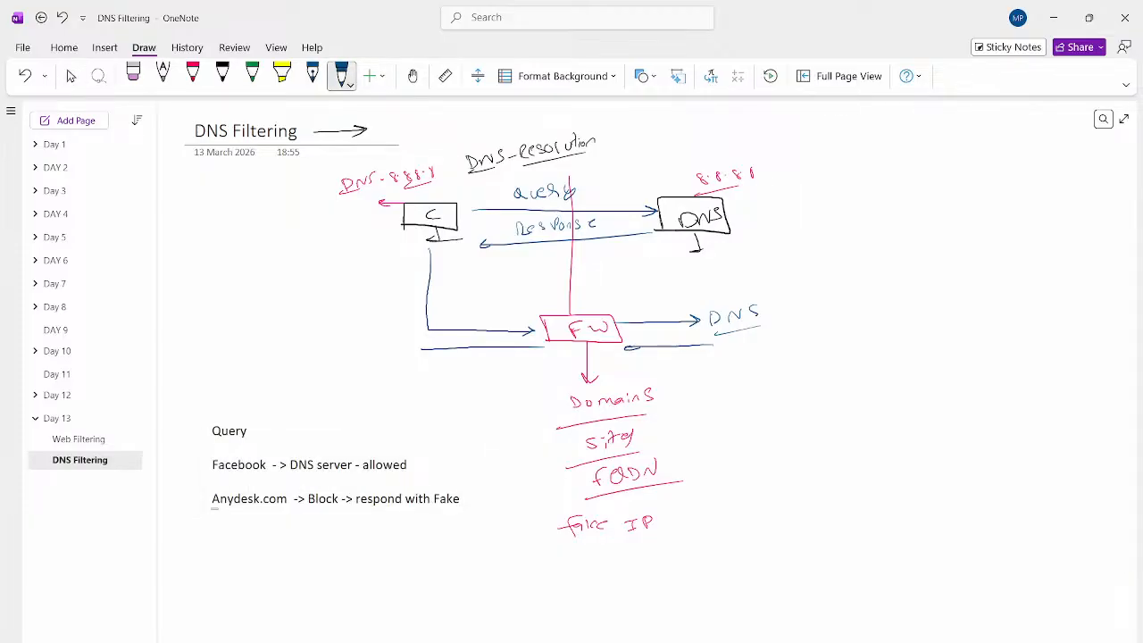
# - Handwrite an underlined 'DNS filtering' heading with 'Block → reply fake' in blue
pyautogui.moveTo(823, 363); pyautogui.dragTo(834, 373)
pyautogui.moveTo(845, 370); pyautogui.dragTo(865, 363)
pyautogui.moveTo(820, 376); pyautogui.dragTo(923, 352)
pyautogui.moveTo(929, 338); pyautogui.dragTo(930, 356)
pyautogui.moveTo(925, 347); pyautogui.dragTo(936, 349)
pyautogui.moveTo(945, 340); pyautogui.dragTo(973, 340)
pyautogui.moveTo(894, 370); pyautogui.dragTo(971, 351)
pyautogui.moveTo(868, 402); pyautogui.dragTo(869, 413)
pyautogui.moveTo(881, 399)
pyautogui.mouseDown()
pyautogui.moveTo(881, 409)
pyautogui.moveTo(891, 400)
pyautogui.mouseUp()
pyautogui.moveTo(901, 399)
pyautogui.mouseDown()
pyautogui.moveTo(956, 394)
pyautogui.moveTo(946, 403)
pyautogui.moveTo(997, 377)
pyautogui.mouseUp()
pyautogui.moveTo(1008, 374)
pyautogui.mouseDown()
pyautogui.moveTo(1003, 398)
pyautogui.moveTo(1005, 388)
pyautogui.mouseUp()
pyautogui.moveTo(1054, 359)
pyautogui.mouseDown()
pyautogui.moveTo(1045, 379)
pyautogui.moveTo(1083, 361)
pyautogui.mouseUp()
# - Add 'Allow → DNS server' below it, then return to the PNETLab browser window
pyautogui.moveTo(872, 444); pyautogui.dragTo(890, 442)
pyautogui.moveTo(902, 434); pyautogui.dragTo(968, 430)
pyautogui.moveTo(958, 425); pyautogui.dragTo(1015, 432)
pyautogui.moveTo(977, 452)
pyautogui.mouseDown()
pyautogui.moveTo(1075, 422)
pyautogui.moveTo(1088, 404)
pyautogui.mouseUp()
pyautogui.moveTo(1049, 438); pyautogui.dragTo(1106, 430)
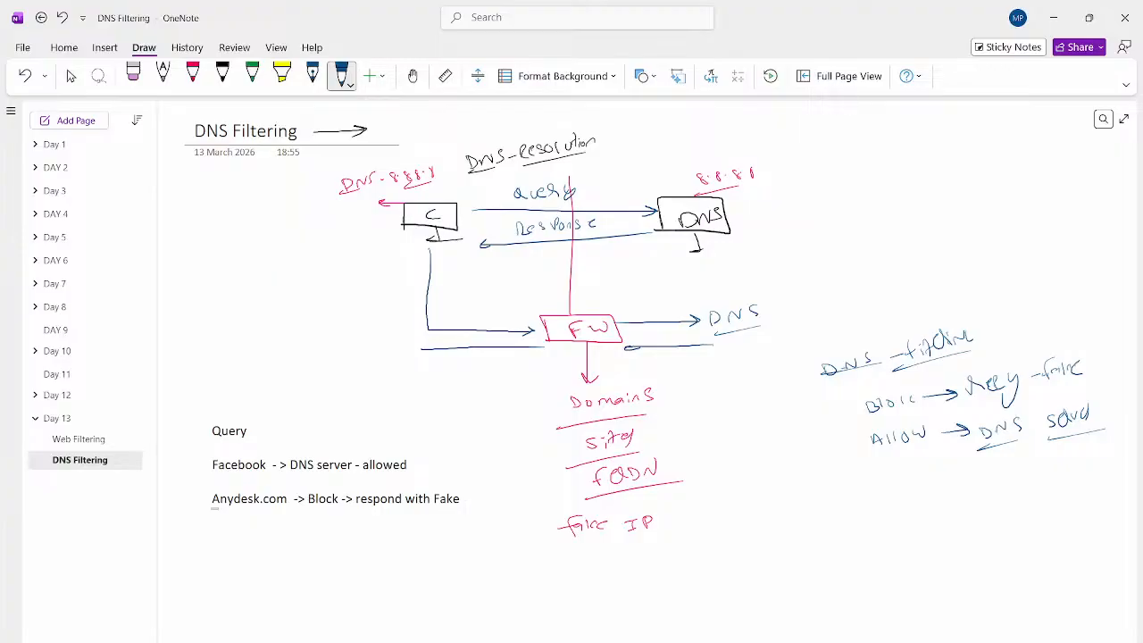
pyautogui.click(70, 76)
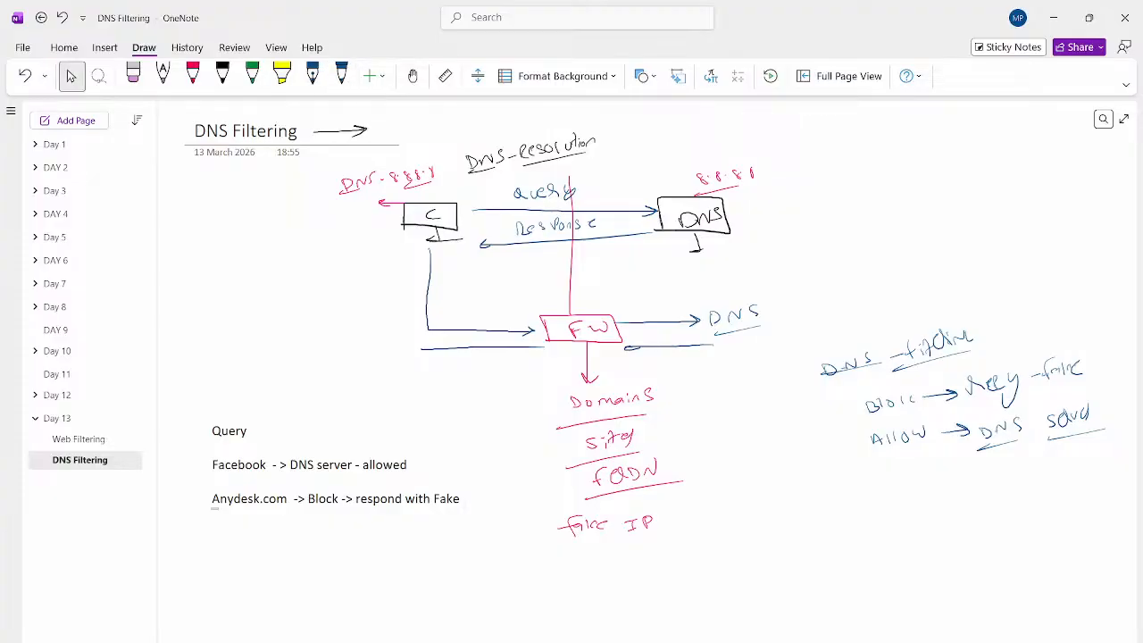
pyautogui.click(505, 641)
pyautogui.click(430, 600)
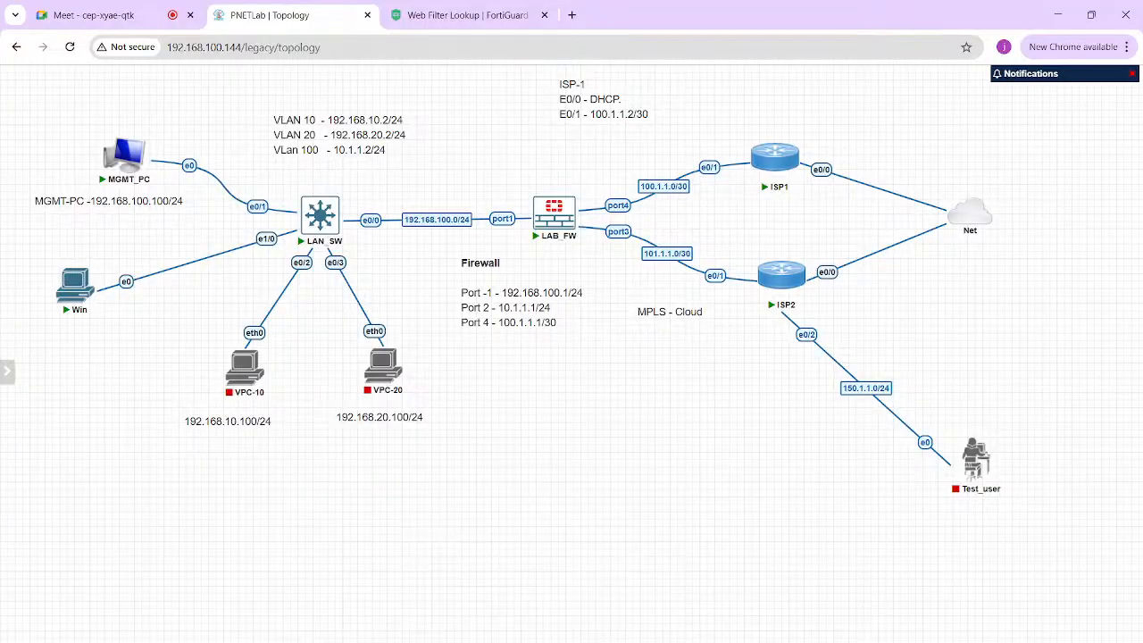
# - Open the MGMT_PC console and bring up the Fortigate PDF's DNS Filtering page
pyautogui.click(759, 612)
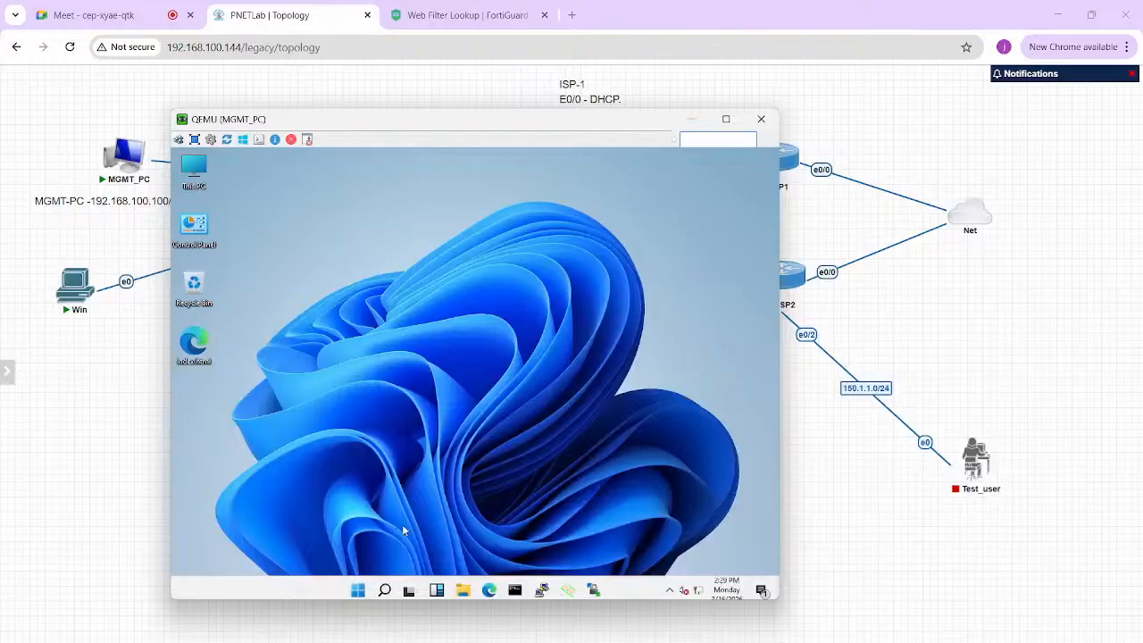
pyautogui.click(490, 590)
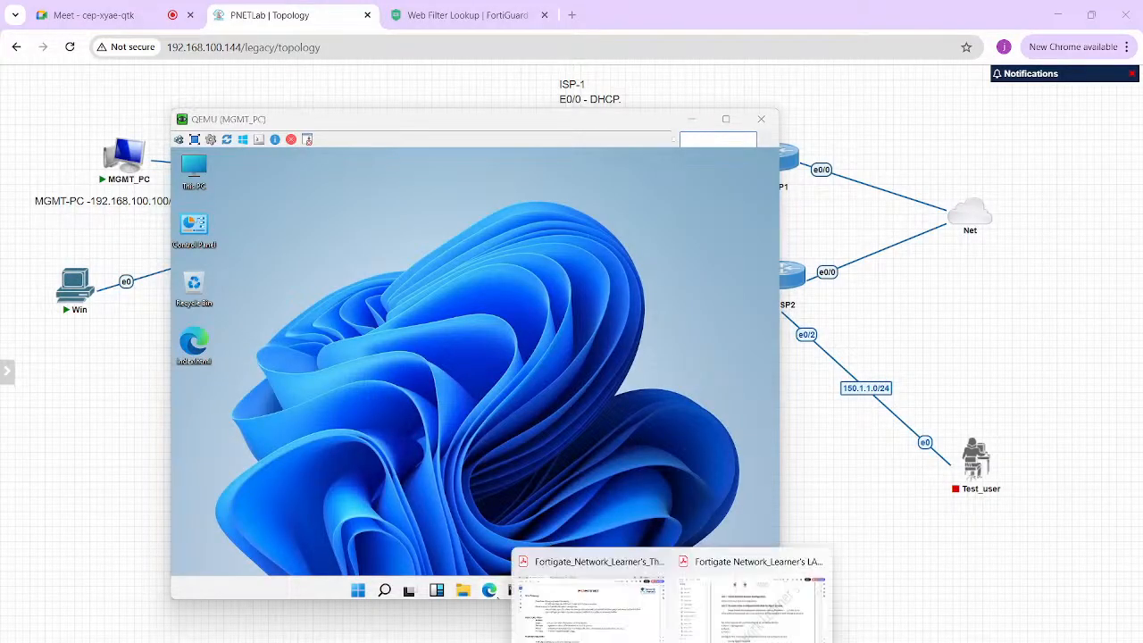
pyautogui.click(591, 608)
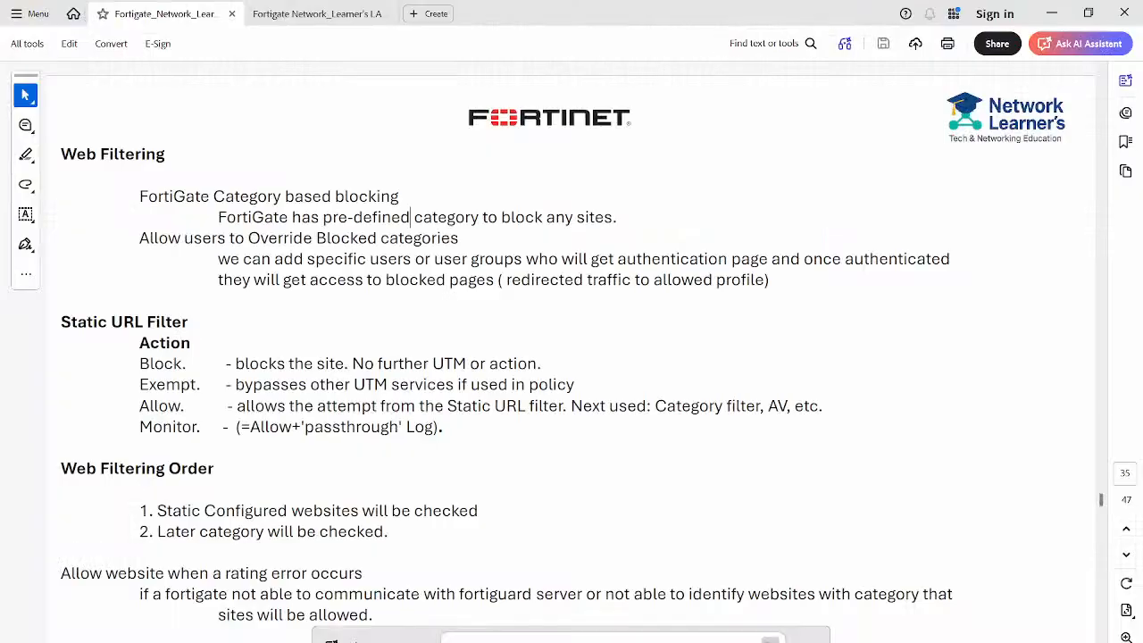
pyautogui.scroll(-3, 572, 357)
pyautogui.scroll(-3, 571, 357)
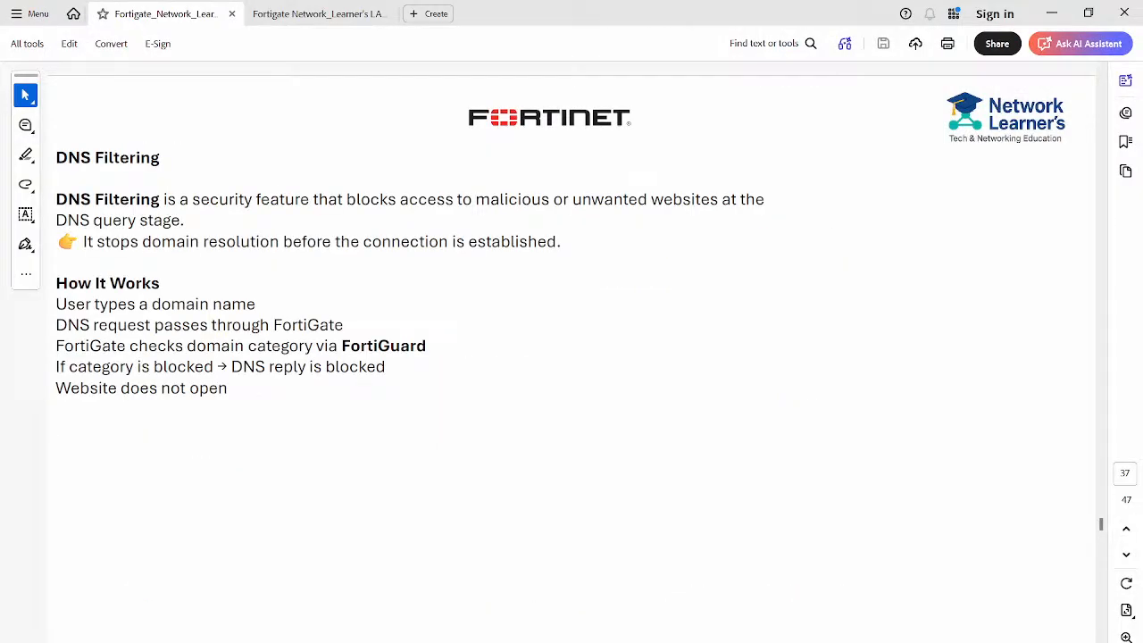
# - Load the FortiGate login page at 192.168.100.1 in Edge and open a Command Prompt
pyautogui.hotkey('alt', 'Tab')
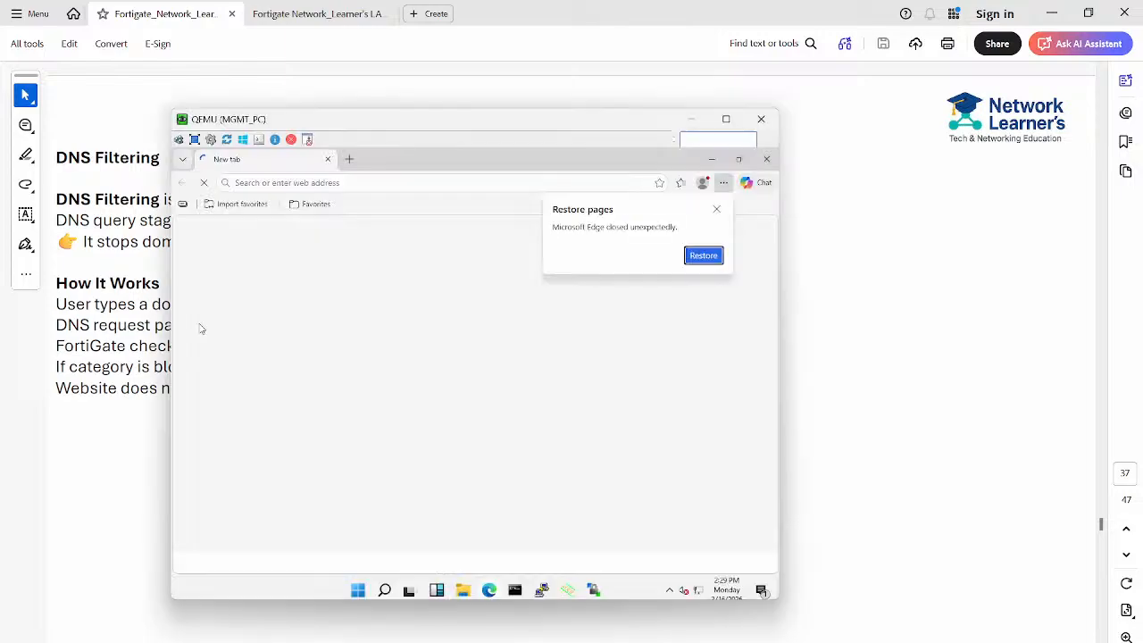
pyautogui.click(716, 211)
pyautogui.click(487, 185)
pyautogui.press('Down')
pyautogui.press('Down')
pyautogui.press('Up')
pyautogui.hotkey('ctrl', 'a')
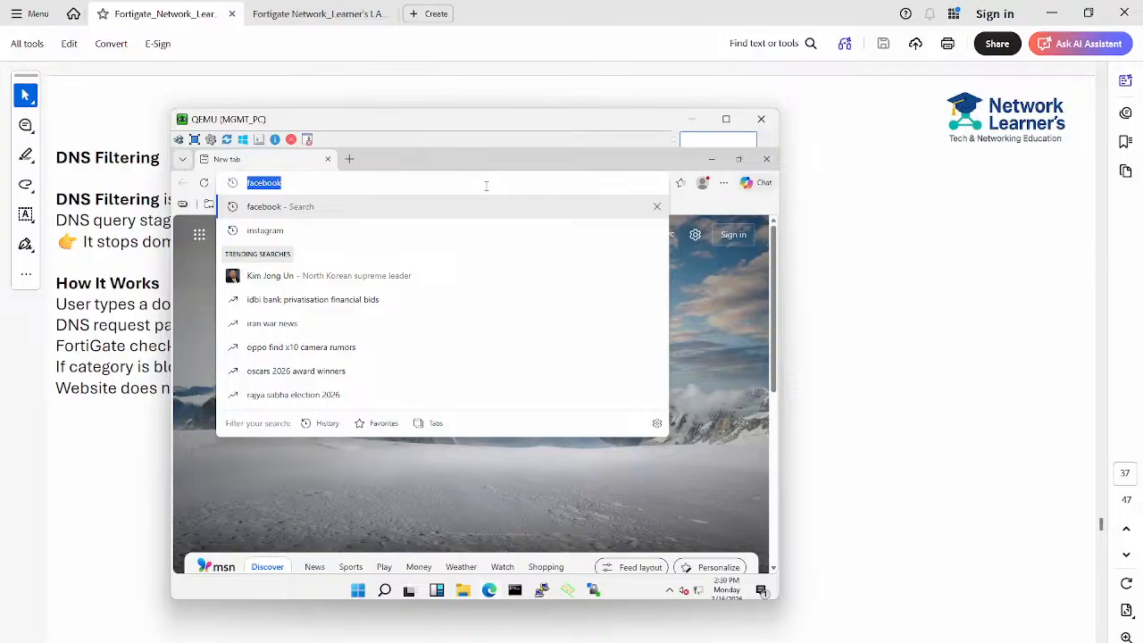
pyautogui.write('192')
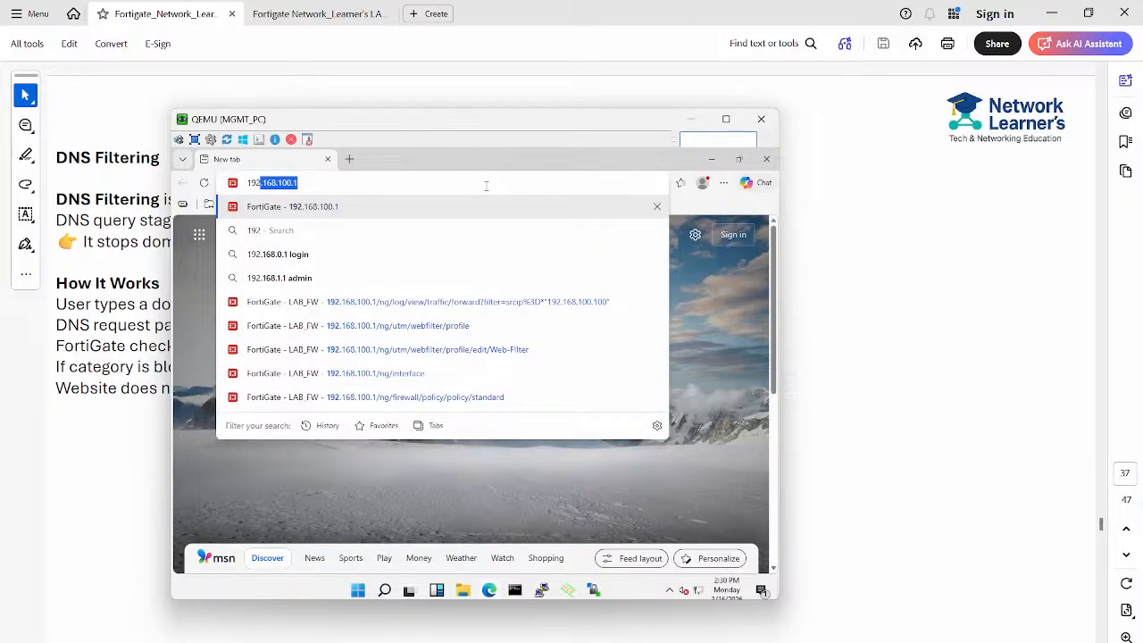
pyautogui.press('Return')
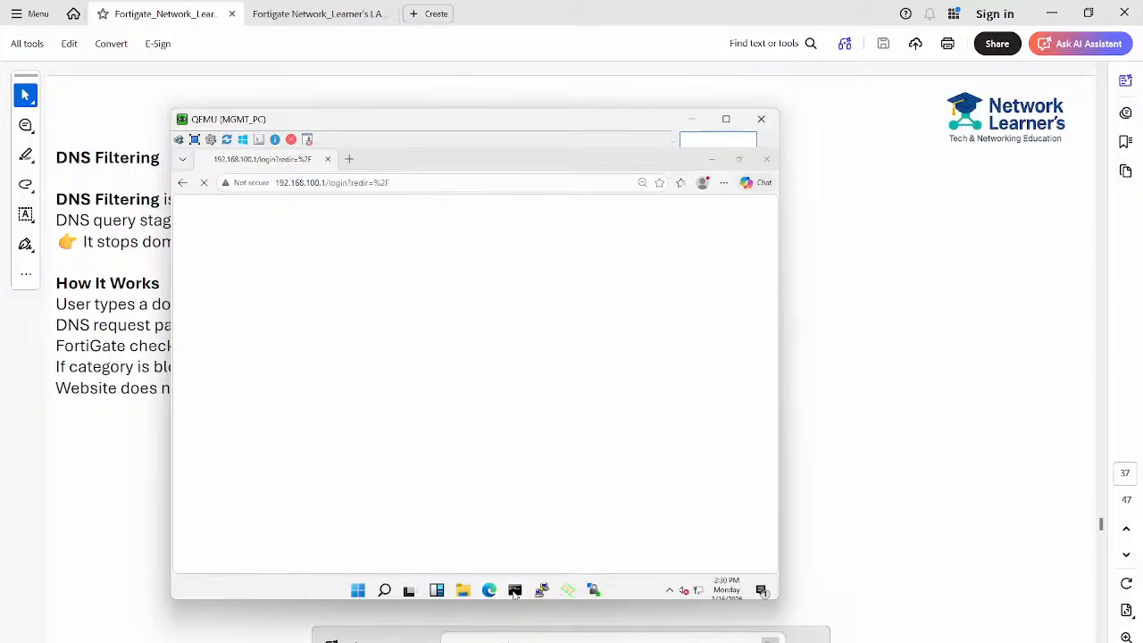
pyautogui.click(514, 592)
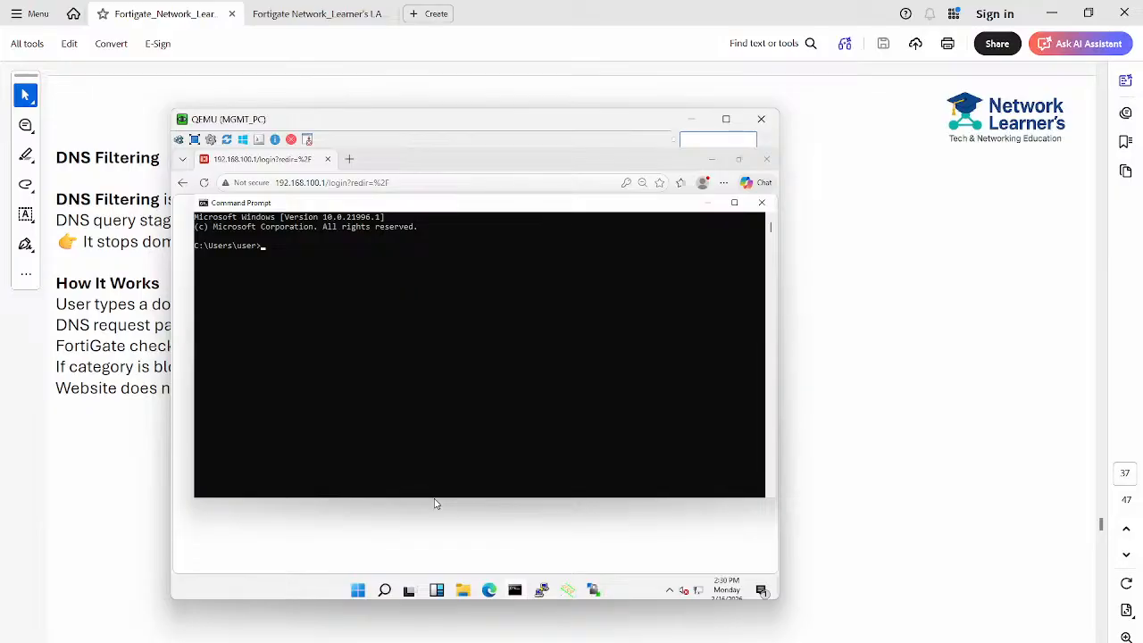
pyautogui.moveTo(435, 504); pyautogui.dragTo(636, 537)
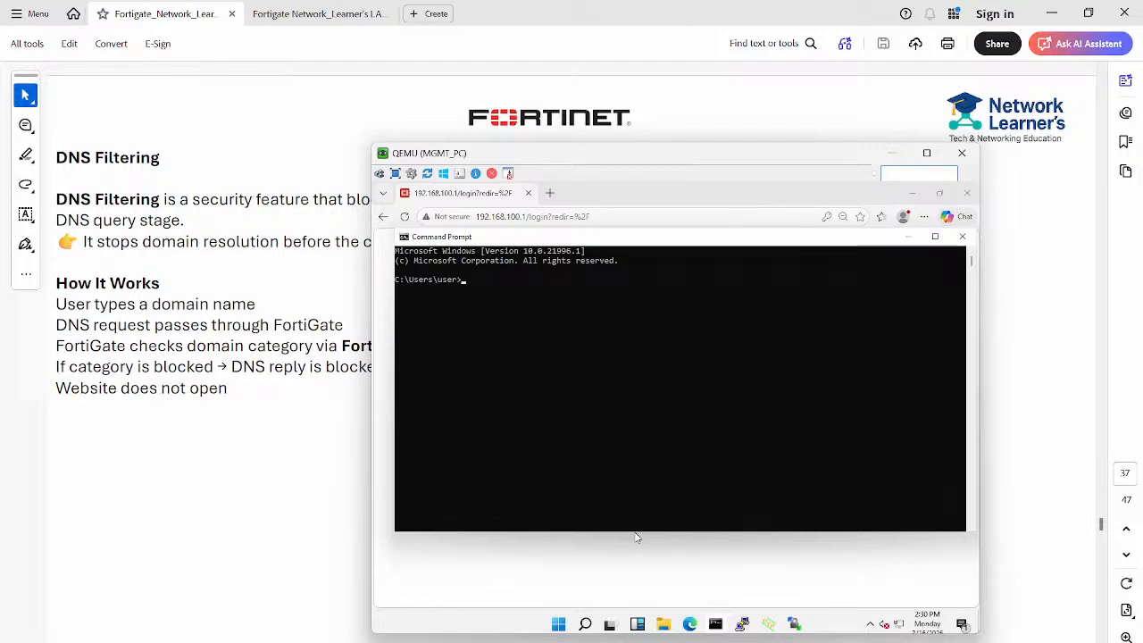
pyautogui.write('nslookupns')
pyautogui.click(543, 288)
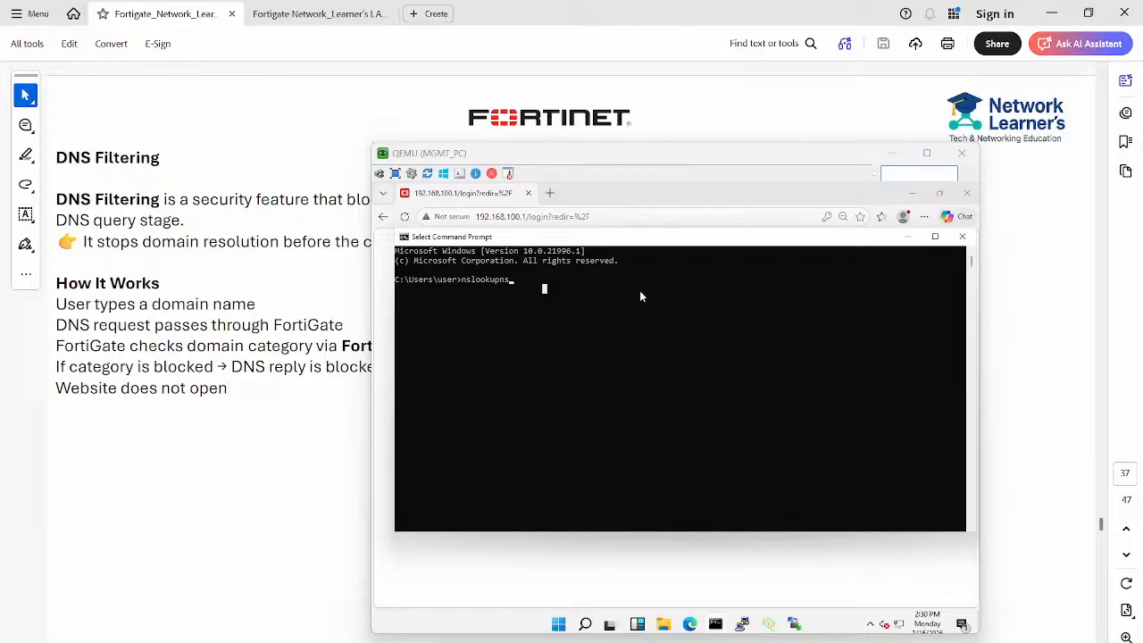
pyautogui.moveTo(625, 152); pyautogui.dragTo(384, 100)
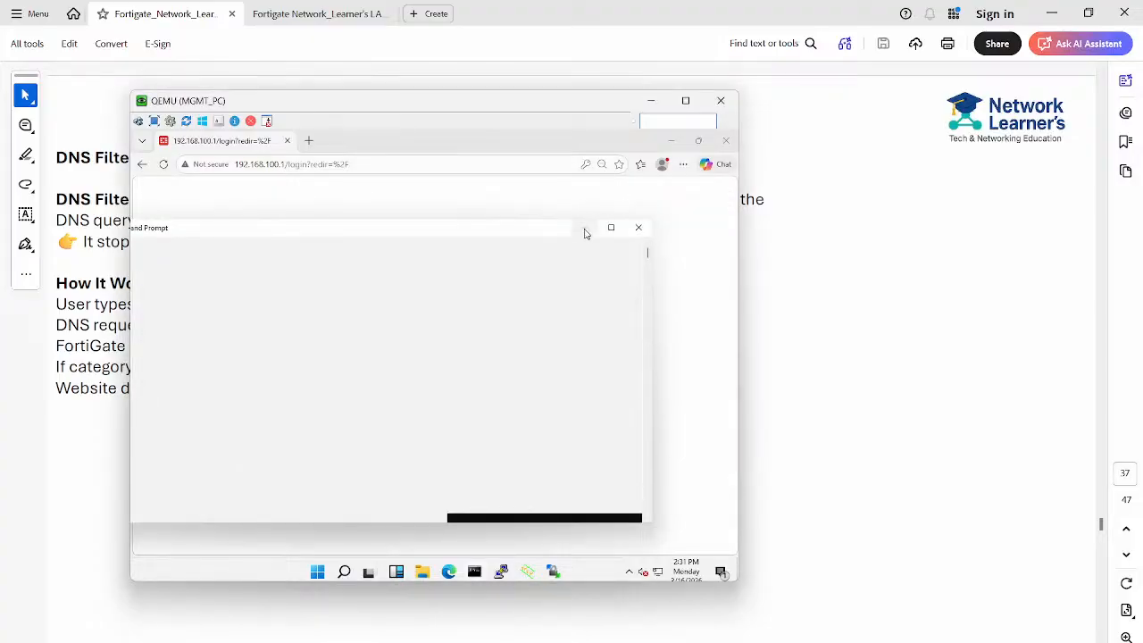
# - Log in to the FortiGate web GUI as admin with the account password
pyautogui.click(585, 229)
pyautogui.click(466, 358)
pyautogui.click(458, 361)
pyautogui.write('admin')
pyautogui.press('Tab')
pyautogui.write('••••••')
pyautogui.press('Return')
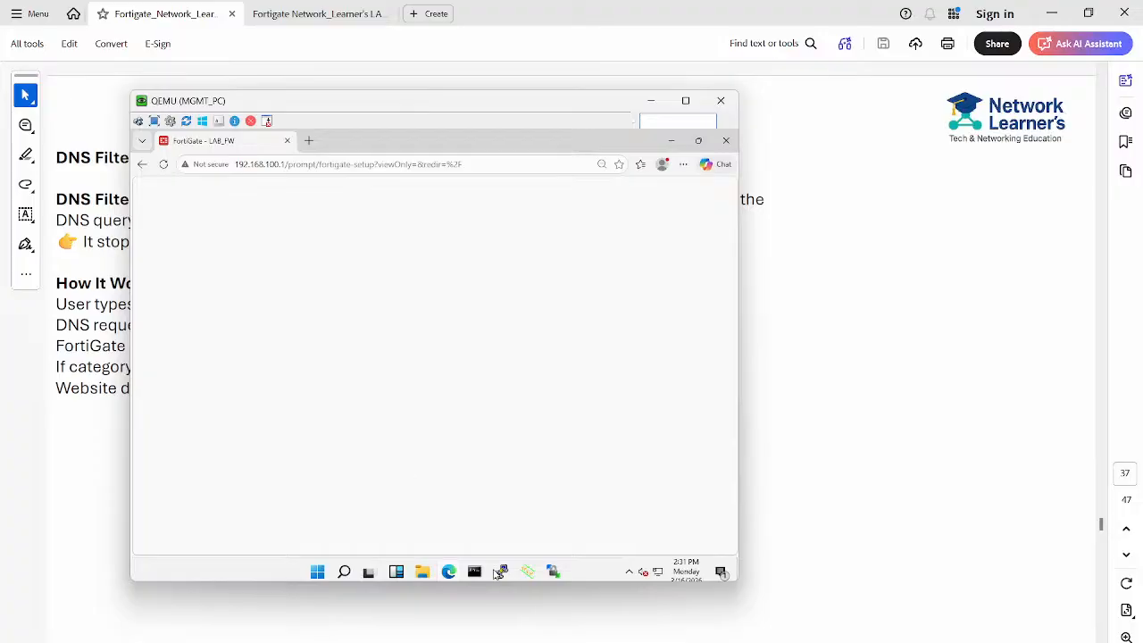
# - Make the MGMT_PC console full screen and open a new browser tab
pyautogui.click(474, 572)
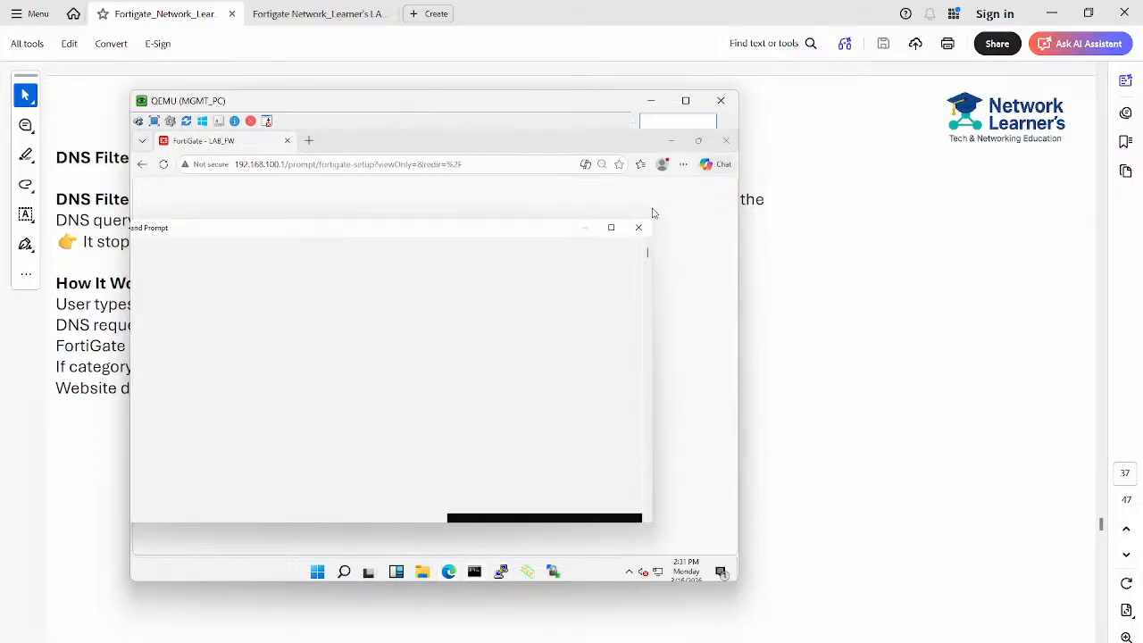
pyautogui.click(630, 231)
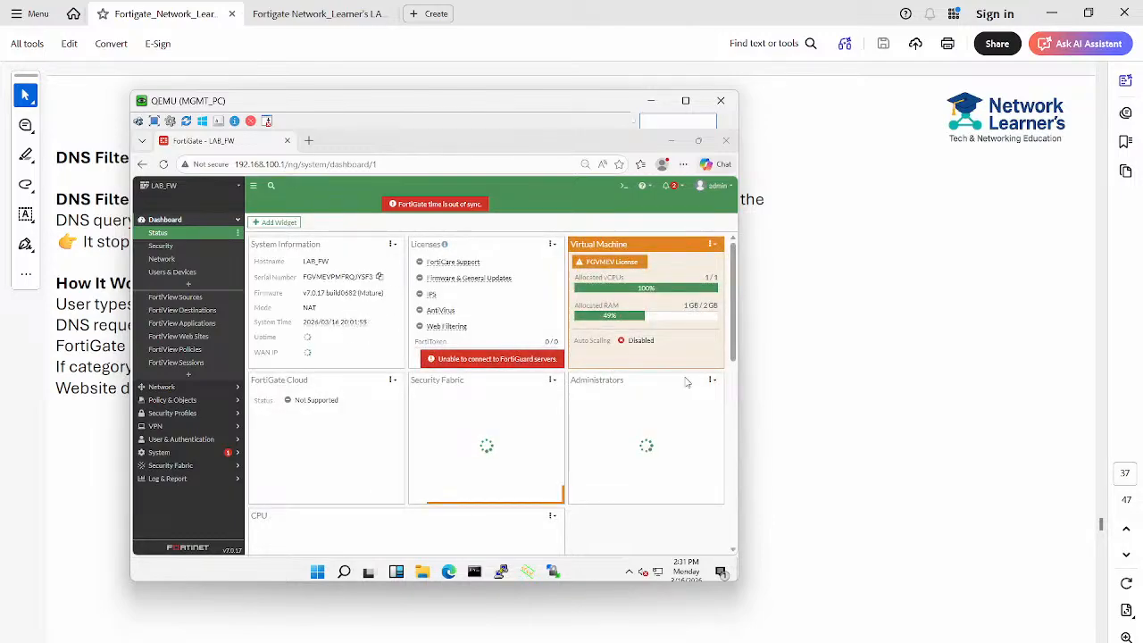
pyautogui.click(686, 101)
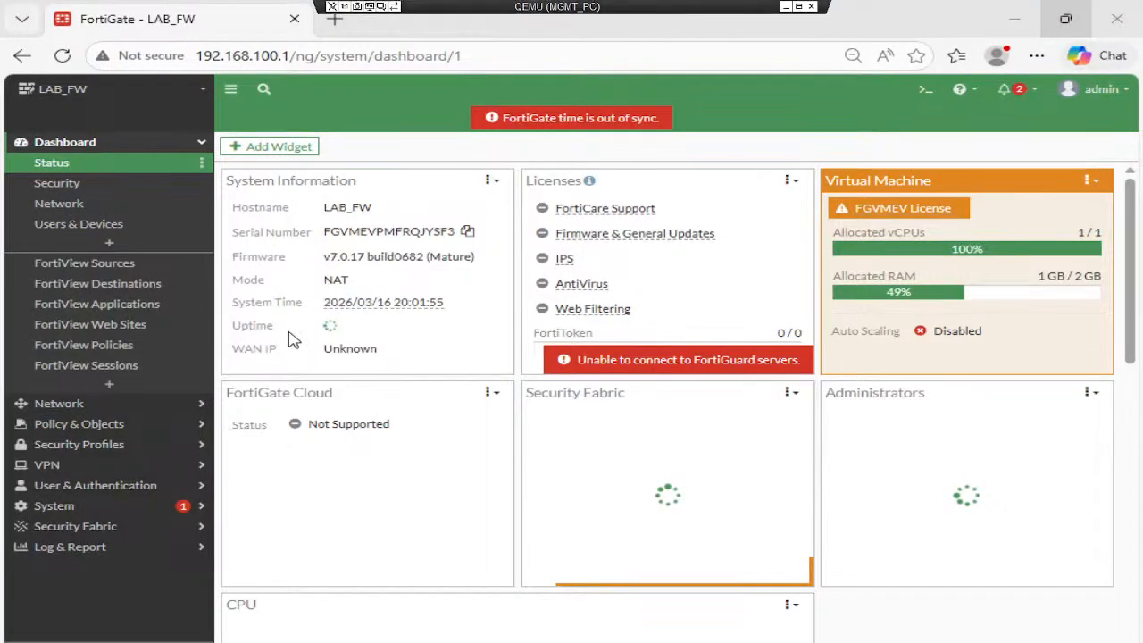
pyautogui.hotkey('ctrl', 't')
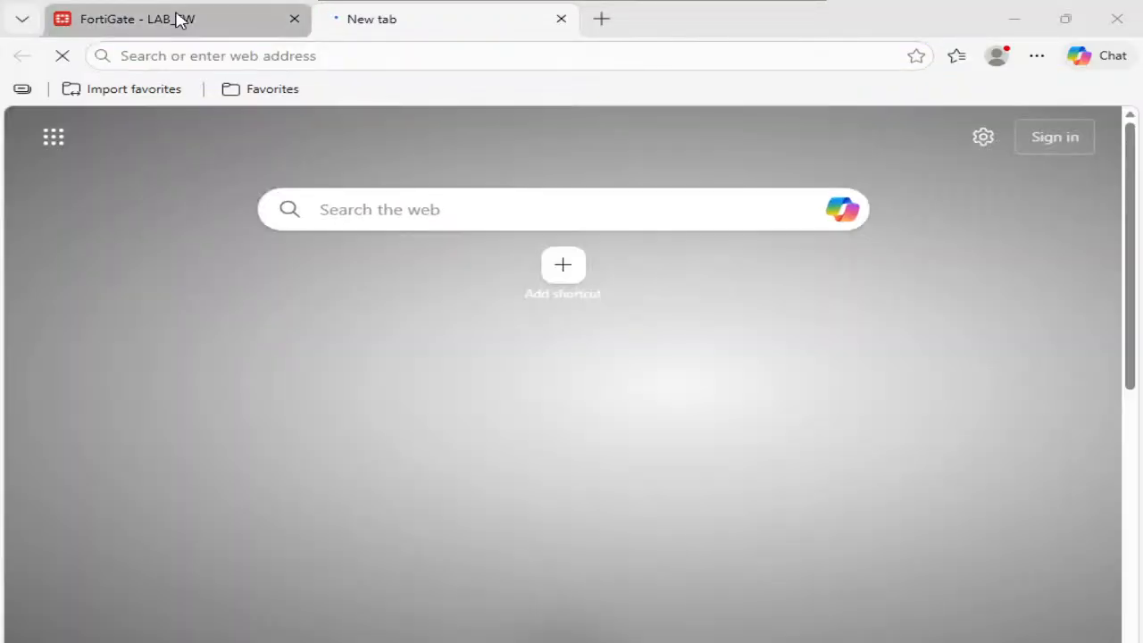
# - Run nslookup for cisco.com, resolving via 8.8.8.8 to 72.163.4.185
pyautogui.click(178, 20)
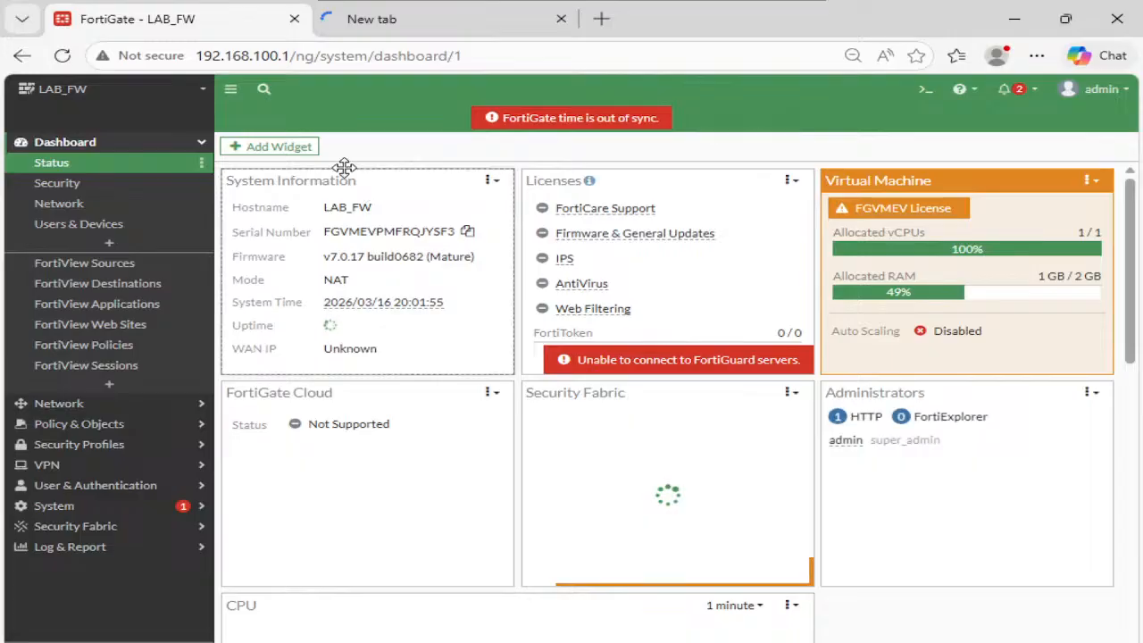
pyautogui.hotkey('alt', 'Tab')
pyautogui.click(440, 278)
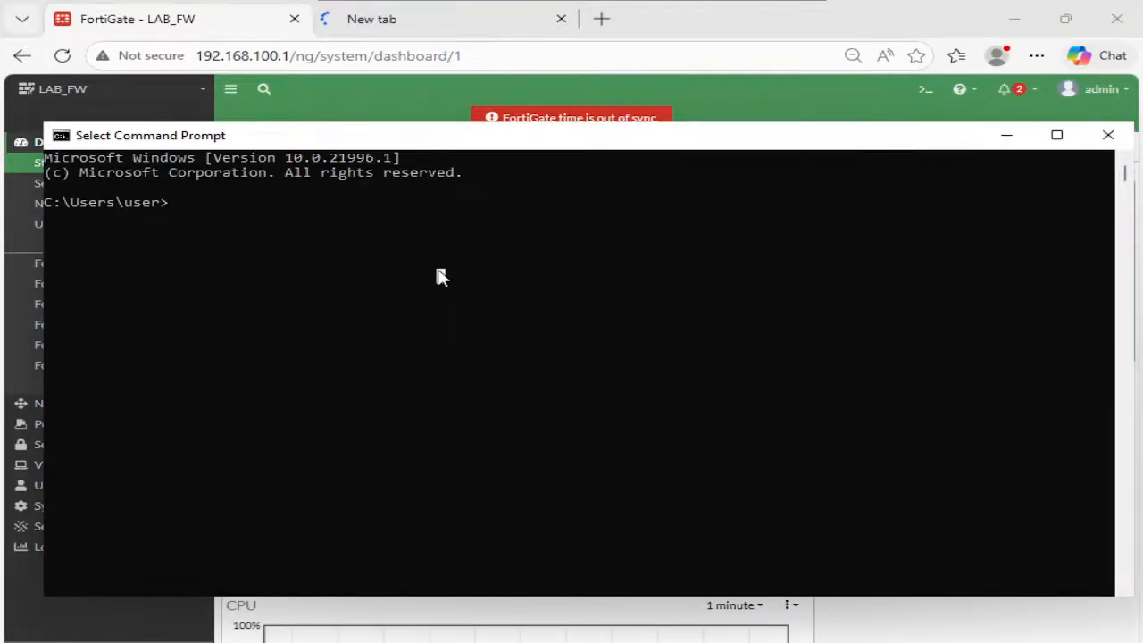
pyautogui.write('nslookup')
pyautogui.press('Return')
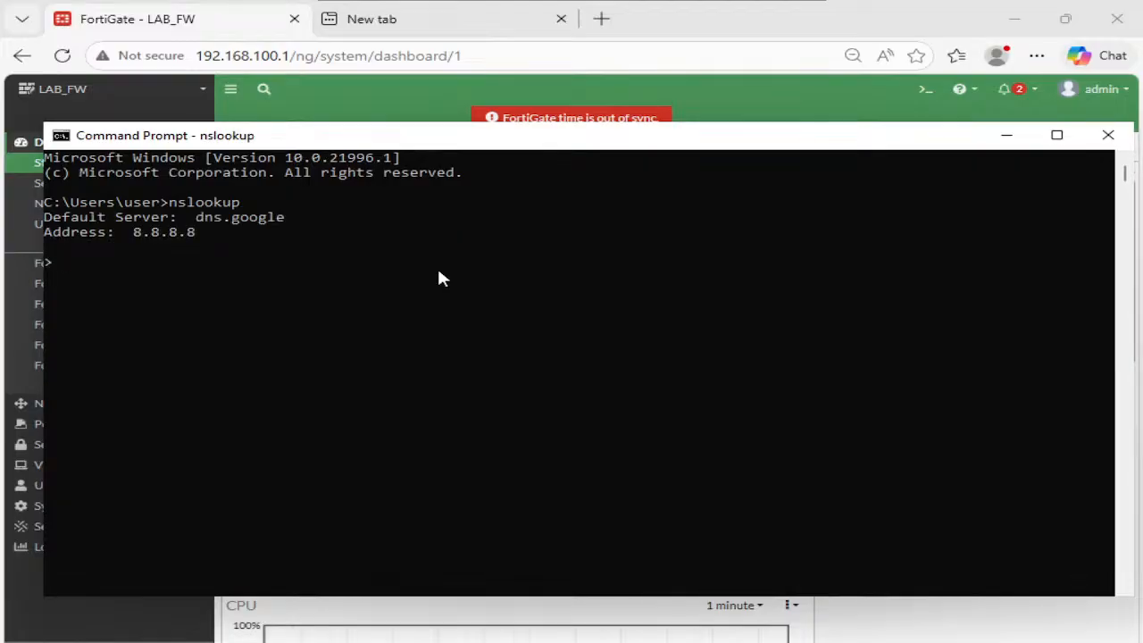
pyautogui.write('cisco.com')
pyautogui.press('Return')
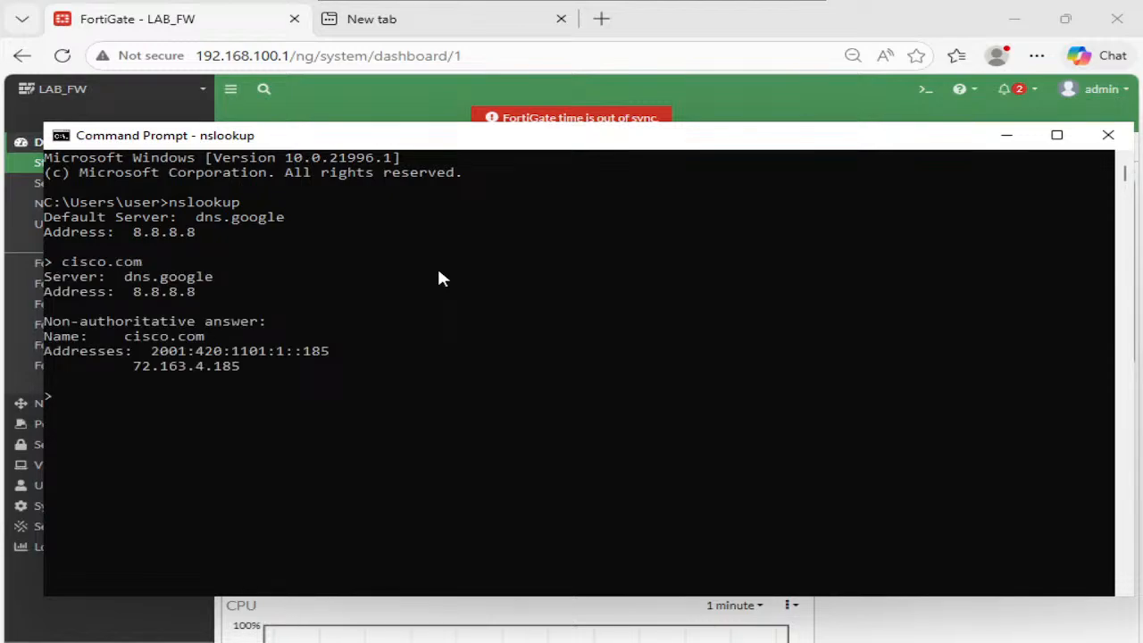
pyautogui.moveTo(125, 366); pyautogui.dragTo(259, 367)
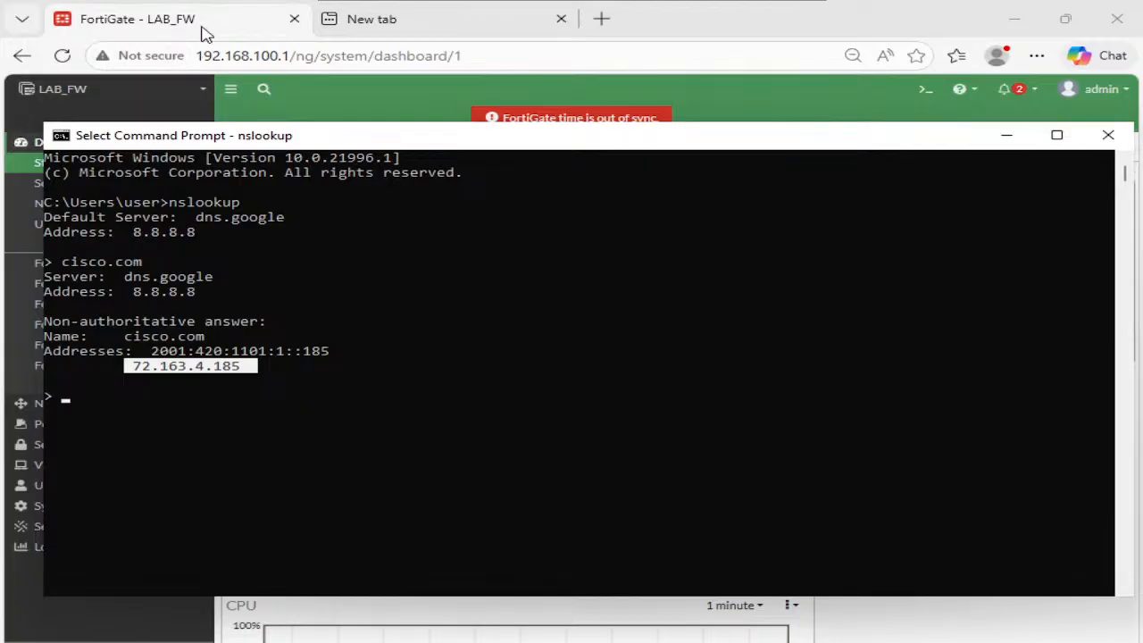
pyautogui.click(205, 30)
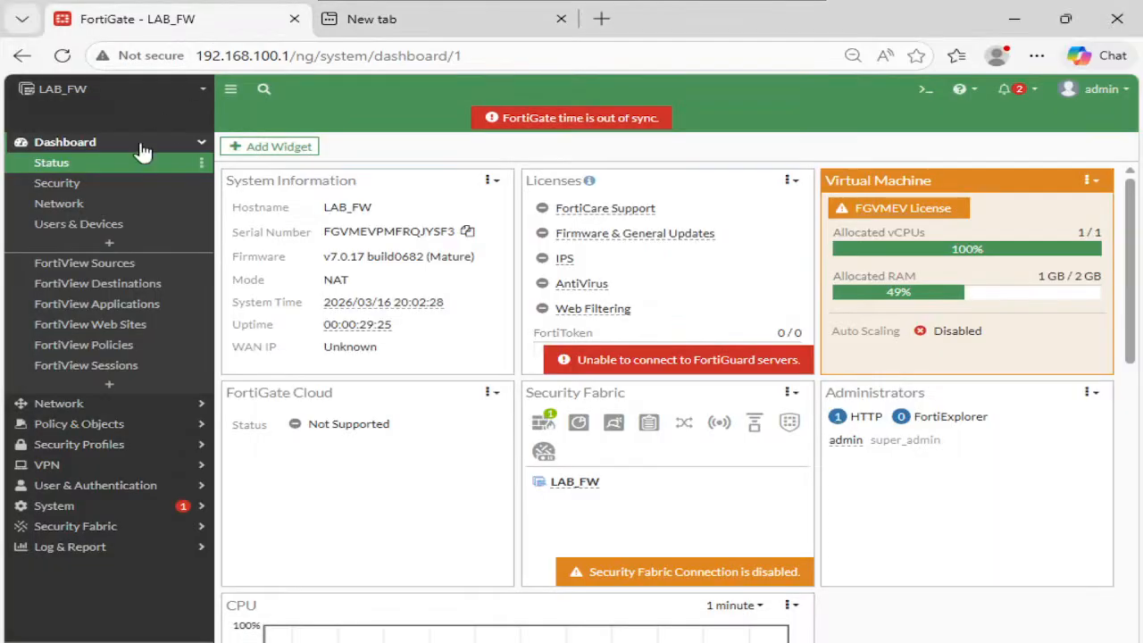
# - Create a DNS filter profile named DNS with category filtering off and domain filtering on
pyautogui.click(130, 439)
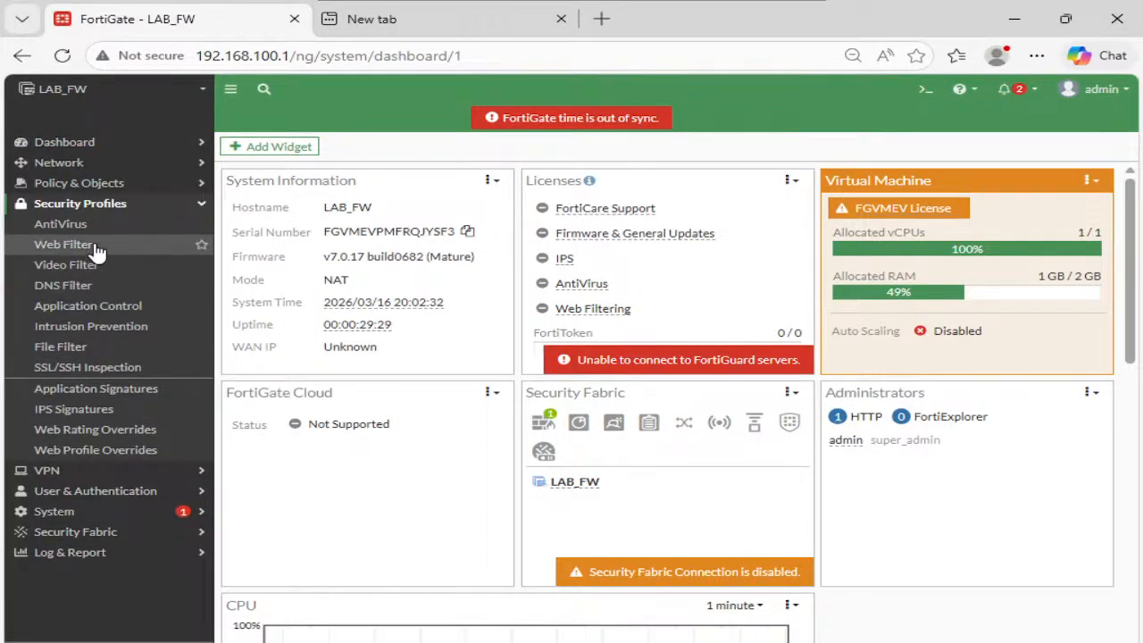
pyautogui.click(201, 286)
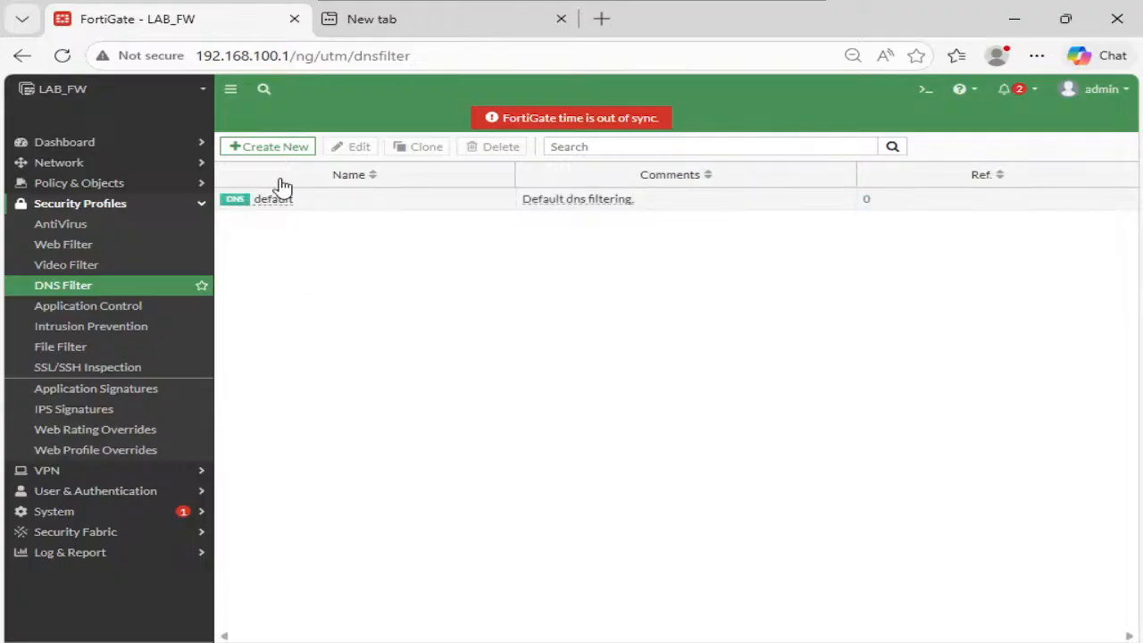
pyautogui.click(272, 146)
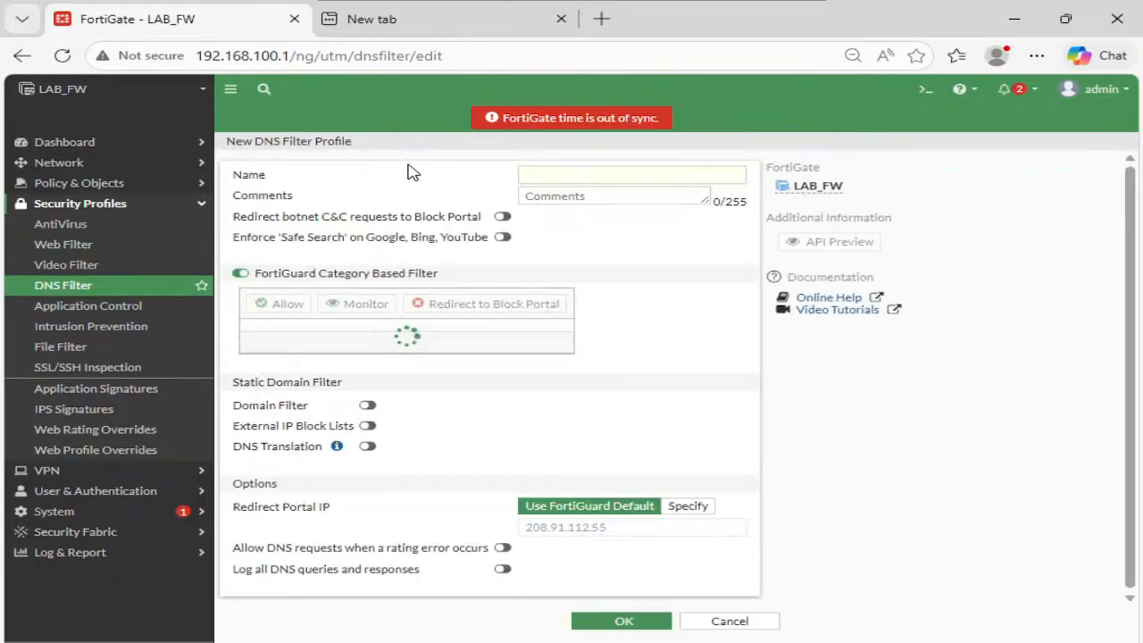
pyautogui.click(560, 178)
pyautogui.write('DNS')
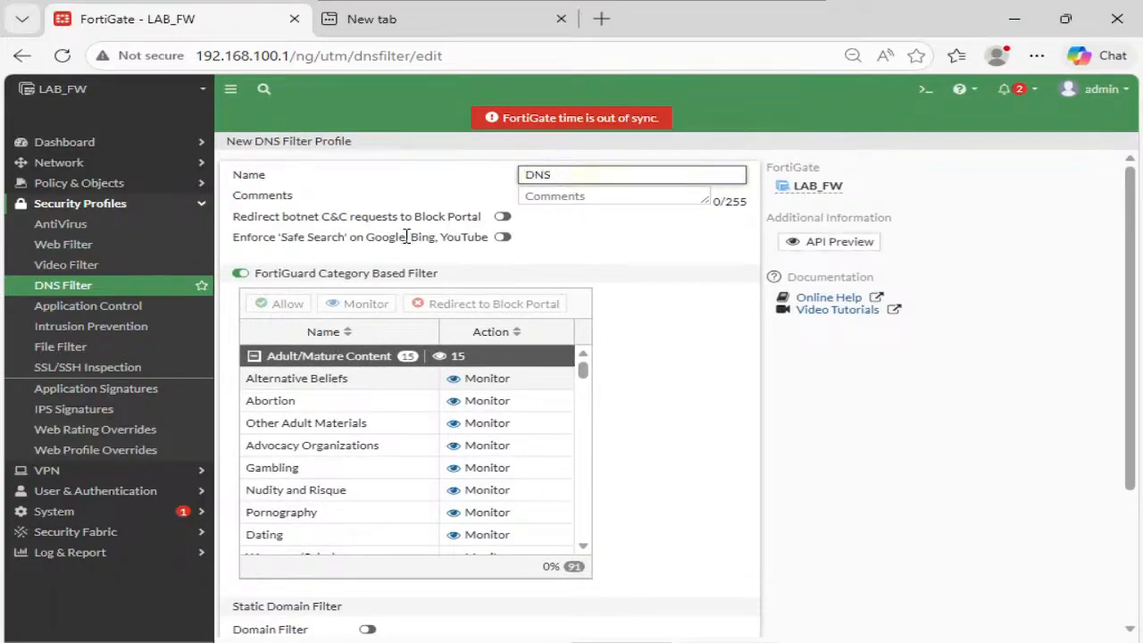
pyautogui.click(241, 273)
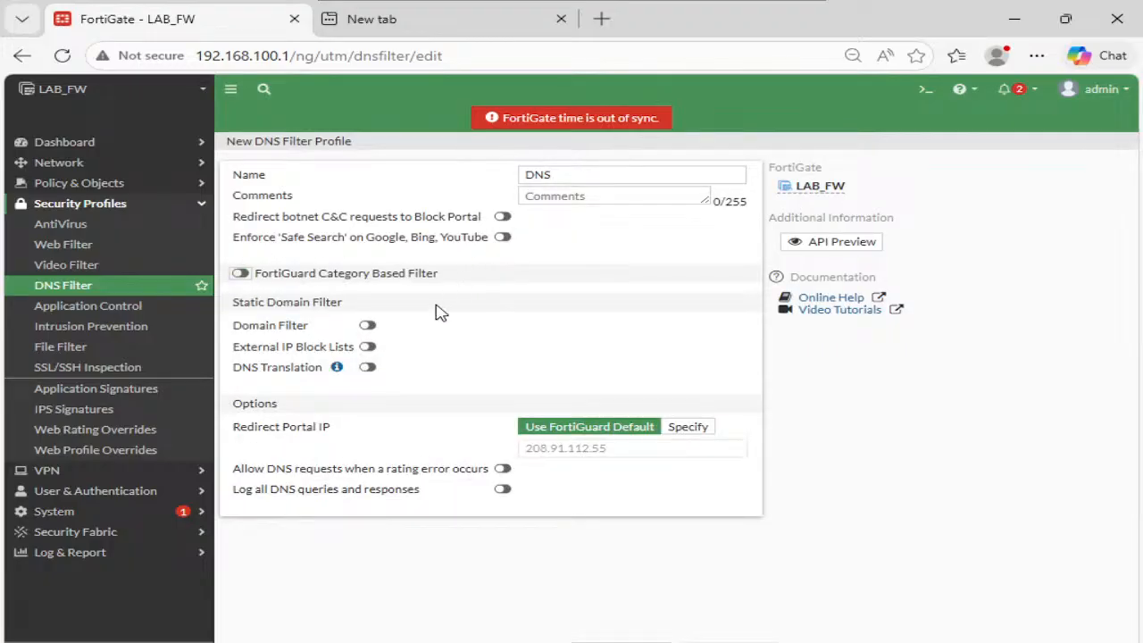
pyautogui.click(366, 326)
# - Add a wildcard *.cisco.com domain filter entry that redirects to the block portal
pyautogui.scroll(-1, 365, 334)
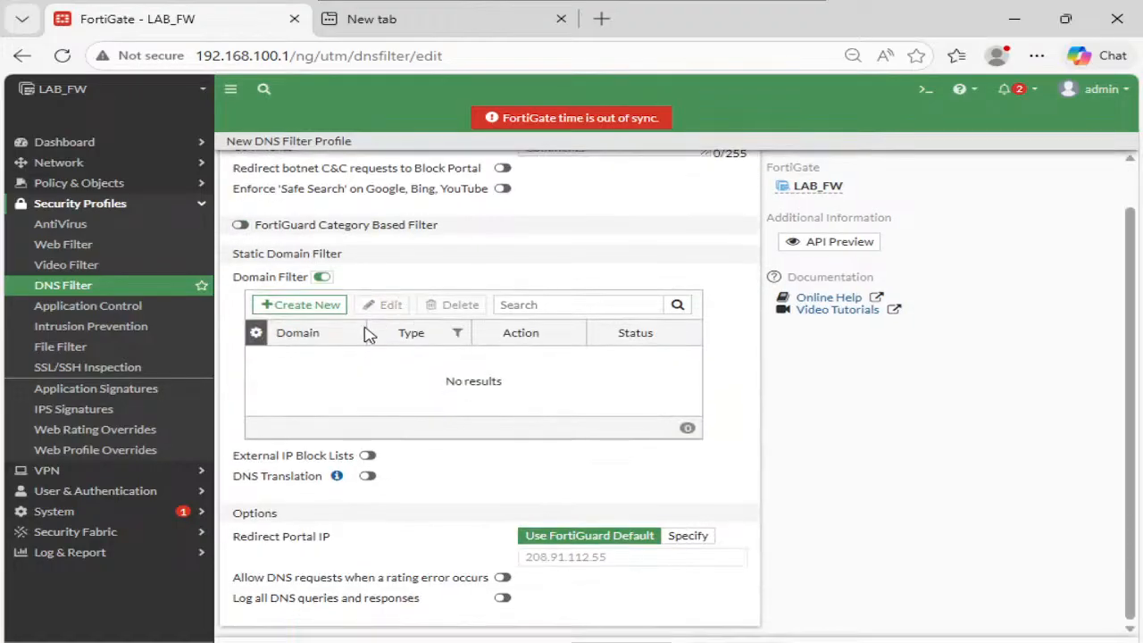
pyautogui.click(323, 311)
pyautogui.click(467, 179)
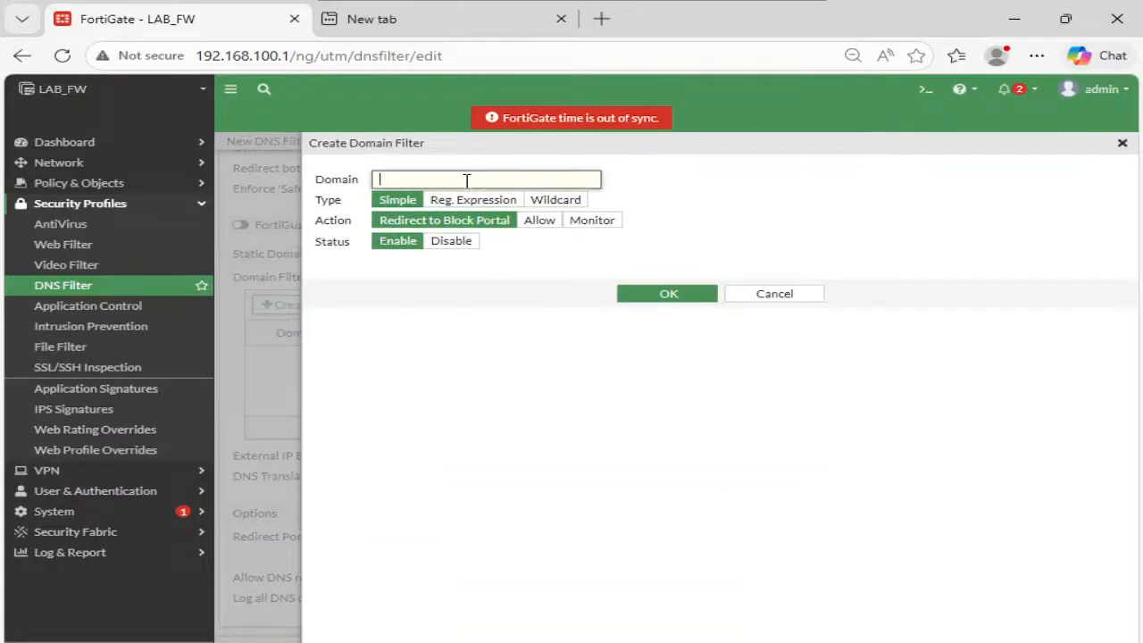
pyautogui.write('*')
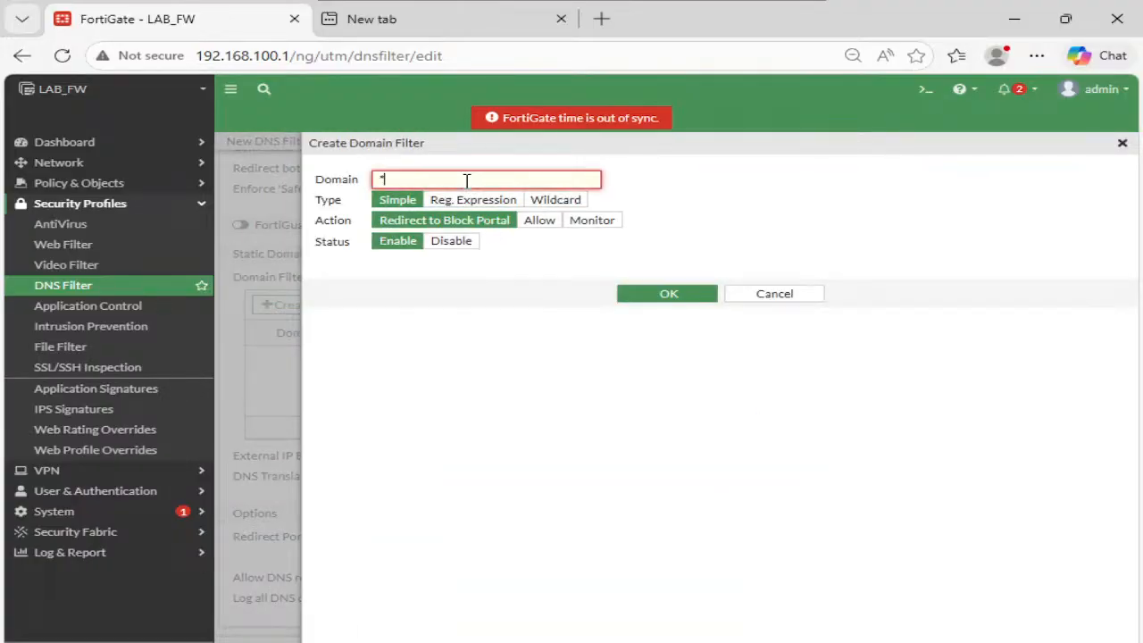
pyautogui.write('.cisco.com')
pyautogui.click(572, 202)
pyautogui.click(549, 222)
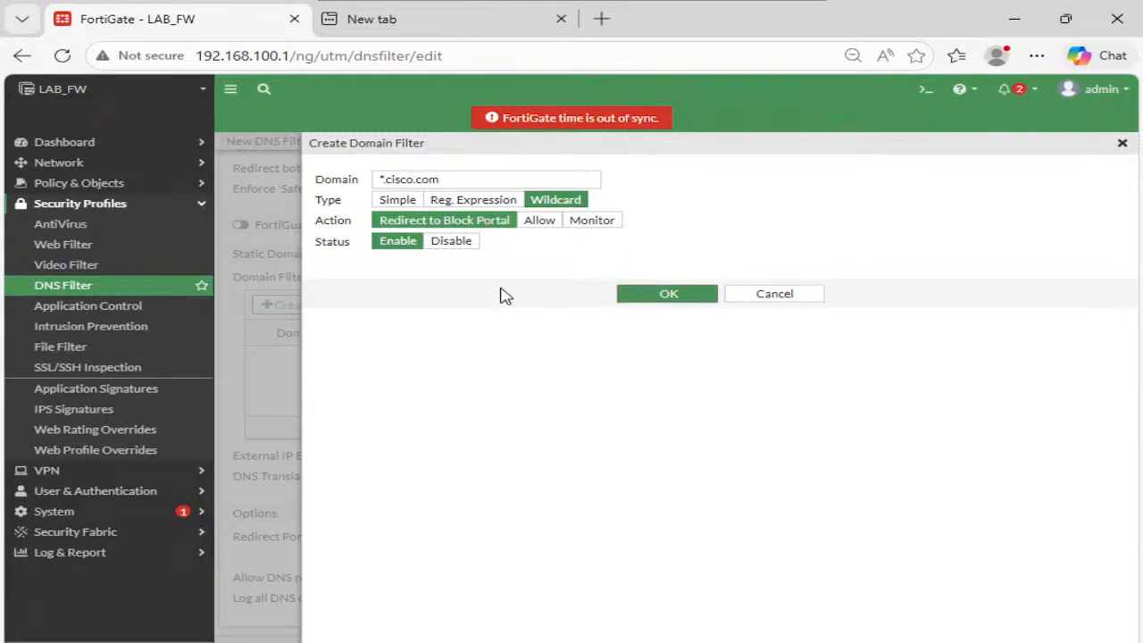
pyautogui.click(666, 293)
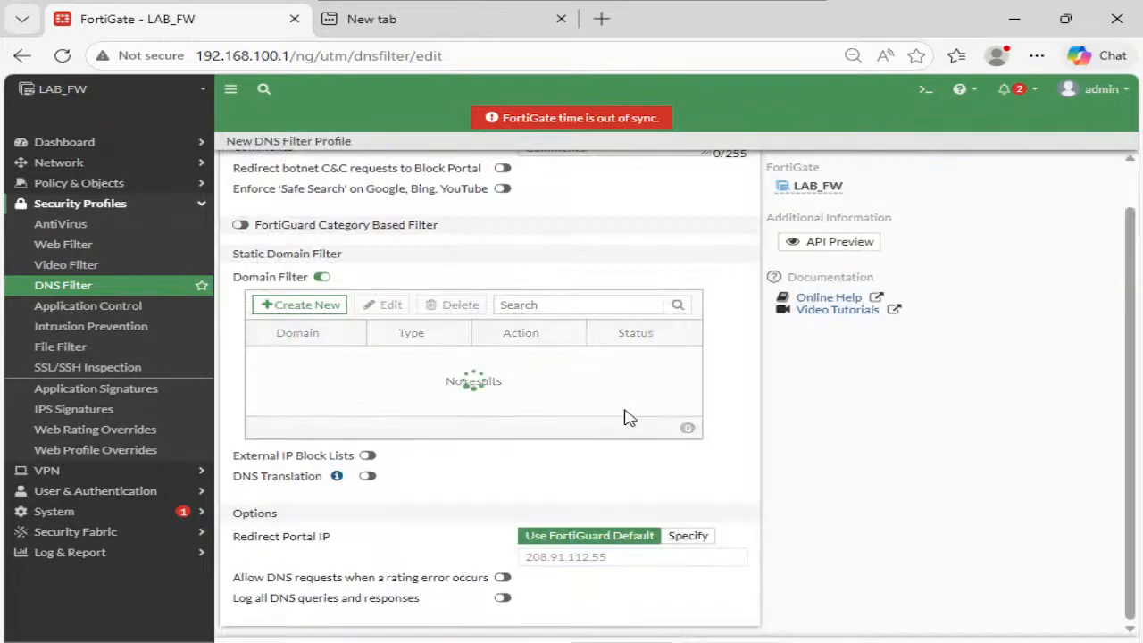
# - Keep Redirect Portal IP on Use FortiGuard Default and save the DNS profile
pyautogui.tripleClick(274, 541)
pyautogui.click(581, 562)
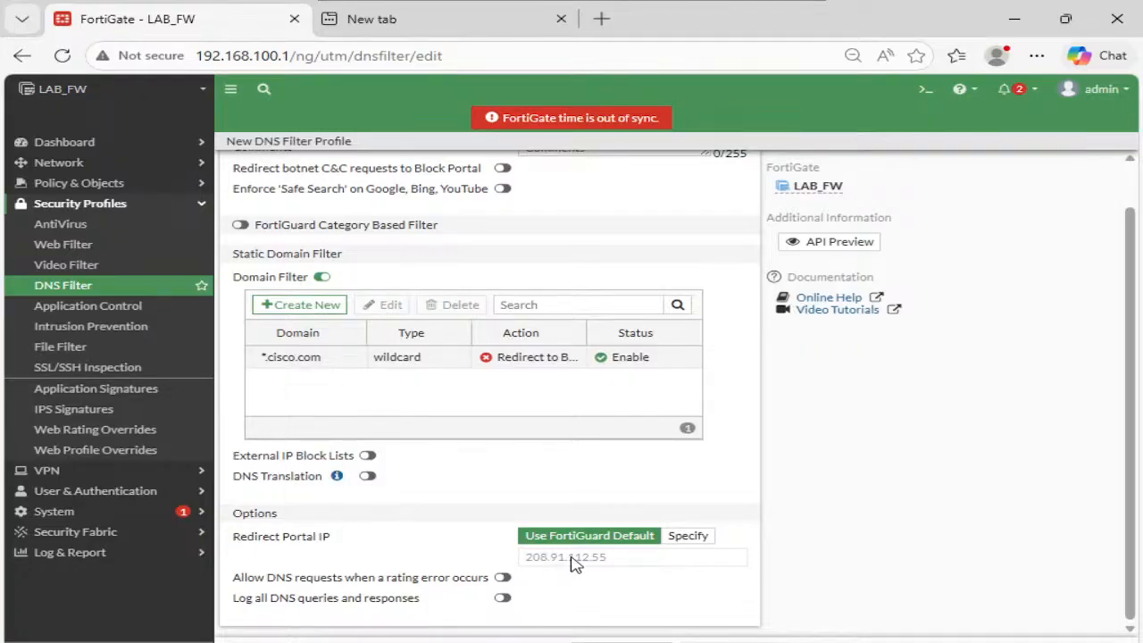
pyautogui.click(689, 542)
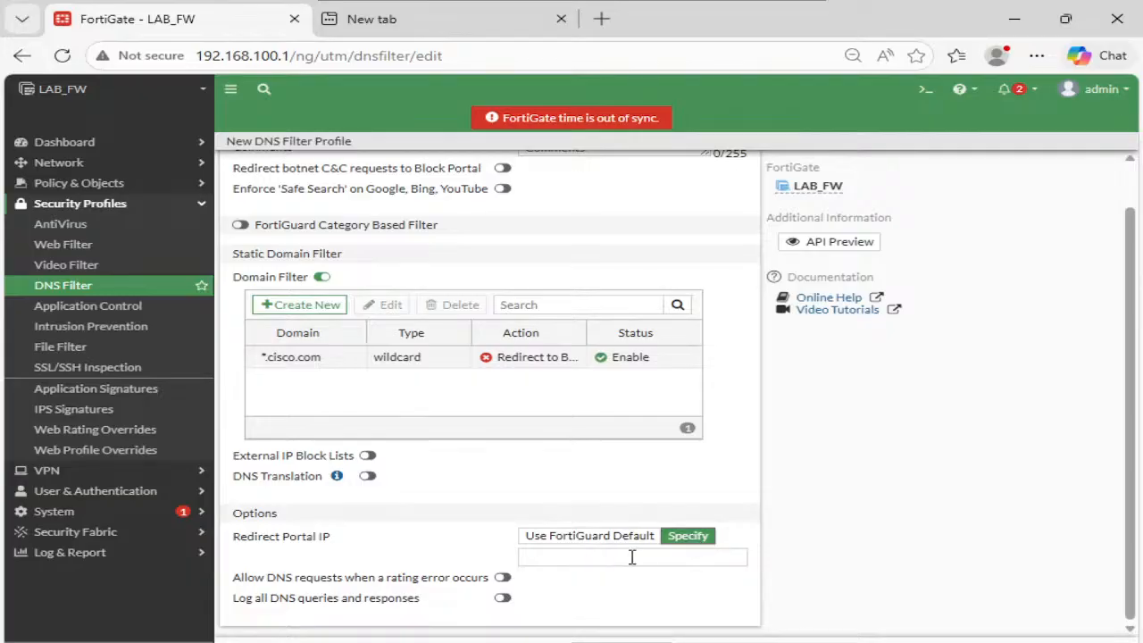
pyautogui.click(607, 541)
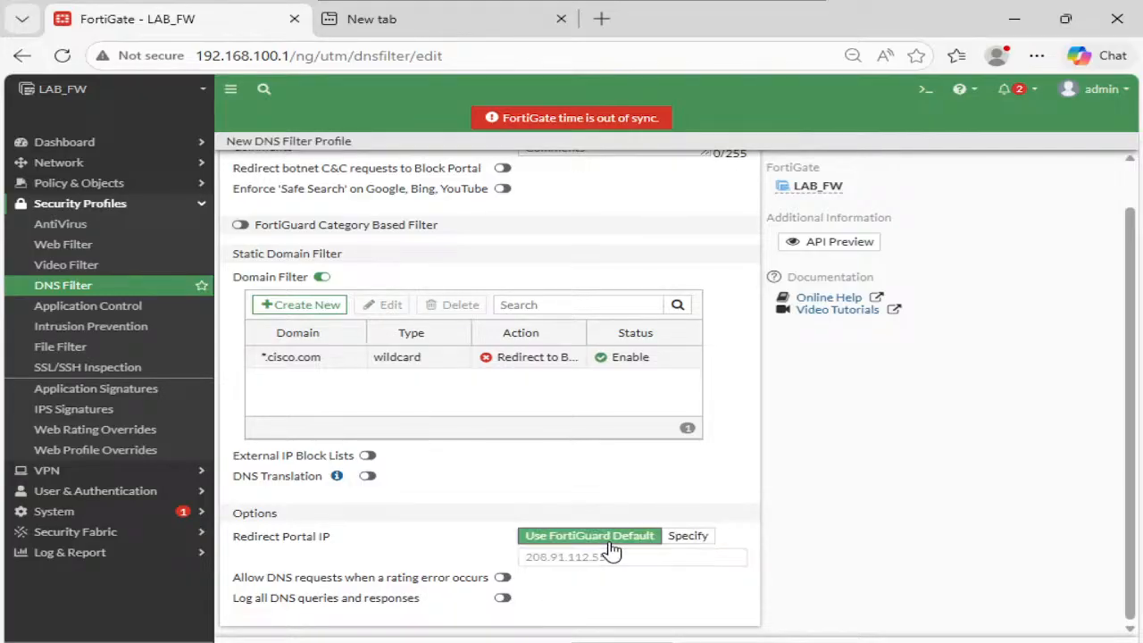
pyautogui.click(623, 642)
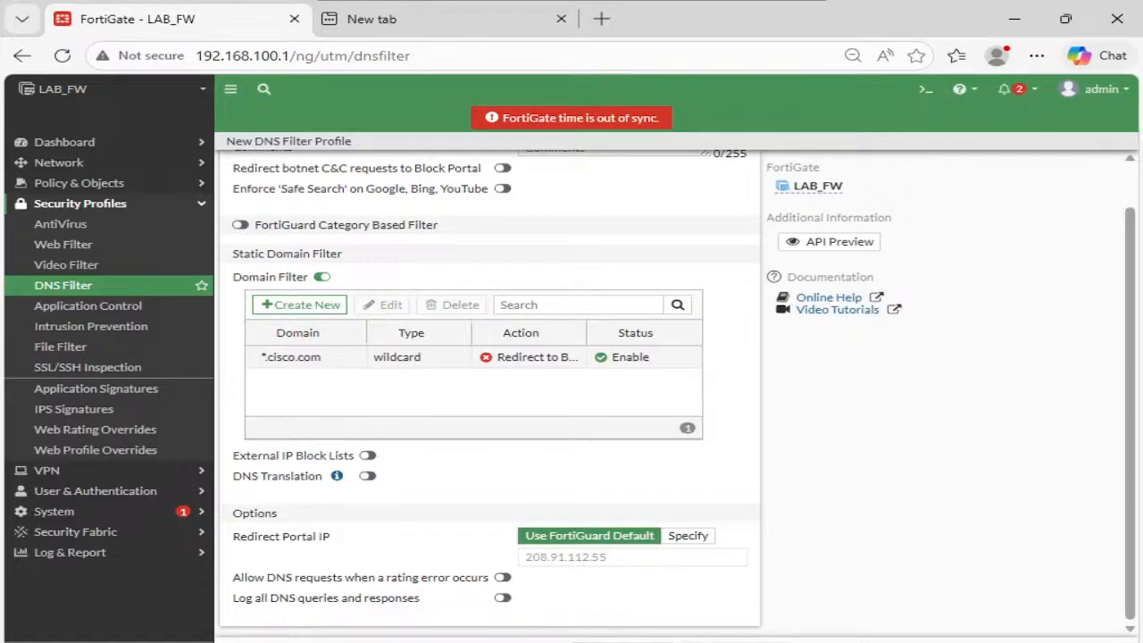
# - Open firewall policy WAN2 from Policy & Objects > Firewall Policy for editing
pyautogui.click(96, 183)
pyautogui.click(103, 206)
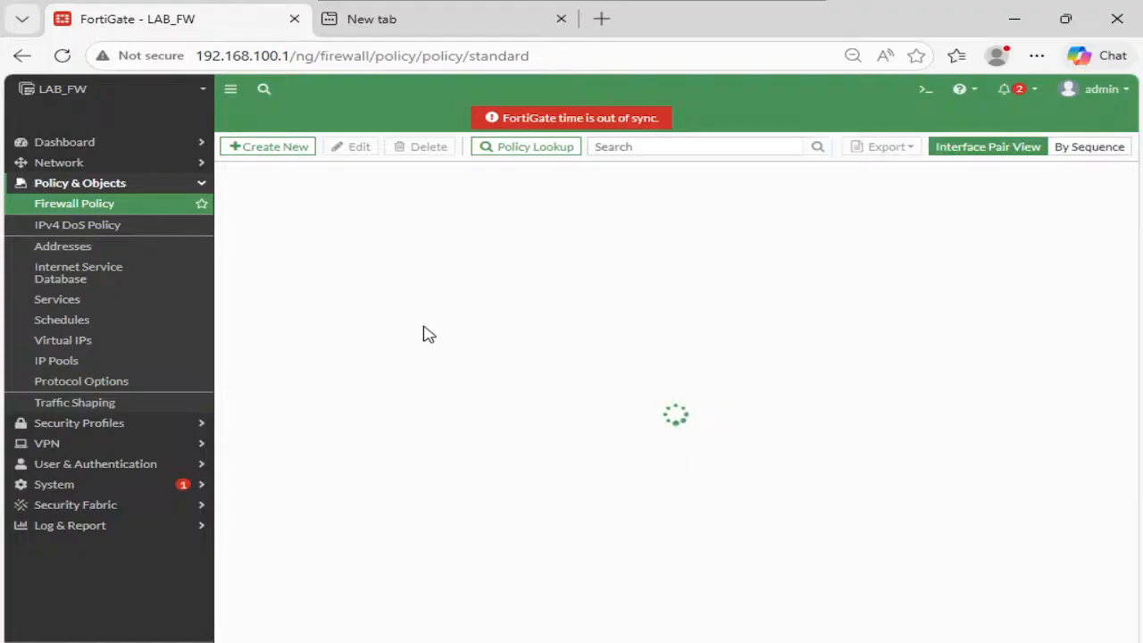
pyautogui.click(259, 492)
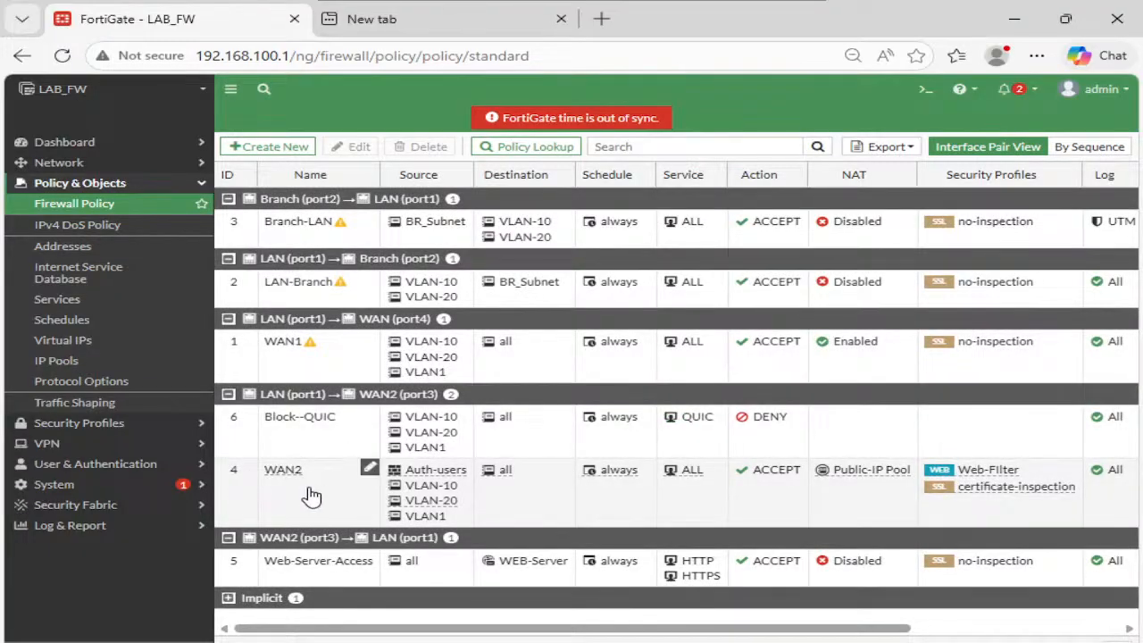
pyautogui.click(343, 147)
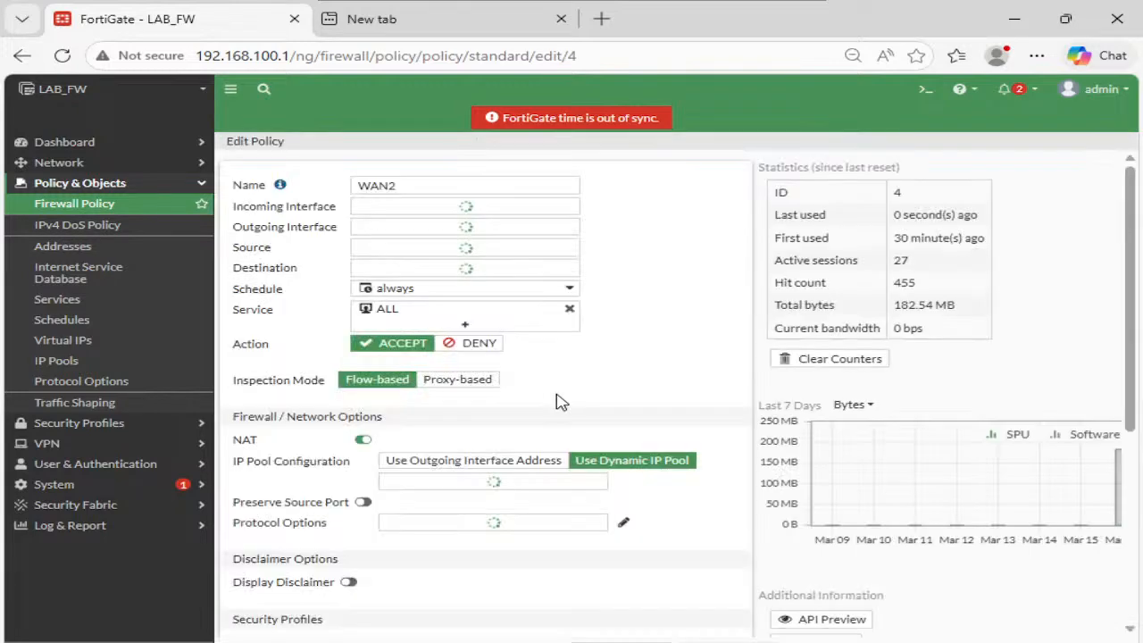
# - Turn off Web Filter on the WAN2 policy, leaving antivirus off
pyautogui.scroll(-2, 563, 401)
pyautogui.scroll(-1, 501, 428)
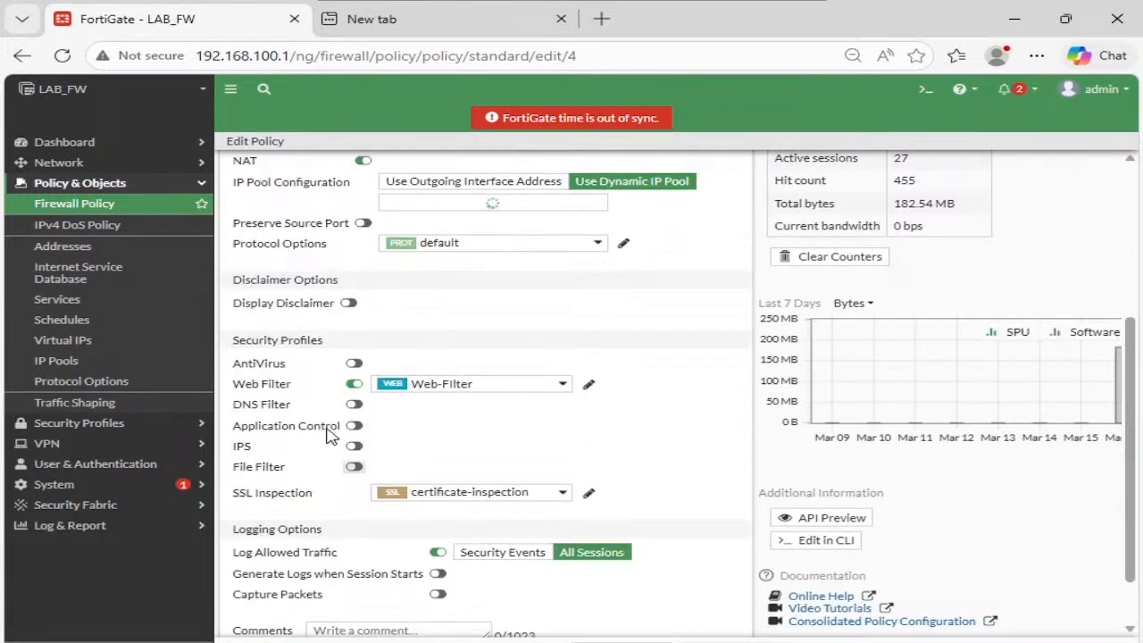
pyautogui.click(354, 377)
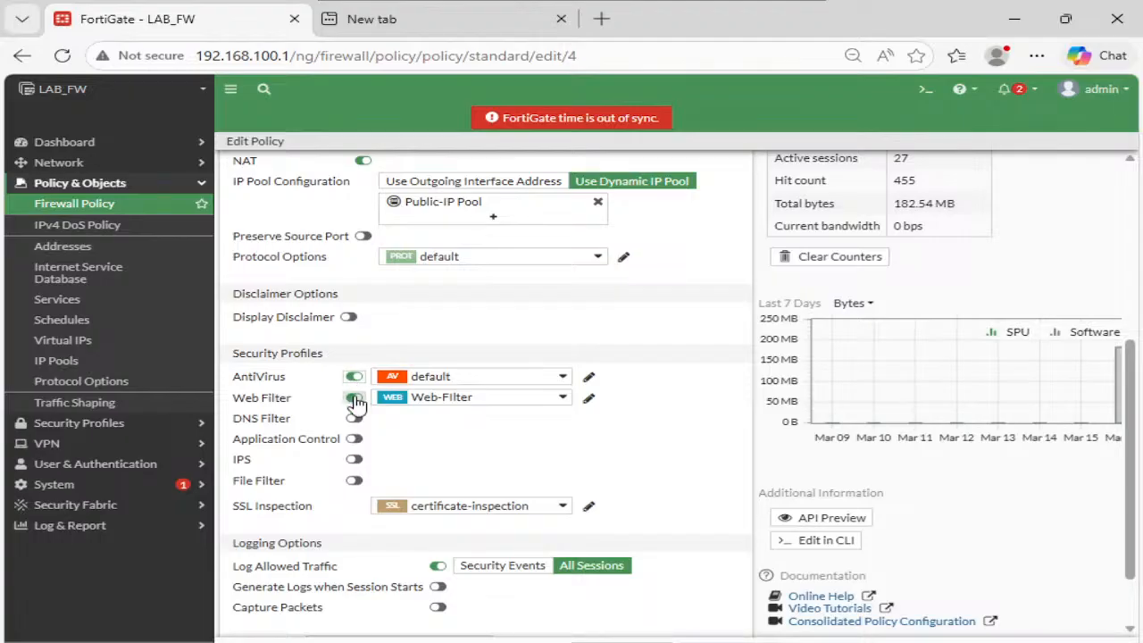
pyautogui.click(354, 399)
pyautogui.click(354, 377)
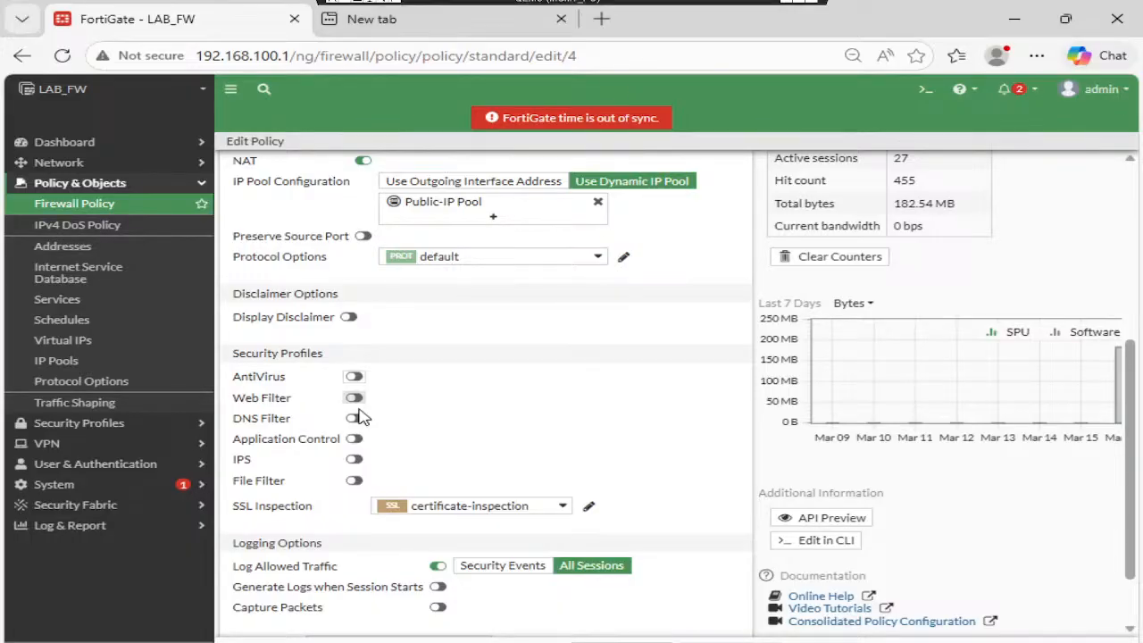
pyautogui.click(799, 7)
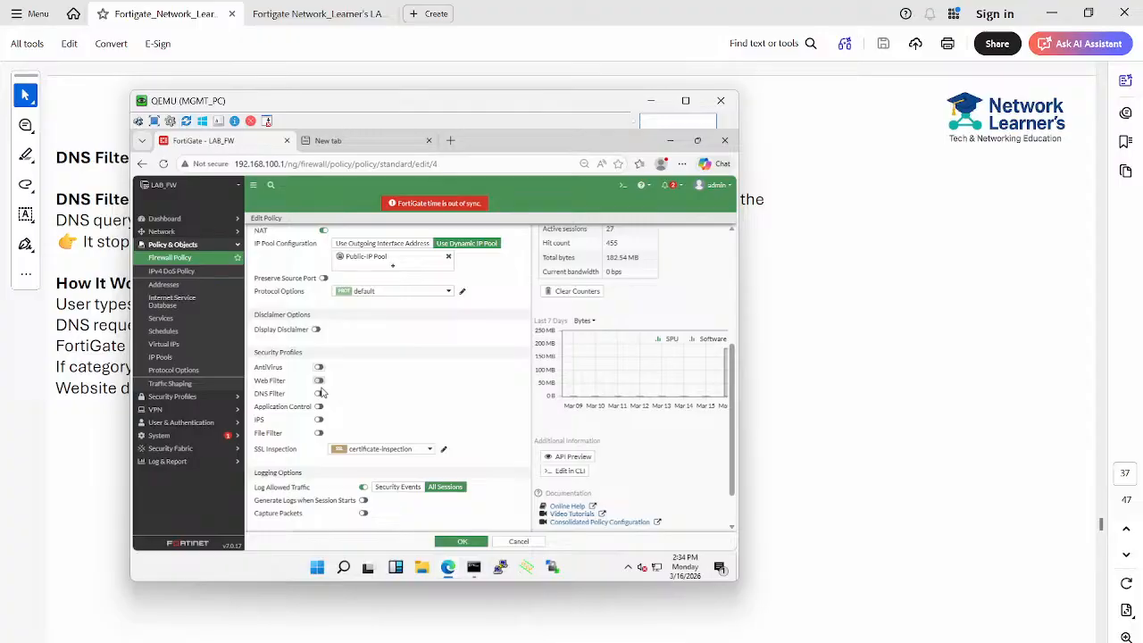
pyautogui.click(686, 101)
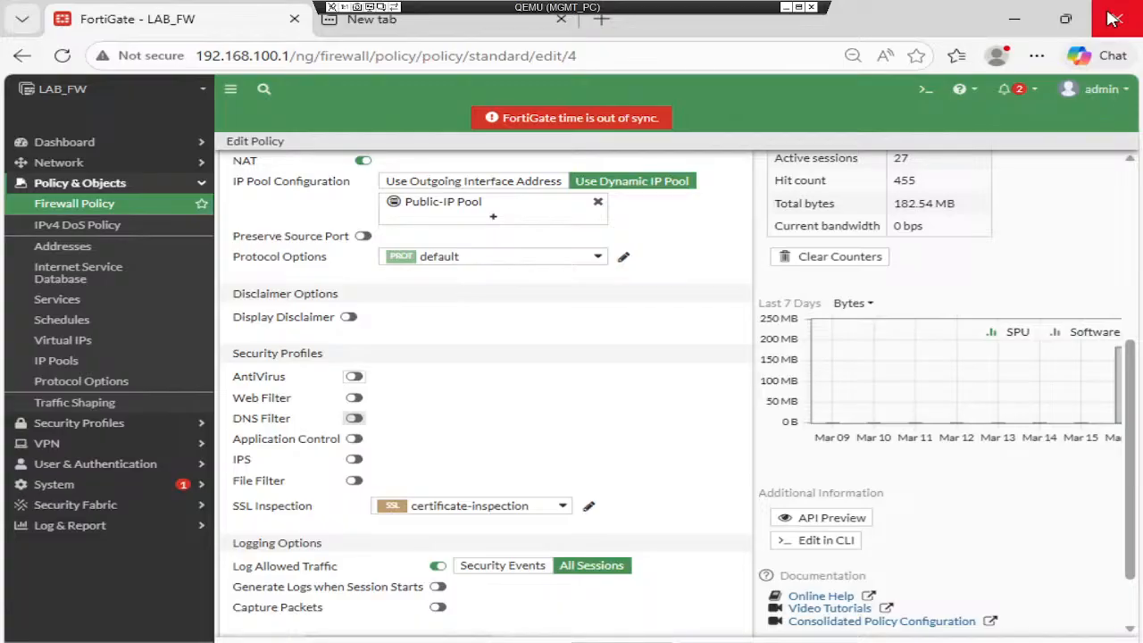
# - Enable DNS Filter with the DNS profile and save the WAN2 policy
pyautogui.click(355, 418)
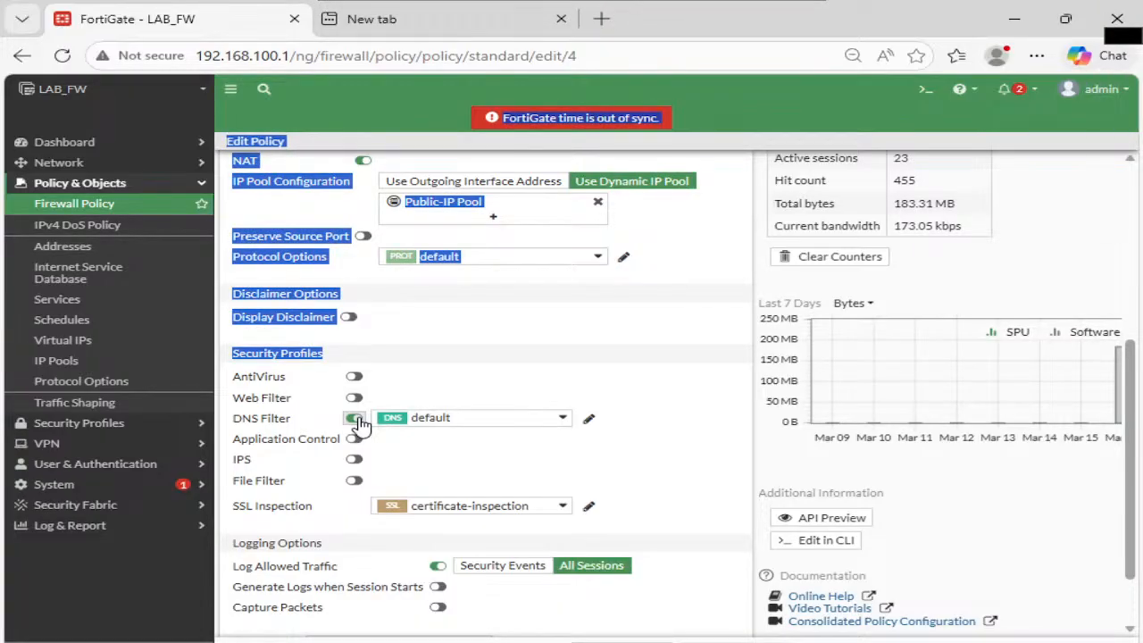
pyautogui.click(477, 417)
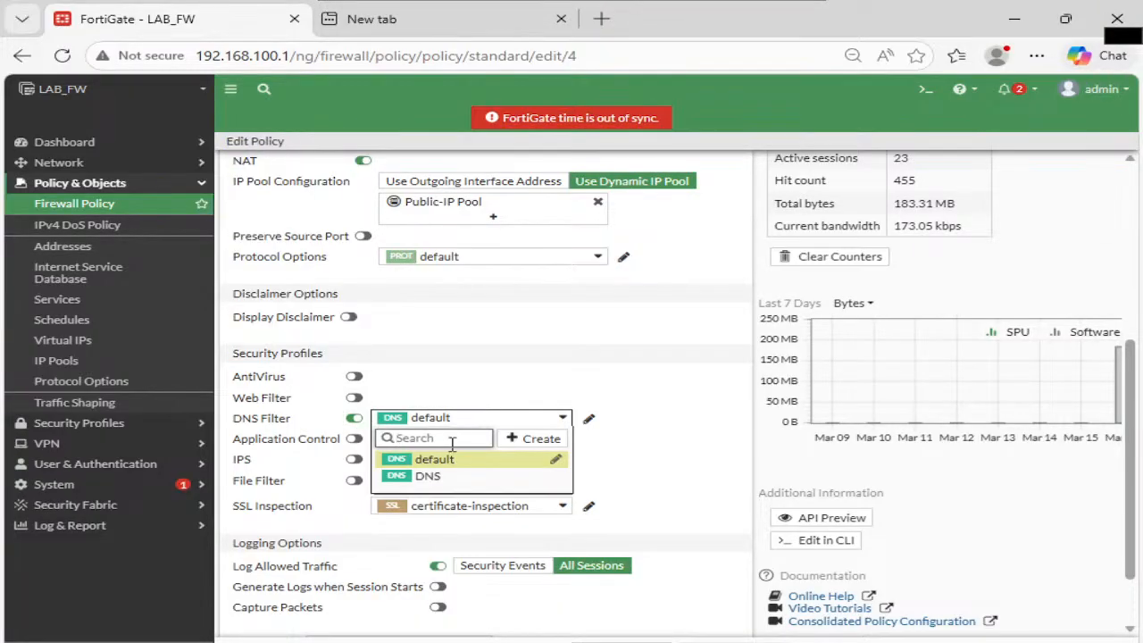
pyautogui.click(425, 480)
pyautogui.scroll(-2, 599, 536)
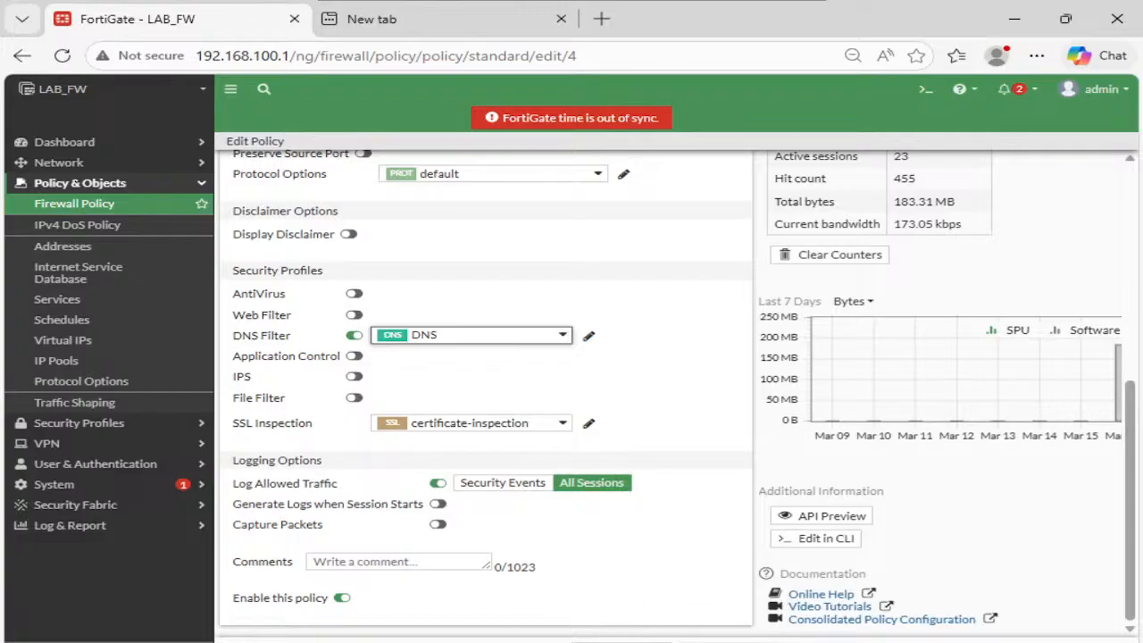
pyautogui.click(623, 640)
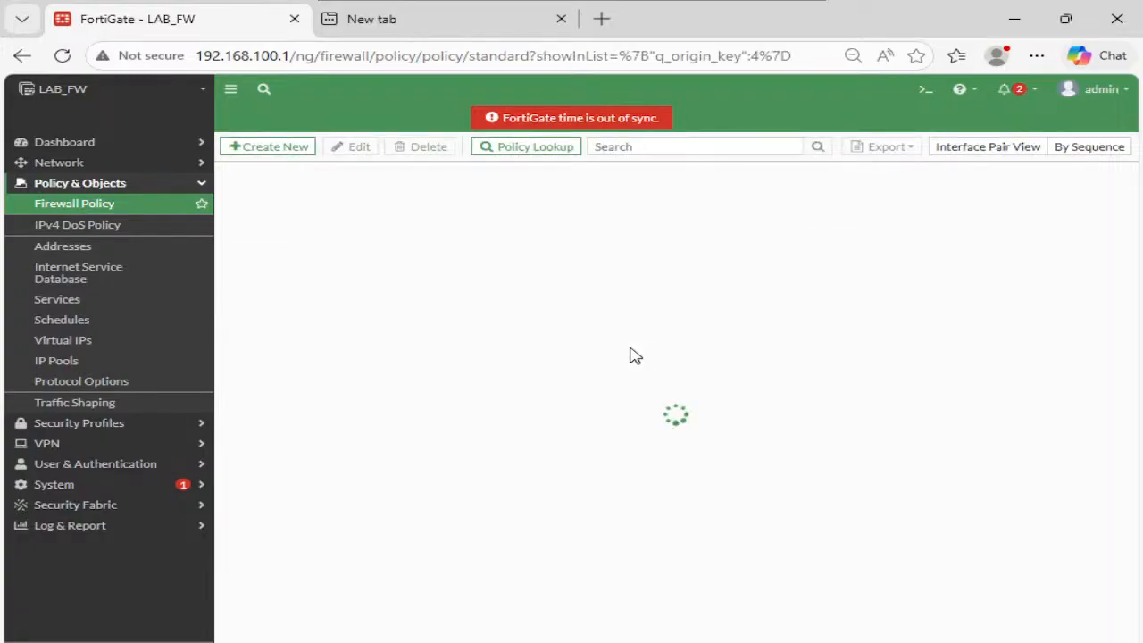
# - Open the empty Log & Report > DNS Query page, then return to Command Prompt
pyautogui.click(126, 526)
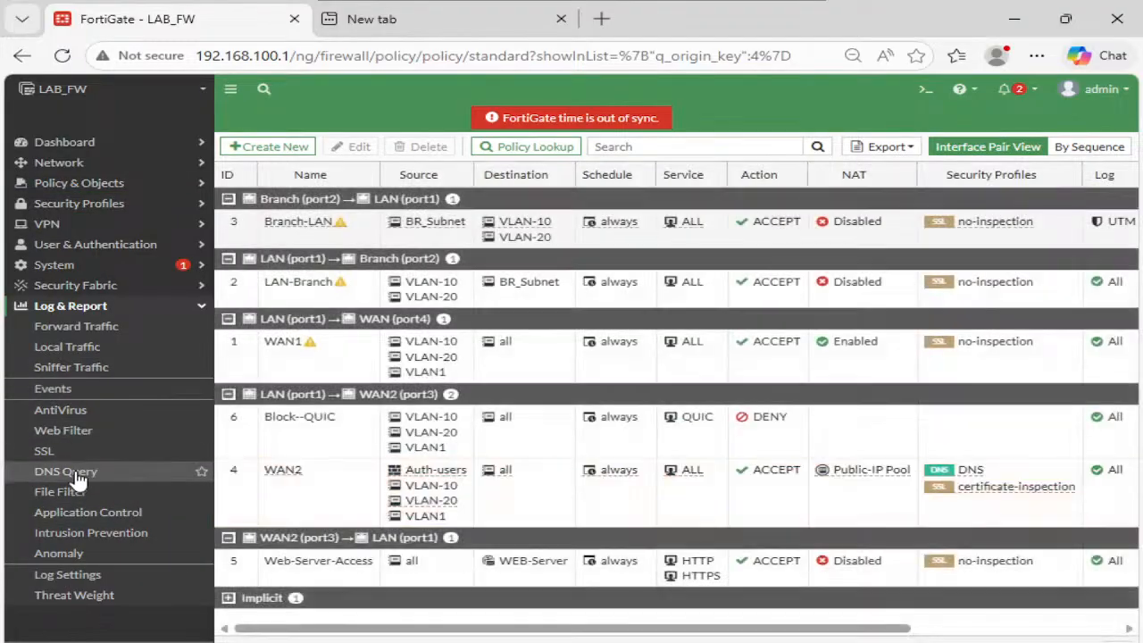
pyautogui.click(121, 473)
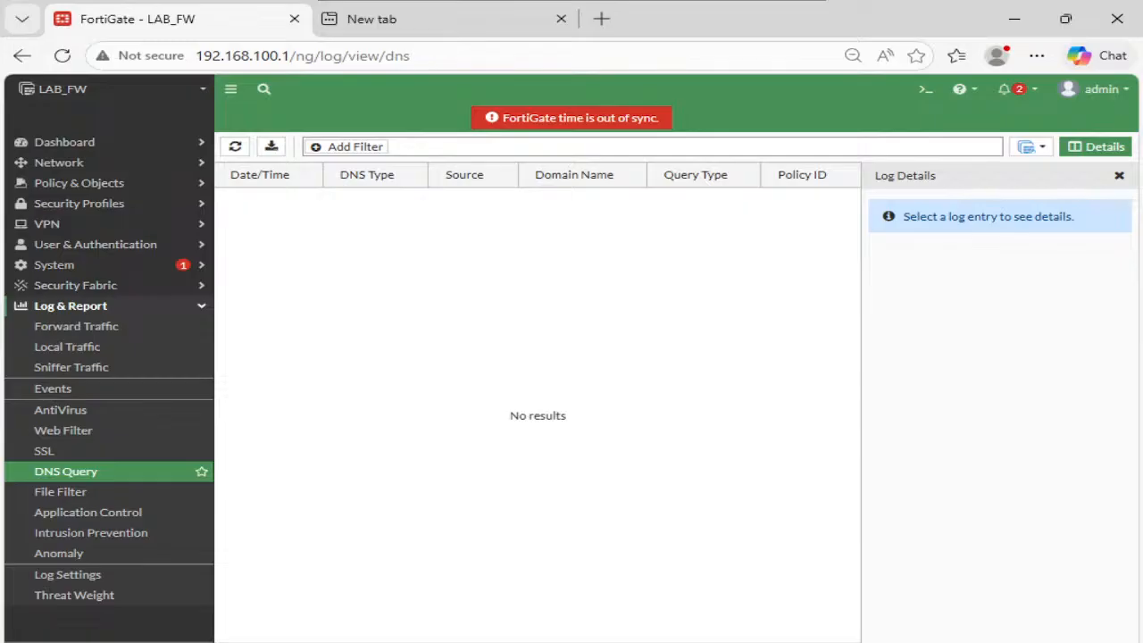
pyautogui.hotkey('alt', 'Tab')
pyautogui.click(622, 426)
# - Re-query cisco.com, comparing the old 72.163.4.185 with the new 208.91.112.55 block portal address
pyautogui.press('Return')
pyautogui.press('Return')
pyautogui.write('cisco.com')
pyautogui.press('Return')
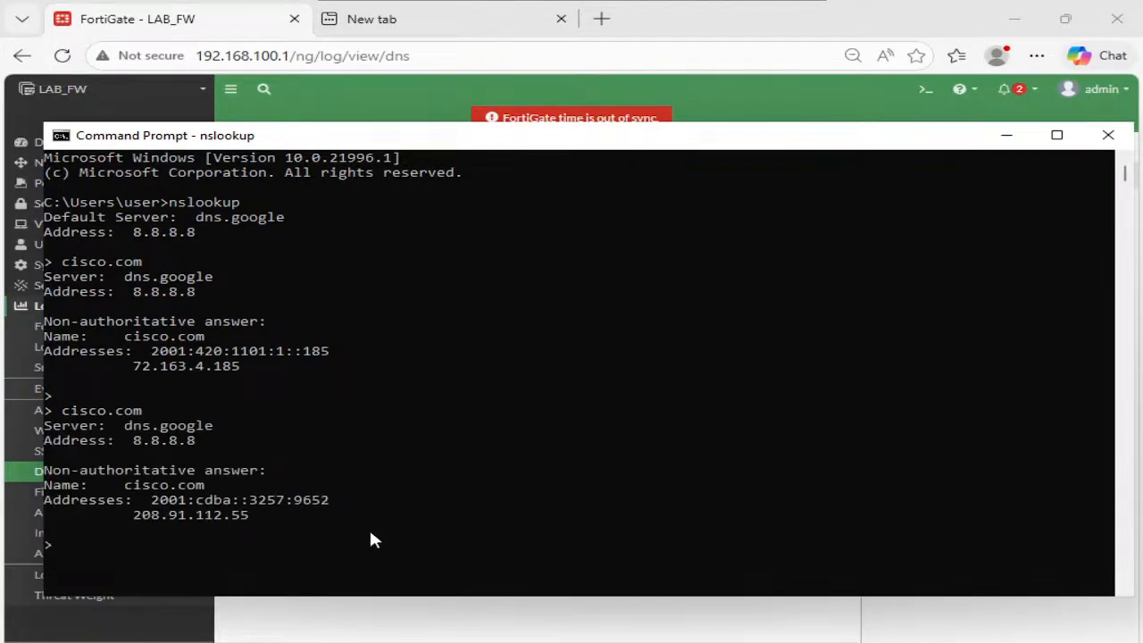
pyautogui.moveTo(133, 368); pyautogui.dragTo(233, 373)
pyautogui.moveTo(252, 511); pyautogui.dragTo(136, 513)
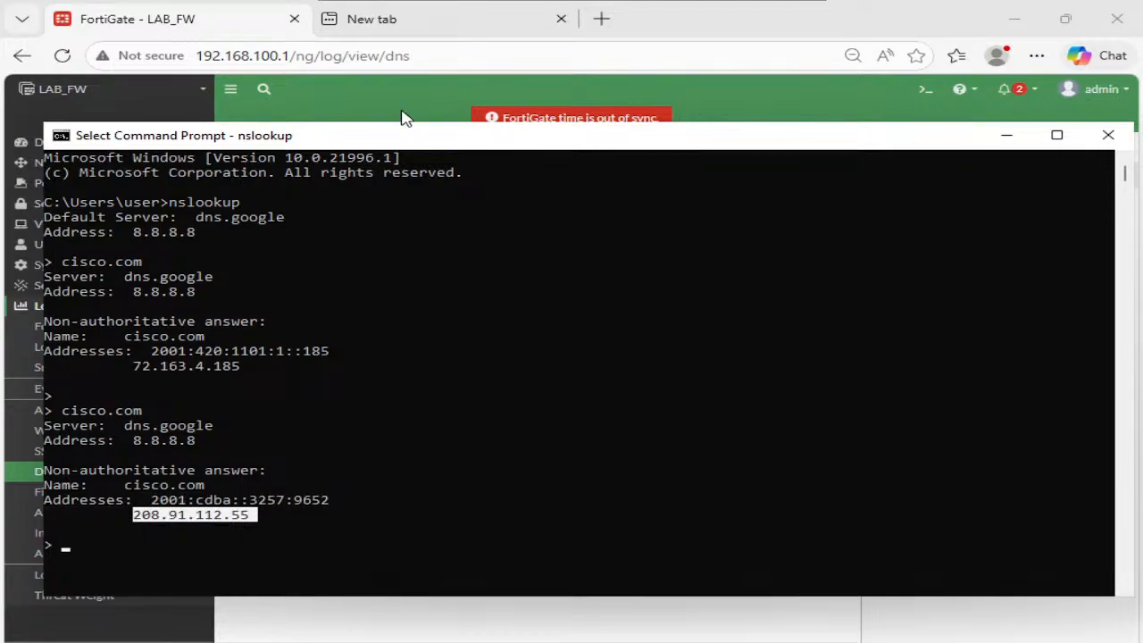
pyautogui.click(463, 19)
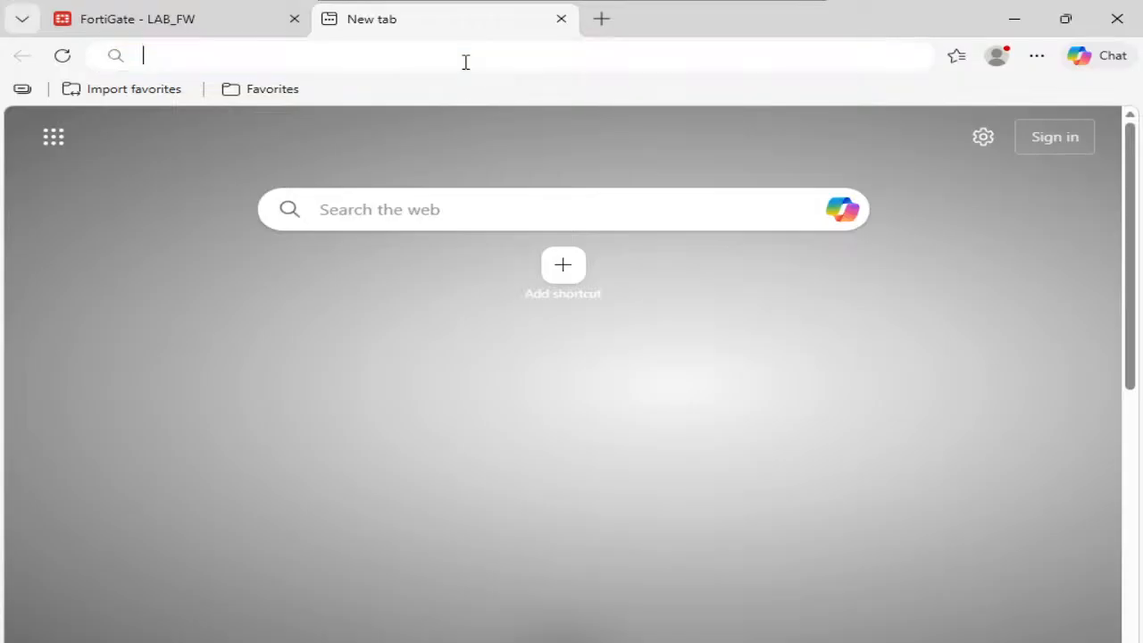
# - Load cisco.com in the current Edge tab, then close that tab
pyautogui.click(465, 61)
pyautogui.write('cisco.com')
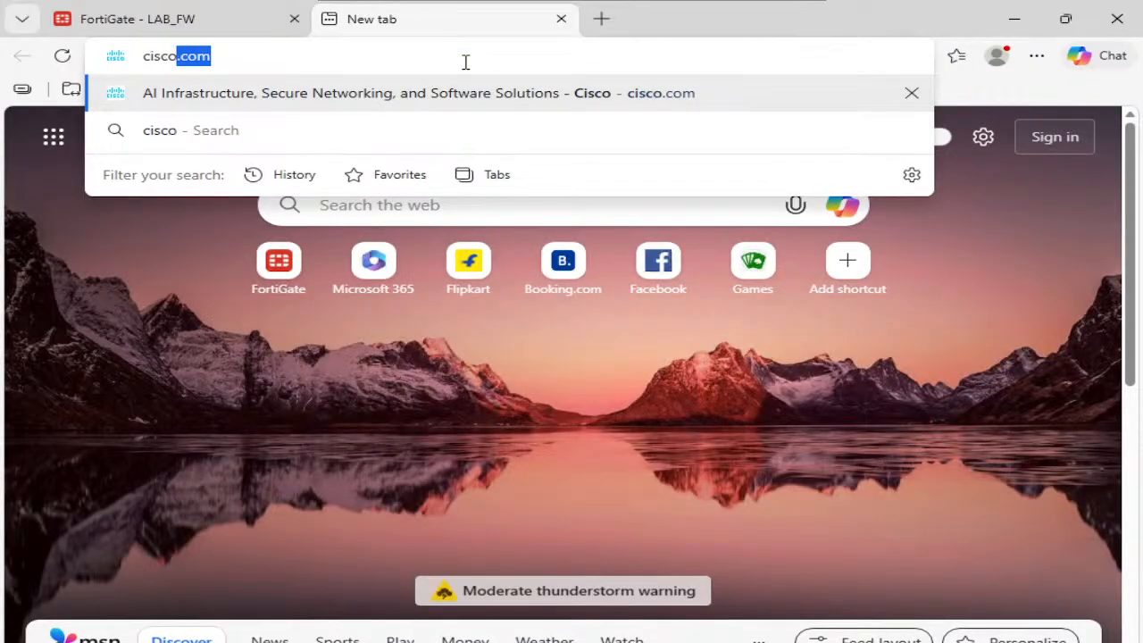
pyautogui.press('Return')
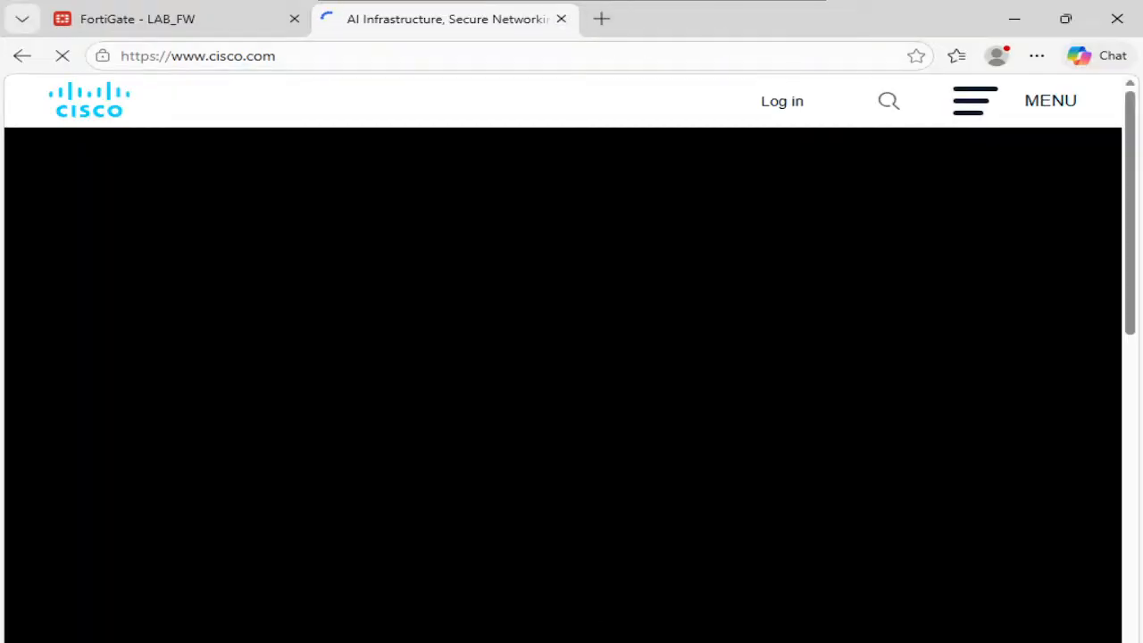
pyautogui.hotkey('ctrl', 'w')
# - Browse to cisco.com in a new InPrivate window, then end the nslookup session
pyautogui.click(1036, 55)
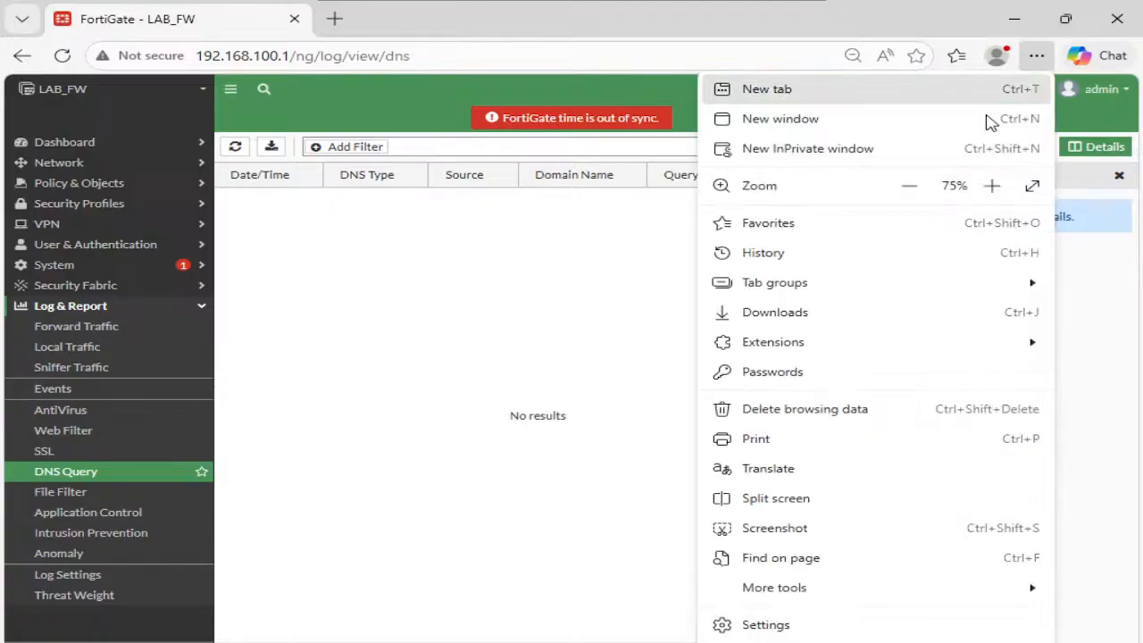
pyautogui.click(913, 145)
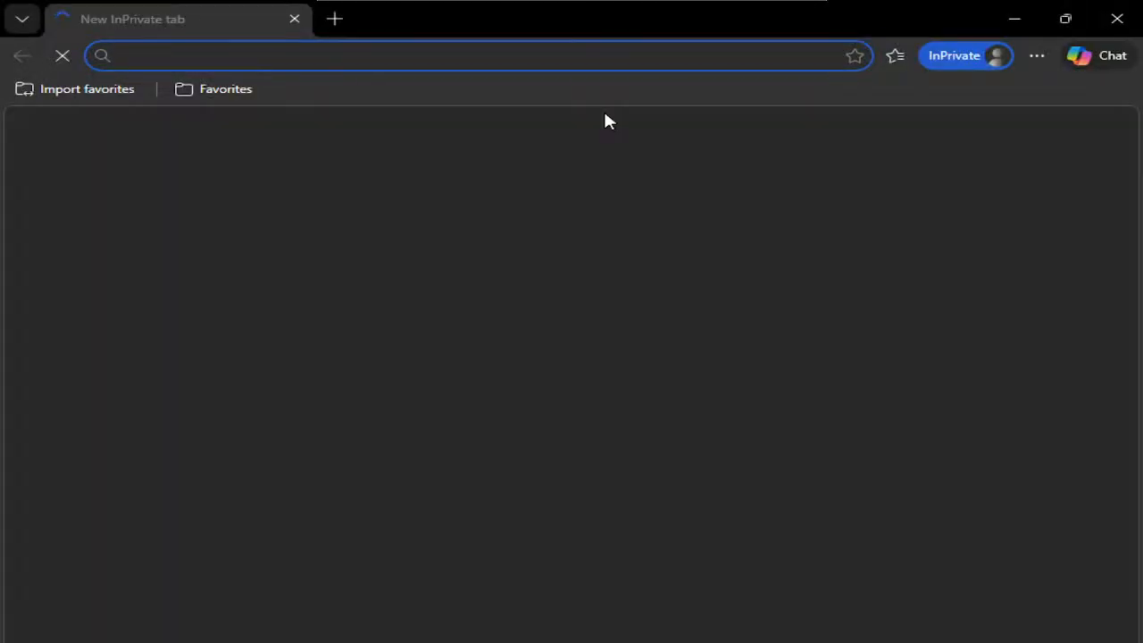
pyautogui.write('cisco.')
pyautogui.press('Return')
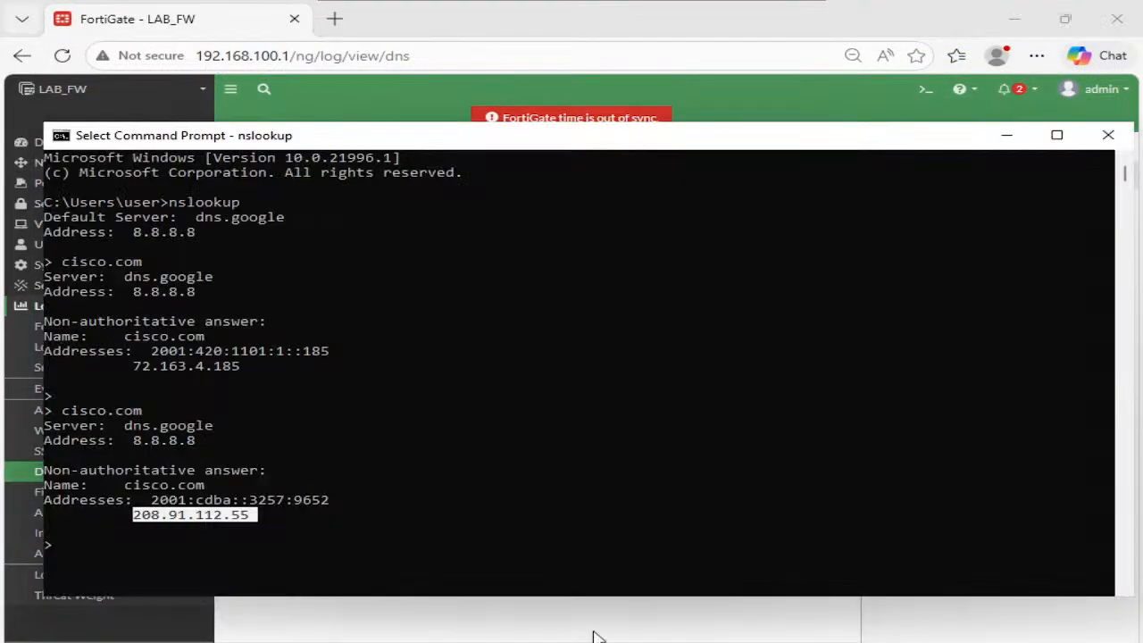
pyautogui.hotkey('ctrl', 'c')
pyautogui.hotkey('ctrl', 'c')
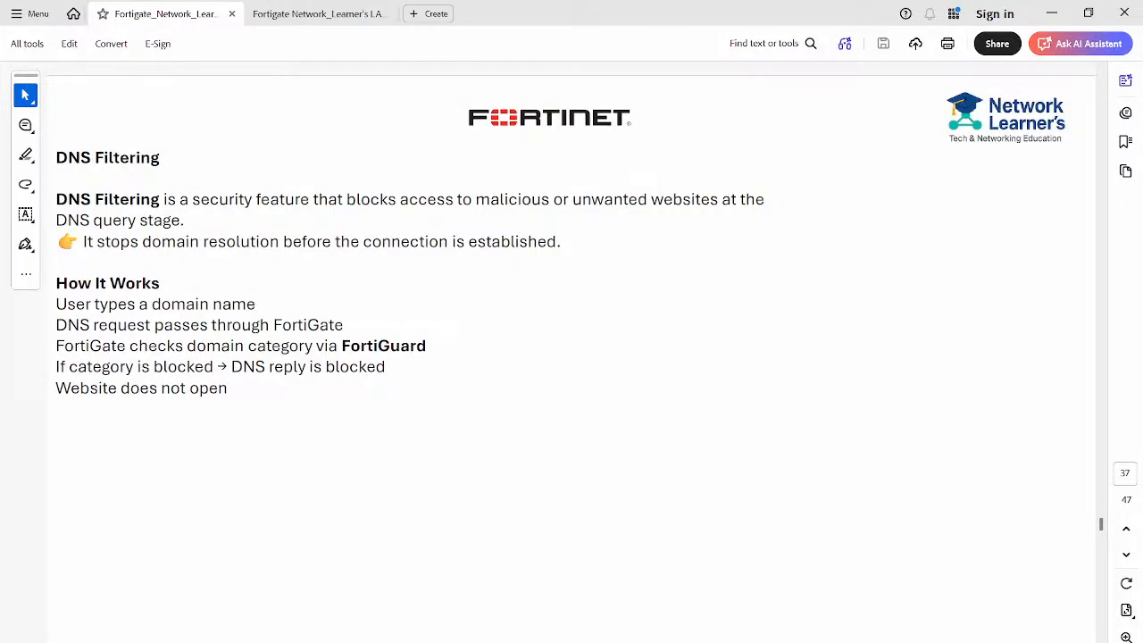
# - Open 208.91.112.55 in a new Chrome tab to see the Fortinet Web Page Blocked page
pyautogui.moveTo(507, 640)
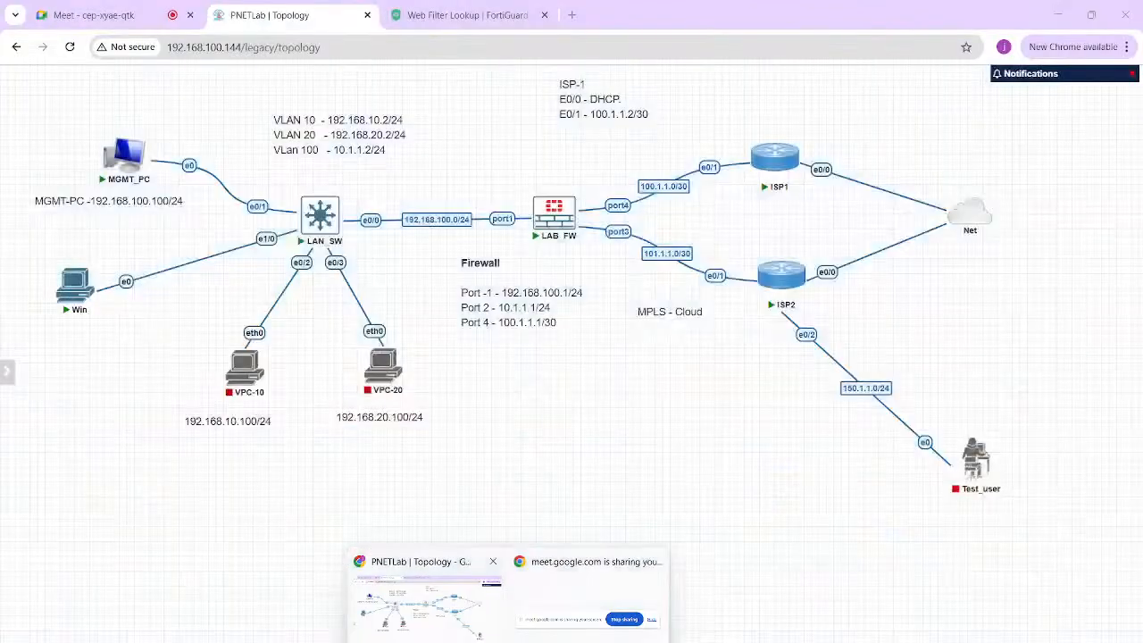
pyautogui.click(427, 608)
pyautogui.click(572, 14)
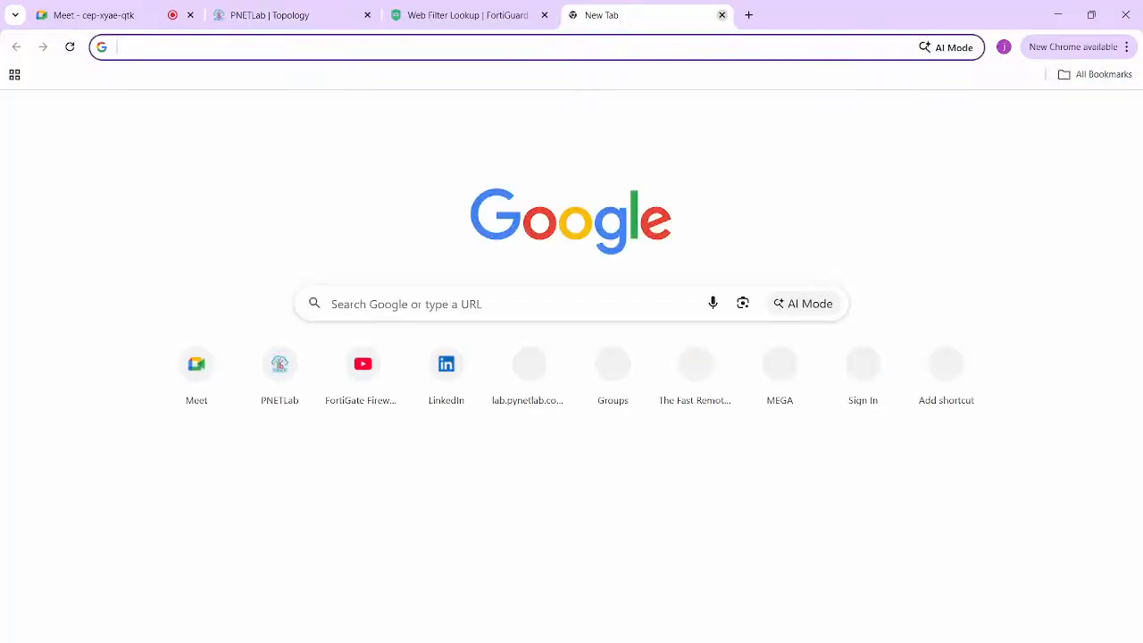
pyautogui.hotkey('ctrl', 'v')
pyautogui.hotkey('ctrl', 'a')
pyautogui.press('Down')
pyautogui.press('Up')
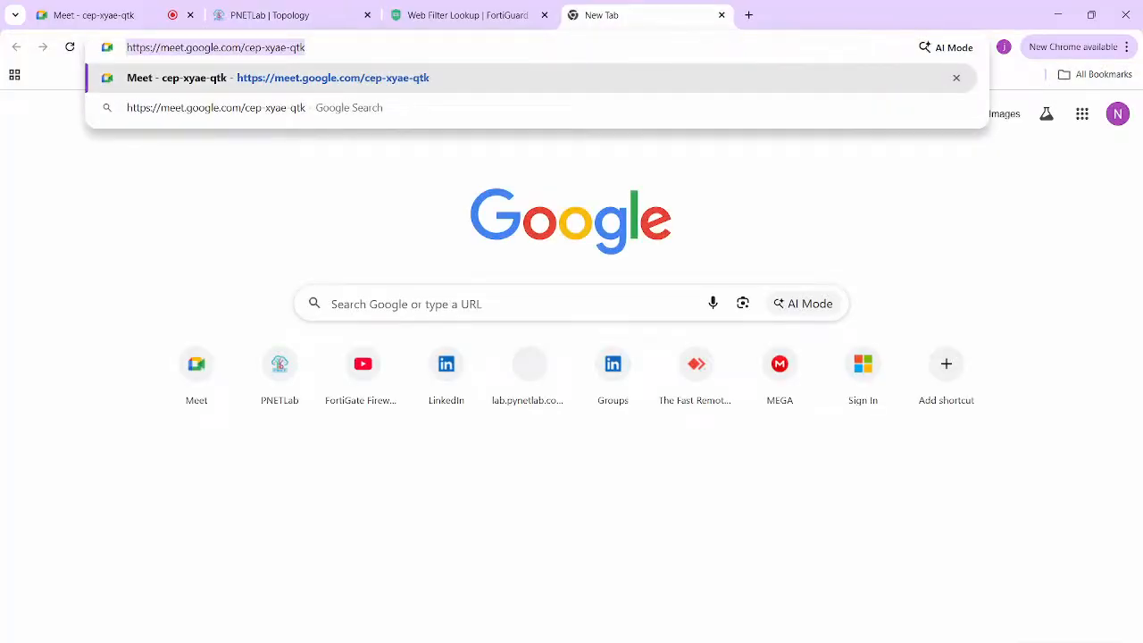
pyautogui.write('208')
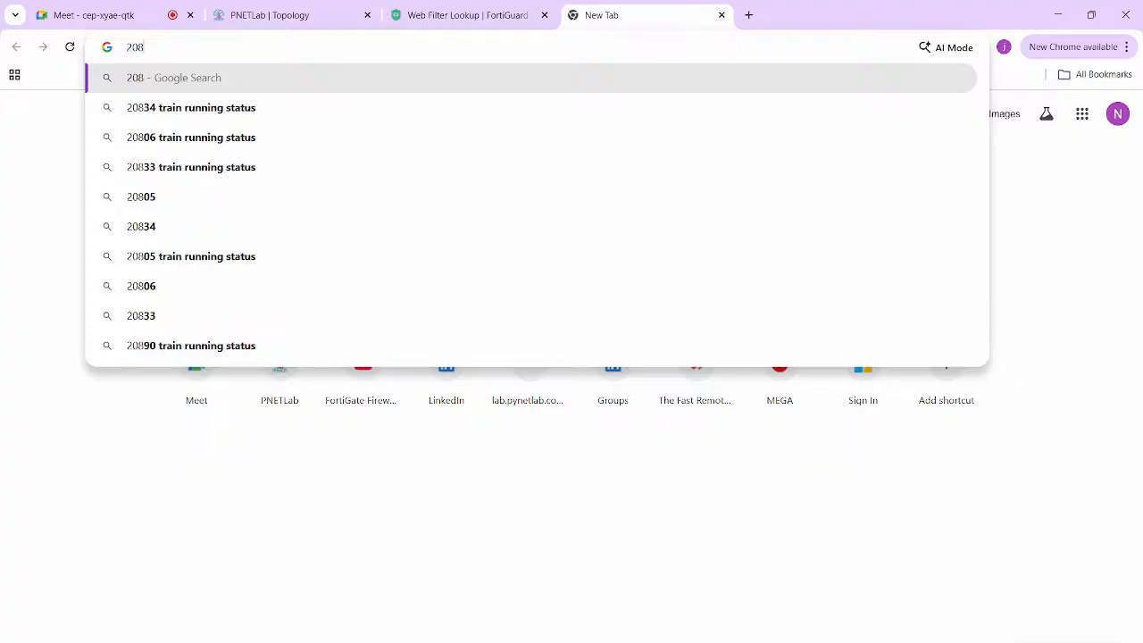
pyautogui.click(800, 611)
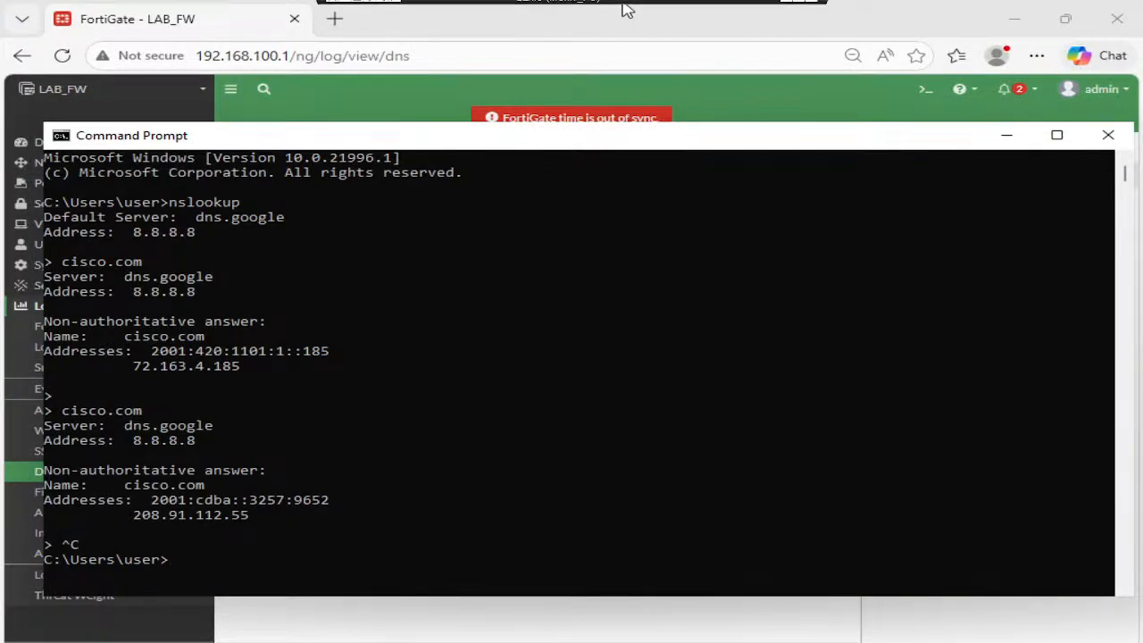
pyautogui.click(774, 6)
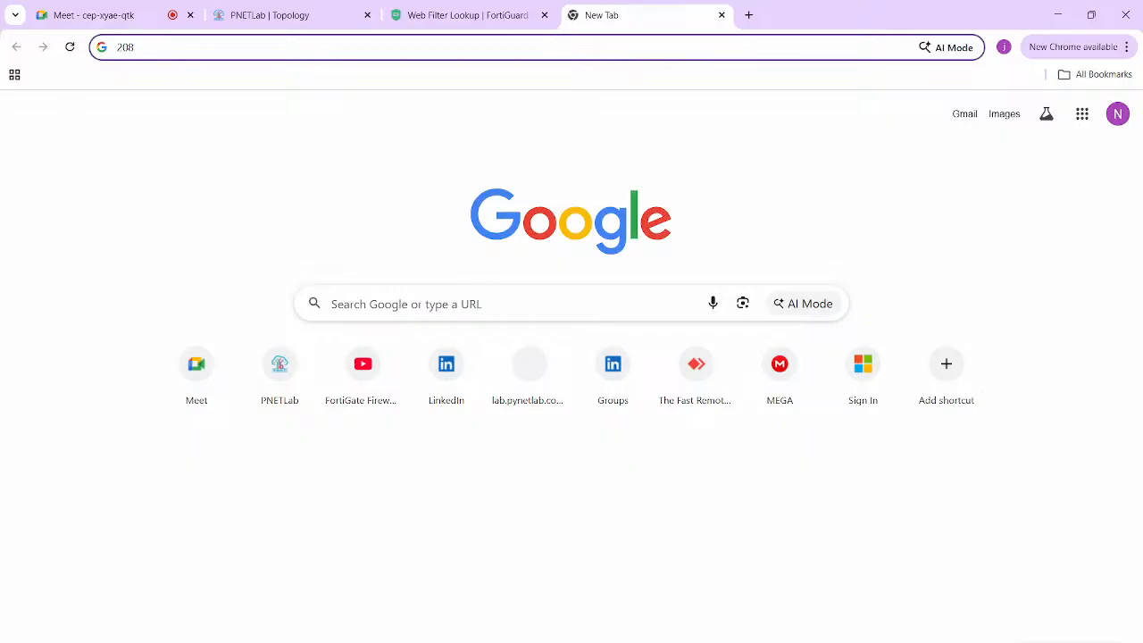
pyautogui.write('.91.112.5')
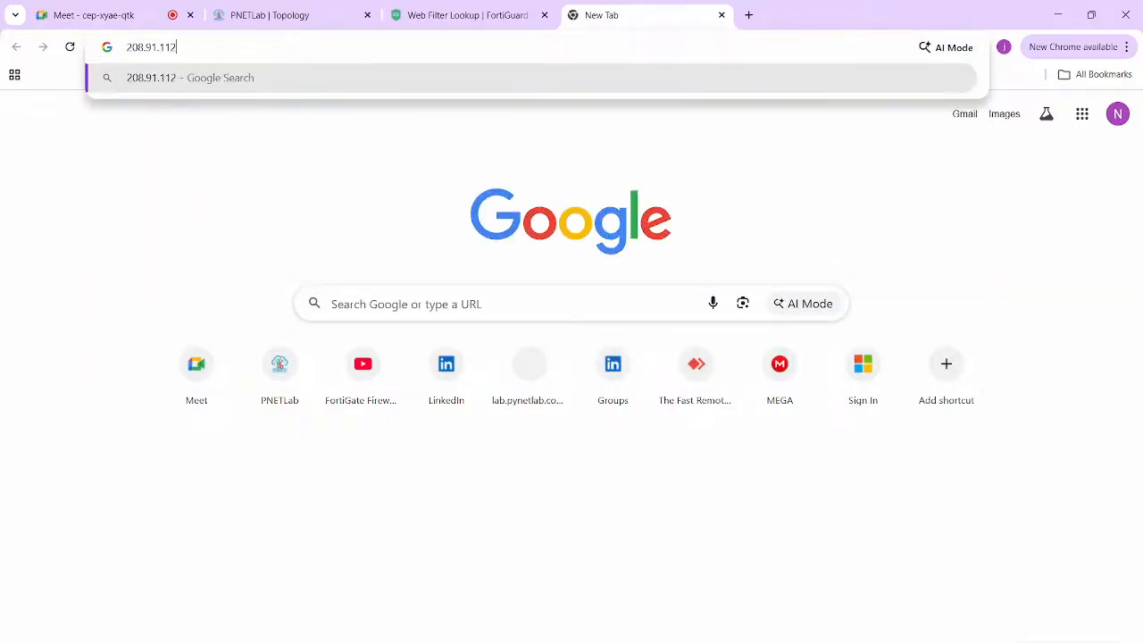
pyautogui.write('5')
pyautogui.press('Return')
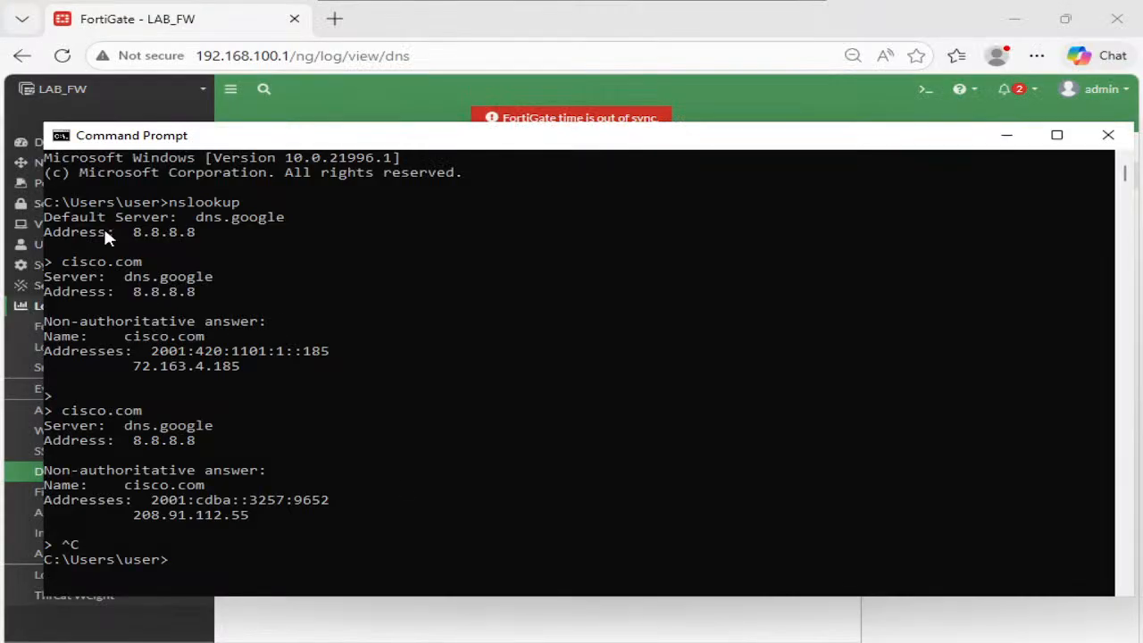
pyautogui.click(154, 28)
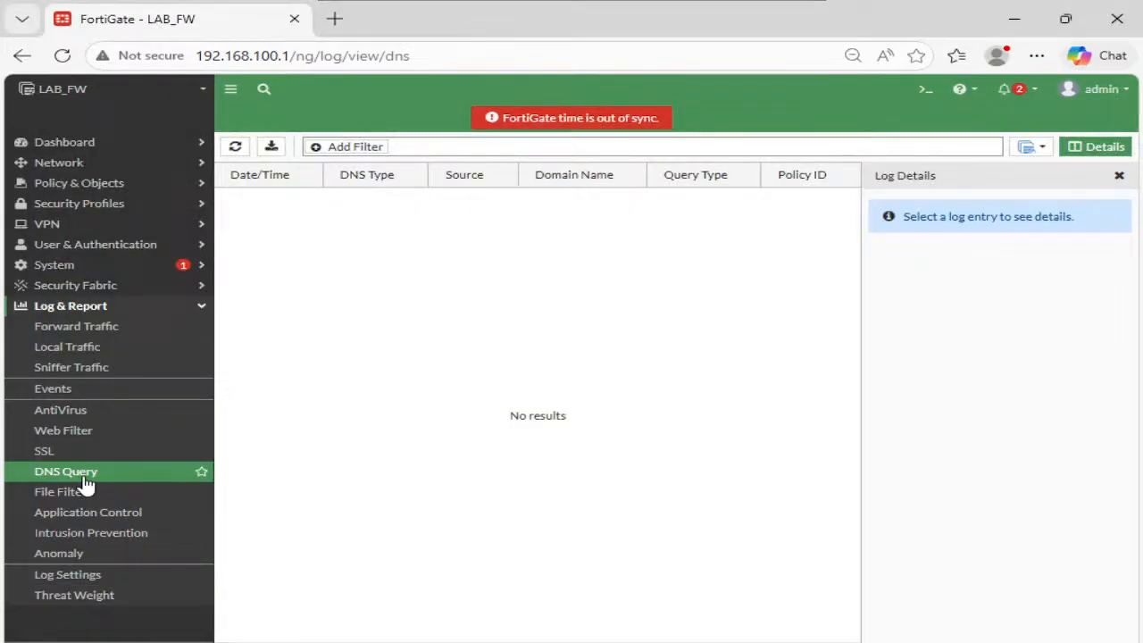
# - Refresh the DNS Query log and read the cisco.com AAAA entry's domain-filter block message
pyautogui.click(228, 150)
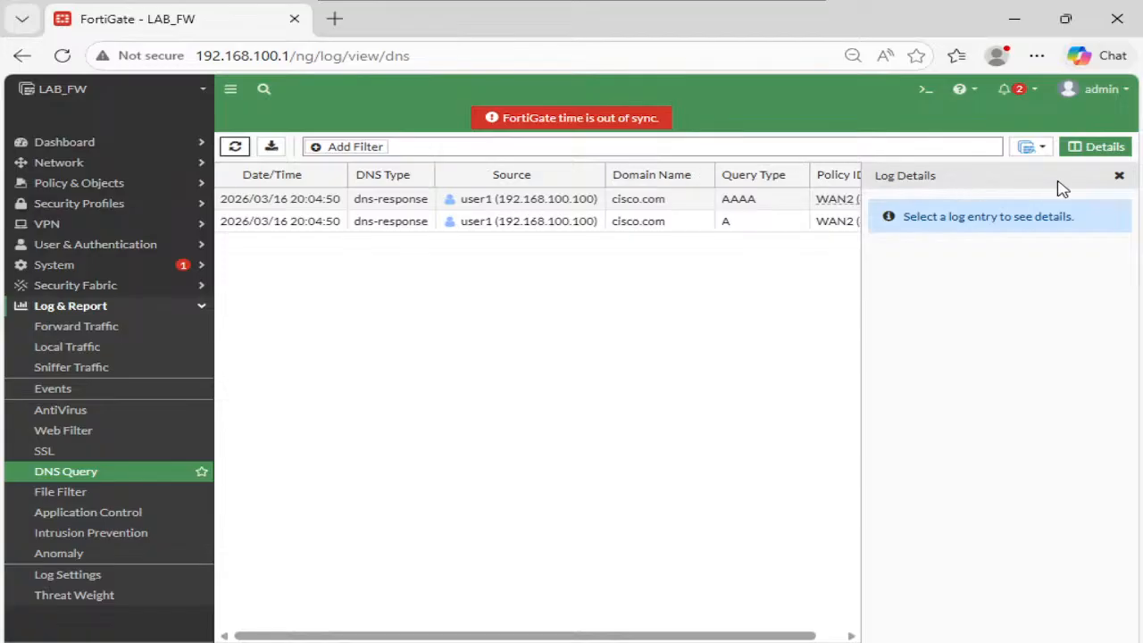
pyautogui.click(1118, 176)
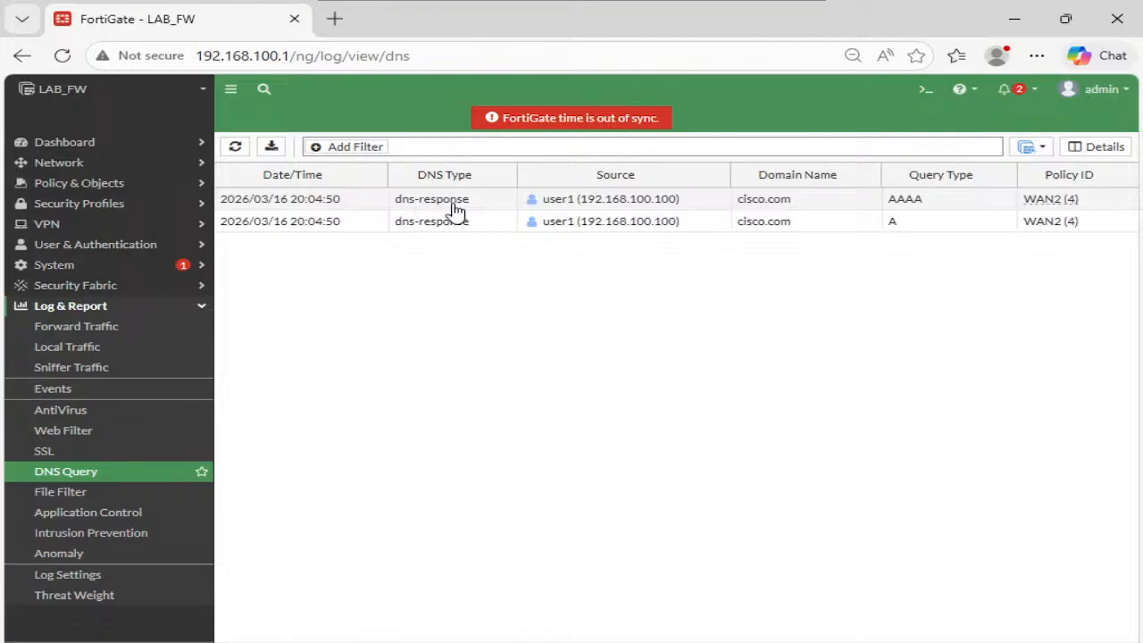
pyautogui.click(690, 209)
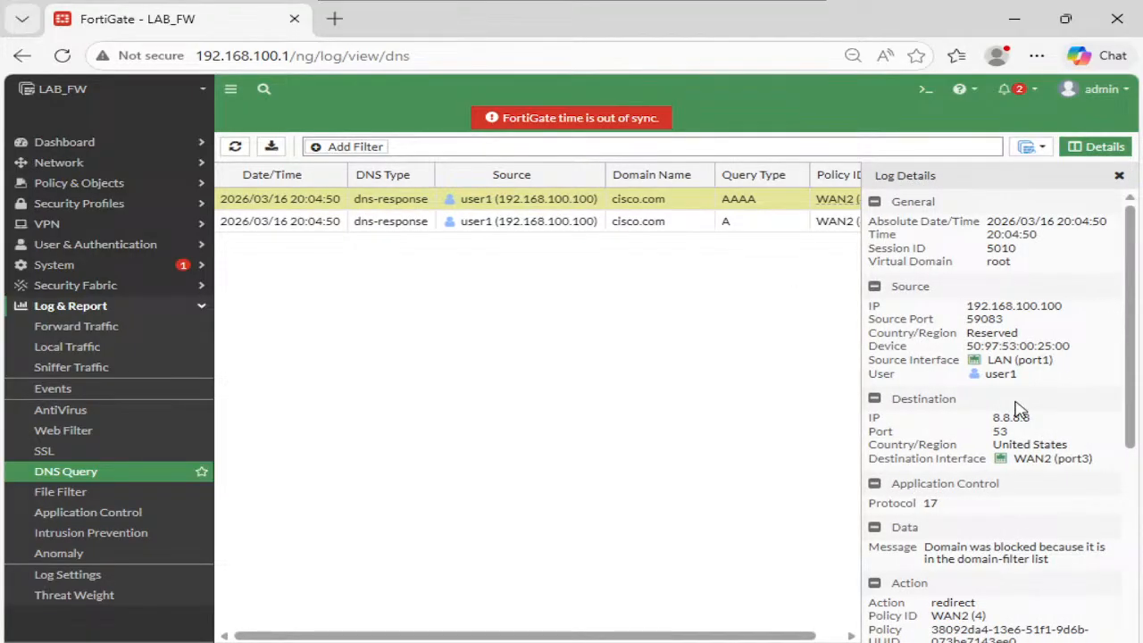
pyautogui.scroll(-1, 1016, 408)
pyautogui.tripleClick(1051, 448)
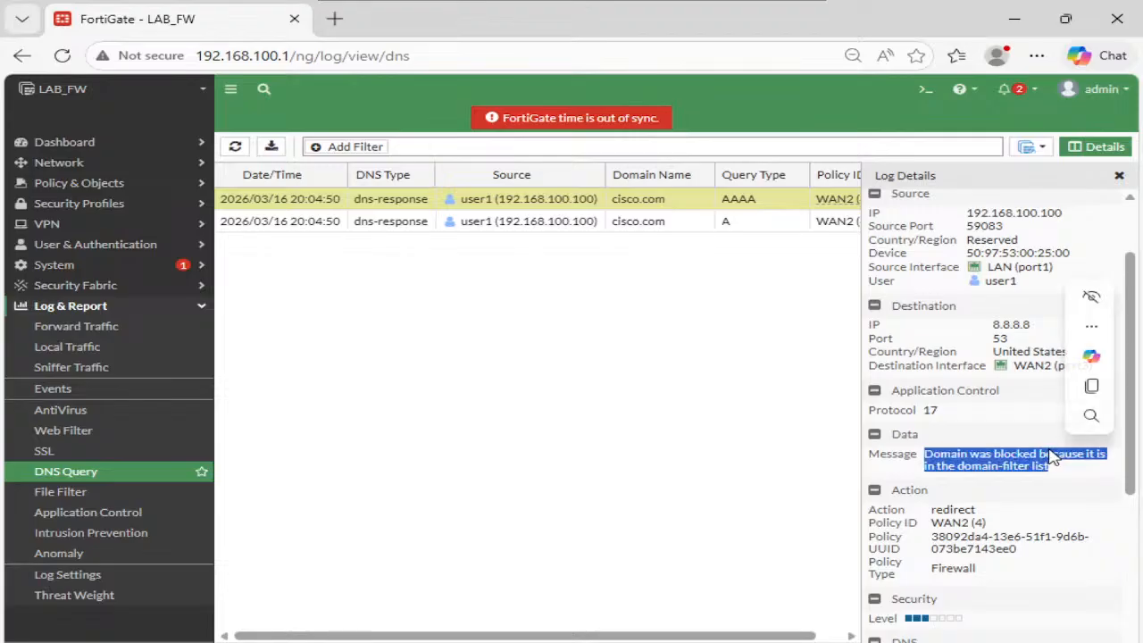
pyautogui.scroll(-3, 1025, 471)
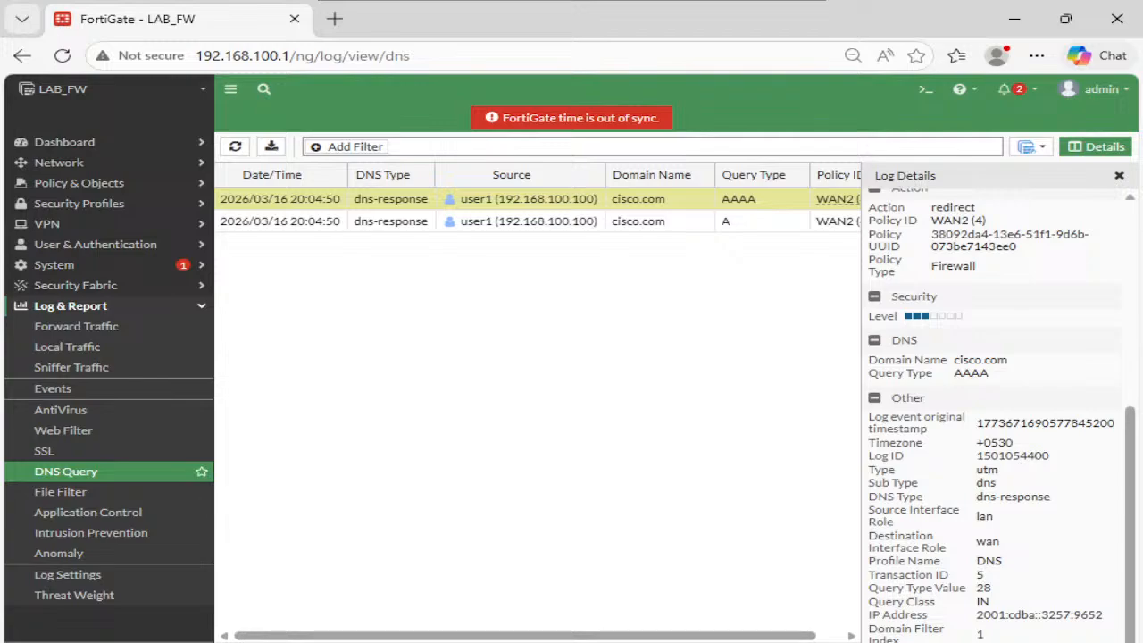
# - Return to Command Prompt and get a fresh prompt line
pyautogui.moveTo(647, 642)
pyautogui.click(639, 616)
pyautogui.click(503, 379)
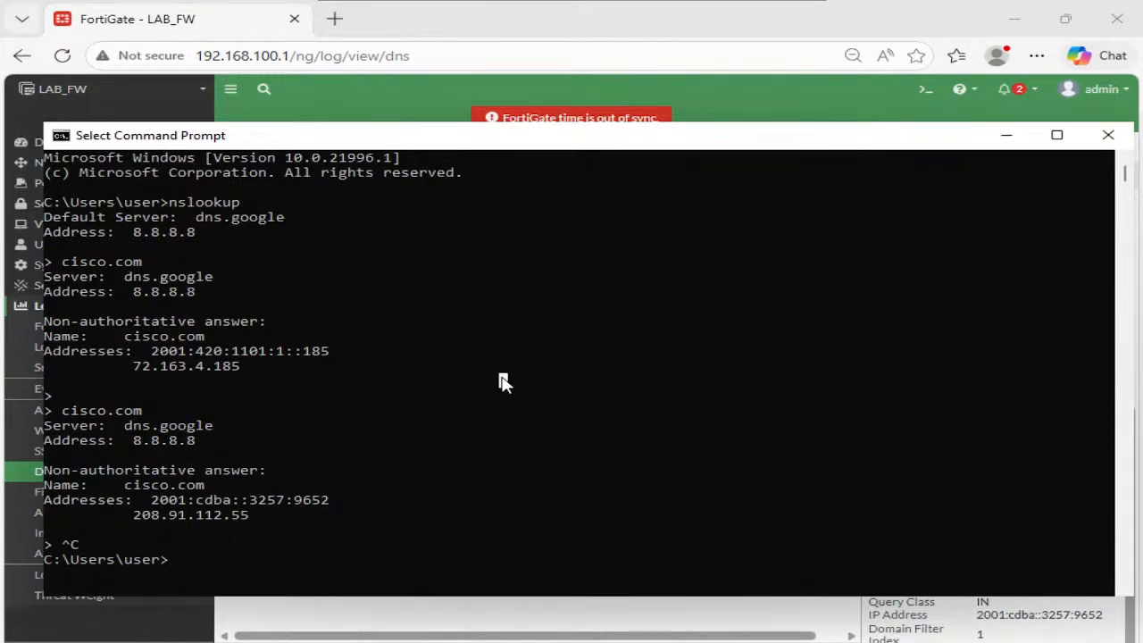
pyautogui.press('Return')
pyautogui.press('Return')
# - Start nslookup and confirm cisco.com still resolves to 208.91.112.55
pyautogui.write('nslookup')
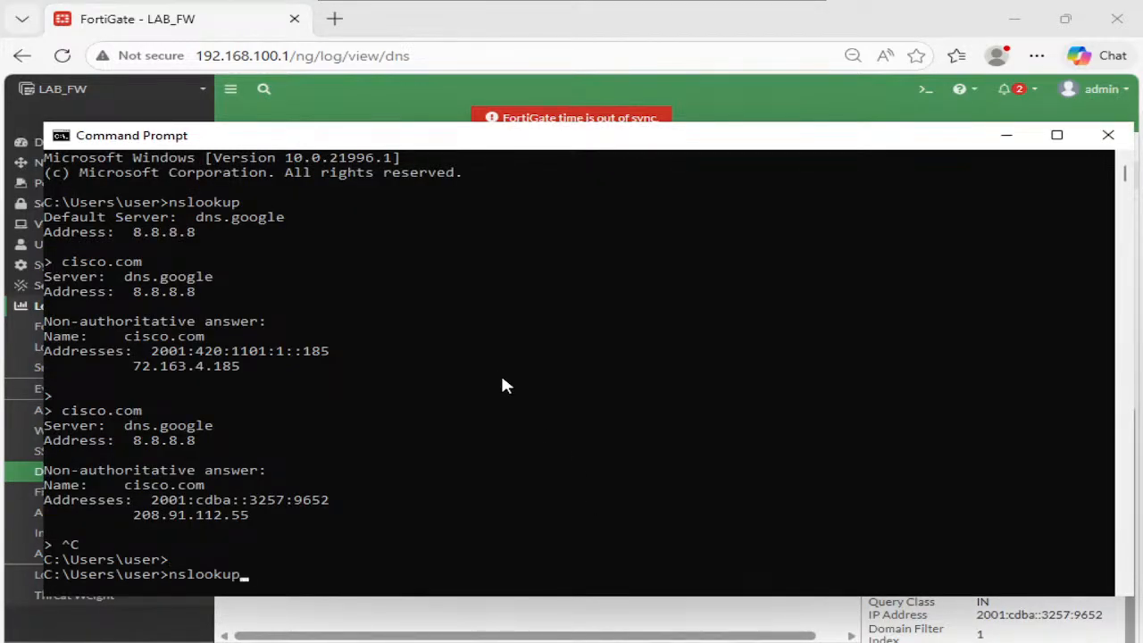
pyautogui.press('Return')
pyautogui.write('cisco.com')
pyautogui.press('Return')
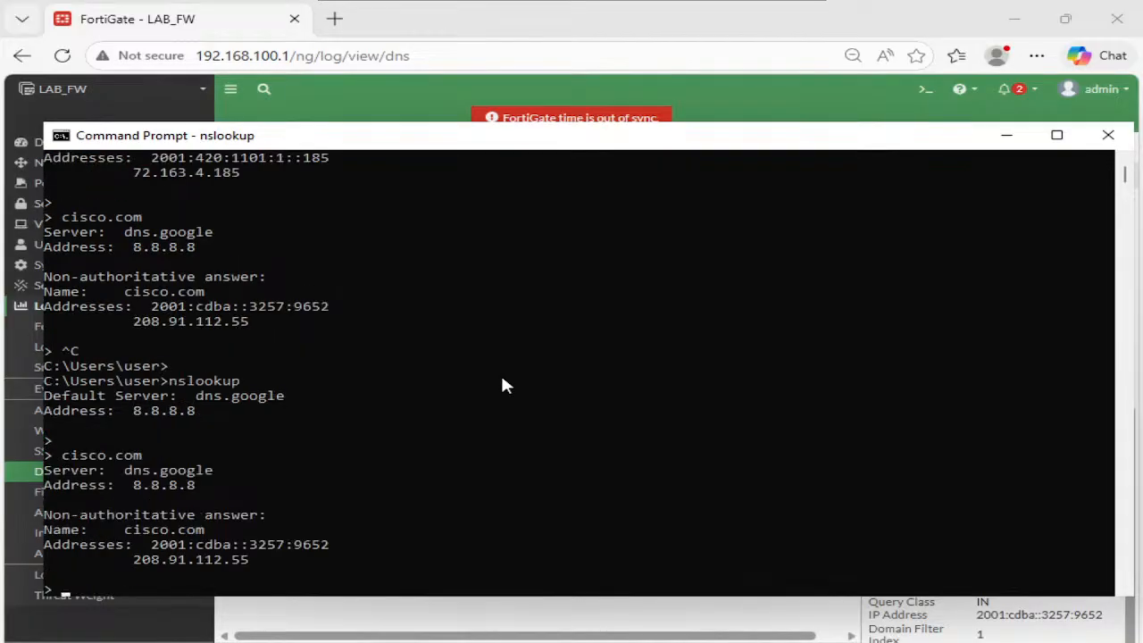
pyautogui.moveTo(248, 563); pyautogui.dragTo(134, 561)
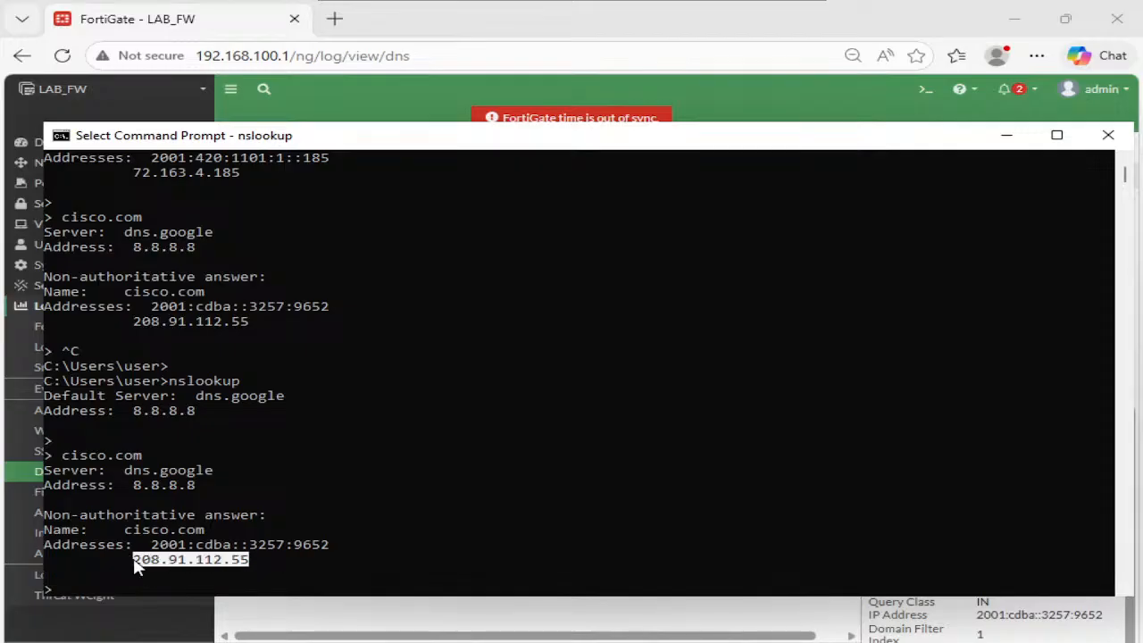
pyautogui.click(298, 491)
# - Look up facebook.com, which resolves normally to 163.70.140.35
pyautogui.rightClick(298, 490)
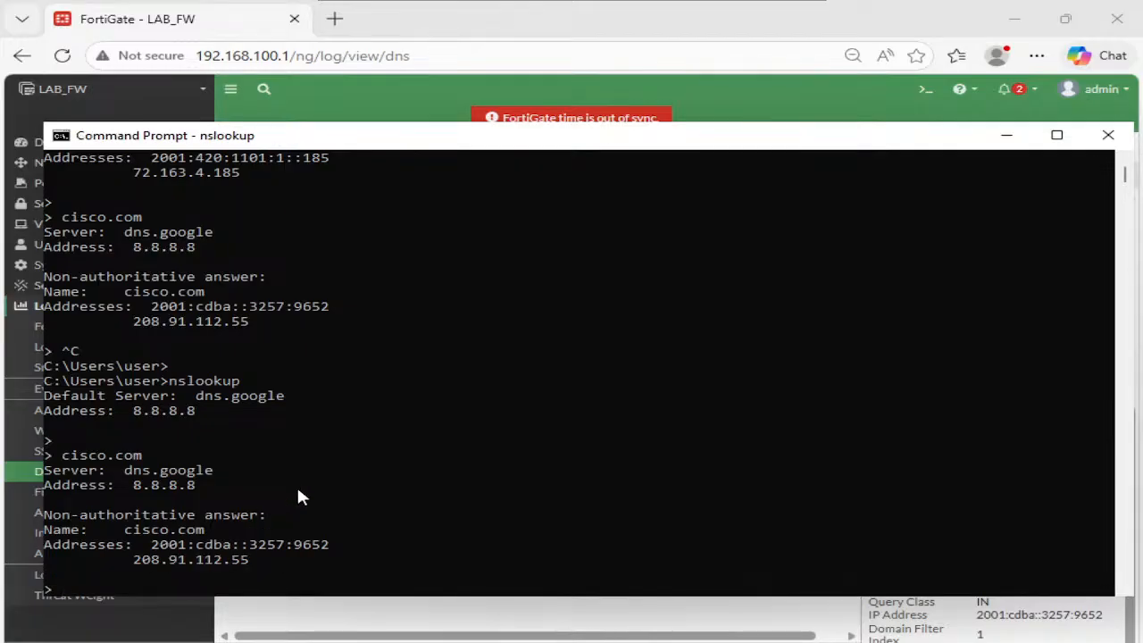
pyautogui.press('Return')
pyautogui.press('Return')
pyautogui.write('facebook.com')
pyautogui.press('Return')
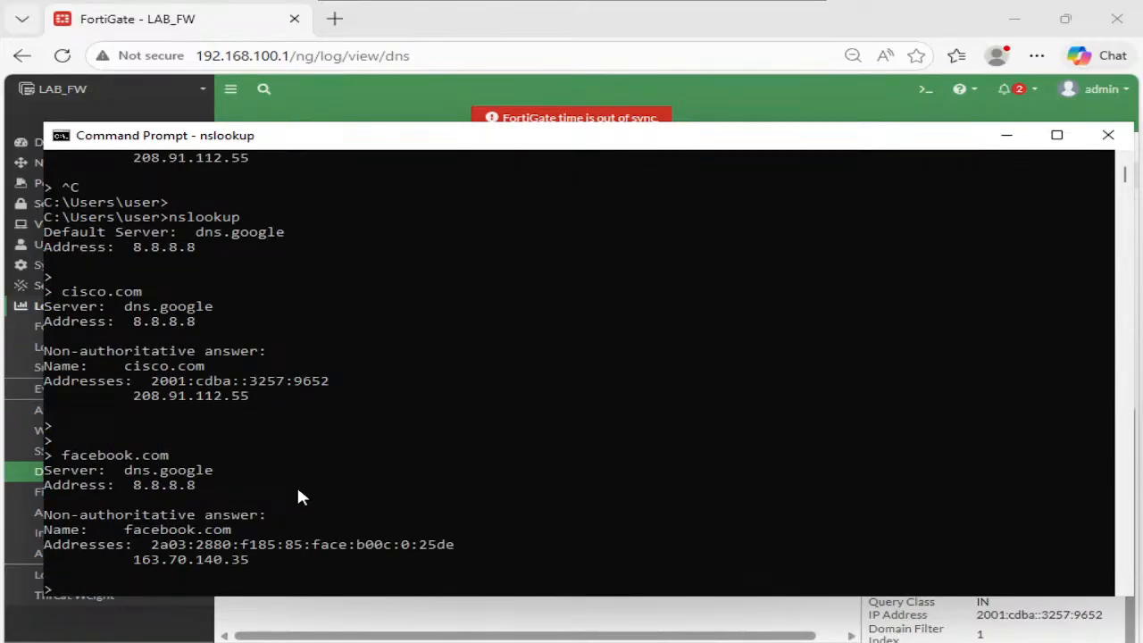
pyautogui.click(148, 29)
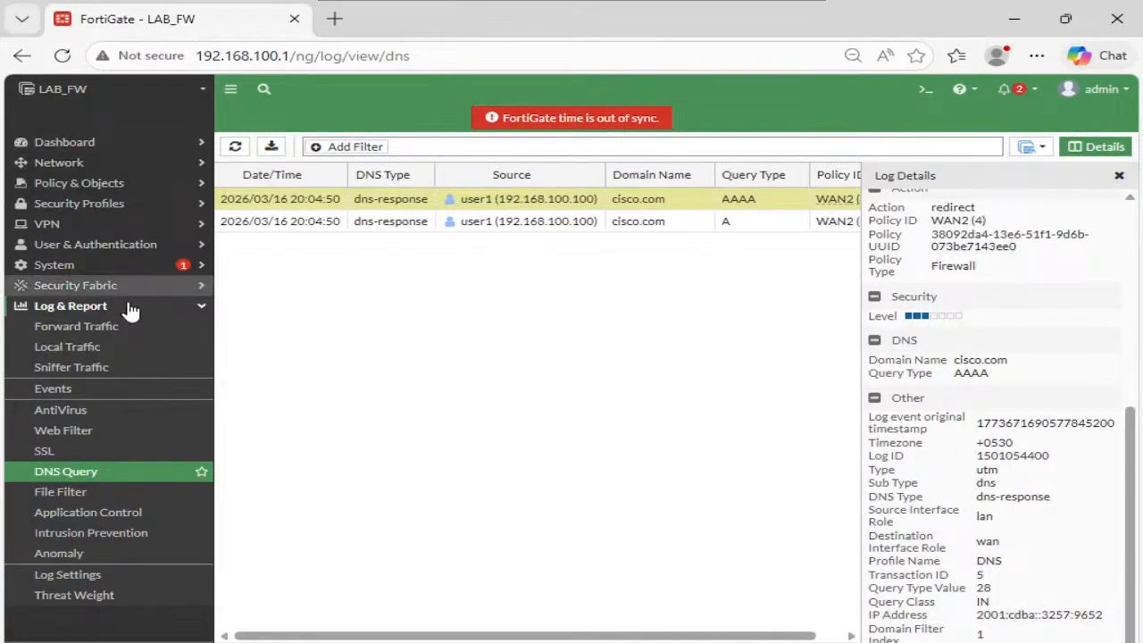
# - Refresh the DNS Query log to show four cisco.com responses, including new 20:06:31 entries
pyautogui.click(235, 149)
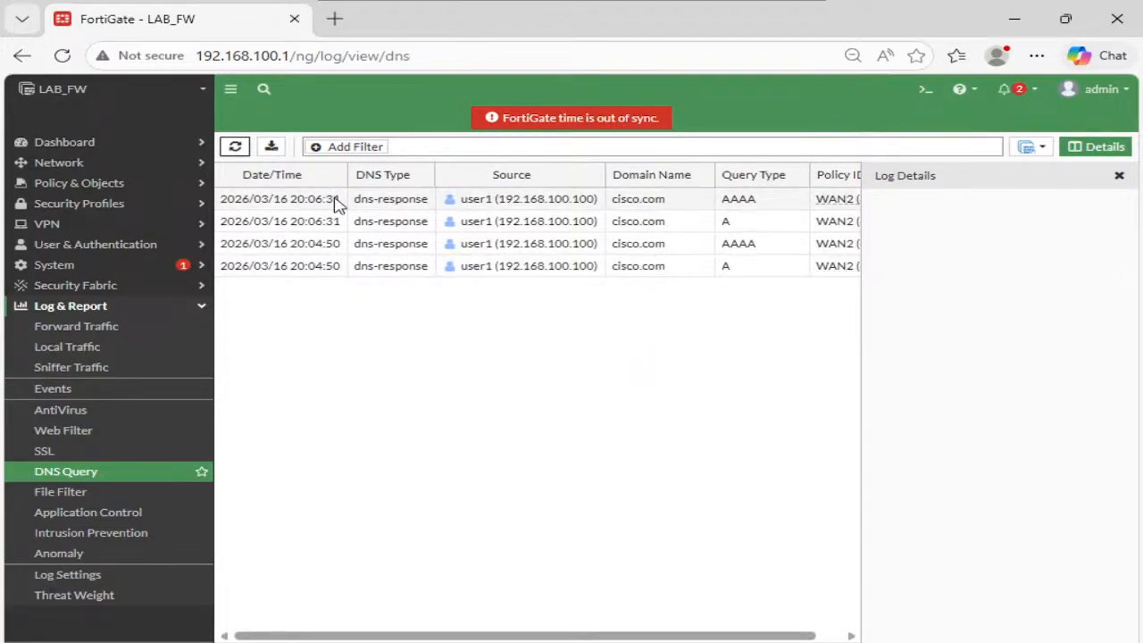
pyautogui.click(89, 203)
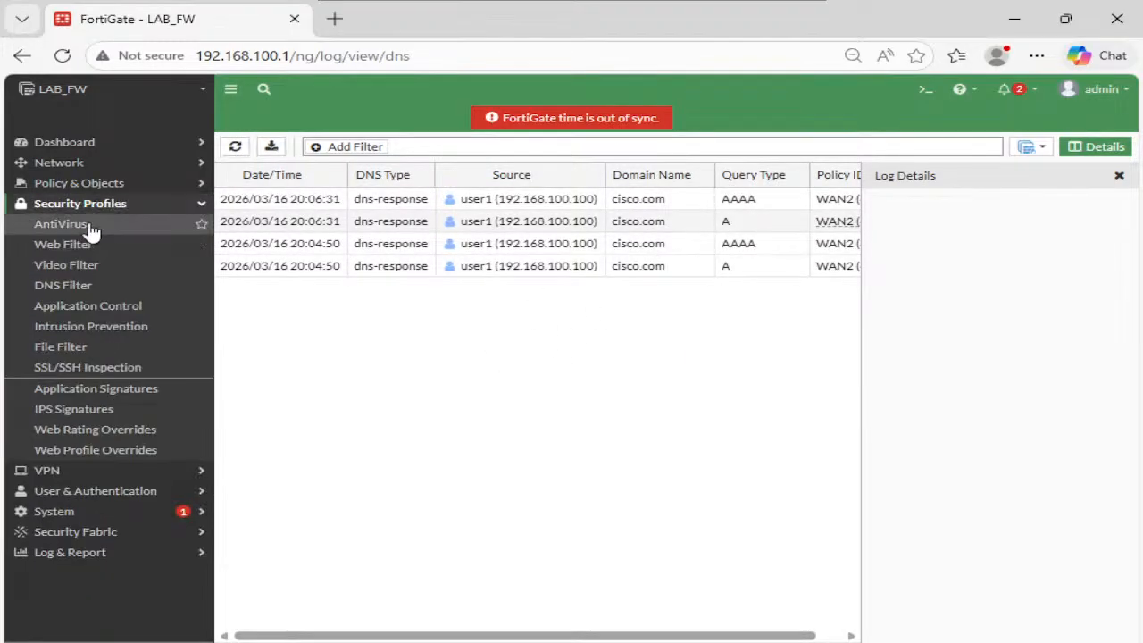
# - Add a Wildcard *.facebook.com entry to the DNS filter profile, redirecting to the block portal, and save it
pyautogui.click(83, 287)
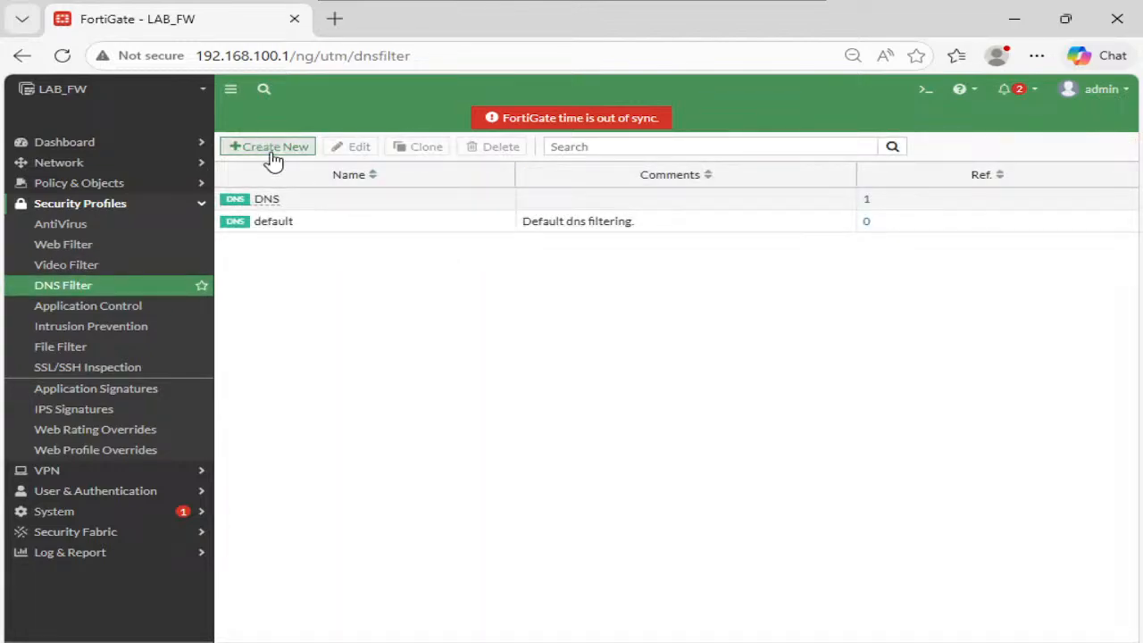
pyautogui.click(298, 202)
pyautogui.click(355, 152)
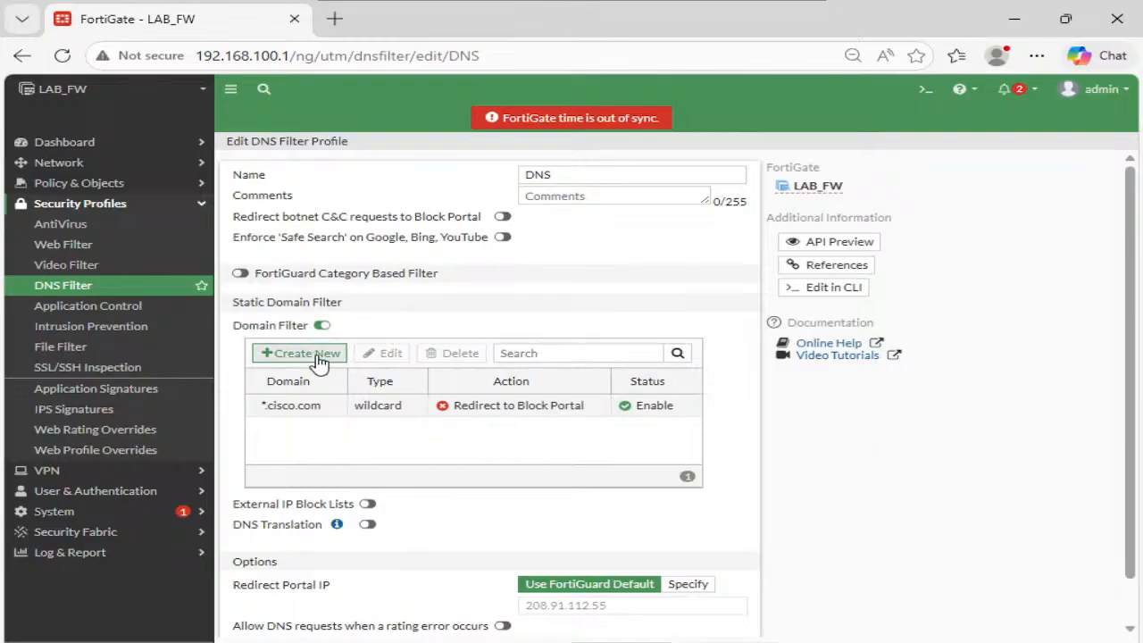
pyautogui.click(318, 360)
pyautogui.click(548, 177)
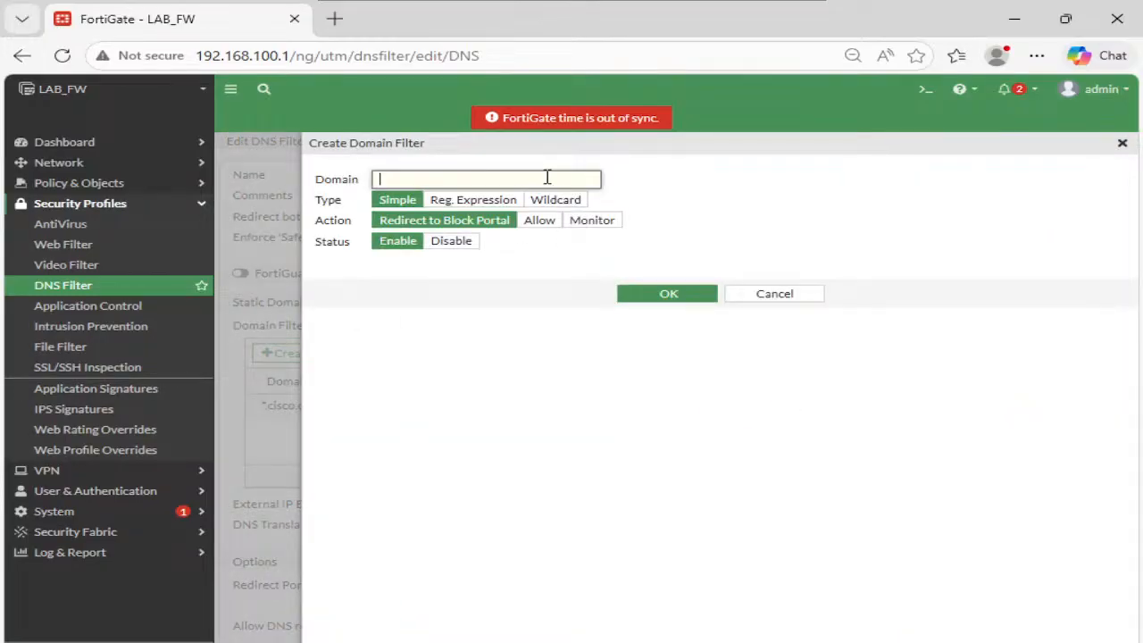
pyautogui.write('*')
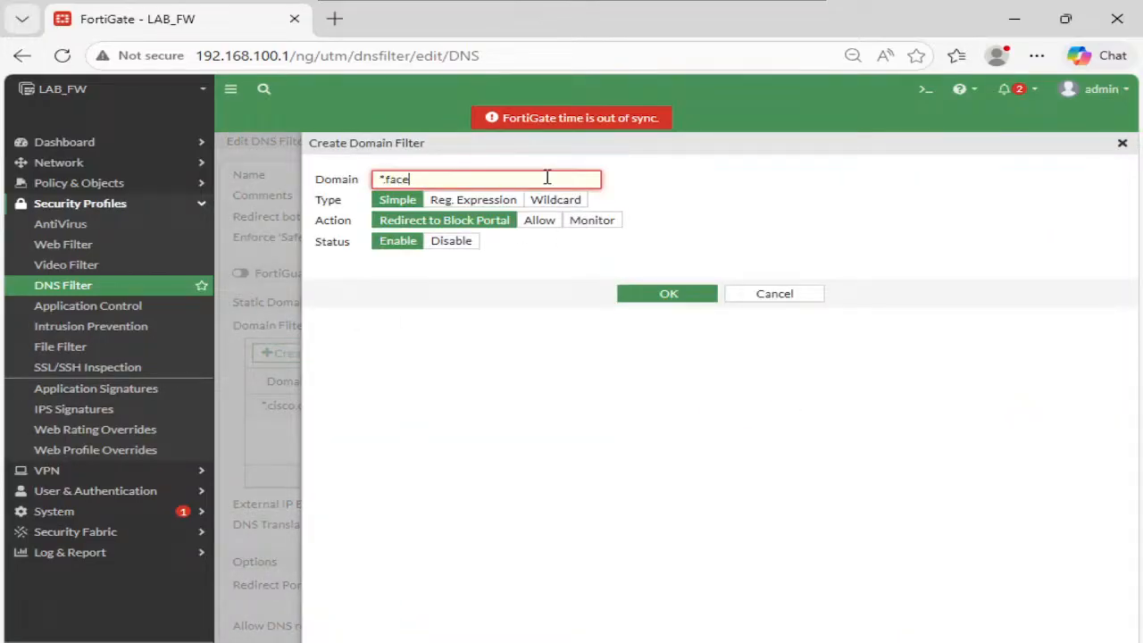
pyautogui.write('.facebook.com')
pyautogui.click(550, 202)
pyautogui.click(568, 215)
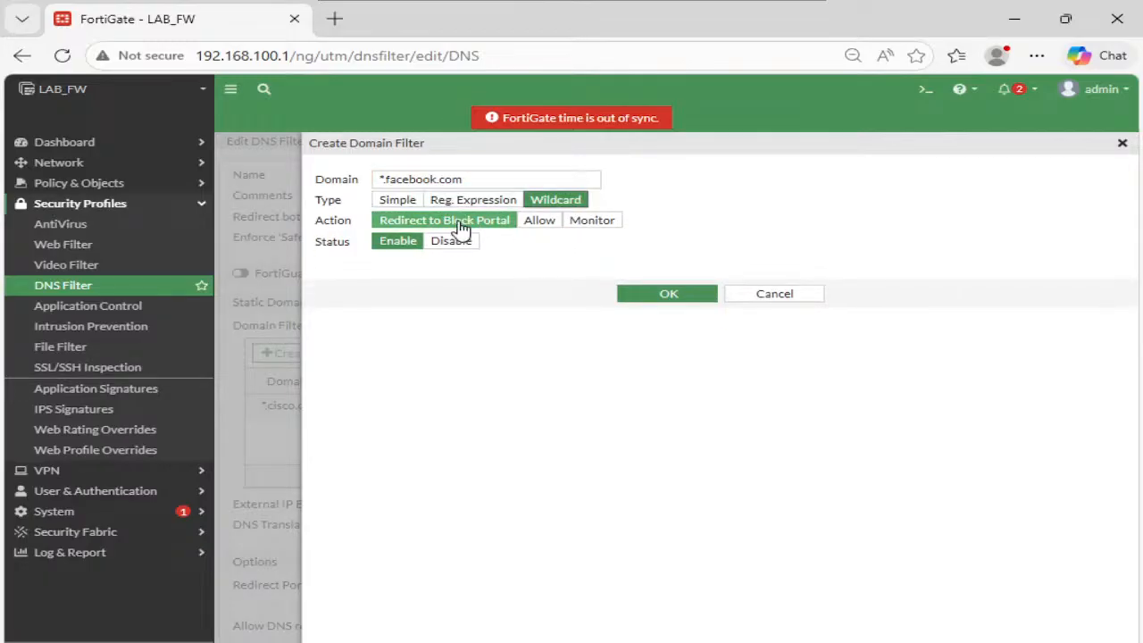
pyautogui.click(705, 305)
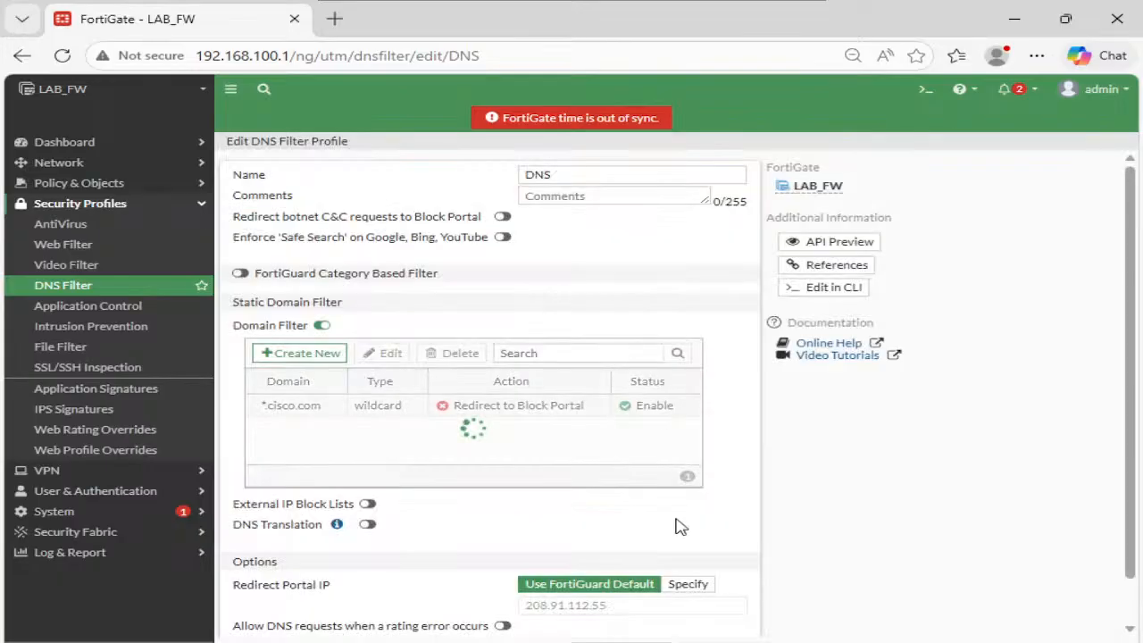
pyautogui.click(623, 641)
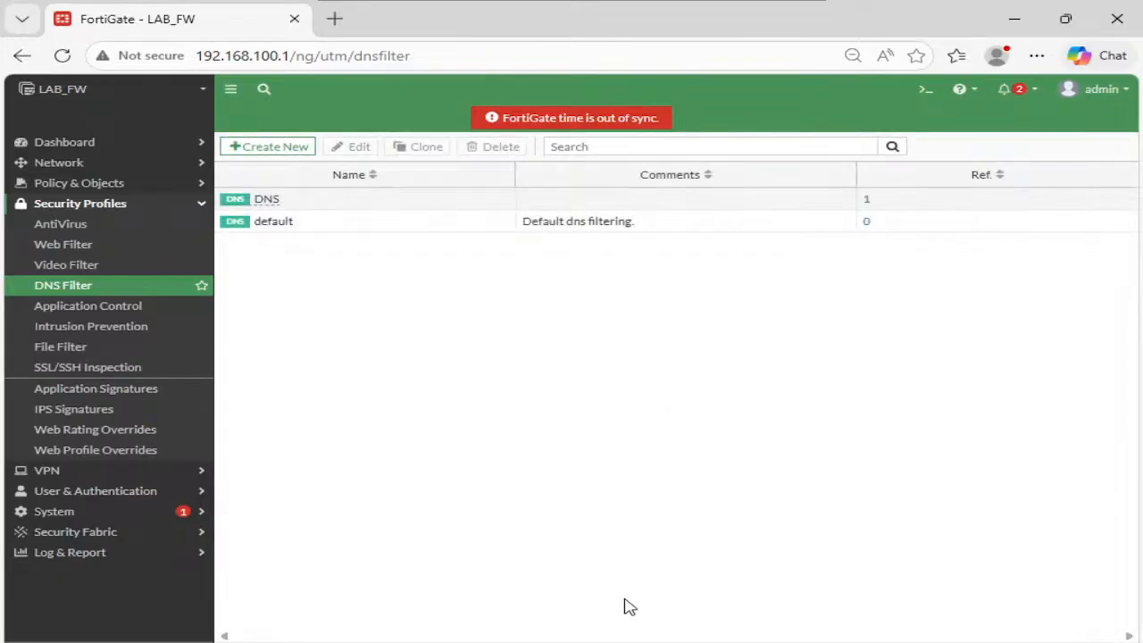
pyautogui.hotkey('alt', 'Tab')
pyautogui.click(609, 427)
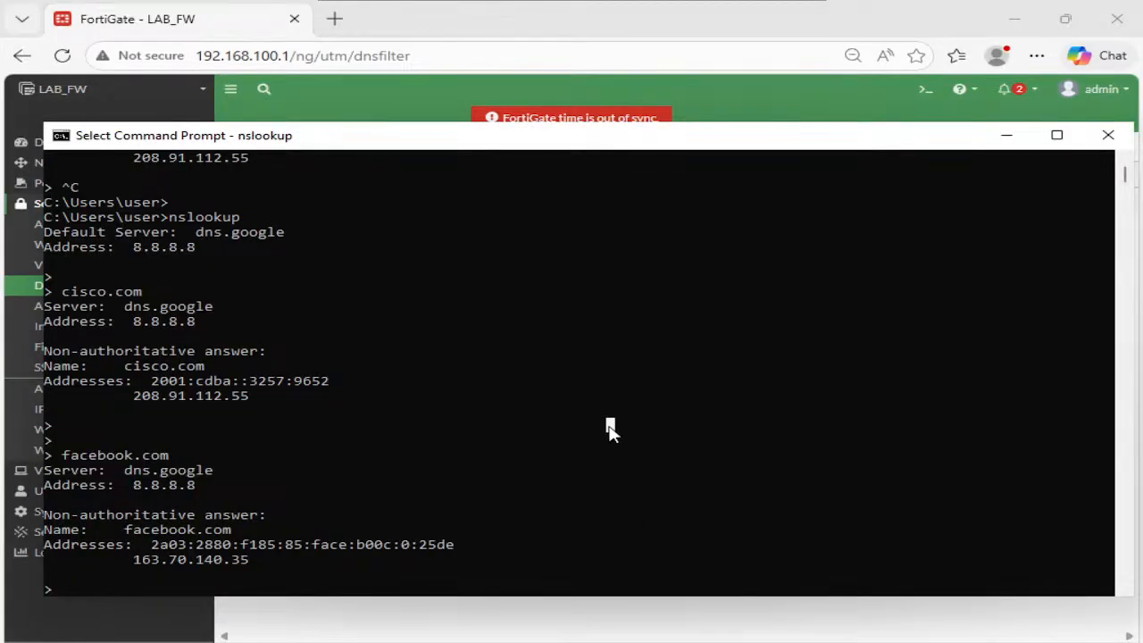
# - Run nslookup for facebook.com and confirm it now returns the block portal address 208.91.112.55
pyautogui.press('Return')
pyautogui.write('facebook.com')
pyautogui.press('Return')
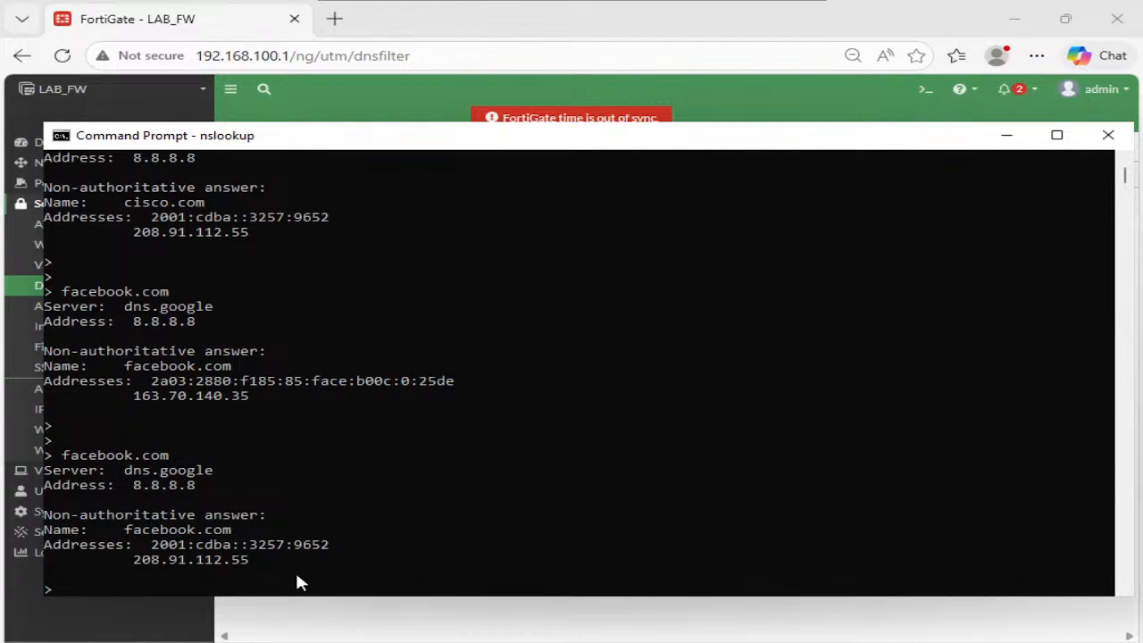
pyautogui.doubleClick(214, 559)
pyautogui.click(217, 559)
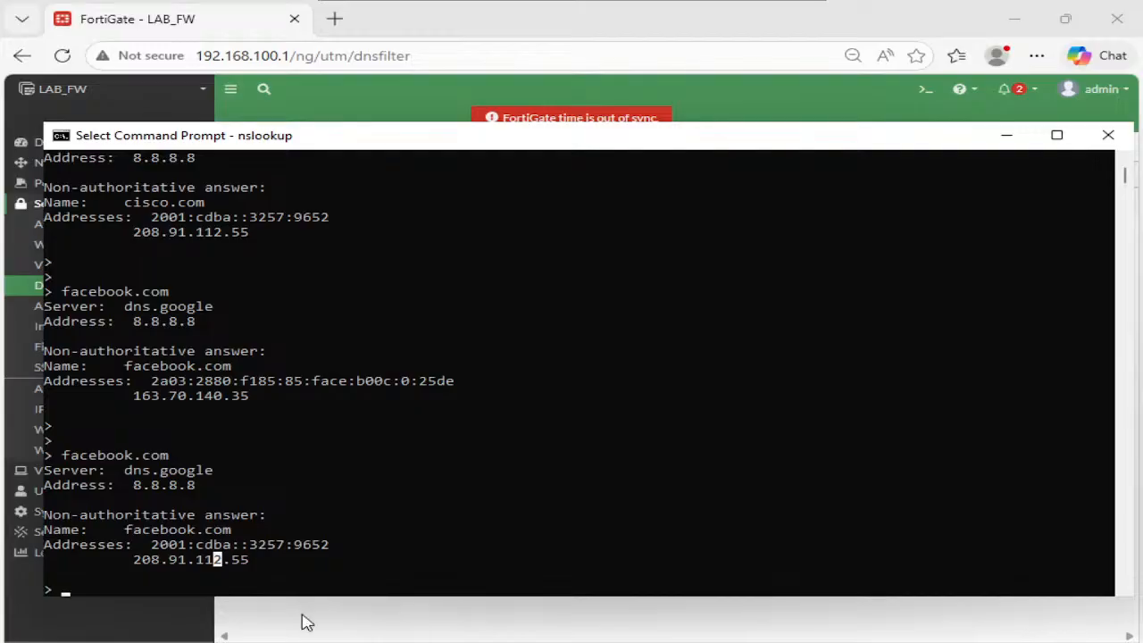
pyautogui.click(304, 620)
pyautogui.click(141, 553)
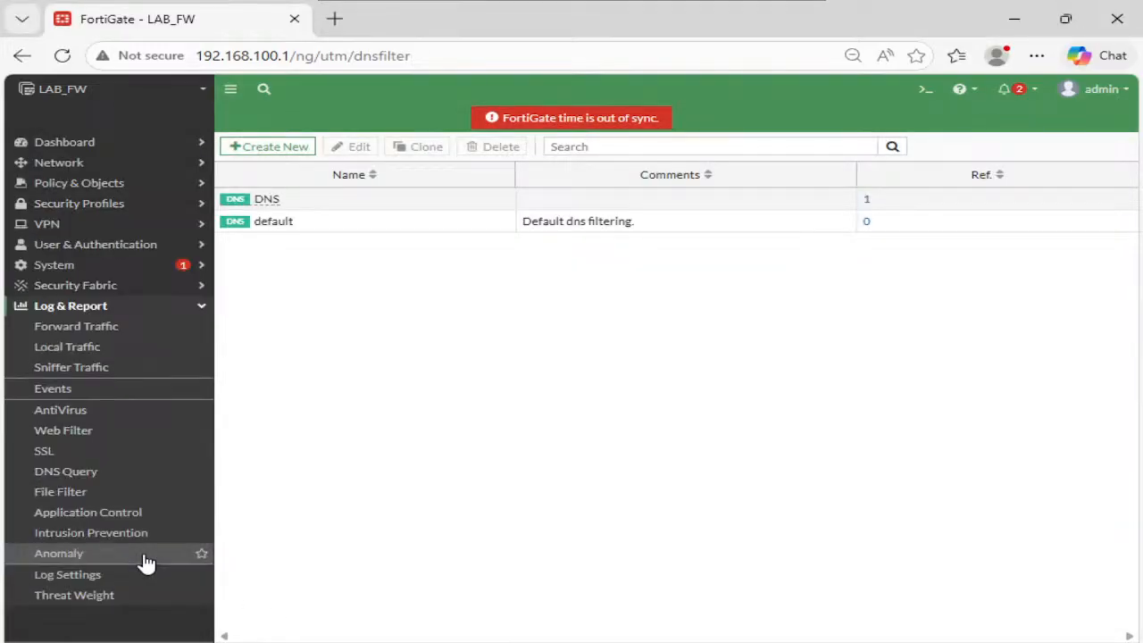
# - Open the DNS Query log showing the new facebook.com responses above the cisco.com entries
pyautogui.click(100, 475)
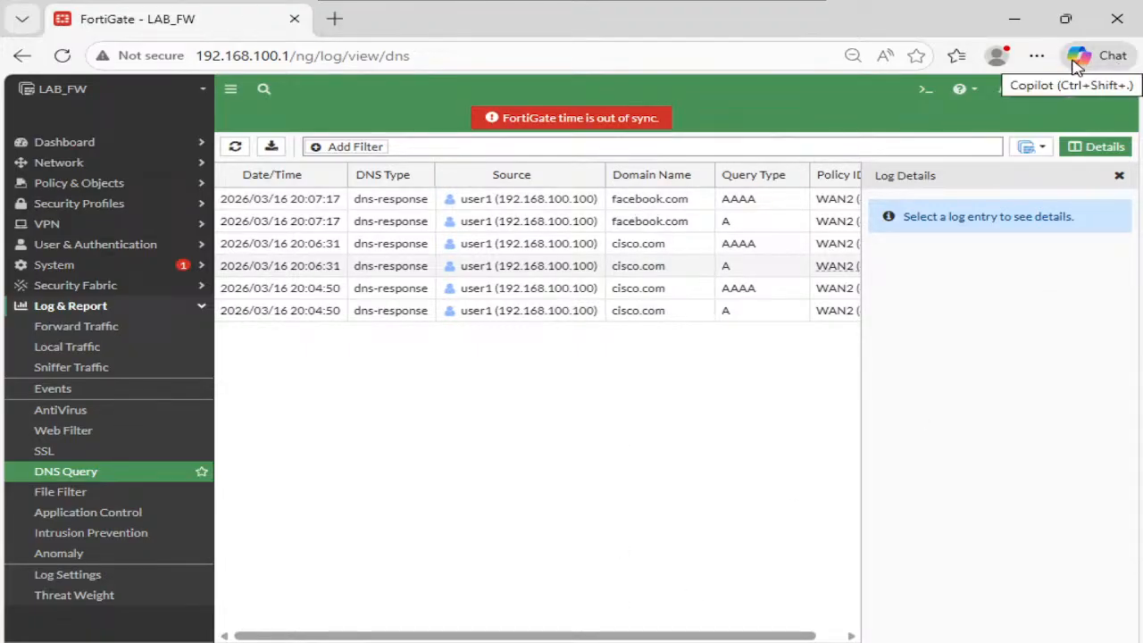
pyautogui.click(1037, 55)
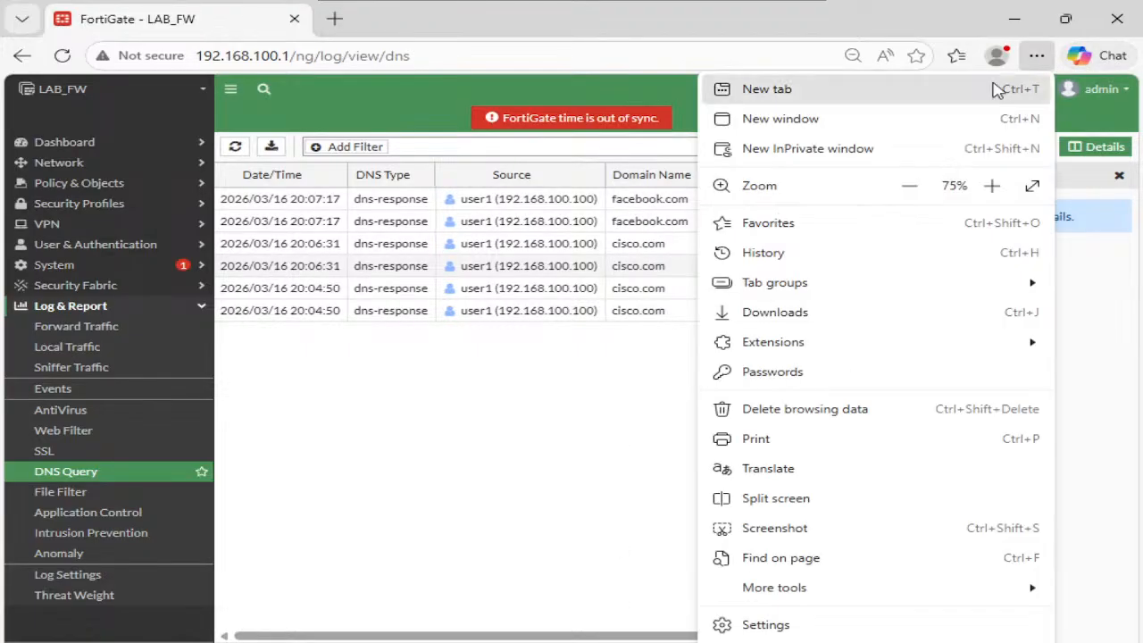
pyautogui.click(847, 148)
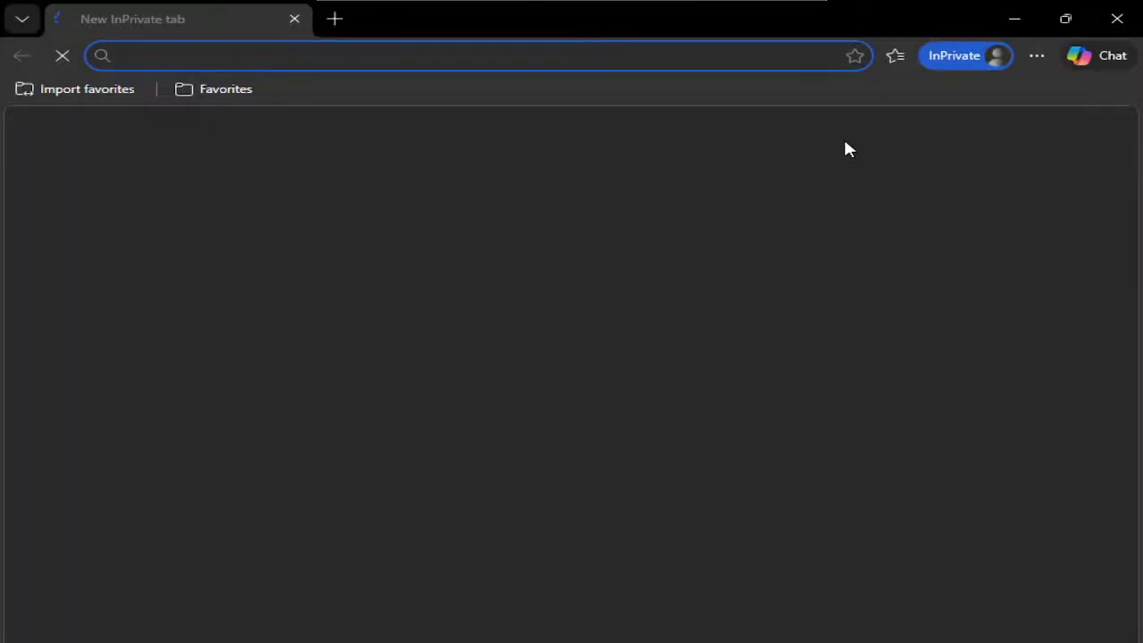
pyautogui.write('facebook.com')
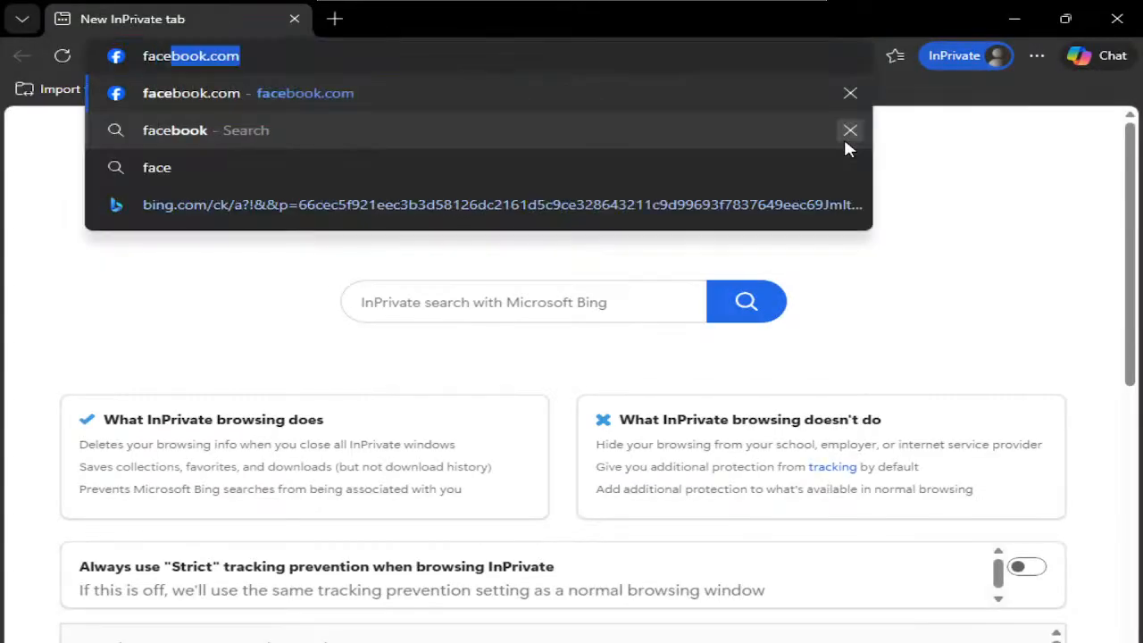
pyautogui.press('Return')
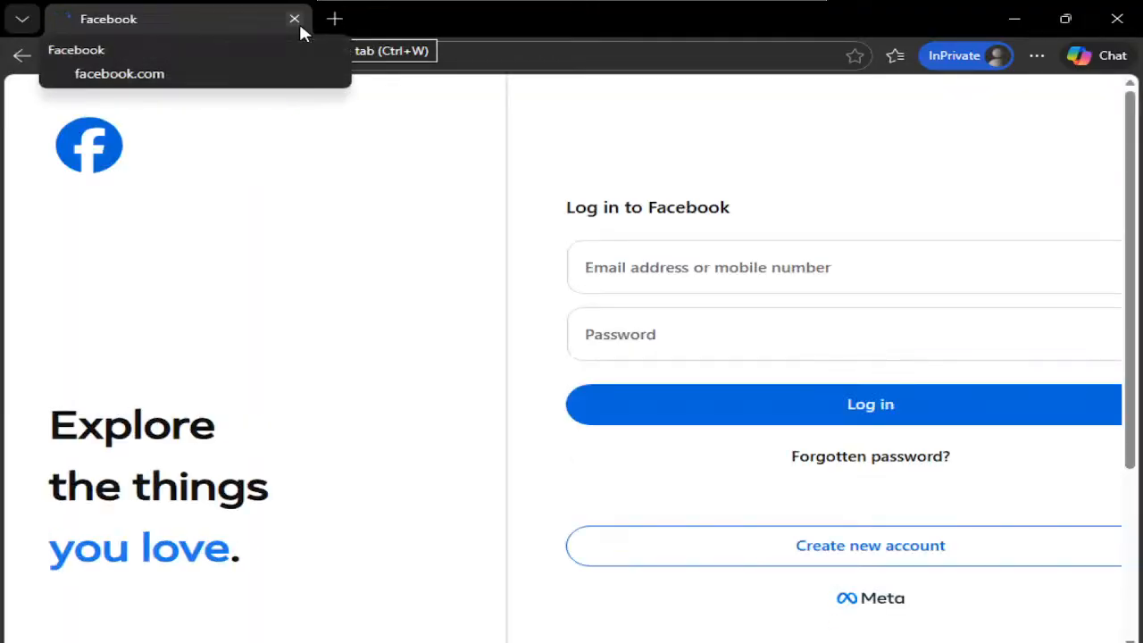
pyautogui.click(300, 25)
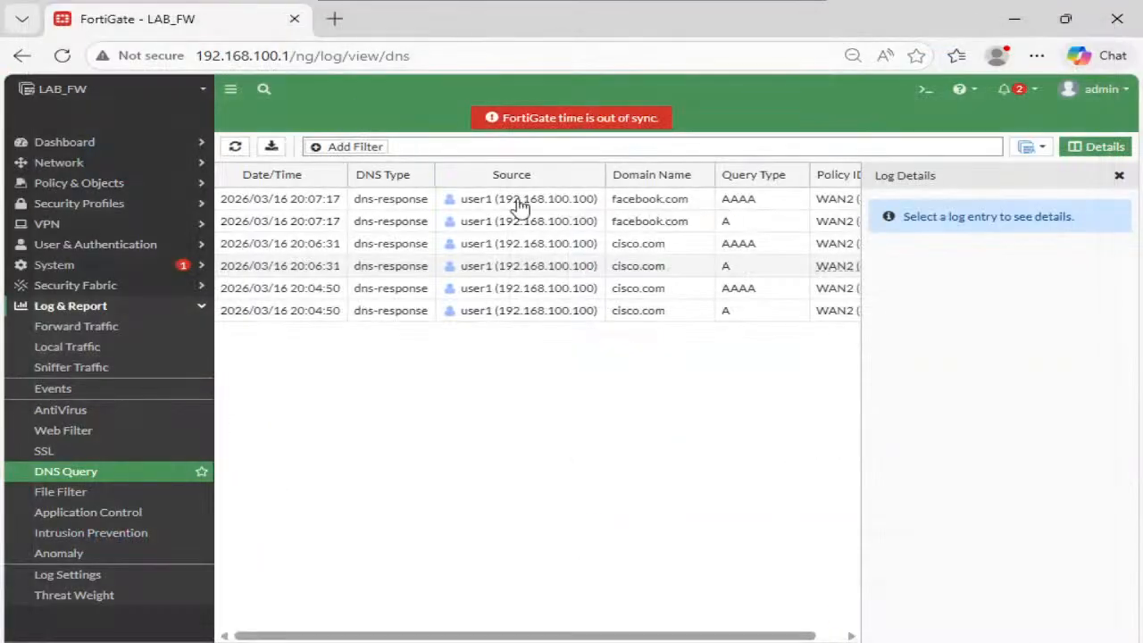
# - Close the Log Details panel so the DNS Query log table shows Policy ID WAN2 (4)
pyautogui.click(1119, 175)
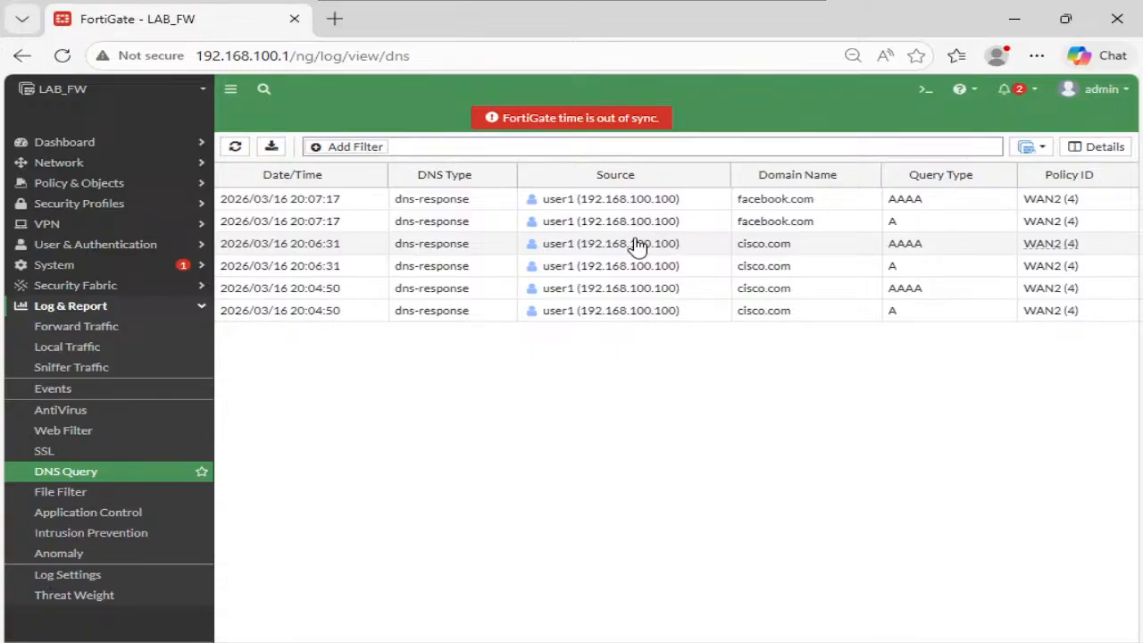
pyautogui.moveTo(793, 9)
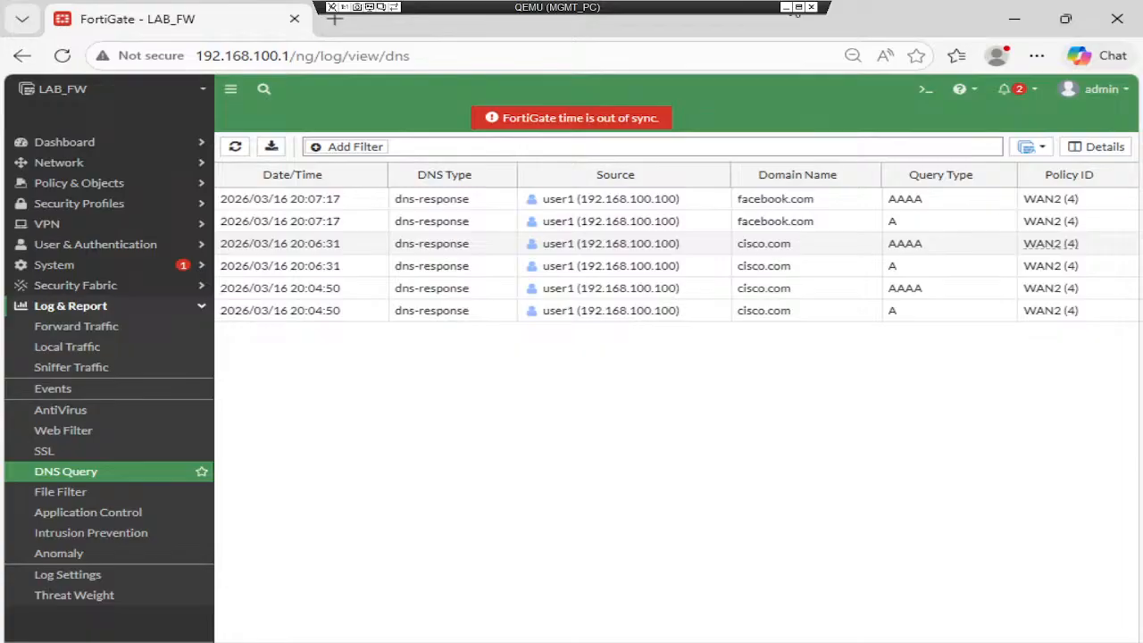
# - Exit the lab fullscreen, review the Web Page Blocked! page at 208.91.112.55, then return to Google Meet
pyautogui.click(786, 6)
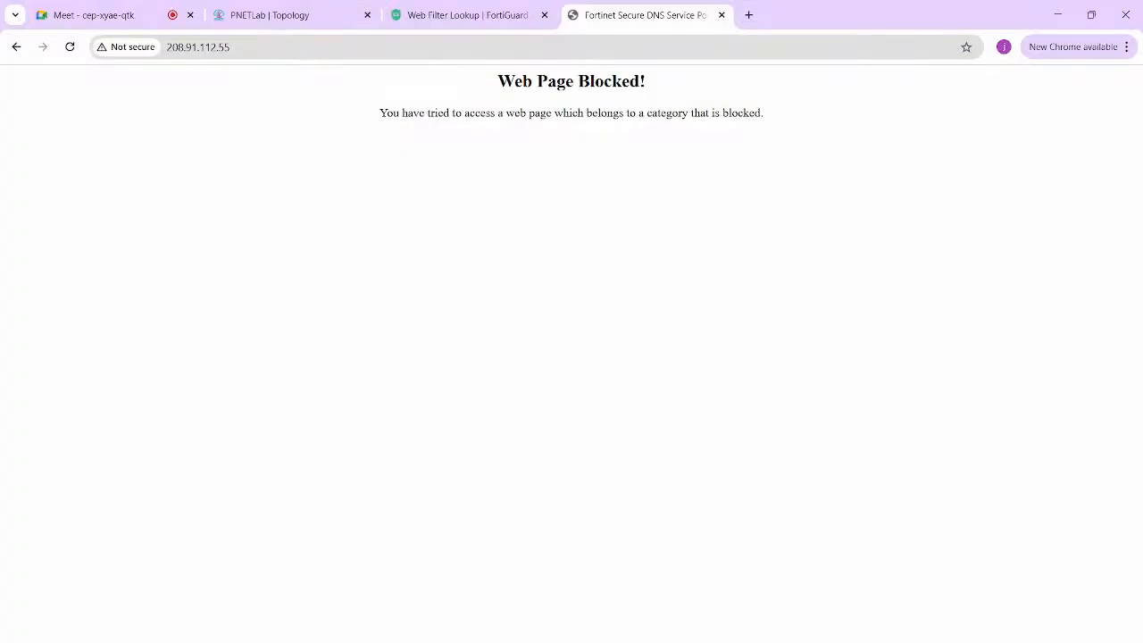
pyautogui.hotkey('ctrl', 'a')
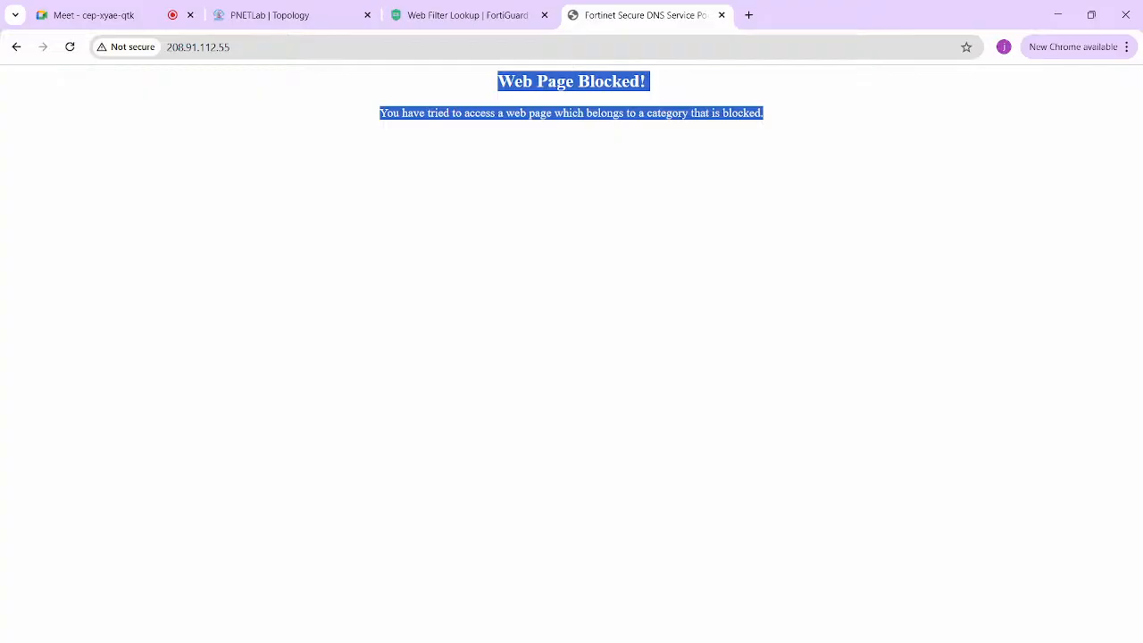
pyautogui.click(571, 321)
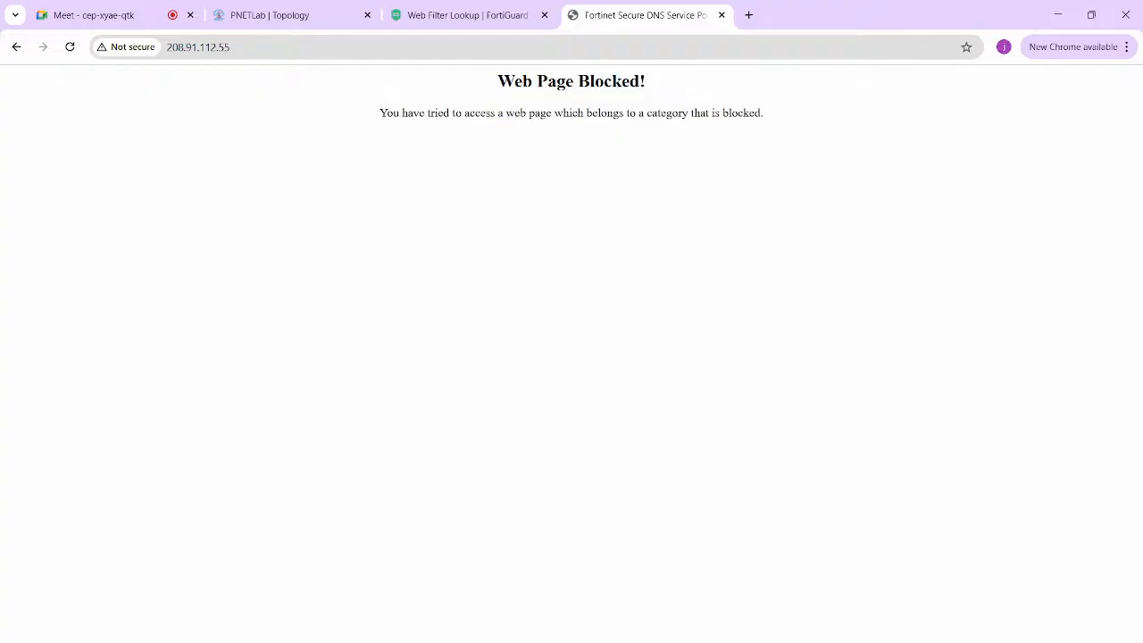
pyautogui.click(89, 15)
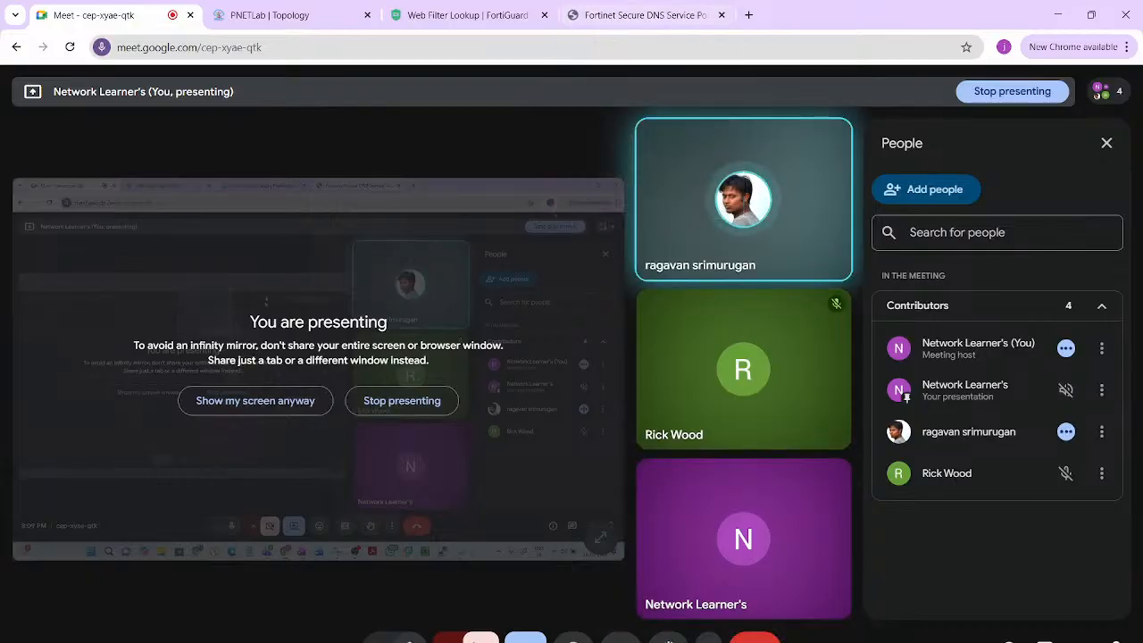
# - Stop presenting the screen in the Google Meet call
pyautogui.moveTo(744, 539)
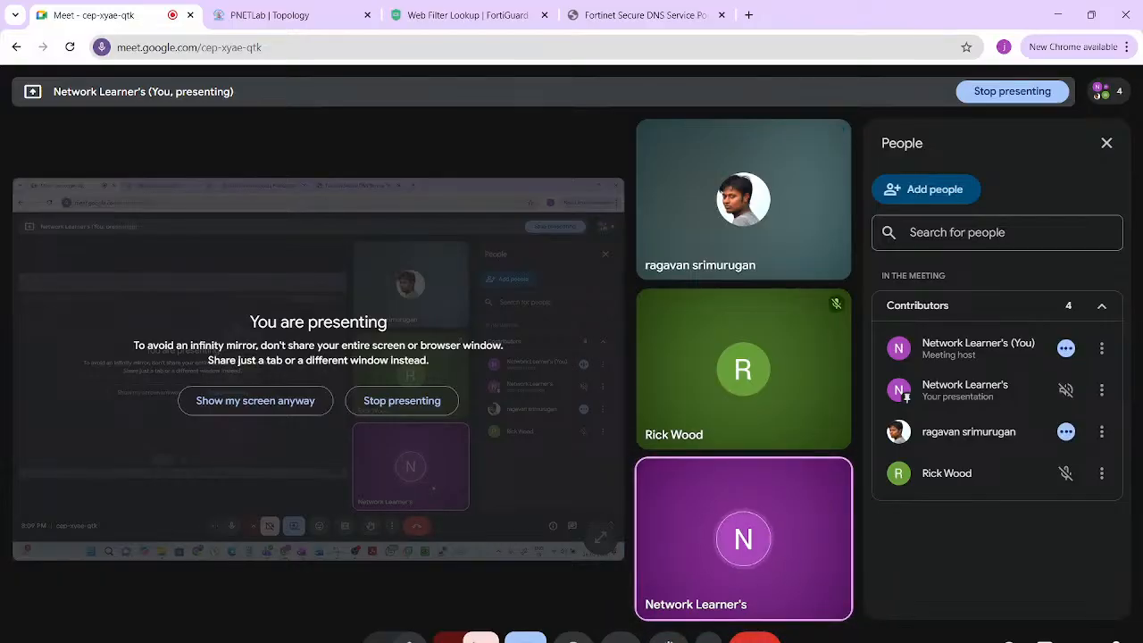
pyautogui.click(402, 400)
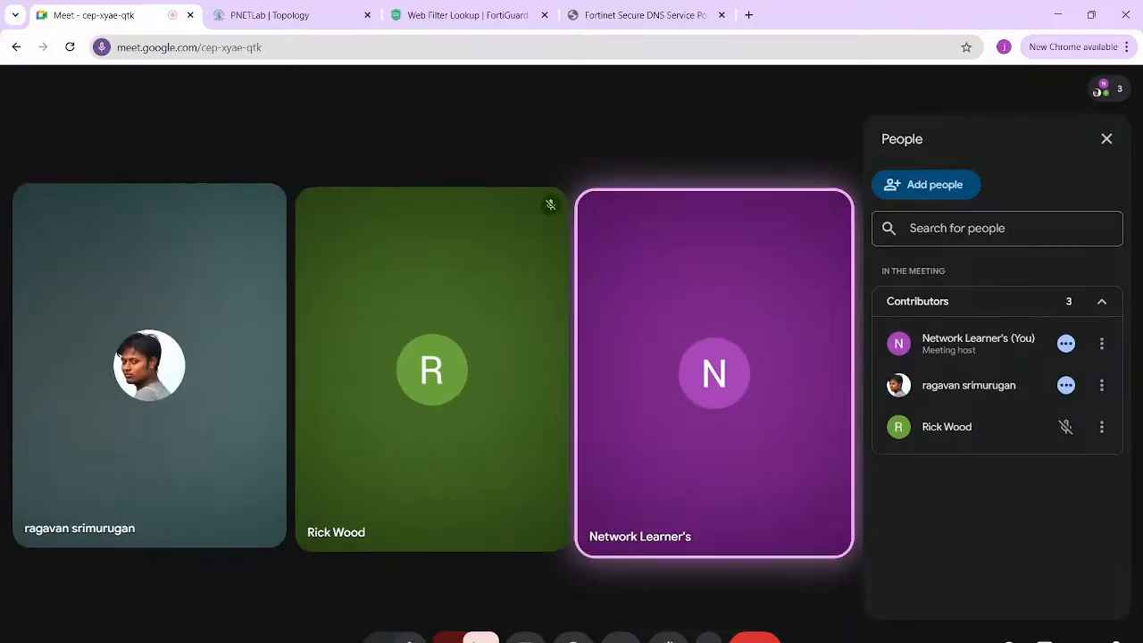